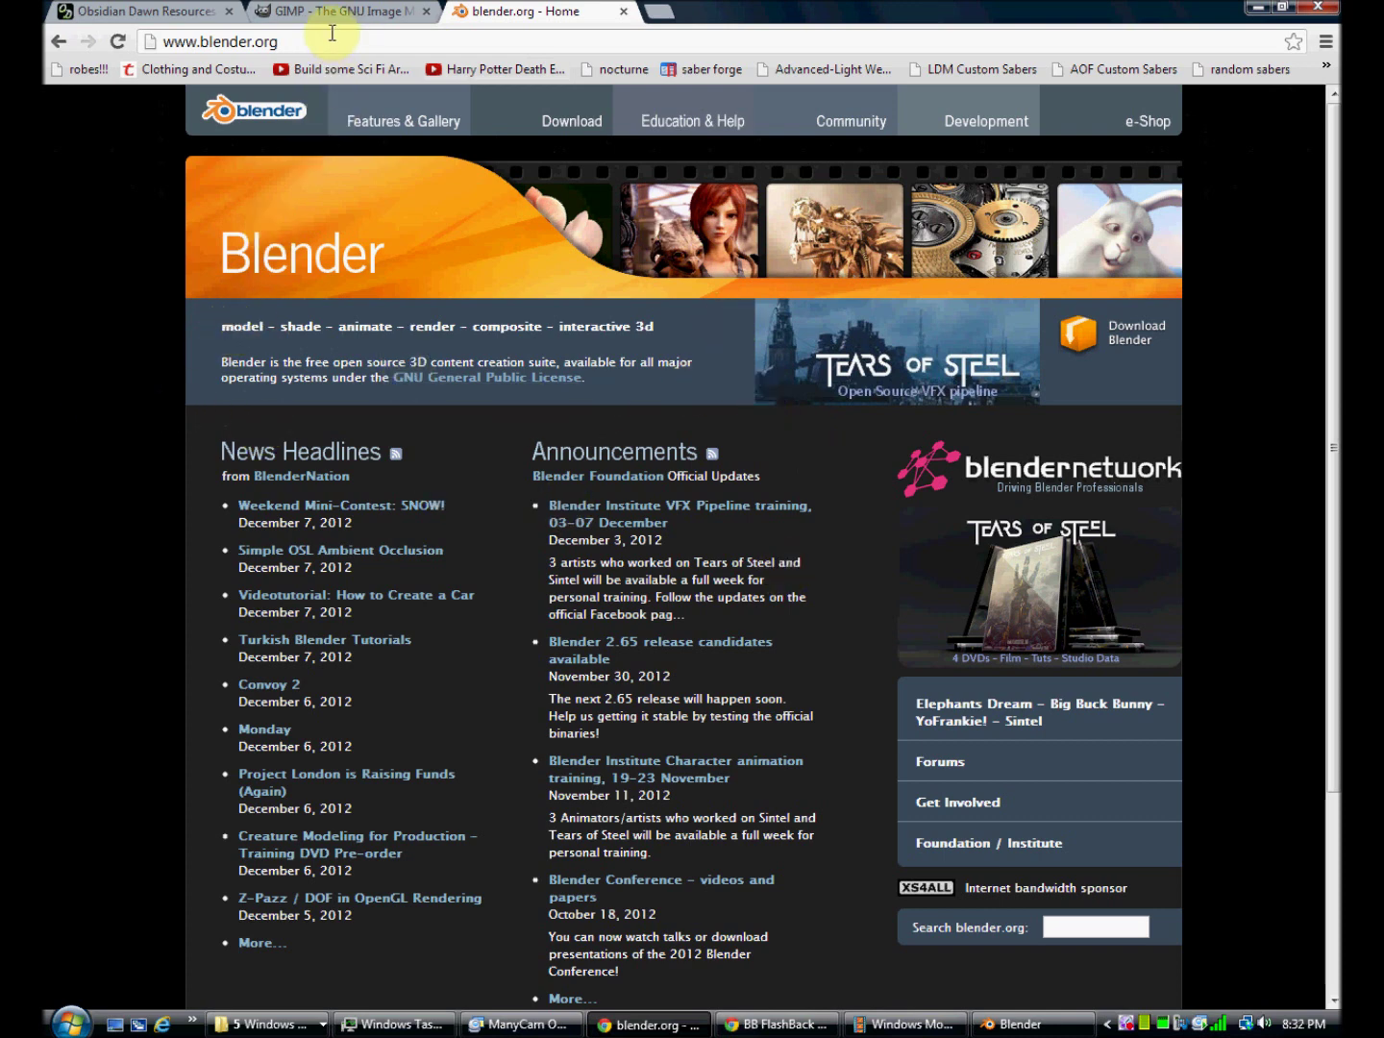
Look at the Blender download page and the GIMP website
{"action": "left_click", "coordinate": [562, 123]}
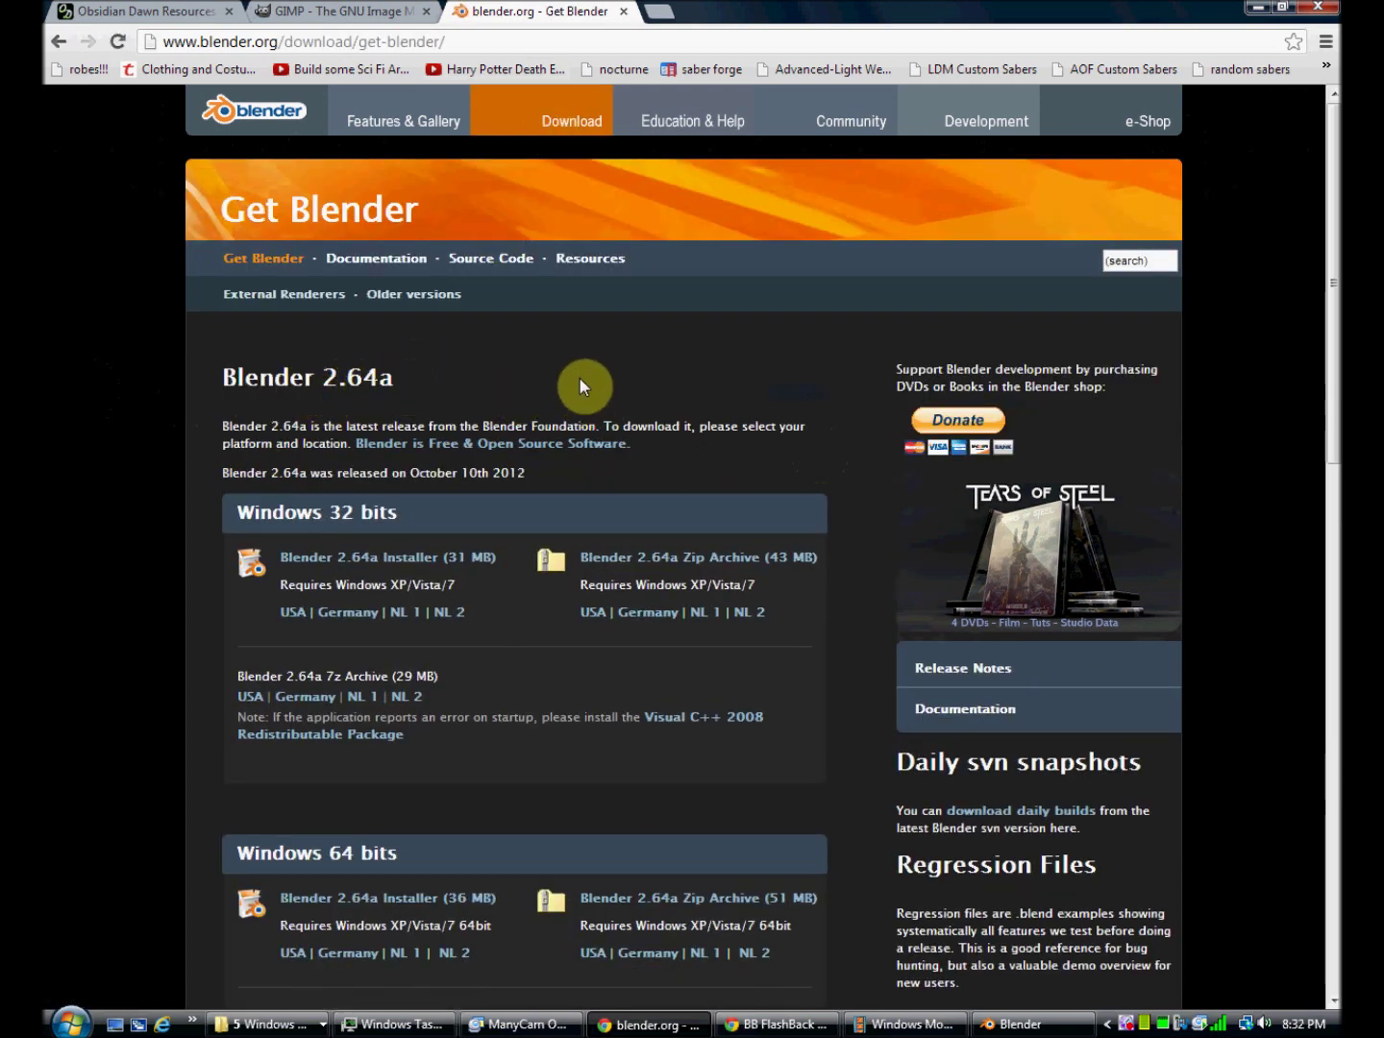
{"action": "left_click", "coordinate": [367, 11]}
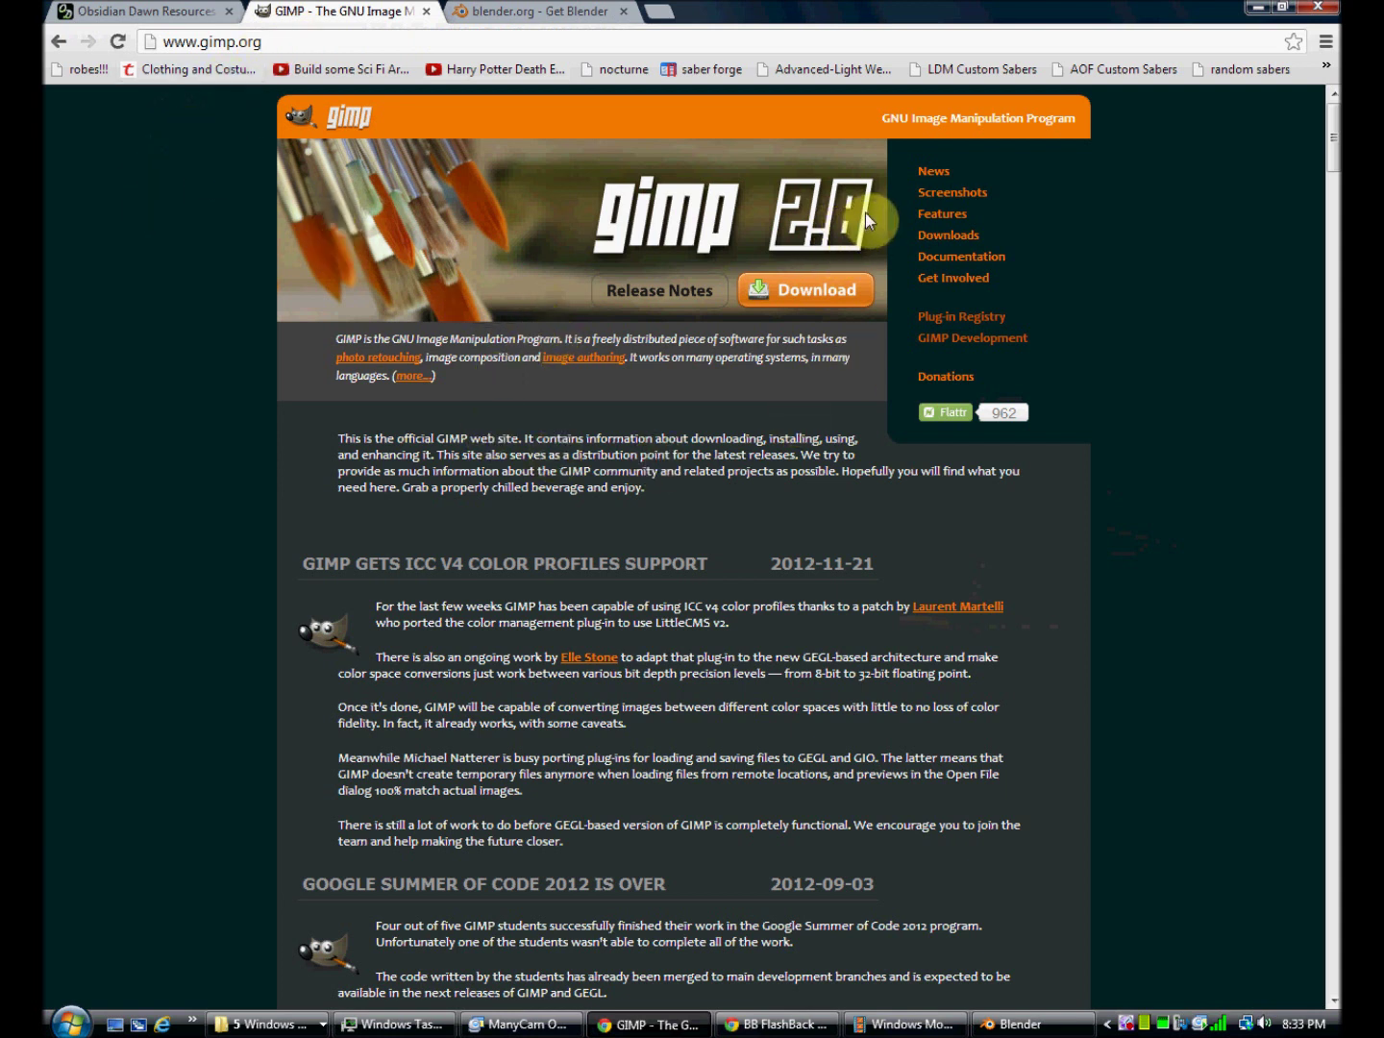
Browse Obsidian Dawn's Markings / Blemishes brushes and open the local .gimp-2.8 brushes folder
{"action": "left_click", "coordinate": [136, 14]}
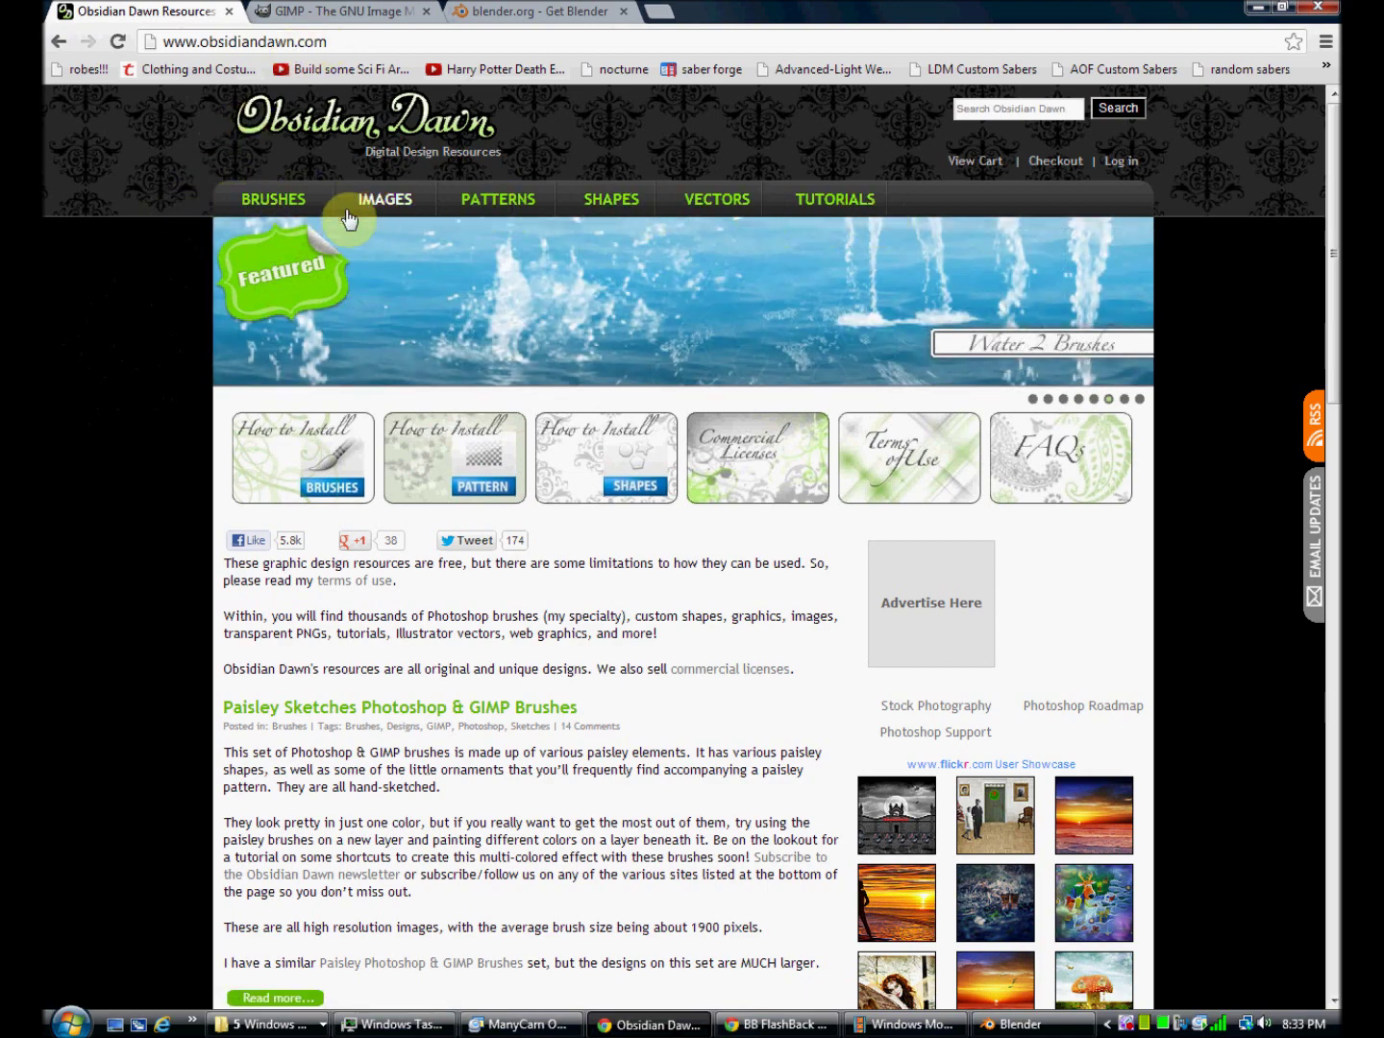
{"action": "left_click", "coordinate": [274, 204]}
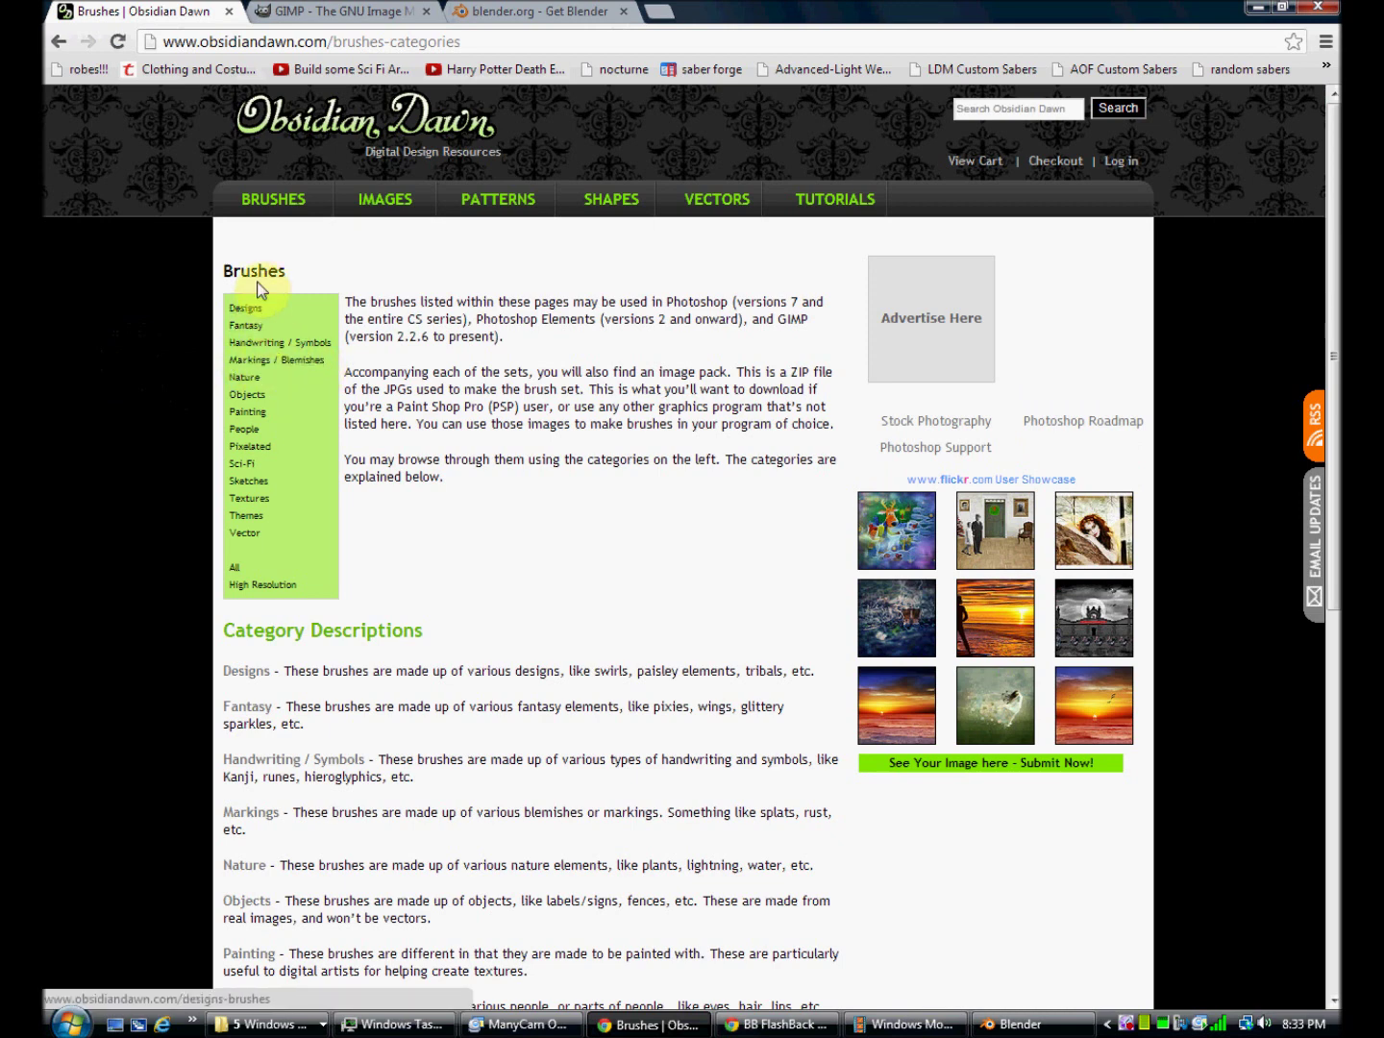
{"action": "left_click", "coordinate": [301, 362]}
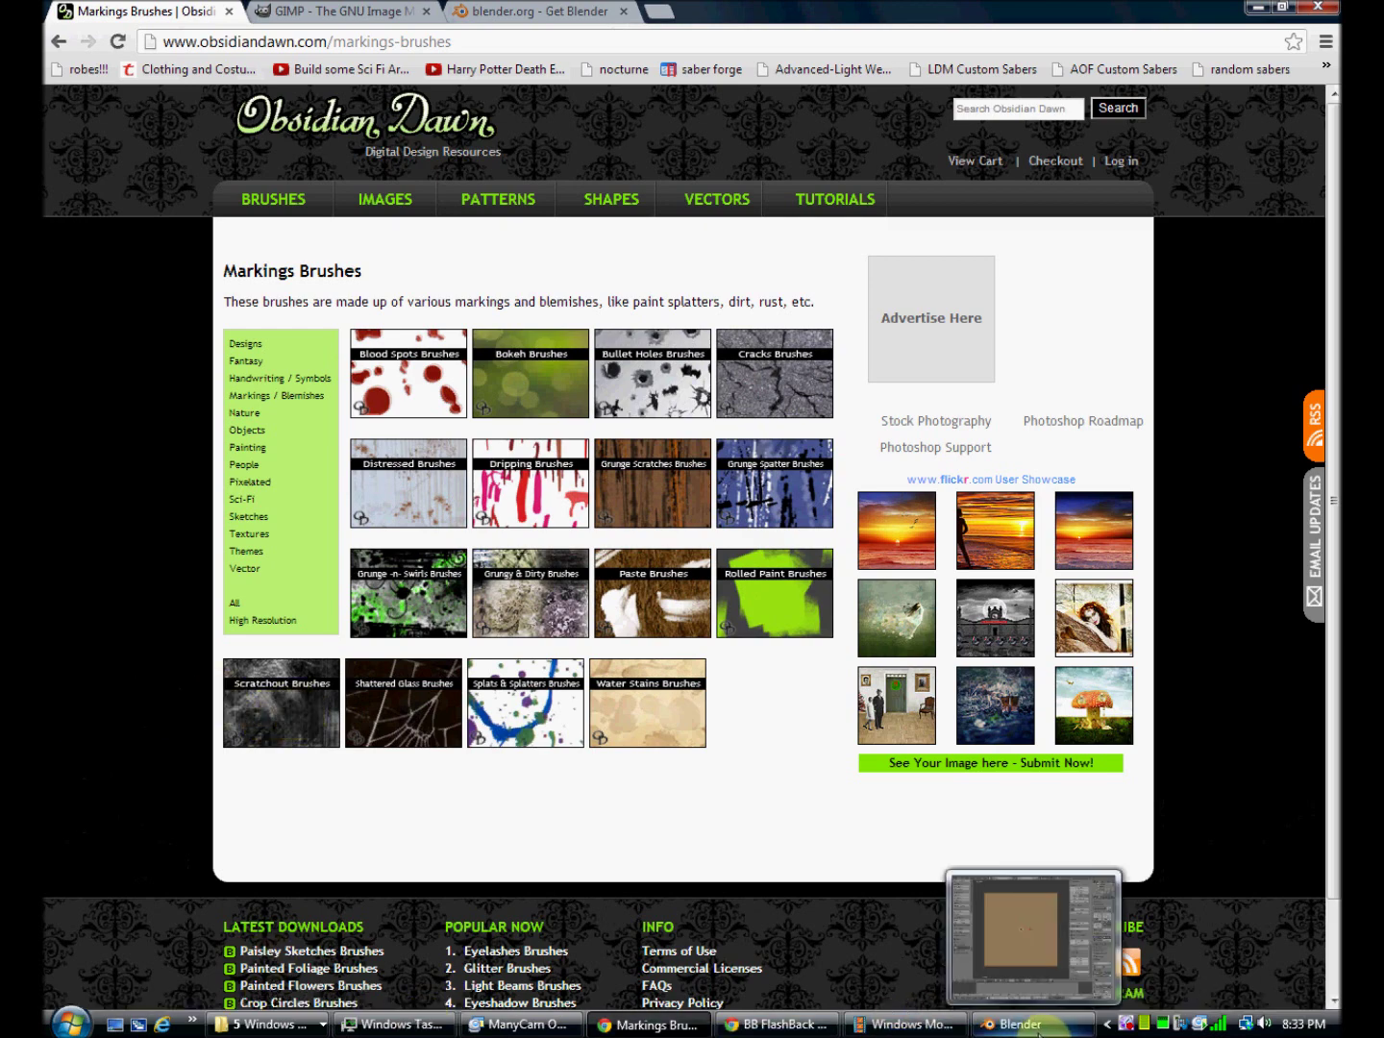
{"action": "left_click", "coordinate": [290, 1032]}
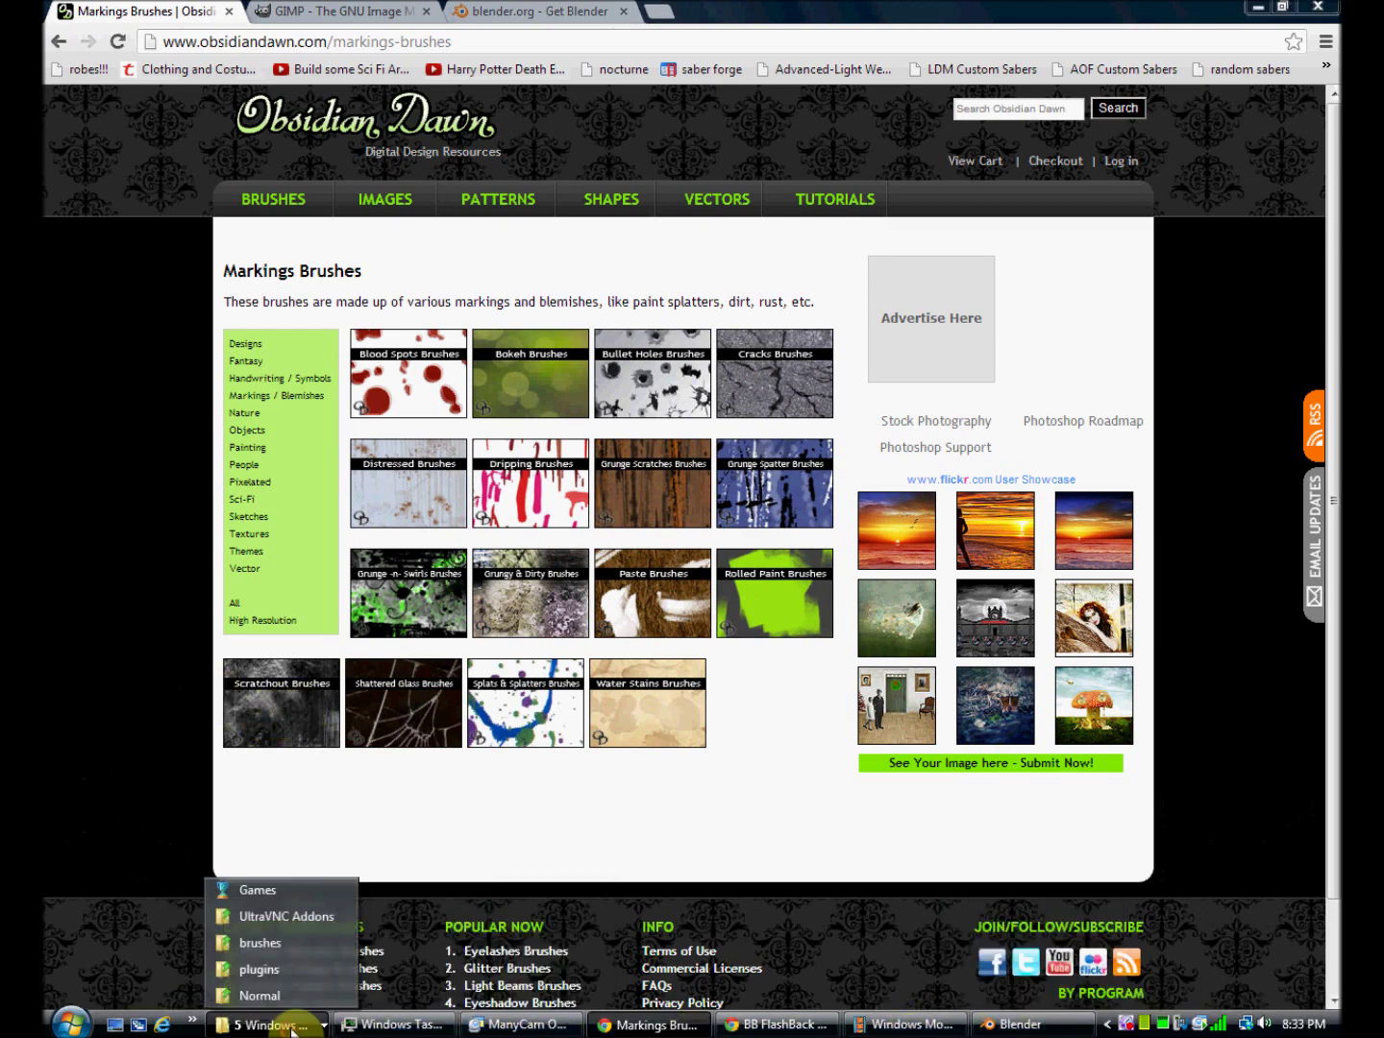
{"action": "left_click", "coordinate": [324, 940]}
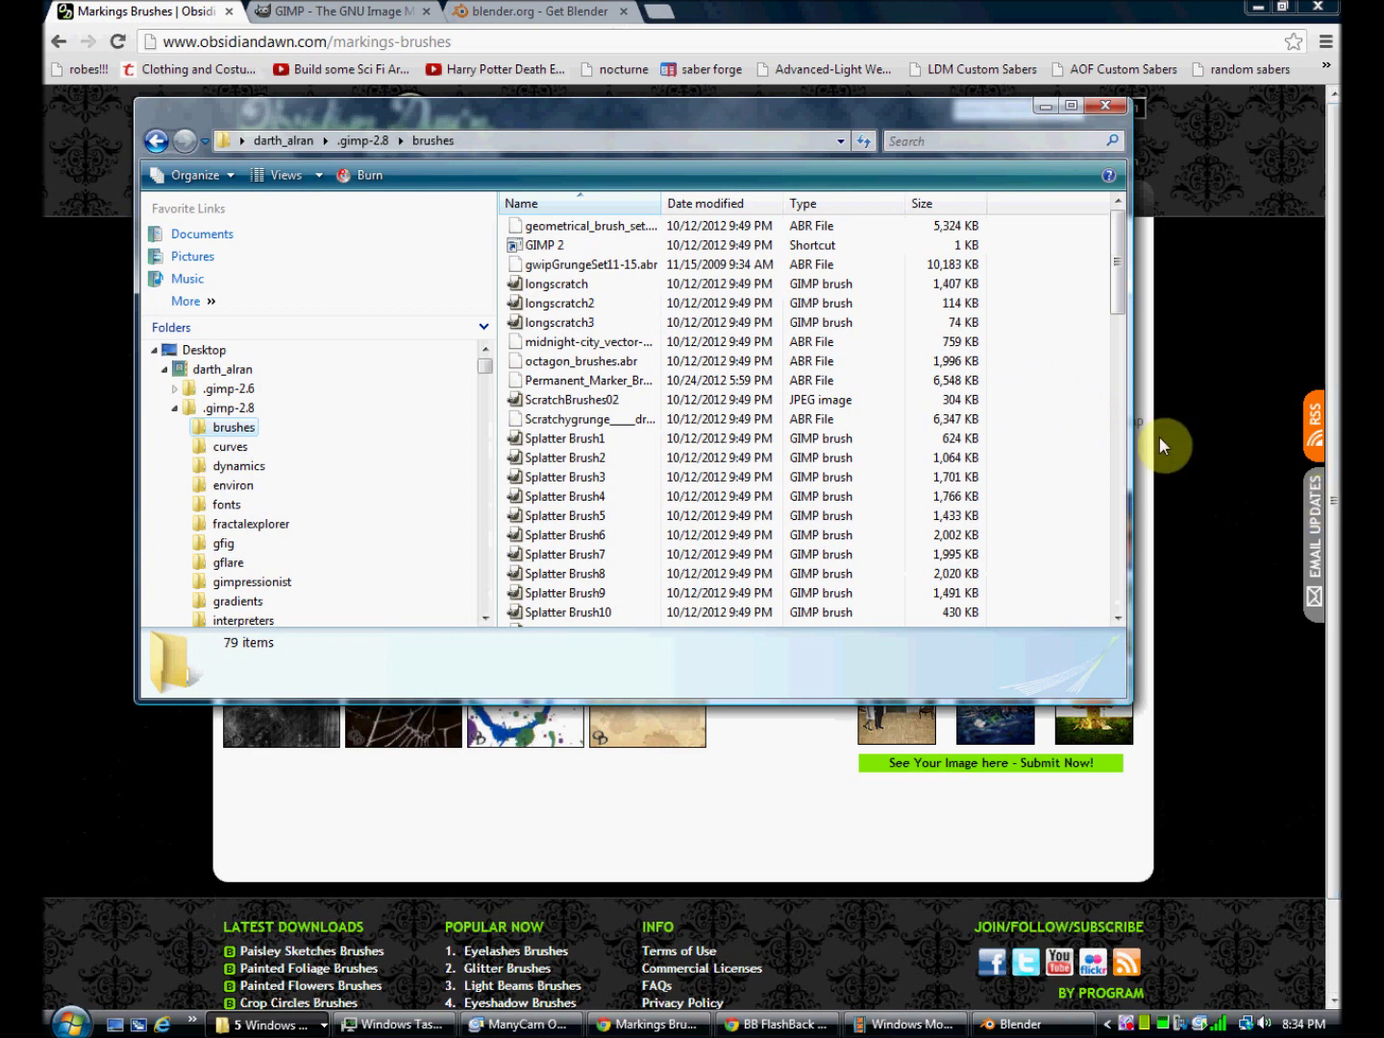
Switch to Blender, review the Mesh add-ons in the user preferences, and minimize the preferences window
{"action": "mouse_move", "coordinate": [1034, 1025]}
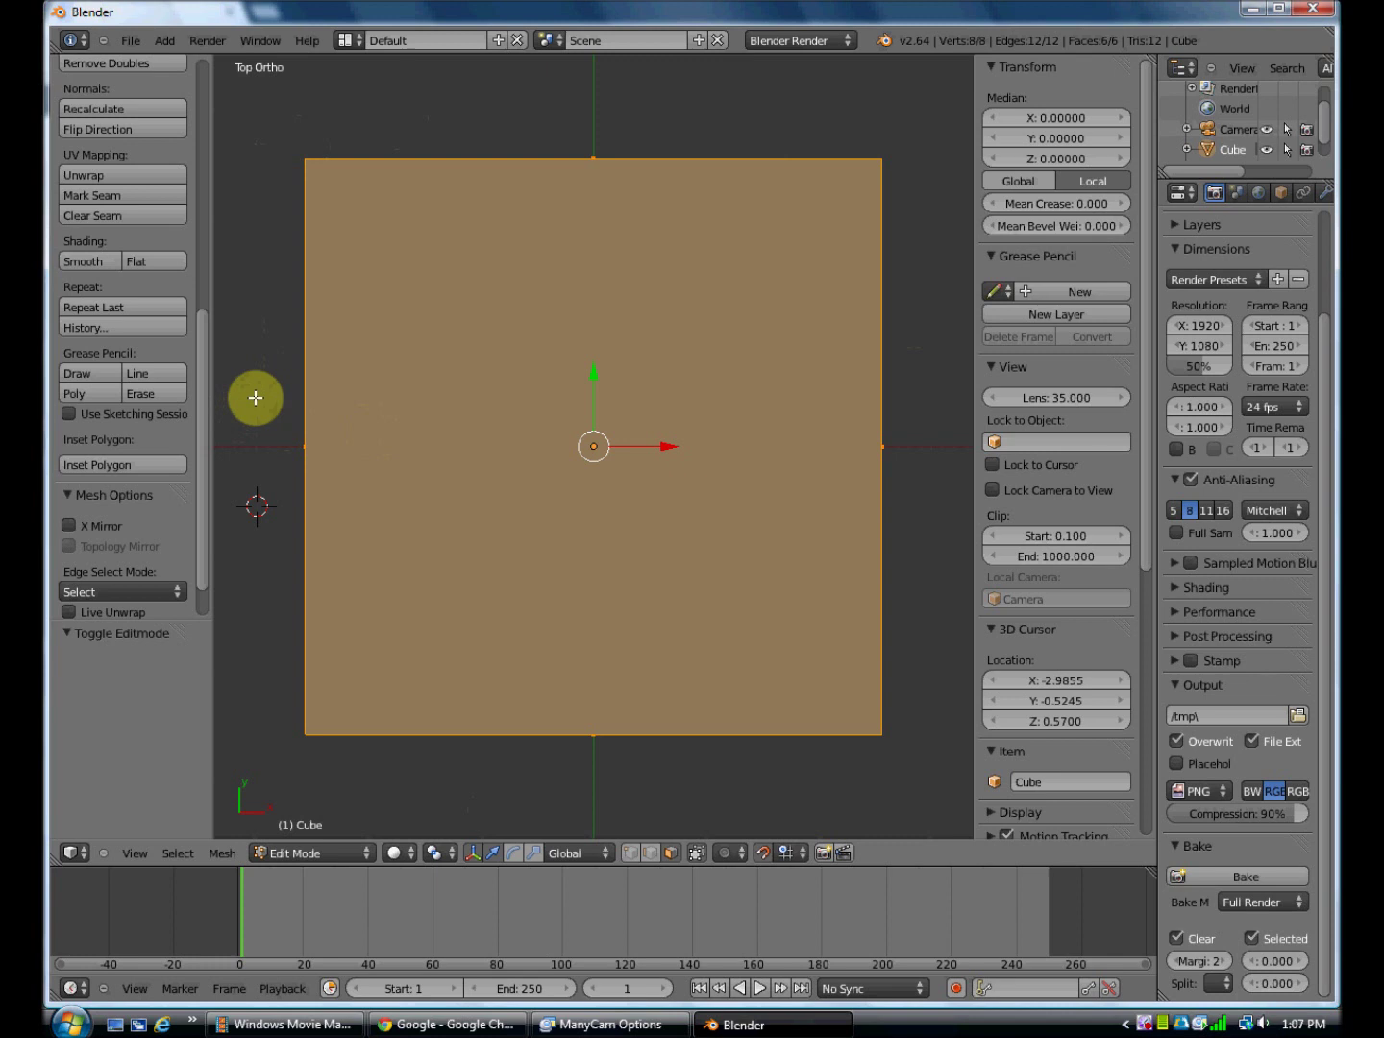
{"action": "key", "text": "ctrl+alt+u"}
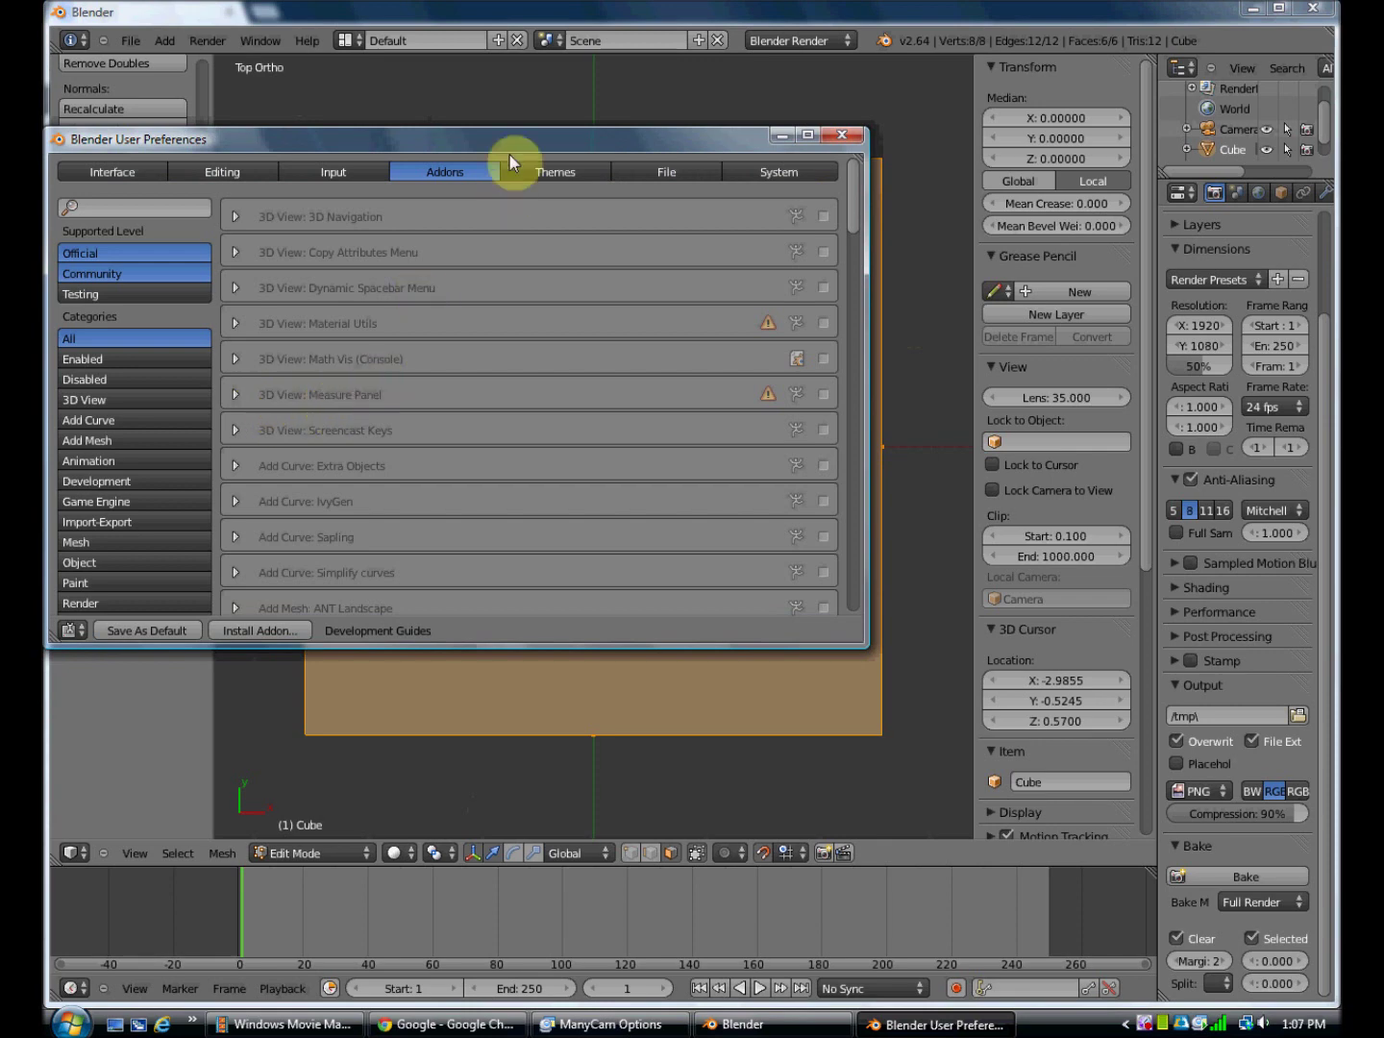
{"action": "left_click_drag", "start_coordinate": [485, 140], "coordinate": [595, 97]}
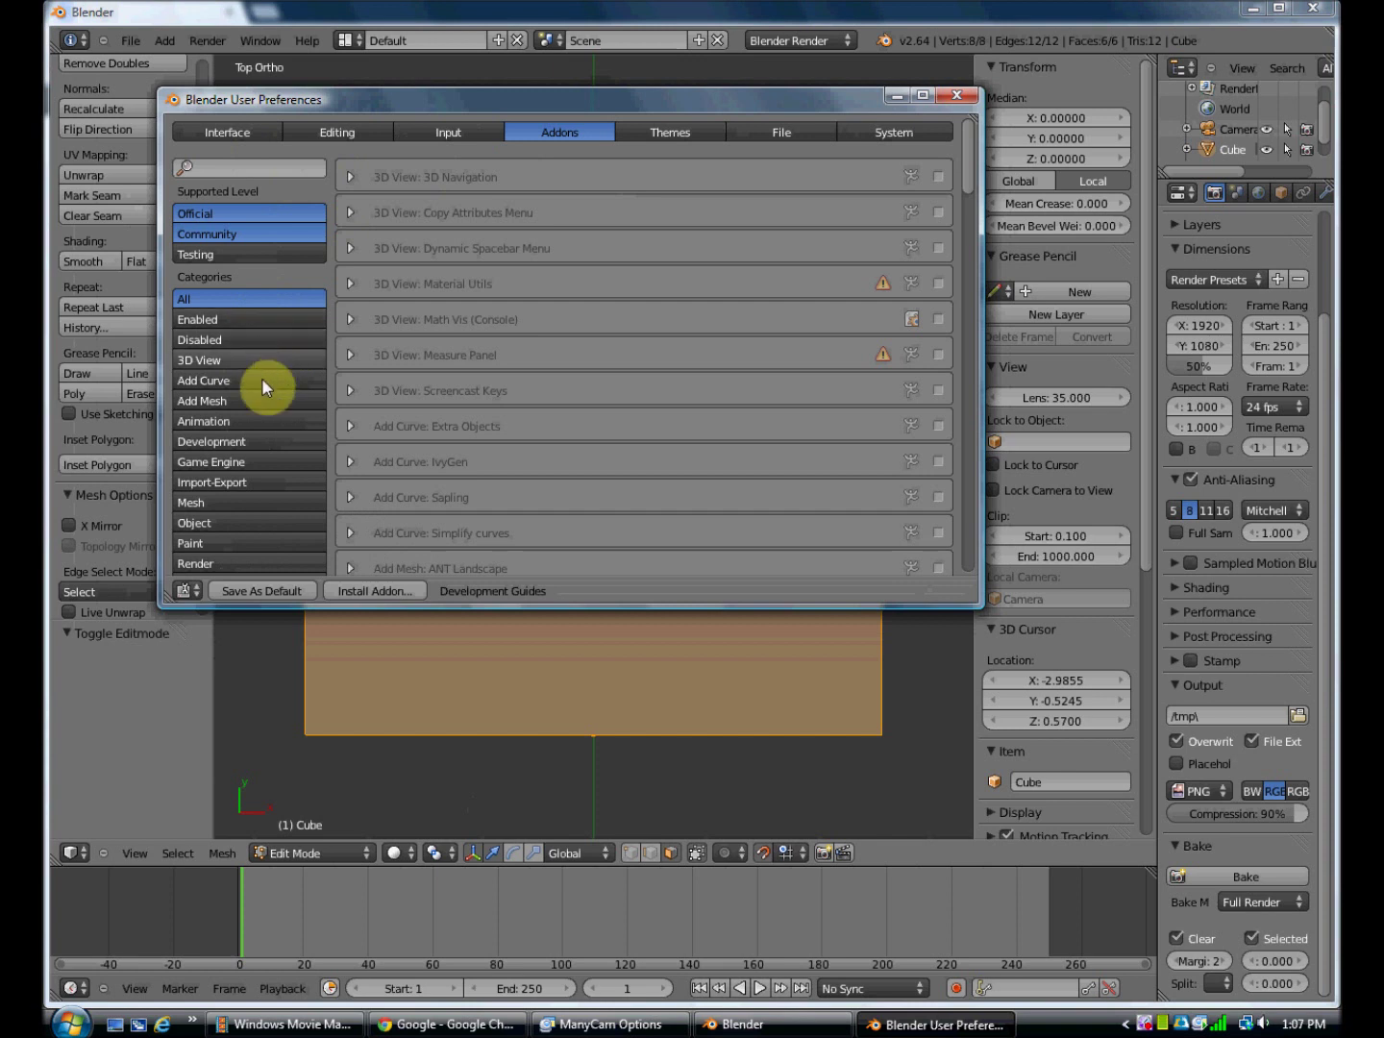
{"action": "left_click", "coordinate": [215, 503]}
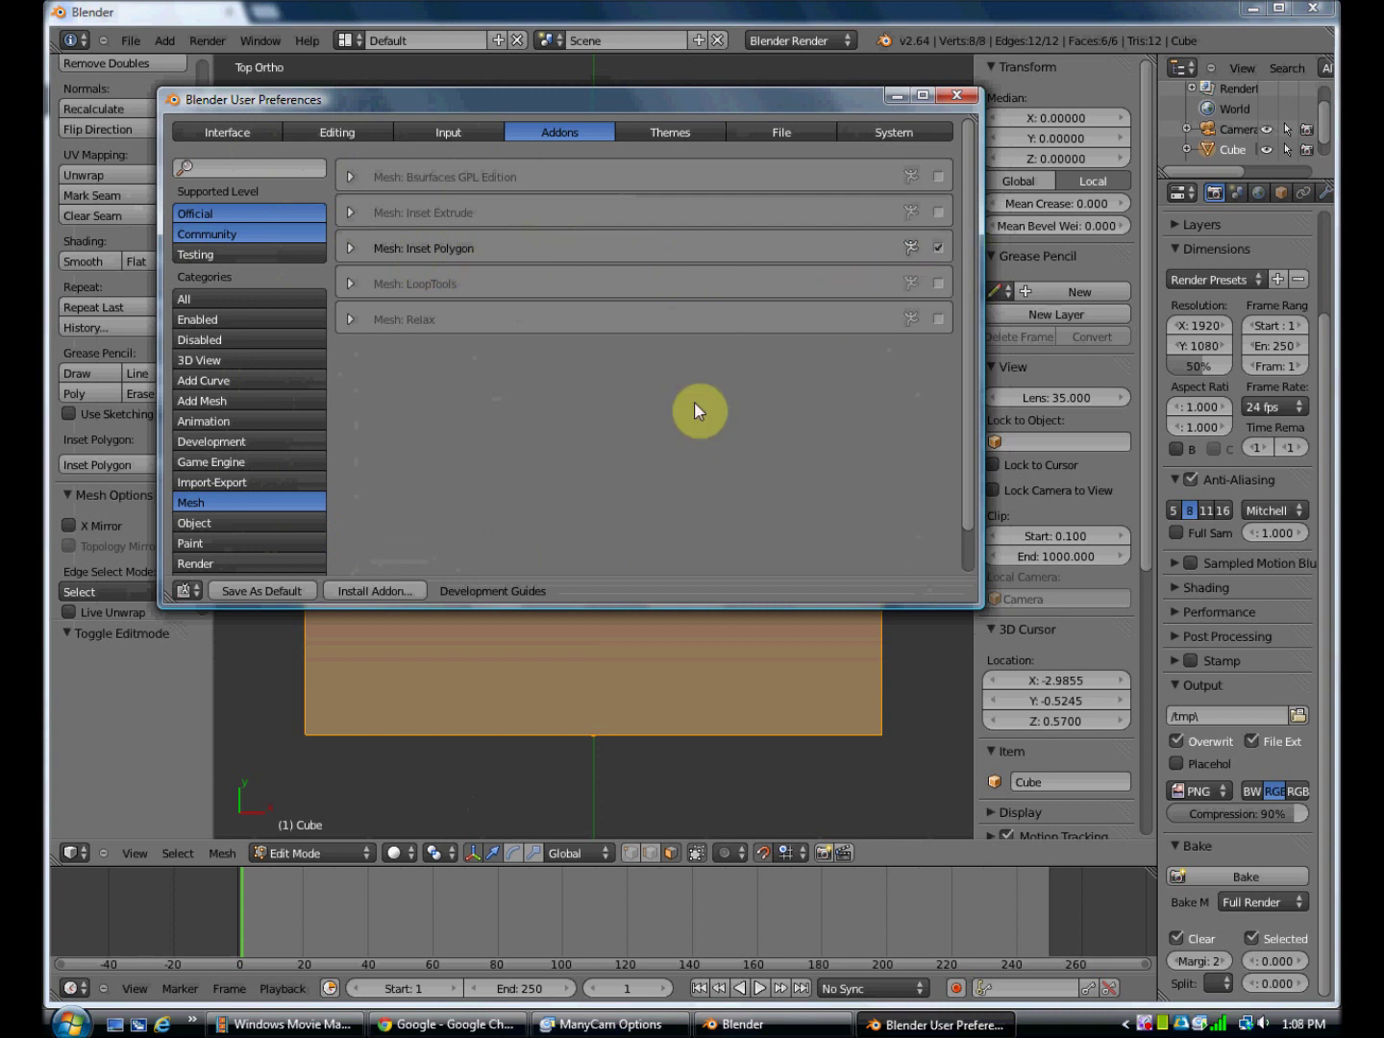
{"action": "left_click", "coordinate": [895, 96]}
{"action": "left_click", "coordinate": [774, 111]}
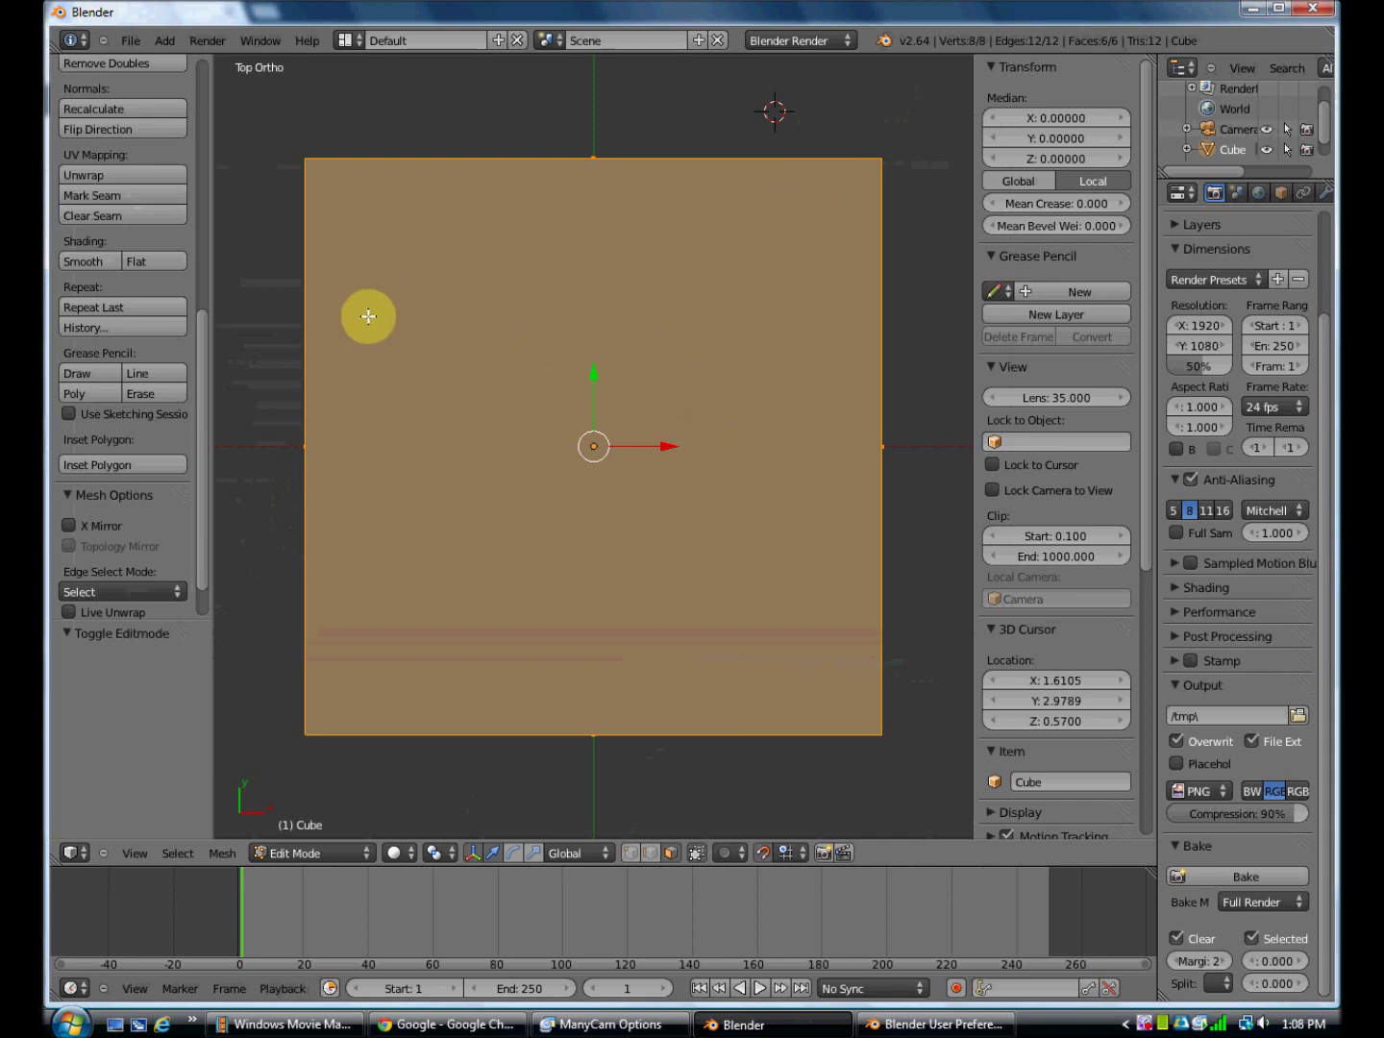
Select the cube's top face, toggle the selection of the whole mesh repeatedly, and reselect the top face
{"action": "right_click", "coordinate": [688, 246]}
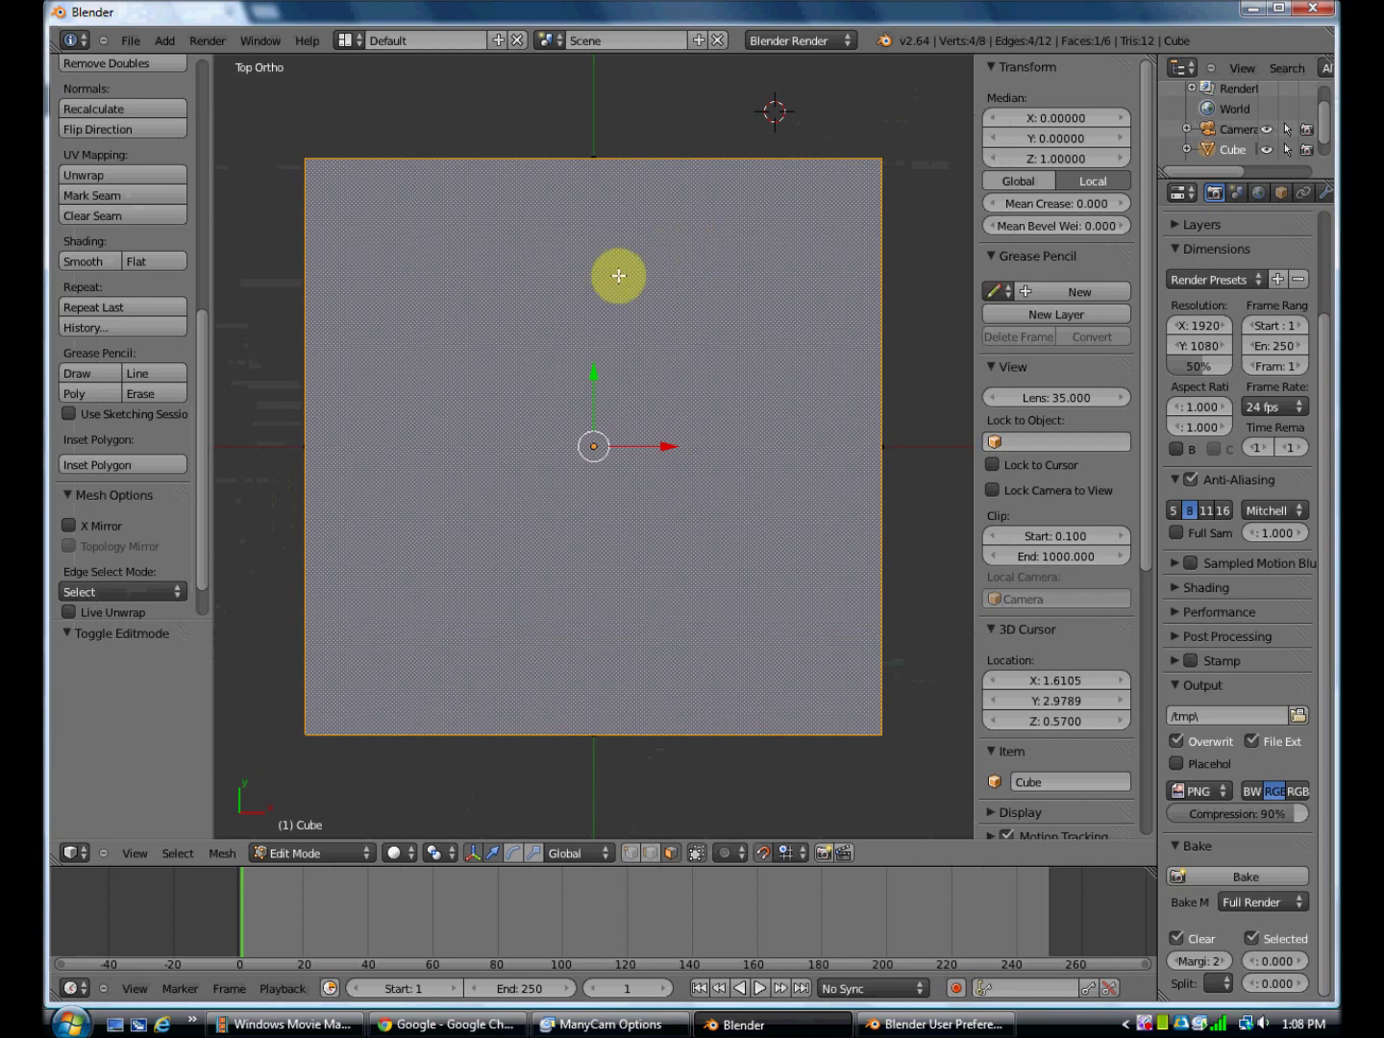
{"action": "key", "text": "a"}
{"action": "key", "text": "a"}
{"action": "key", "text": "a"}
{"action": "key", "text": "a"}
{"action": "key", "text": "a"}
{"action": "key", "text": "a"}
{"action": "key", "text": "a"}
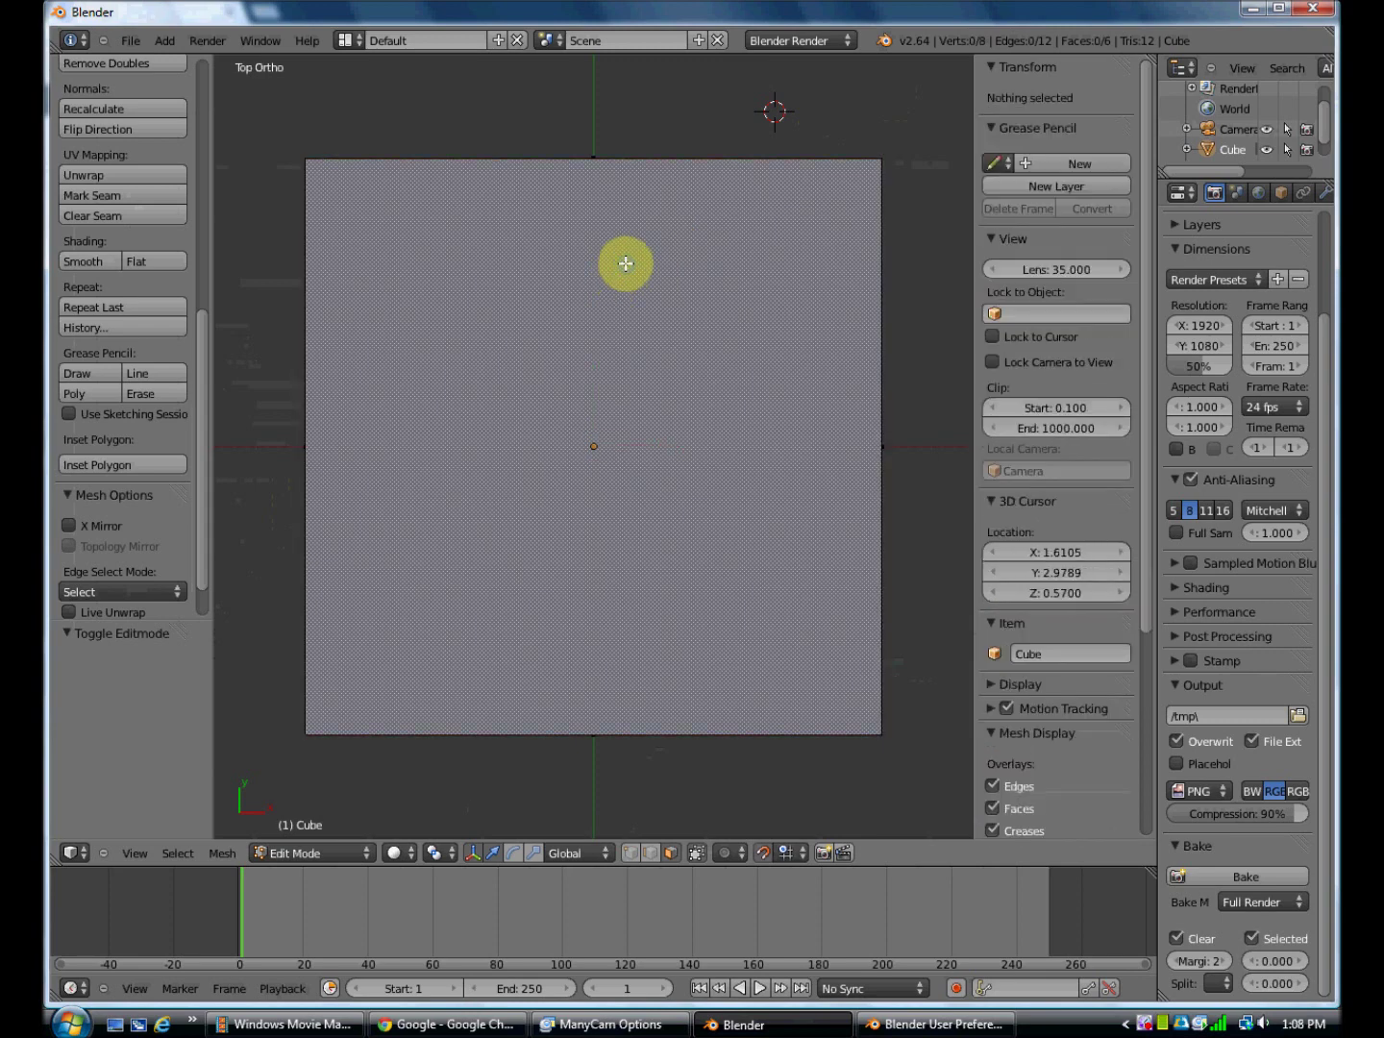
{"action": "right_click", "coordinate": [626, 264]}
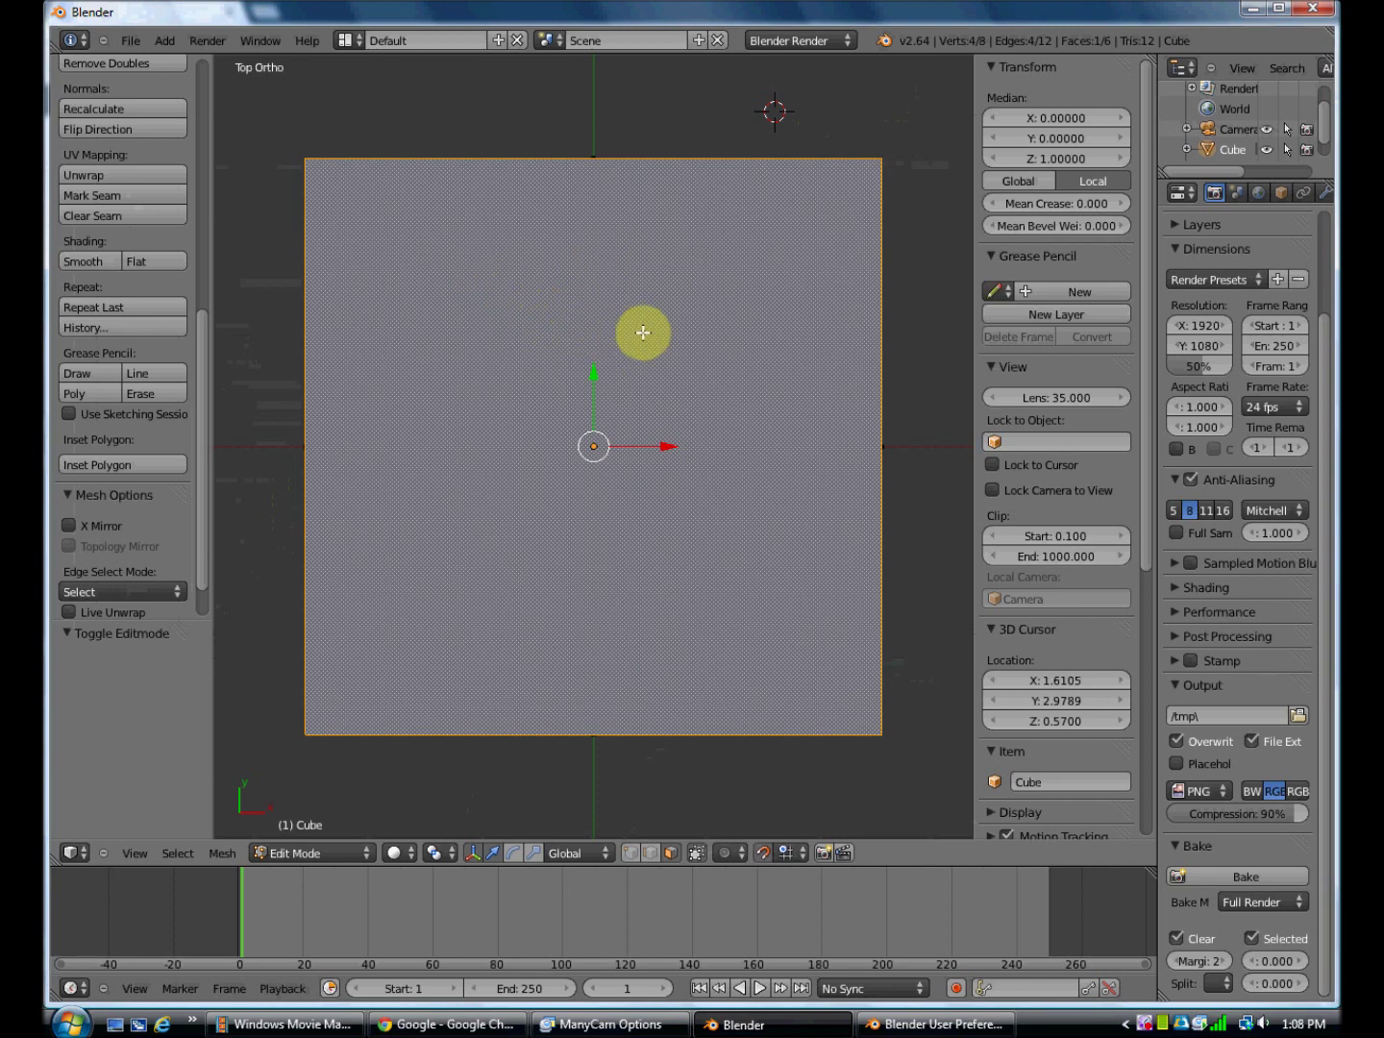
Inspect the cube from an angled view and from the front, right and top orthographic views
{"action": "middle_click_drag", "start_coordinate": [654, 332], "coordinate": [799, 212]}
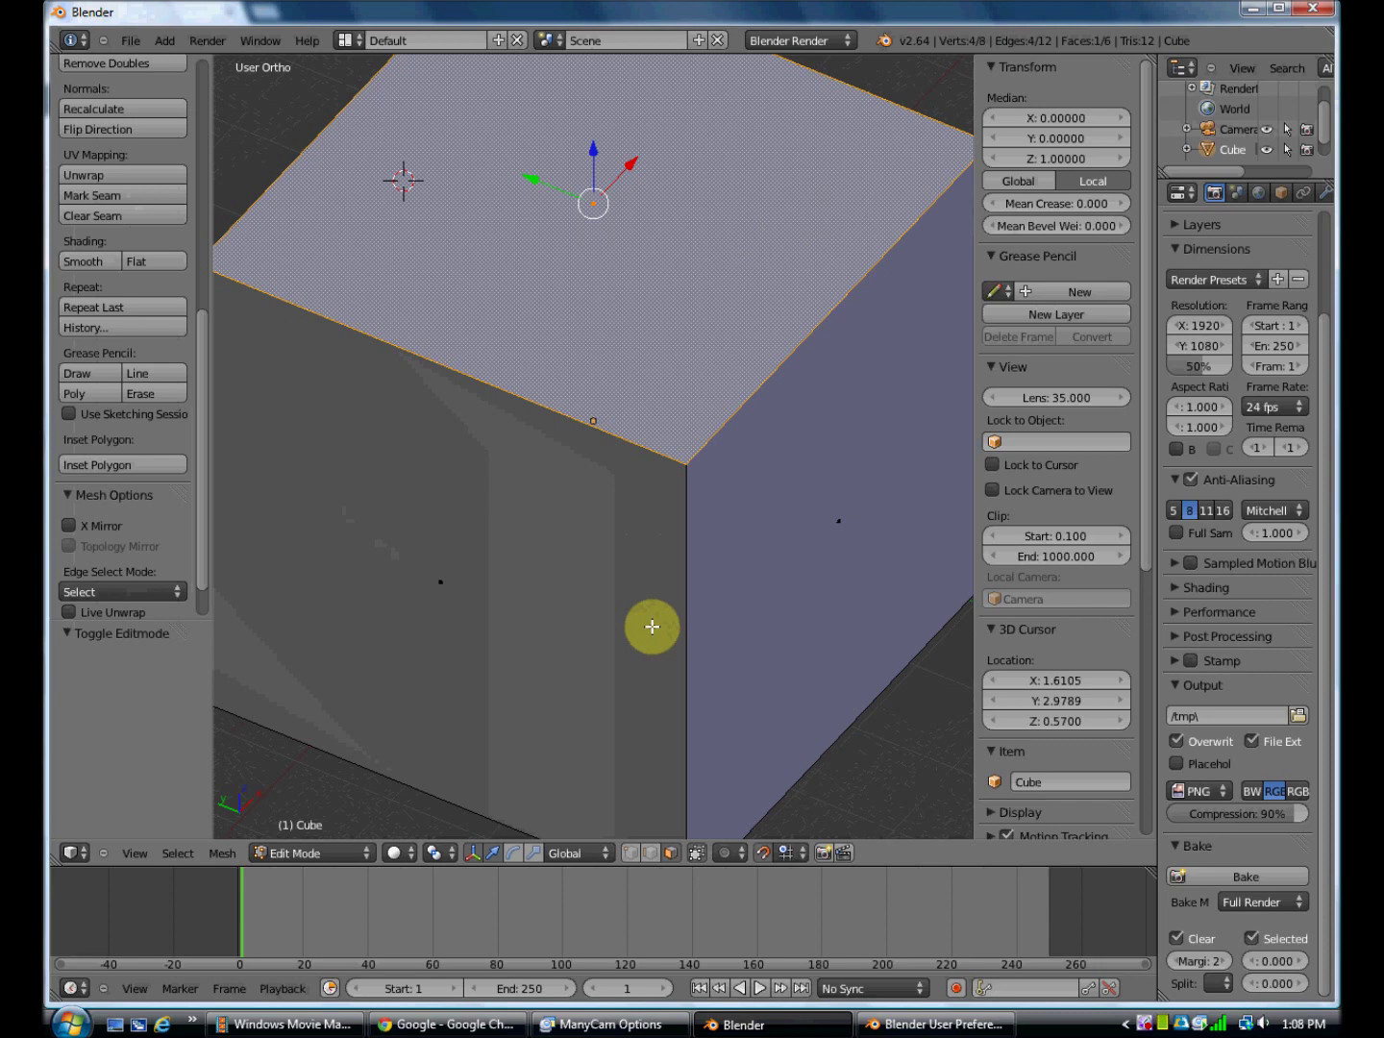
{"action": "key", "text": "KP_7"}
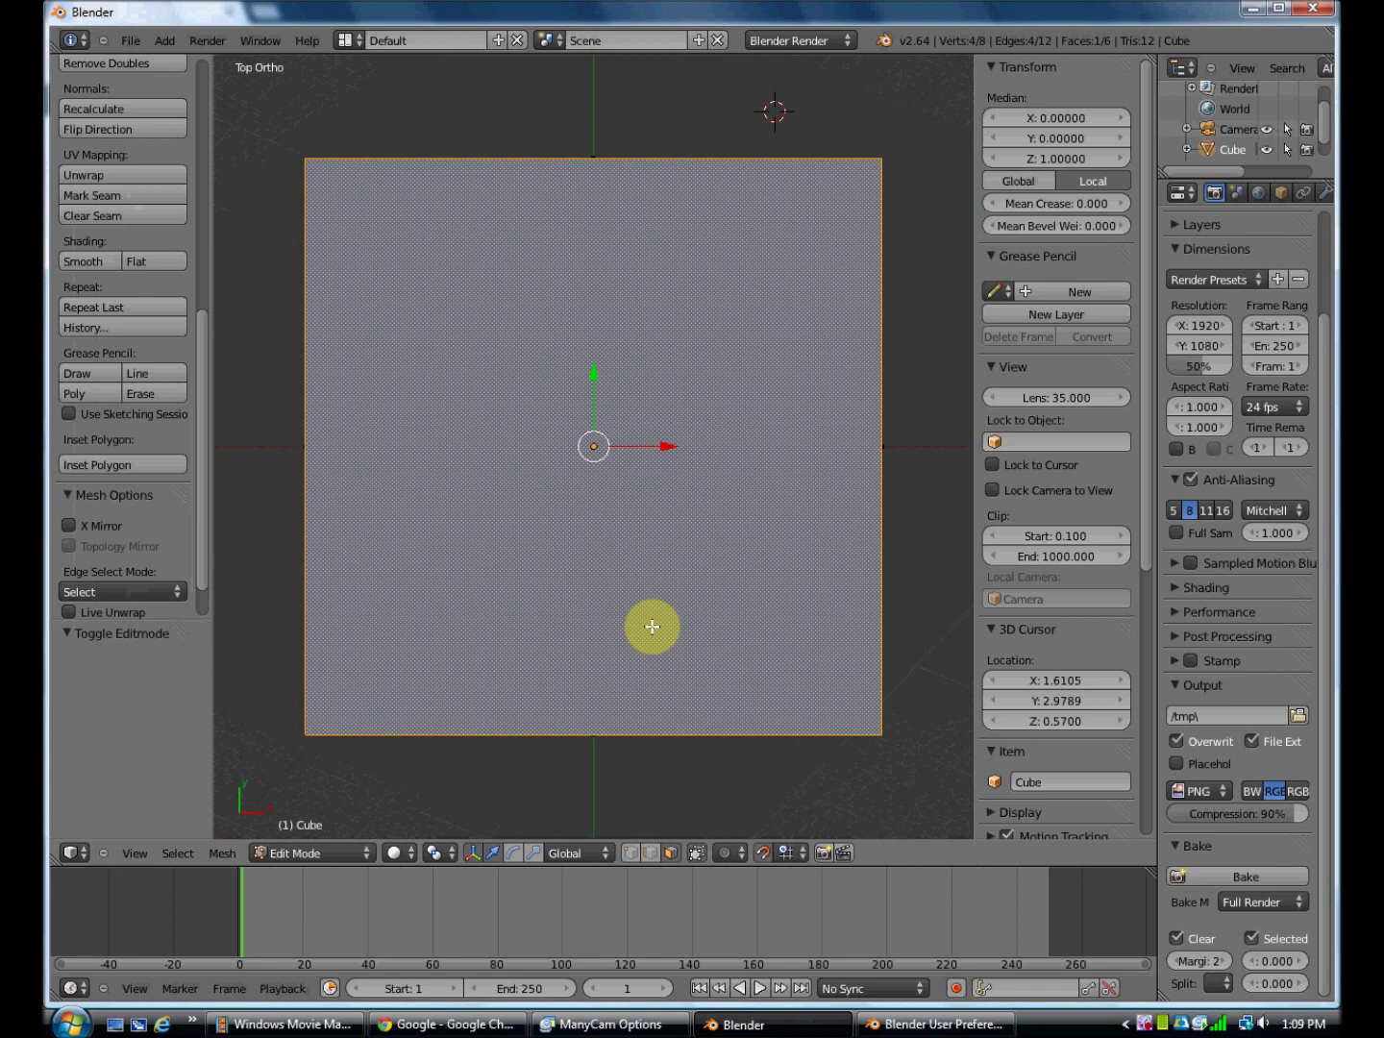
{"action": "key", "text": "KP_1"}
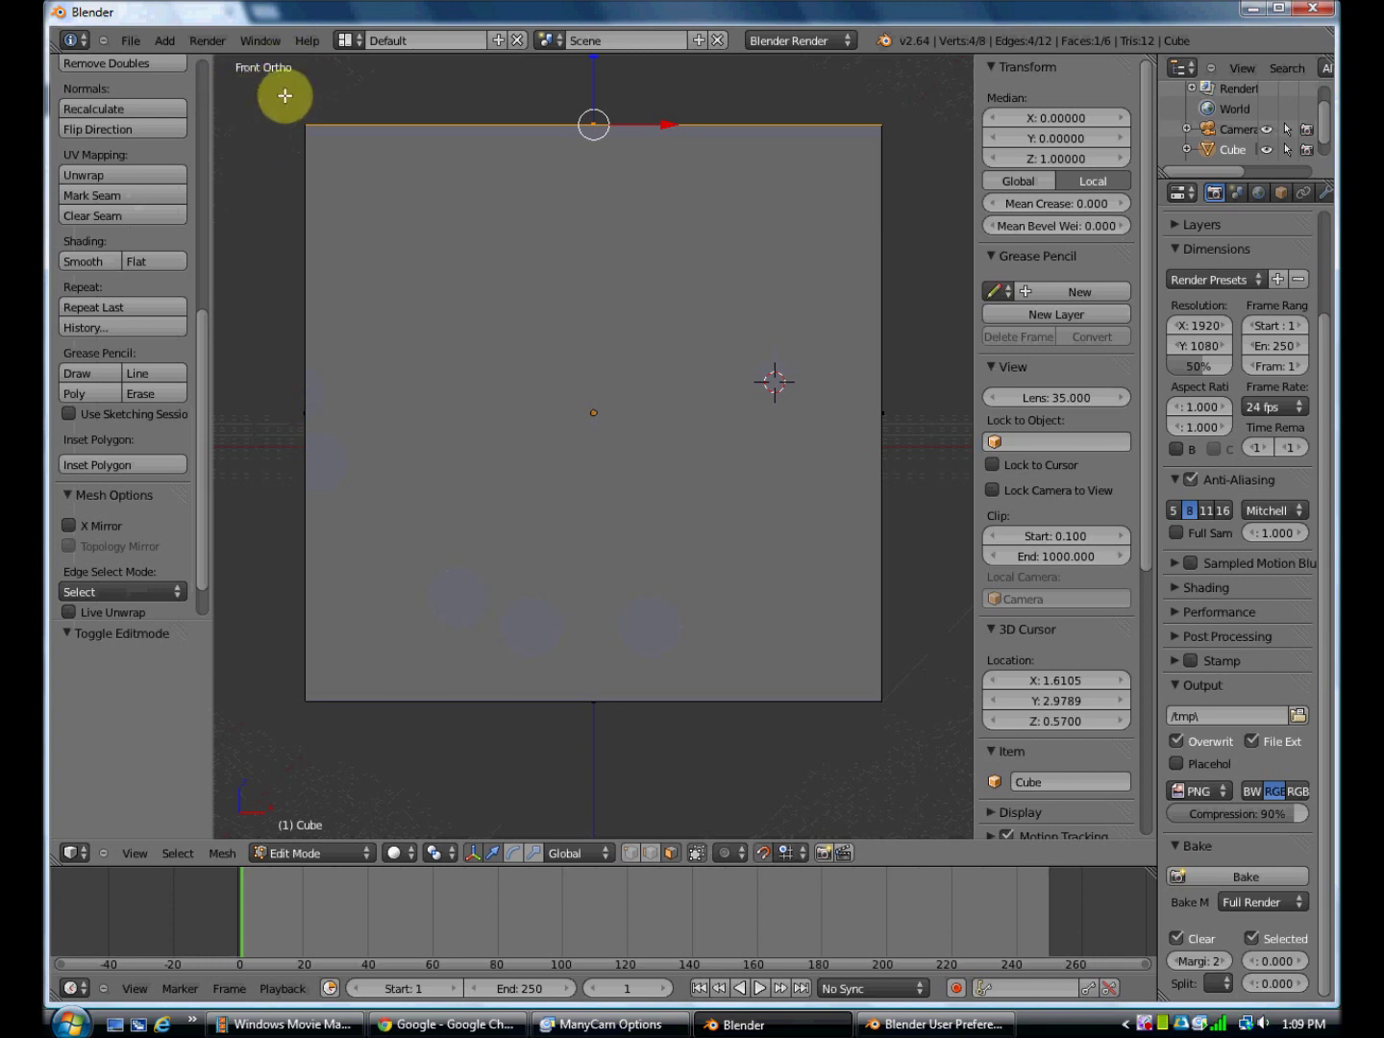
{"action": "key", "text": "KP_3"}
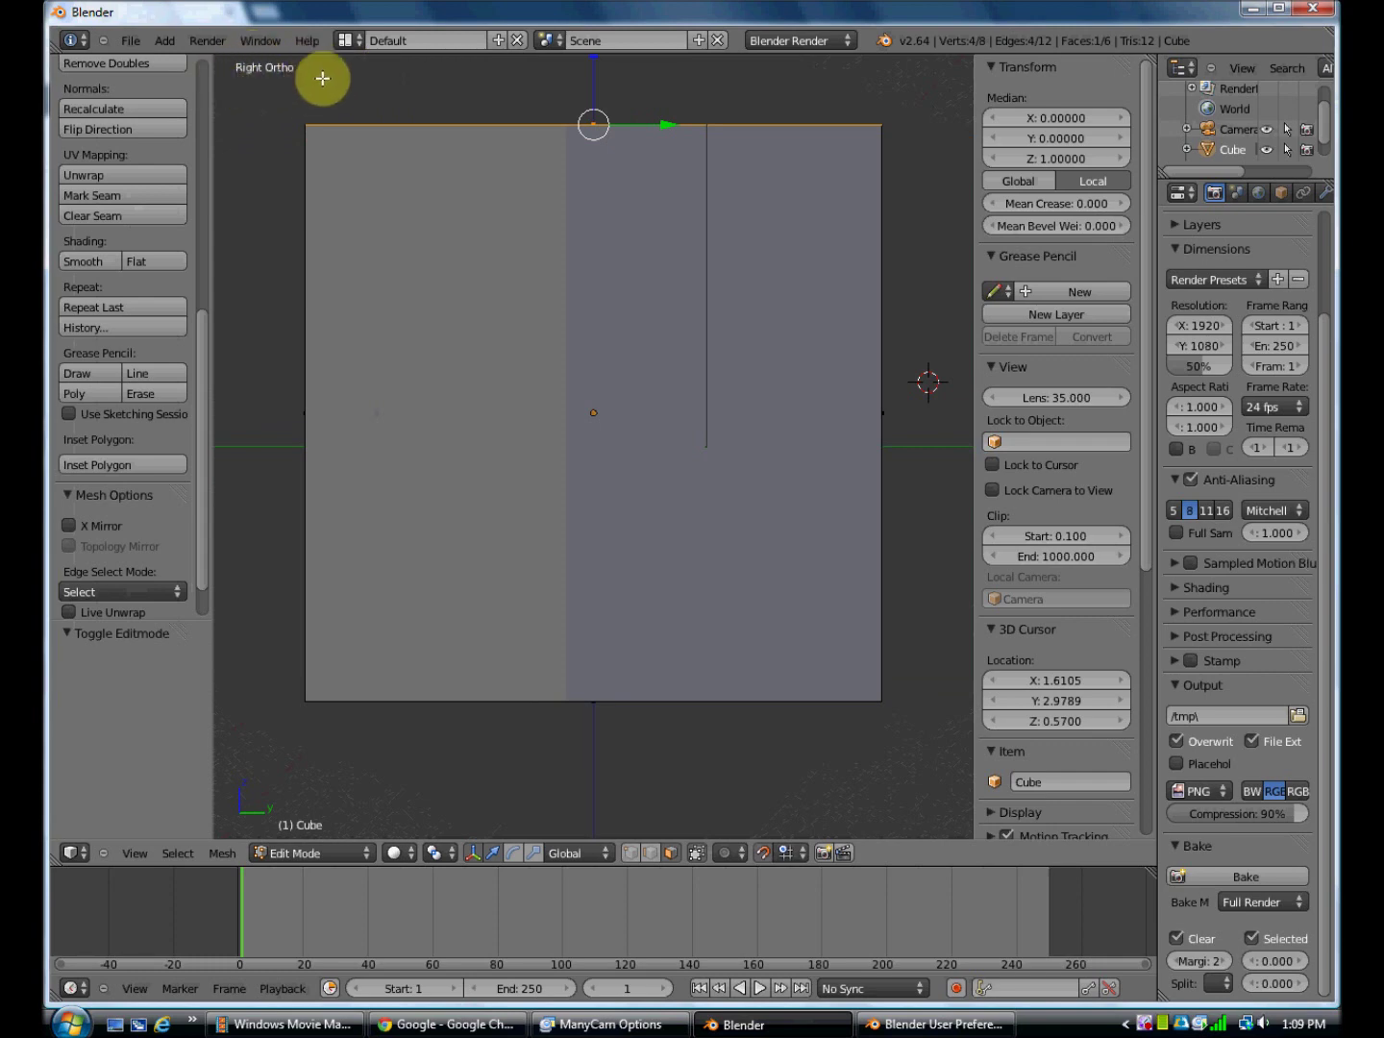
{"action": "key", "text": "KP_7"}
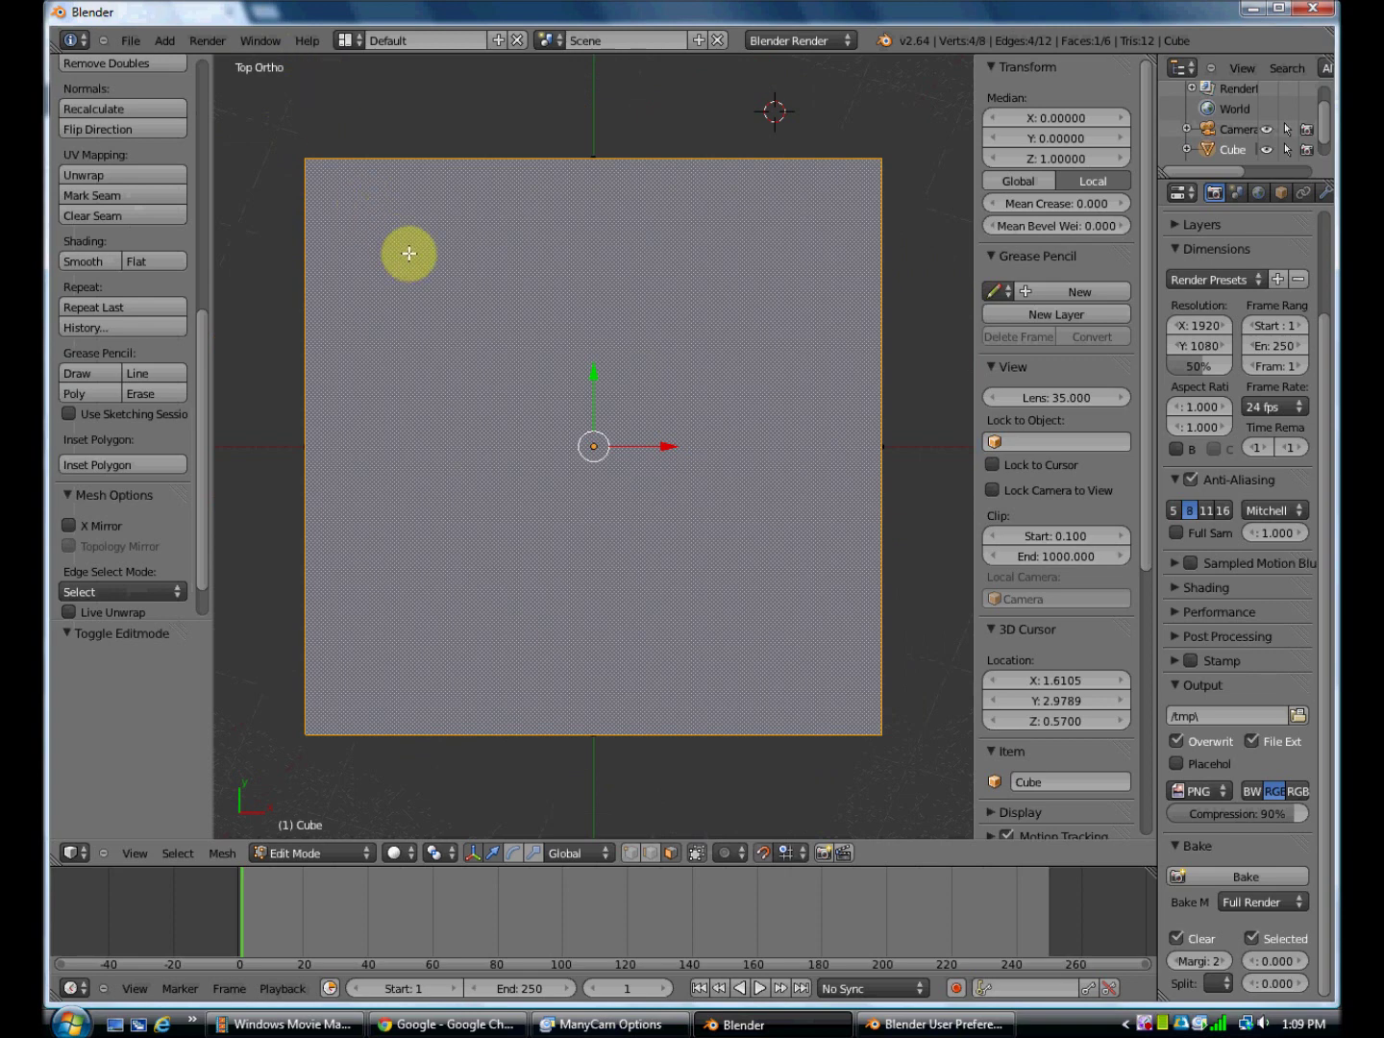
Examine the cube's top face at different zoom levels in the top orthographic view
{"action": "scroll", "coordinate": [409, 255], "scroll_direction": "down", "scroll_amount": 5}
{"action": "scroll", "coordinate": [410, 255], "scroll_direction": "up", "scroll_amount": 7}
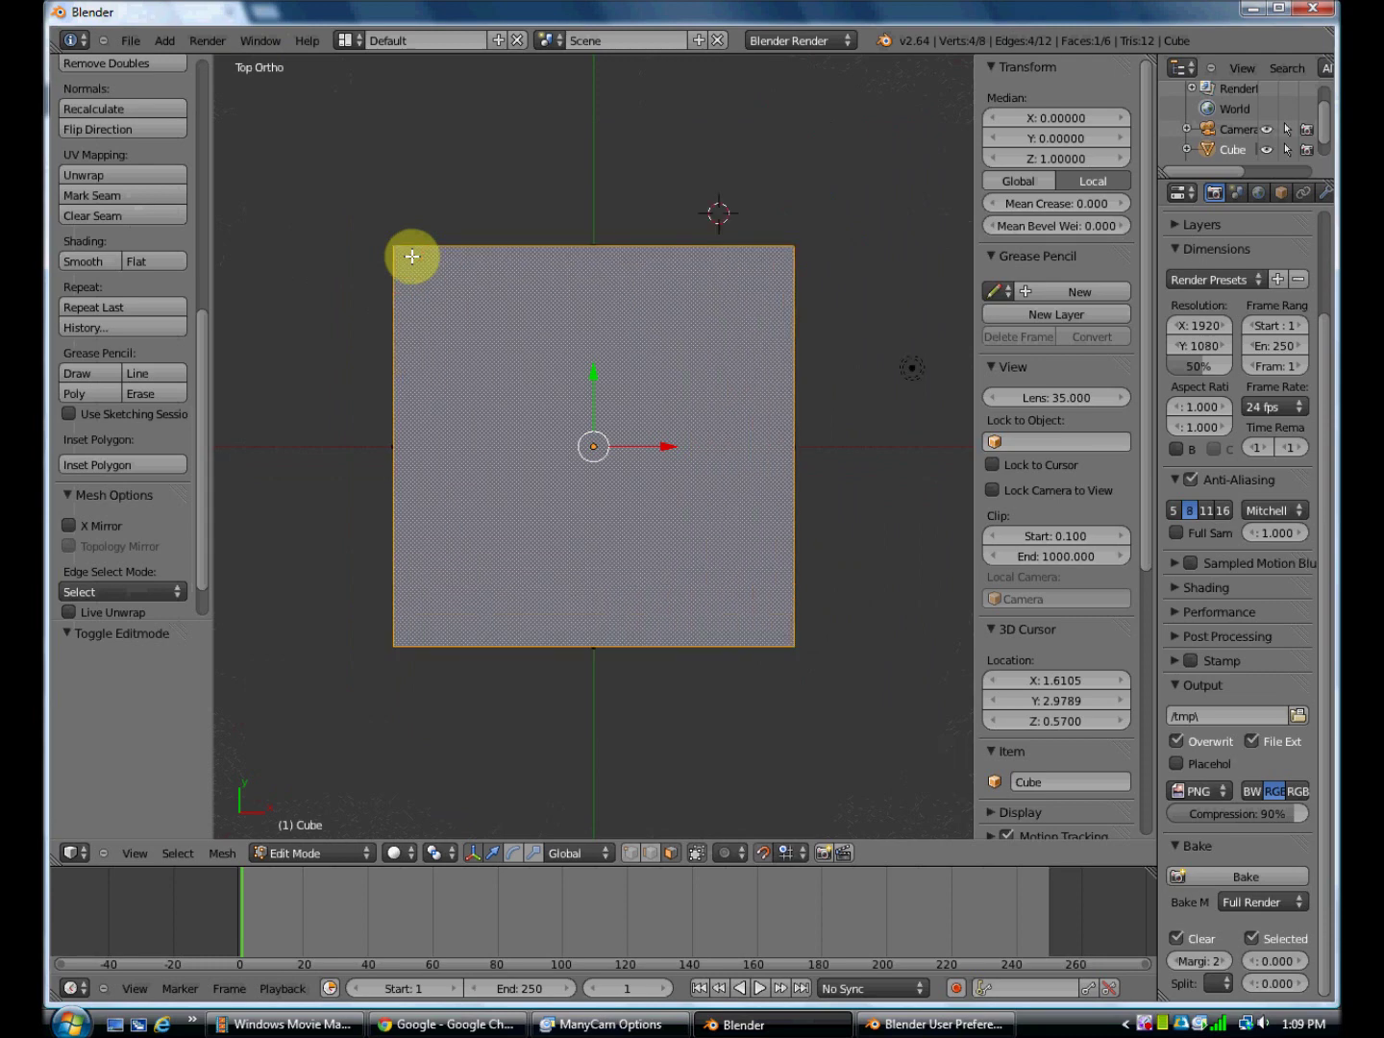
{"action": "scroll", "coordinate": [410, 255], "scroll_direction": "down", "scroll_amount": 3}
{"action": "scroll", "coordinate": [412, 257], "scroll_direction": "down", "scroll_amount": 4}
{"action": "scroll", "coordinate": [413, 257], "scroll_direction": "up", "scroll_amount": 4}
{"action": "scroll", "coordinate": [413, 256], "scroll_direction": "up", "scroll_amount": 2}
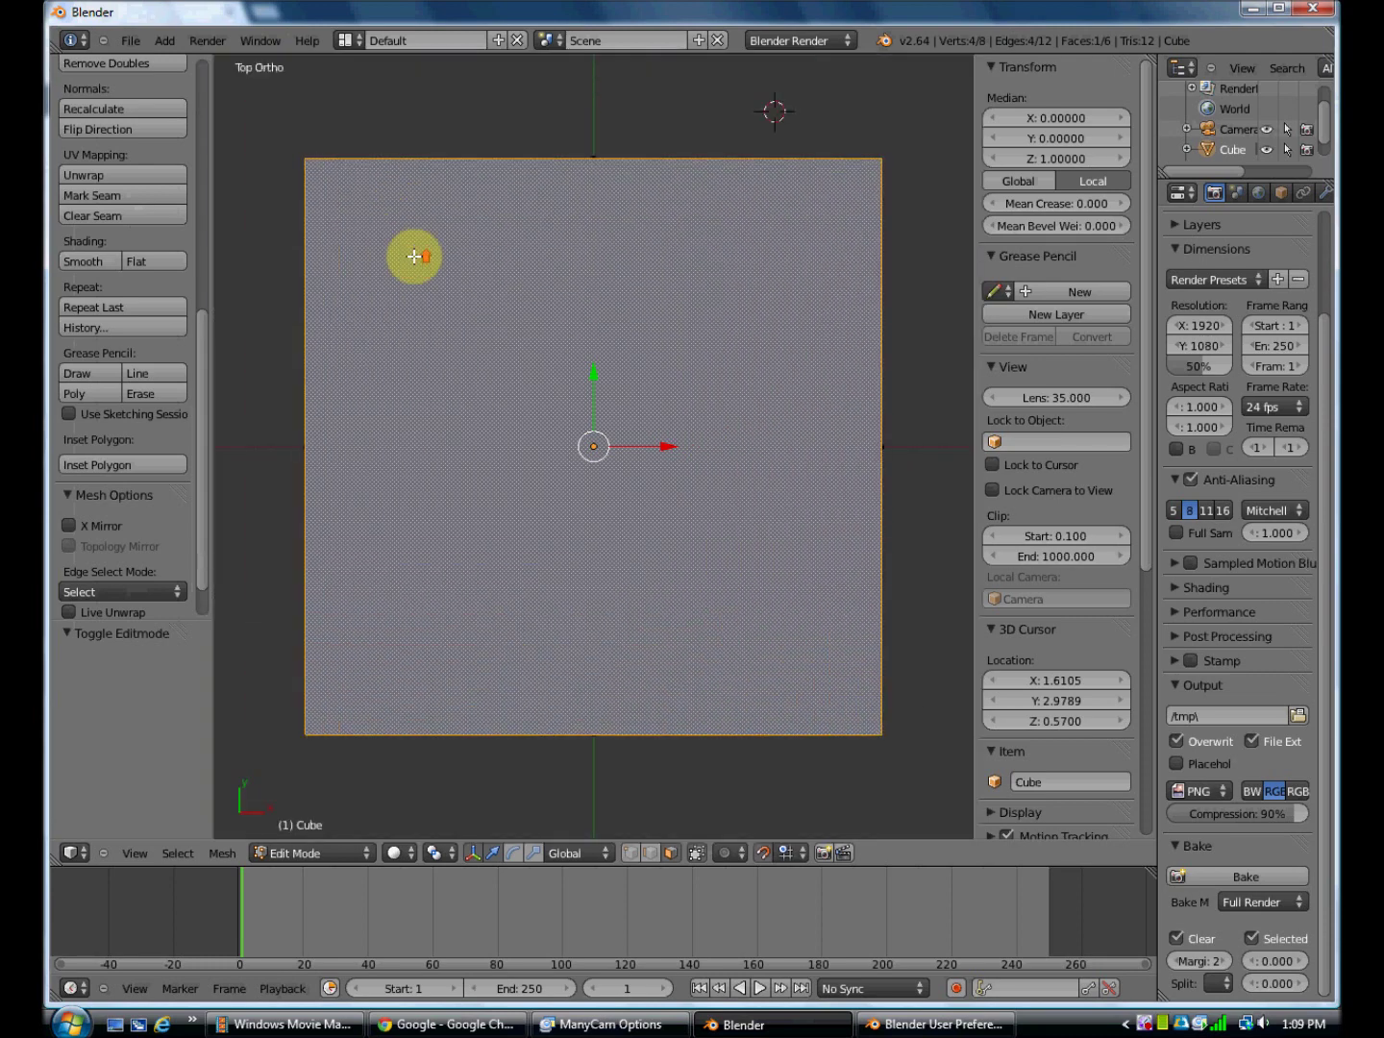
{"action": "scroll", "coordinate": [414, 256], "scroll_direction": "down", "scroll_amount": 1}
{"action": "scroll", "coordinate": [414, 257], "scroll_direction": "up", "scroll_amount": 2}
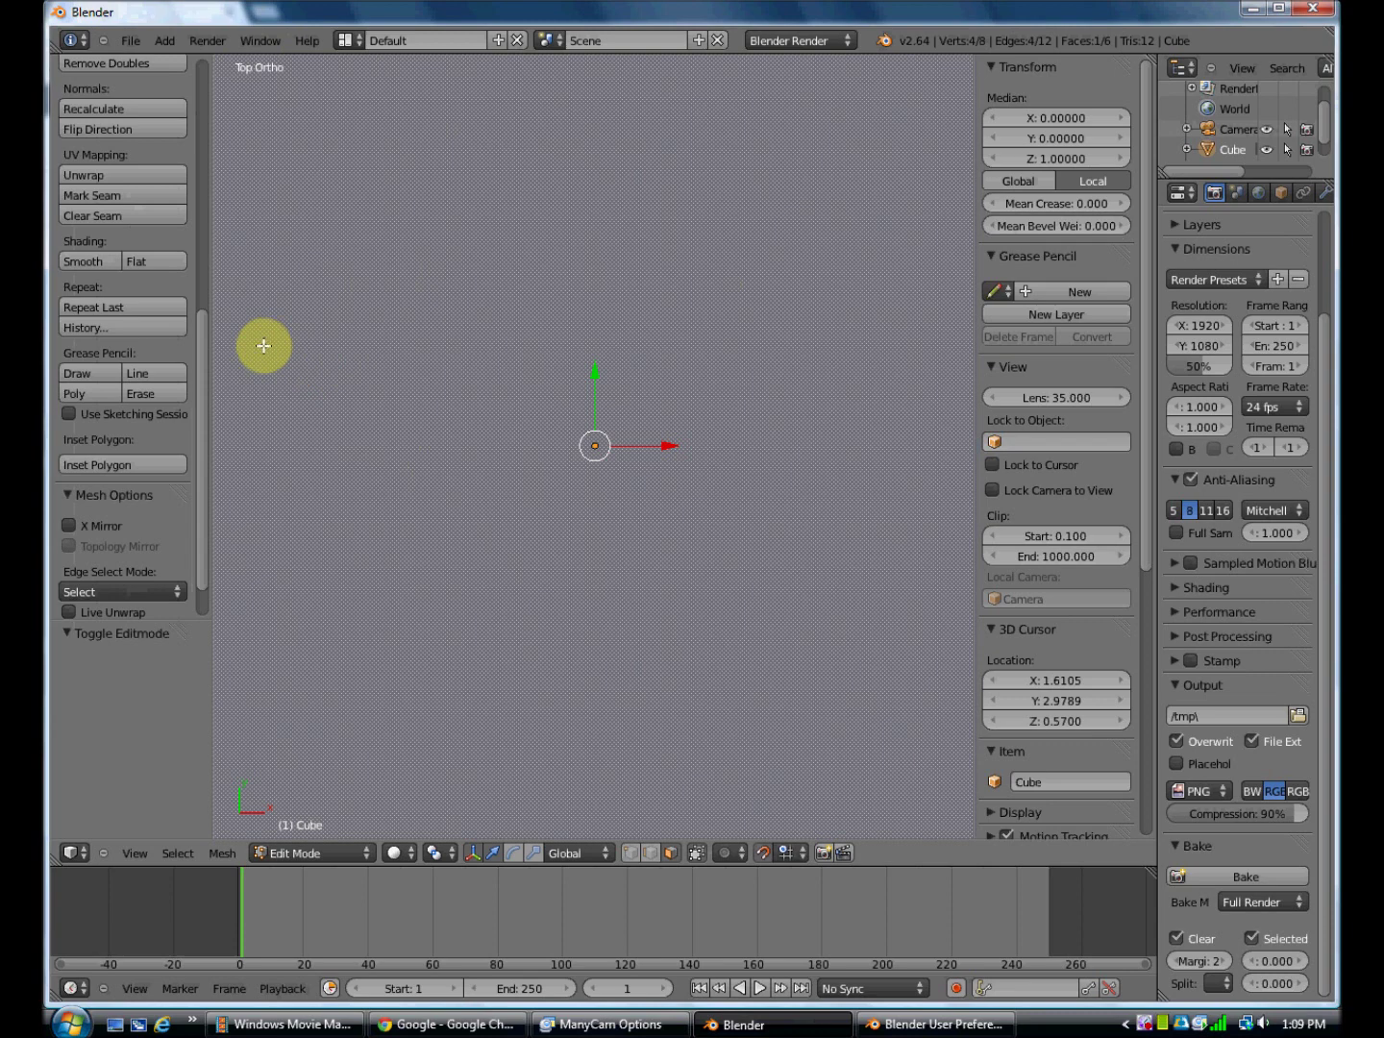
Pan and zoom to inspect the upper-left corner of the cube's top face, finishing with the whole face centred
{"action": "middle_click_drag", "start_coordinate": [265, 346], "coordinate": [710, 323], "text": "shift"}
{"action": "middle_click_drag", "start_coordinate": [328, 321], "coordinate": [643, 735], "text": "shift"}
{"action": "middle_click_drag", "start_coordinate": [547, 145], "coordinate": [558, 618], "text": "shift"}
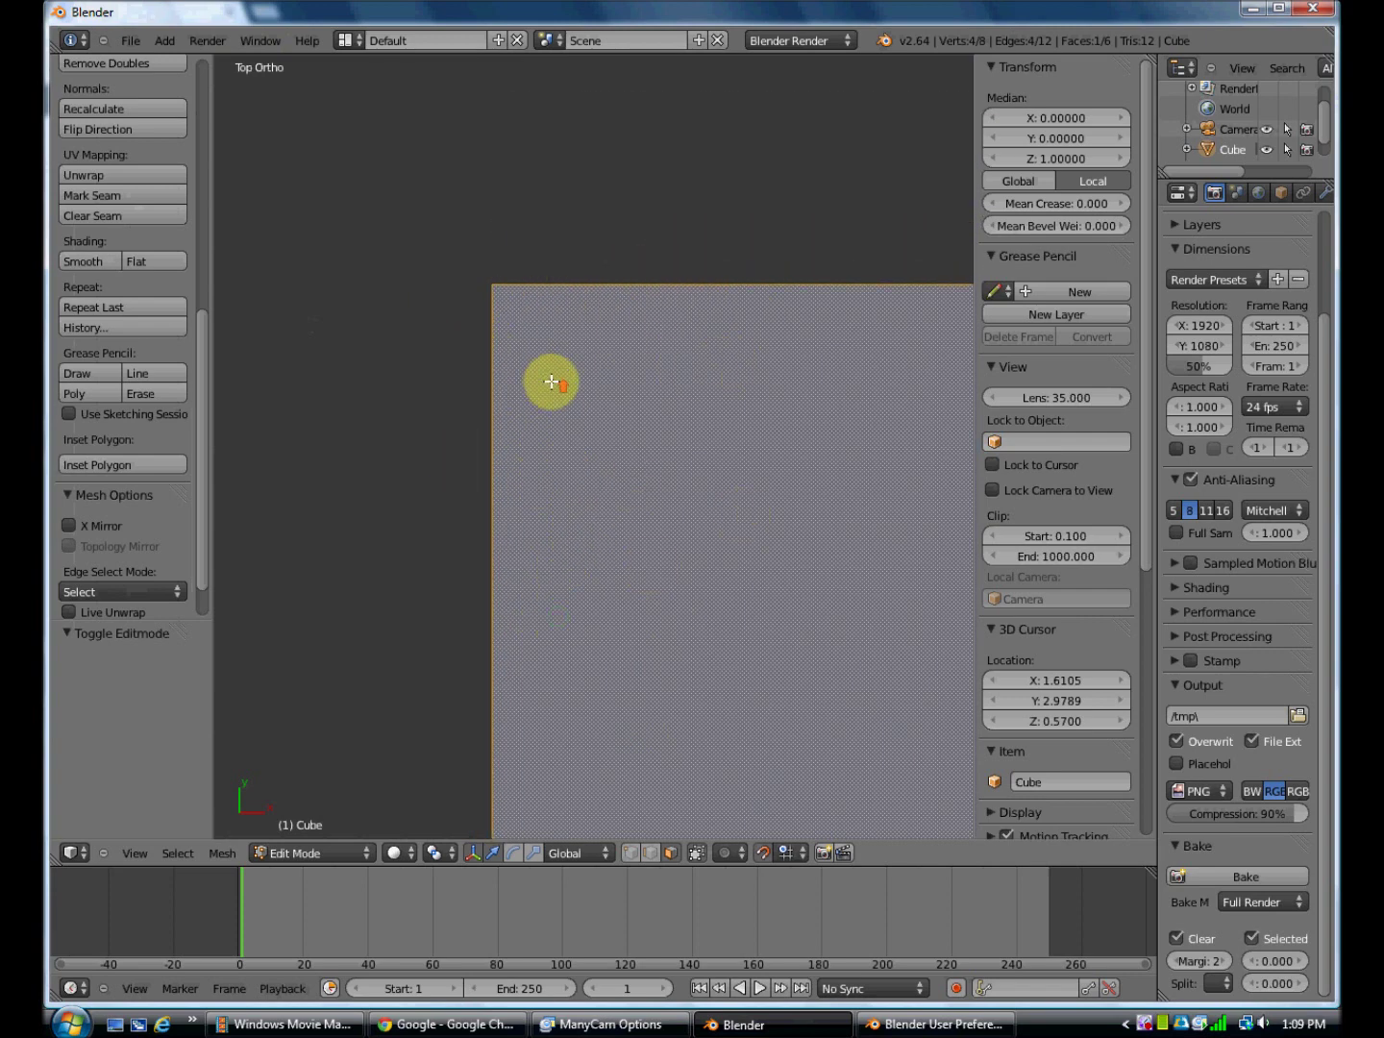
{"action": "scroll", "coordinate": [550, 381], "scroll_direction": "down", "scroll_amount": 4}
{"action": "scroll", "coordinate": [551, 380], "scroll_direction": "up", "scroll_amount": 2}
{"action": "scroll", "coordinate": [576, 386], "scroll_direction": "down", "scroll_amount": 1}
{"action": "scroll", "coordinate": [610, 393], "scroll_direction": "down", "scroll_amount": 7}
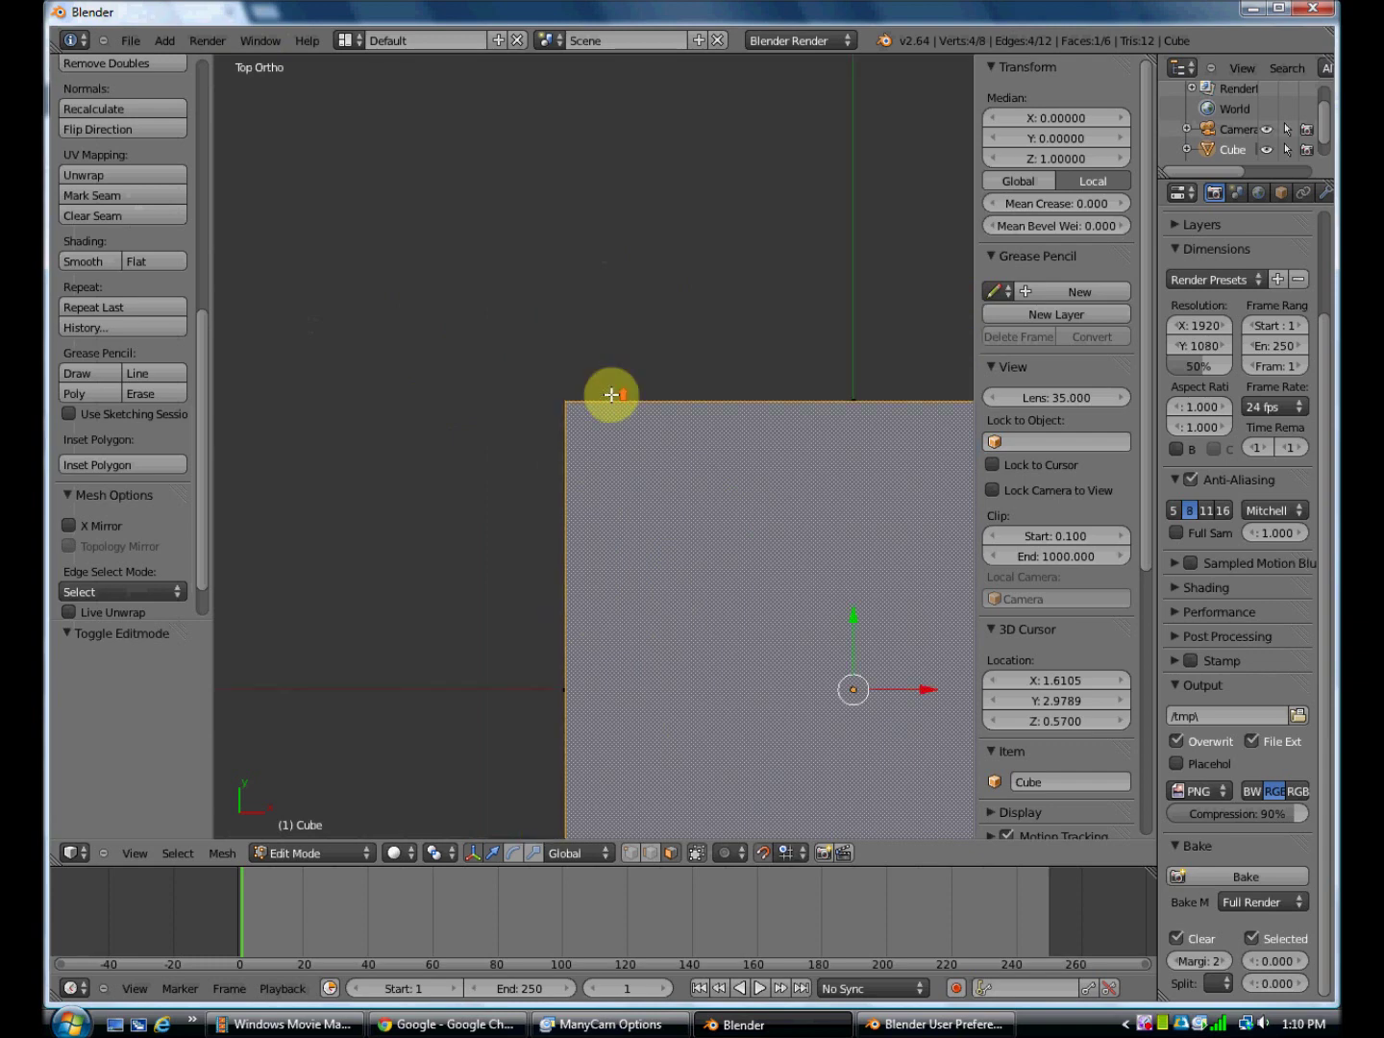
{"action": "scroll", "coordinate": [616, 394], "scroll_direction": "up", "scroll_amount": 2}
{"action": "middle_click_drag", "start_coordinate": [768, 495], "coordinate": [623, 307], "text": "shift"}
{"action": "scroll", "coordinate": [622, 307], "scroll_direction": "up", "scroll_amount": 3}
{"action": "scroll", "coordinate": [622, 311], "scroll_direction": "down", "scroll_amount": 4}
{"action": "scroll", "coordinate": [621, 312], "scroll_direction": "up", "scroll_amount": 2}
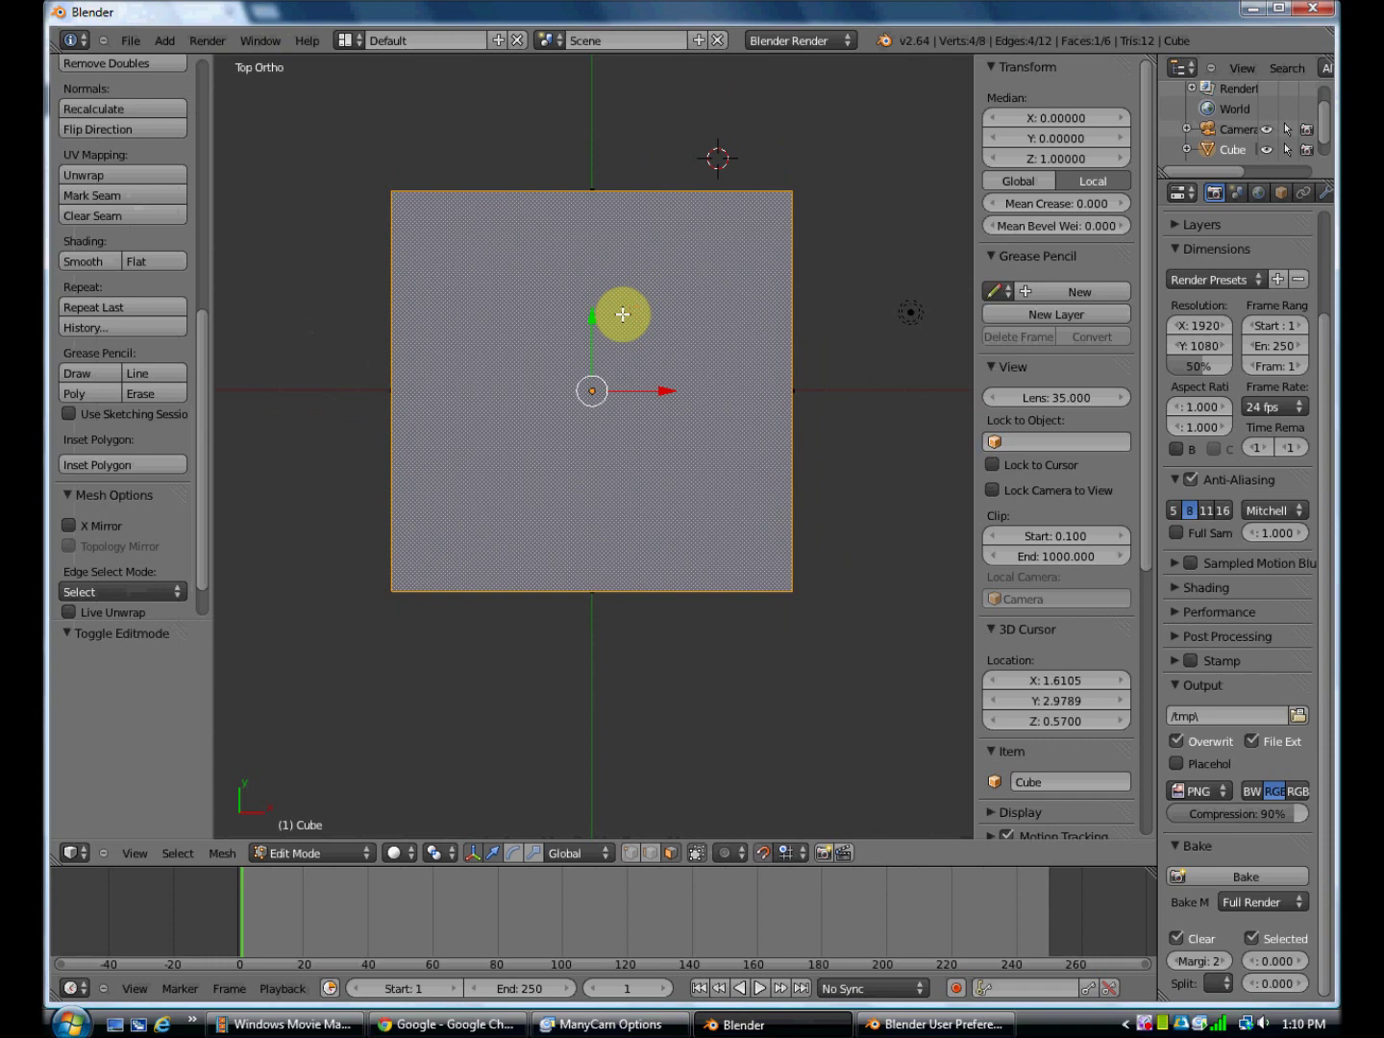
{"action": "middle_click_drag", "start_coordinate": [611, 300], "coordinate": [624, 356], "text": "shift"}
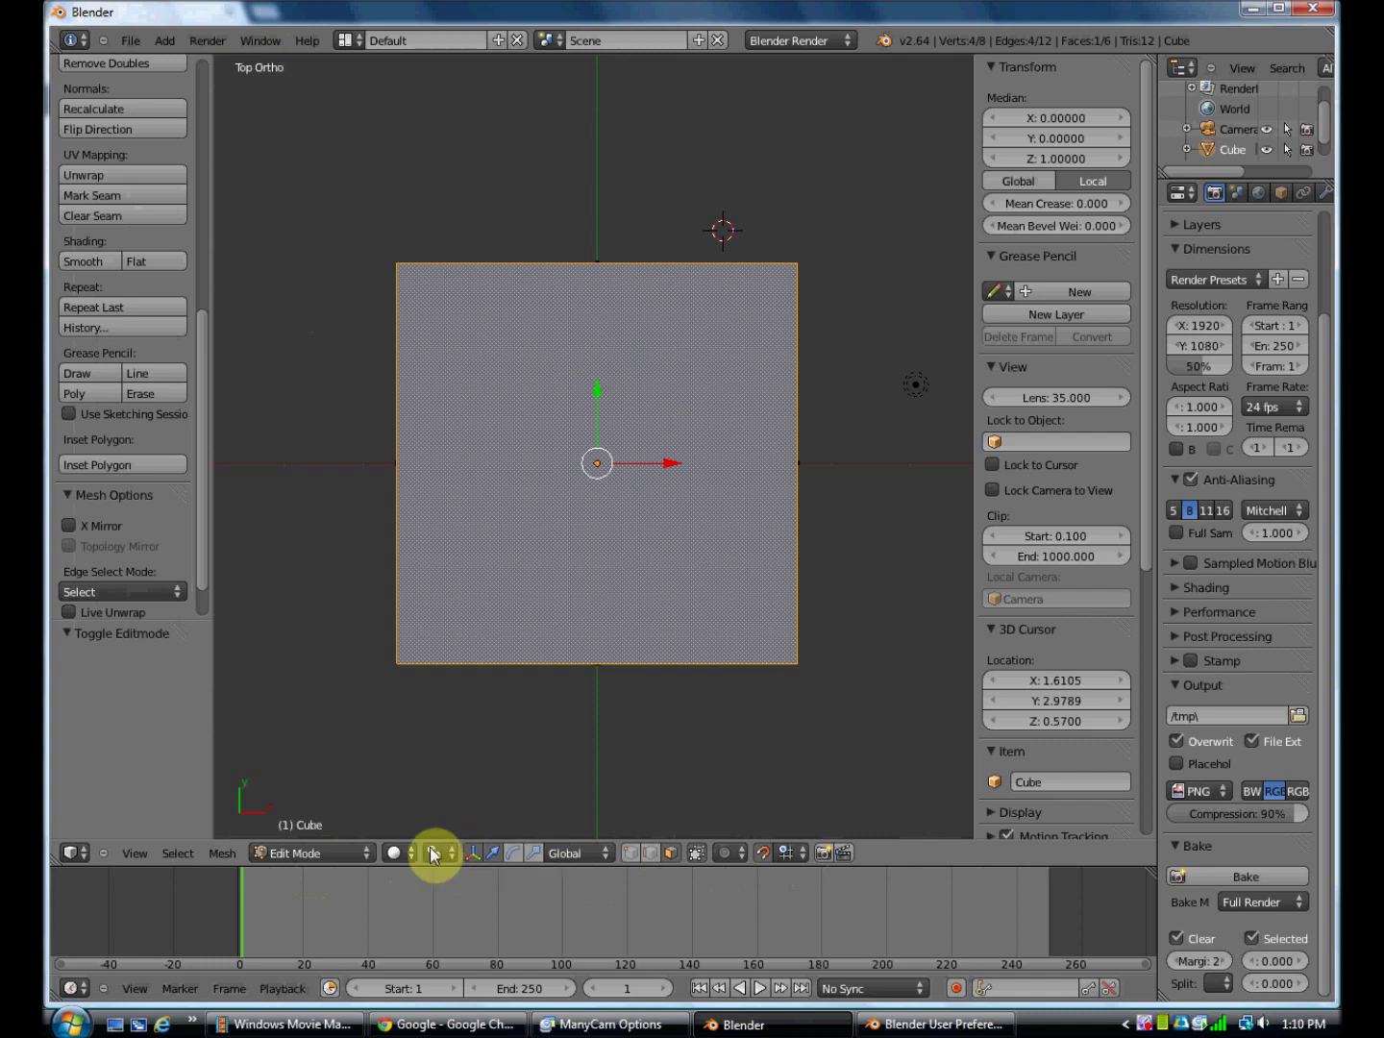
Change from Edit Mode to Object Mode and delete the cube
{"action": "left_click", "coordinate": [325, 850]}
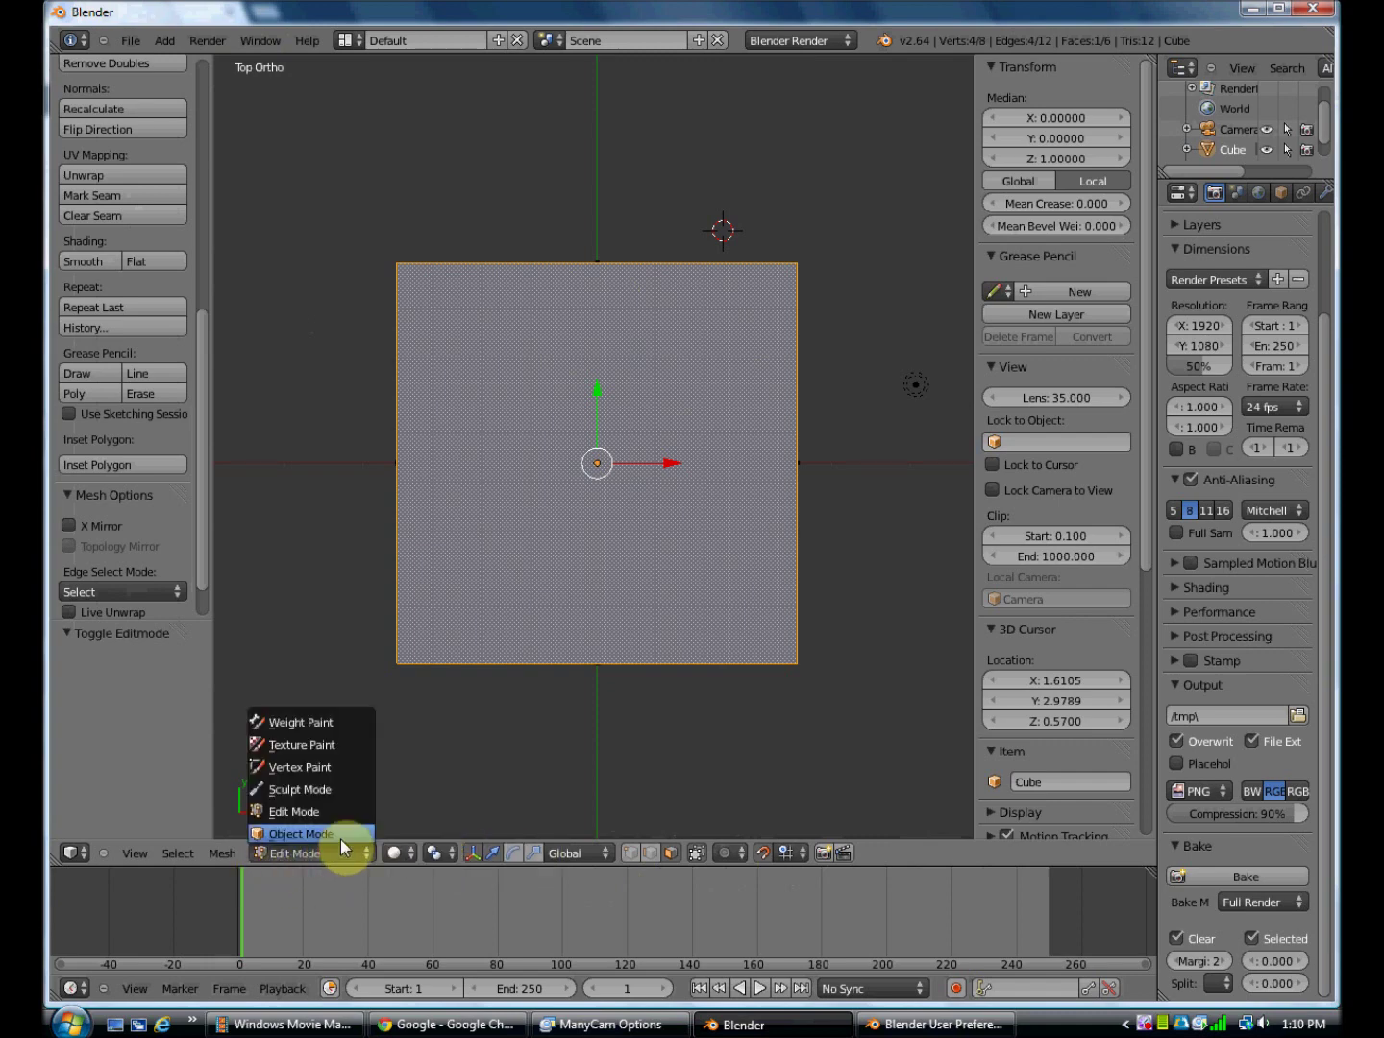
{"action": "left_click", "coordinate": [341, 839]}
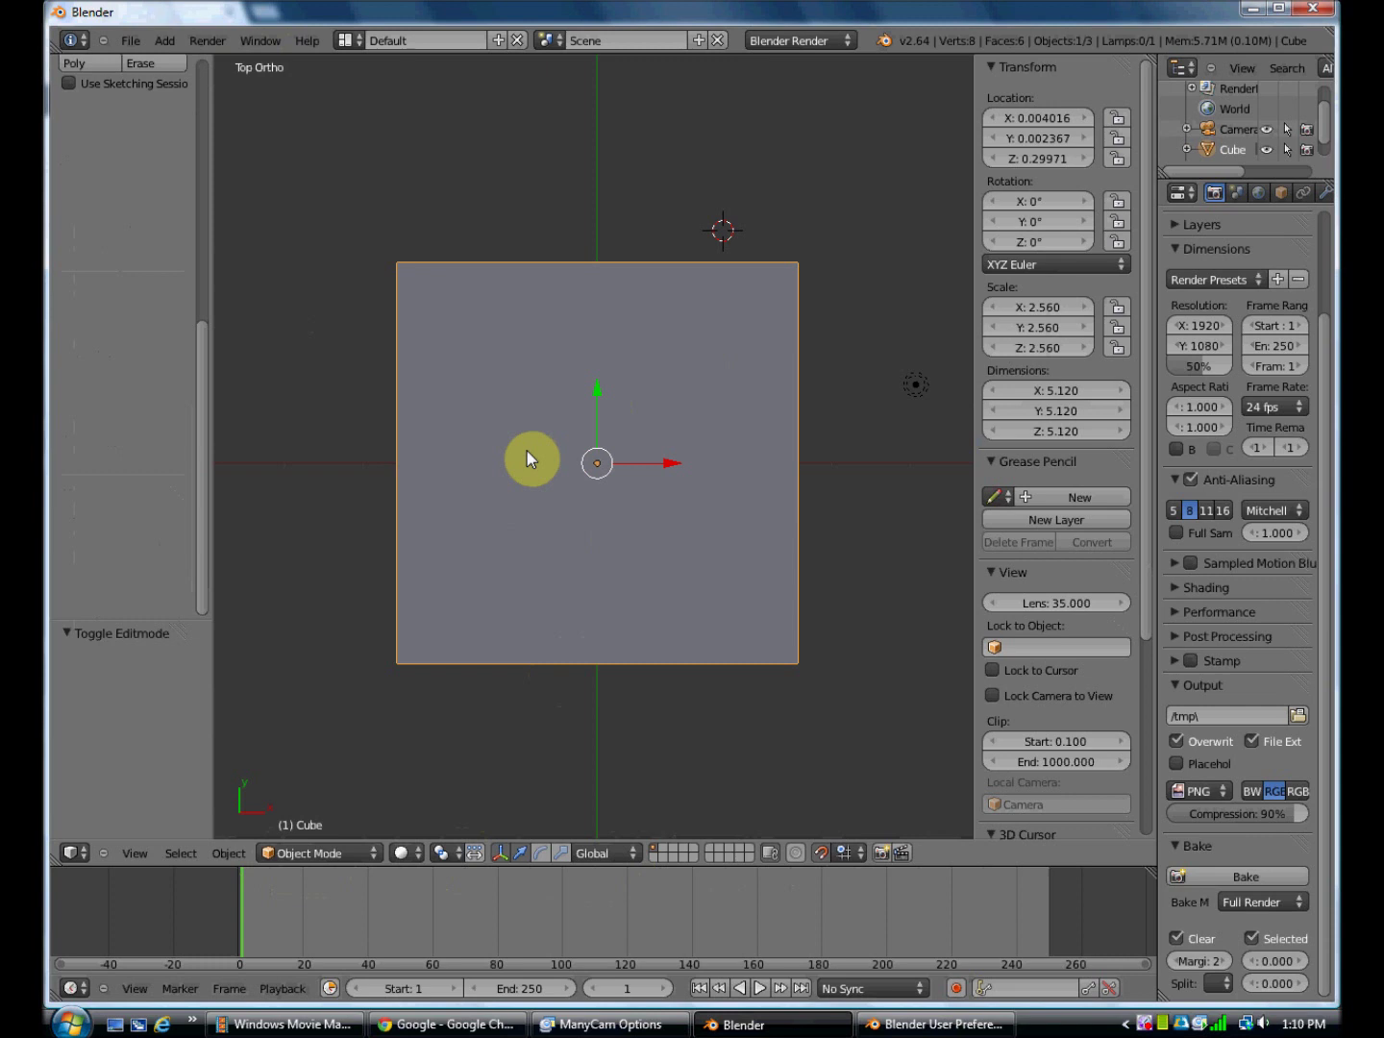
{"action": "key", "text": "x"}
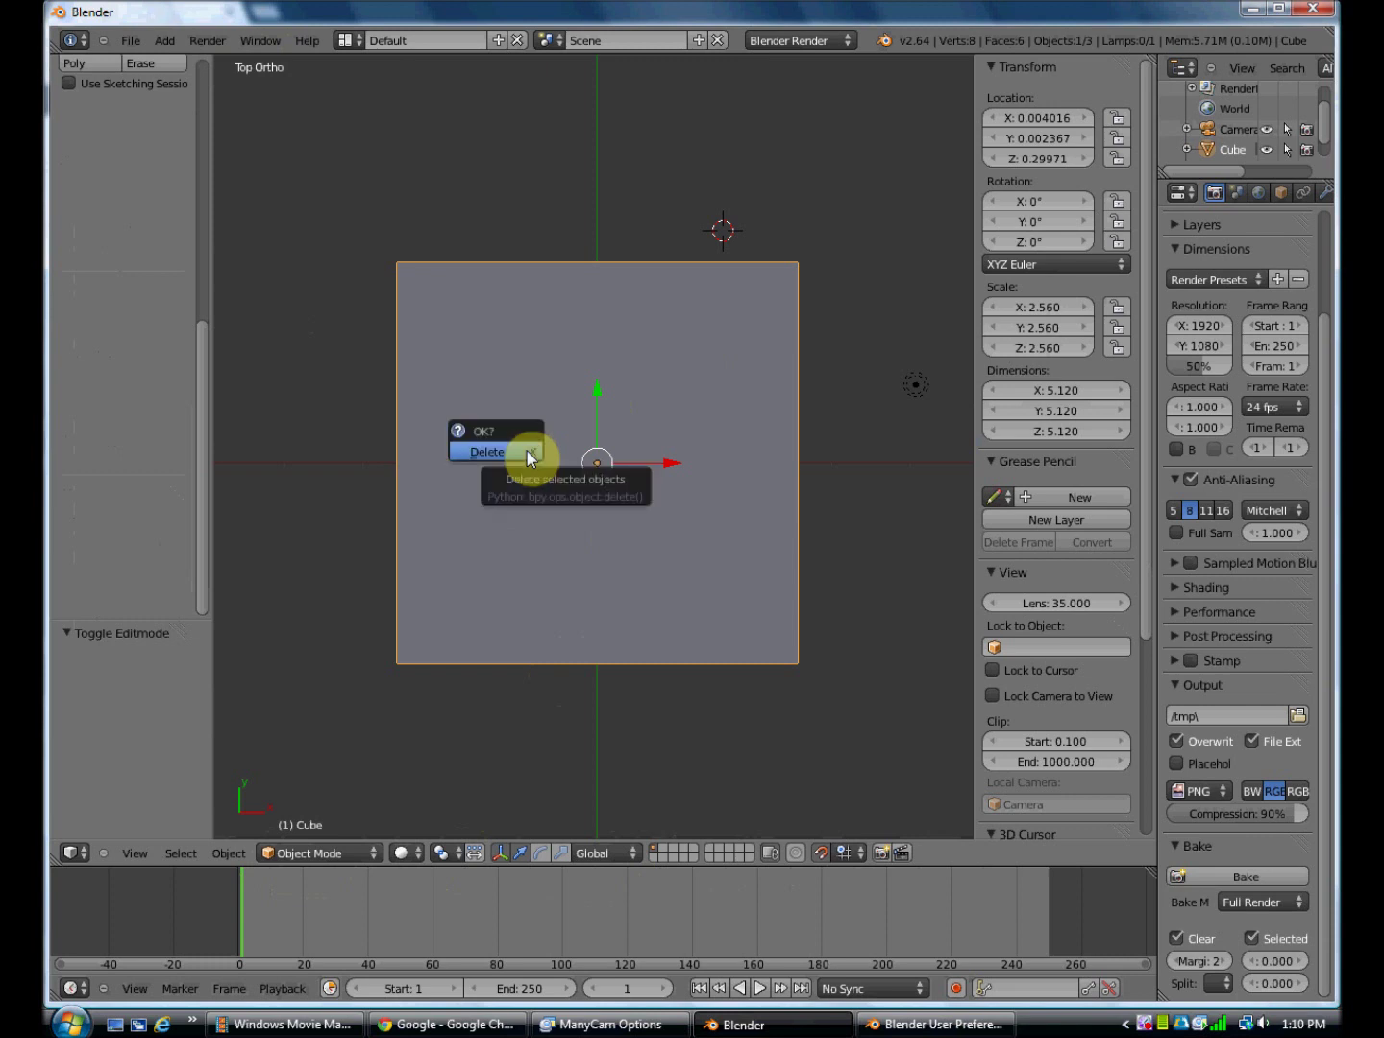
{"action": "left_click", "coordinate": [526, 451]}
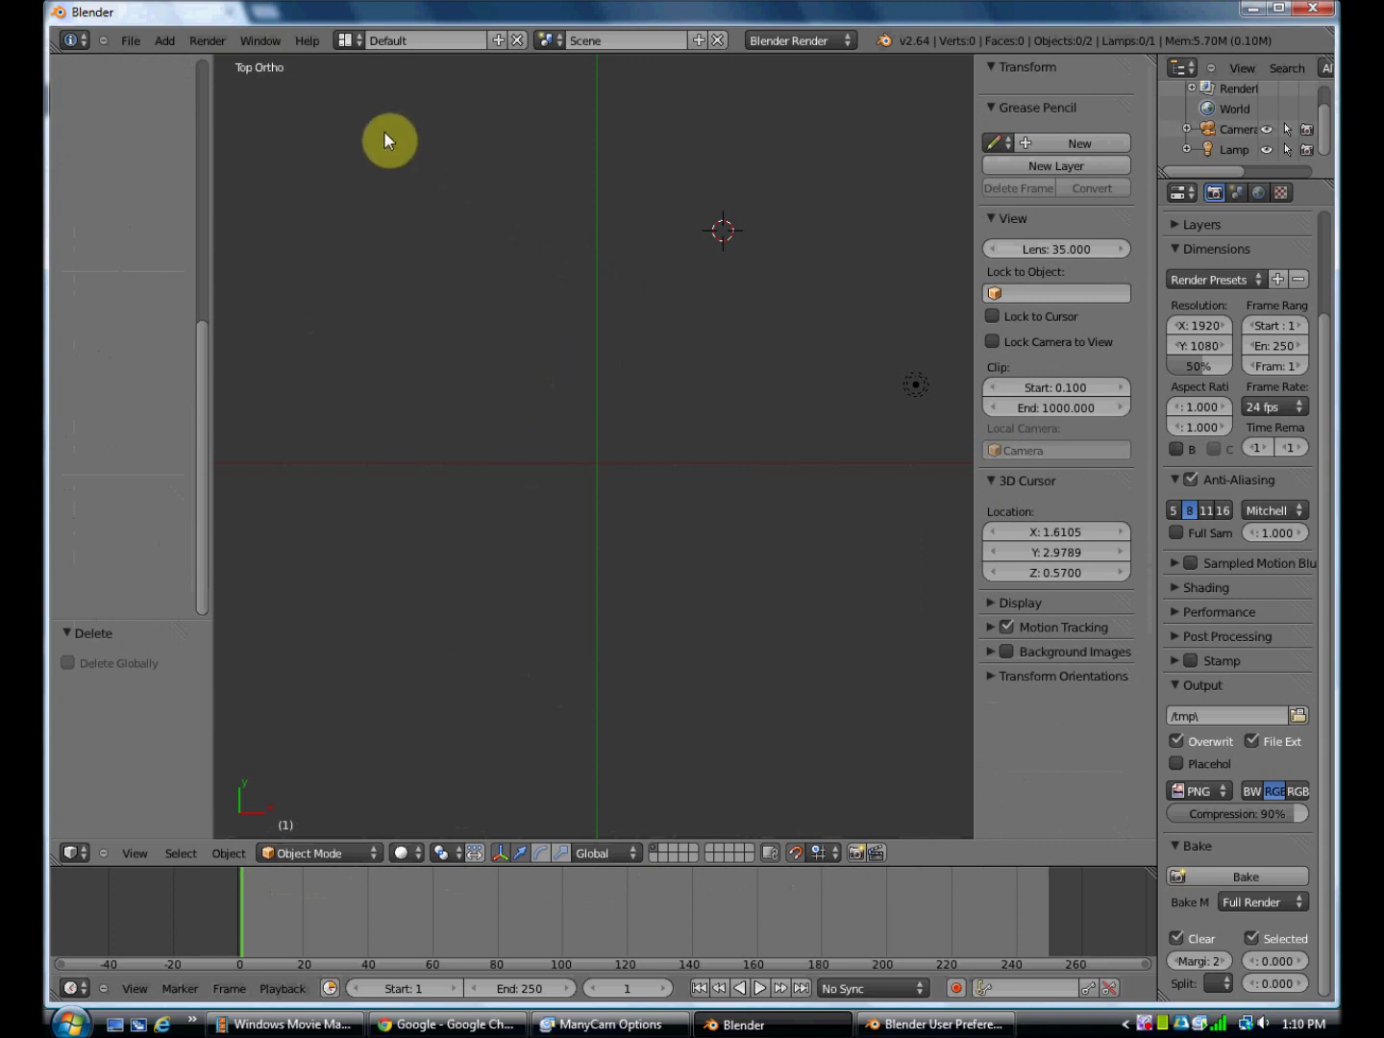
Add a plane mesh at the 3D cursor and view it from the top
{"action": "left_click", "coordinate": [169, 44]}
{"action": "mouse_move", "coordinate": [178, 59]}
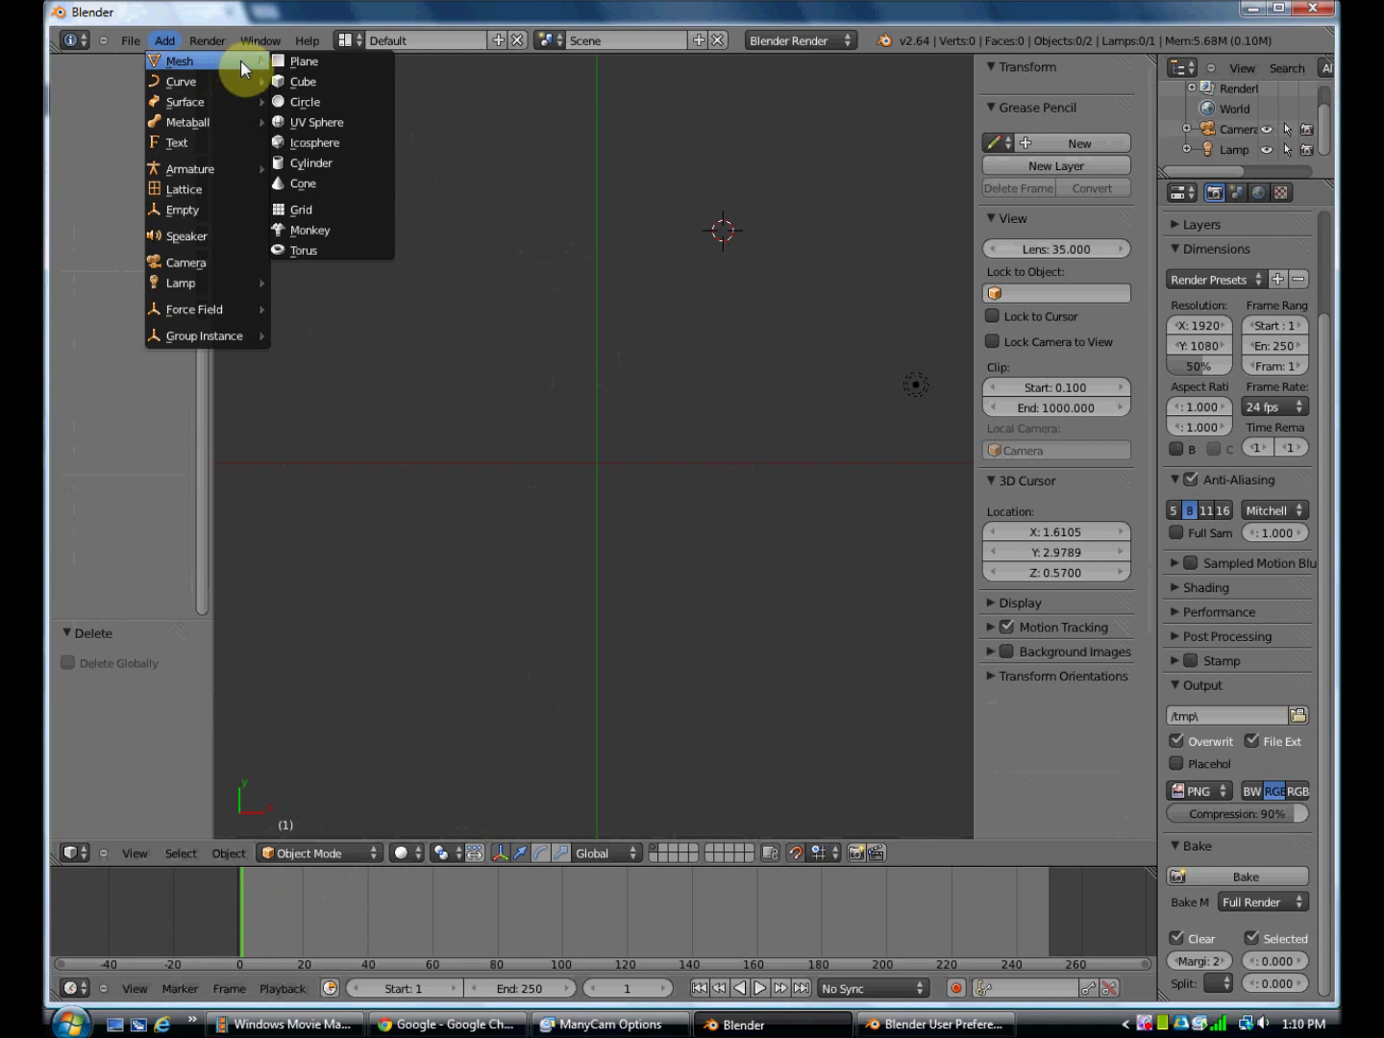
{"action": "left_click", "coordinate": [331, 59]}
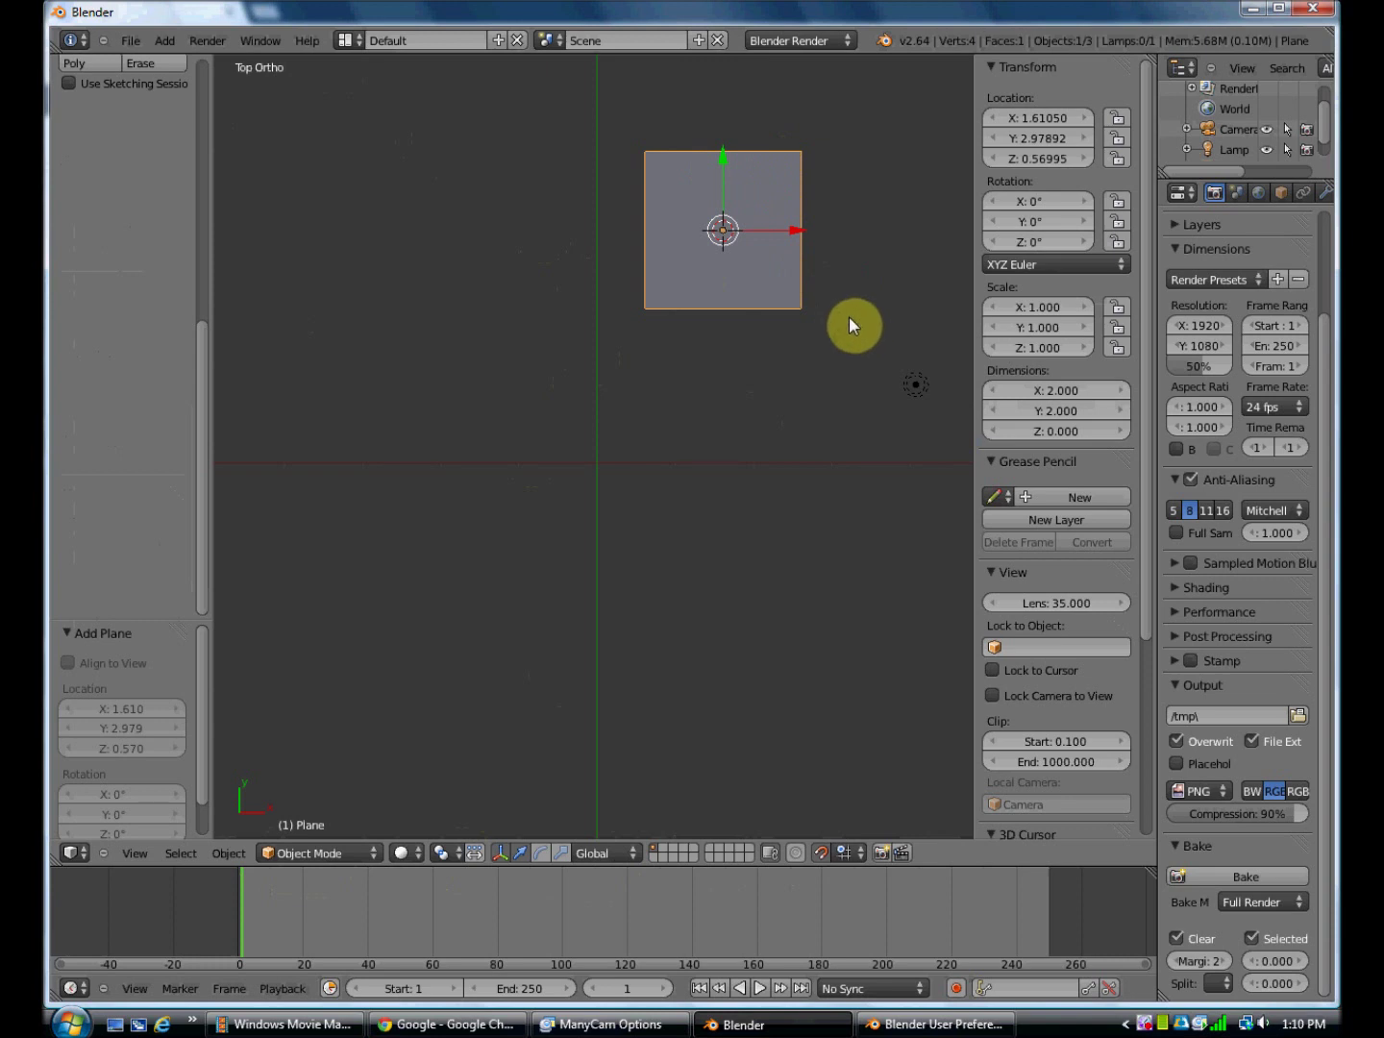
{"action": "mouse_move", "coordinate": [849, 317]}
{"action": "middle_mouse_down"}
{"action": "mouse_move", "coordinate": [749, 316]}
{"action": "mouse_move", "coordinate": [690, 272]}
{"action": "mouse_move", "coordinate": [612, 163]}
{"action": "mouse_move", "coordinate": [587, 85]}
{"action": "mouse_move", "coordinate": [637, 94]}
{"action": "mouse_move", "coordinate": [762, 249]}
{"action": "mouse_move", "coordinate": [864, 305]}
{"action": "mouse_move", "coordinate": [847, 322]}
{"action": "middle_mouse_up"}
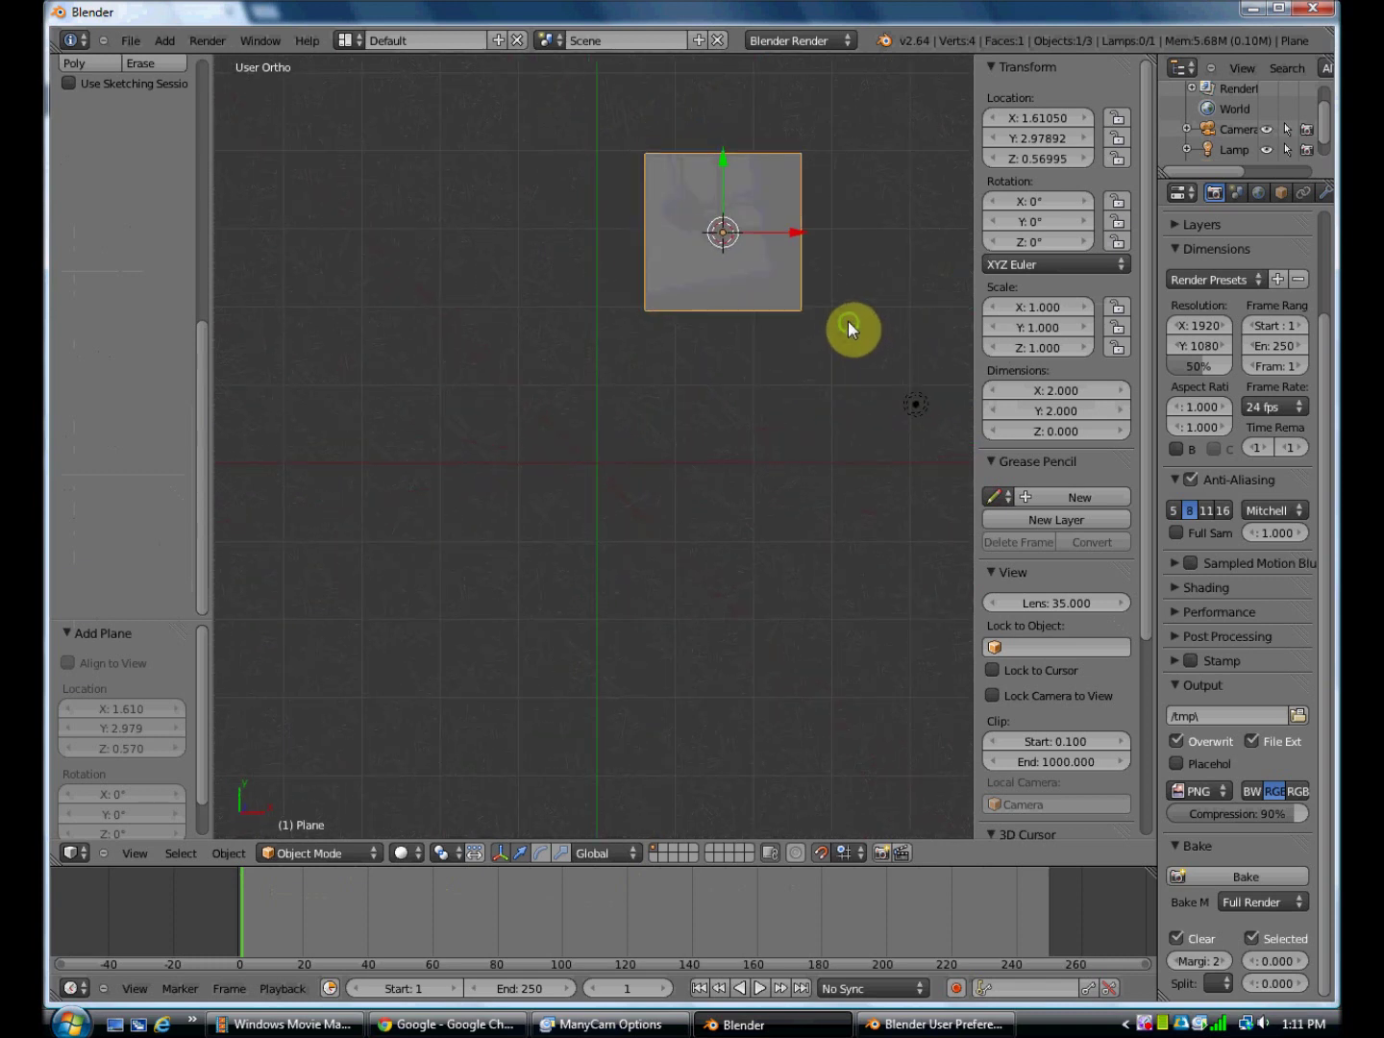
{"action": "key", "text": "KP_7"}
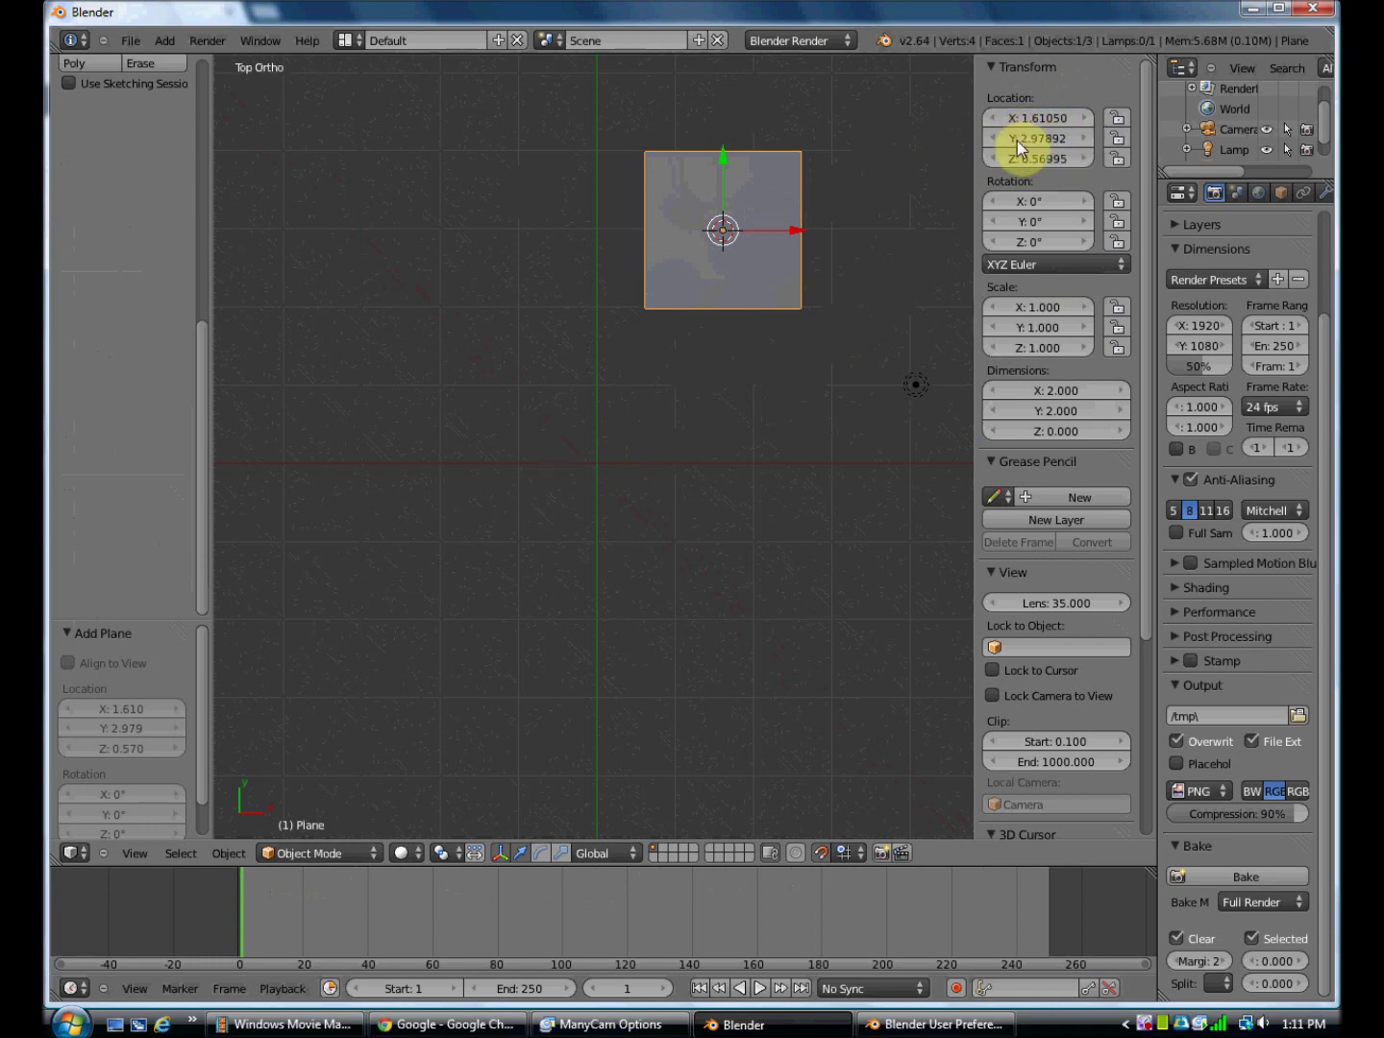
Set the plane's X, Y and Z location to 0 so it sits at the world origin
{"action": "left_click", "coordinate": [1038, 115]}
{"action": "type", "text": "0"}
{"action": "key", "text": "Return"}
{"action": "left_click", "coordinate": [1030, 136]}
{"action": "type", "text": "0"}
{"action": "key", "text": "Return"}
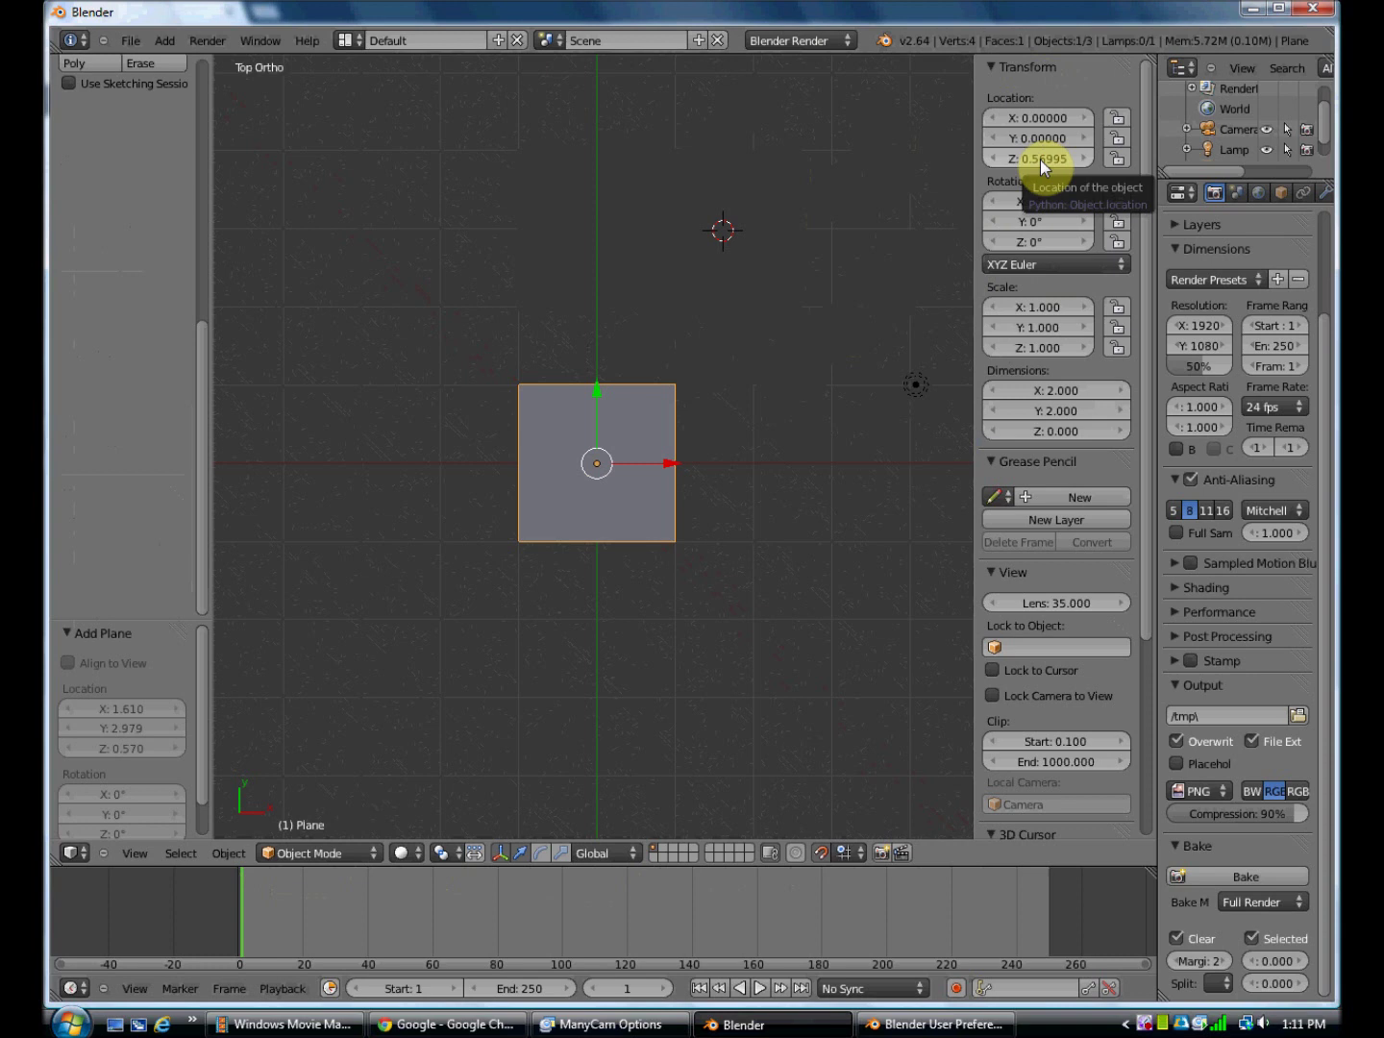
{"action": "left_click", "coordinate": [1041, 160]}
{"action": "type", "text": "0"}
{"action": "key", "text": "Return"}
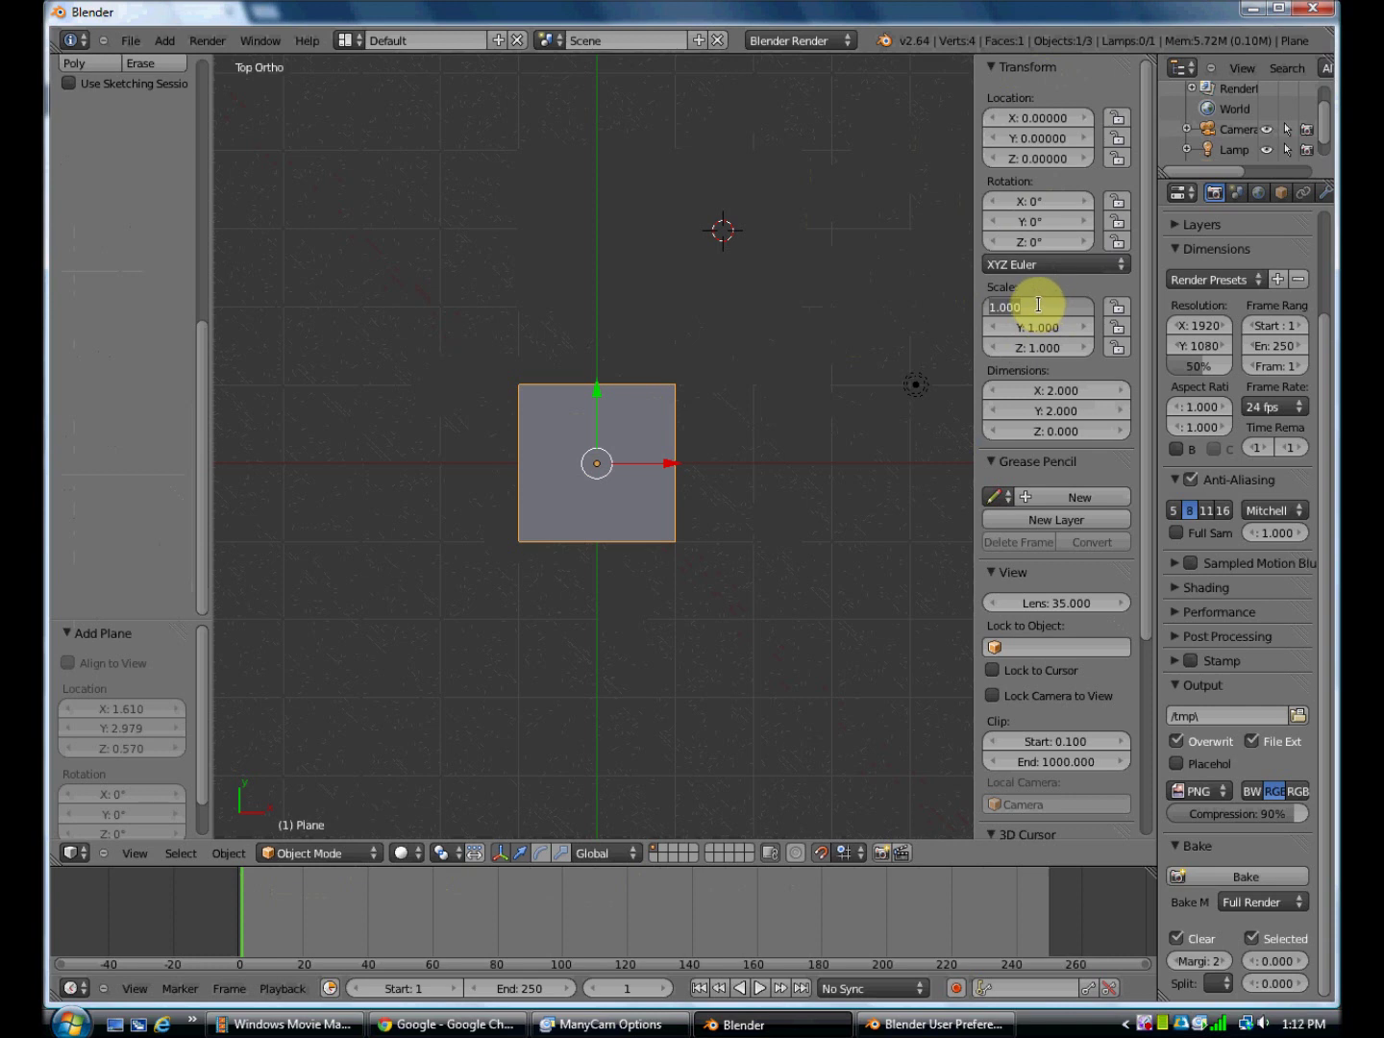
Set the plane's X and Y scale to 5.12
{"action": "type", "text": "5.12"}
{"action": "key", "text": "Return"}
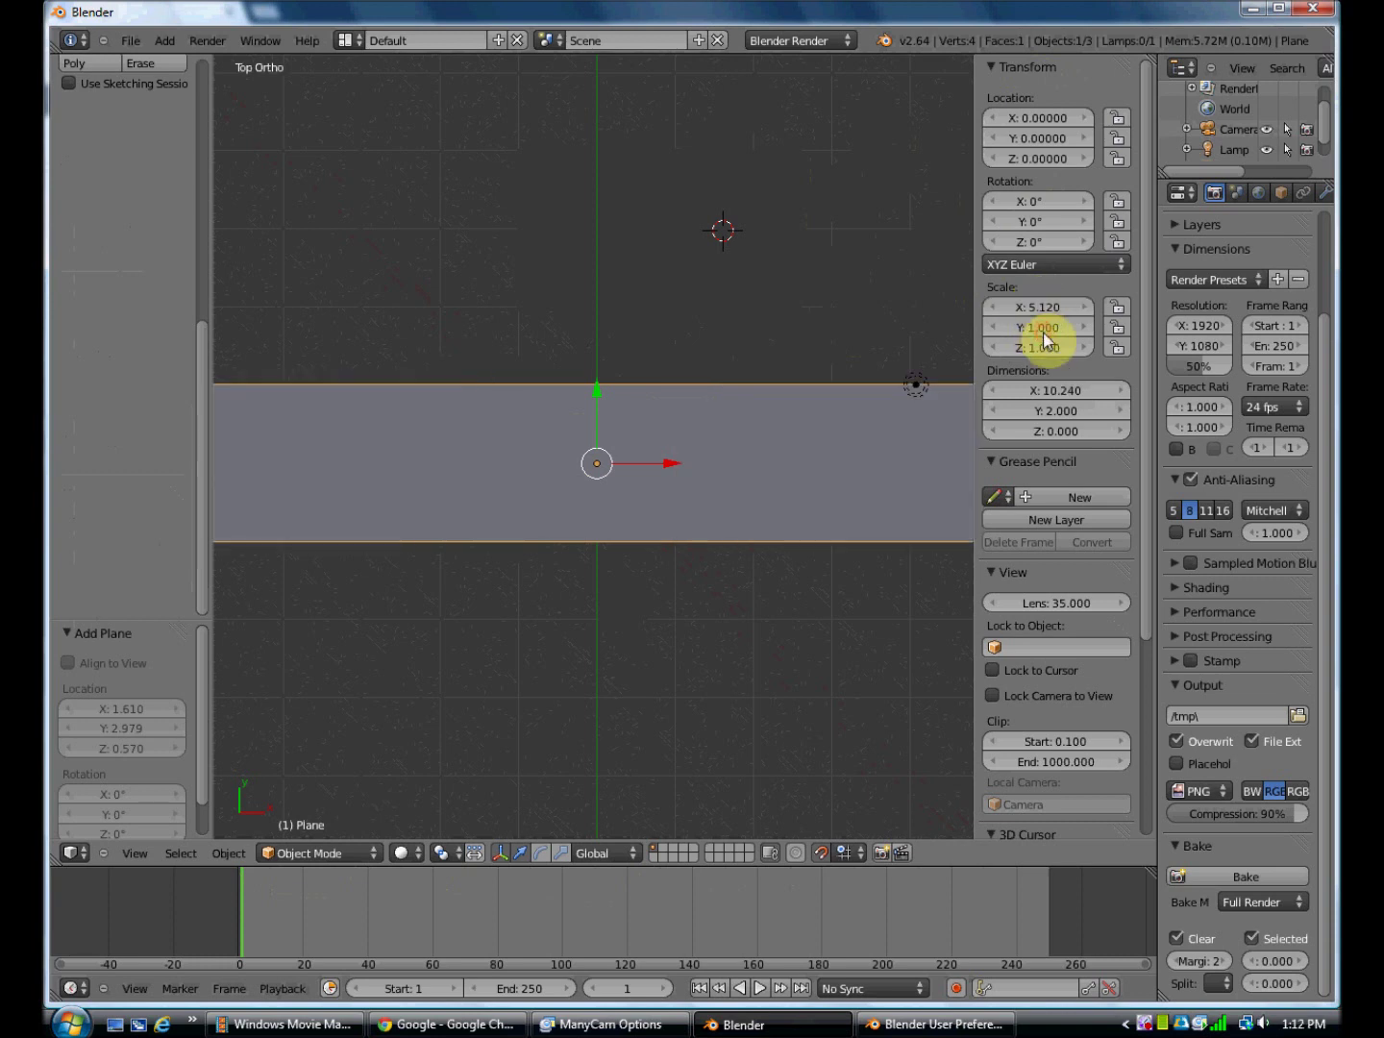
{"action": "left_click", "coordinate": [1041, 331]}
{"action": "type", "text": "5.12"}
{"action": "key", "text": "Return"}
{"action": "scroll", "coordinate": [618, 461], "scroll_direction": "down", "scroll_amount": 2}
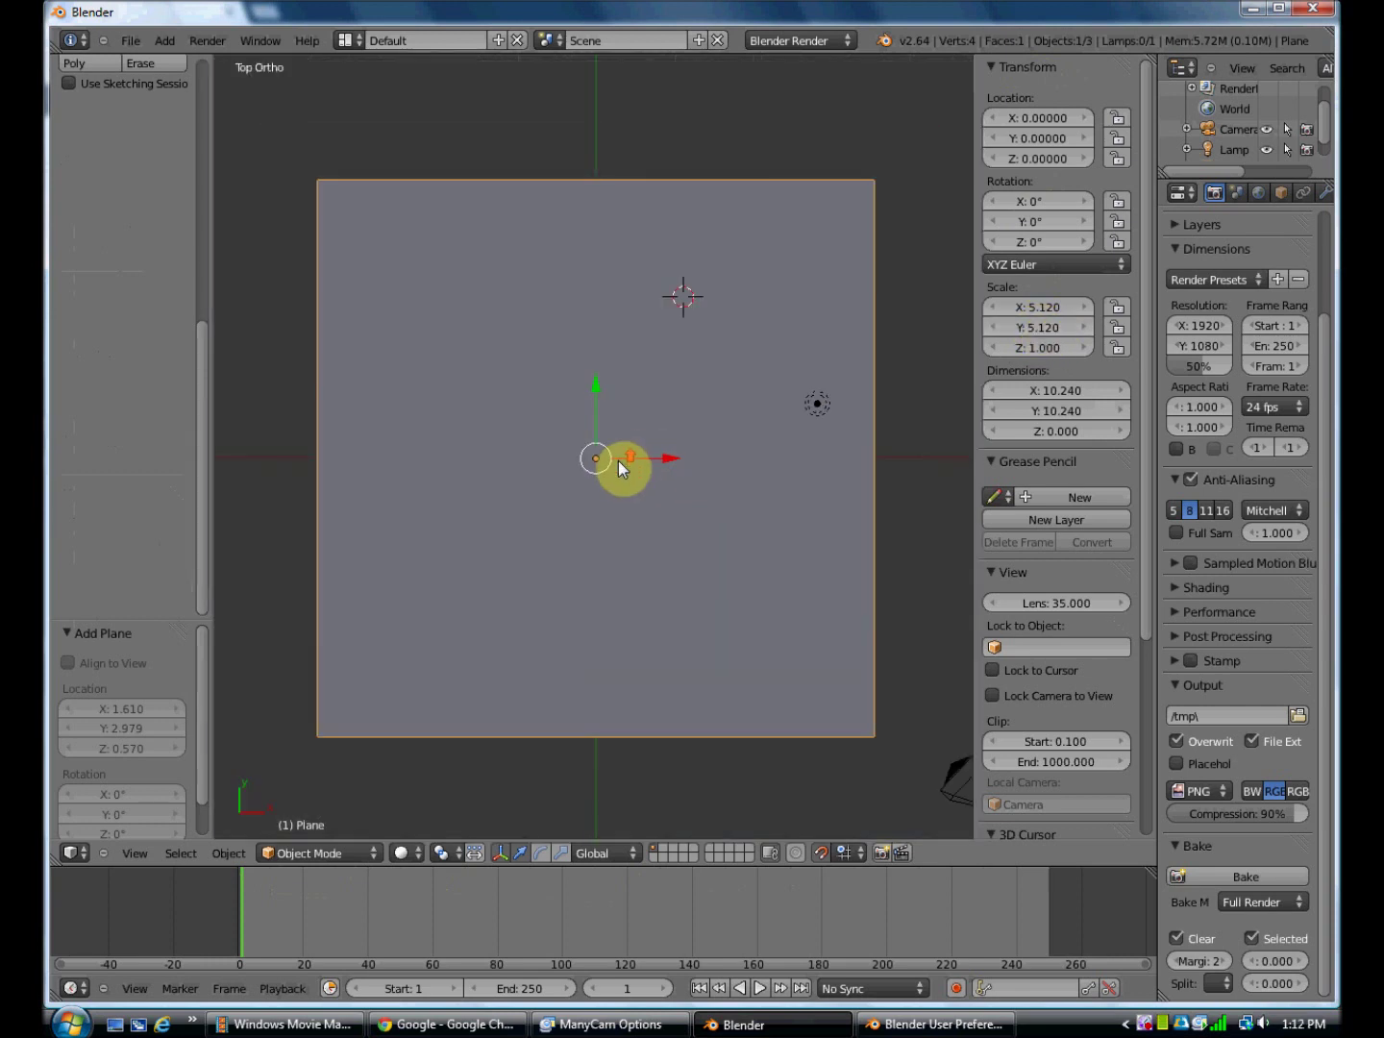
{"action": "middle_click_drag", "start_coordinate": [707, 468], "coordinate": [748, 449]}
{"action": "key", "text": "KP_7"}
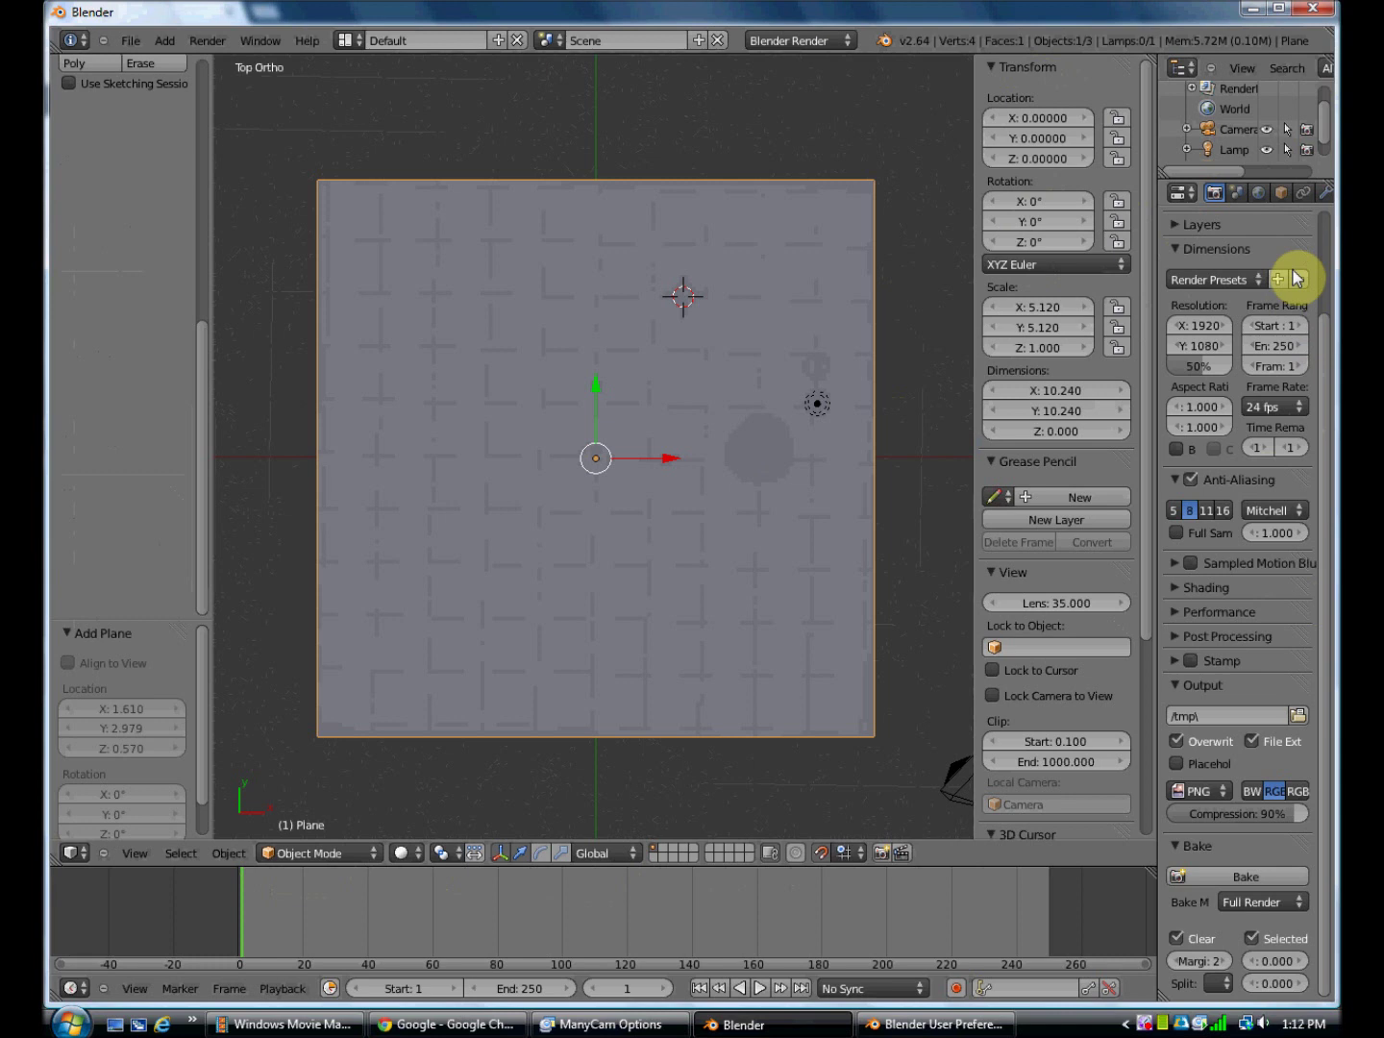
Give the plane a new material and brighten its diffuse colour to pure white, RGB 1.000 each
{"action": "left_click_drag", "start_coordinate": [1154, 222], "coordinate": [1087, 233]}
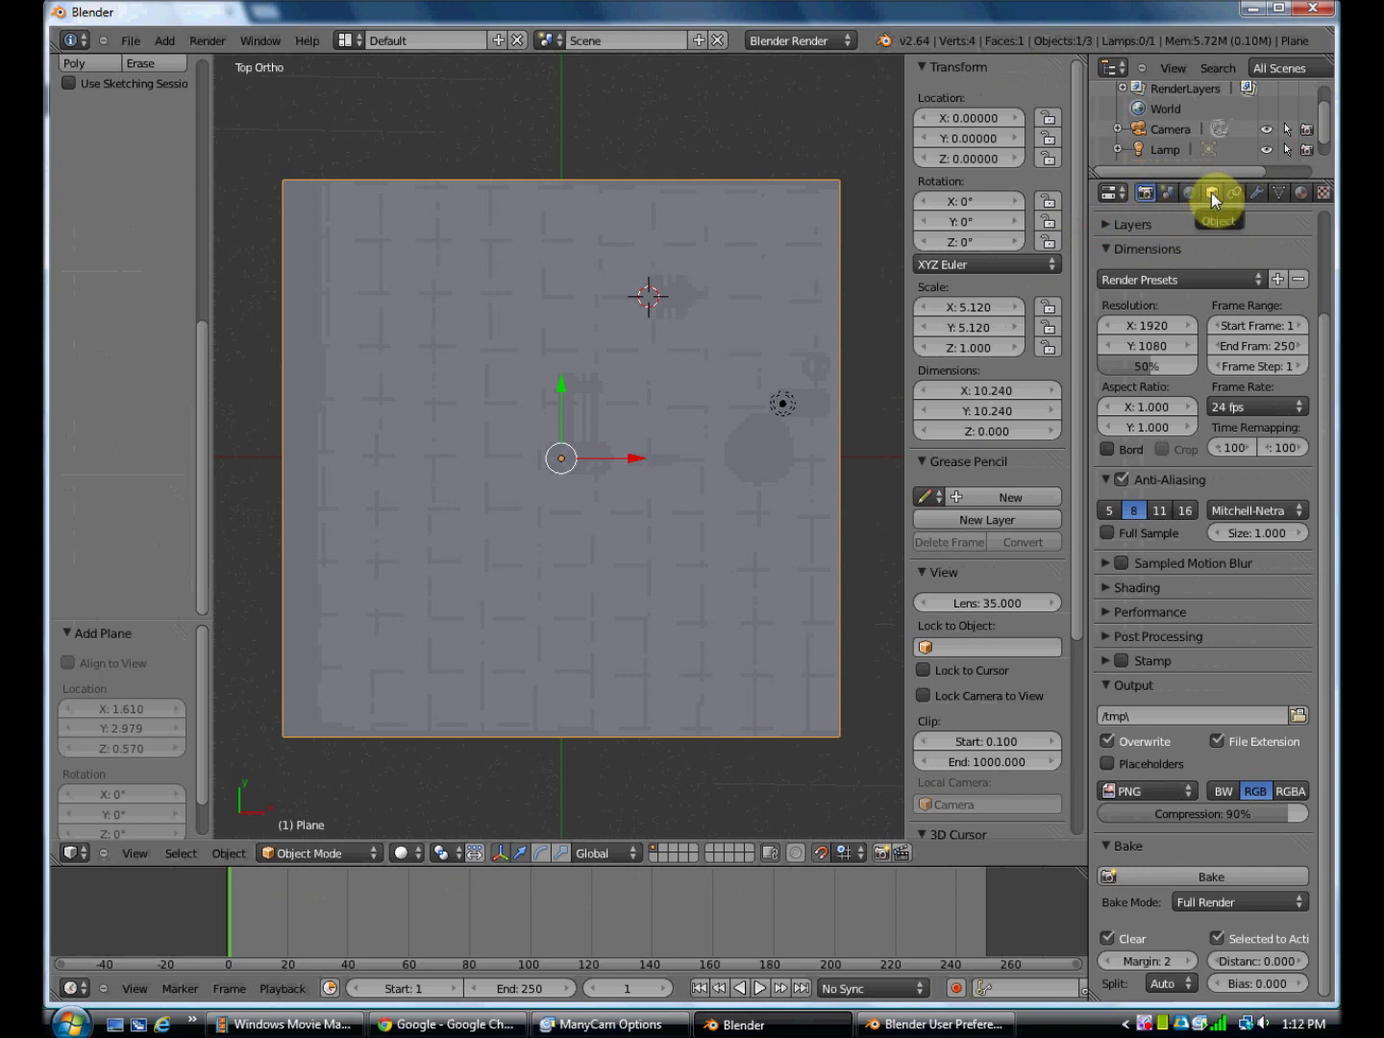
{"action": "left_click", "coordinate": [1298, 195]}
{"action": "left_click", "coordinate": [1172, 326]}
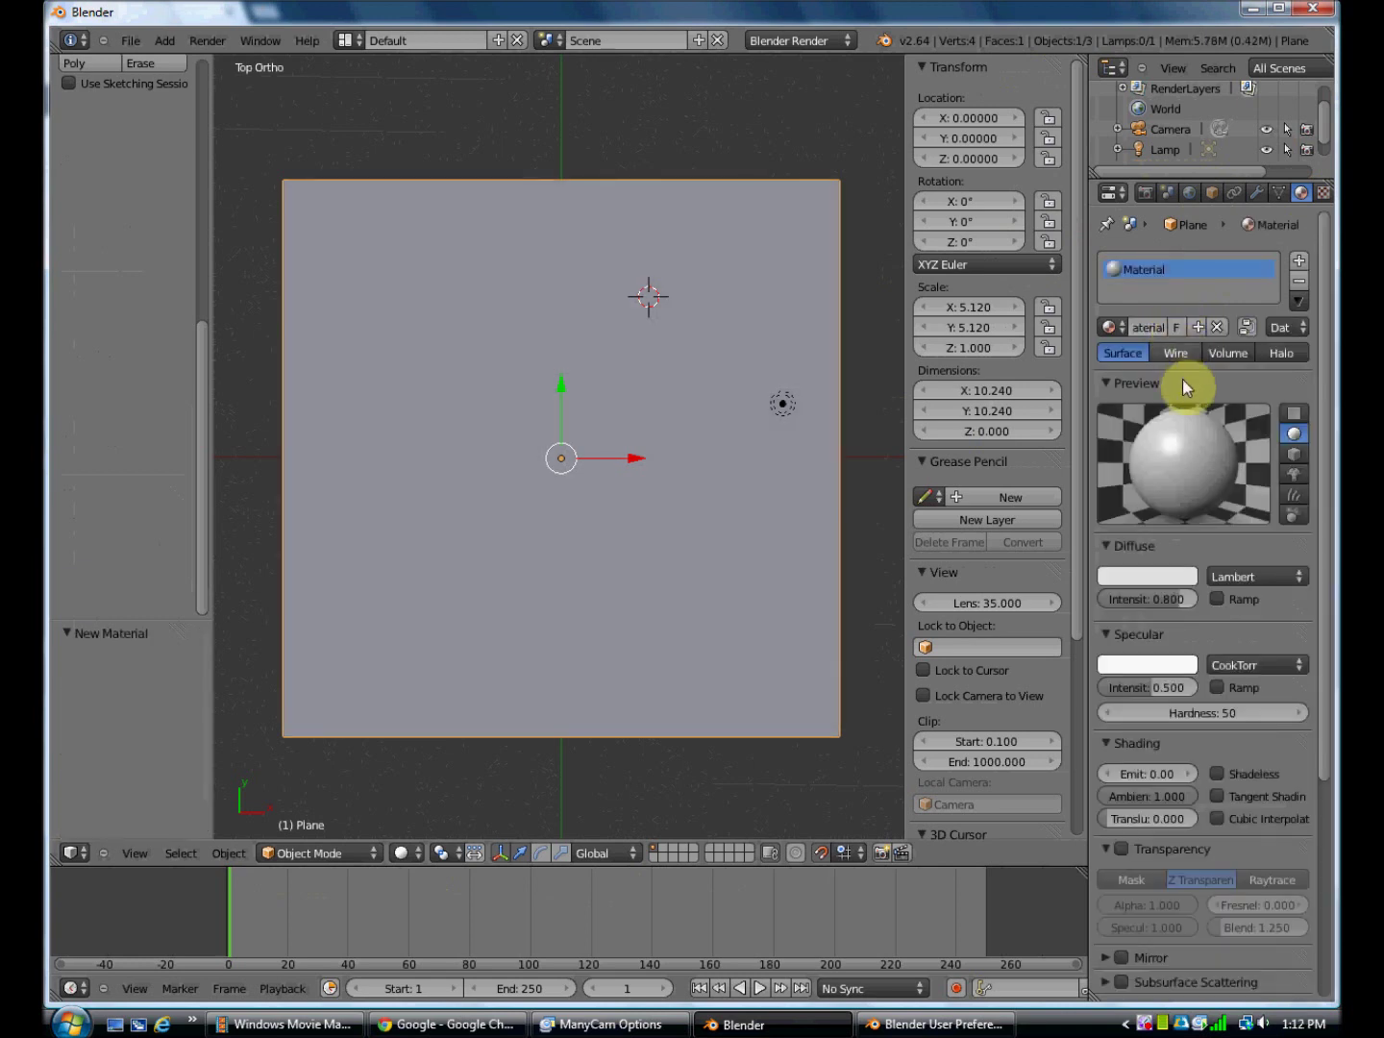
{"action": "left_click", "coordinate": [1157, 576]}
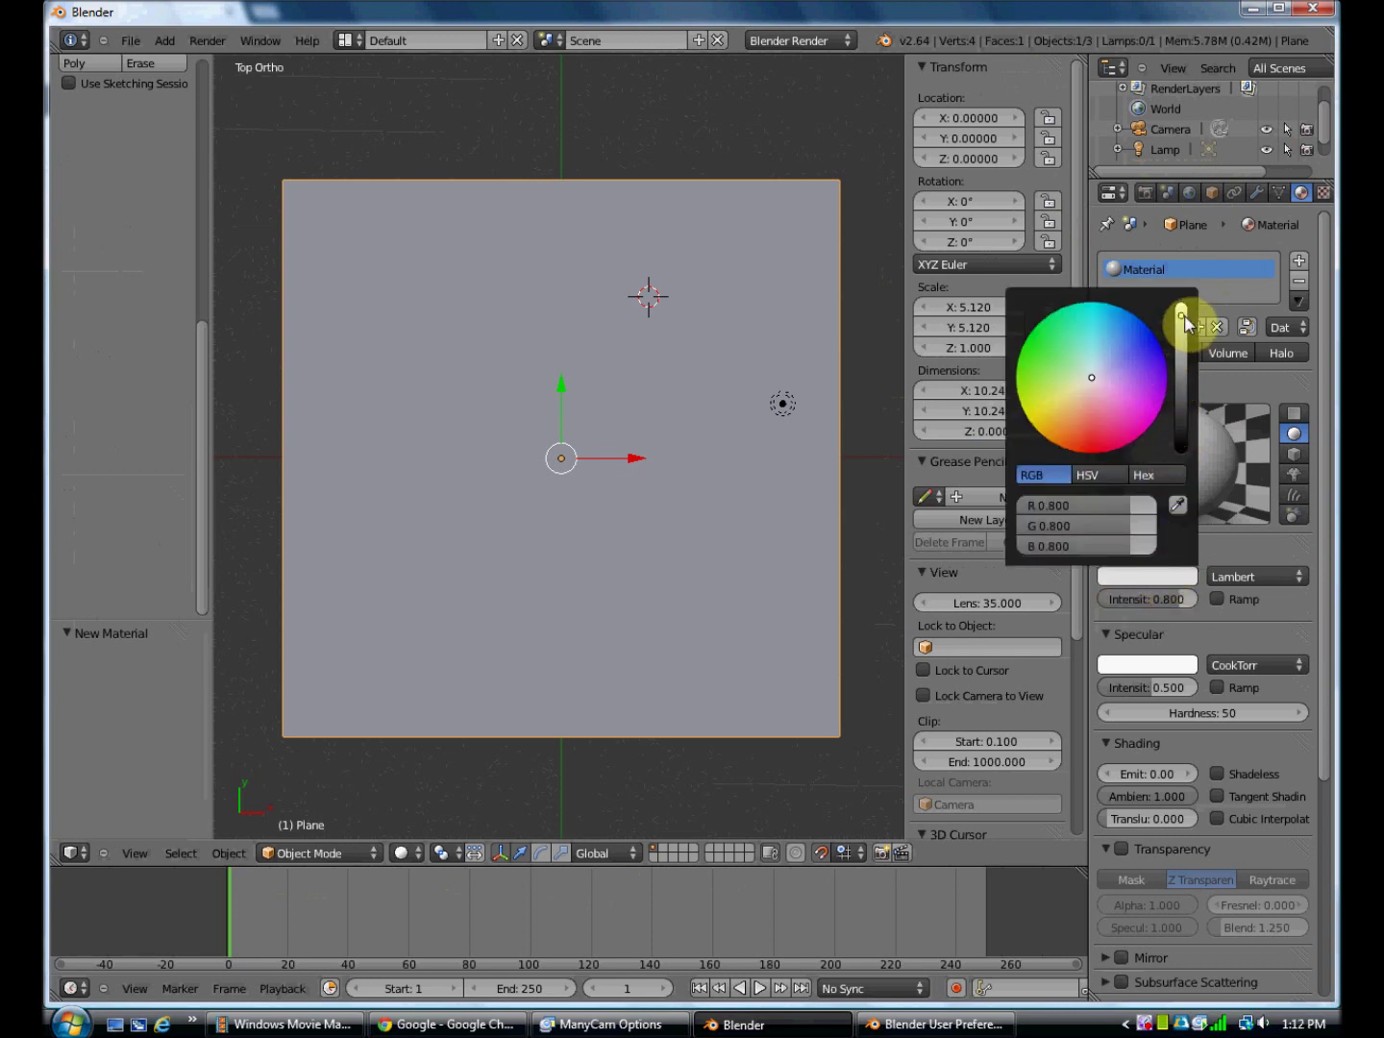
{"action": "mouse_move", "coordinate": [1184, 325]}
{"action": "left_mouse_down"}
{"action": "mouse_move", "coordinate": [1191, 443]}
{"action": "mouse_move", "coordinate": [1183, 291]}
{"action": "left_mouse_up"}
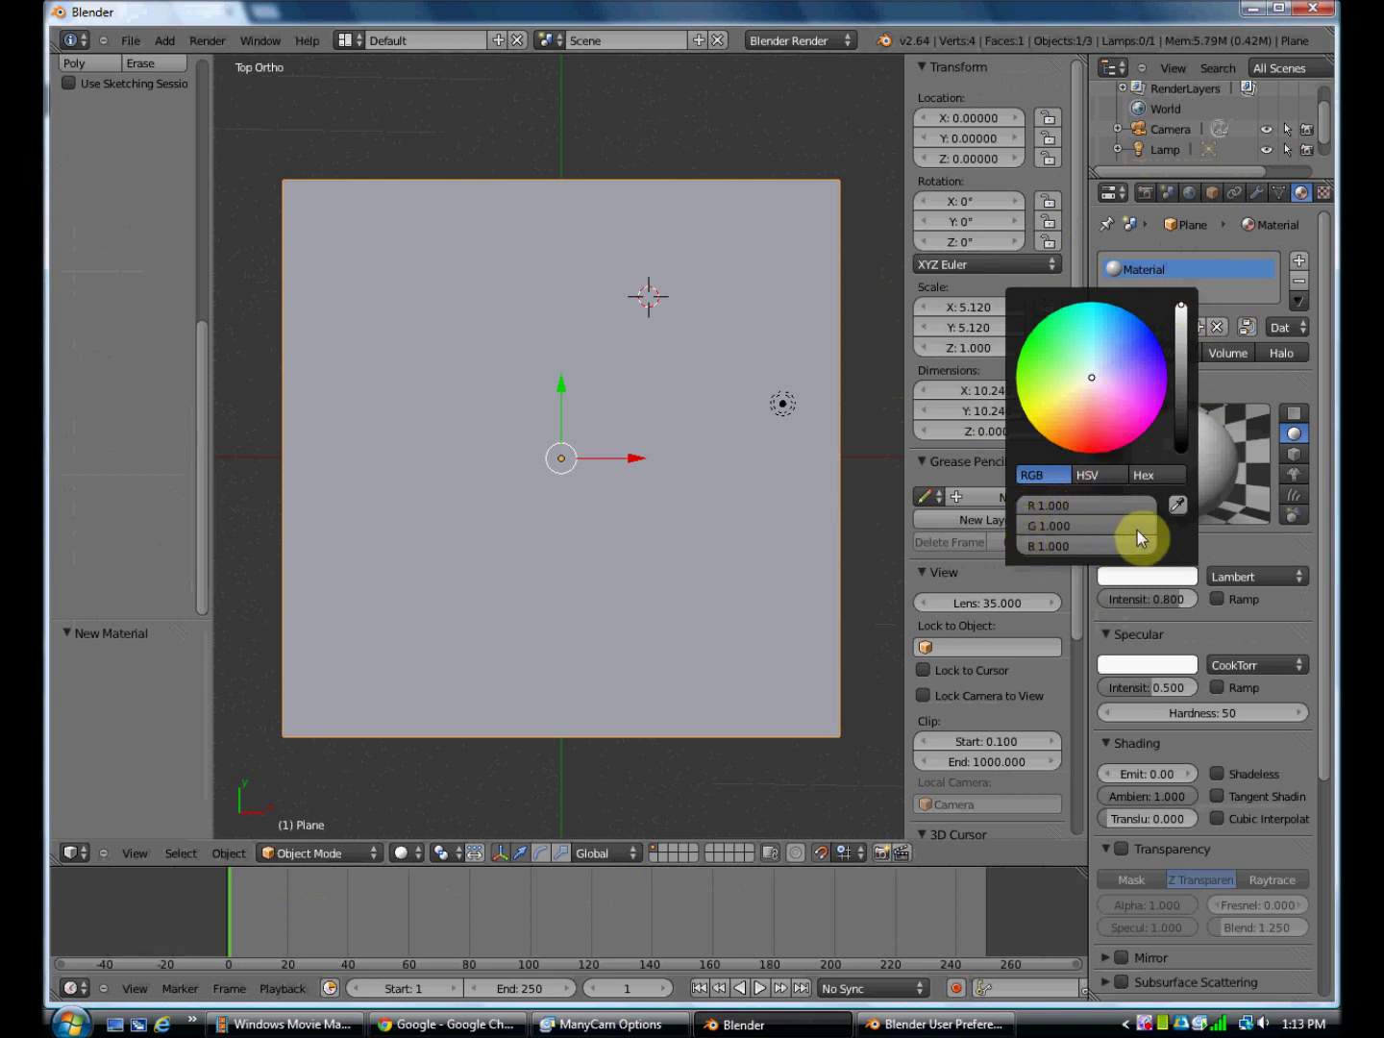
{"action": "left_click", "coordinate": [860, 276]}
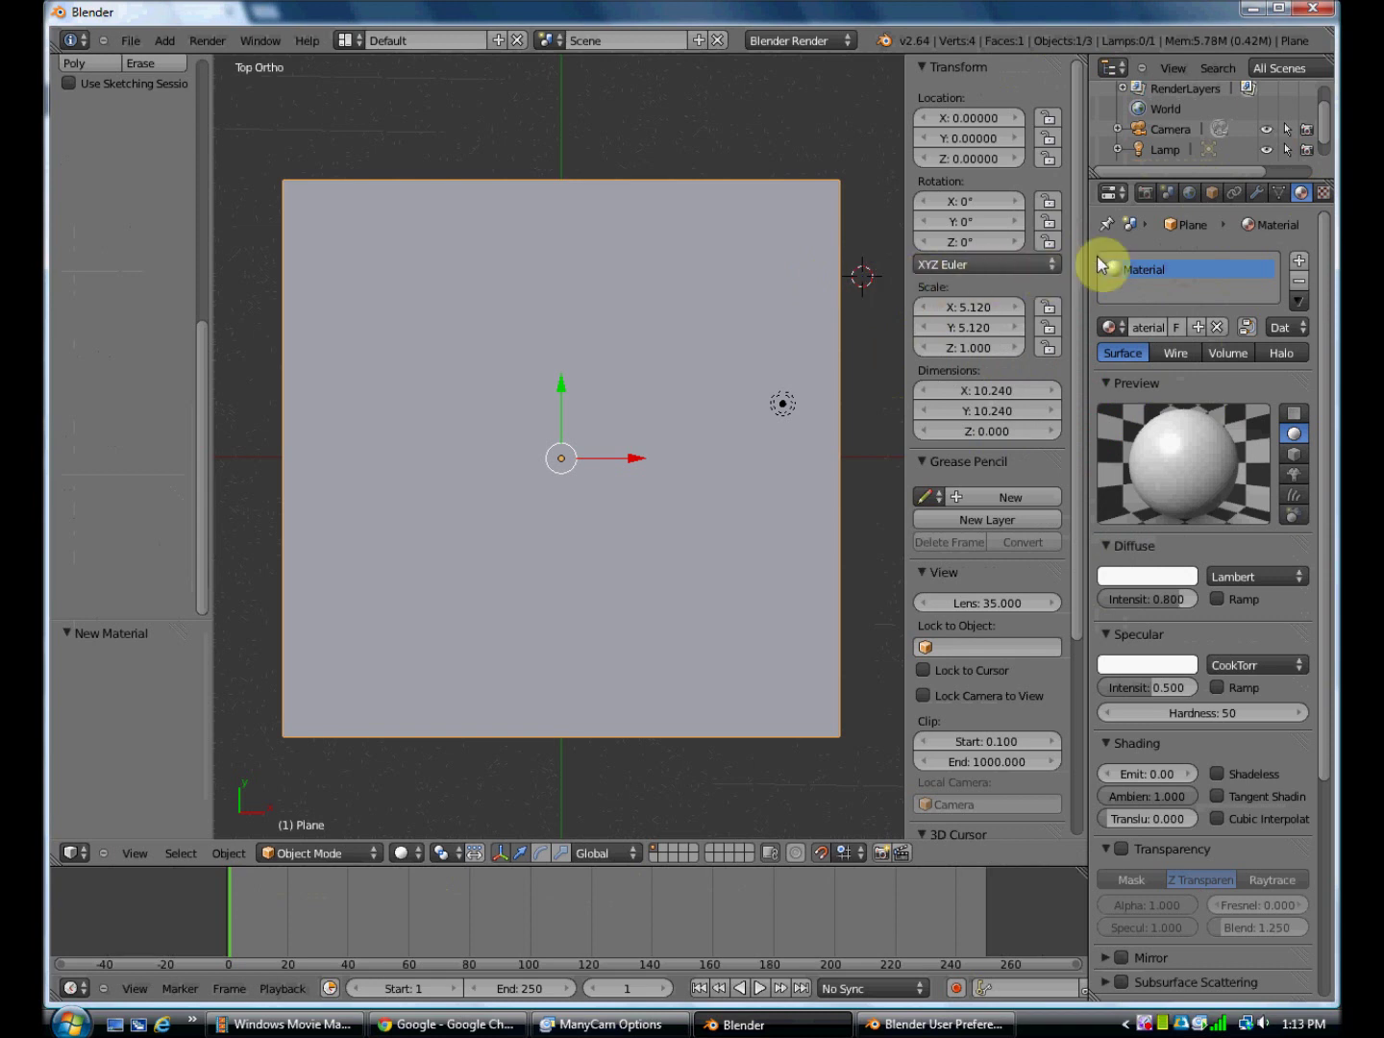
{"action": "left_click_drag", "start_coordinate": [1089, 254], "coordinate": [1167, 253]}
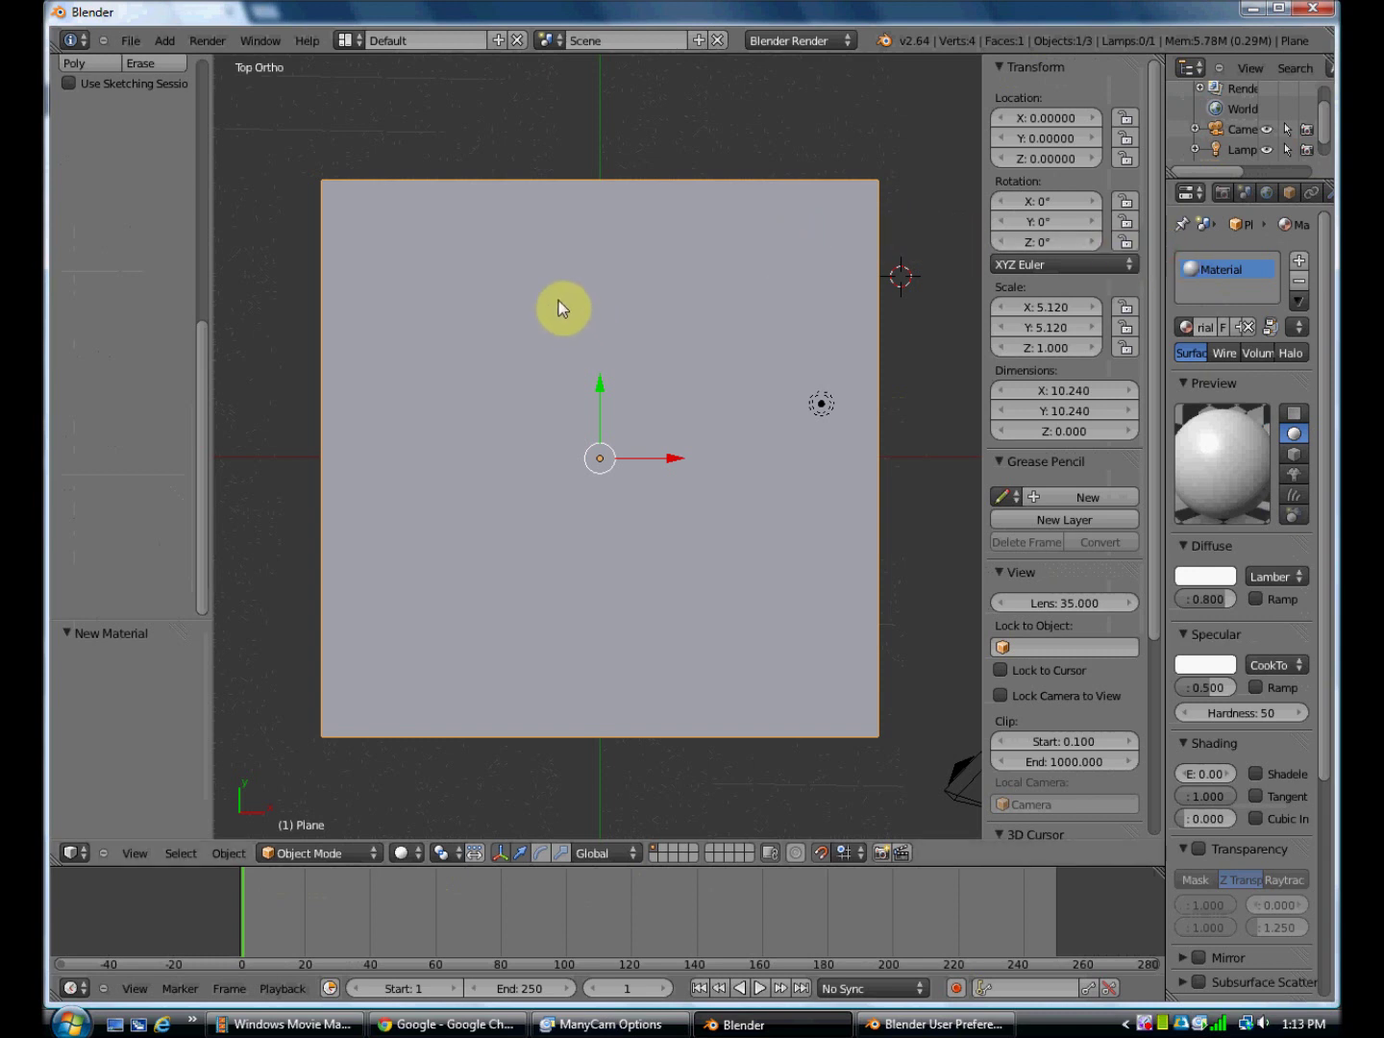
Add a second plane mesh and move it 9 units in negative X, over the large plane's upper-left area
{"action": "left_click", "coordinate": [162, 42]}
{"action": "mouse_move", "coordinate": [190, 60]}
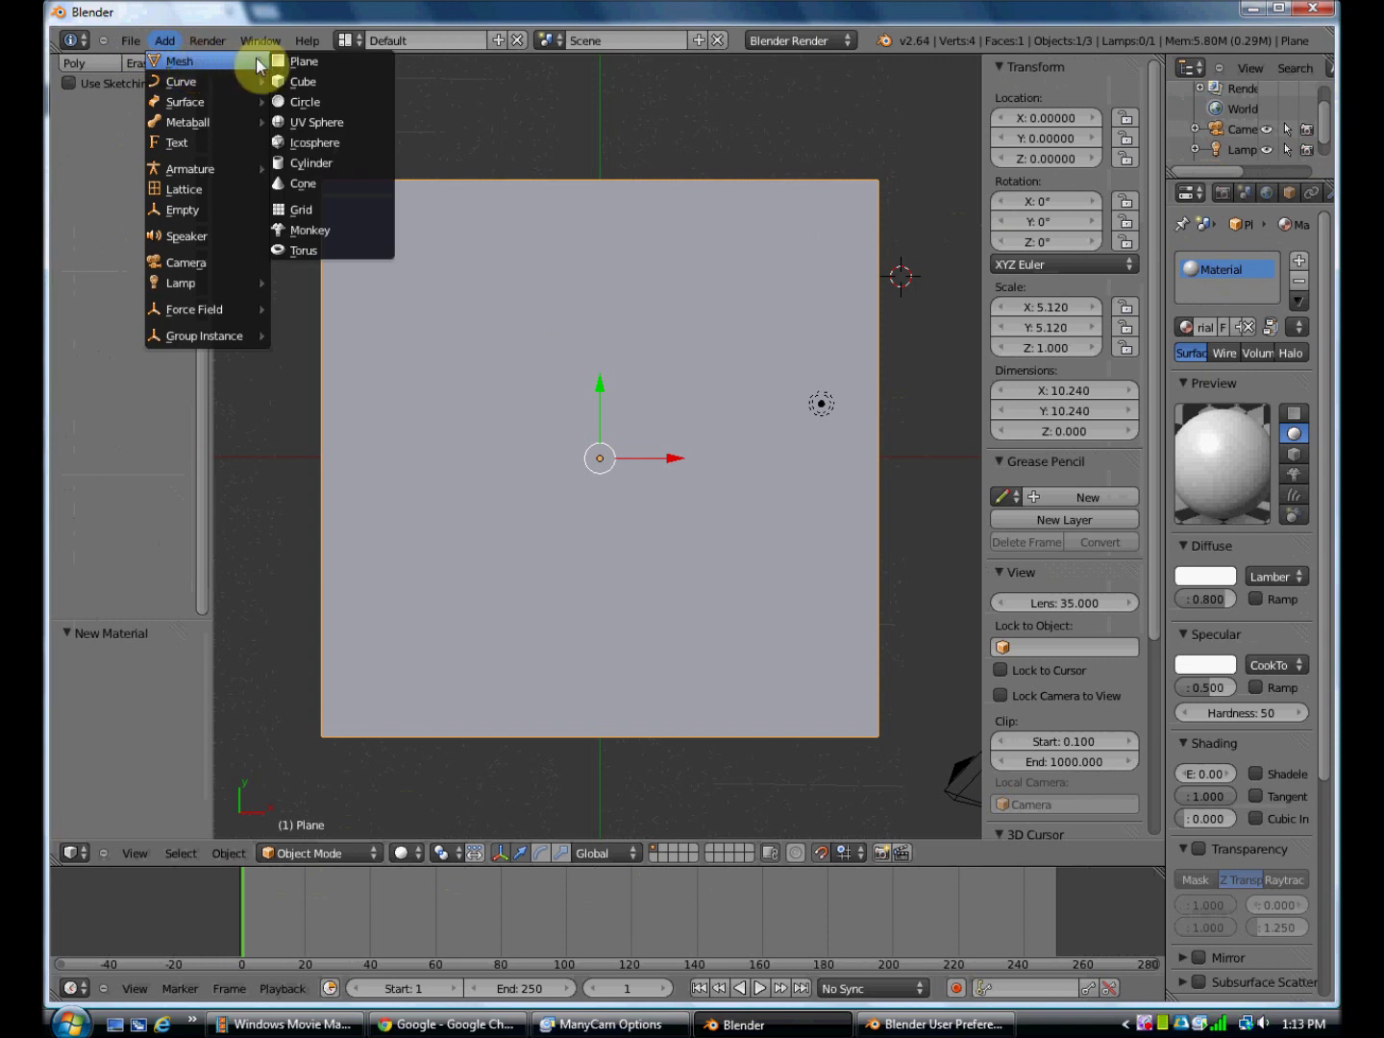
{"action": "left_click", "coordinate": [333, 61]}
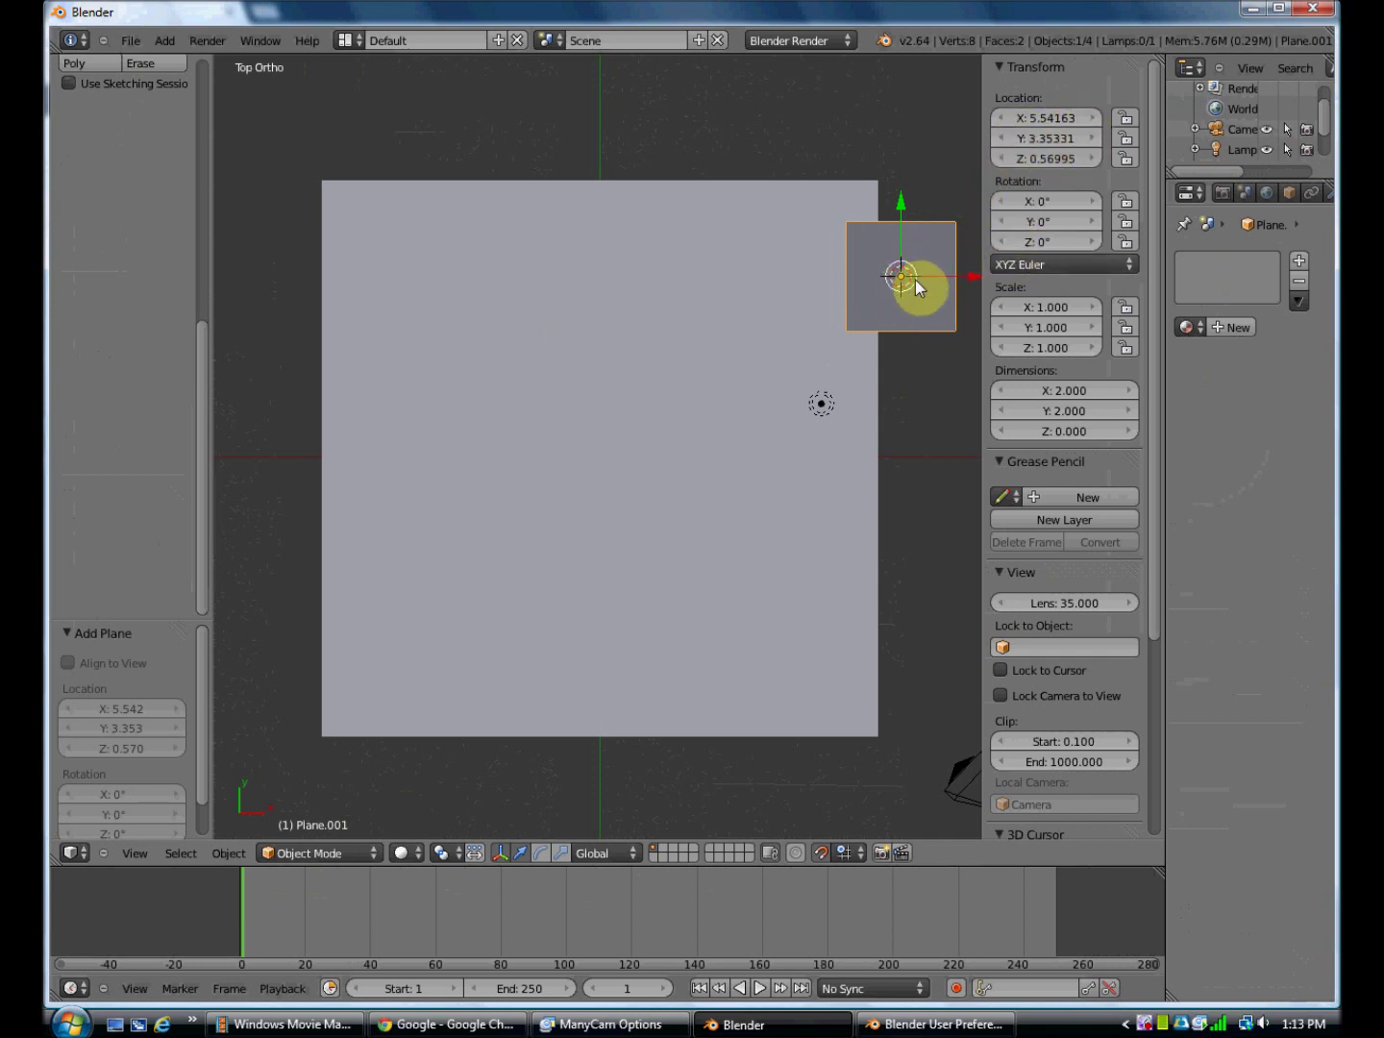
{"action": "key", "text": "g"}
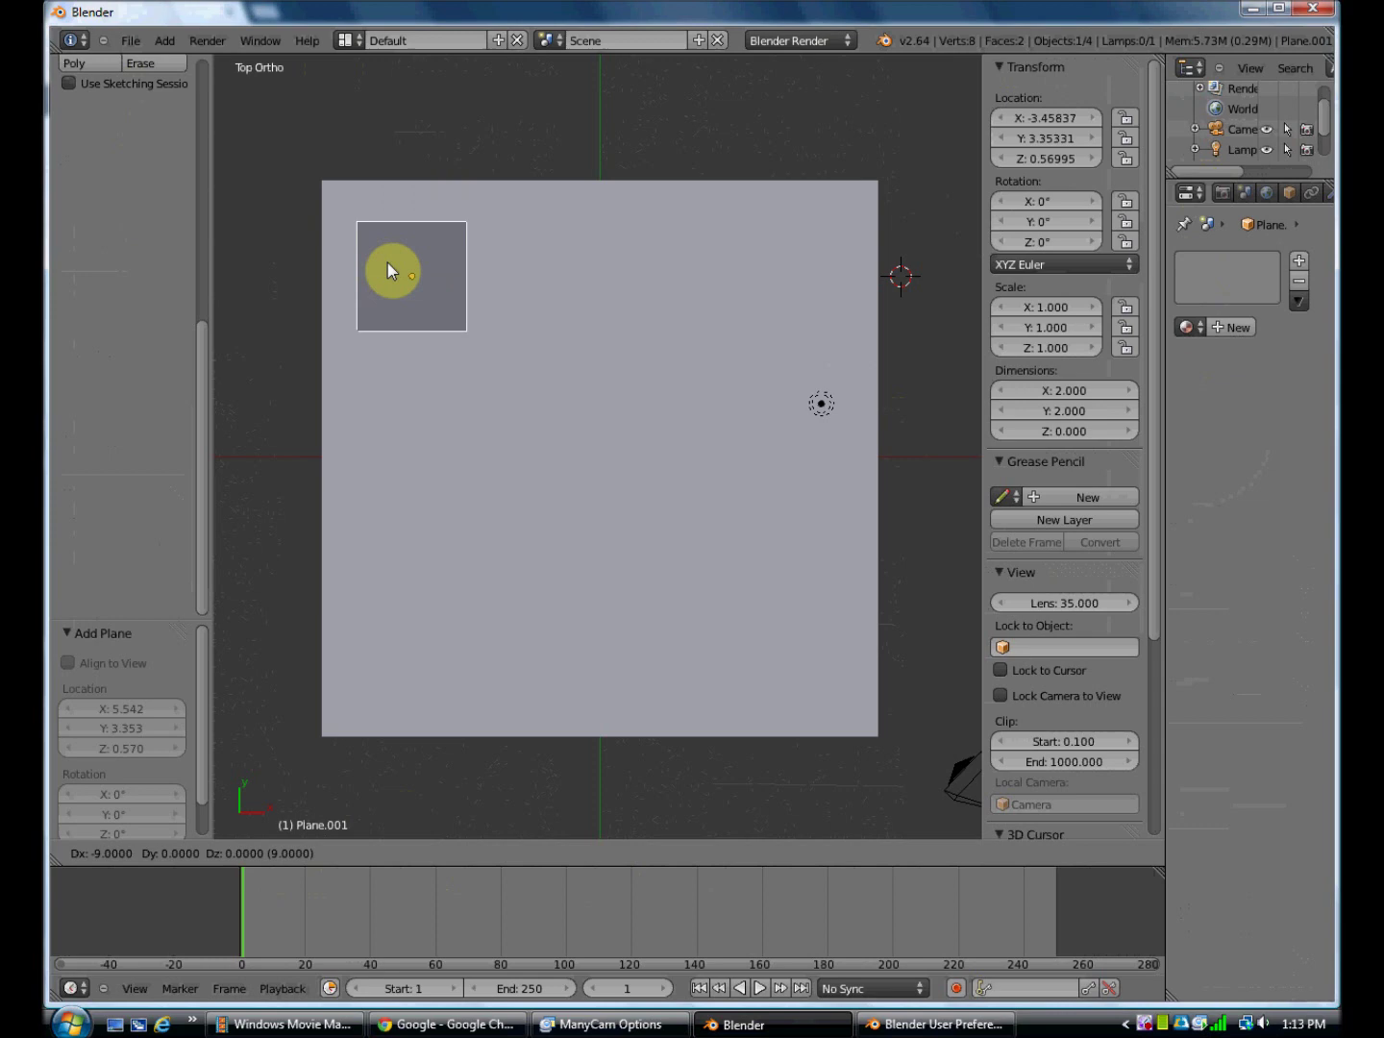
{"action": "left_click", "coordinate": [387, 264]}
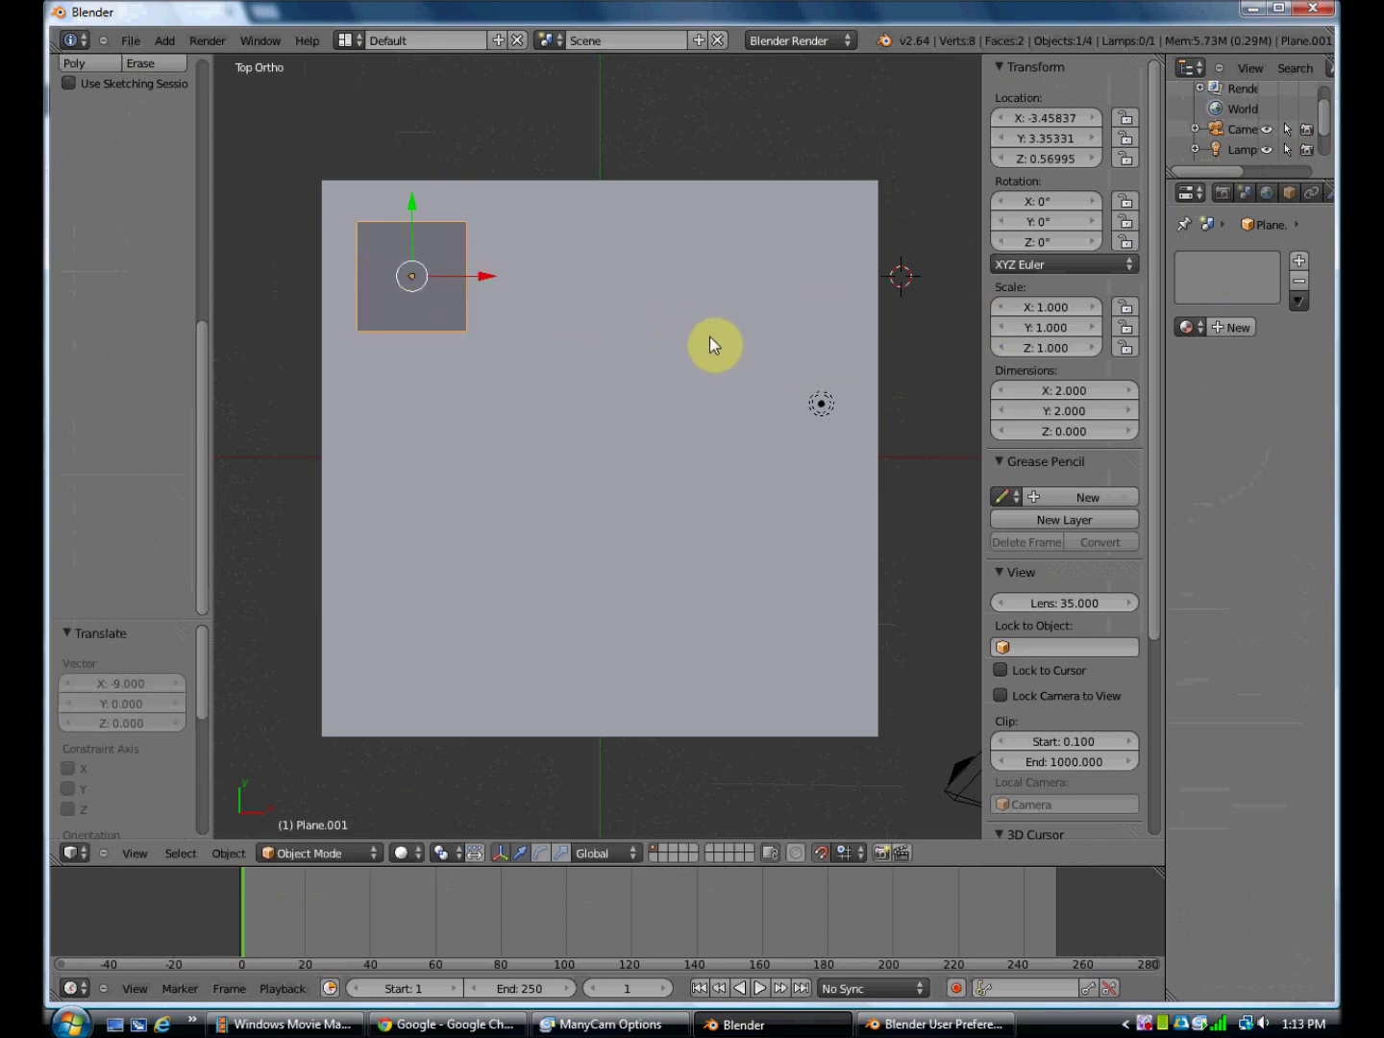
{"action": "middle_click_drag", "start_coordinate": [711, 338], "coordinate": [544, 139]}
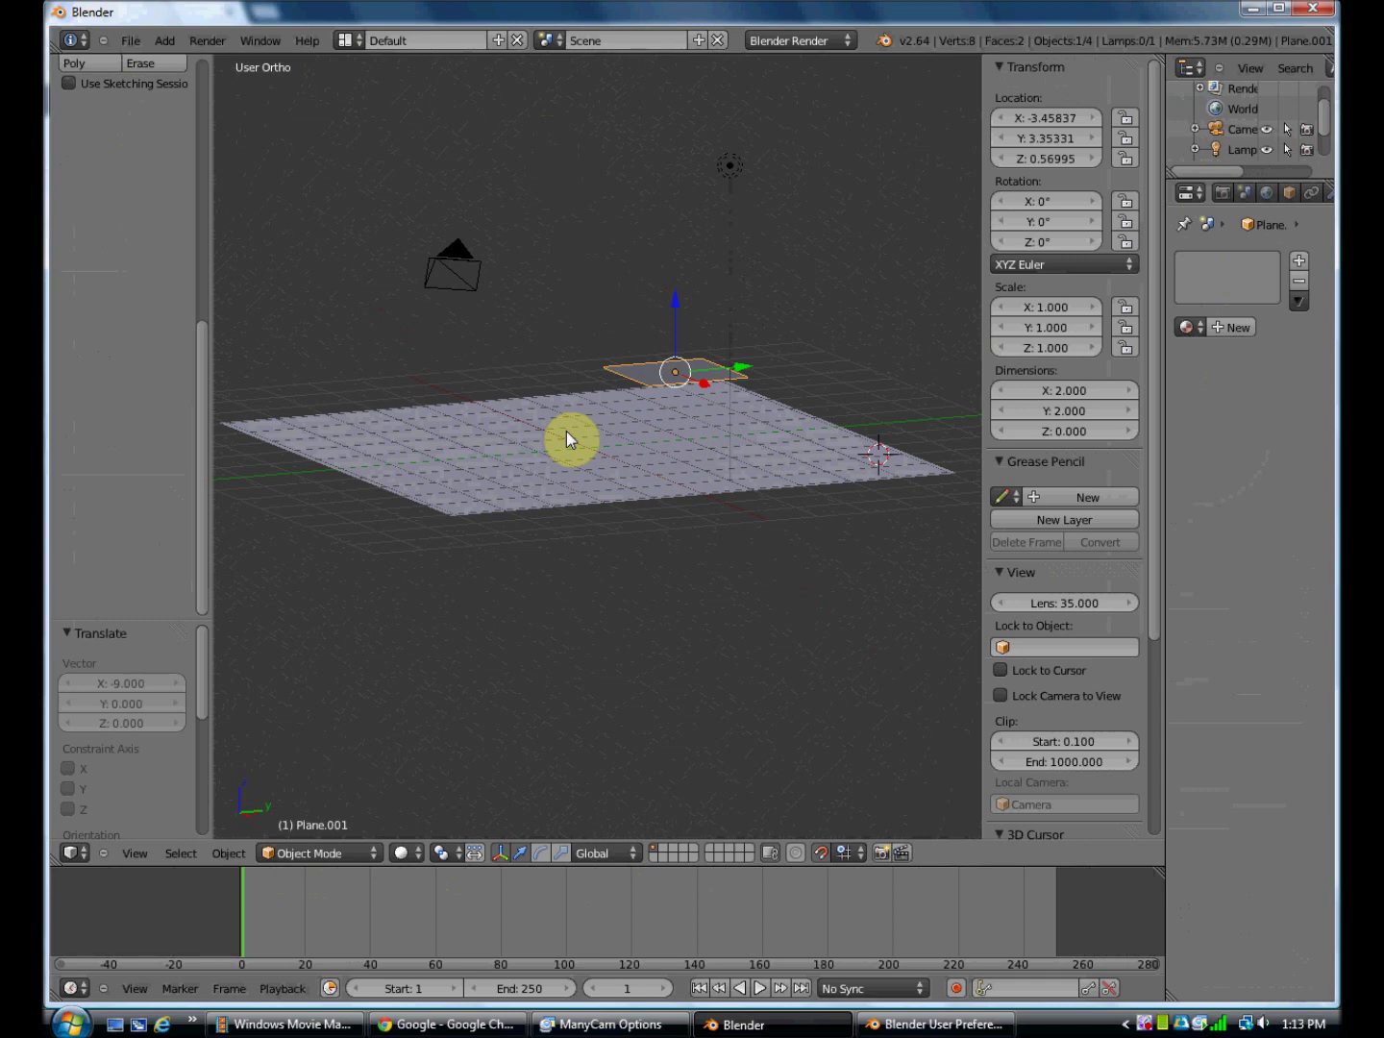
{"action": "key", "text": "KP_7"}
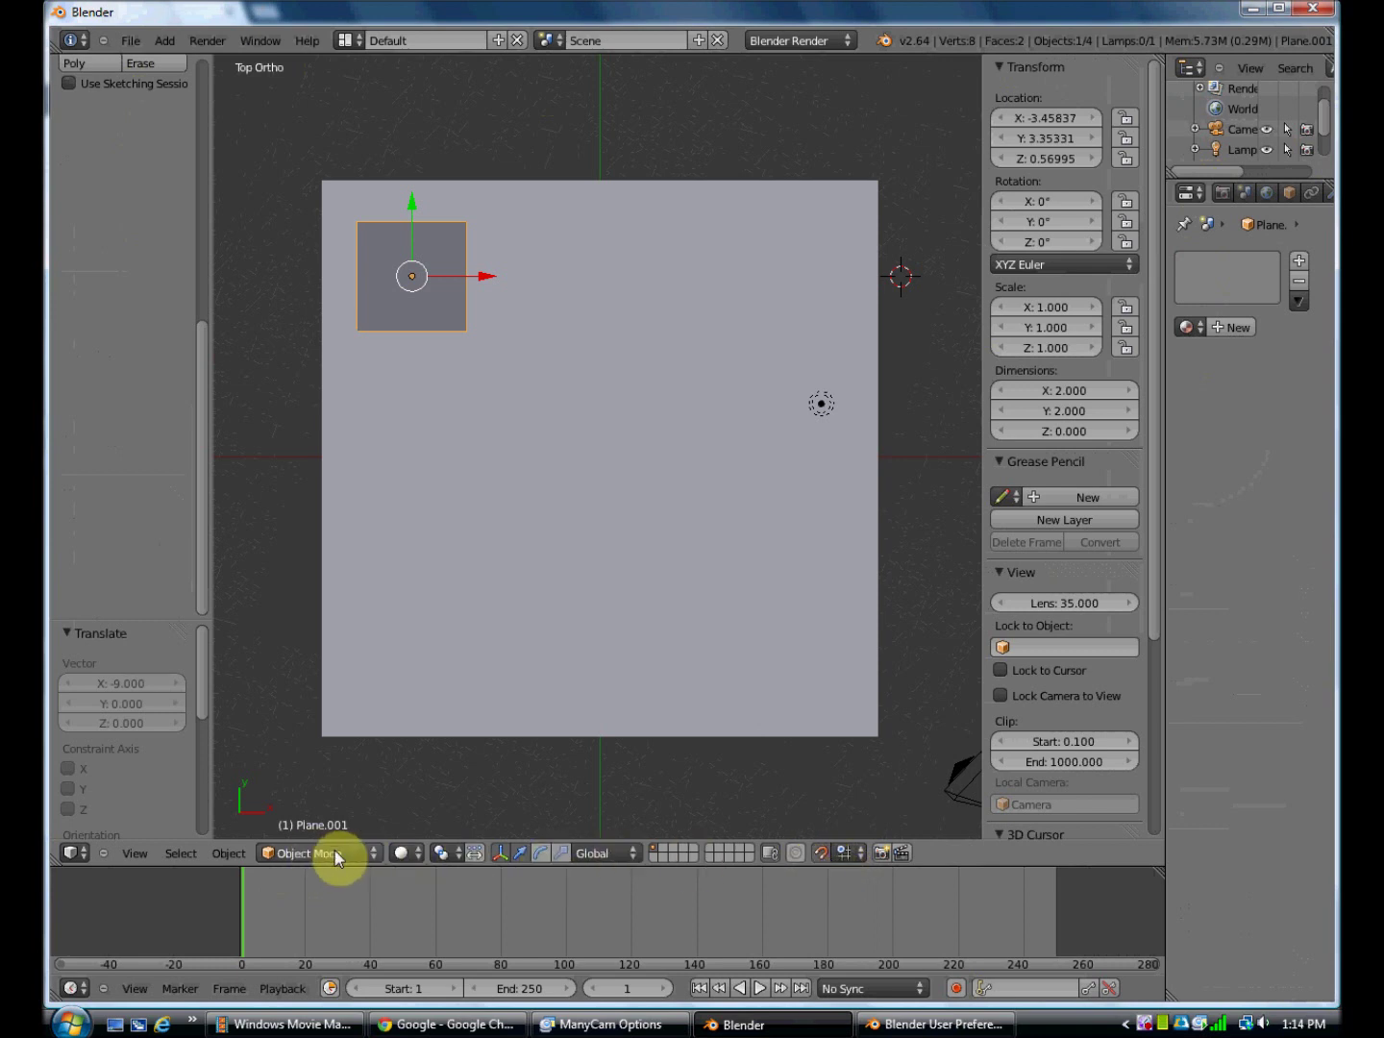
Set the snap element to Edge
{"action": "left_click", "coordinate": [817, 855]}
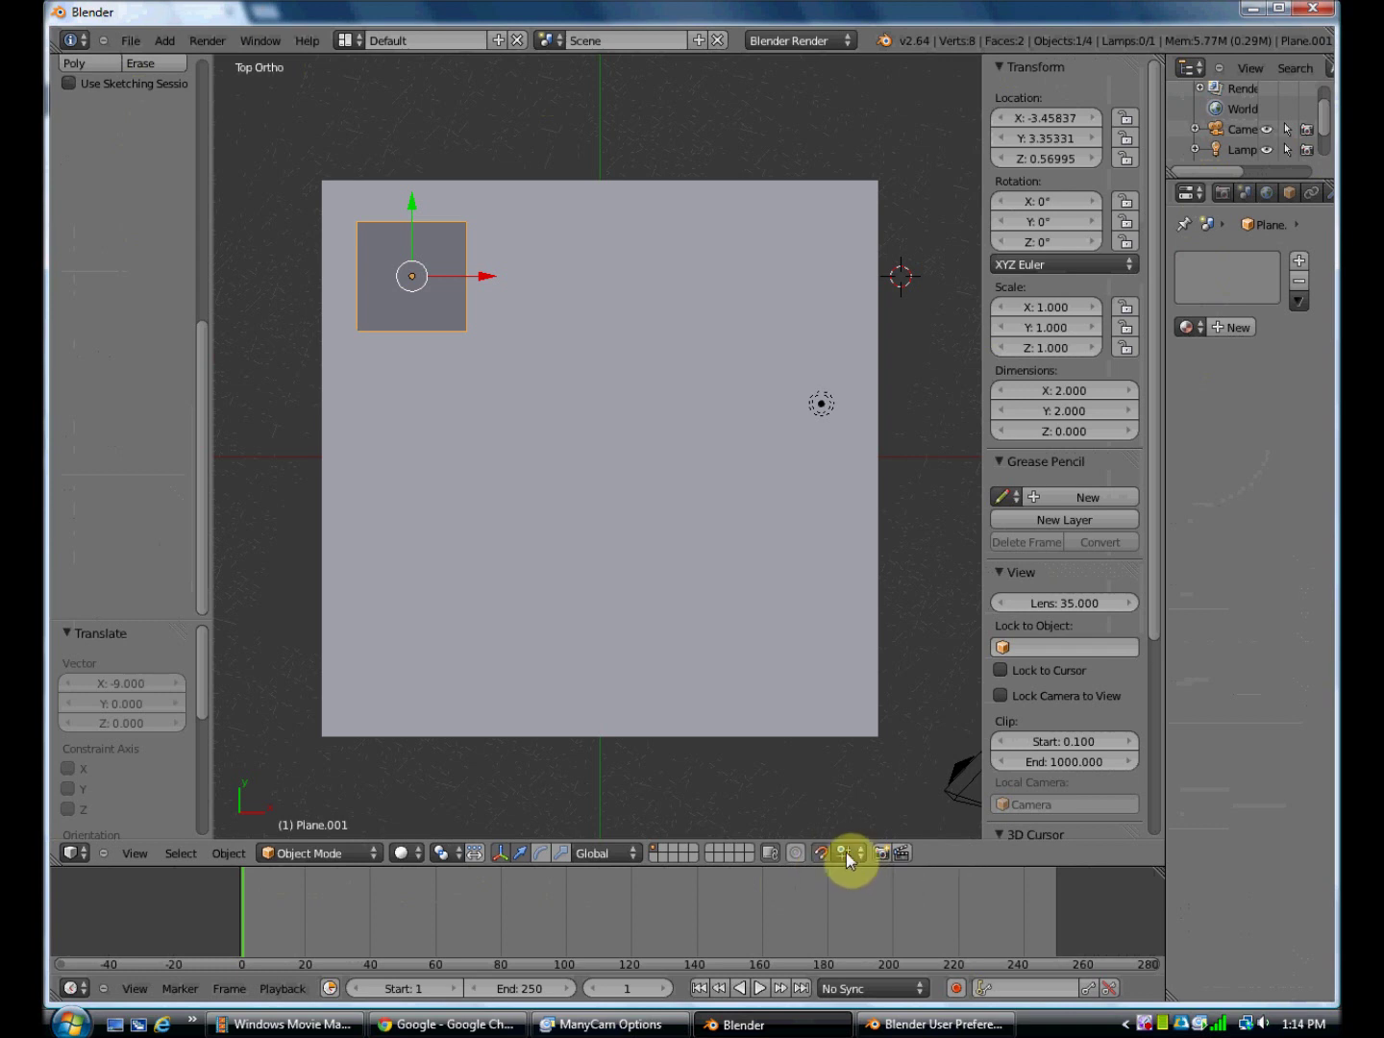
{"action": "left_click", "coordinate": [848, 852]}
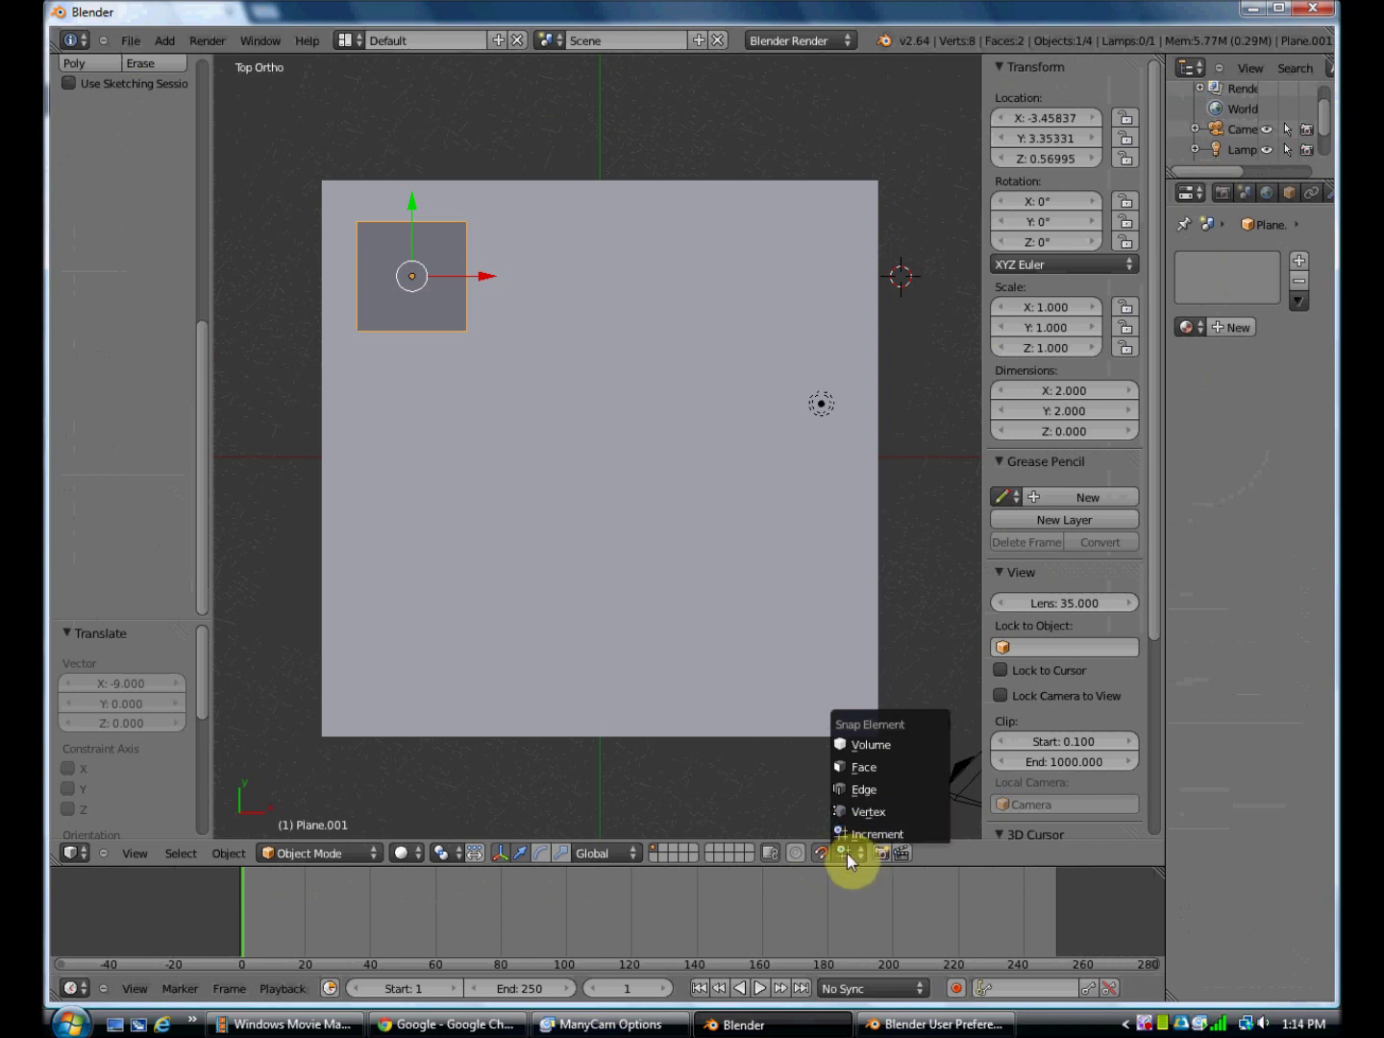
{"action": "left_click", "coordinate": [878, 791]}
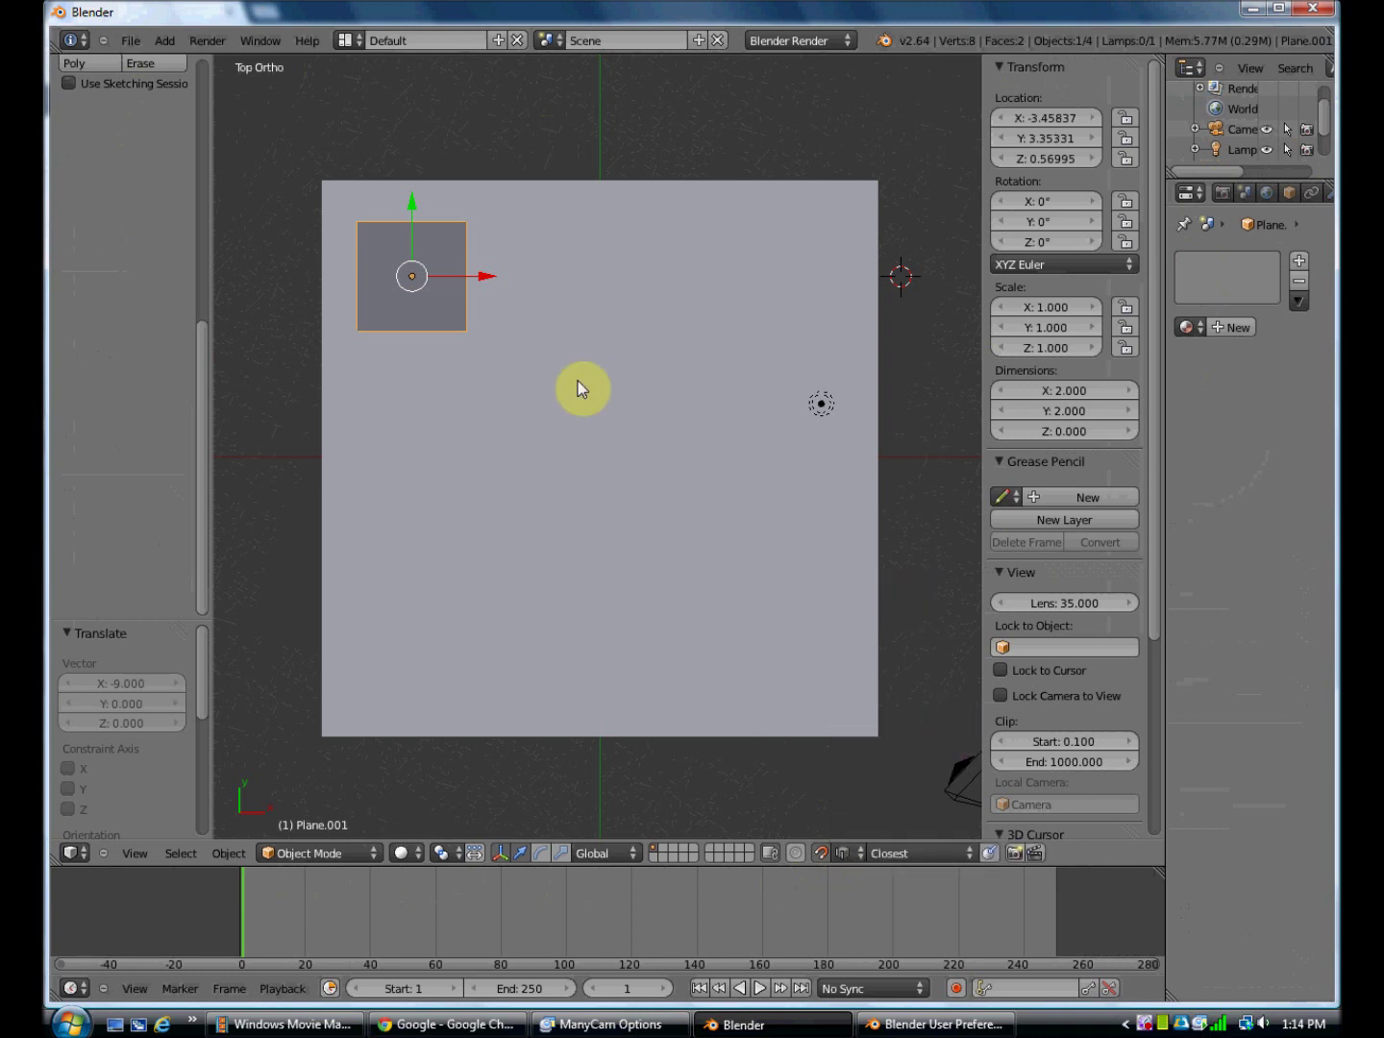
Snap the small plane along X and Y into the large plane's upper-left corner, at X -4.12 and Y 4.12
{"action": "right_click", "coordinate": [418, 319]}
{"action": "right_click", "coordinate": [419, 317]}
{"action": "key", "text": "g"}
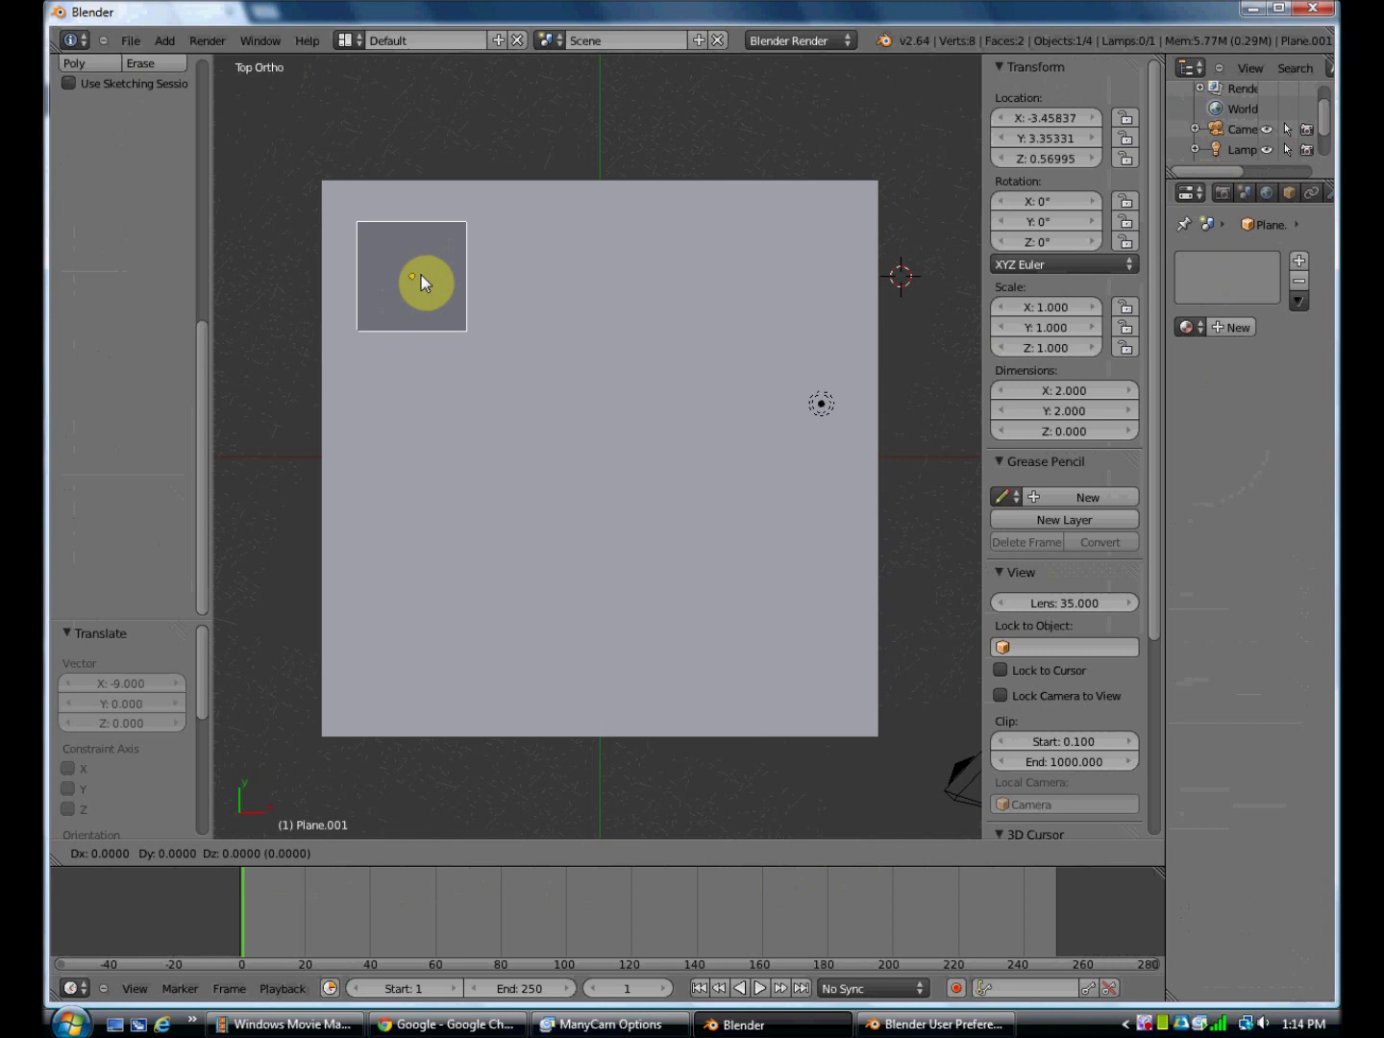
{"action": "key", "text": "x"}
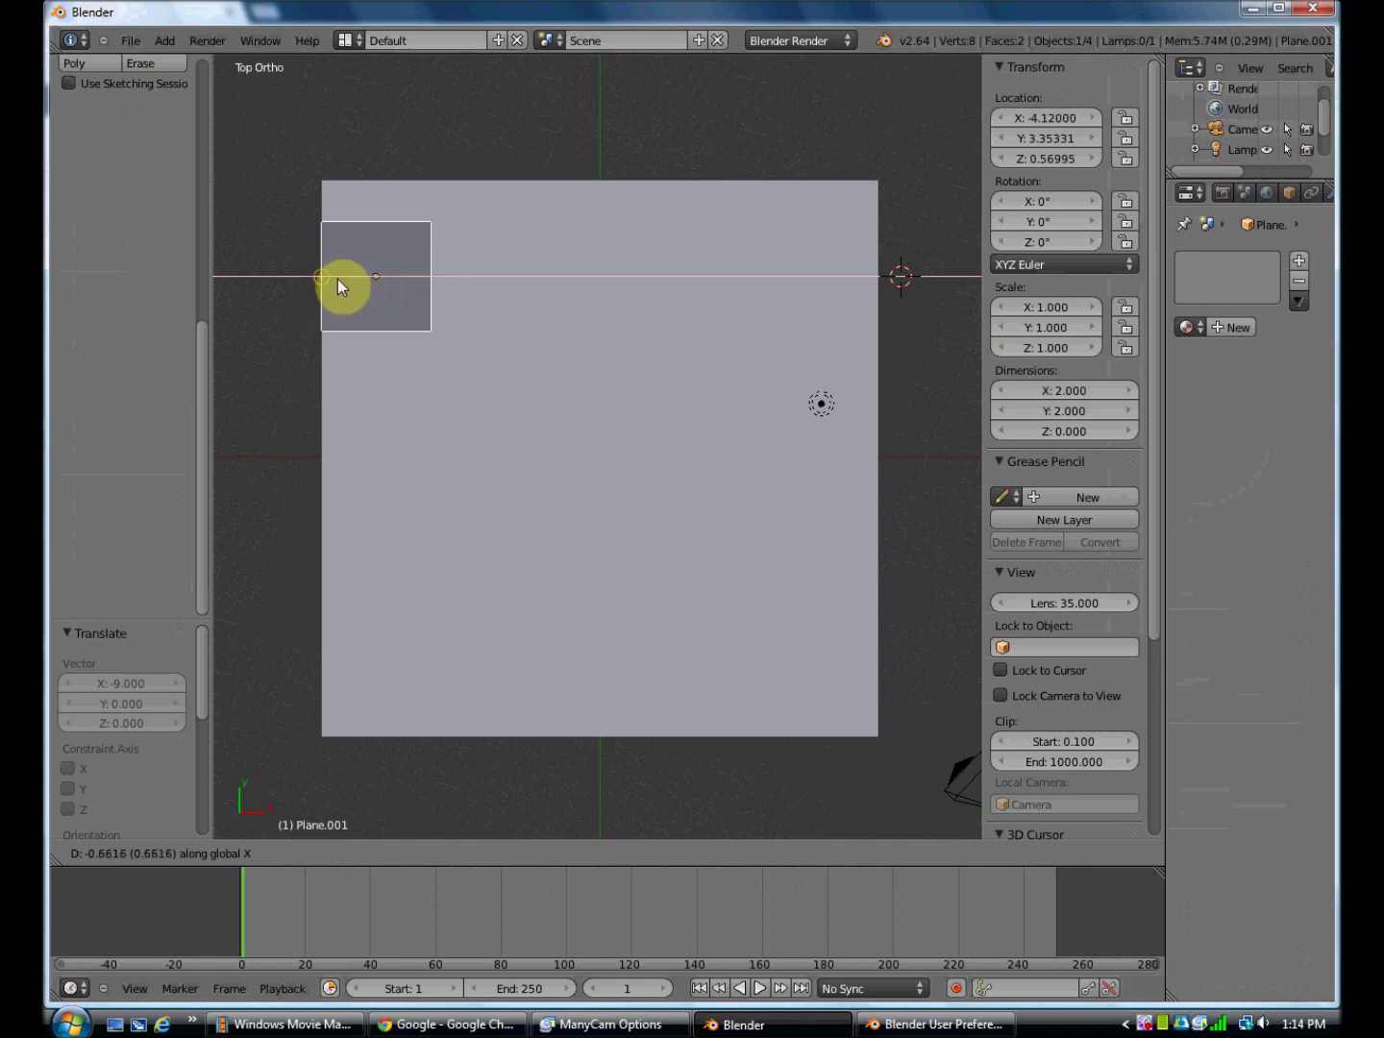
{"action": "left_click", "coordinate": [331, 286]}
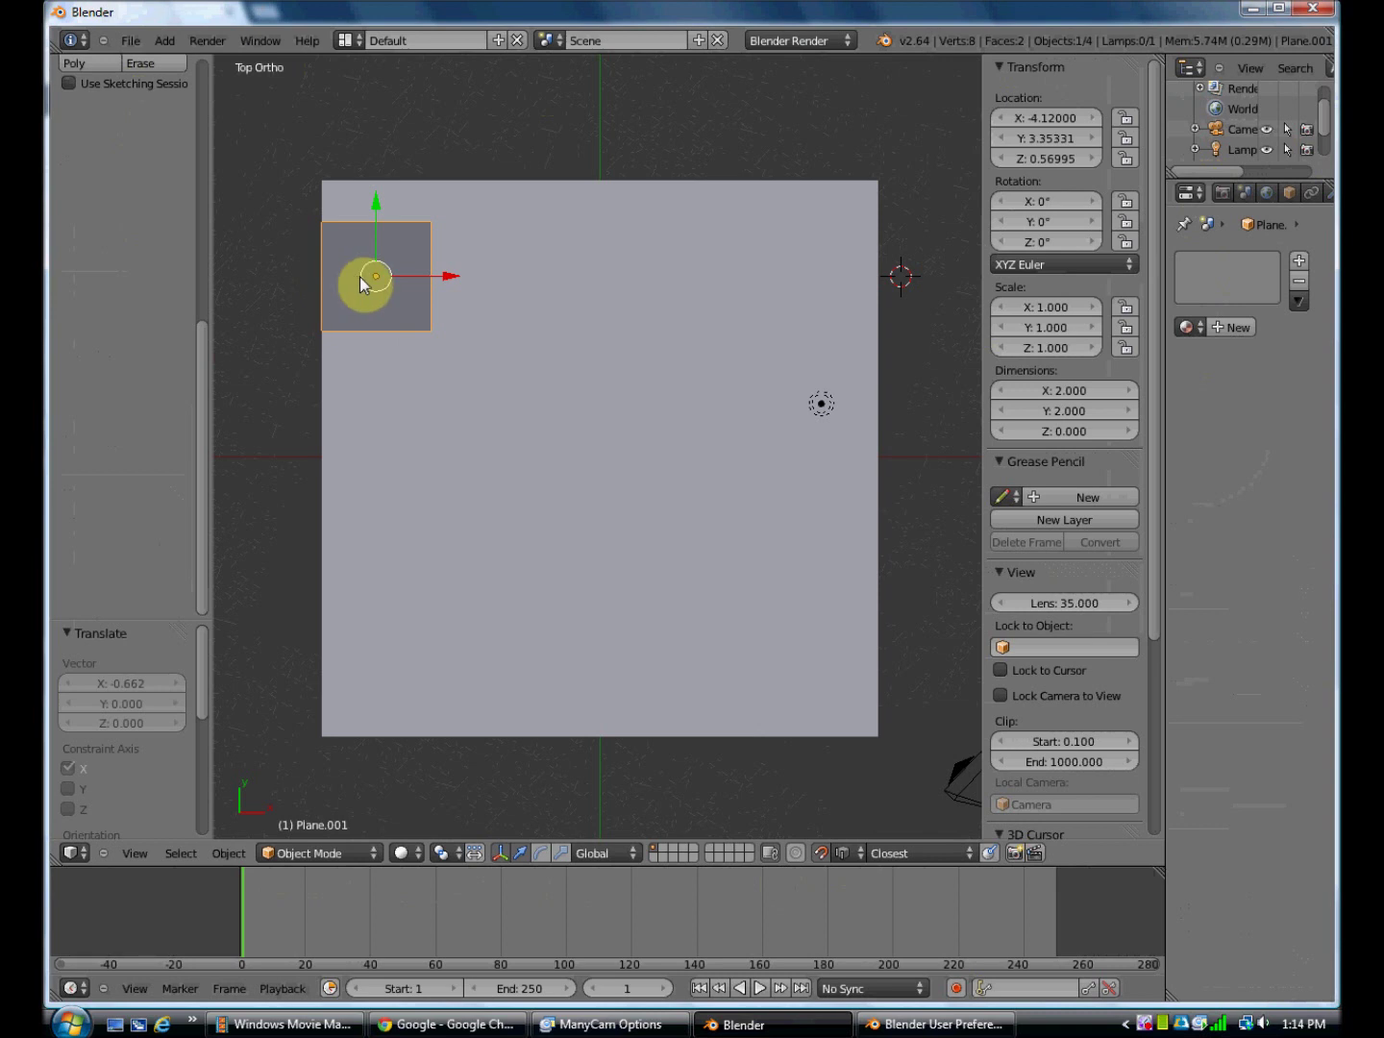
{"action": "key", "text": "g"}
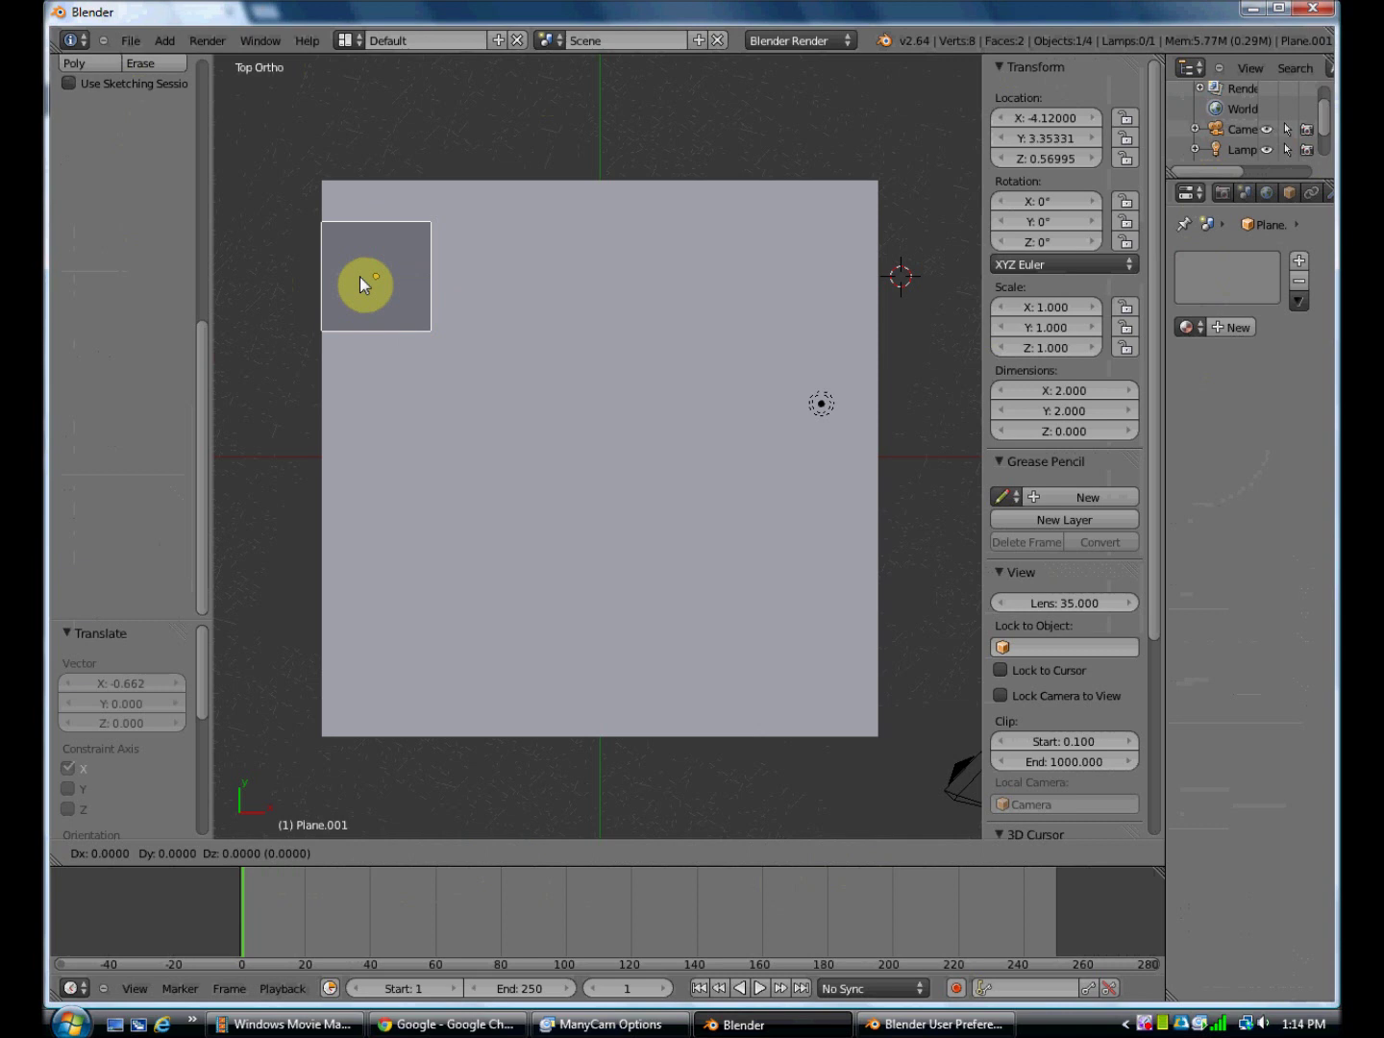
{"action": "key", "text": "y"}
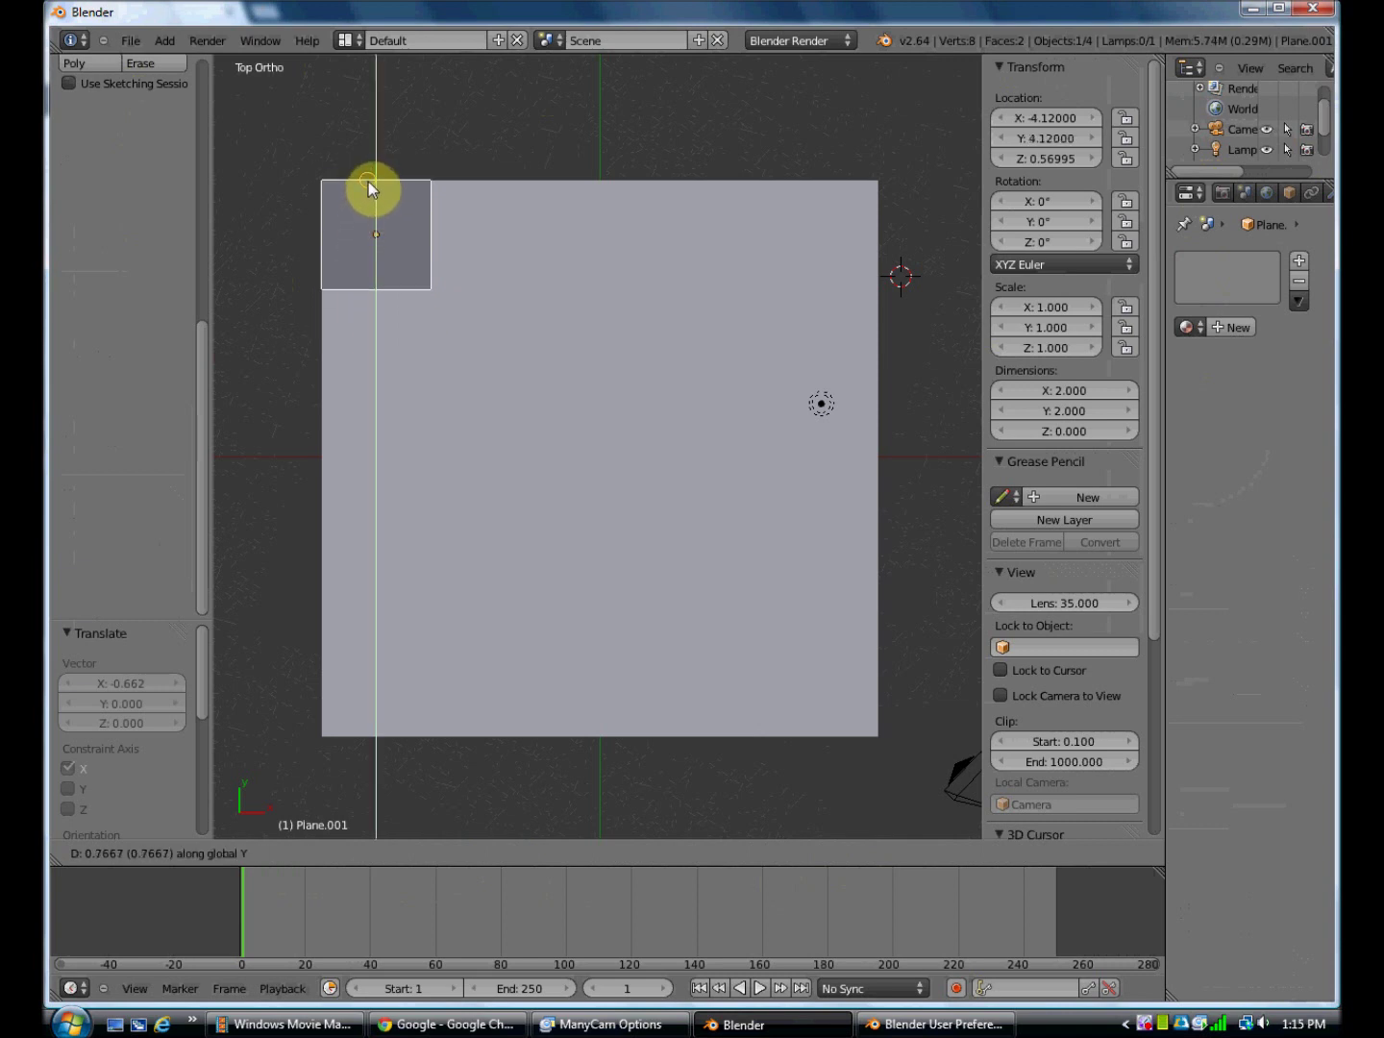
{"action": "left_click", "coordinate": [367, 181]}
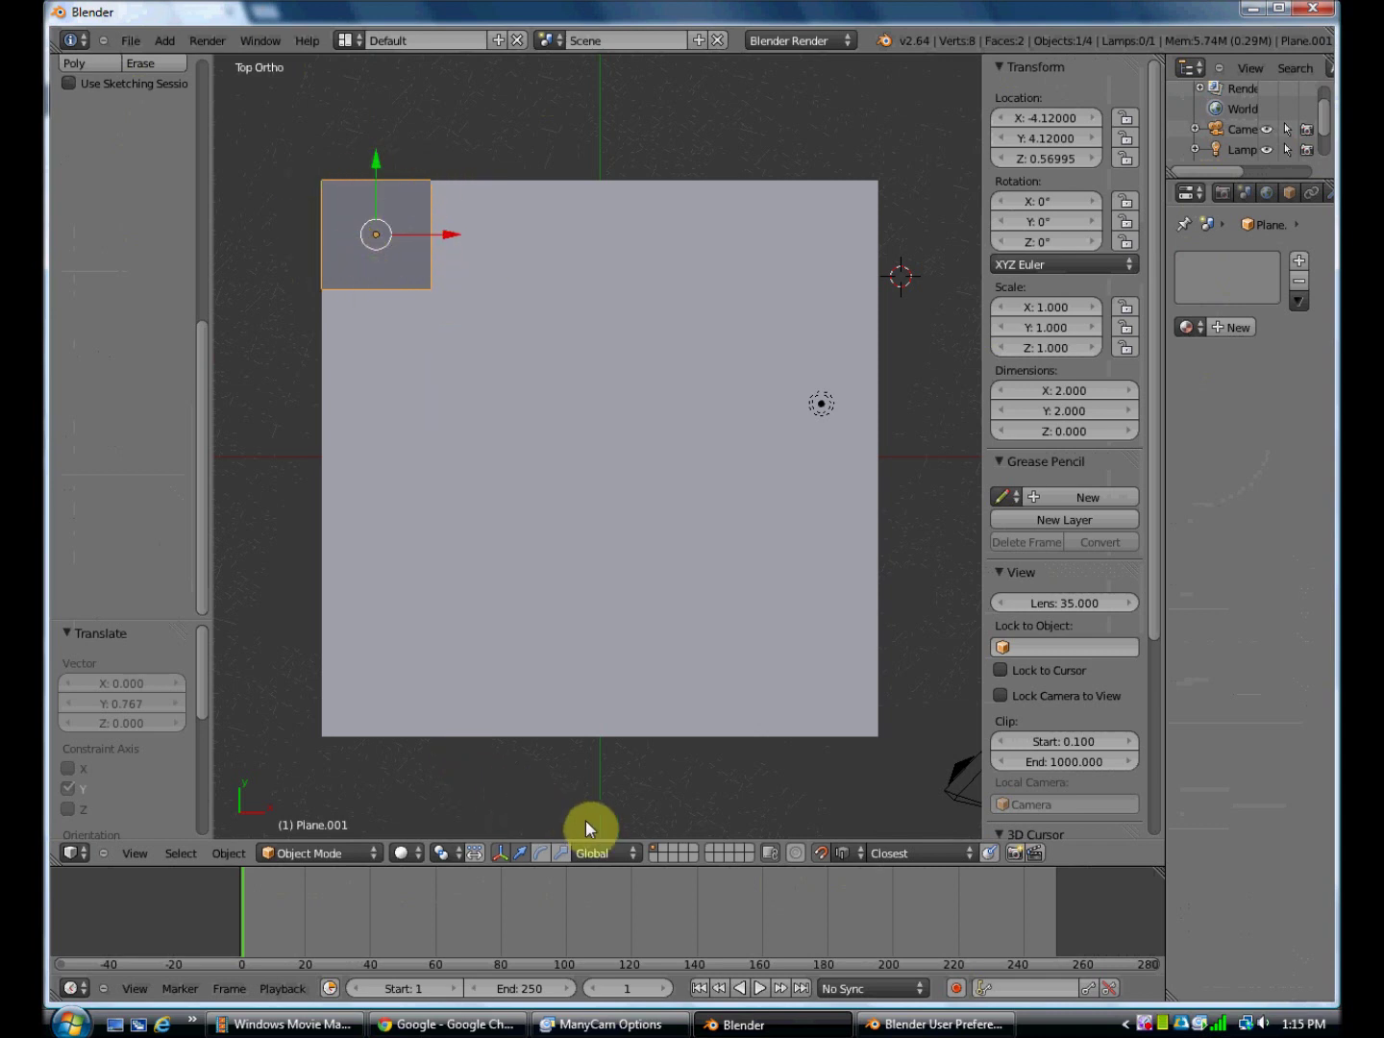
Select the large plane and snap the 3D cursor to its centre
{"action": "right_click", "coordinate": [576, 499]}
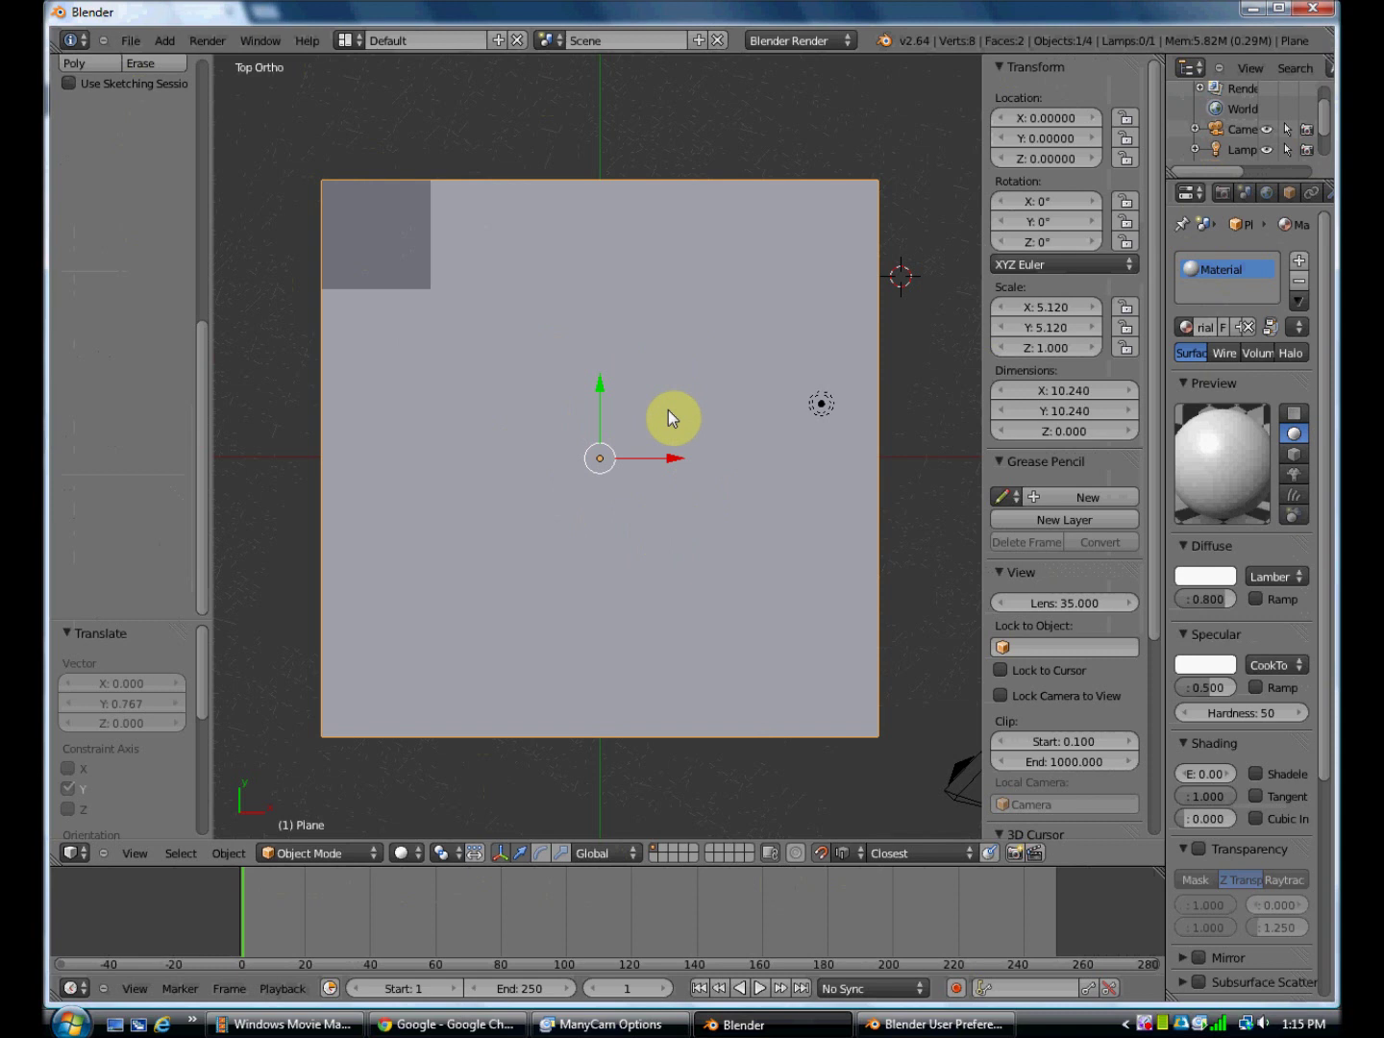
{"action": "key", "text": "shift+s"}
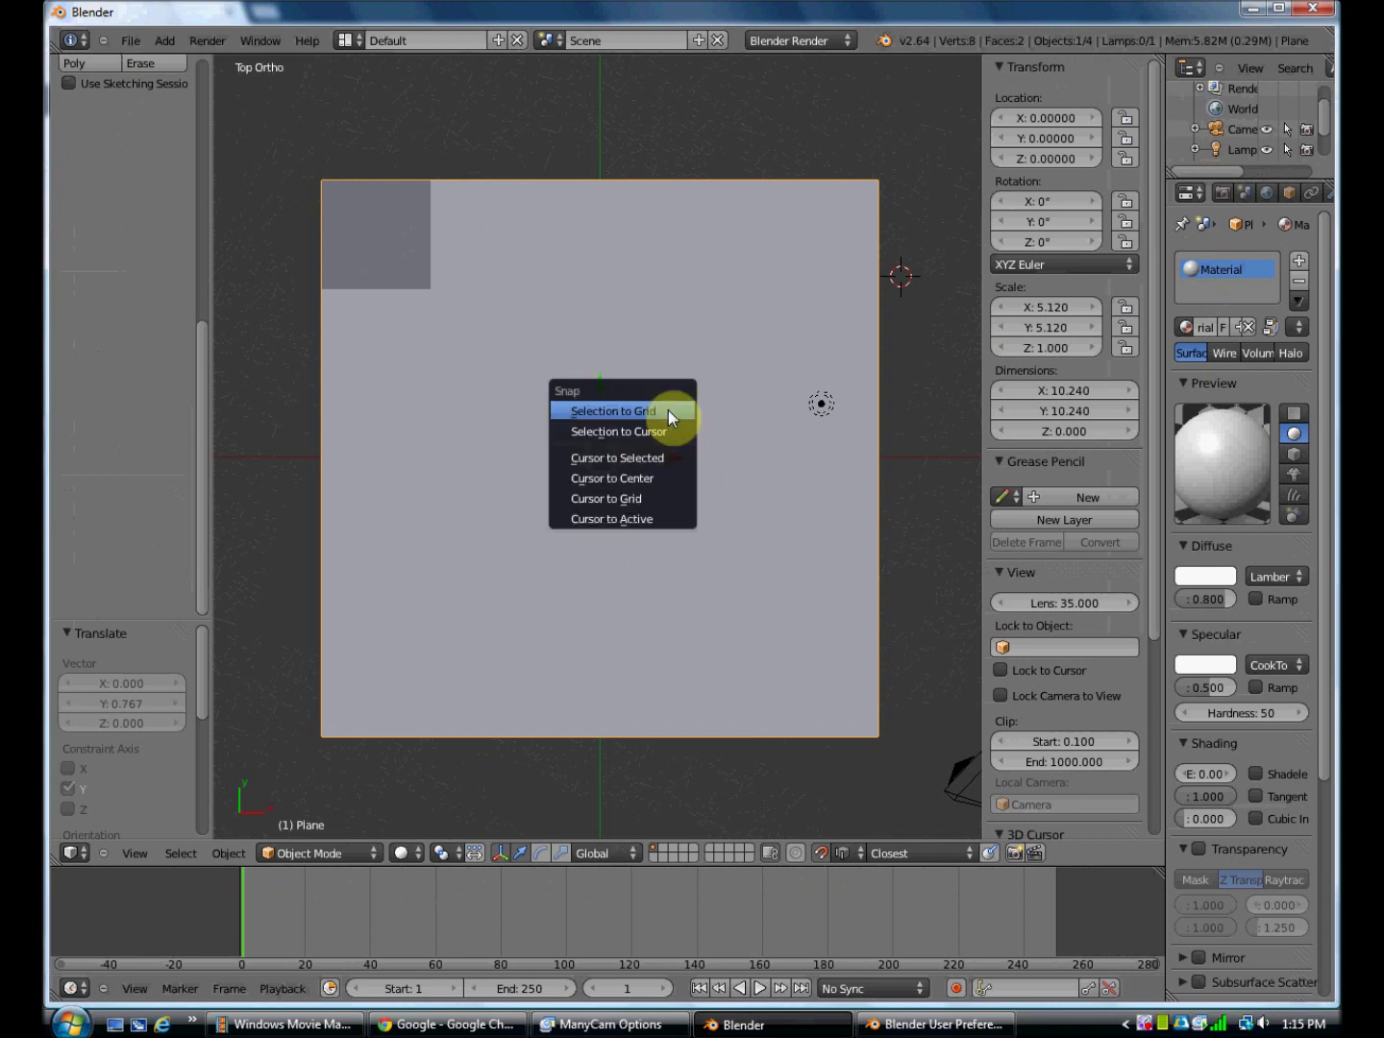
{"action": "left_click", "coordinate": [615, 457]}
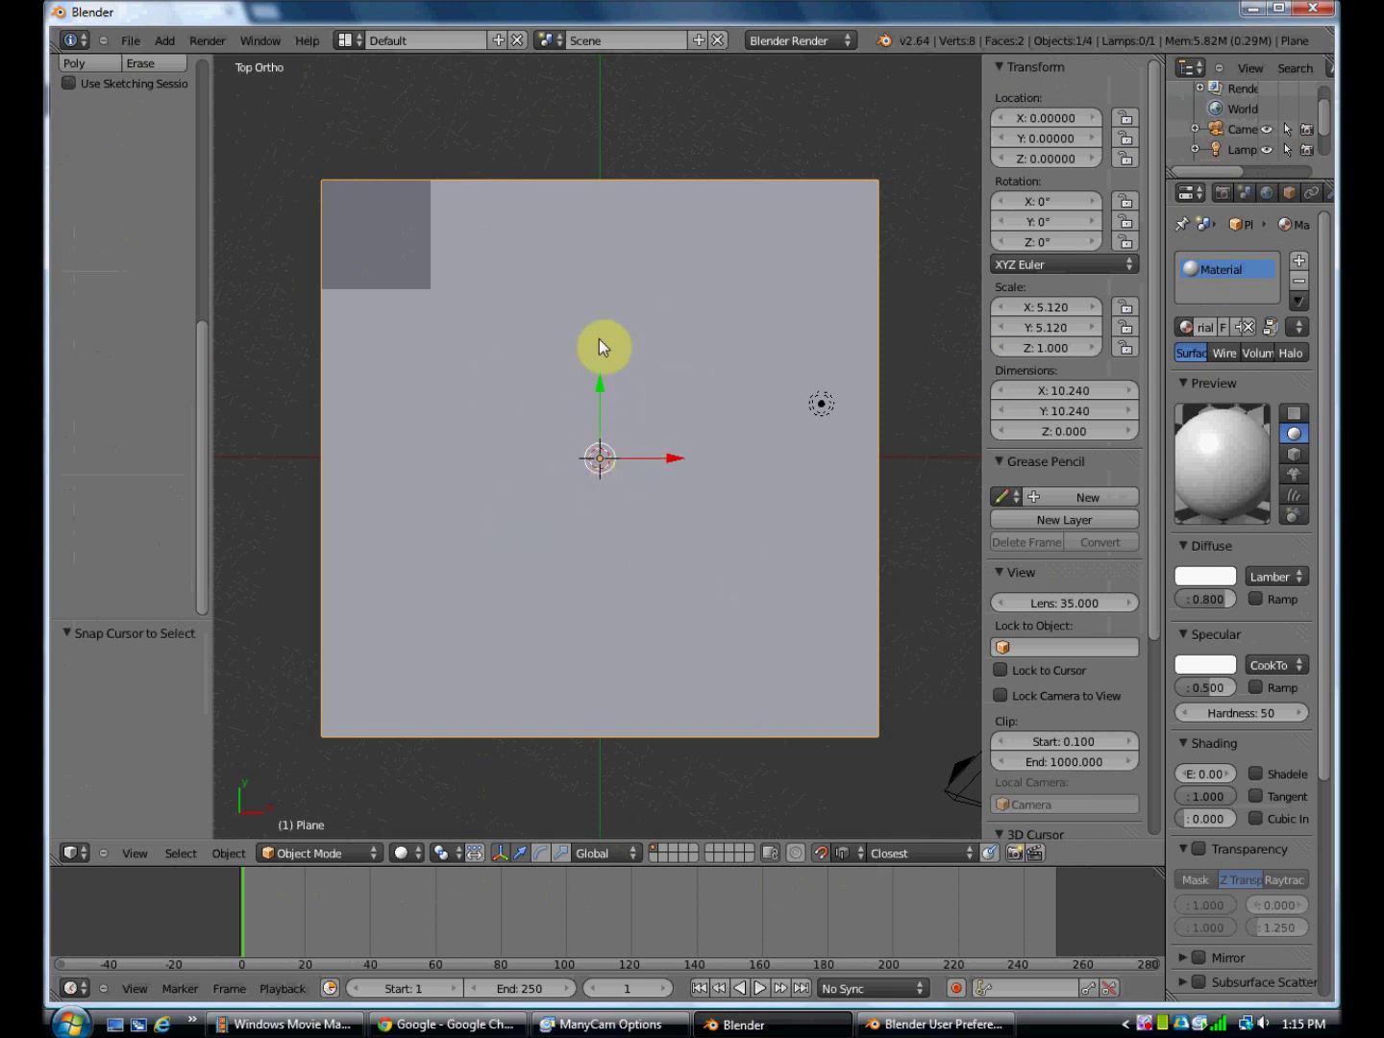
Set the small plane's origin to the 3D cursor and check both planes from an angled view
{"action": "right_click", "coordinate": [364, 241]}
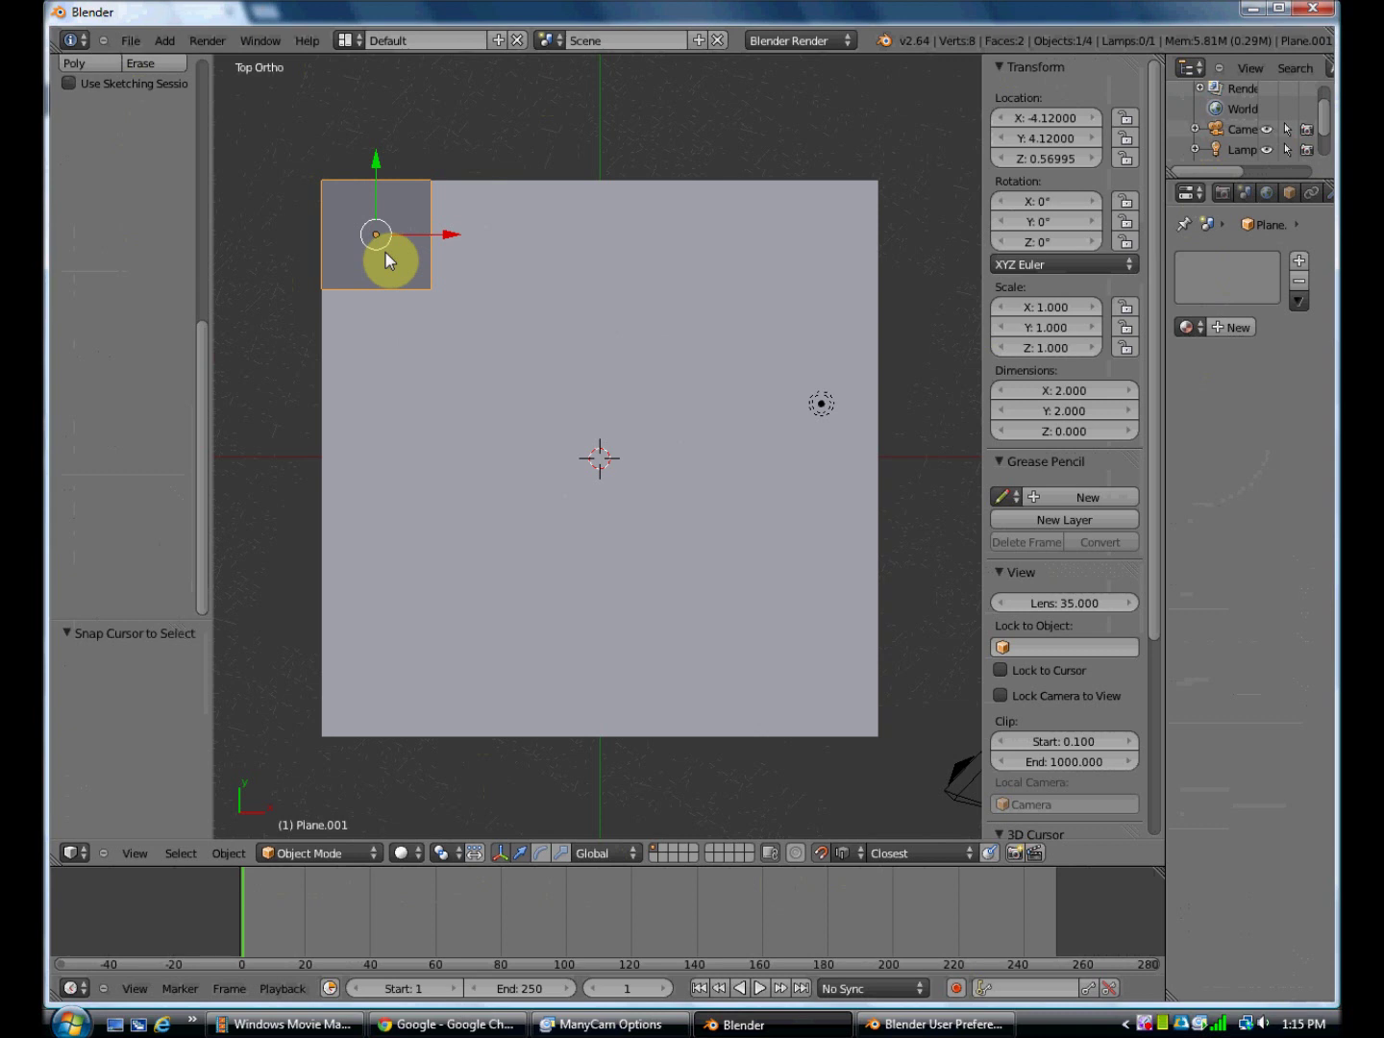
{"action": "key", "text": "shift+ctrl+alt+c"}
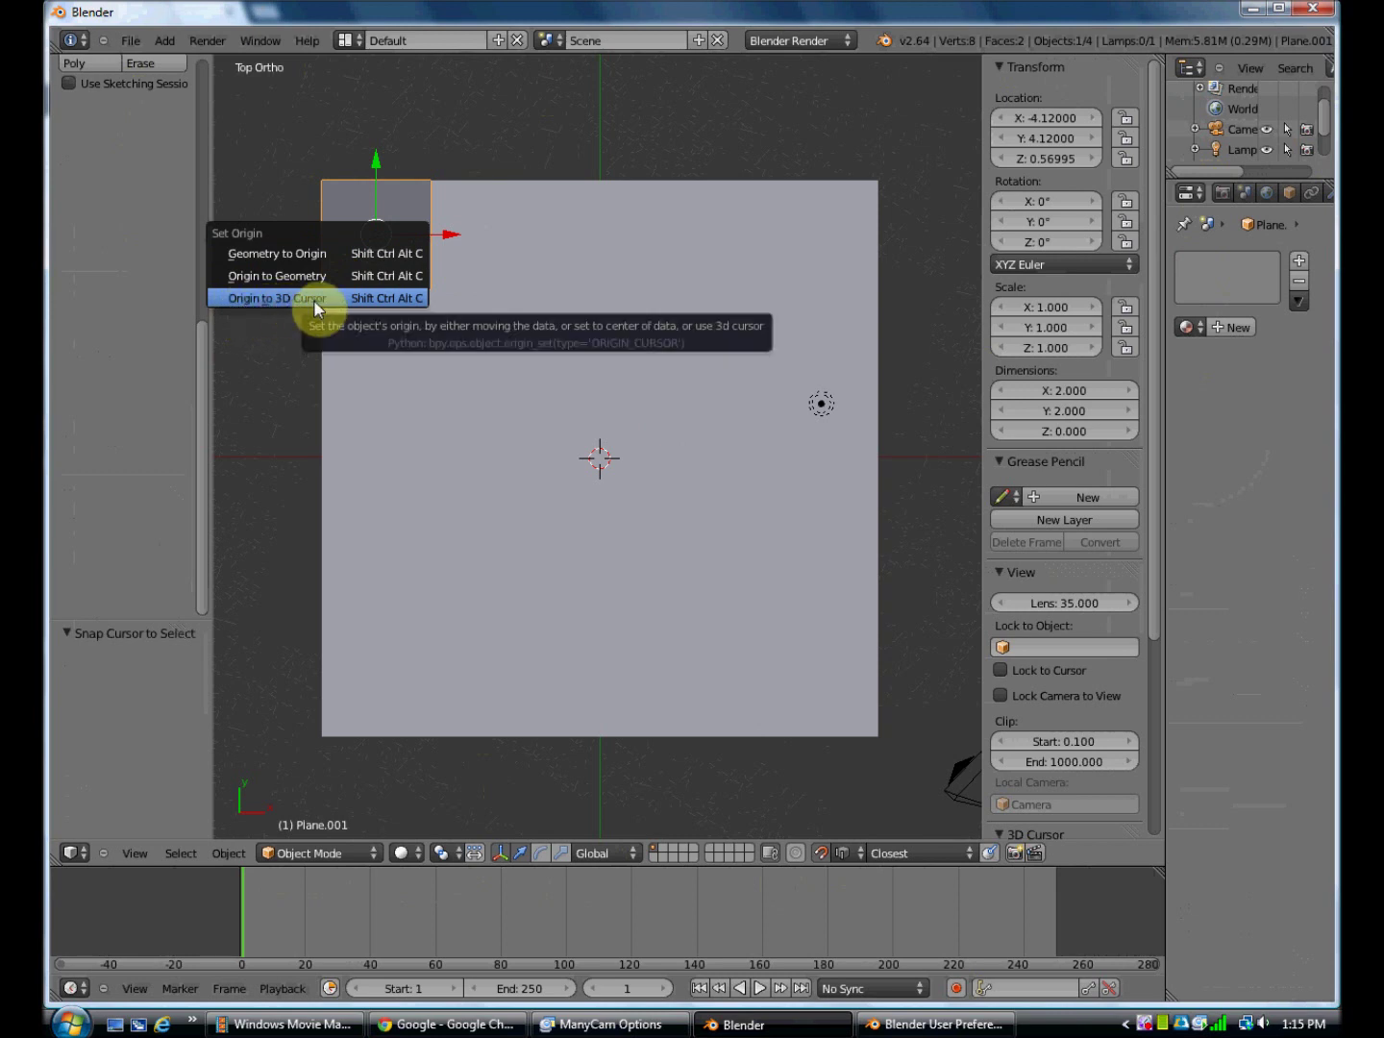
{"action": "key", "text": "Escape"}
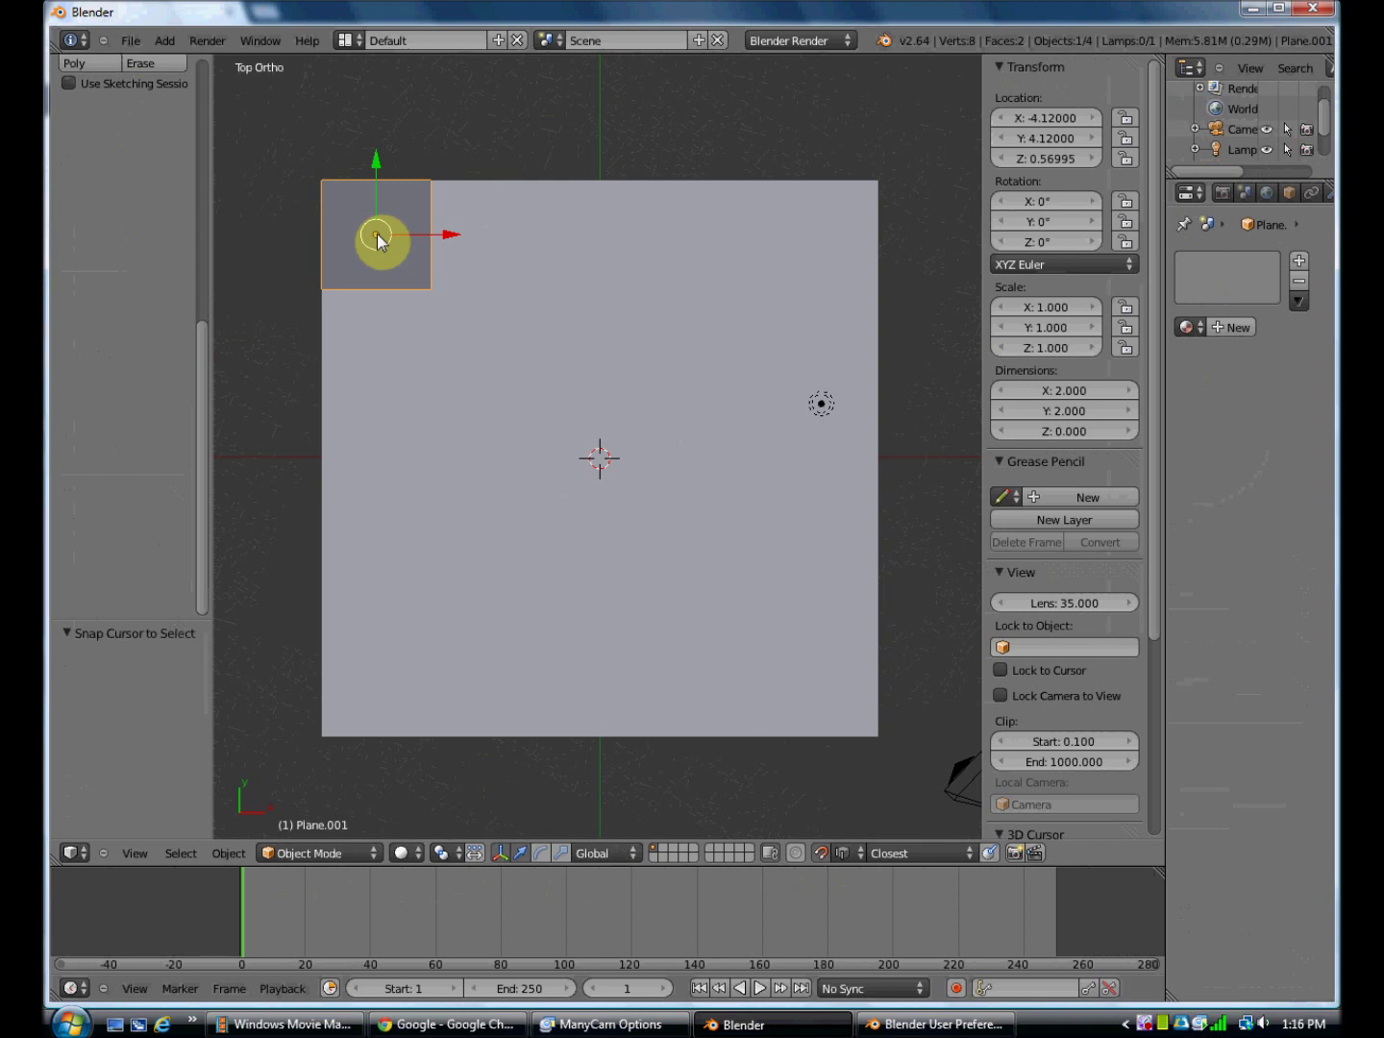
{"action": "key", "text": "shift+ctrl+alt+c"}
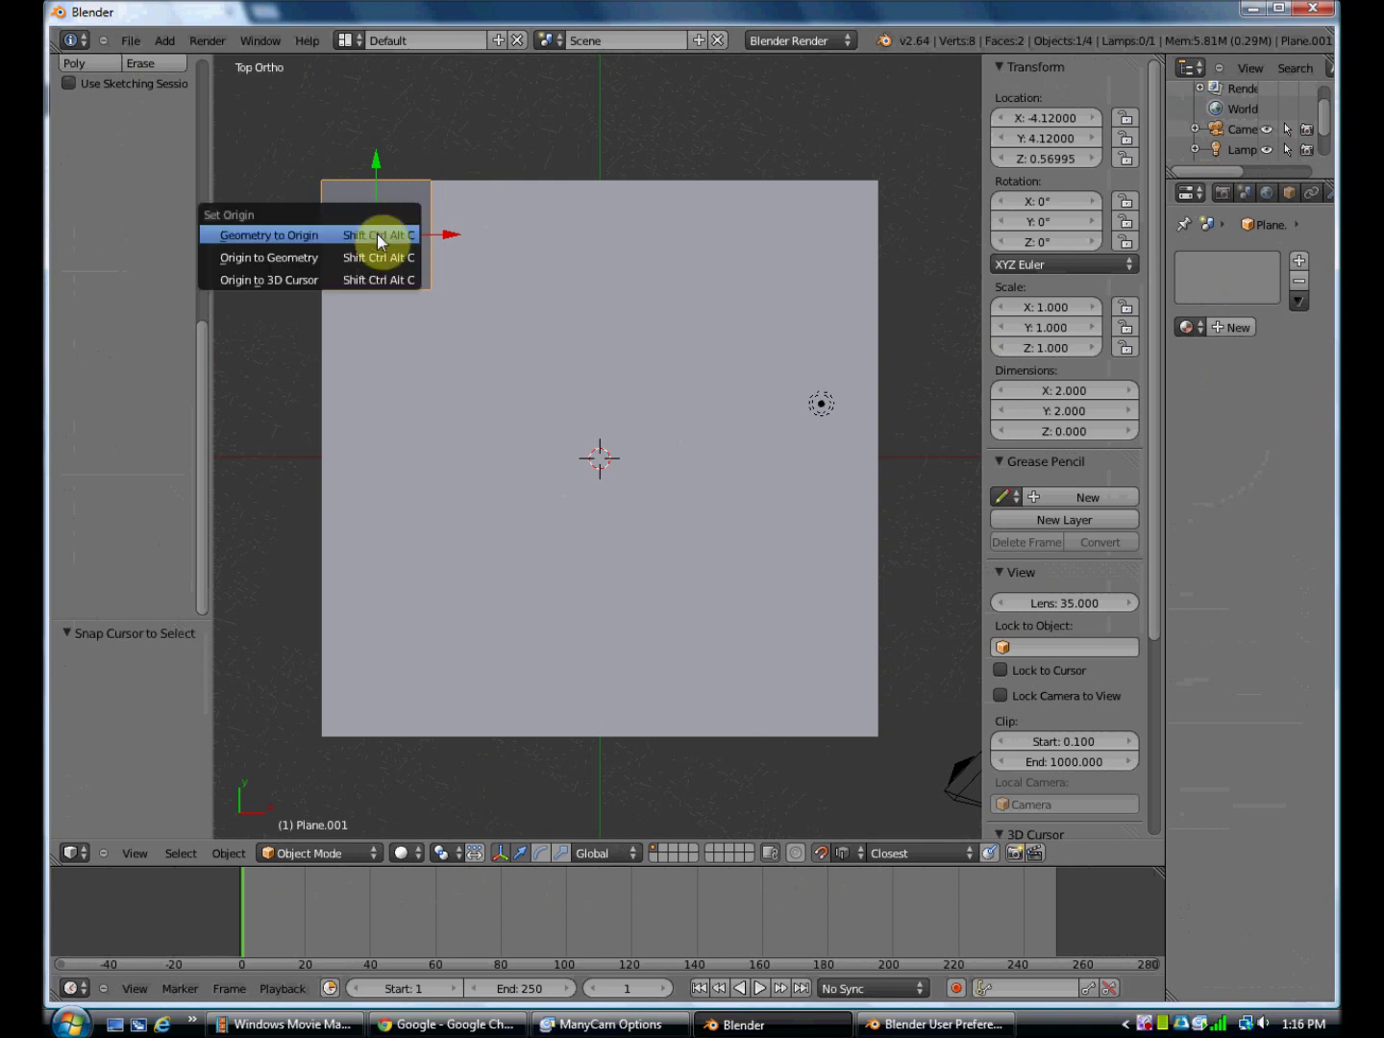
{"action": "left_click", "coordinate": [317, 279]}
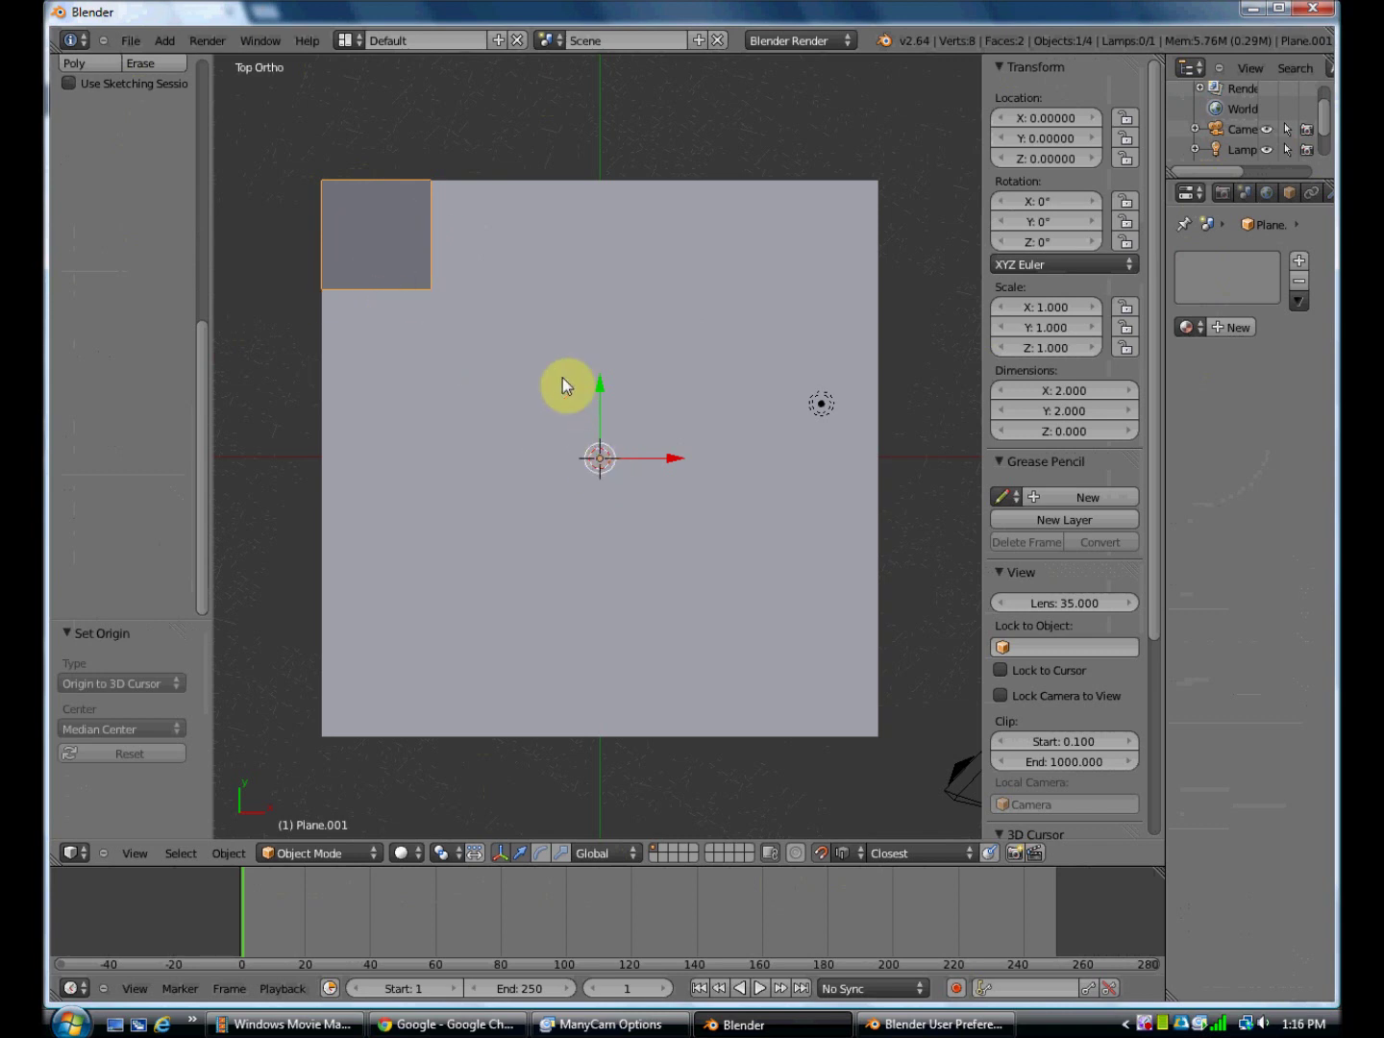
{"action": "middle_click_drag", "start_coordinate": [501, 300], "coordinate": [506, 141]}
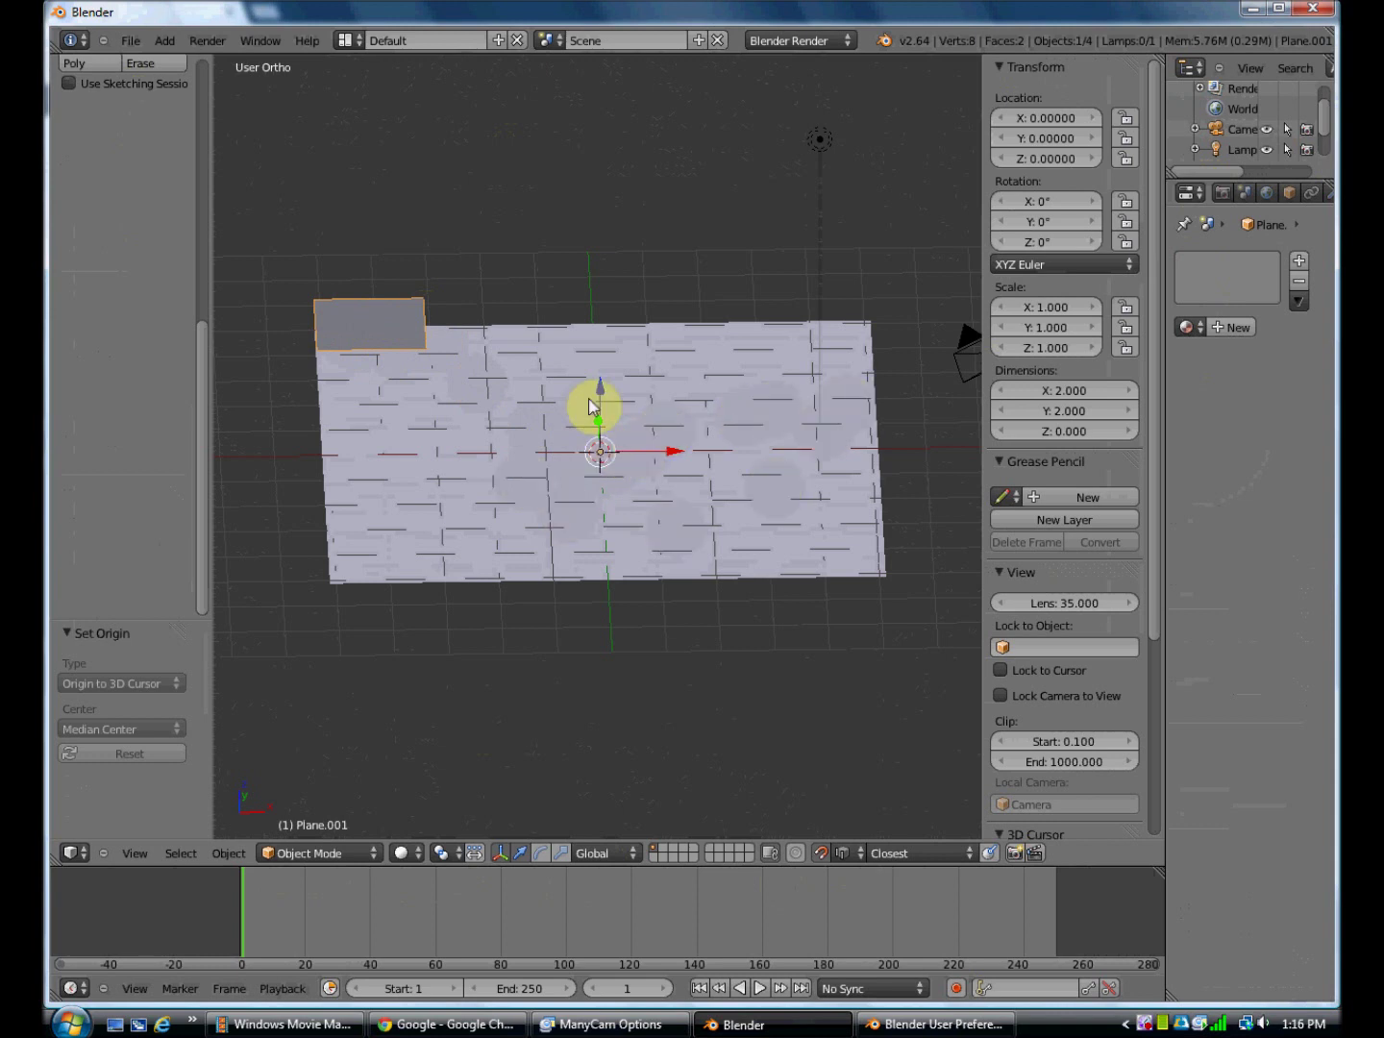
Put the small plane into Edit Mode with edge selection in the top view
{"action": "key", "text": "KP_7"}
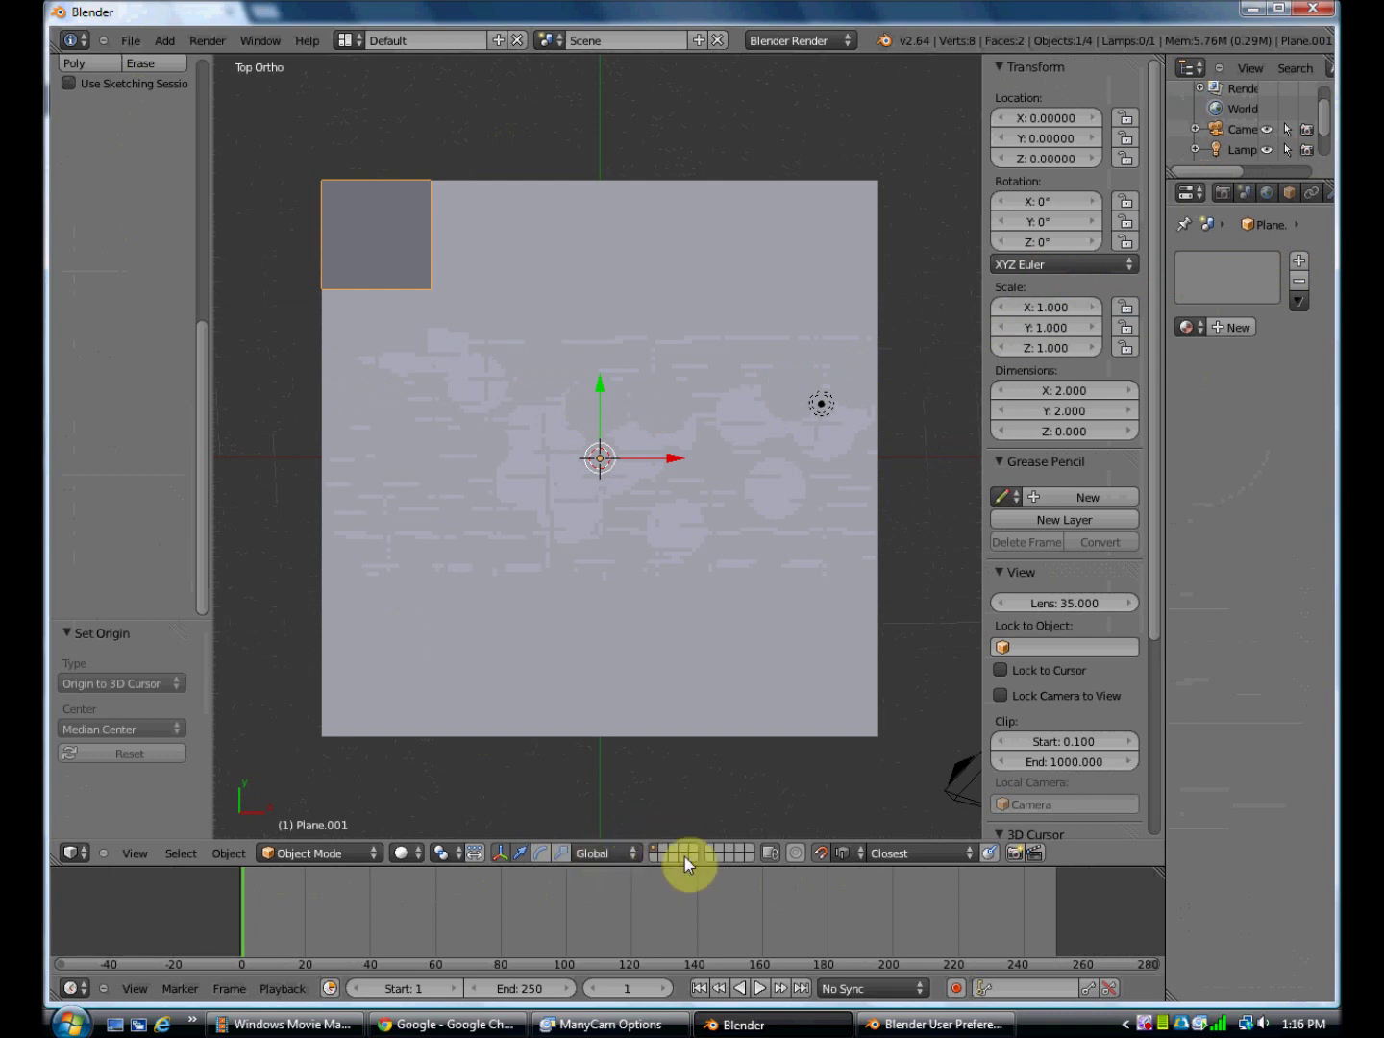
{"action": "left_click", "coordinate": [341, 853]}
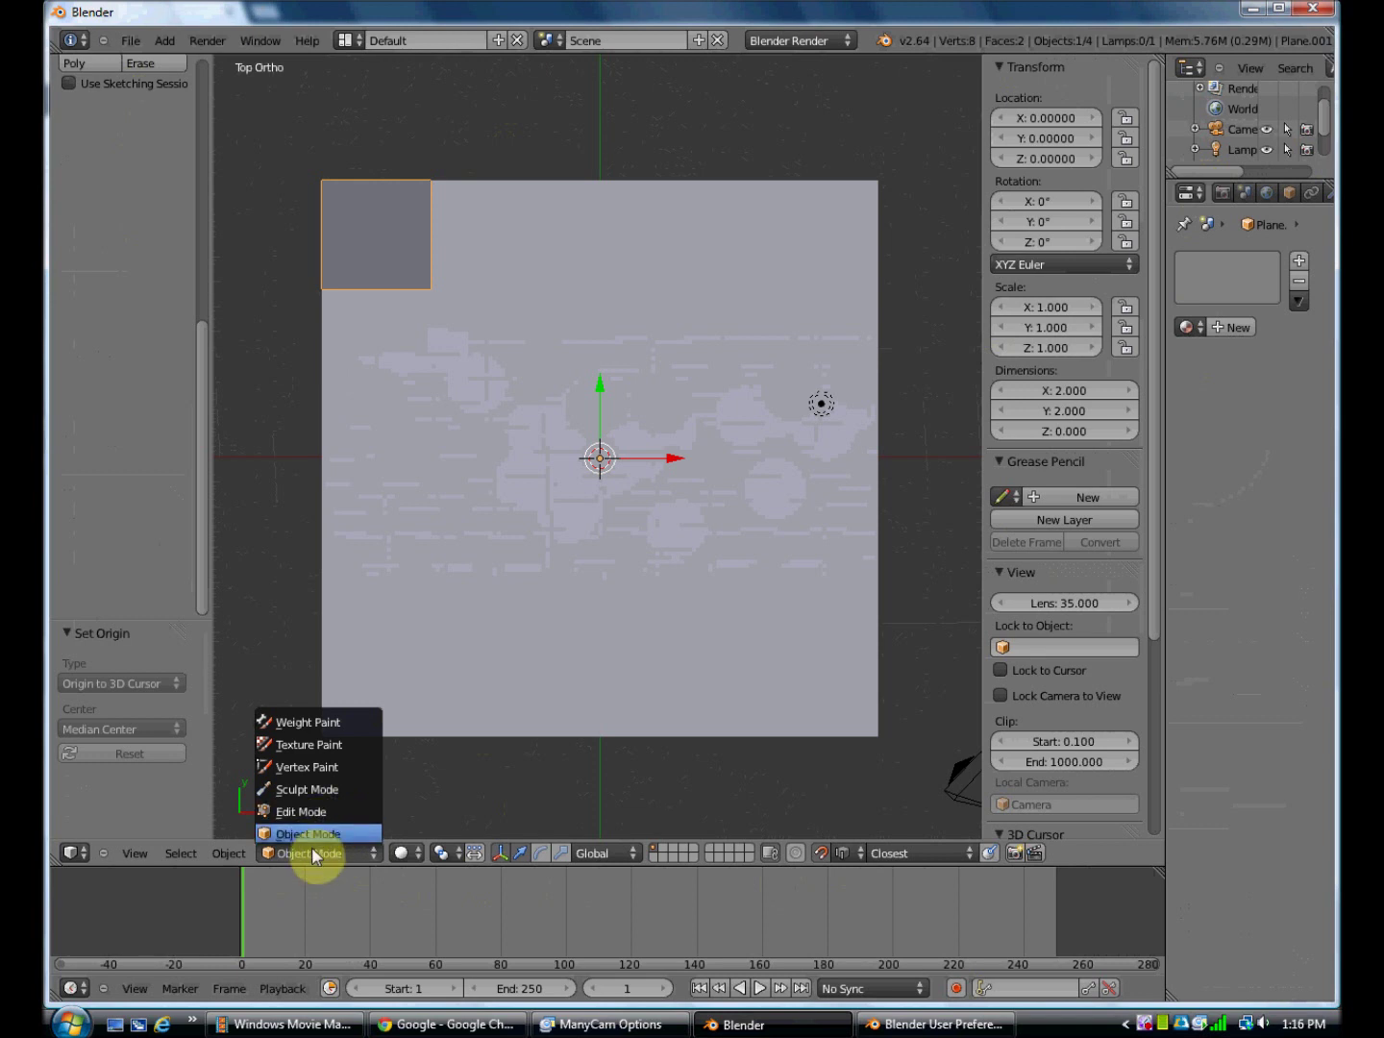
{"action": "left_click", "coordinate": [318, 813]}
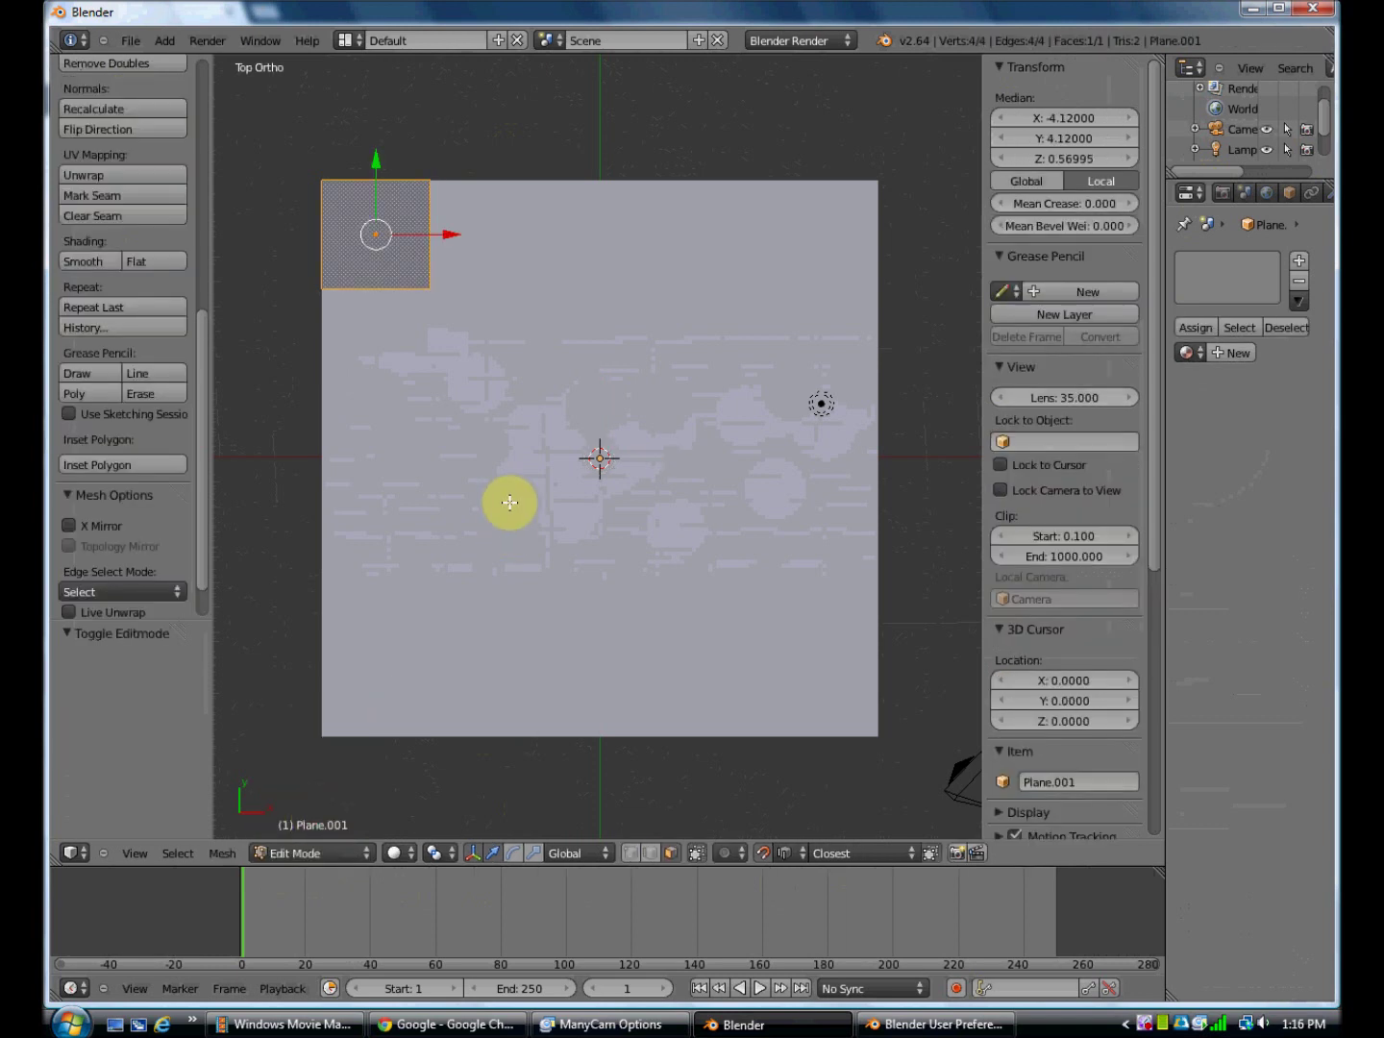
{"action": "left_click", "coordinate": [654, 853]}
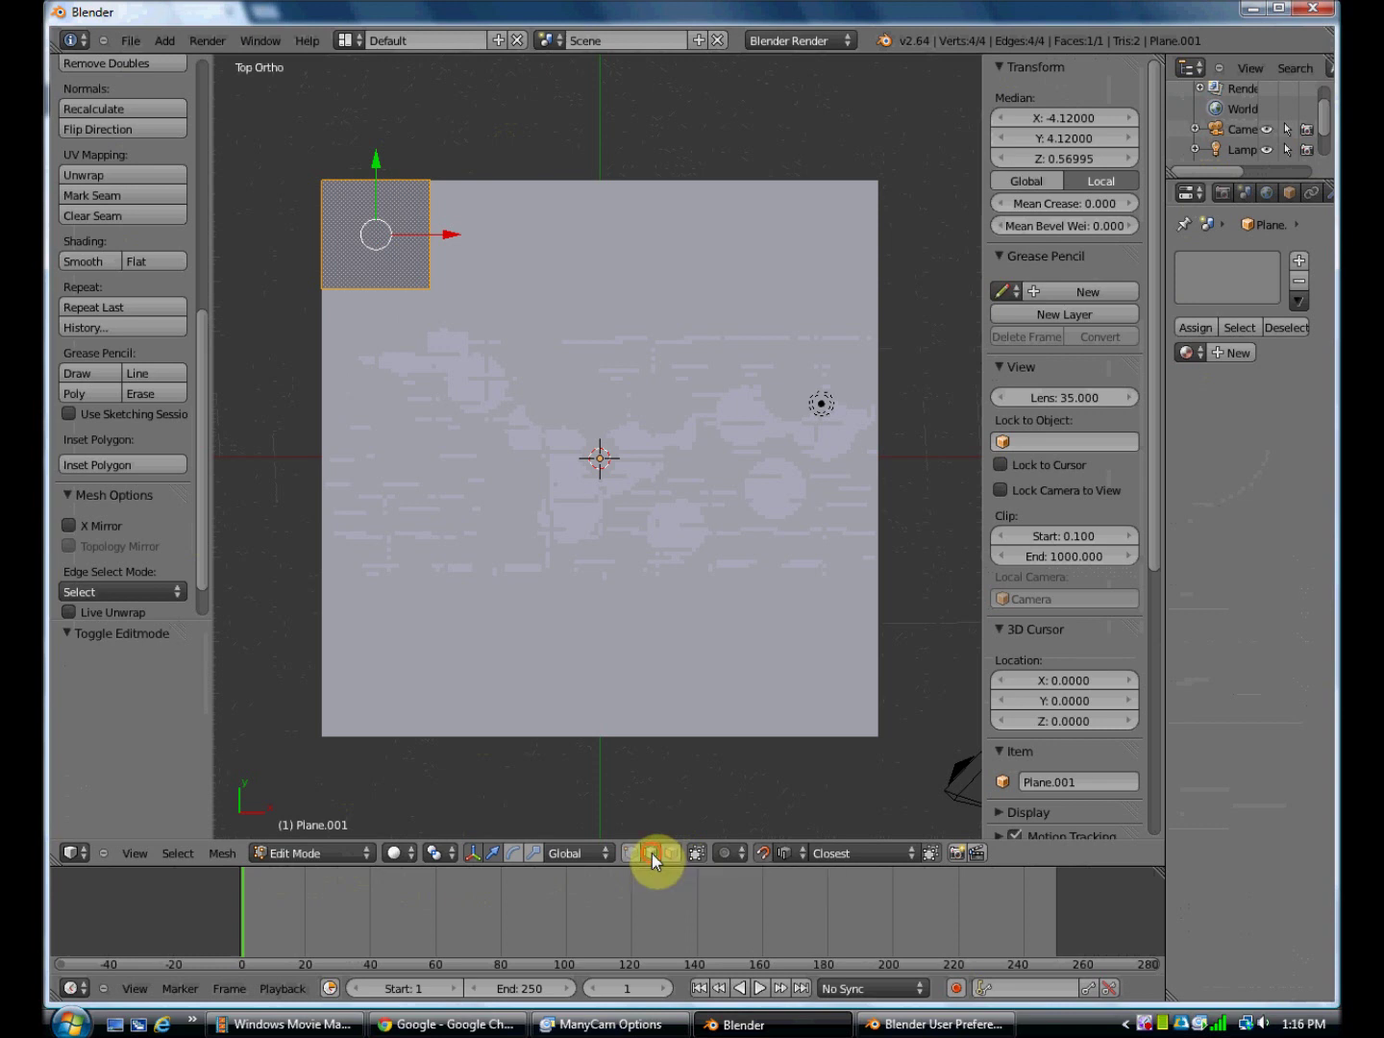
Extrude the small plane's lower edge along Y by about -0.82
{"action": "right_click", "coordinate": [383, 288]}
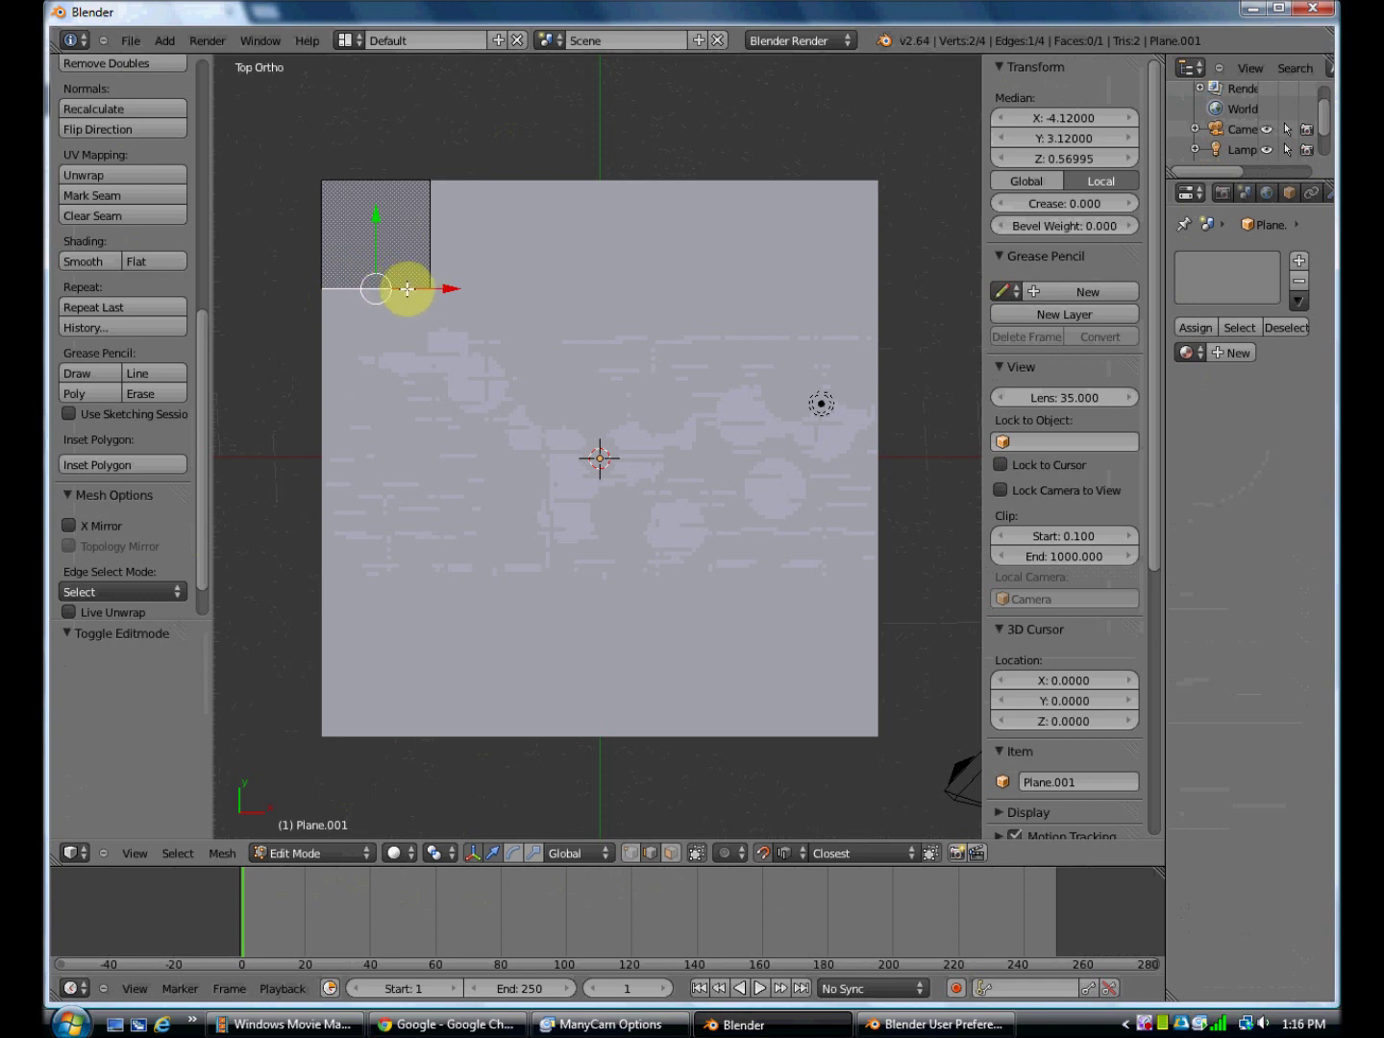
{"action": "key", "text": "e"}
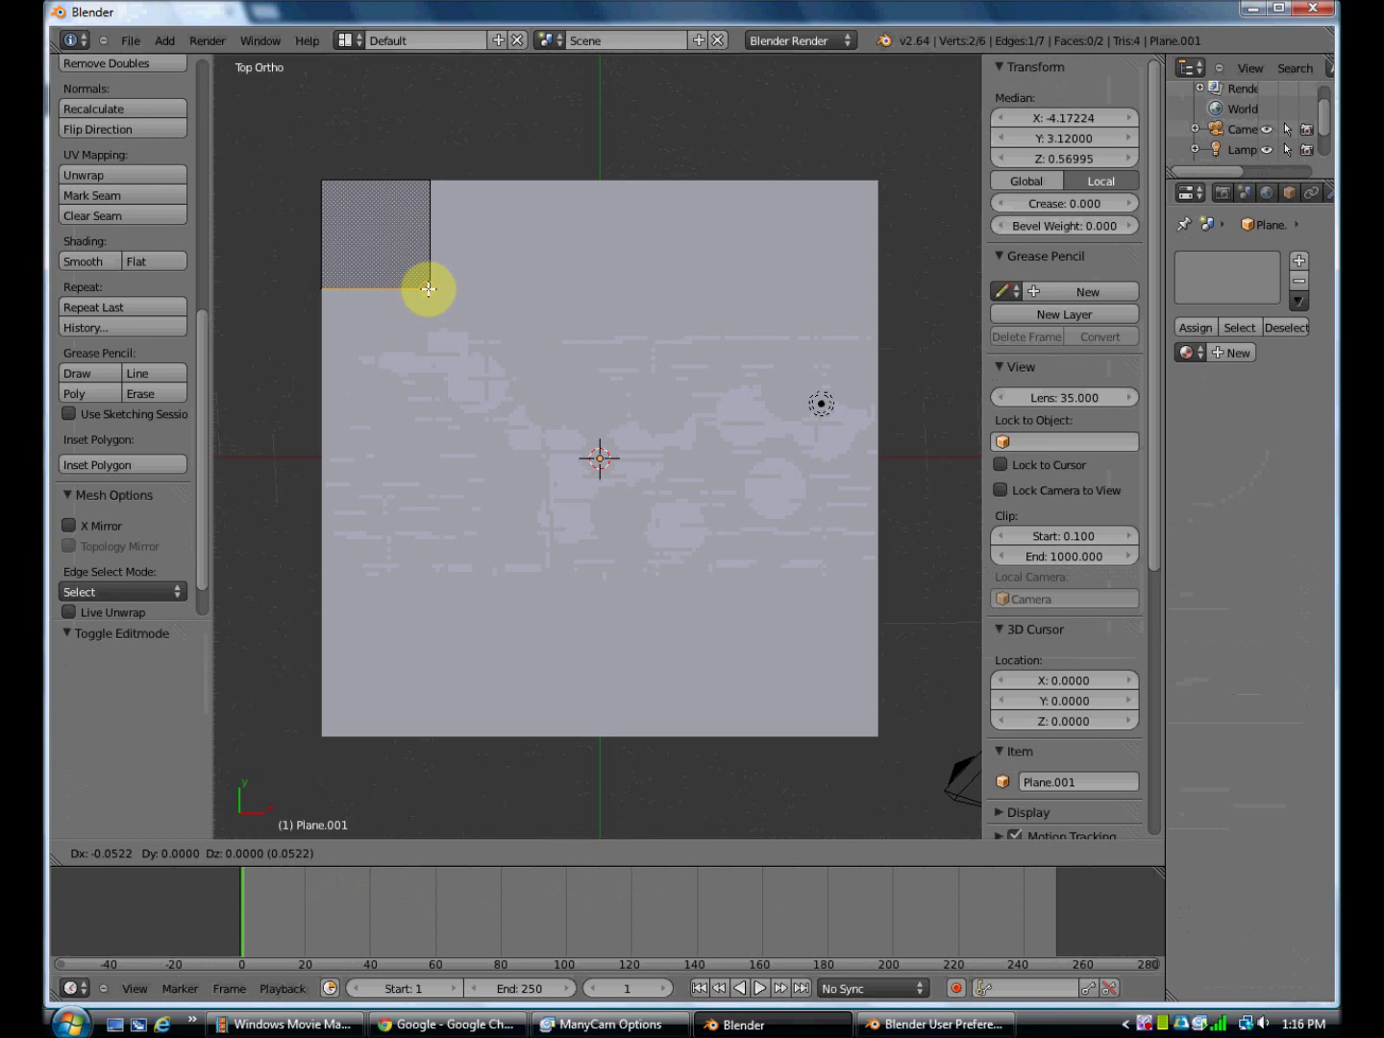
{"action": "key", "text": "y"}
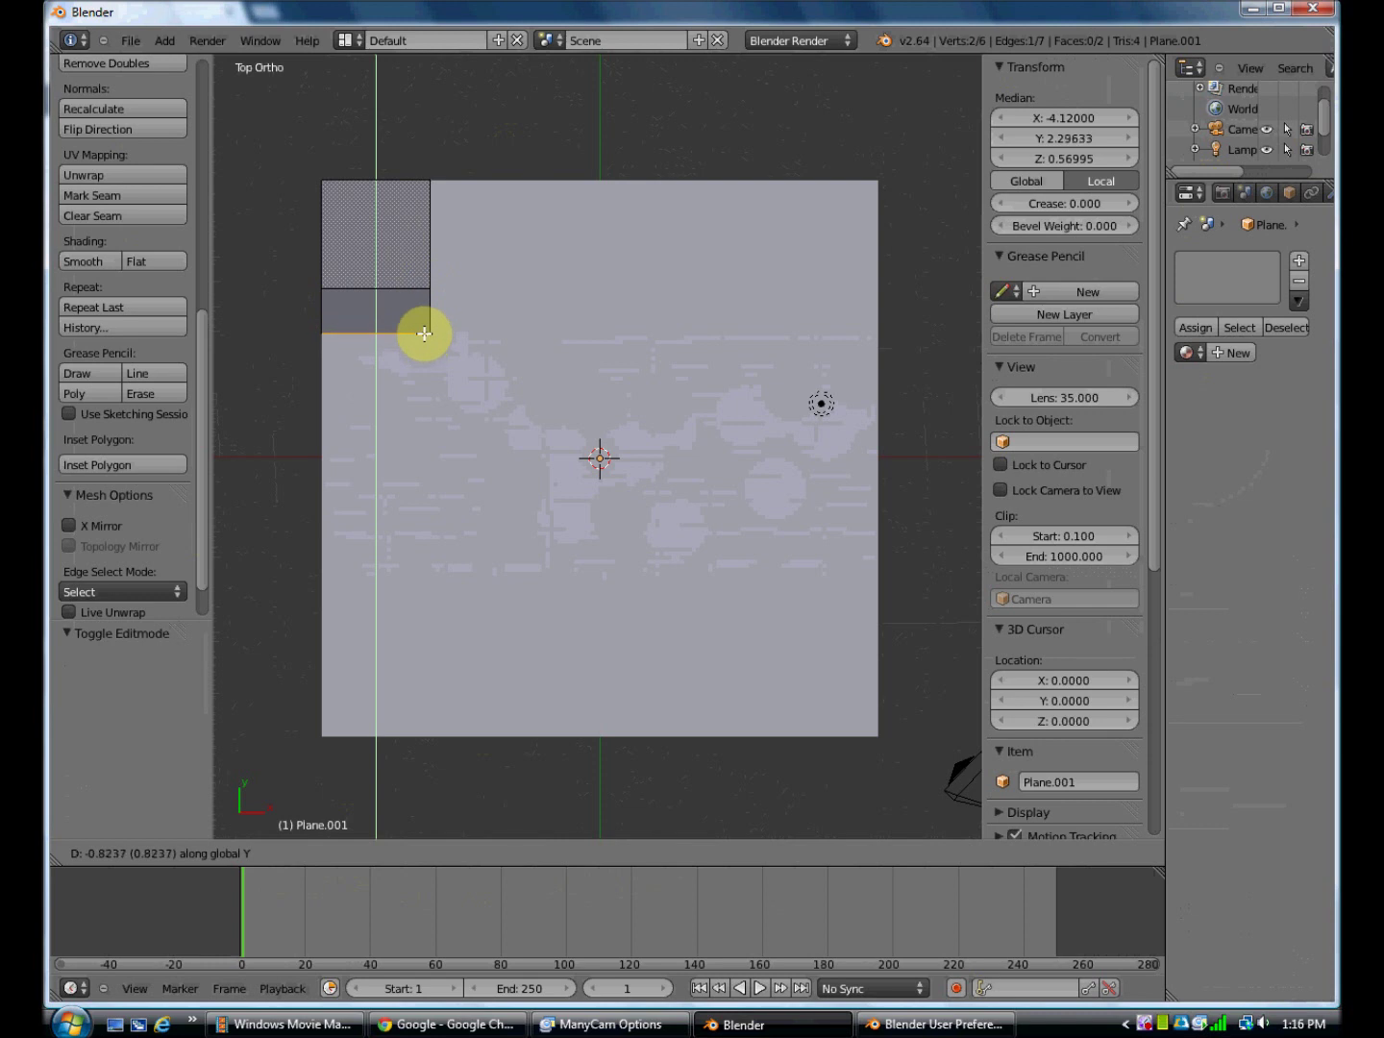
{"action": "left_click", "coordinate": [425, 333]}
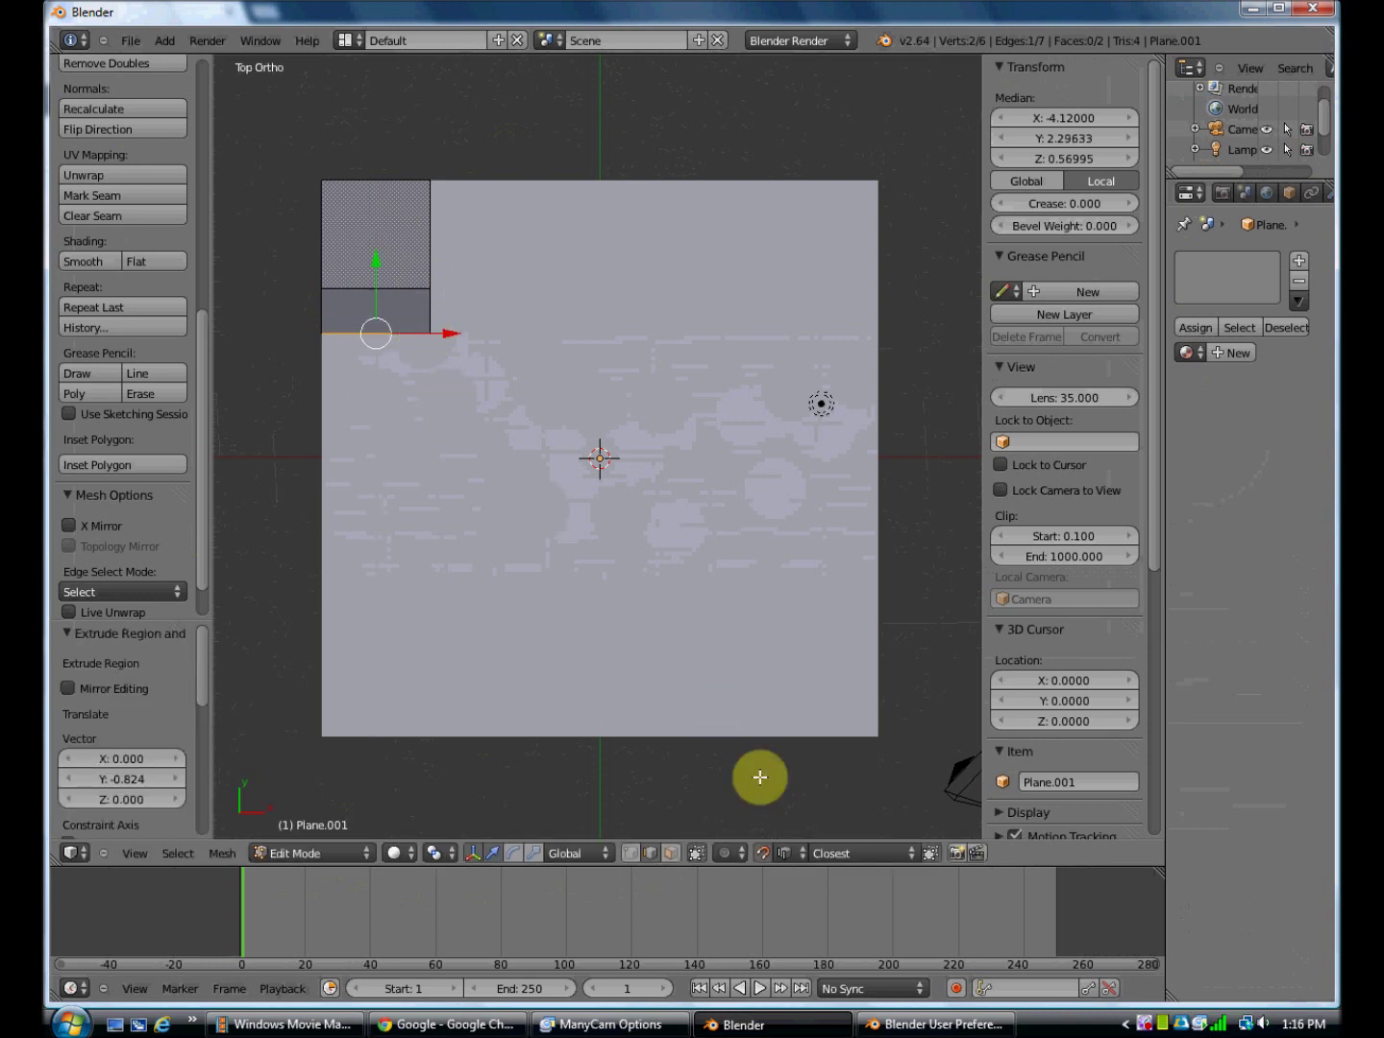
Set the snap element to Increment and move the small plane's upper right edge 0.8 along X
{"action": "left_click", "coordinate": [786, 854]}
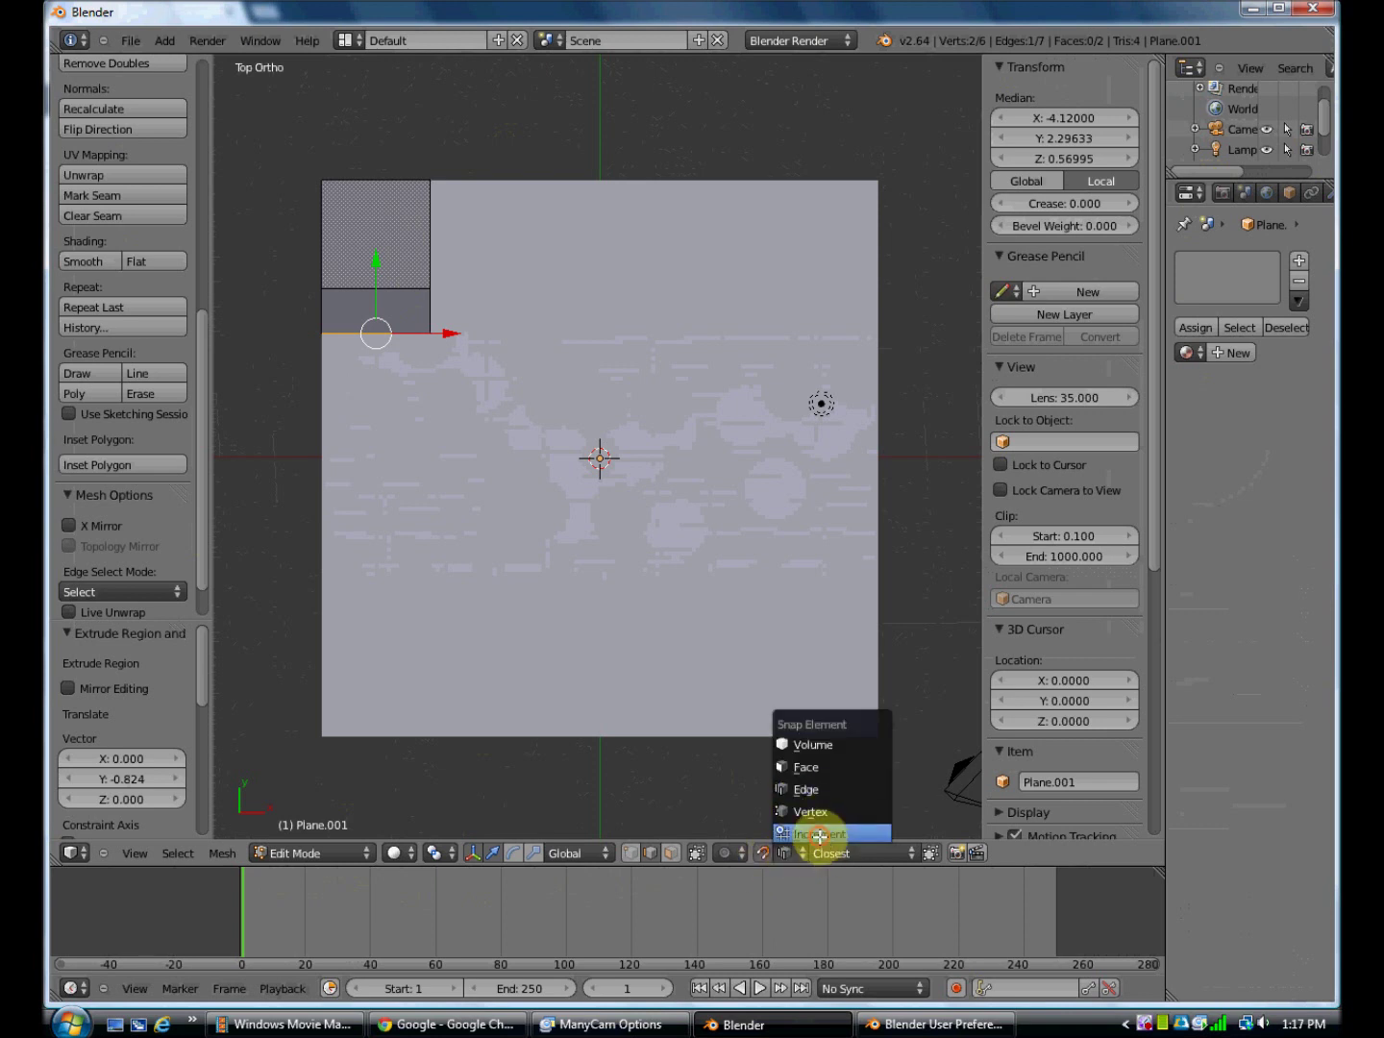
{"action": "left_click", "coordinate": [819, 834]}
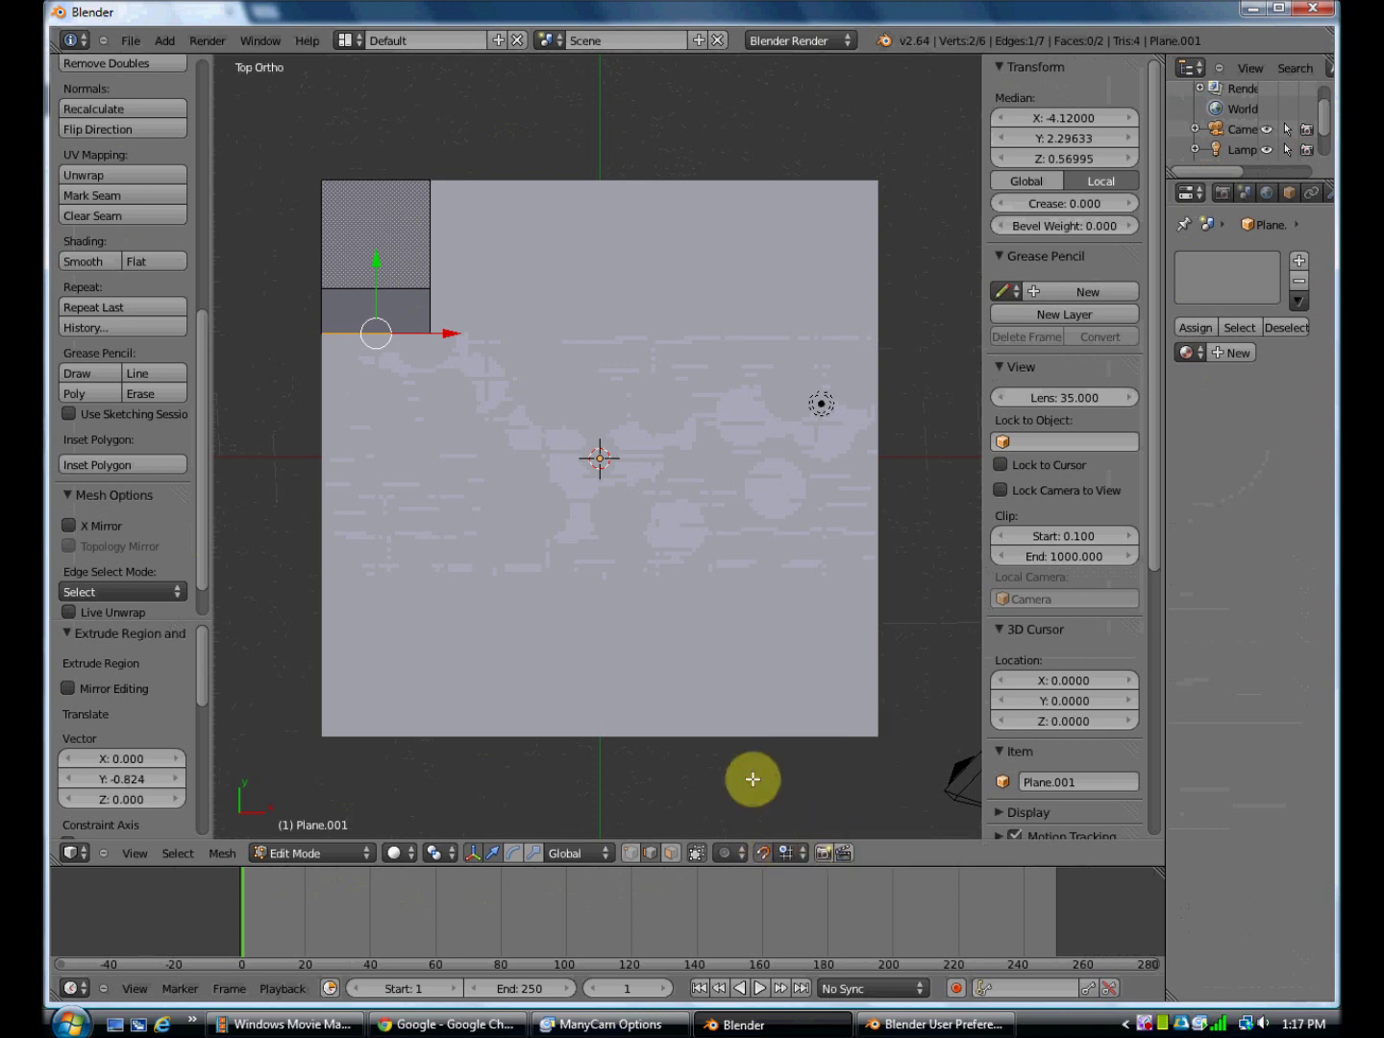
{"action": "right_click", "coordinate": [431, 233]}
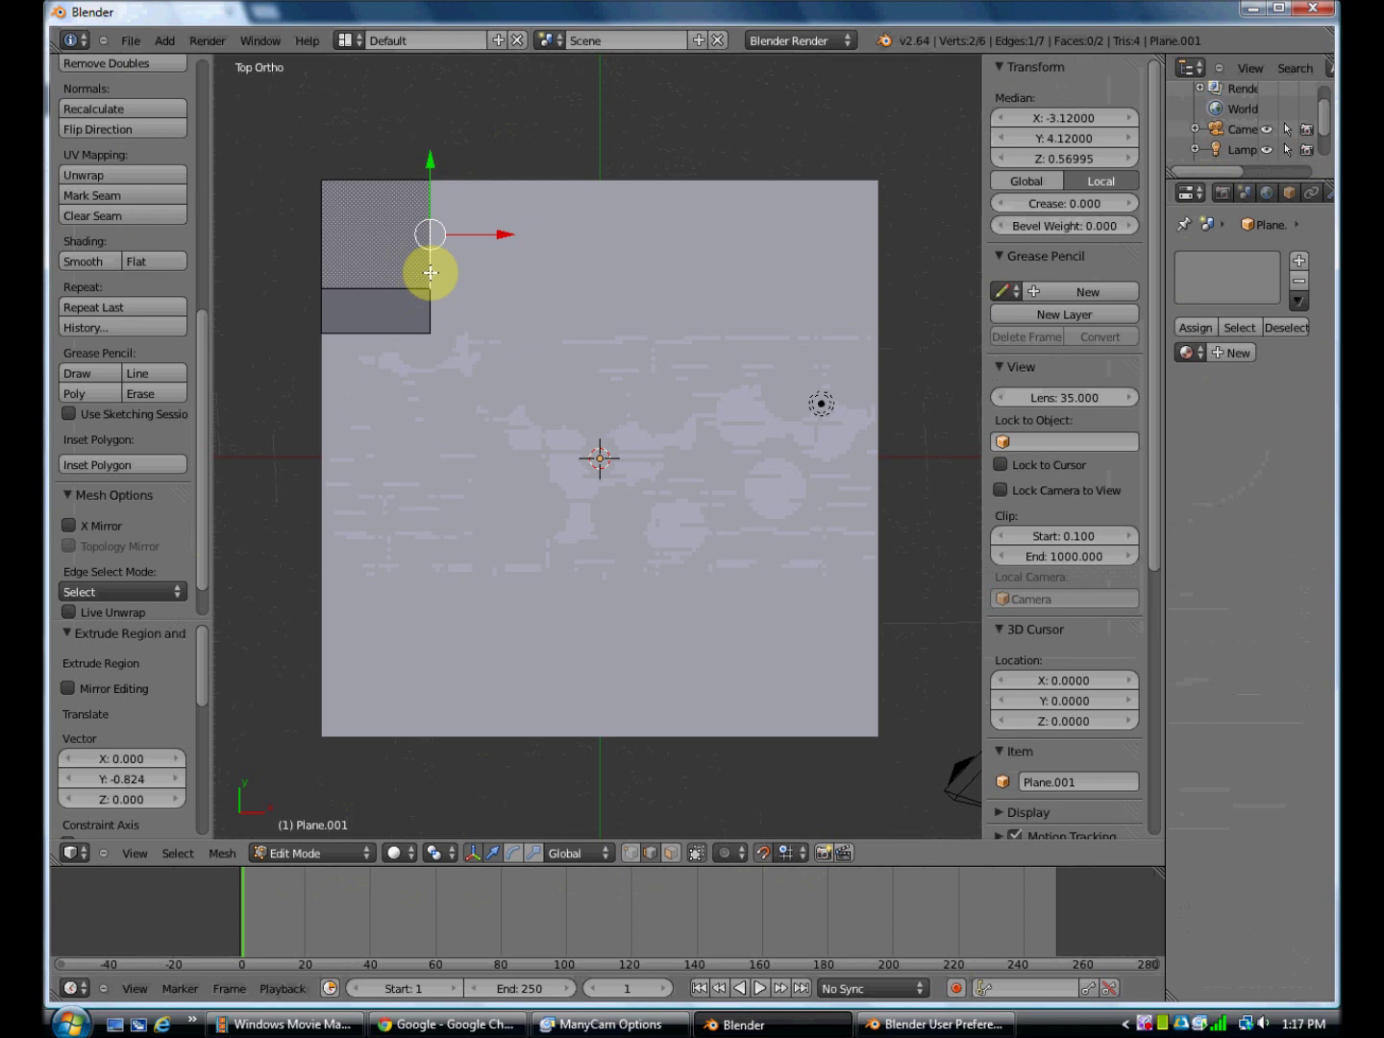
{"action": "key", "text": "g"}
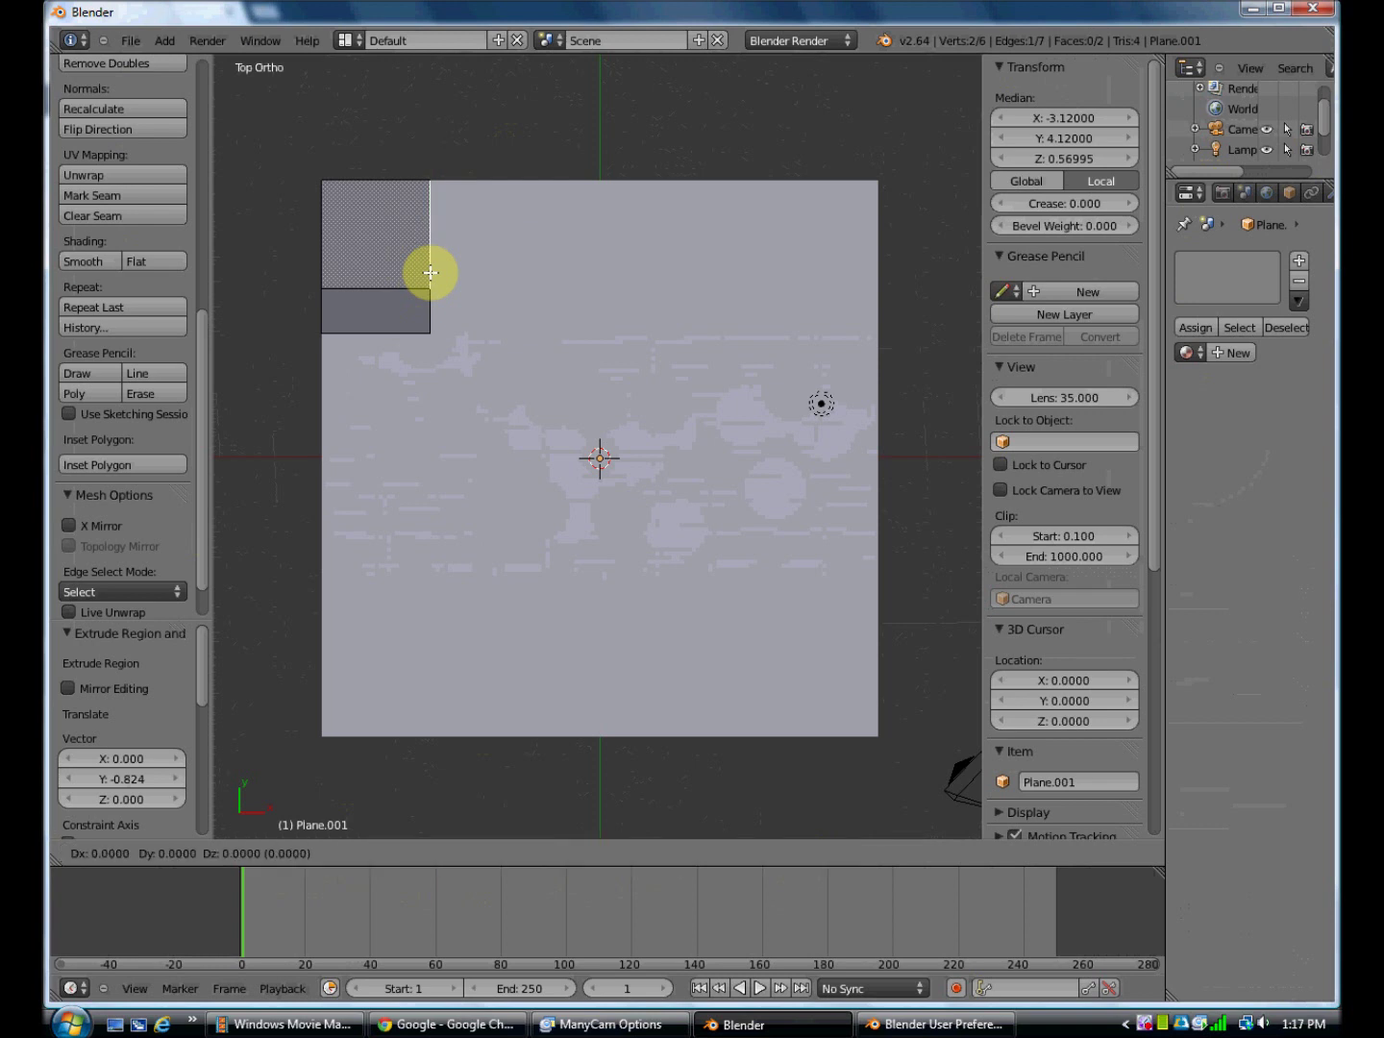
{"action": "key", "text": "x"}
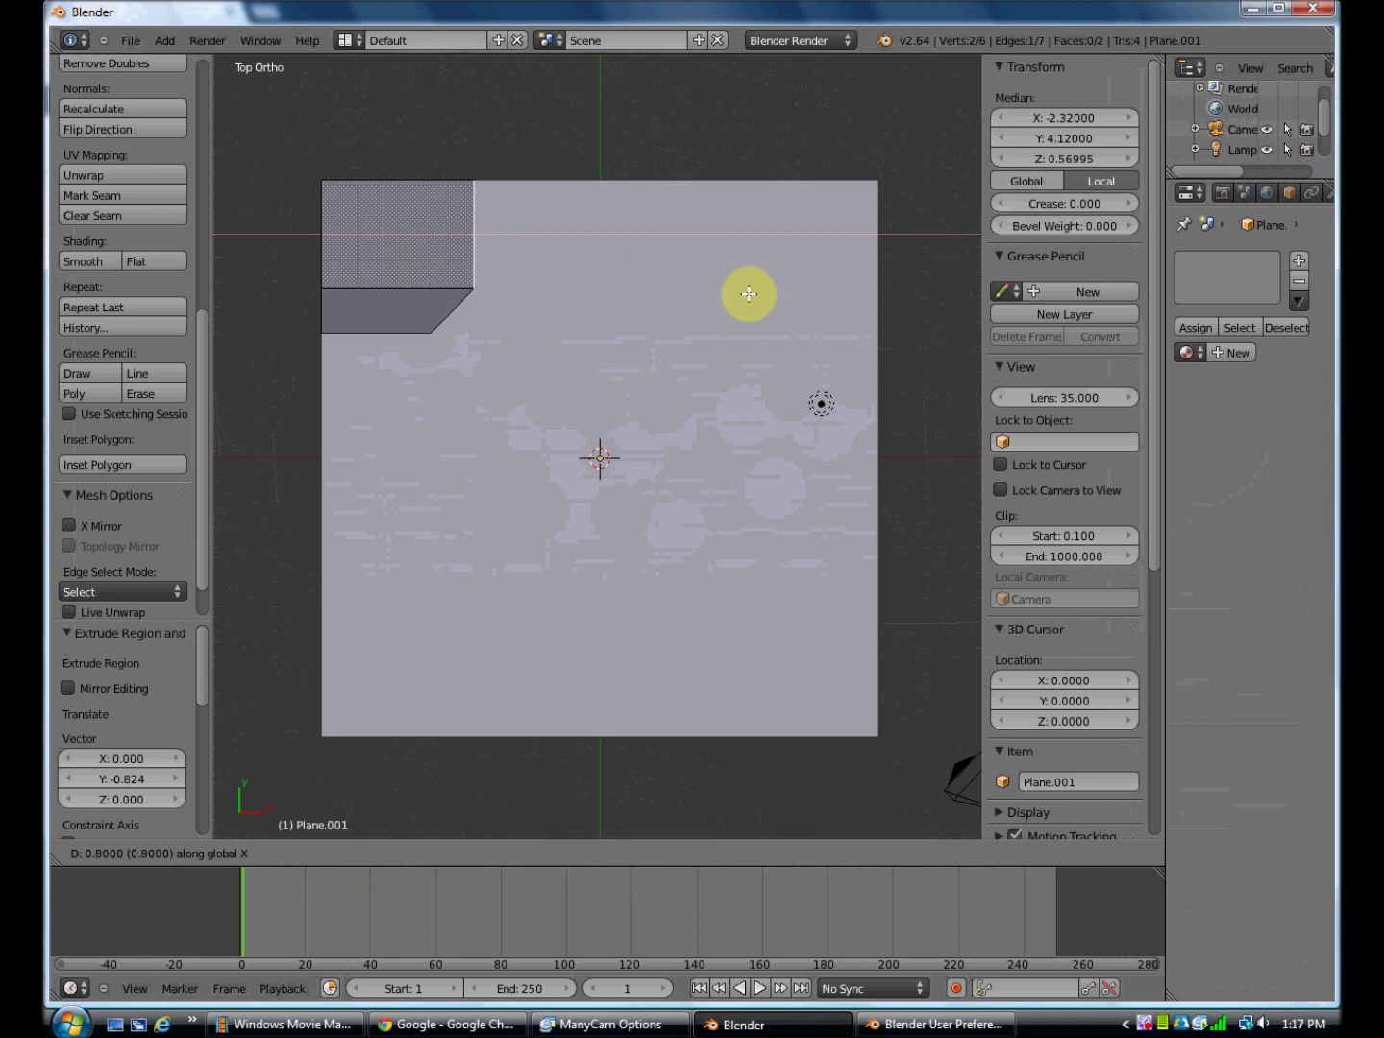
{"action": "left_click", "coordinate": [748, 293]}
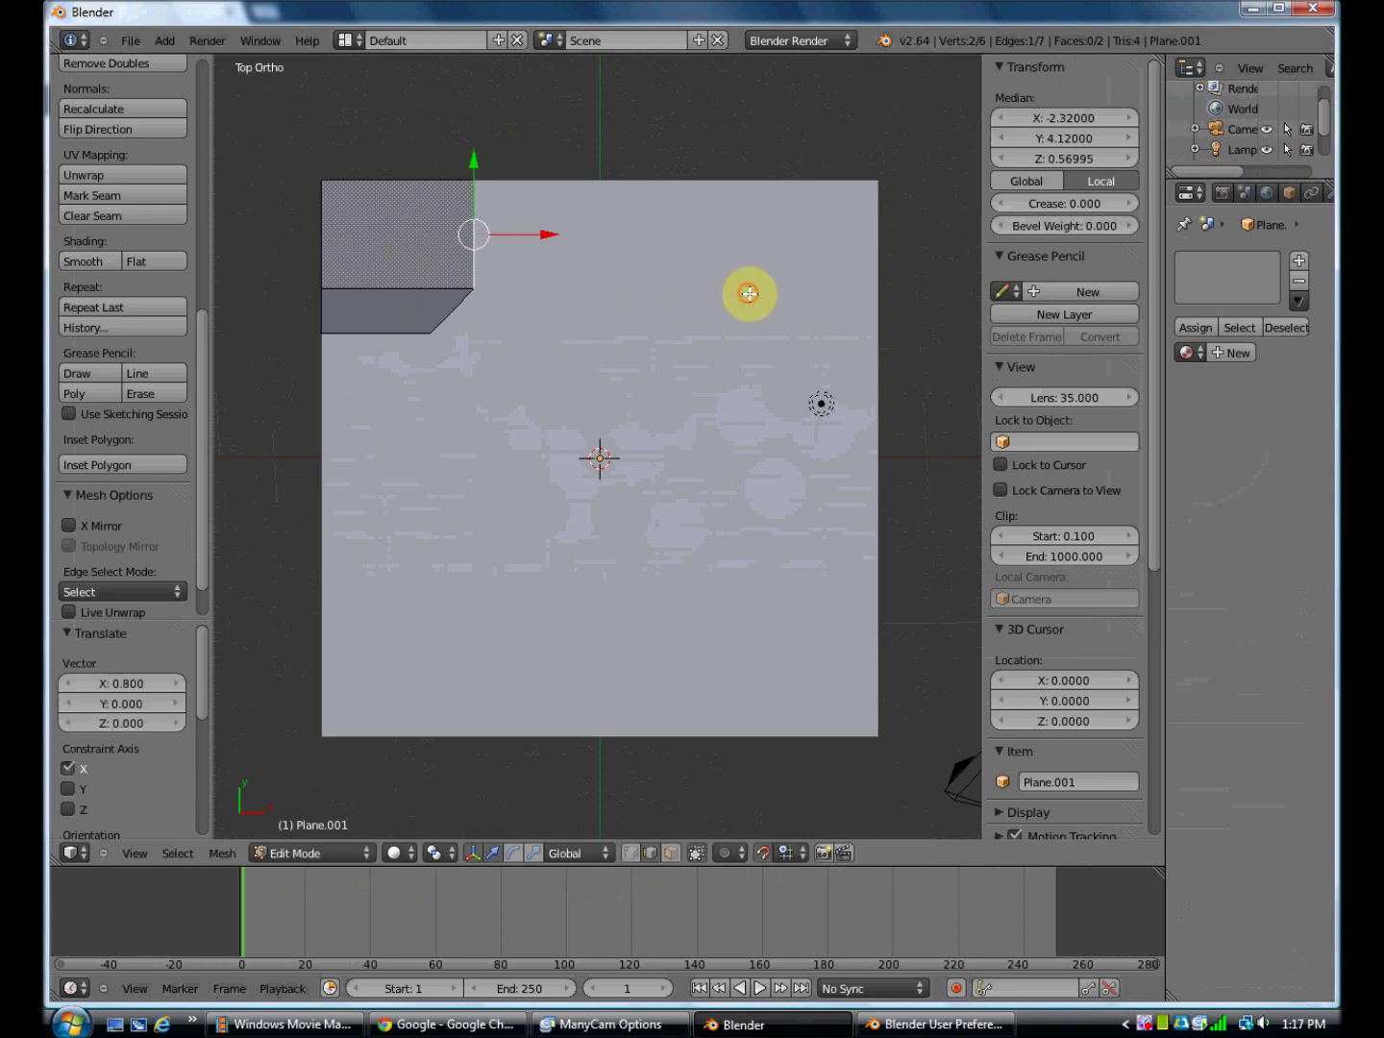
Shift the small plane's upper right edge a further 0.03 along X, to X -2.29
{"action": "scroll", "coordinate": [416, 387], "scroll_direction": "up", "scroll_amount": 3}
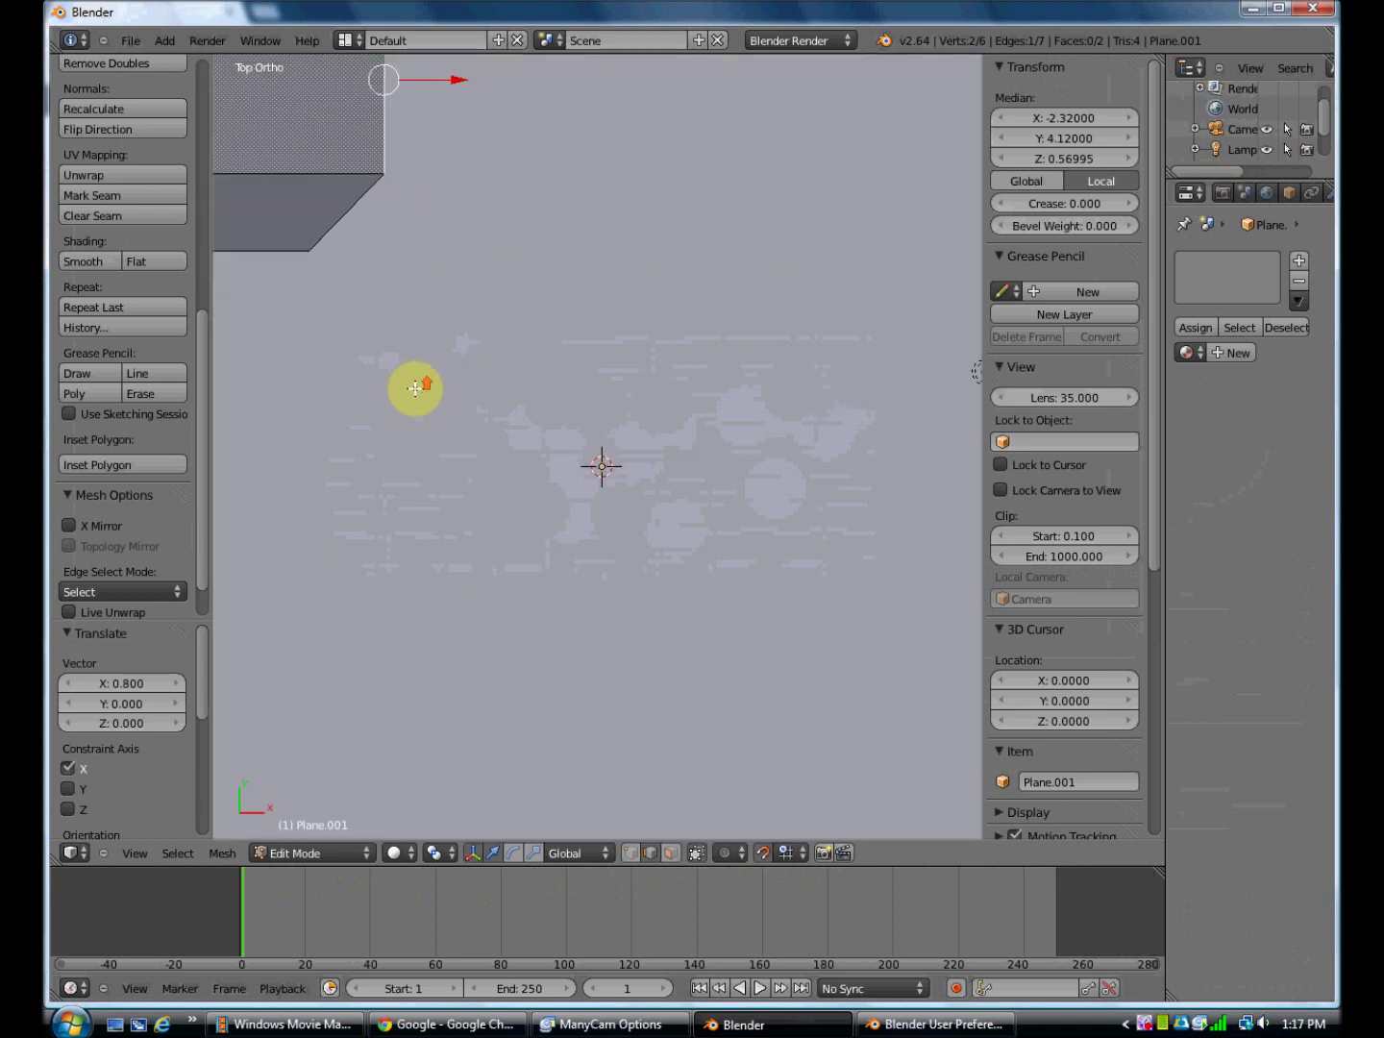
{"action": "middle_click_drag", "start_coordinate": [384, 300], "coordinate": [616, 529], "text": "shift"}
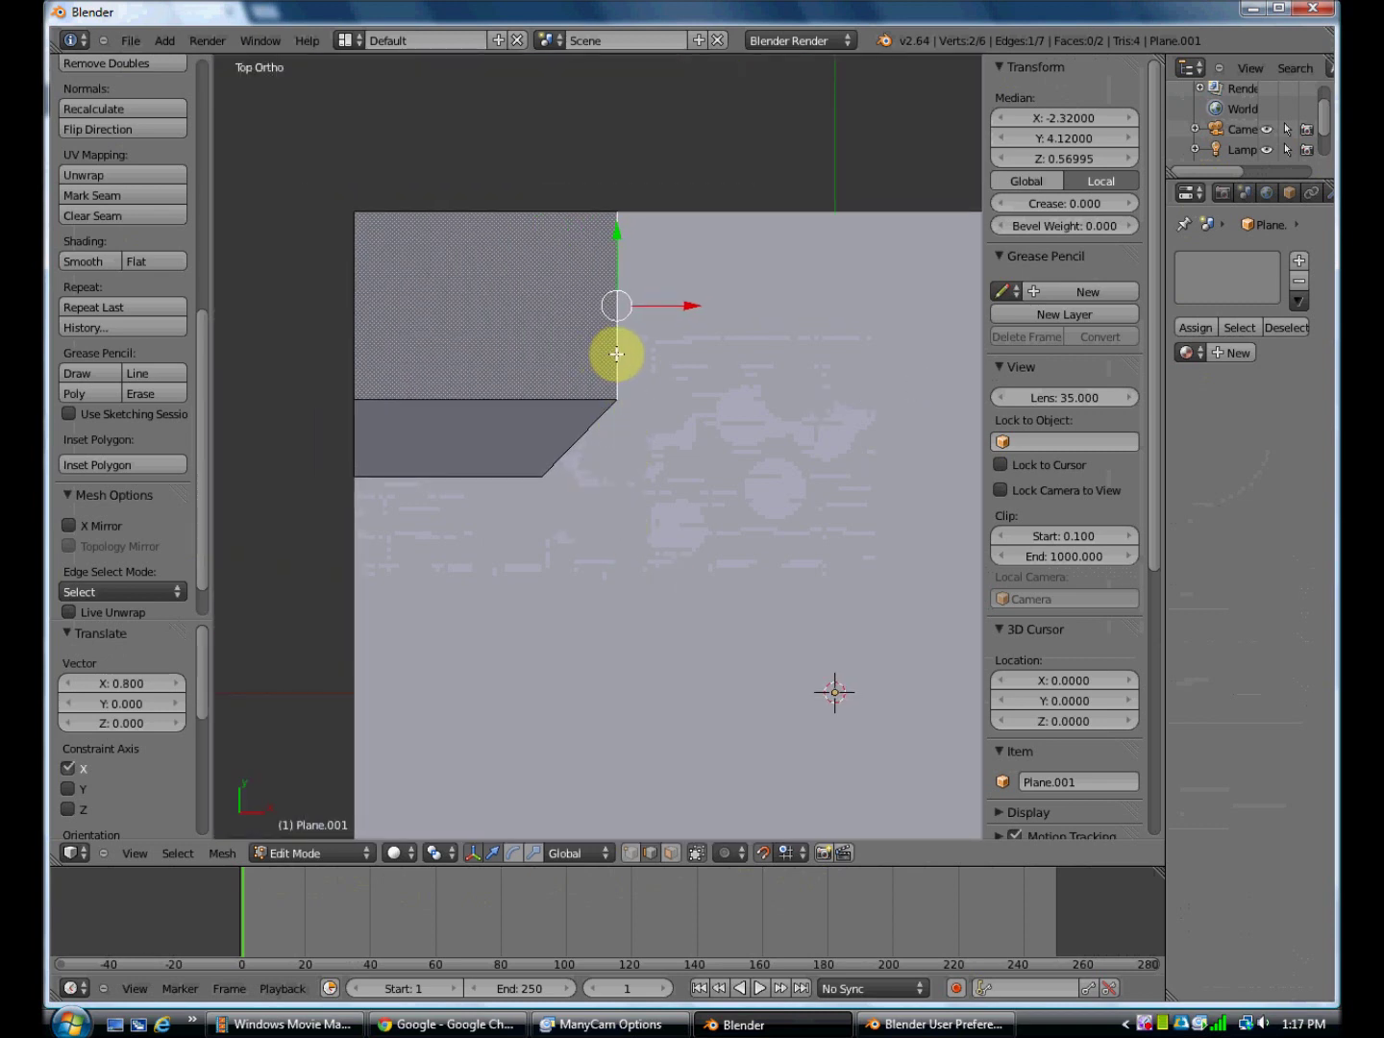
{"action": "middle_click_drag", "start_coordinate": [662, 430], "coordinate": [457, 187], "text": "shift"}
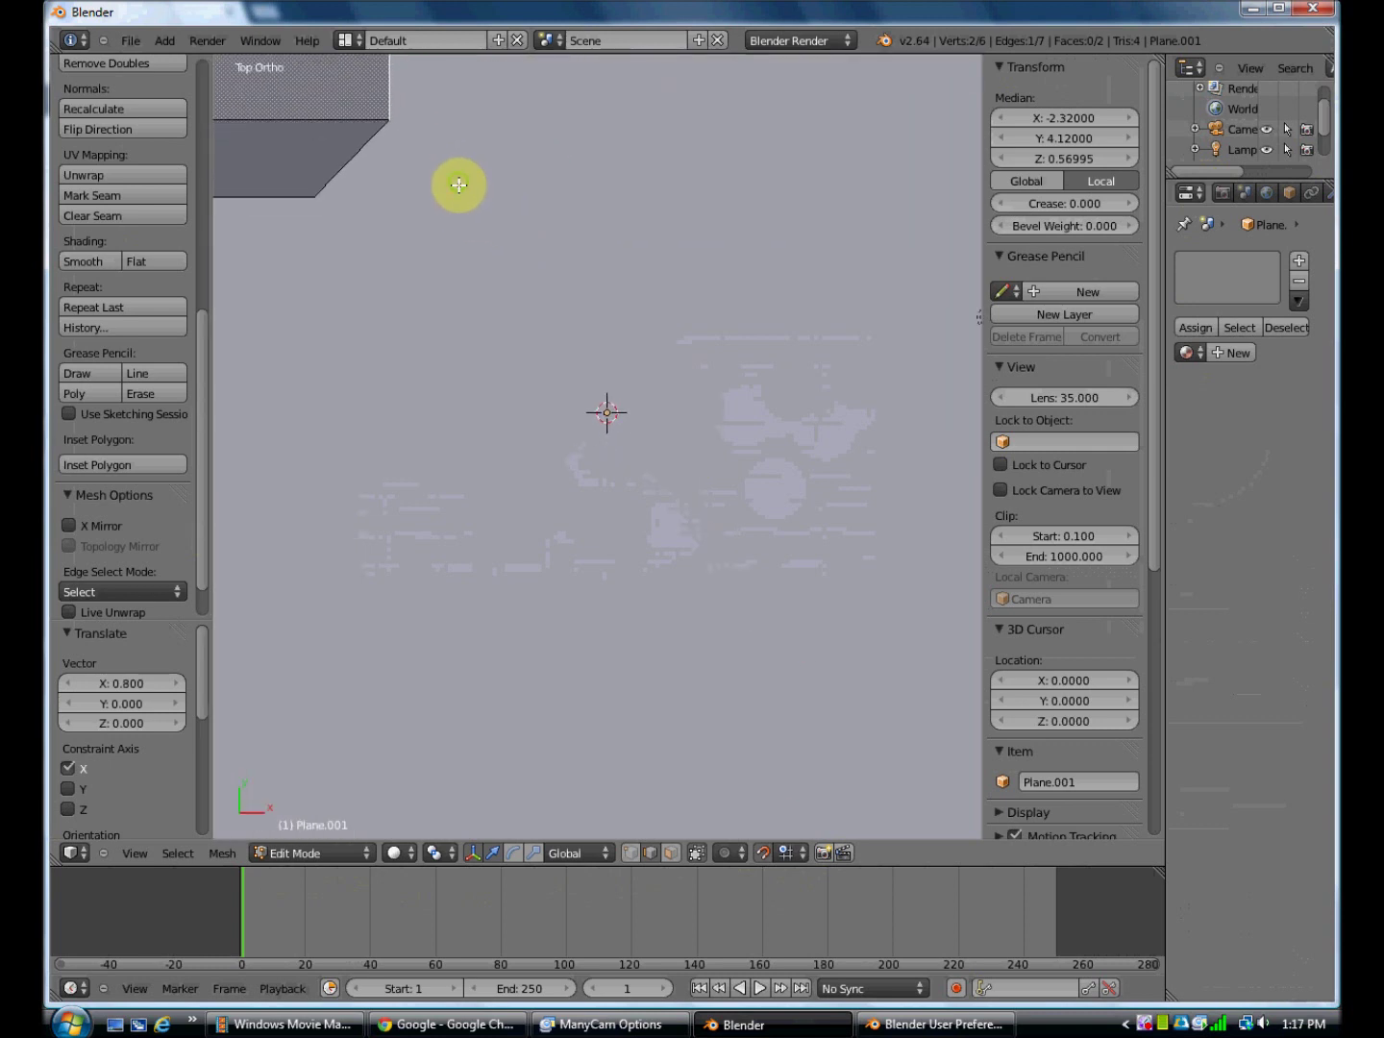
{"action": "middle_click_drag", "start_coordinate": [420, 169], "coordinate": [622, 428], "text": "shift"}
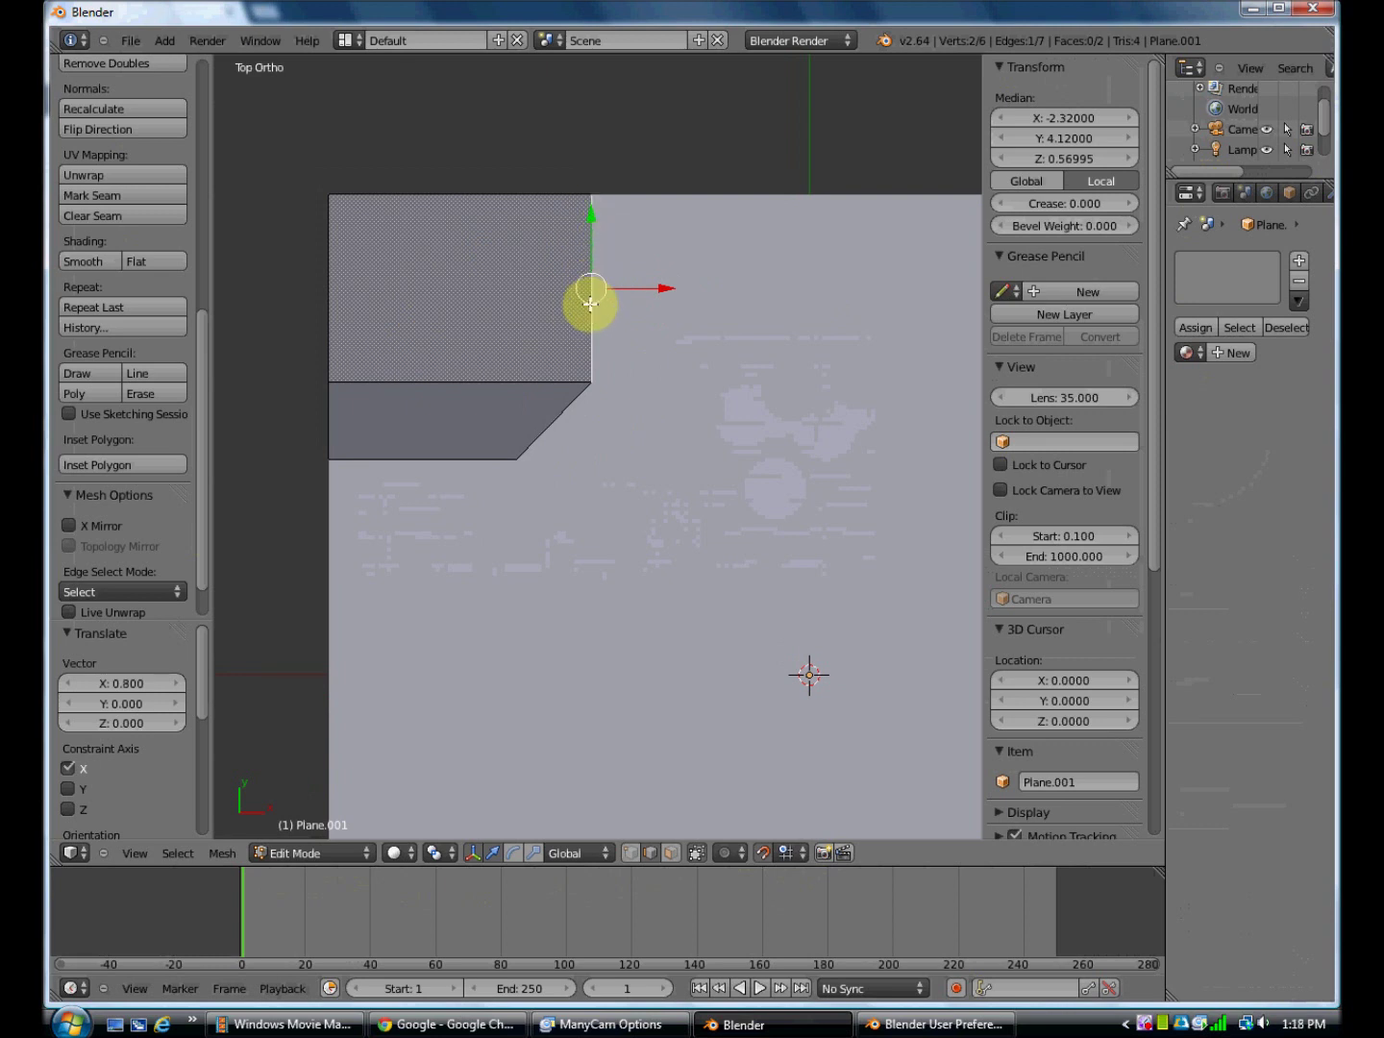
{"action": "key", "text": "g"}
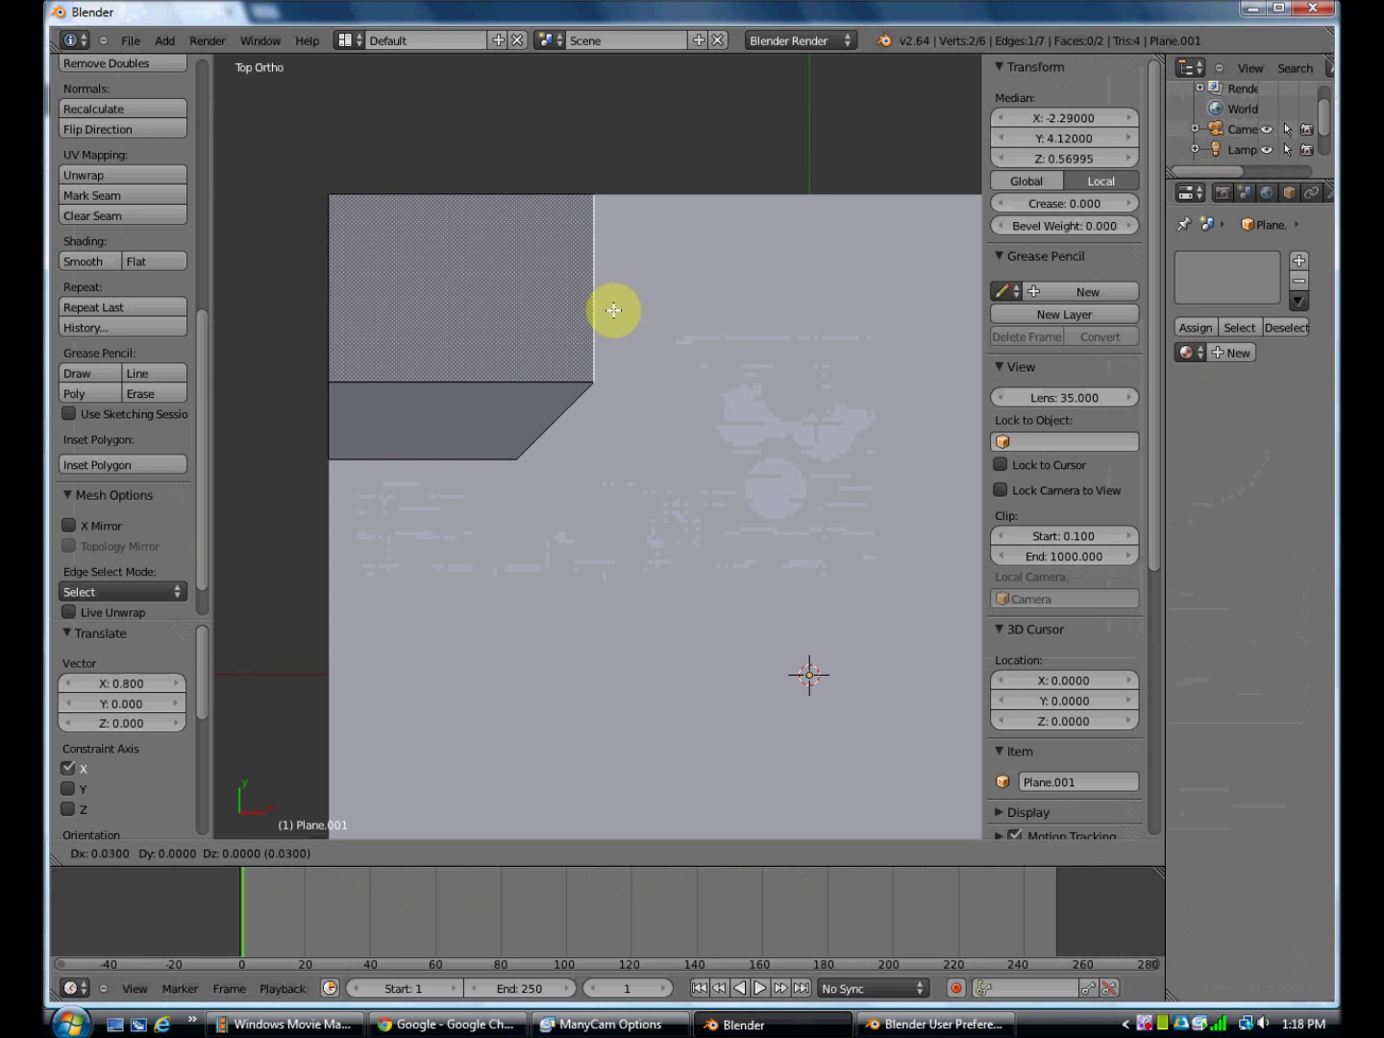
{"action": "left_click", "coordinate": [613, 309]}
{"action": "key", "text": "x"}
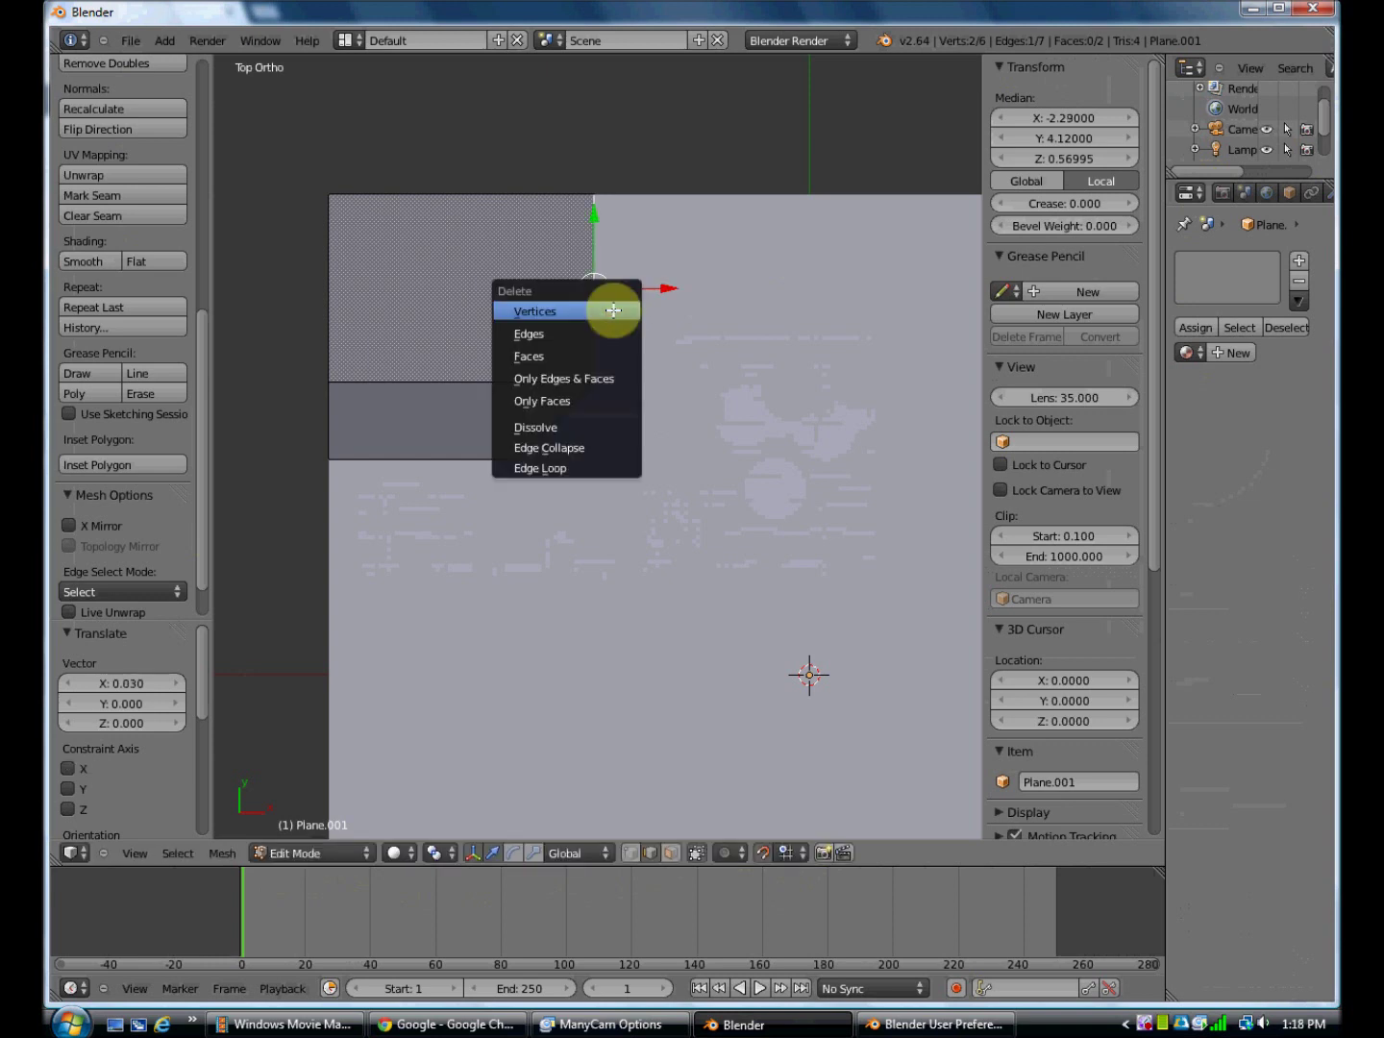
{"action": "left_click", "coordinate": [616, 184]}
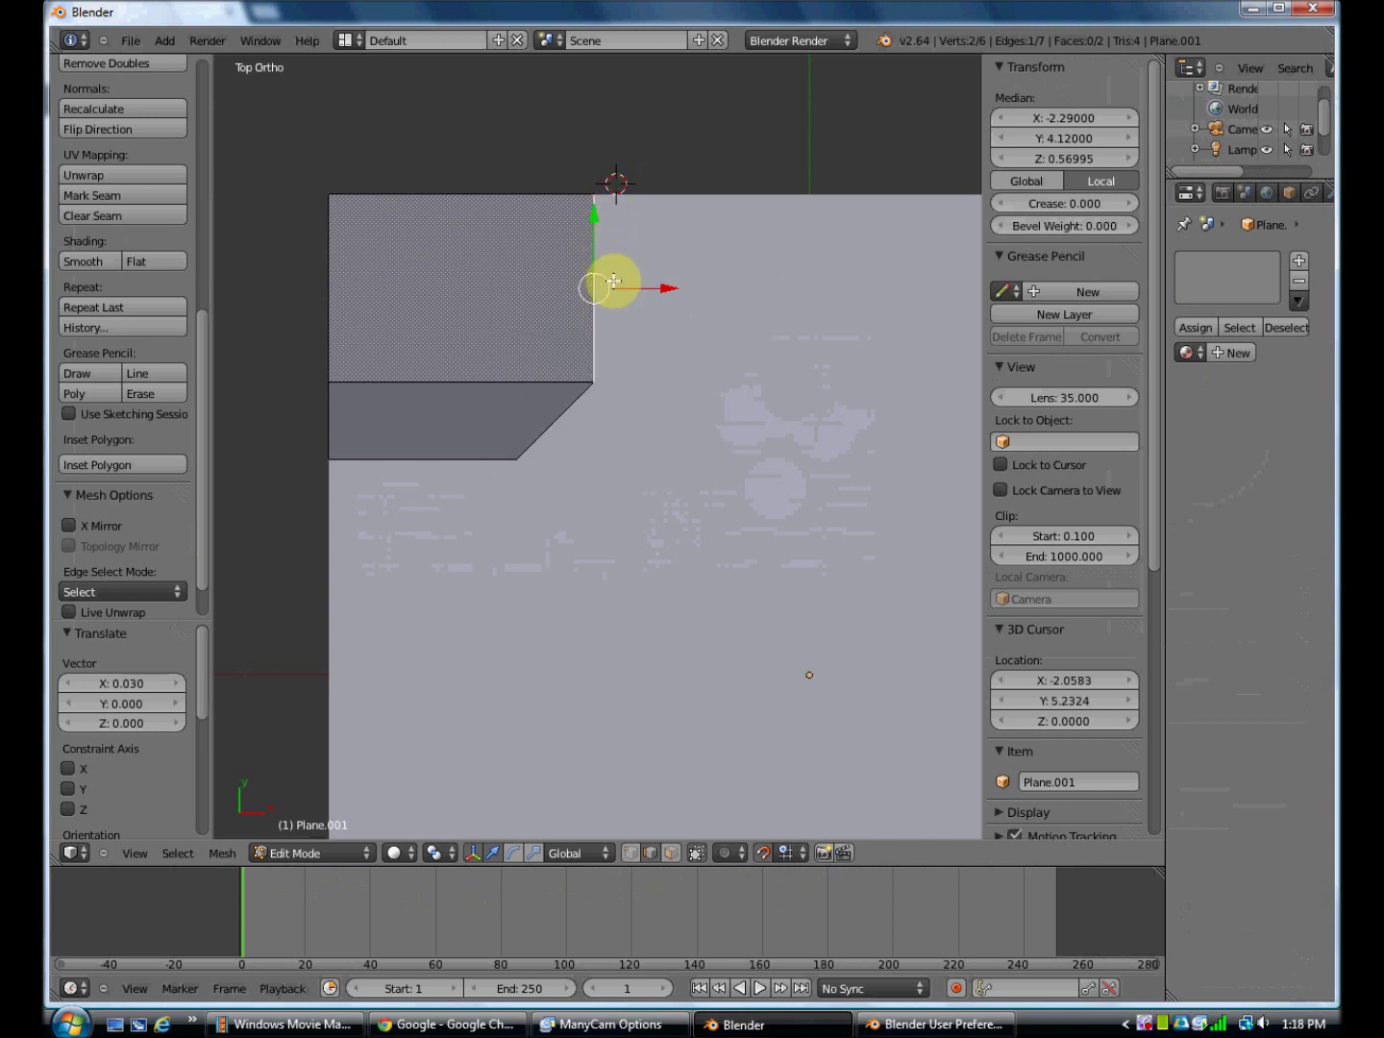
{"action": "key", "text": "g"}
{"action": "key", "text": "x"}
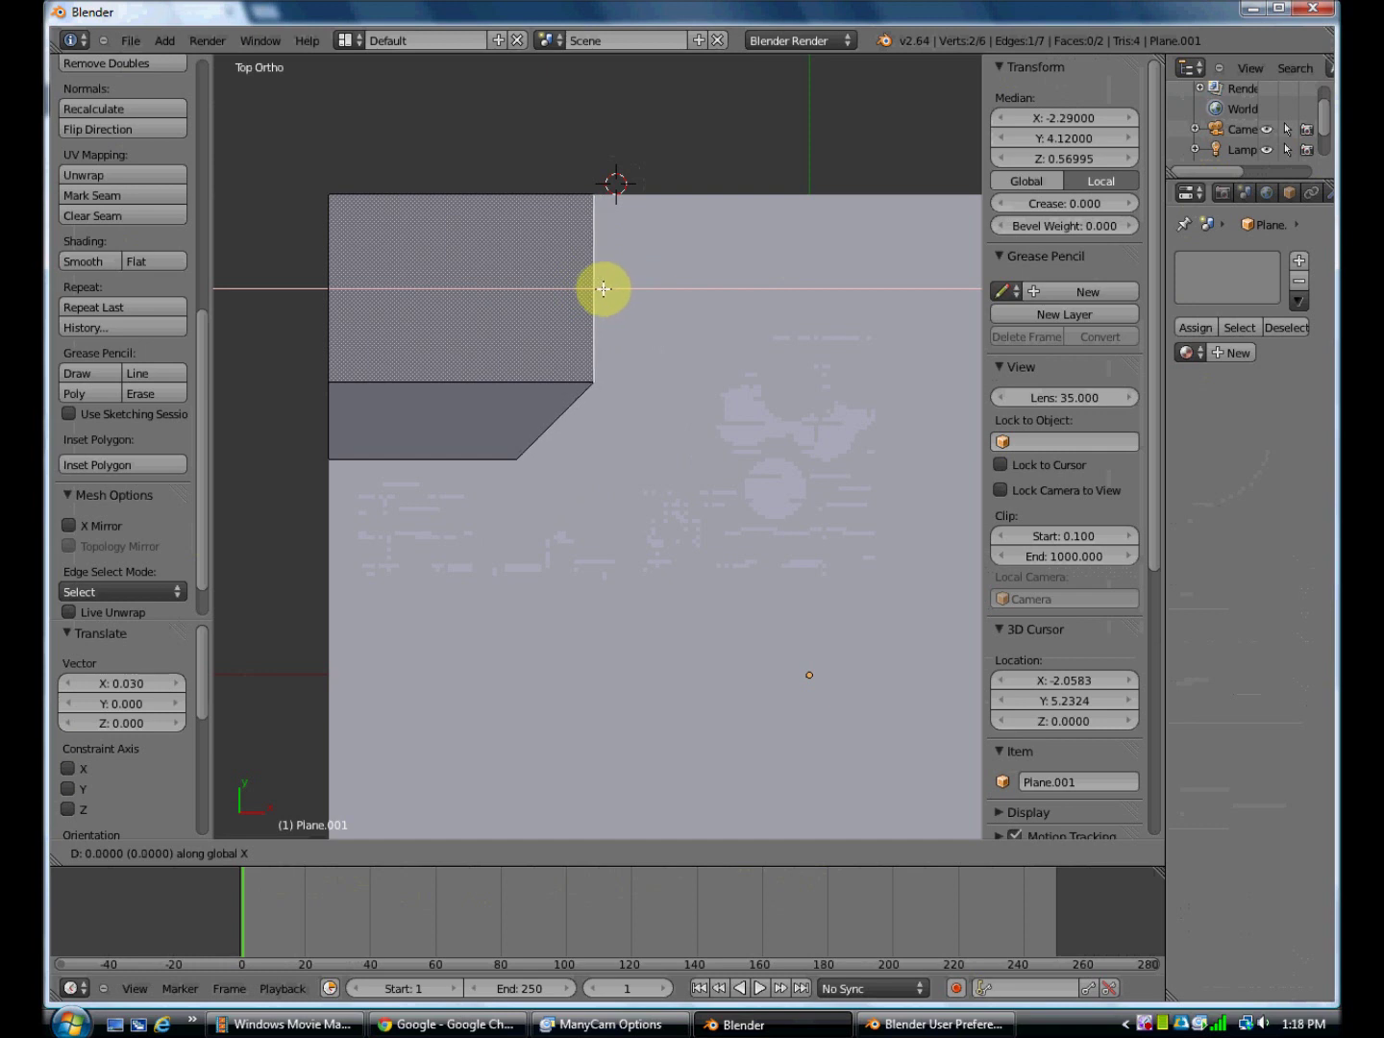
{"action": "left_click", "coordinate": [602, 289]}
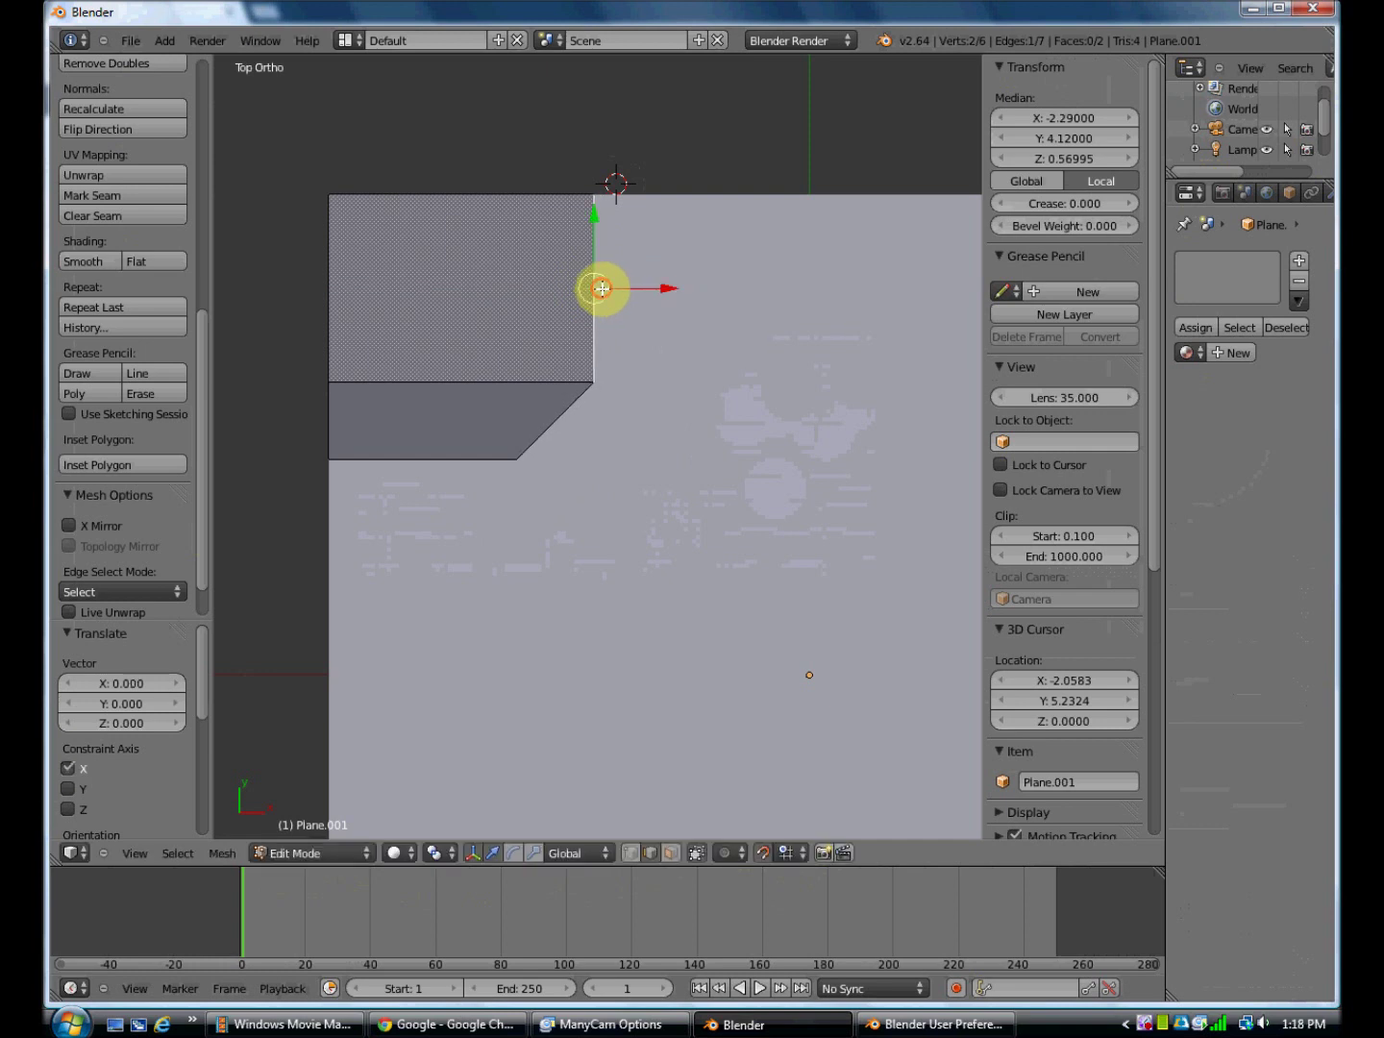
Examine the extended small plane's shape against the whole large plane
{"action": "scroll", "coordinate": [630, 443], "scroll_direction": "down", "scroll_amount": 3}
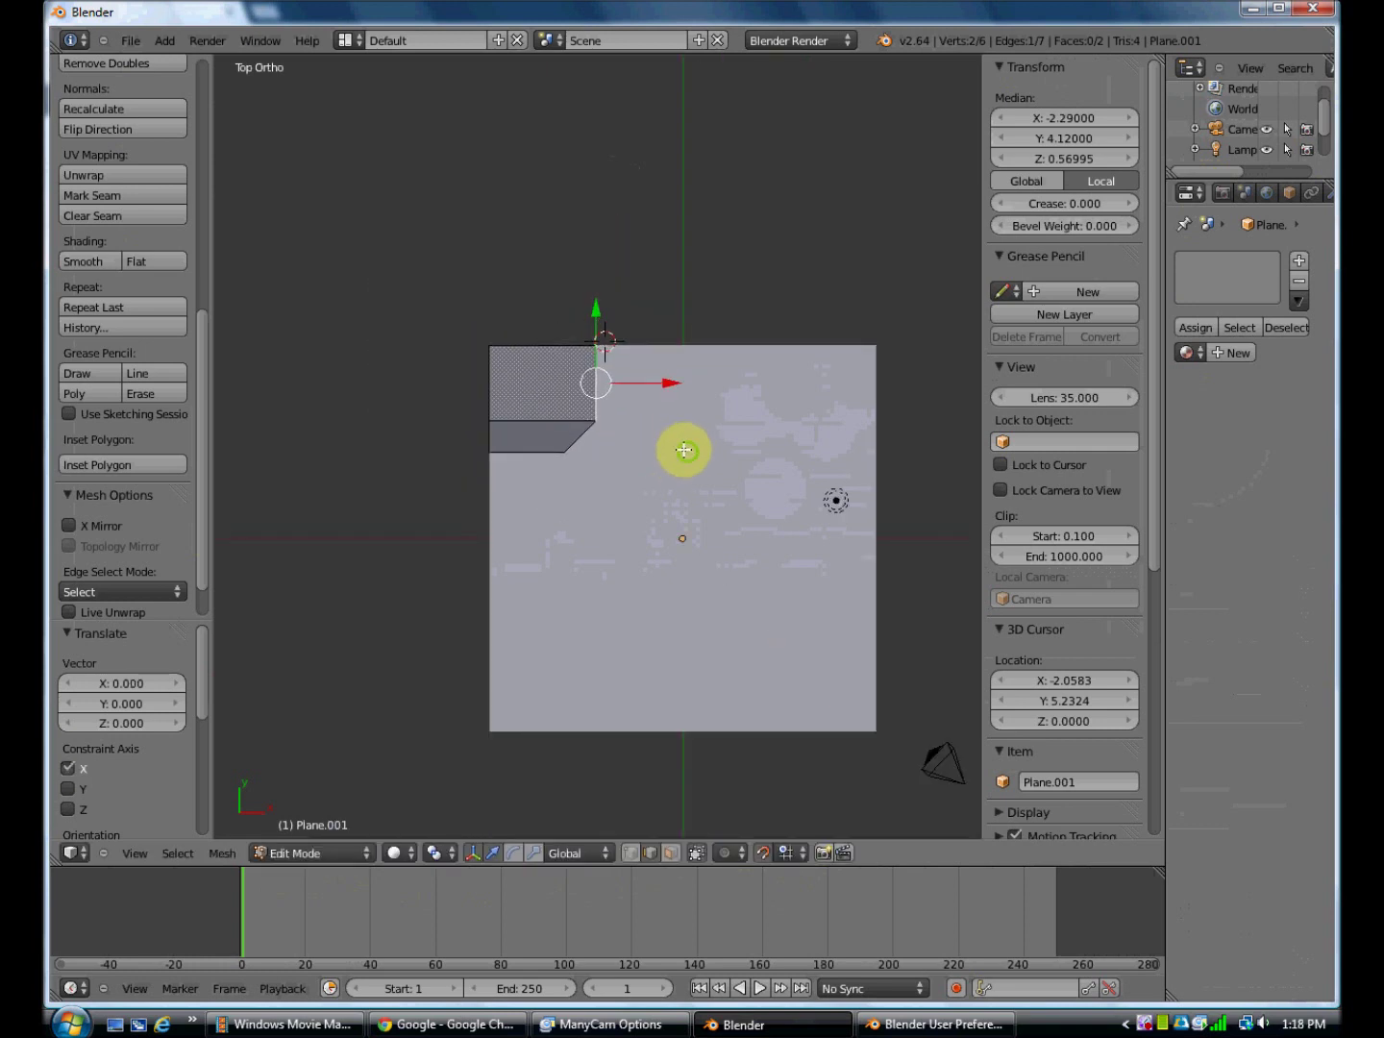
{"action": "middle_click_drag", "start_coordinate": [680, 450], "coordinate": [607, 384], "text": "shift"}
{"action": "scroll", "coordinate": [611, 389], "scroll_direction": "up", "scroll_amount": 2}
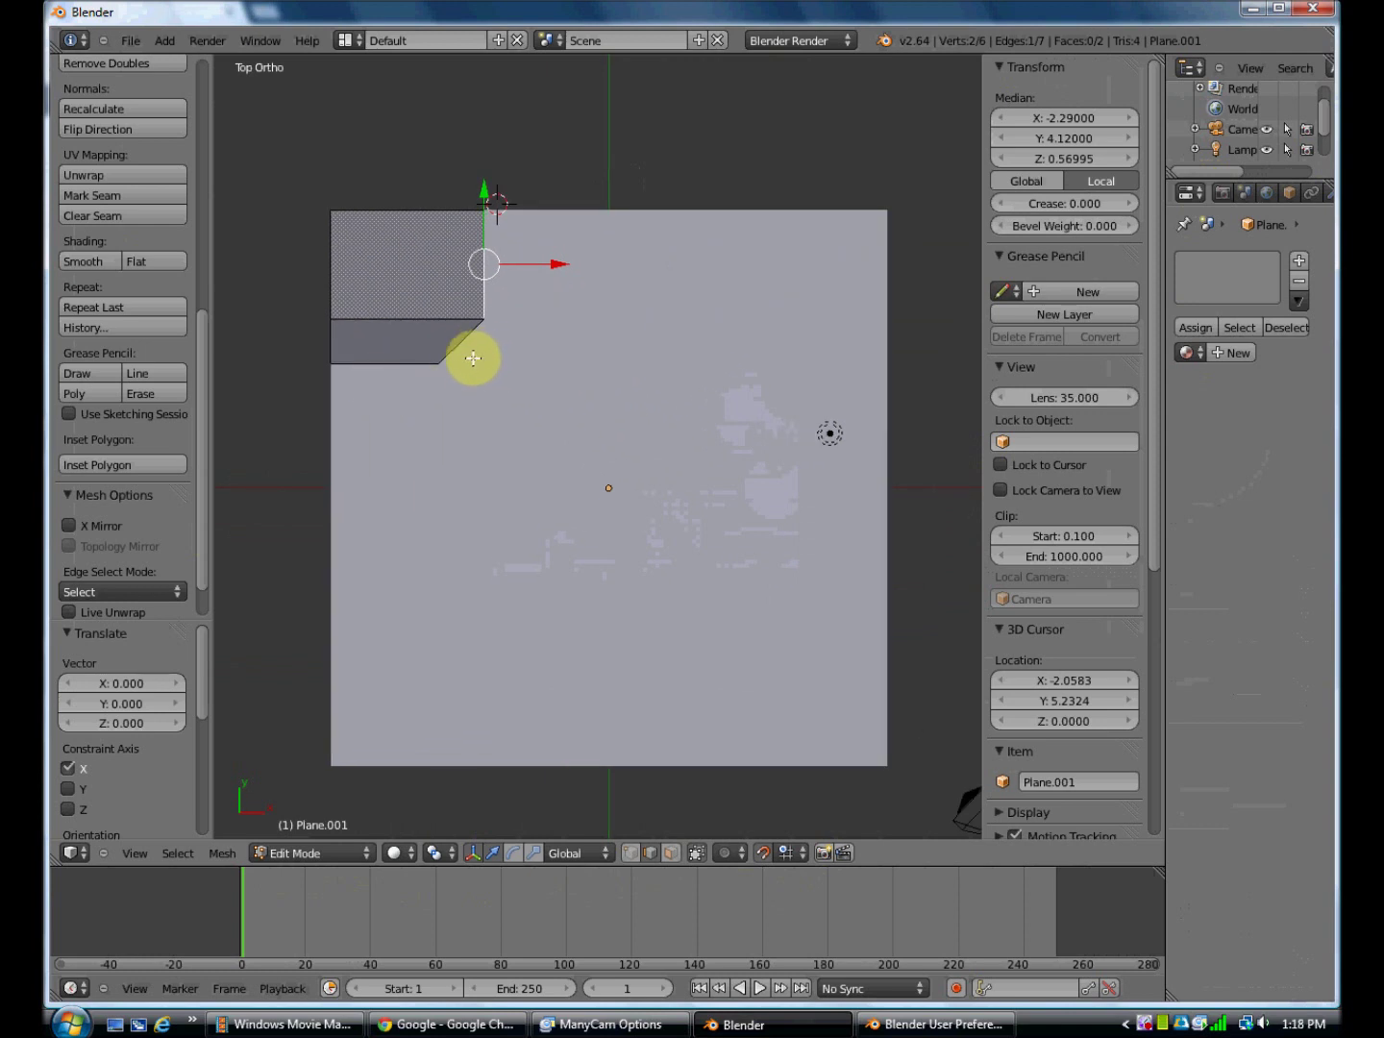
{"action": "scroll", "coordinate": [476, 361], "scroll_direction": "up", "scroll_amount": 2}
{"action": "scroll", "coordinate": [474, 364], "scroll_direction": "down", "scroll_amount": 1}
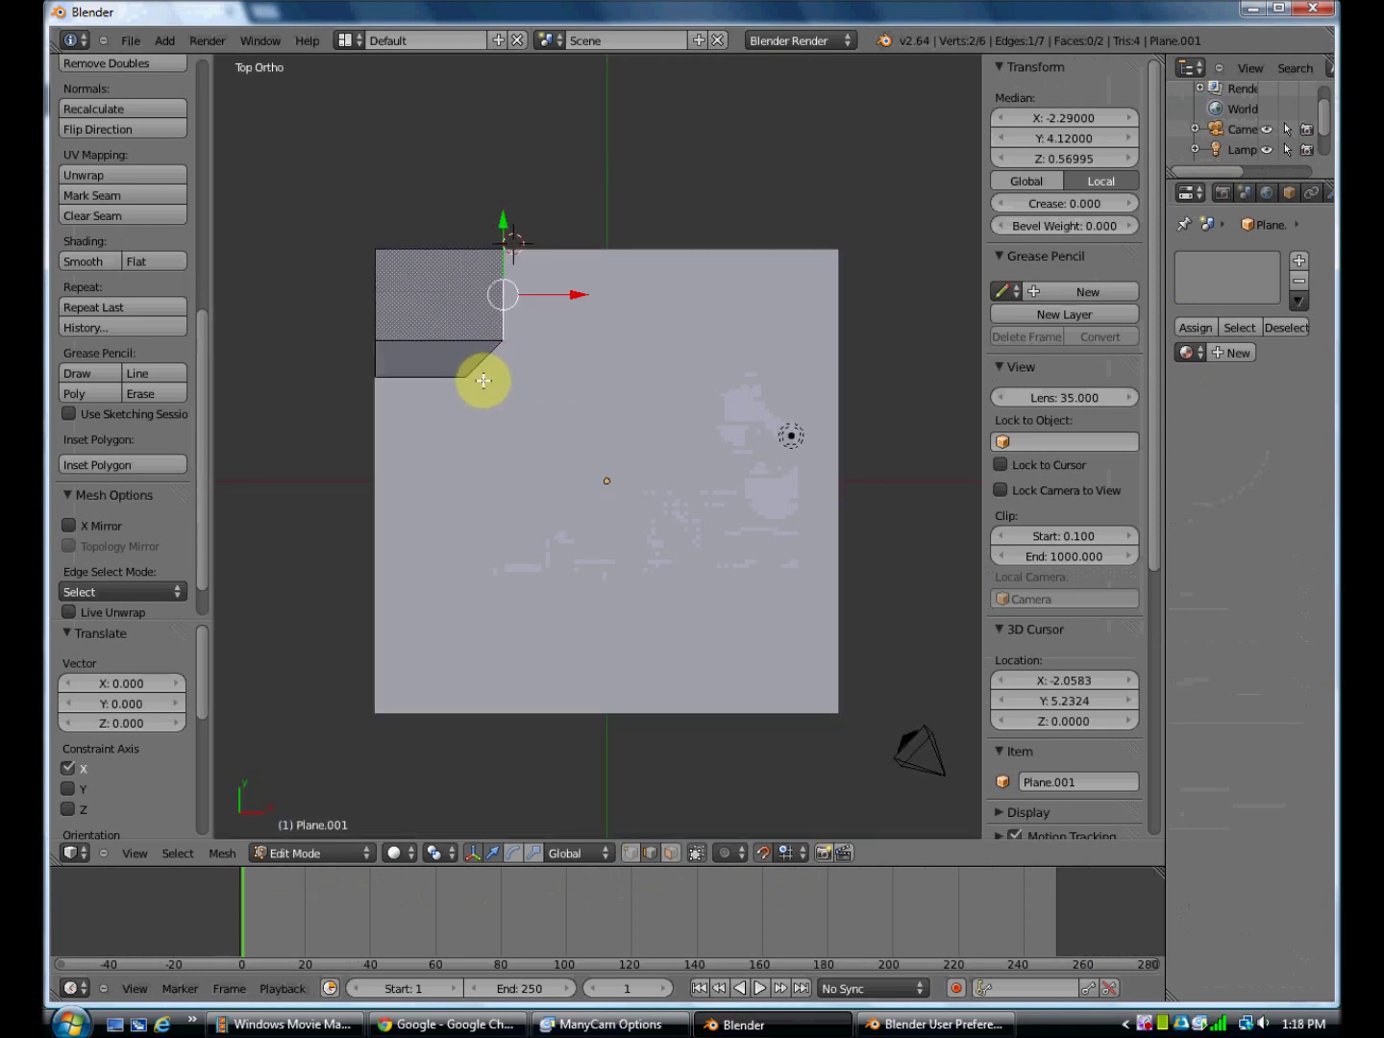
{"action": "scroll", "coordinate": [523, 382], "scroll_direction": "up", "scroll_amount": 1}
{"action": "scroll", "coordinate": [523, 383], "scroll_direction": "down", "scroll_amount": 1}
{"action": "scroll", "coordinate": [523, 383], "scroll_direction": "up", "scroll_amount": 1}
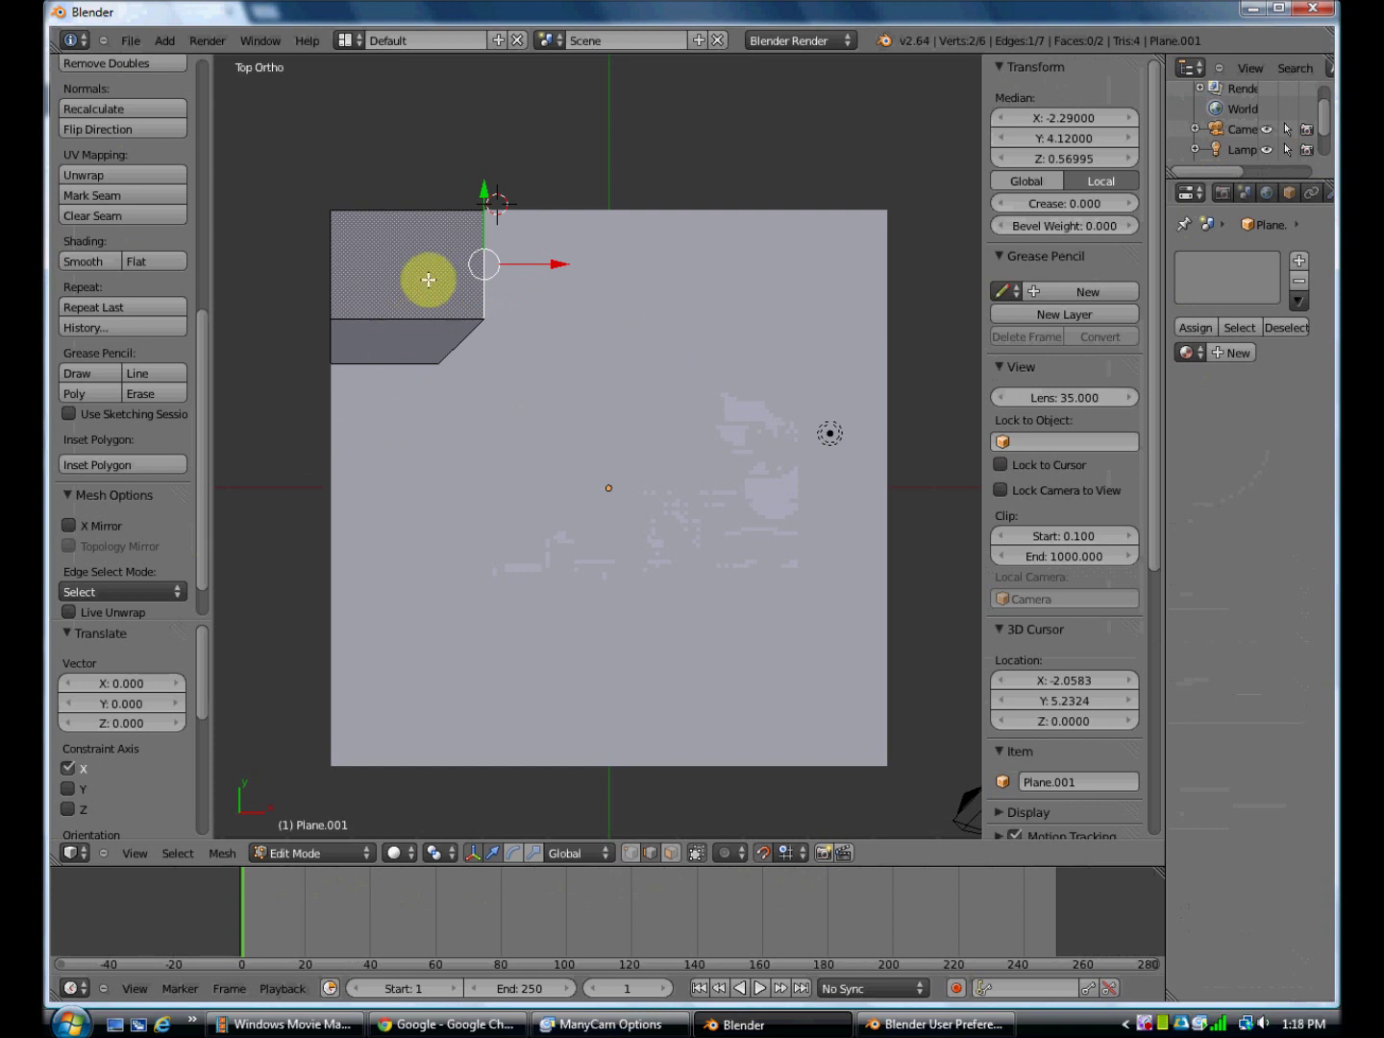
Select both faces of the small plane using face selection and return to Object Mode
{"action": "left_click", "coordinate": [671, 852]}
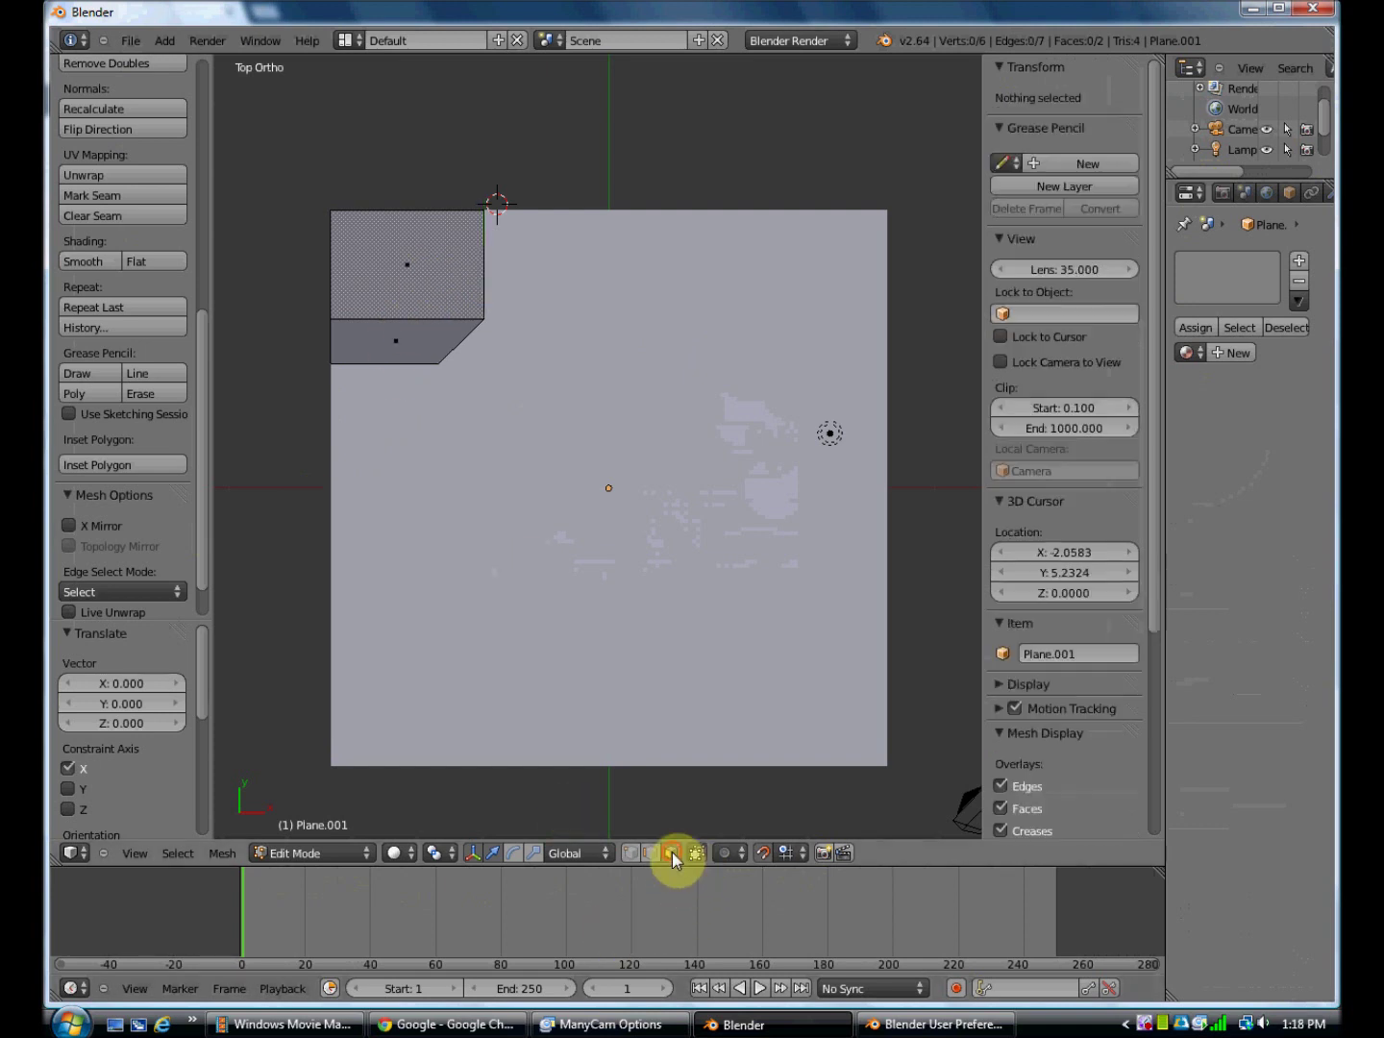
{"action": "right_click", "coordinate": [375, 306]}
{"action": "right_click", "coordinate": [399, 339], "text": "shift"}
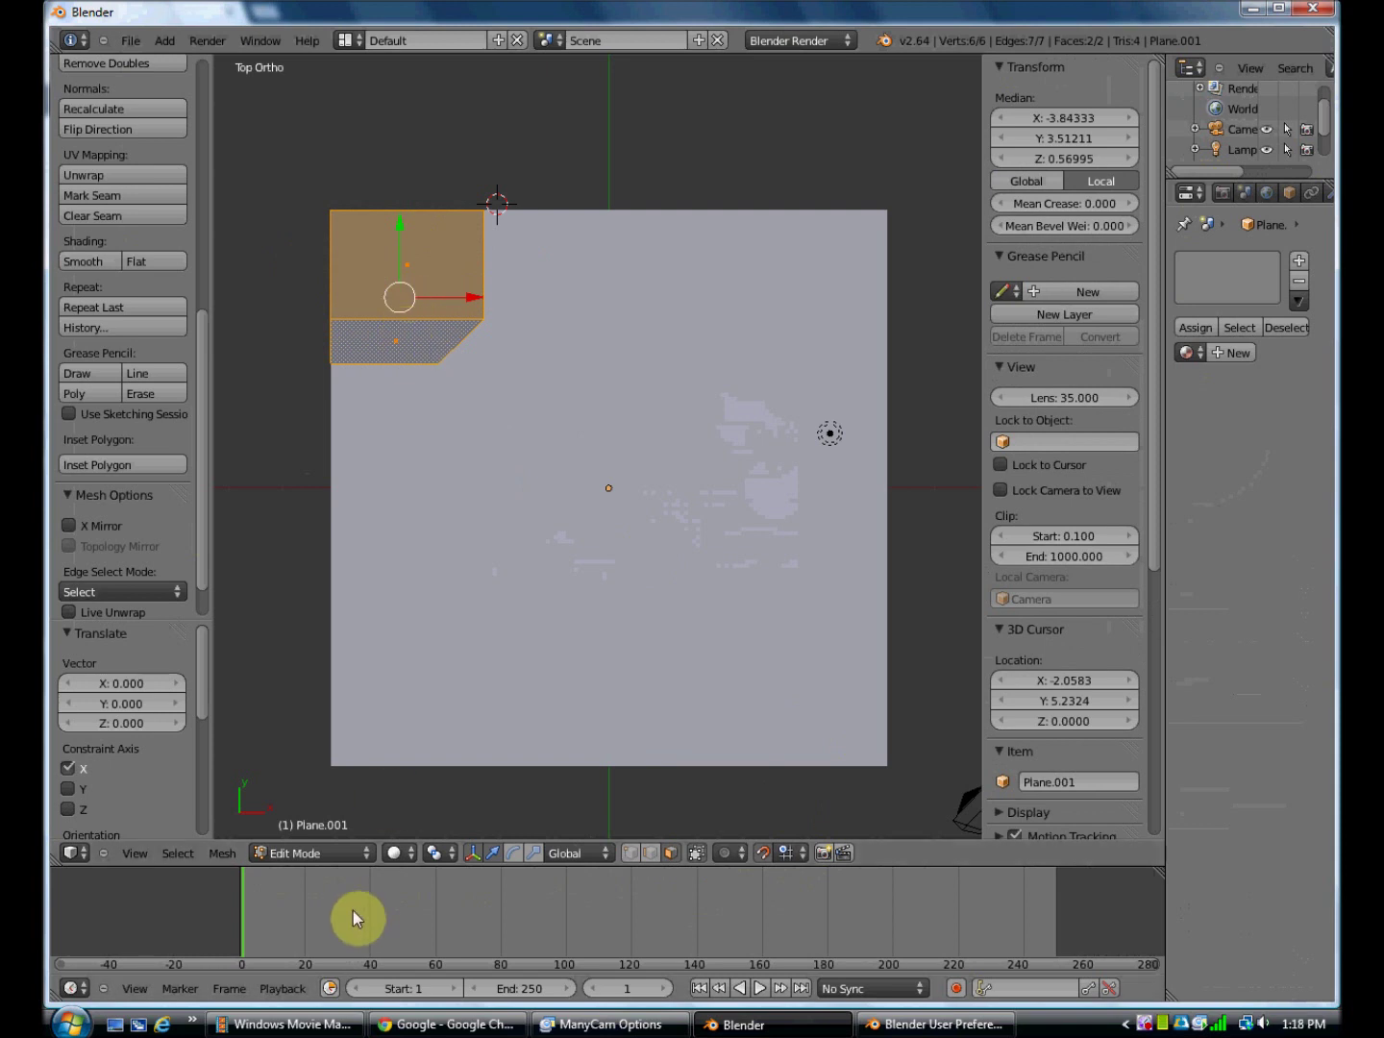
{"action": "left_click", "coordinate": [328, 852]}
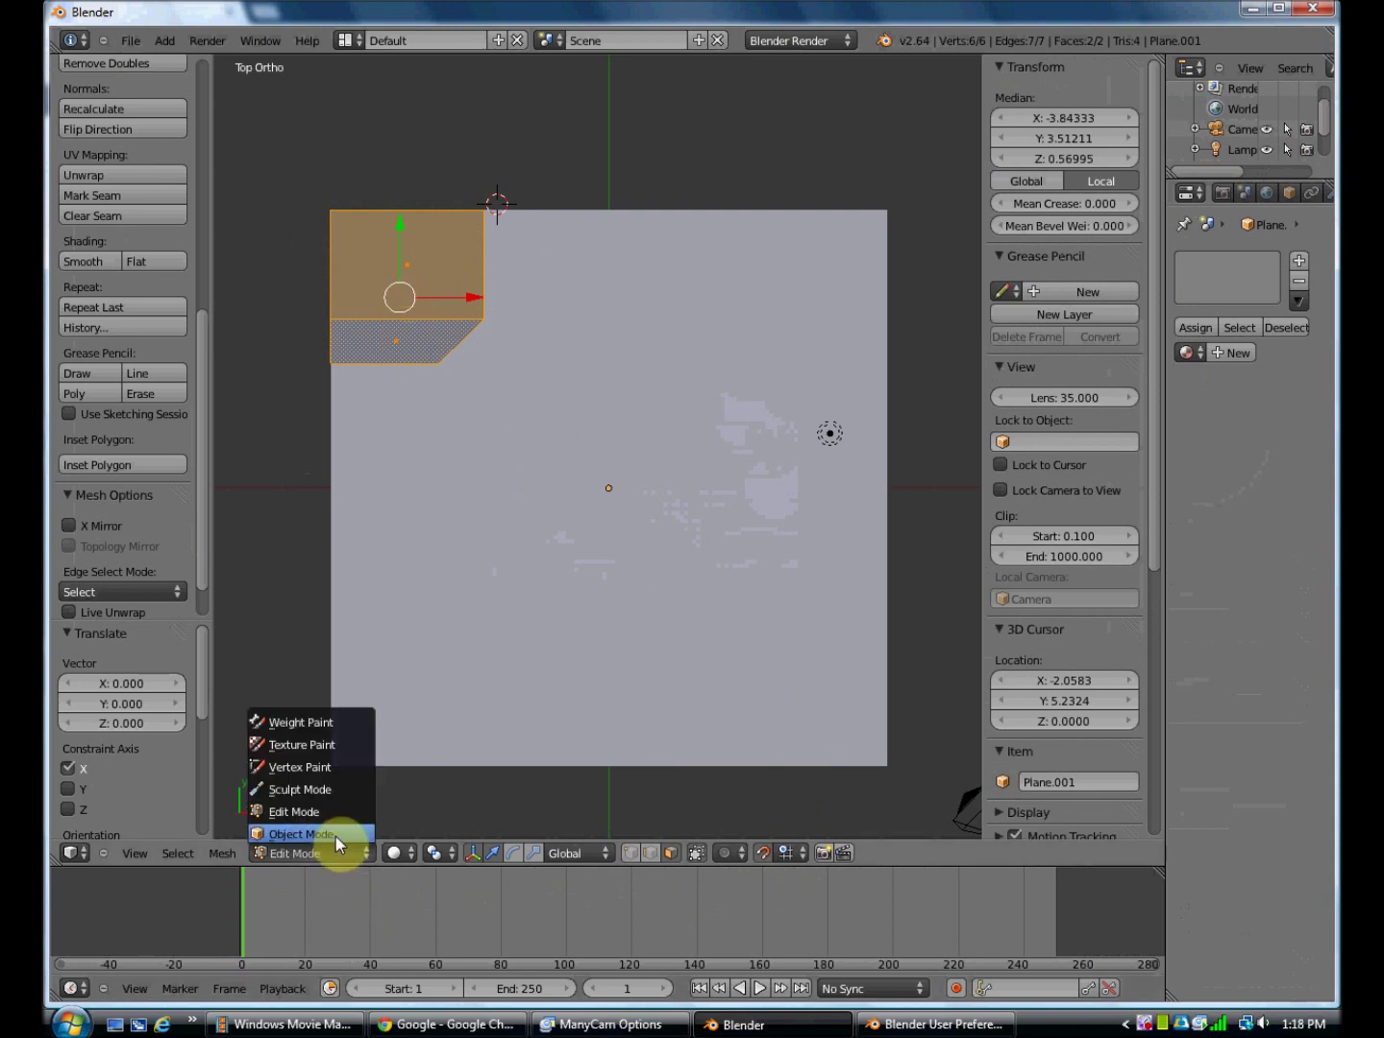
{"action": "left_click", "coordinate": [335, 834]}
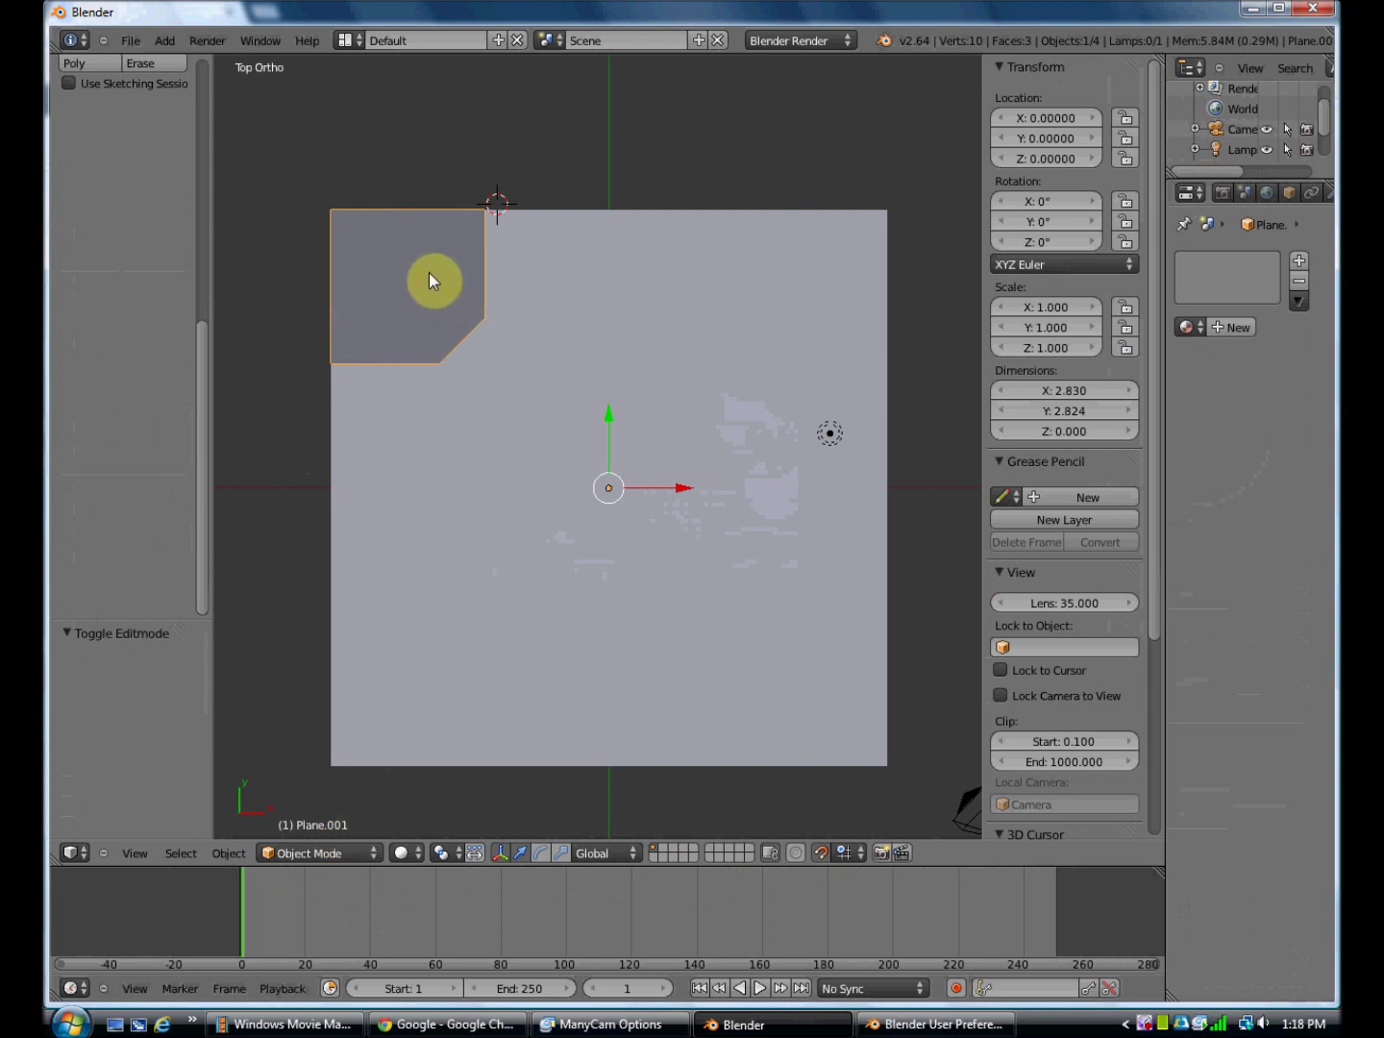
Widen the properties area and add a Mirror modifier across X to the small plane
{"action": "left_click_drag", "start_coordinate": [1165, 254], "coordinate": [1049, 262]}
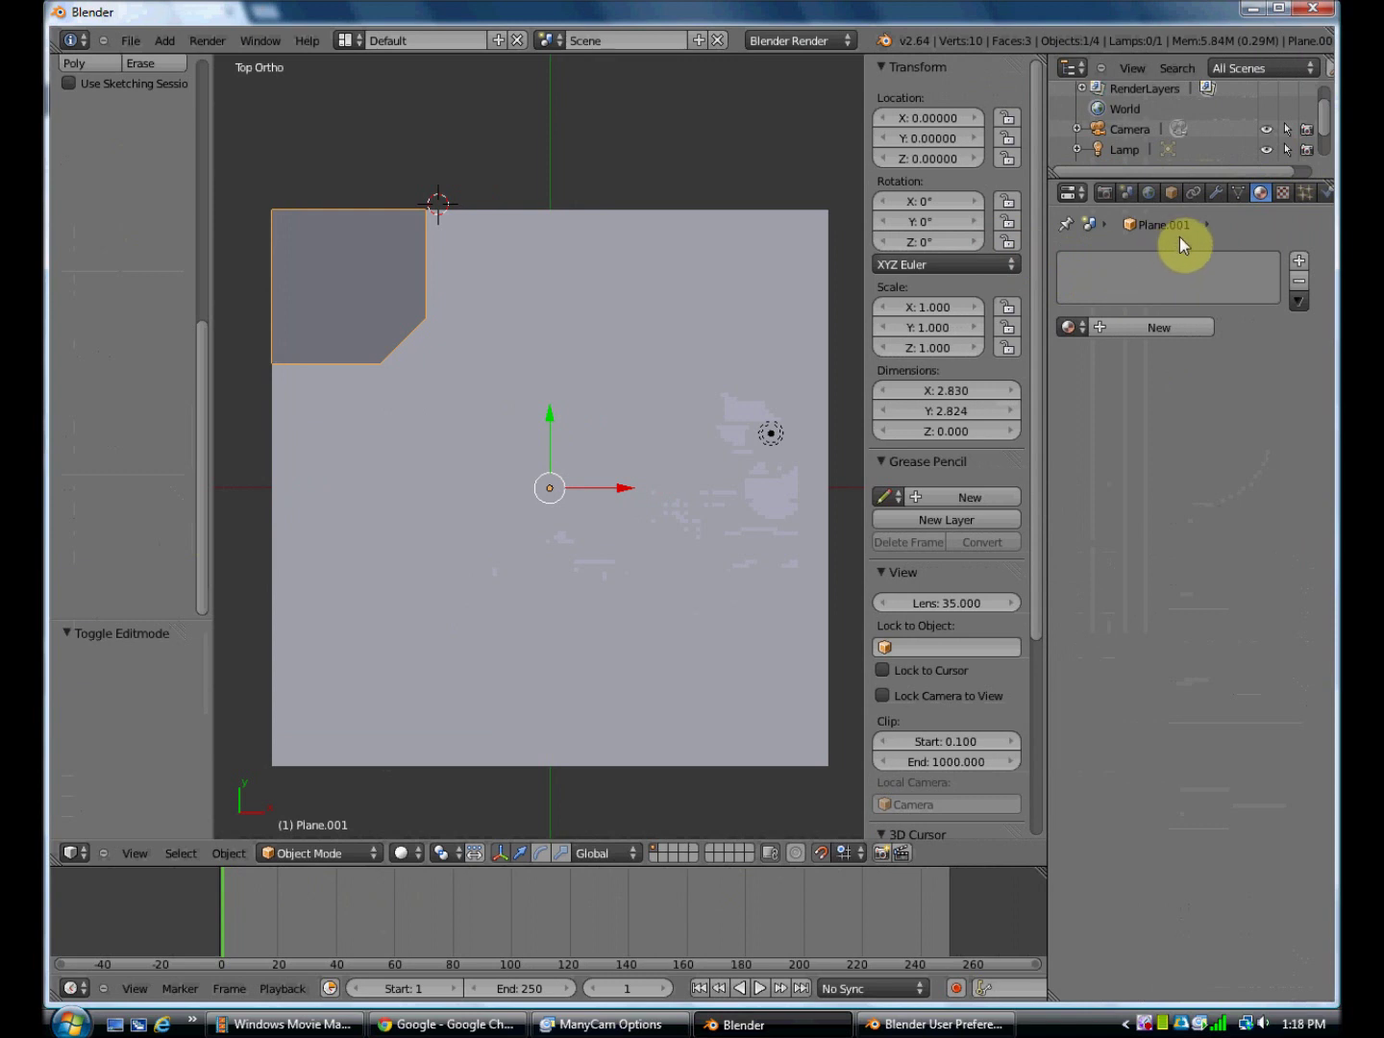
{"action": "left_click", "coordinate": [1215, 195]}
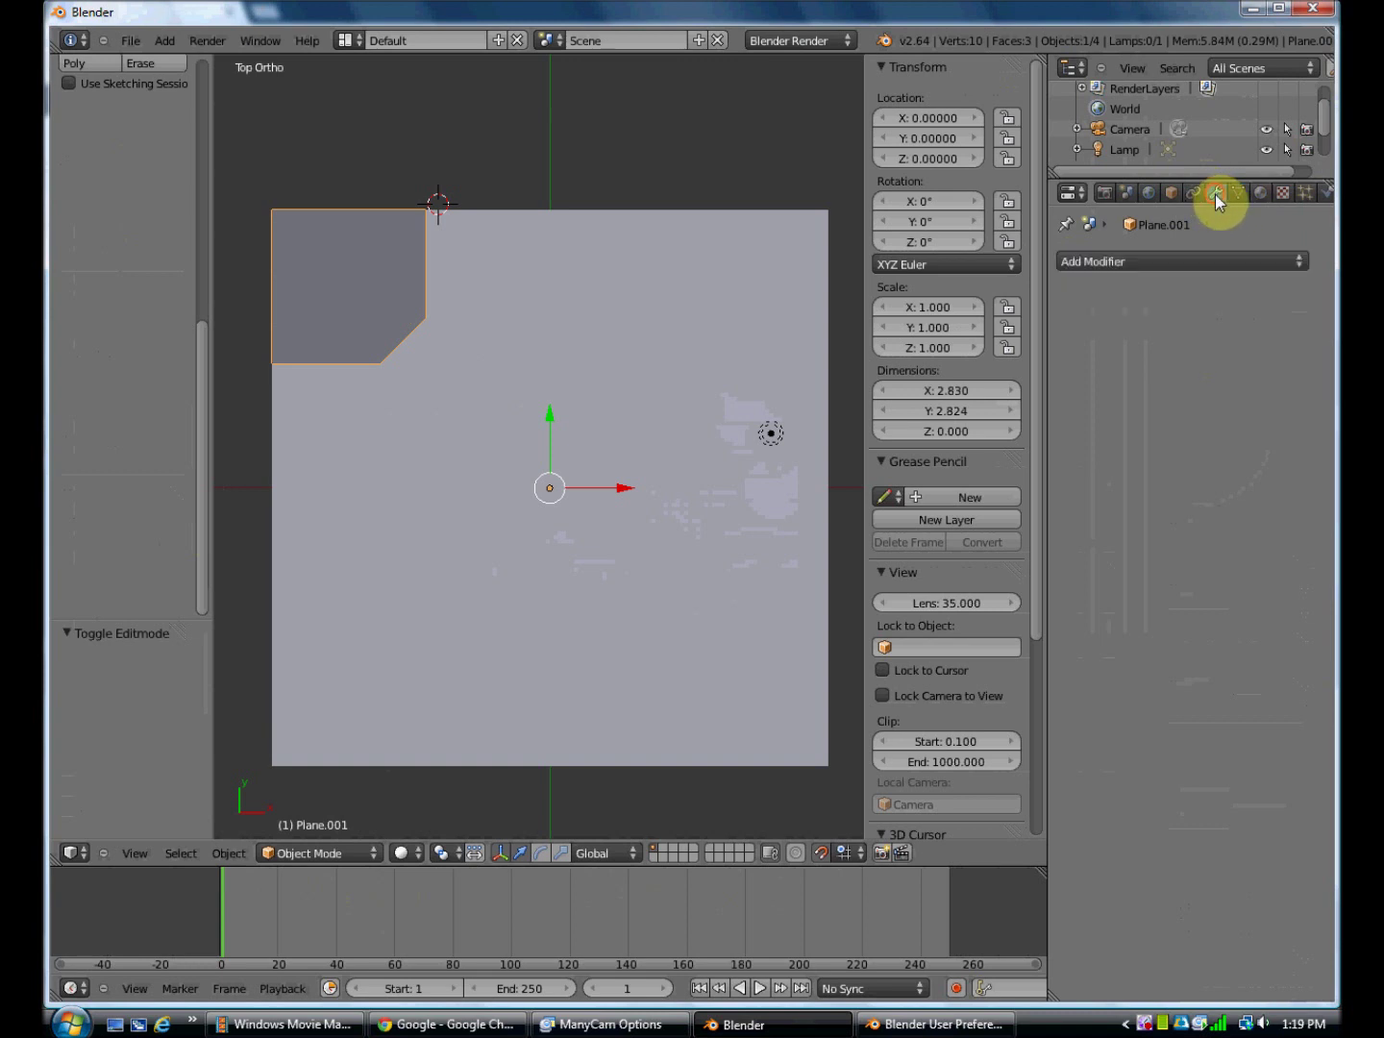
{"action": "left_click", "coordinate": [1177, 256]}
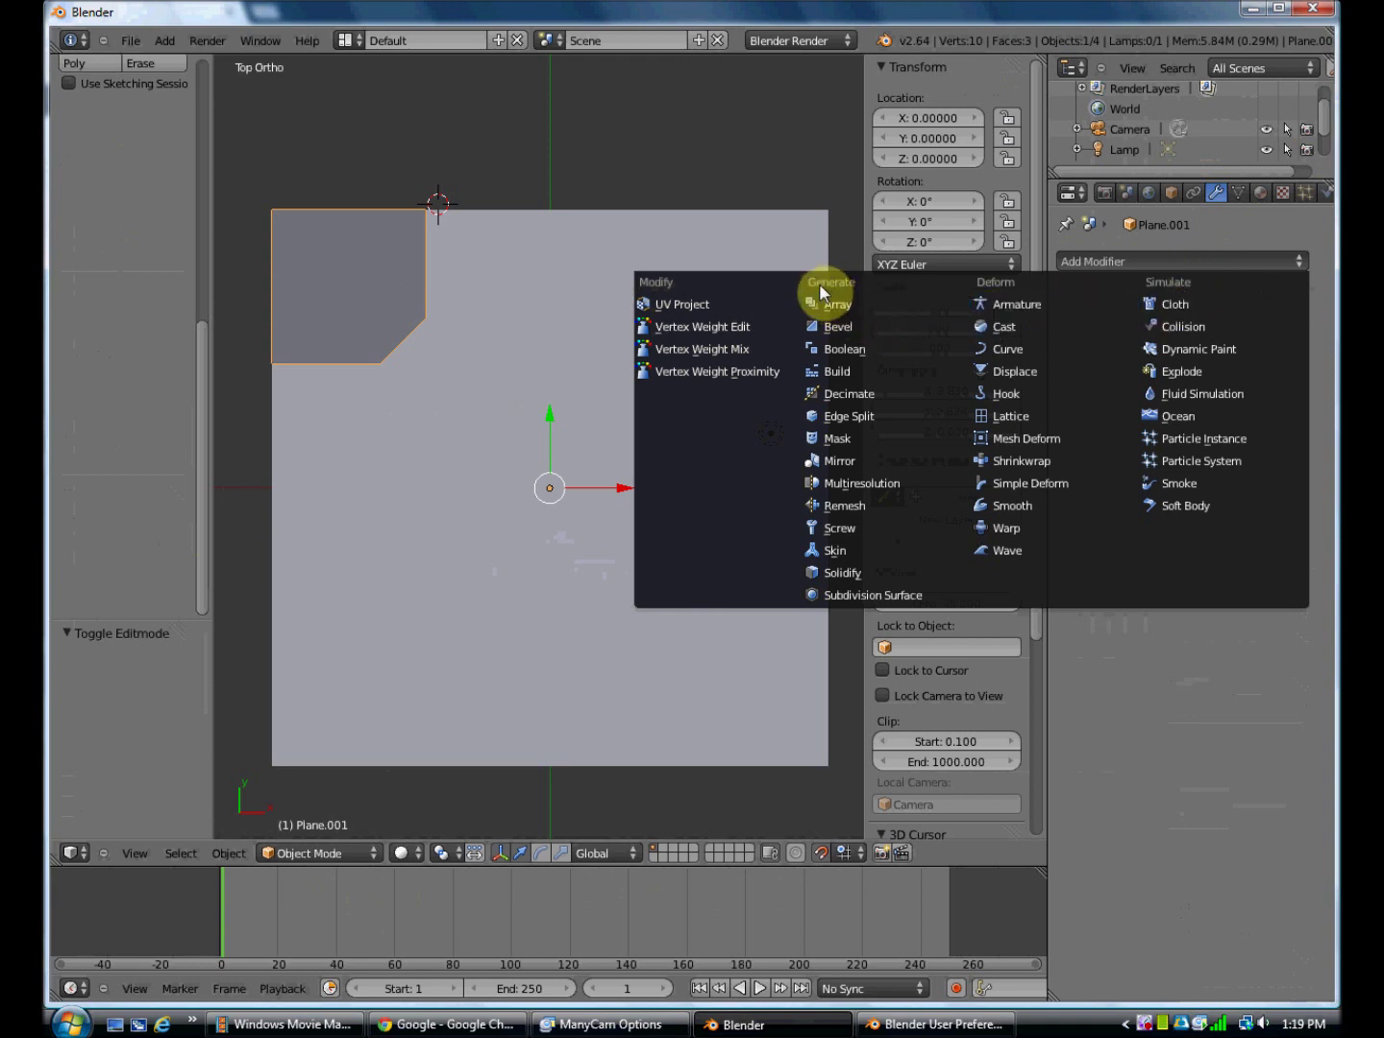
{"action": "left_click", "coordinate": [850, 459]}
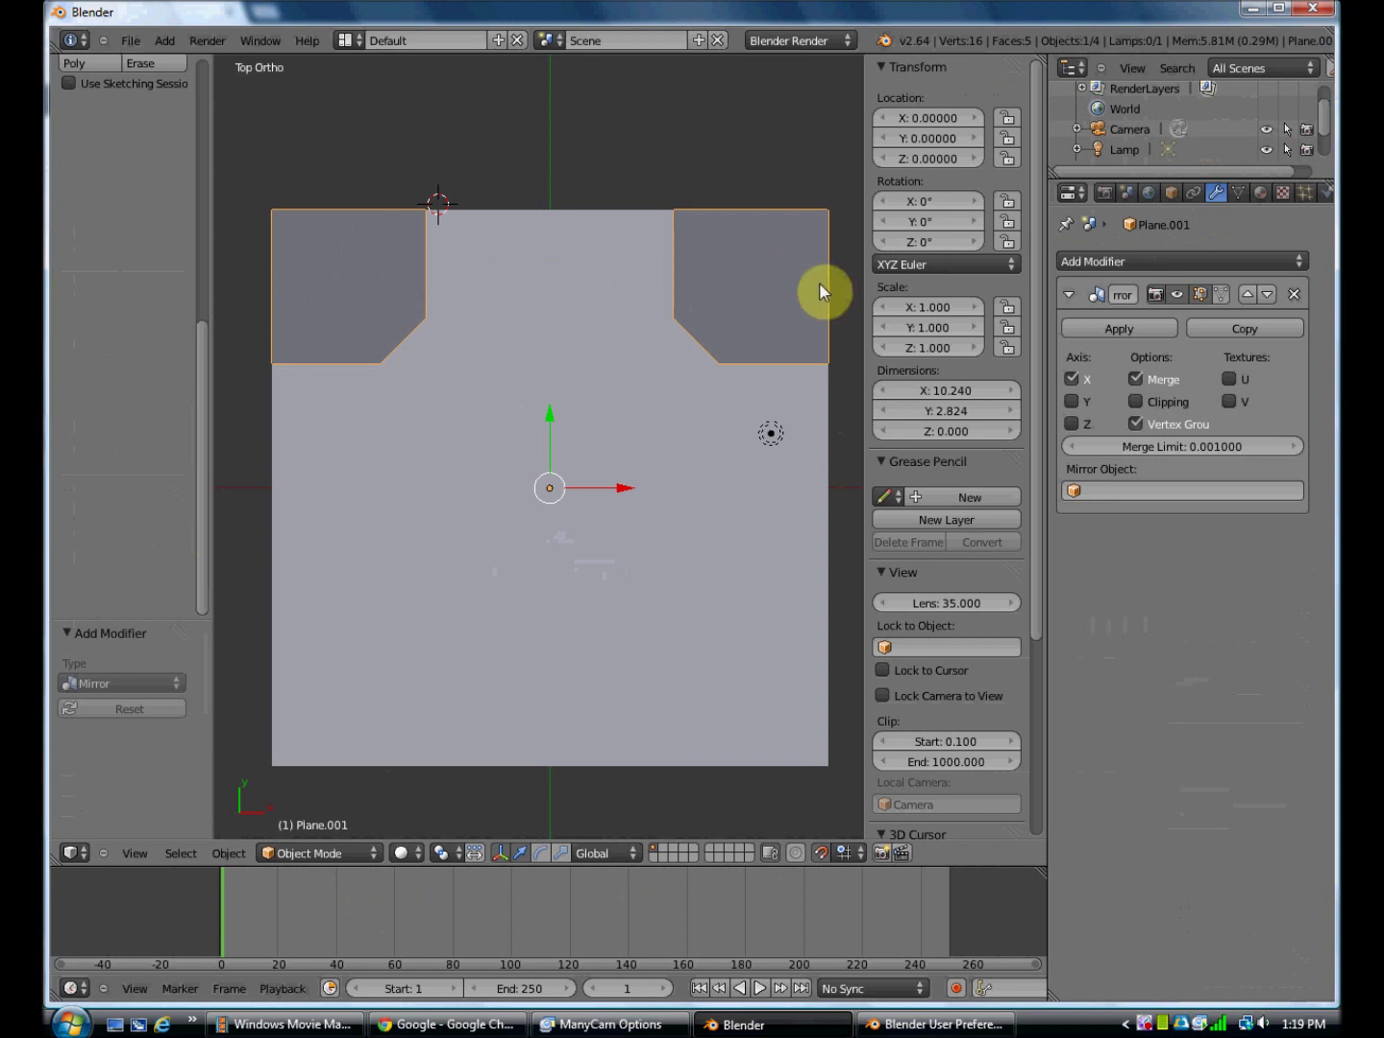
Extend the small plane's Mirror modifier to the Y axis, enable Clipping, and narrow the properties area
{"action": "left_click", "coordinate": [1070, 403]}
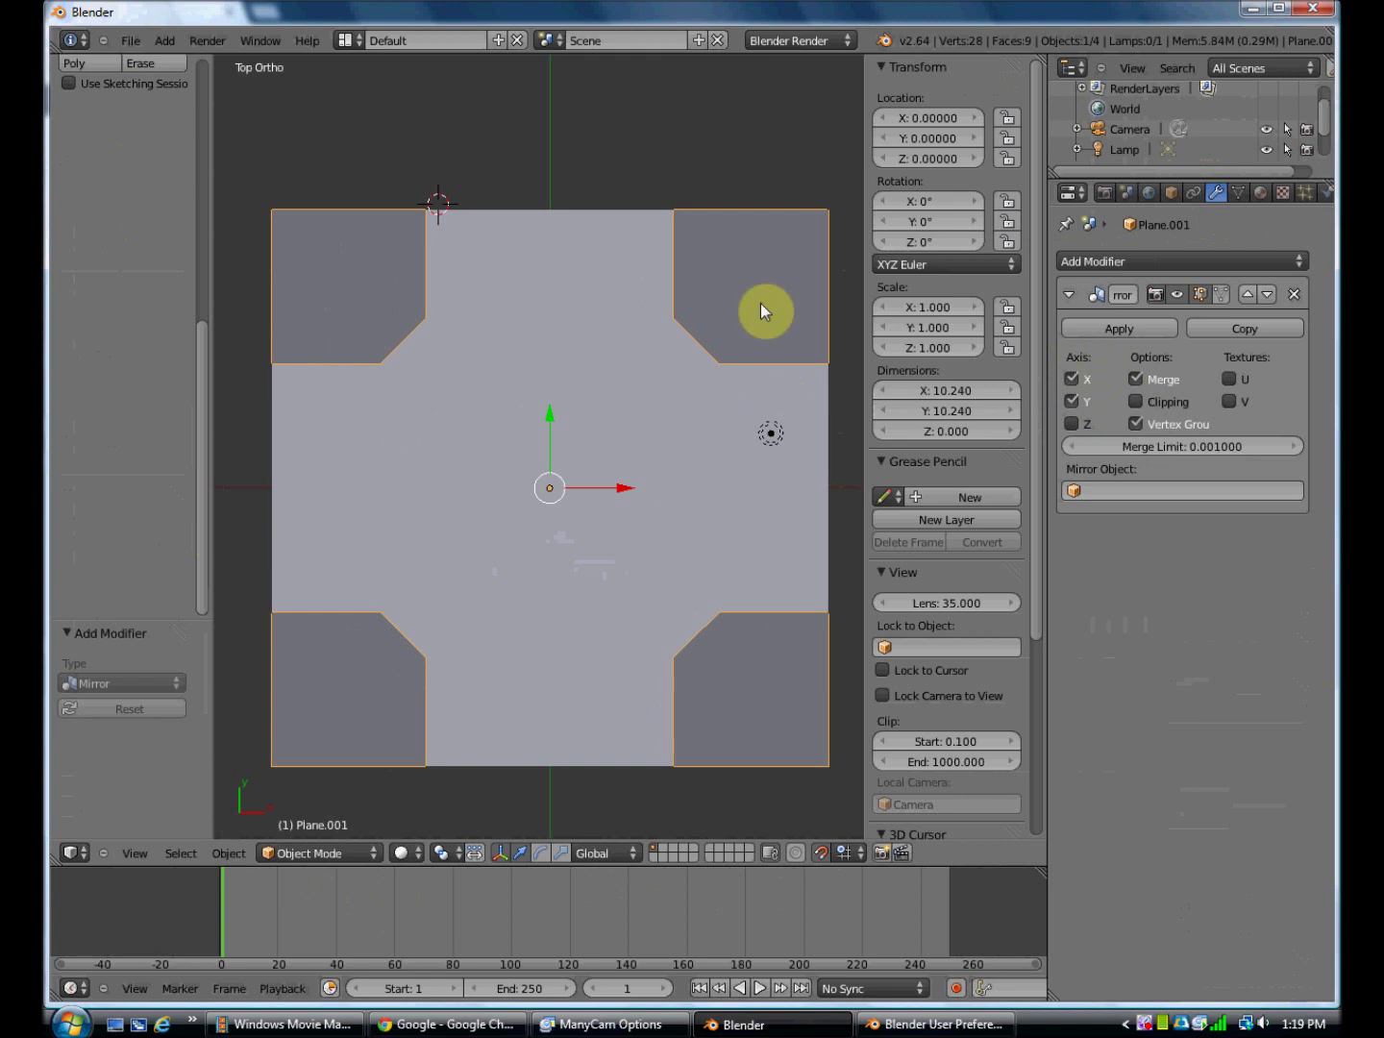
{"action": "left_click", "coordinate": [1135, 402]}
{"action": "left_click_drag", "start_coordinate": [1049, 219], "coordinate": [1120, 226]}
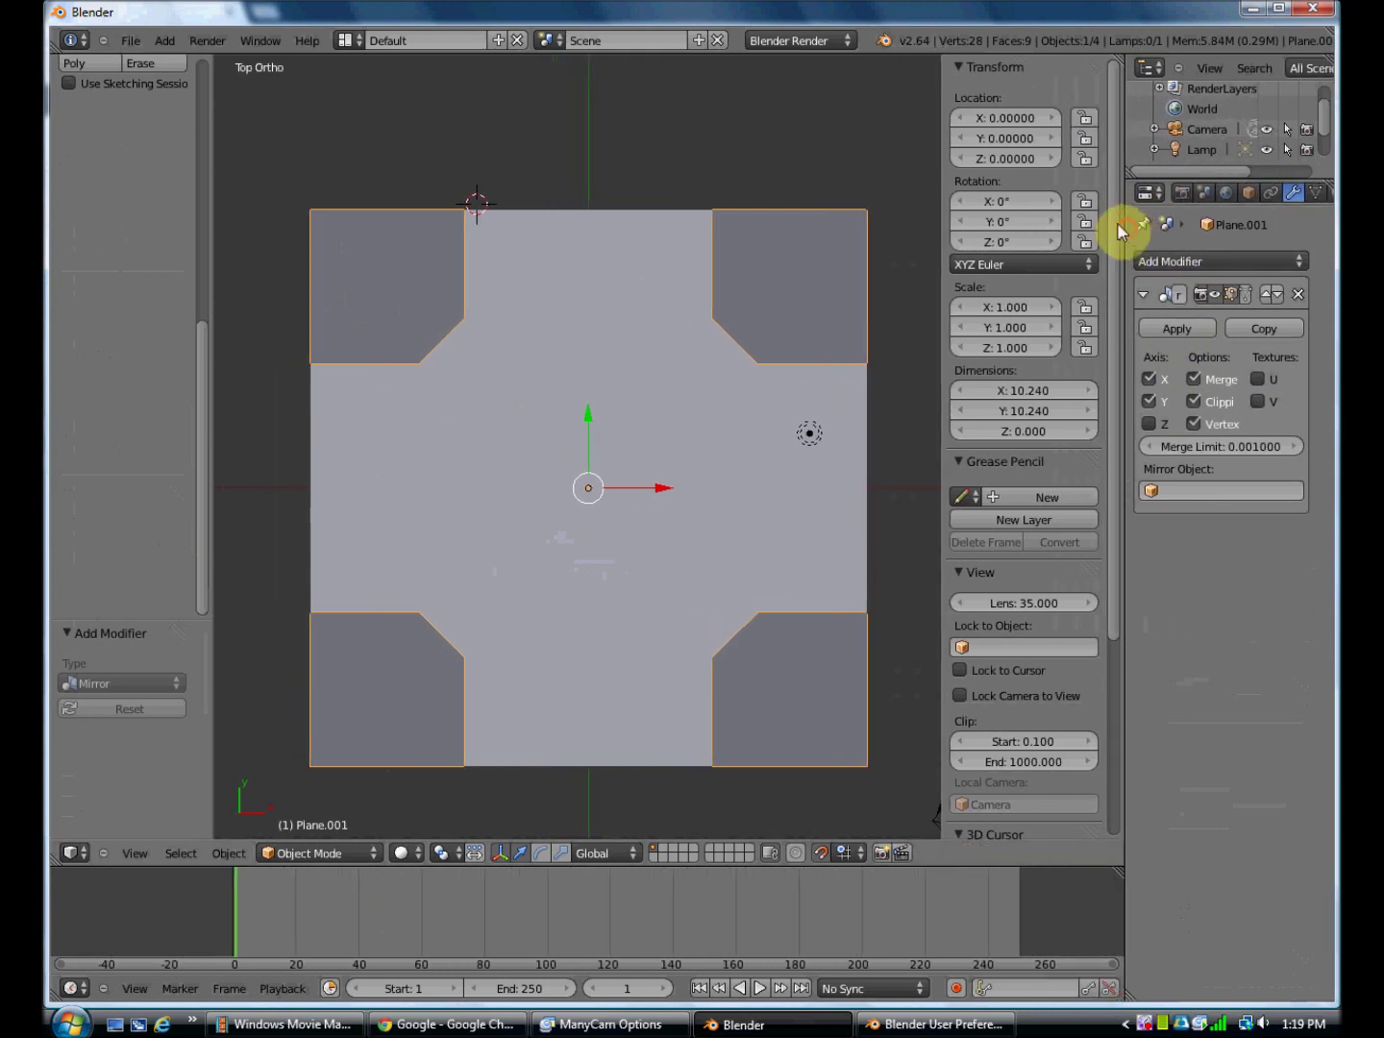
In Edit Mode with edge selection, extrude the small plane's upper right edge 4 along X, clipped at the mirror centre line
{"action": "left_click", "coordinate": [345, 853]}
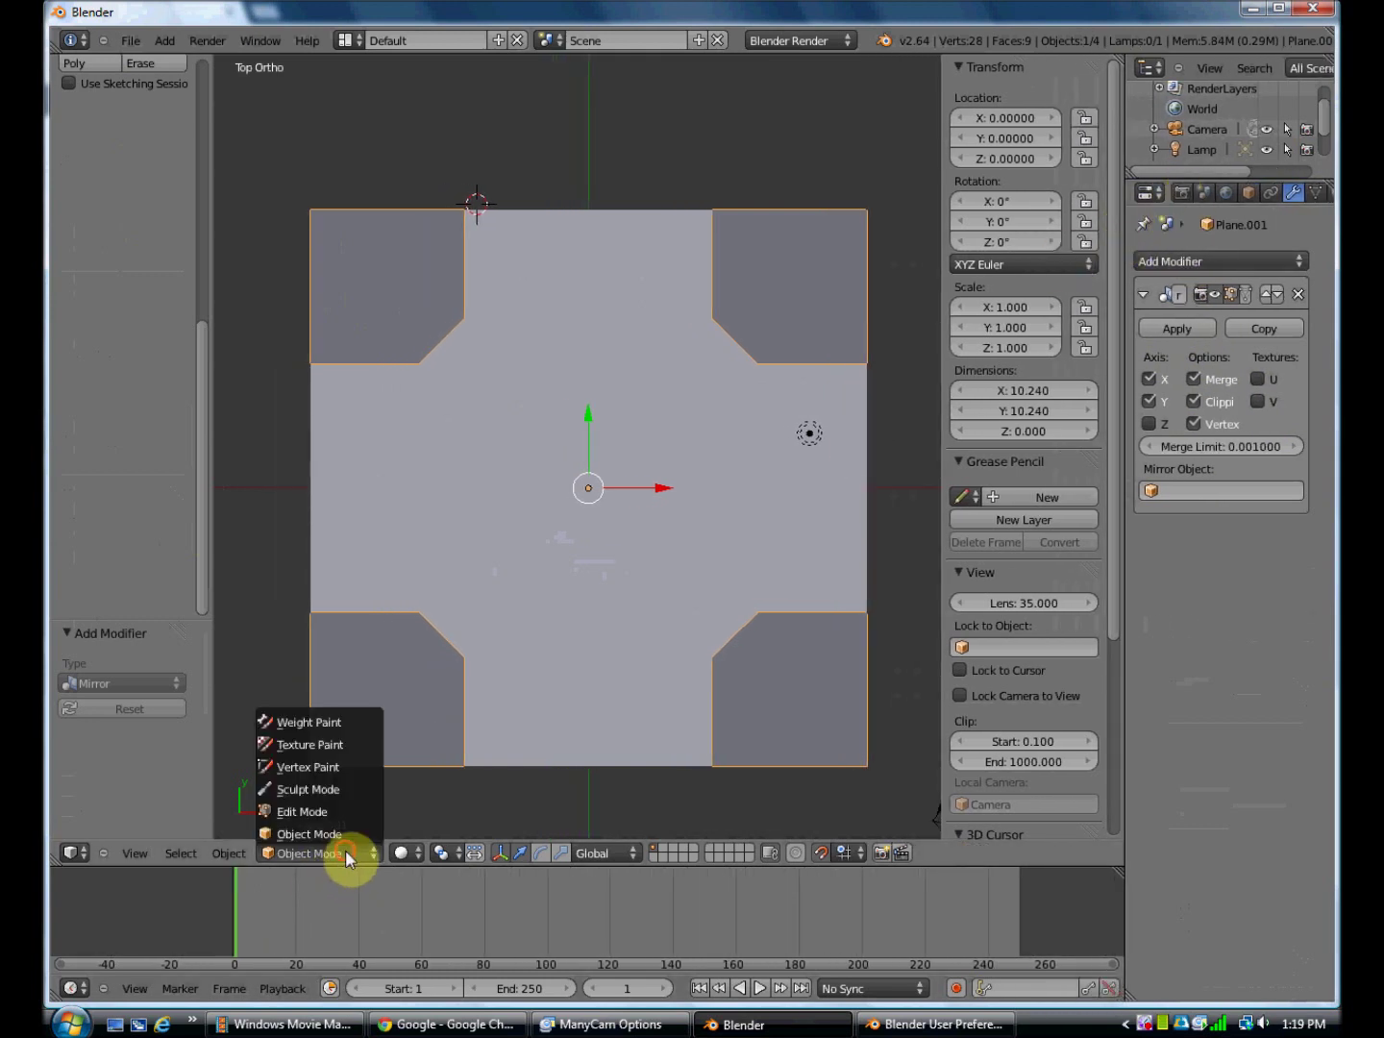
{"action": "left_click", "coordinate": [325, 811]}
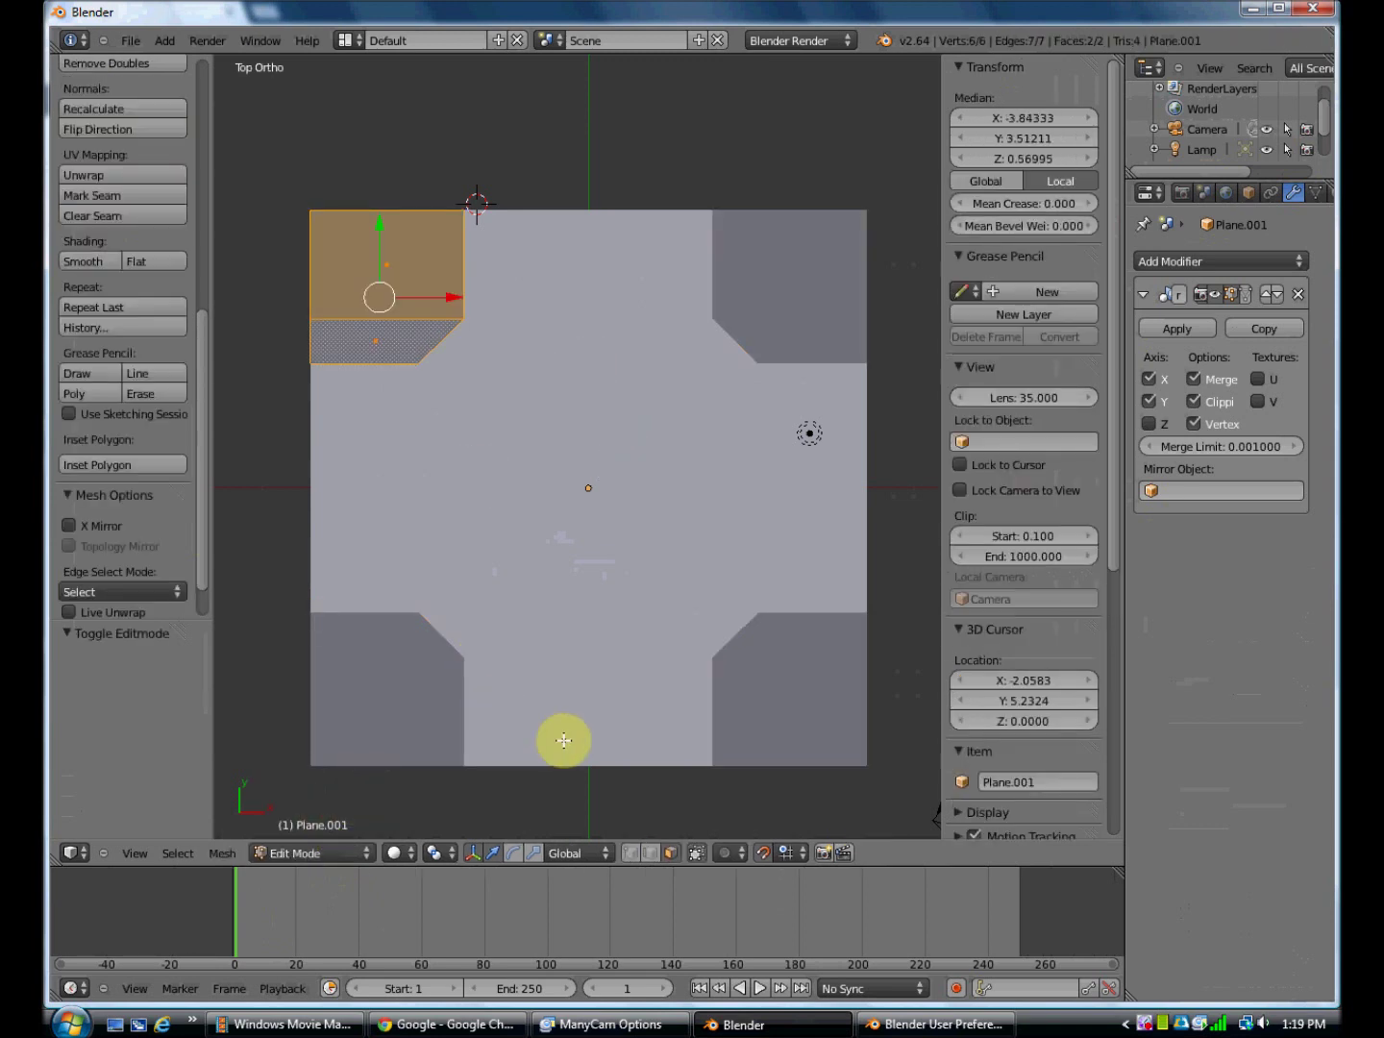
{"action": "left_click", "coordinate": [649, 852]}
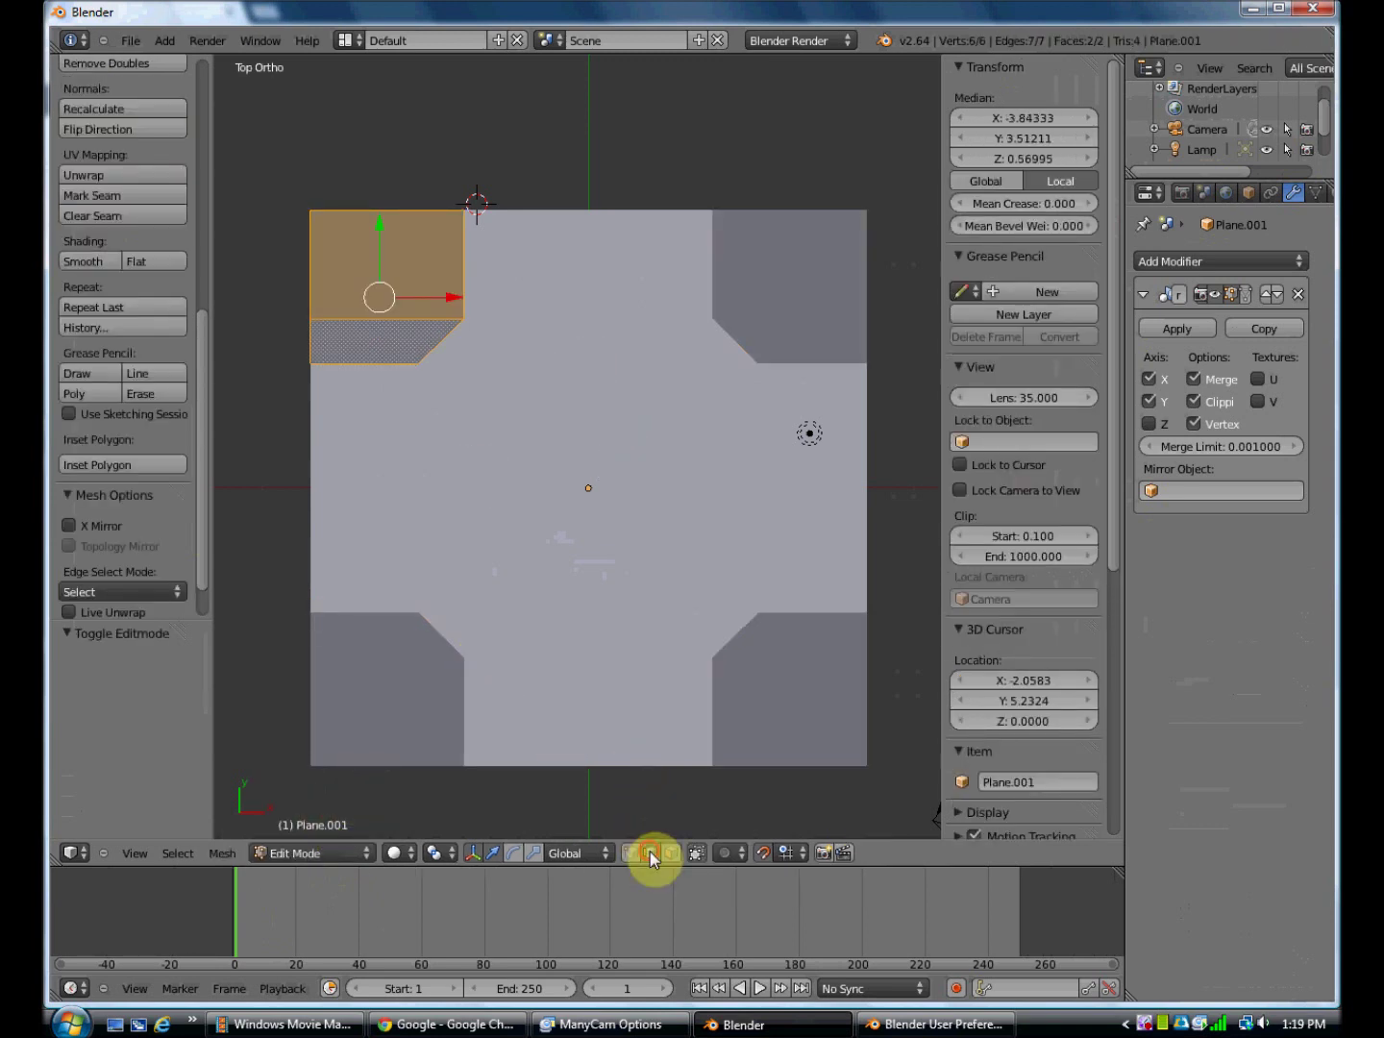
{"action": "left_click", "coordinate": [463, 249]}
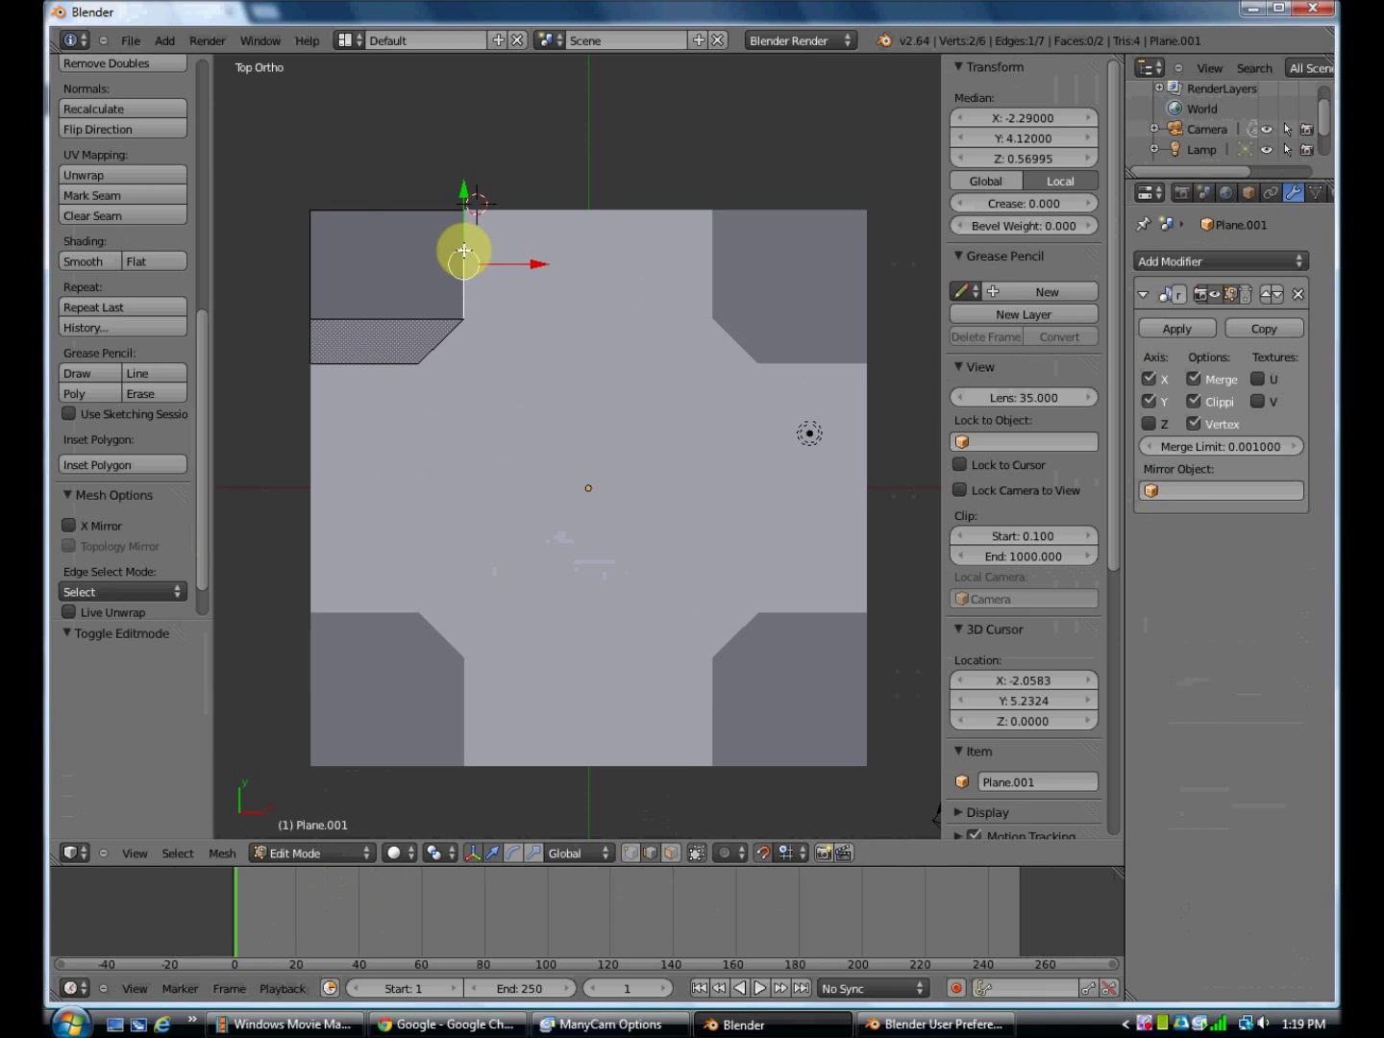
{"action": "key", "text": "g"}
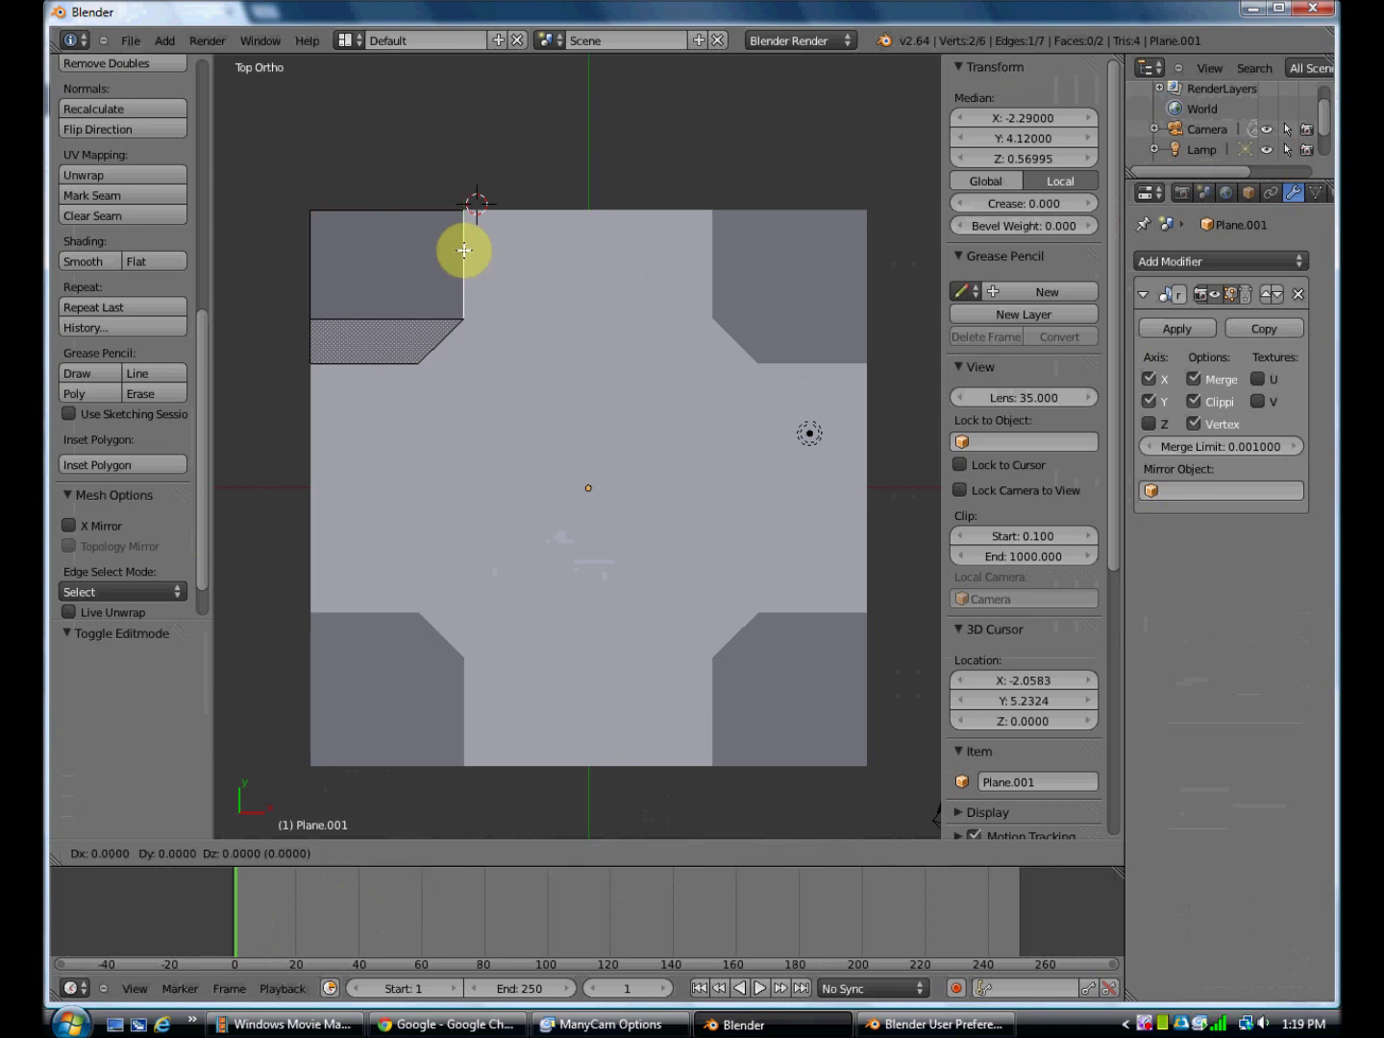
{"action": "left_click", "coordinate": [463, 250]}
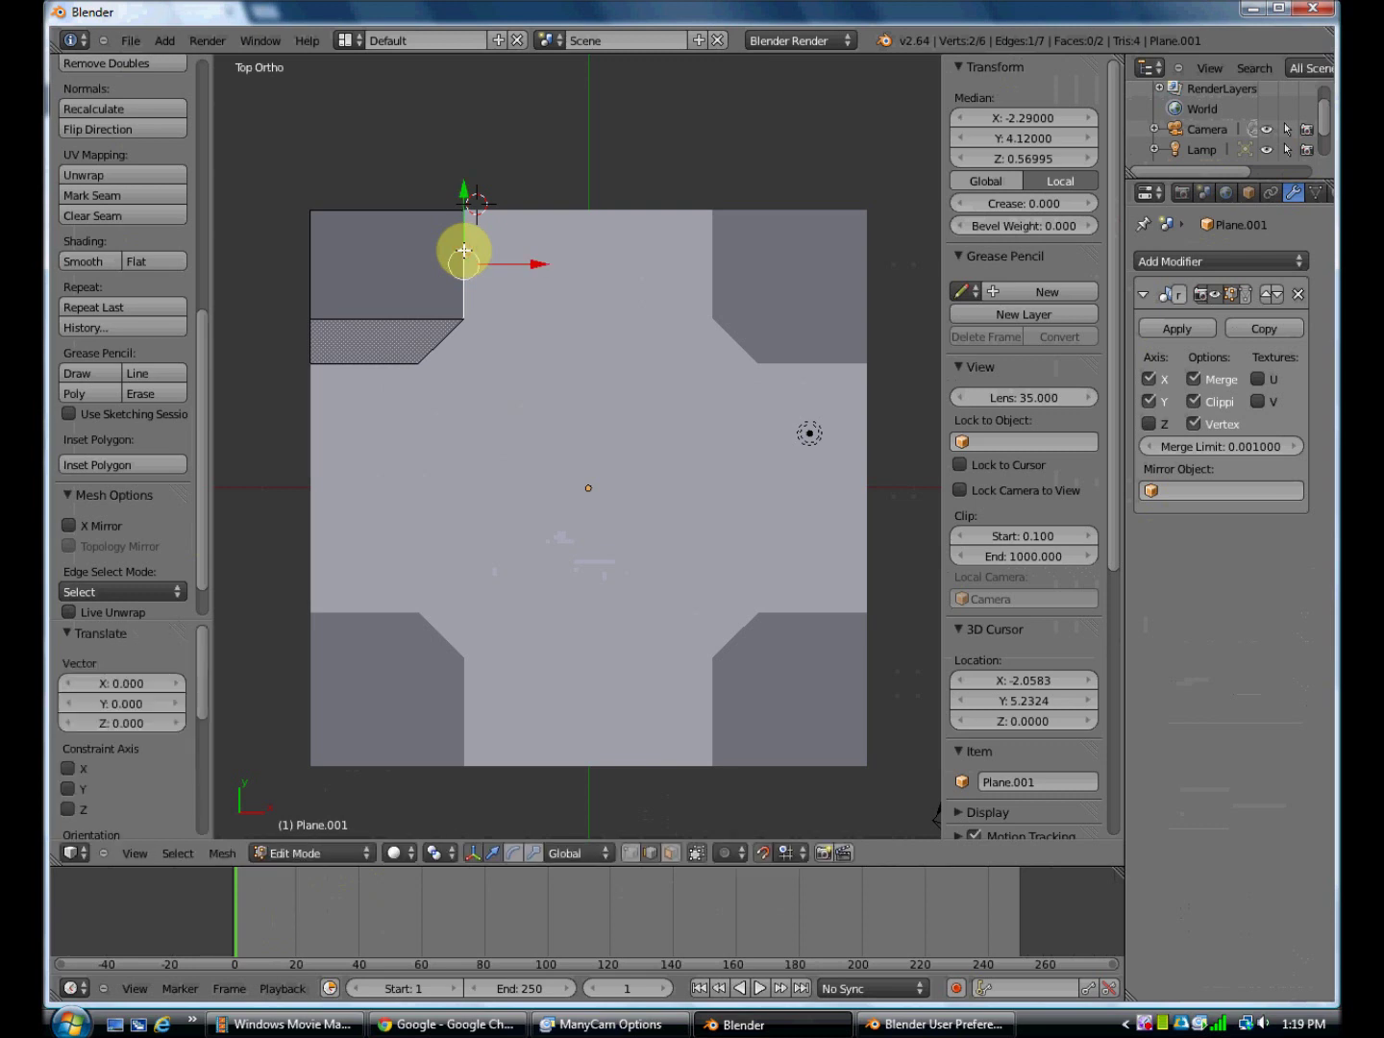
{"action": "key", "text": "e"}
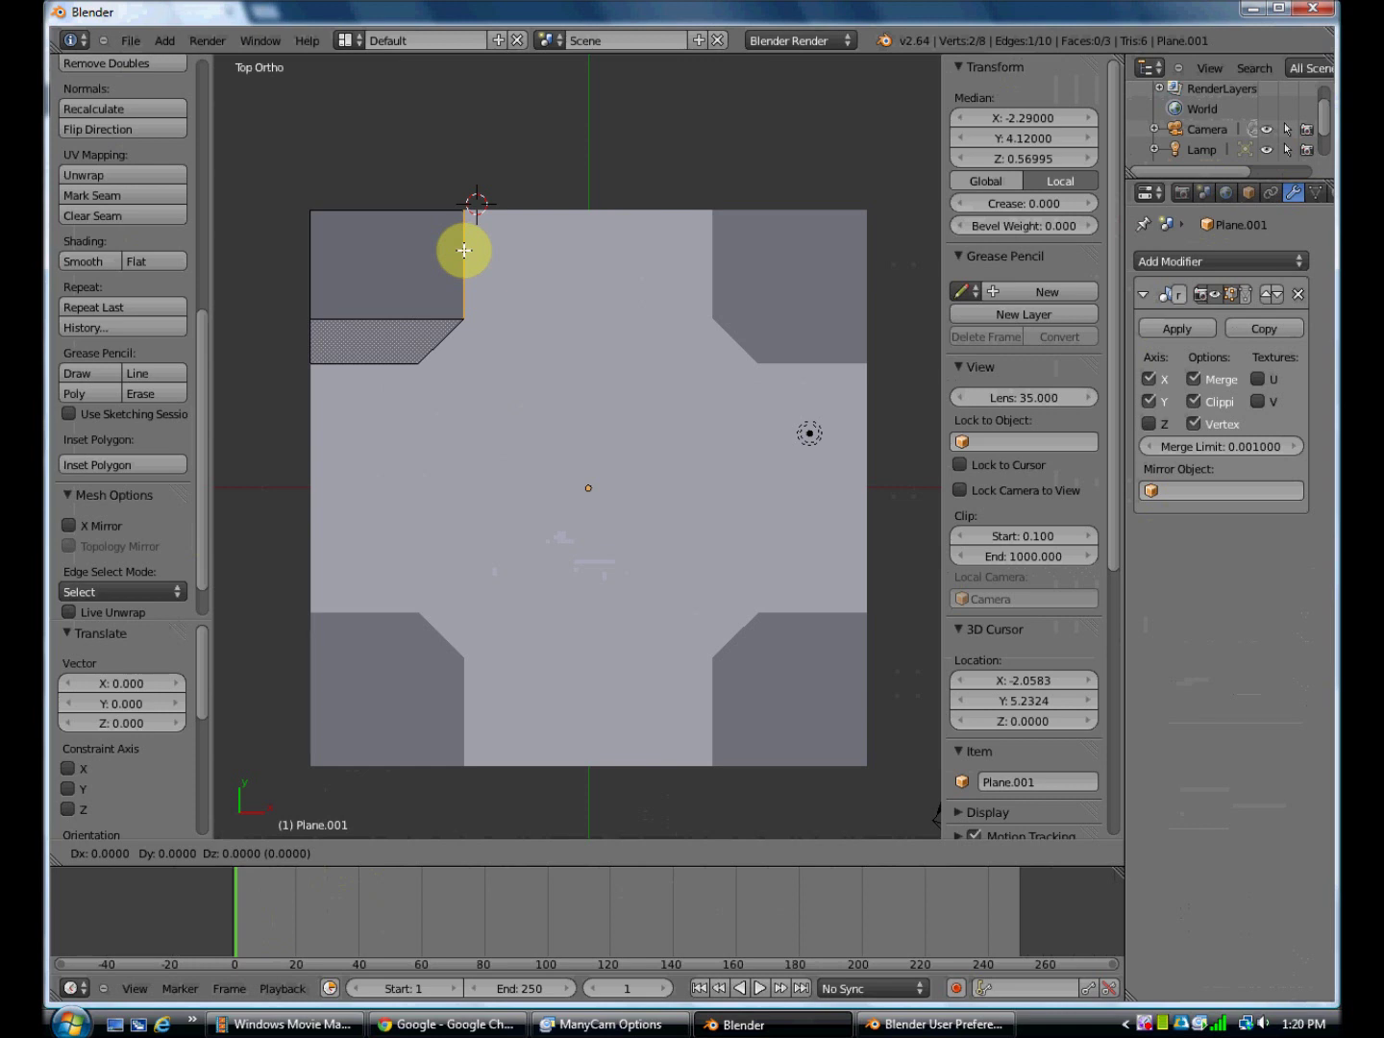
{"action": "key", "text": "x"}
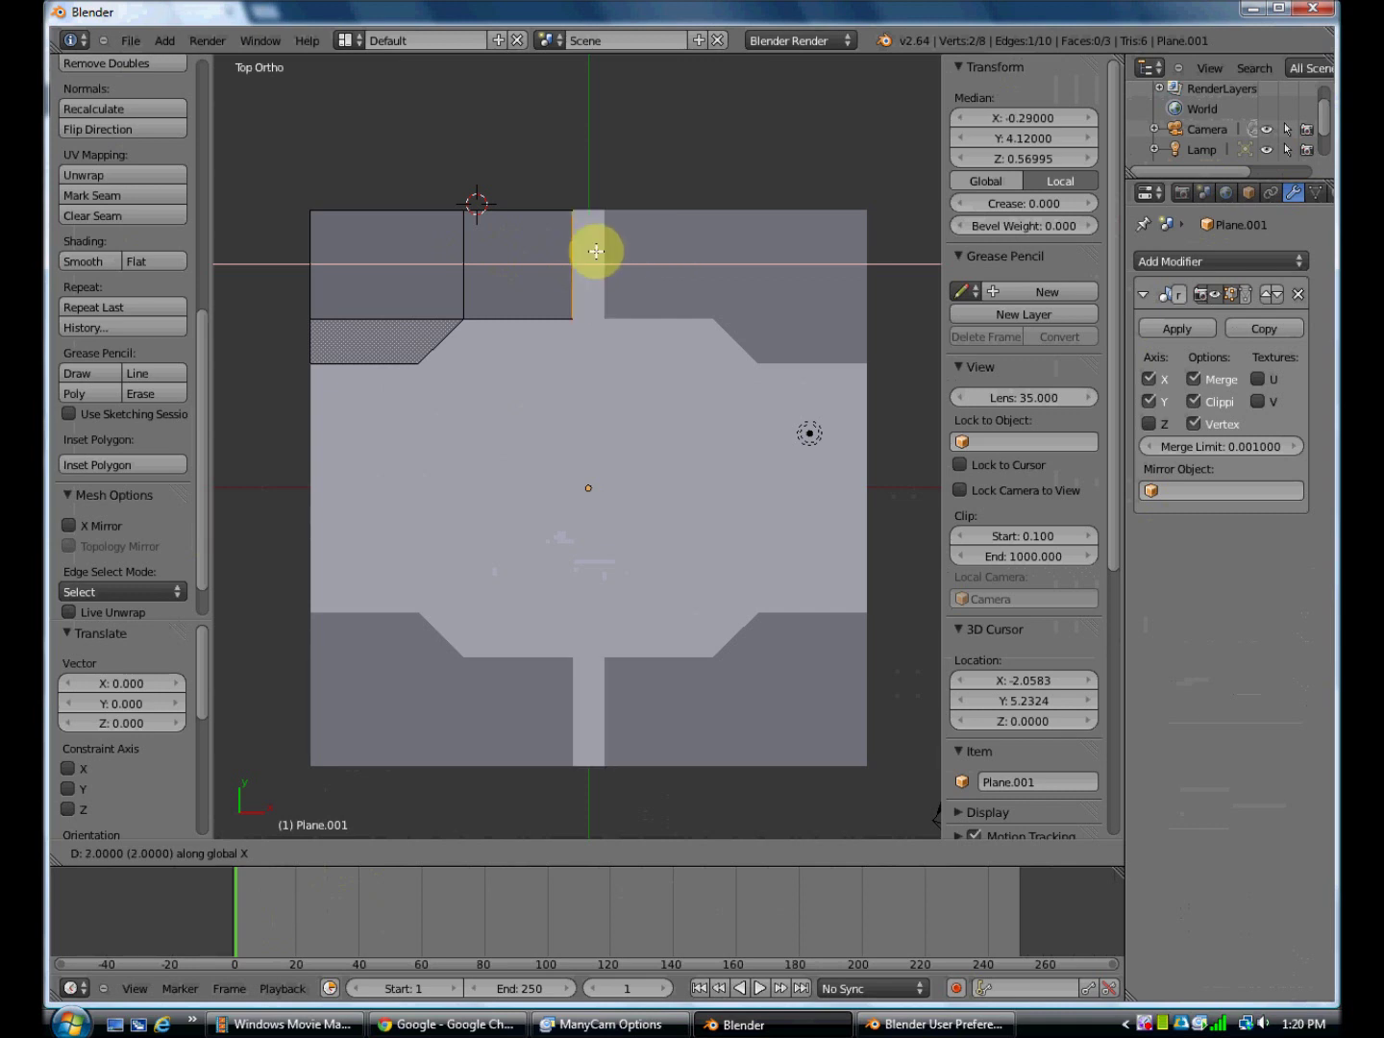
{"action": "left_click", "coordinate": [696, 263]}
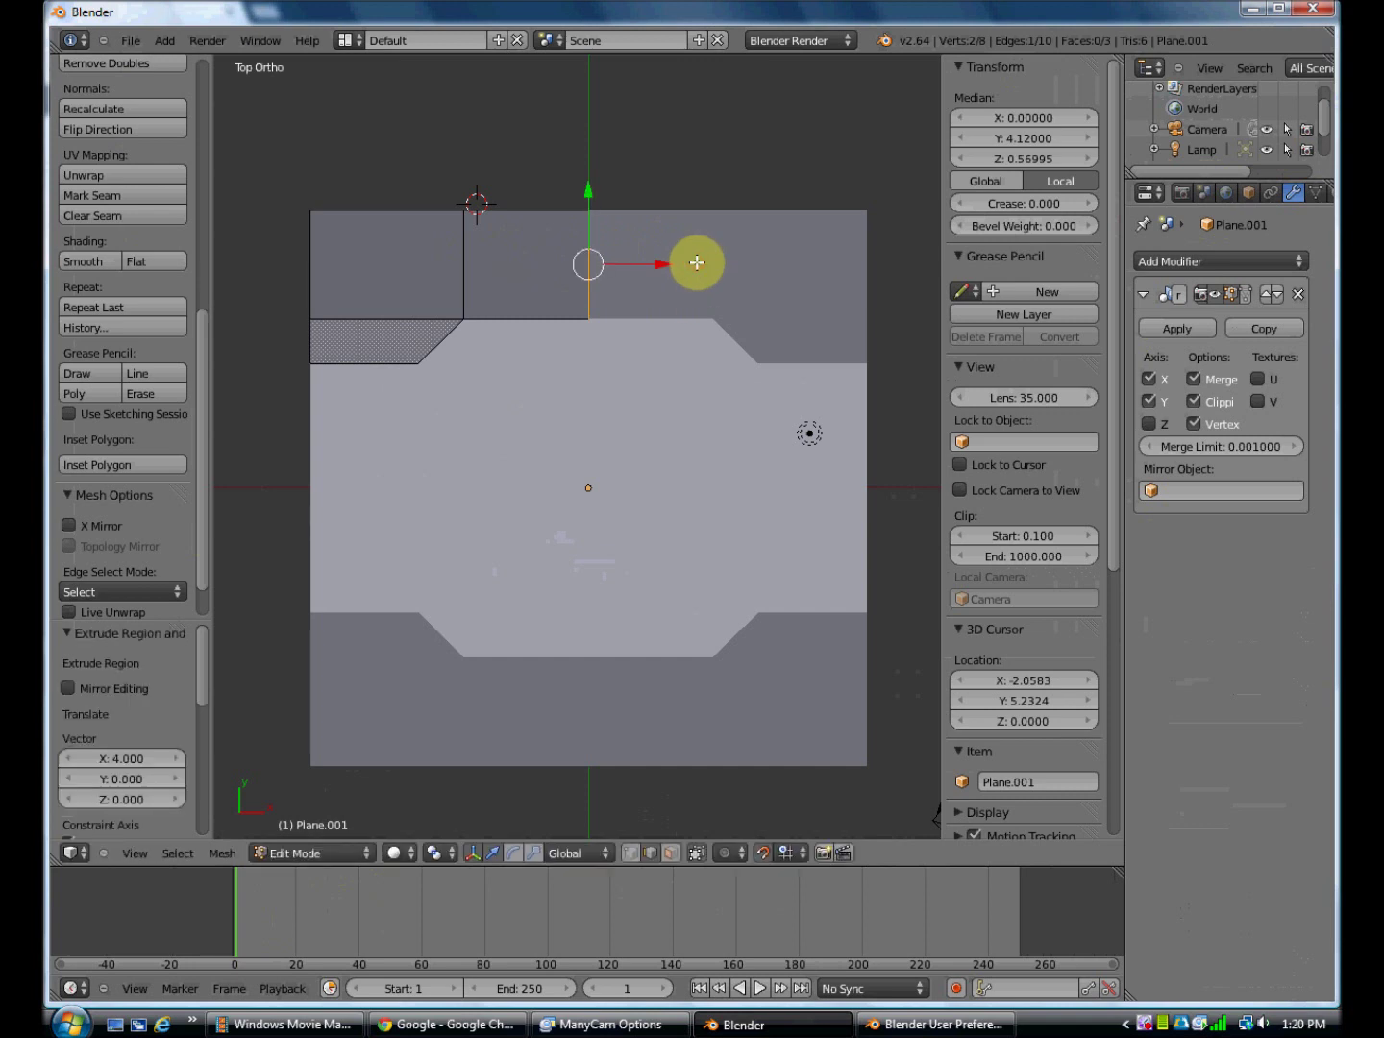
Extrude the small plane's lower horizontal edge -4 along Y, clipped at the mirror centre line
{"action": "right_click", "coordinate": [353, 364]}
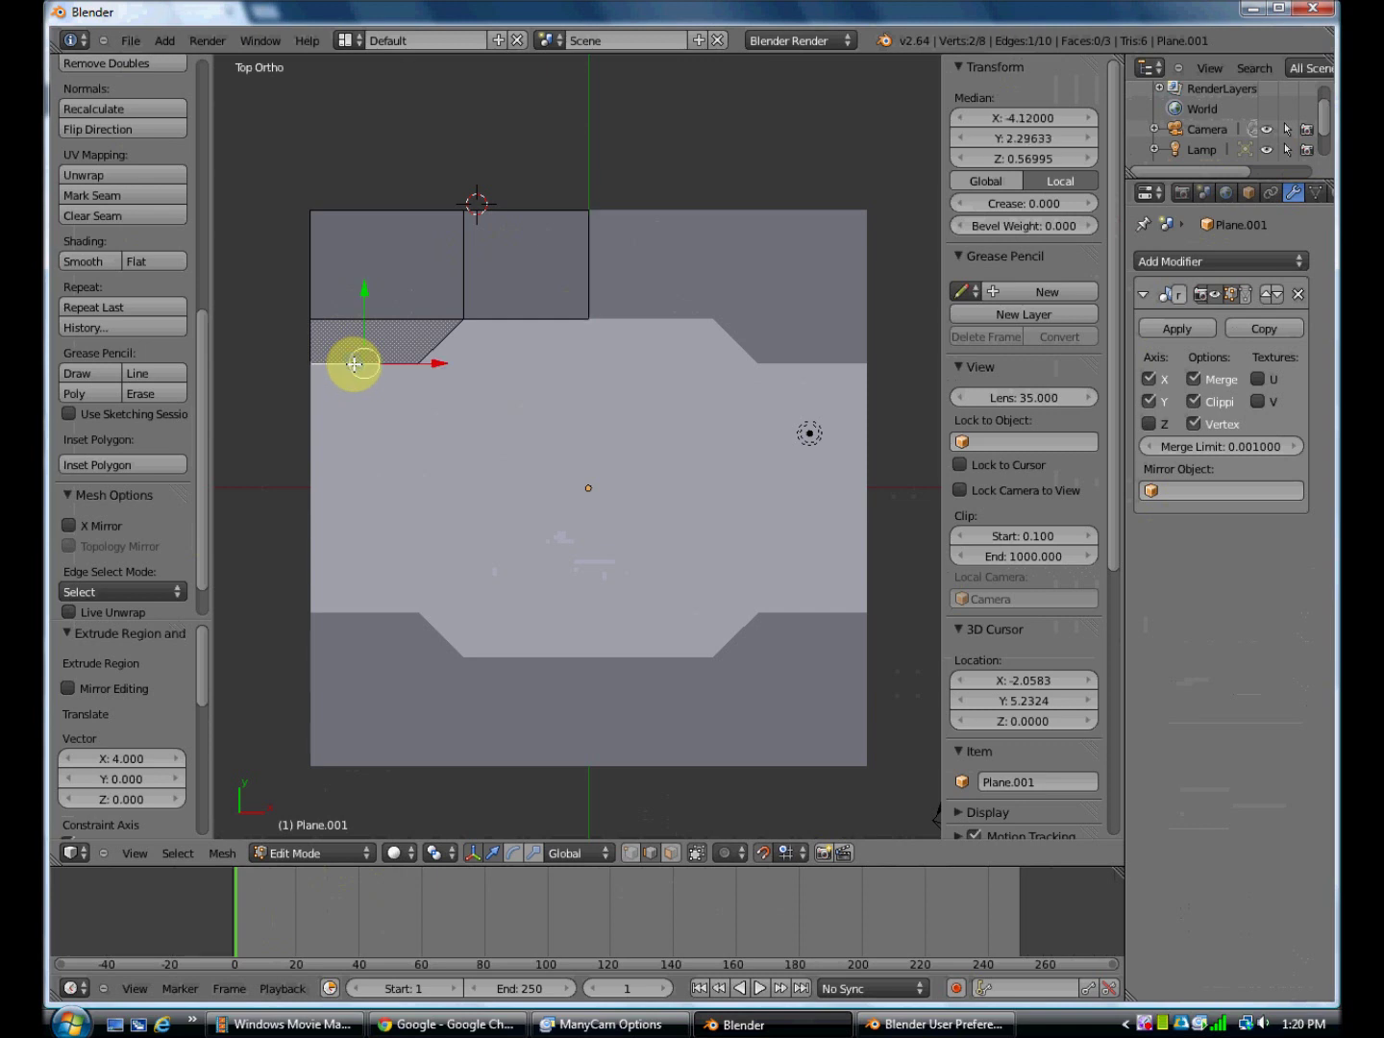
{"action": "key", "text": "e"}
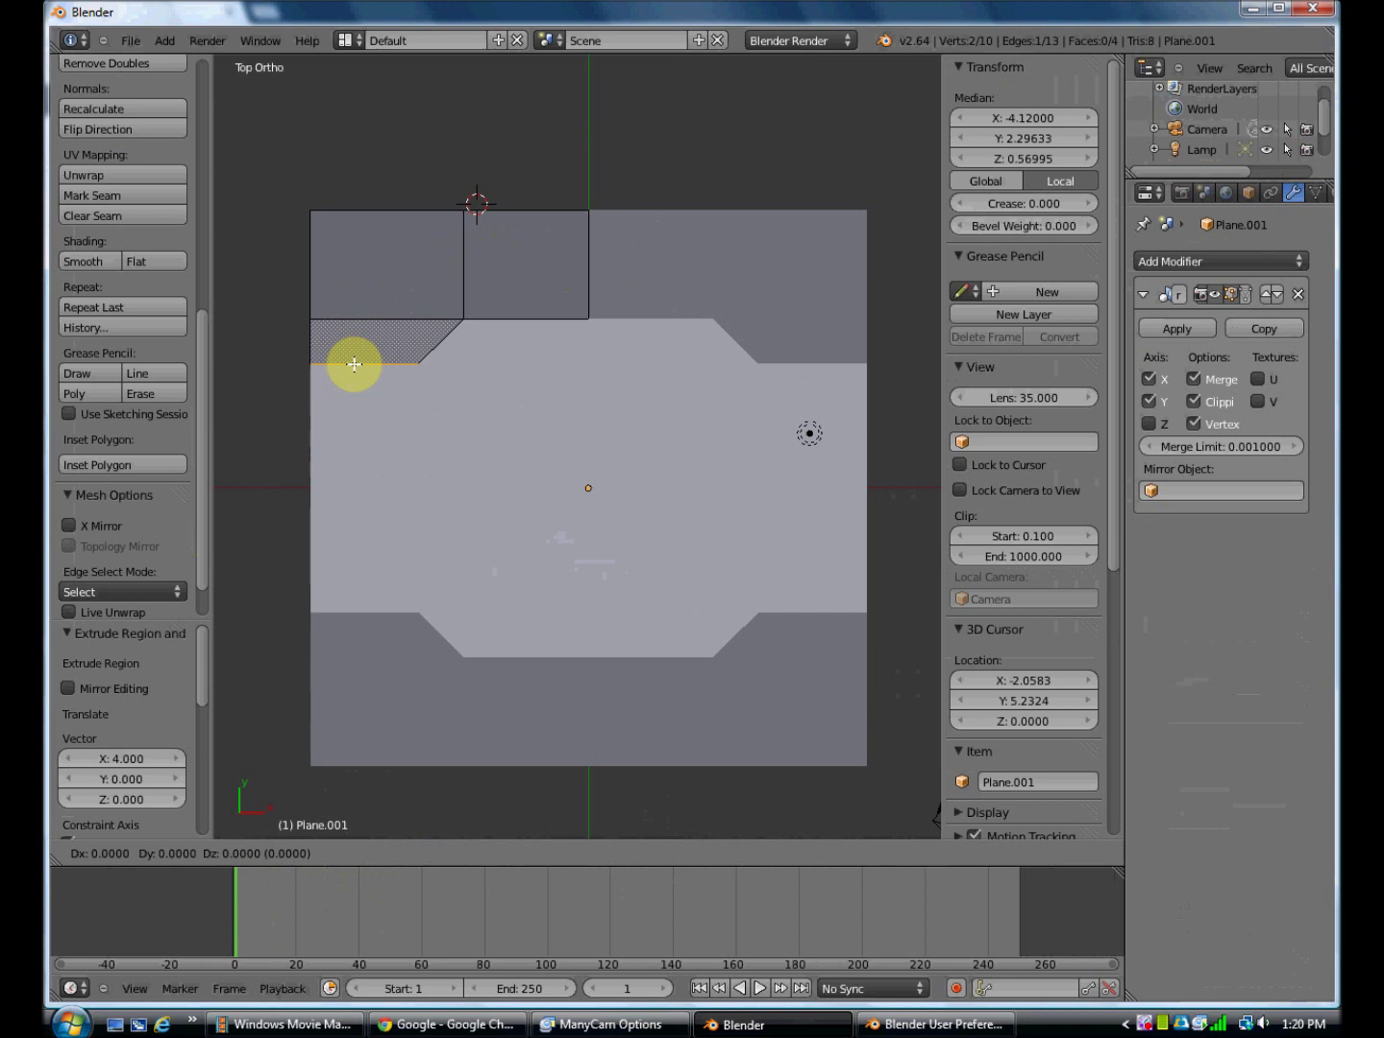
{"action": "key", "text": "y"}
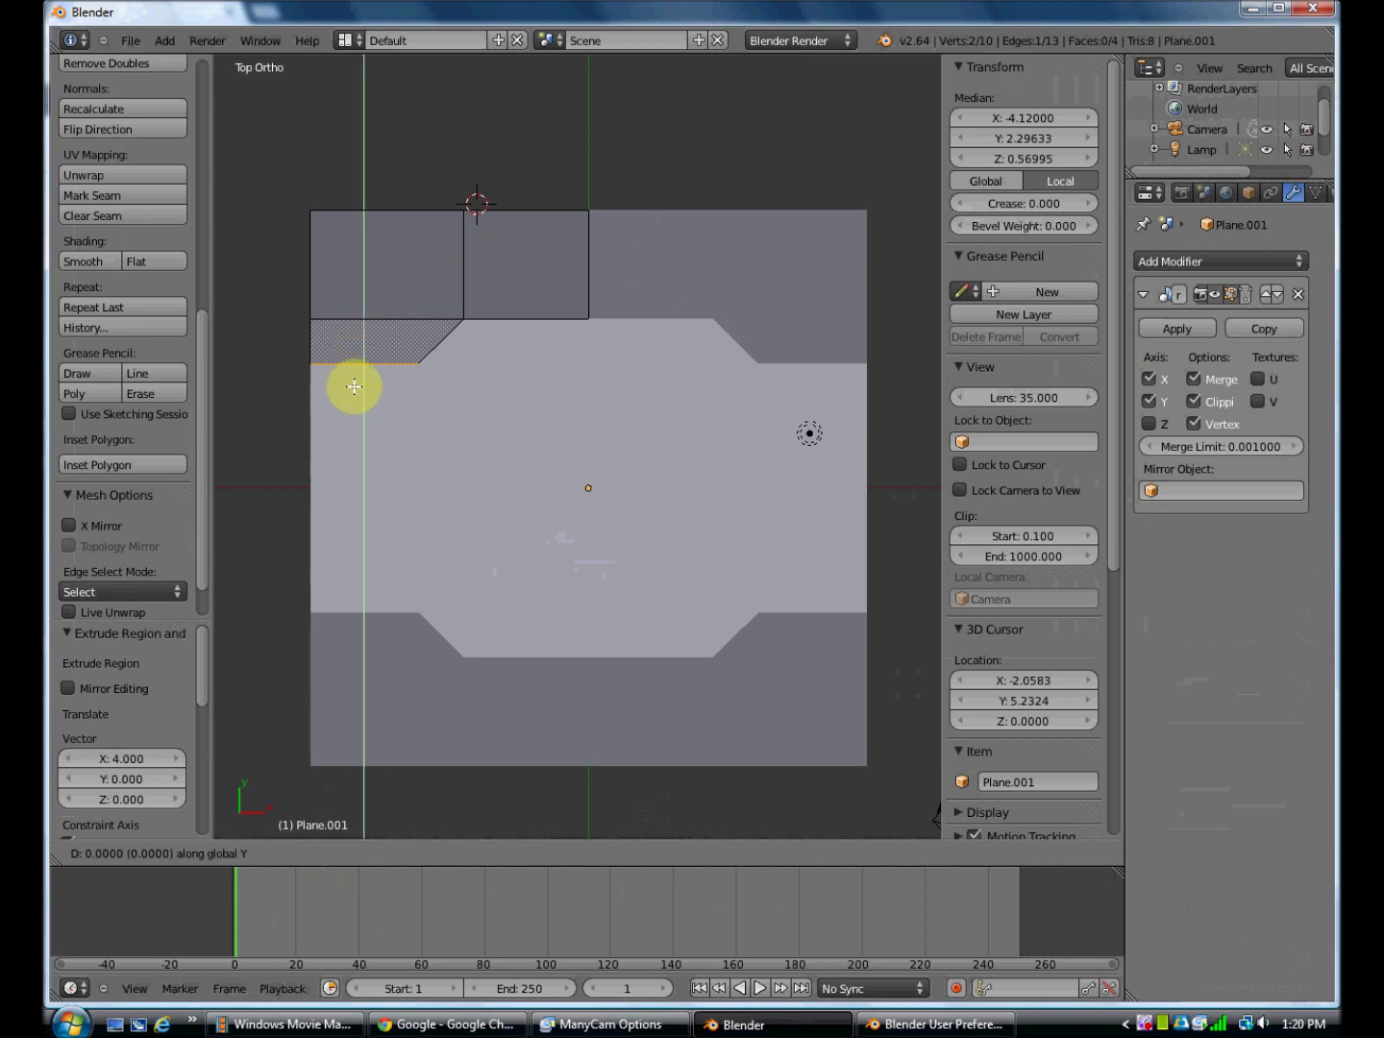
{"action": "left_click", "coordinate": [336, 601]}
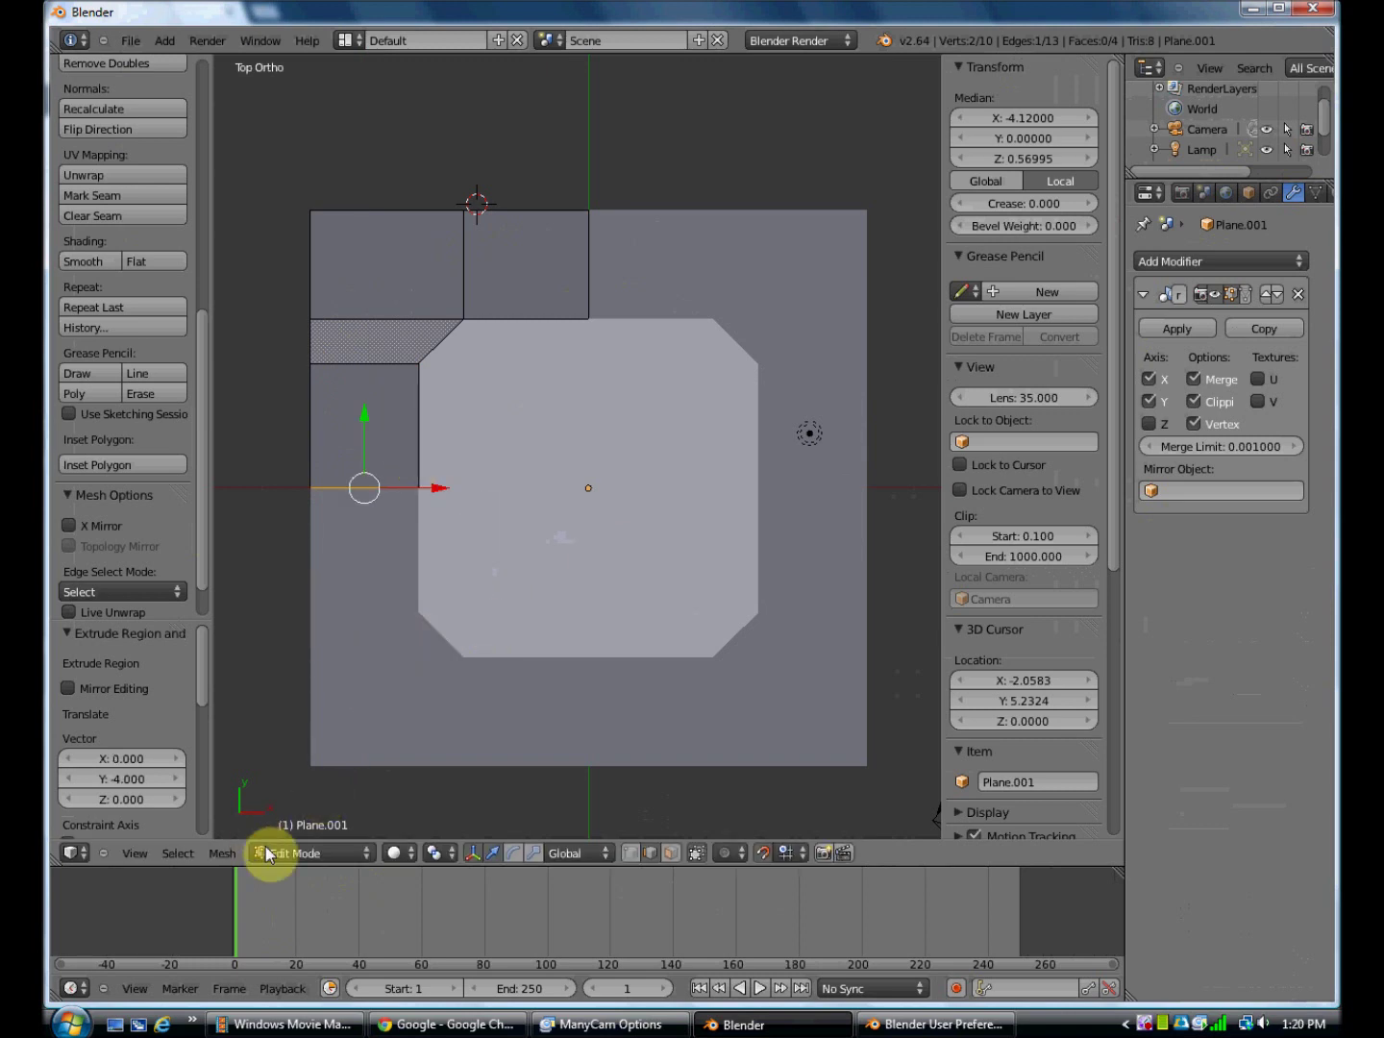
{"action": "mouse_move", "coordinate": [553, 663]}
{"action": "middle_mouse_down"}
{"action": "mouse_move", "coordinate": [498, 616]}
{"action": "mouse_move", "coordinate": [468, 564]}
{"action": "mouse_move", "coordinate": [530, 532]}
{"action": "mouse_move", "coordinate": [578, 529]}
{"action": "mouse_move", "coordinate": [608, 568]}
{"action": "mouse_move", "coordinate": [508, 628]}
{"action": "mouse_move", "coordinate": [525, 596]}
{"action": "mouse_move", "coordinate": [541, 633]}
{"action": "middle_mouse_up"}
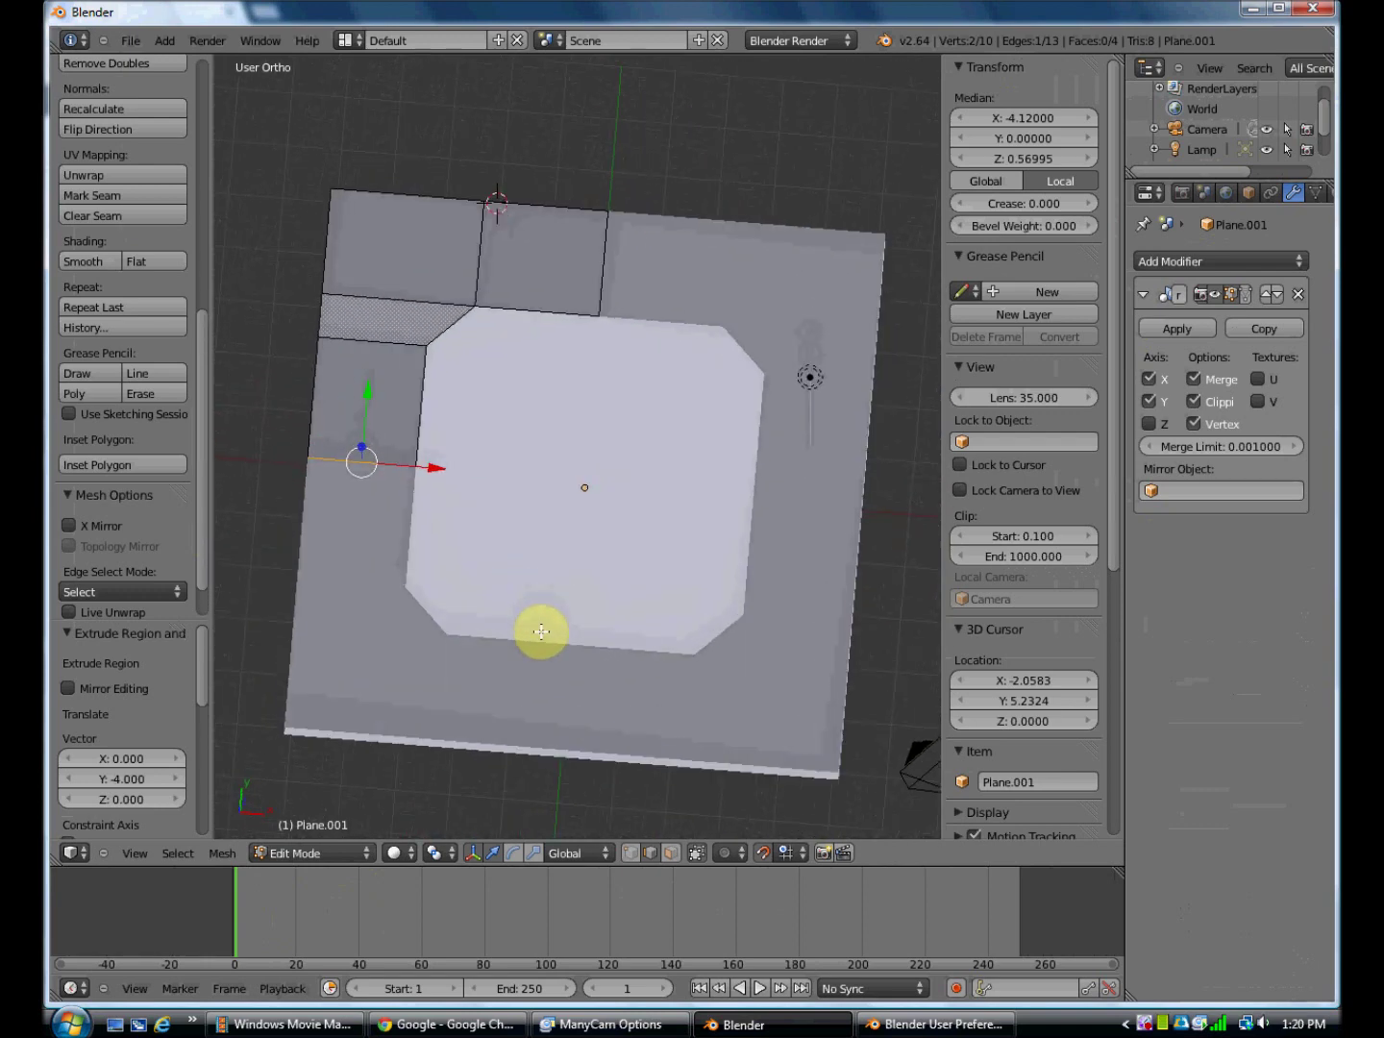
{"action": "key", "text": "KP_7"}
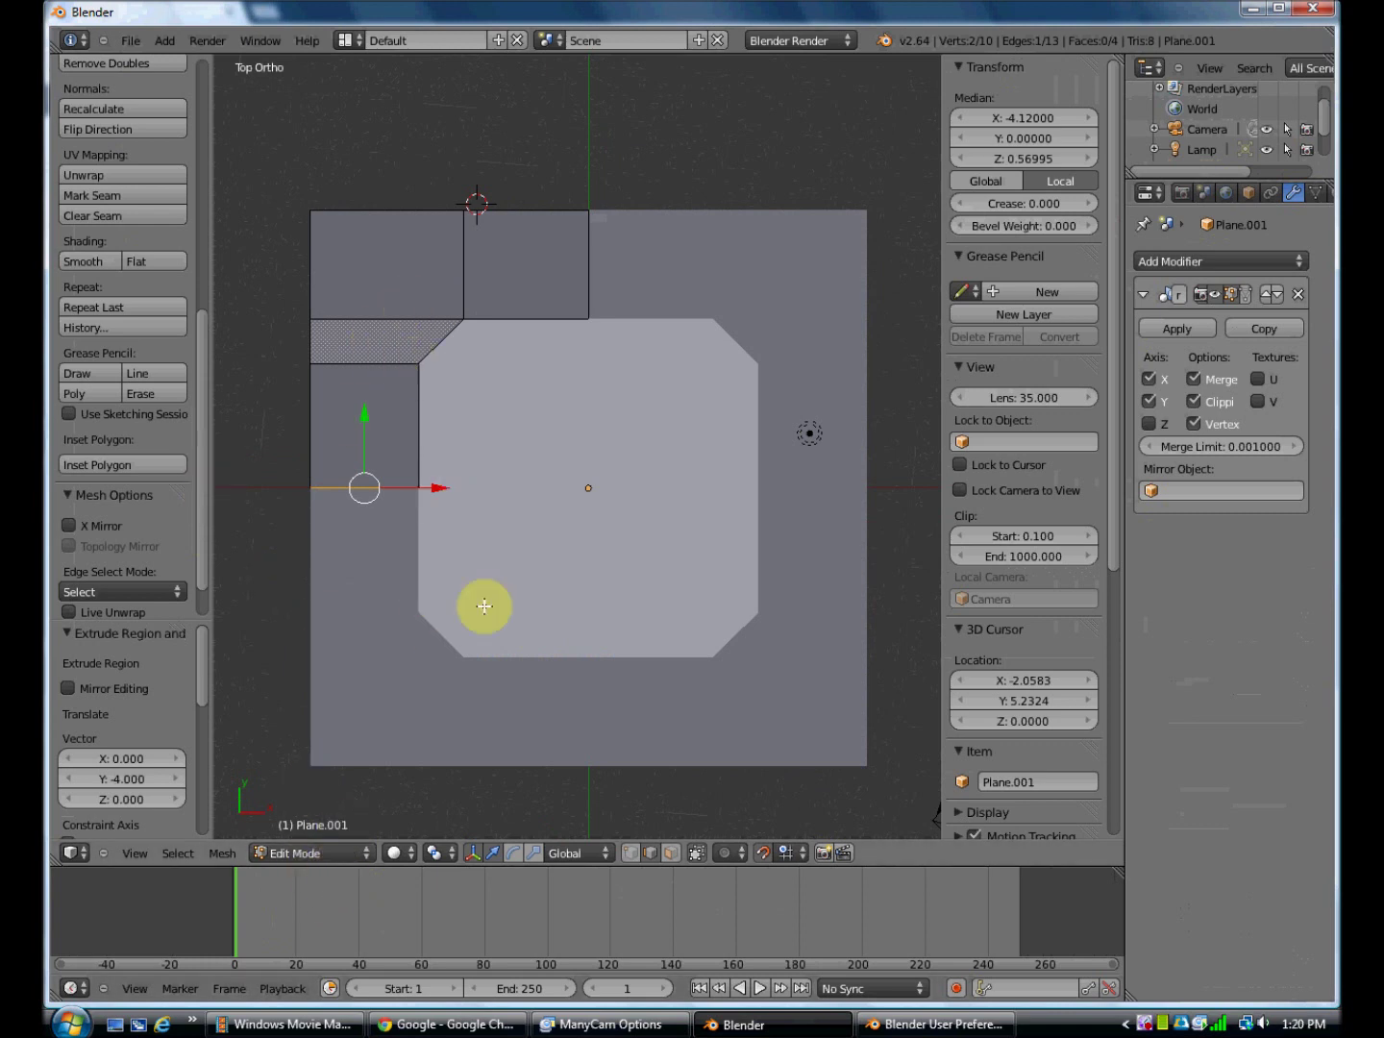
Select the two original corner faces in face selection and inset them with Inset Polygon at 5 percent
{"action": "left_click", "coordinate": [670, 853]}
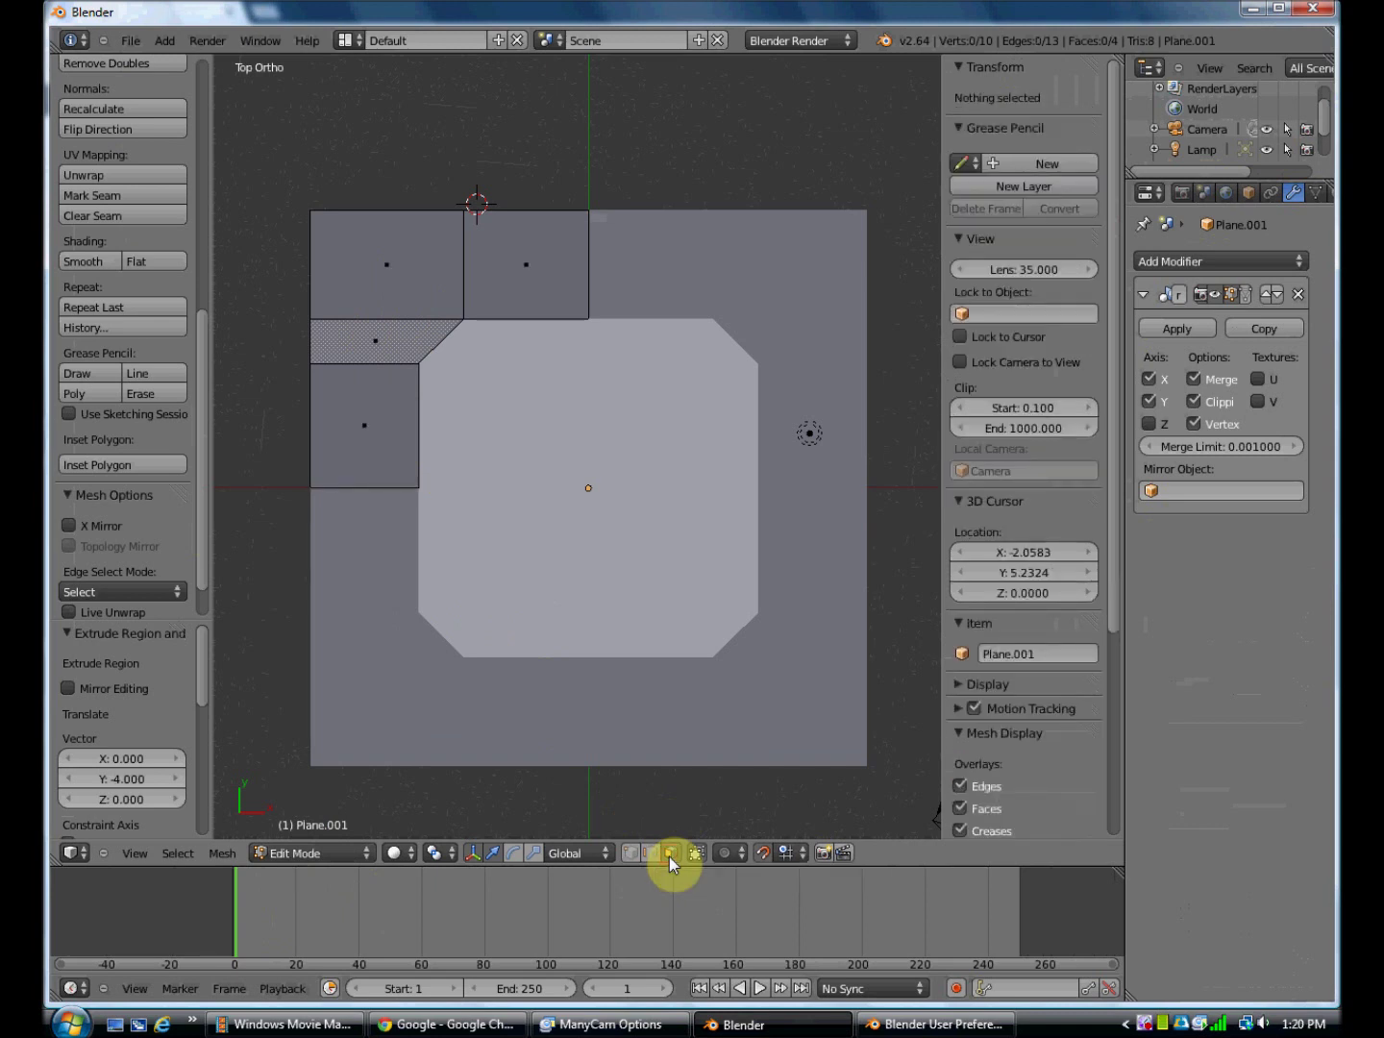
{"action": "right_click", "coordinate": [358, 264]}
{"action": "right_click", "coordinate": [347, 337], "text": "shift"}
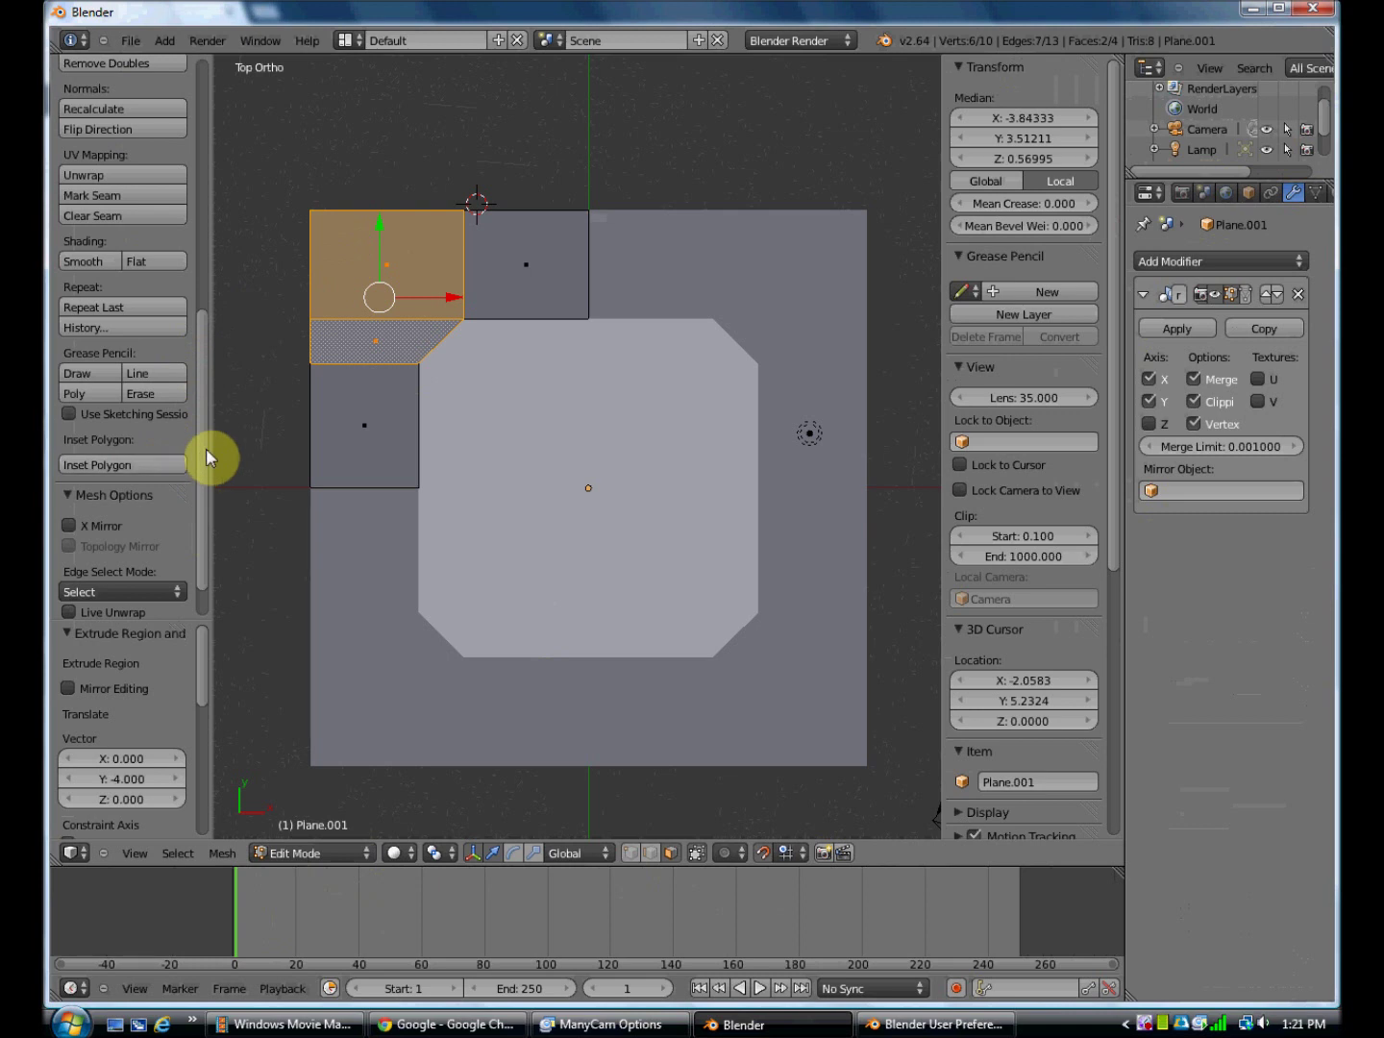
{"action": "left_click_drag", "start_coordinate": [204, 431], "coordinate": [216, 160]}
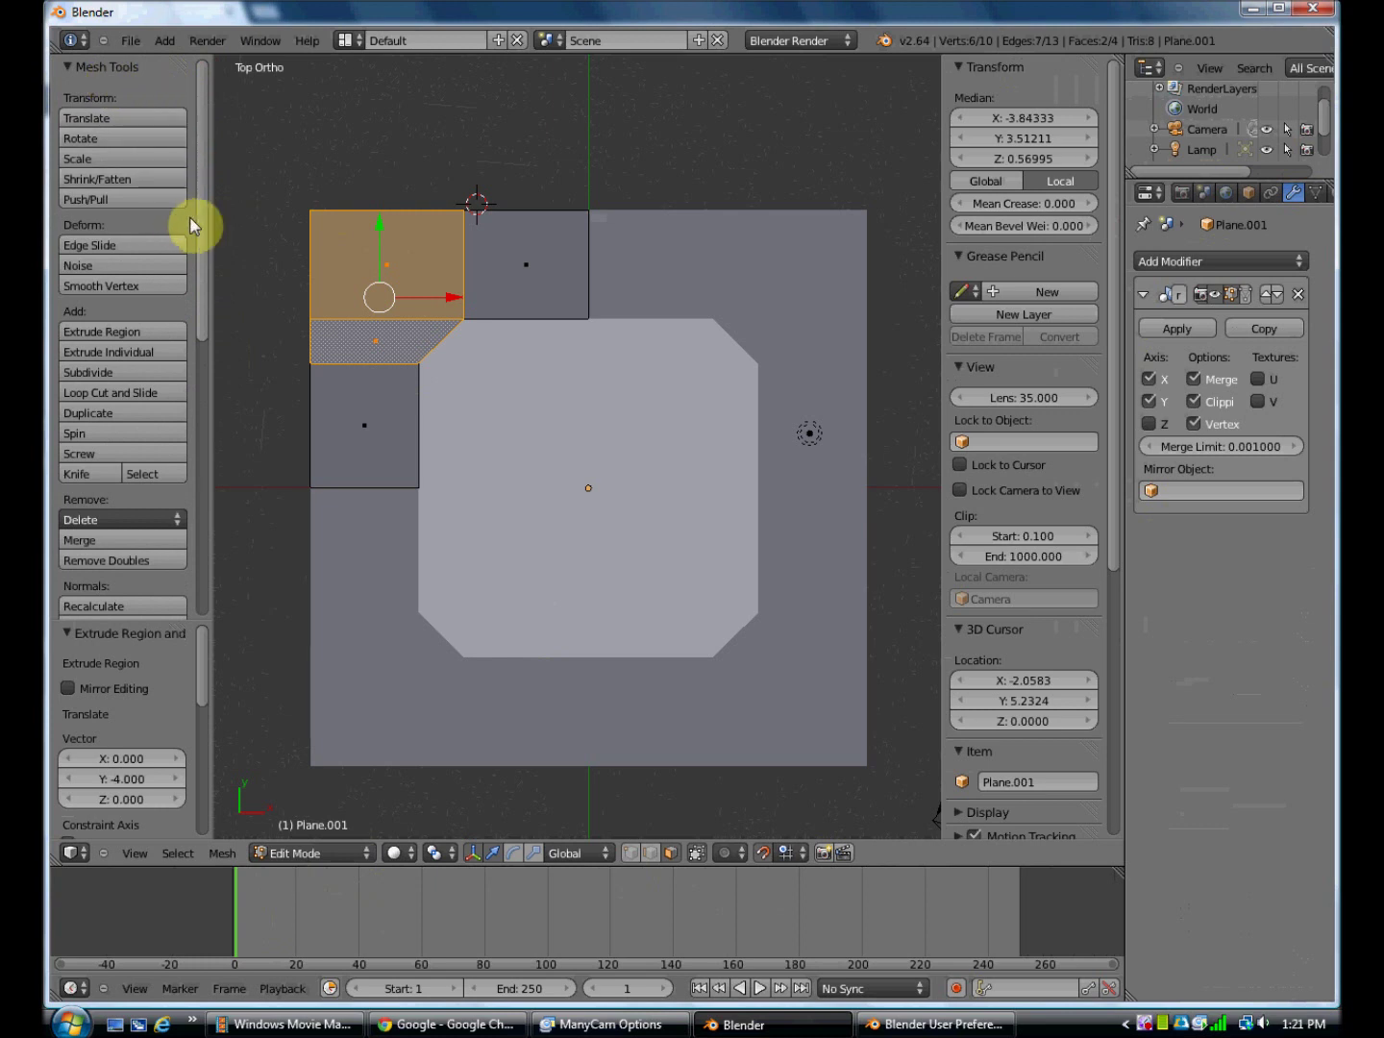
{"action": "left_click_drag", "start_coordinate": [201, 160], "coordinate": [203, 464]}
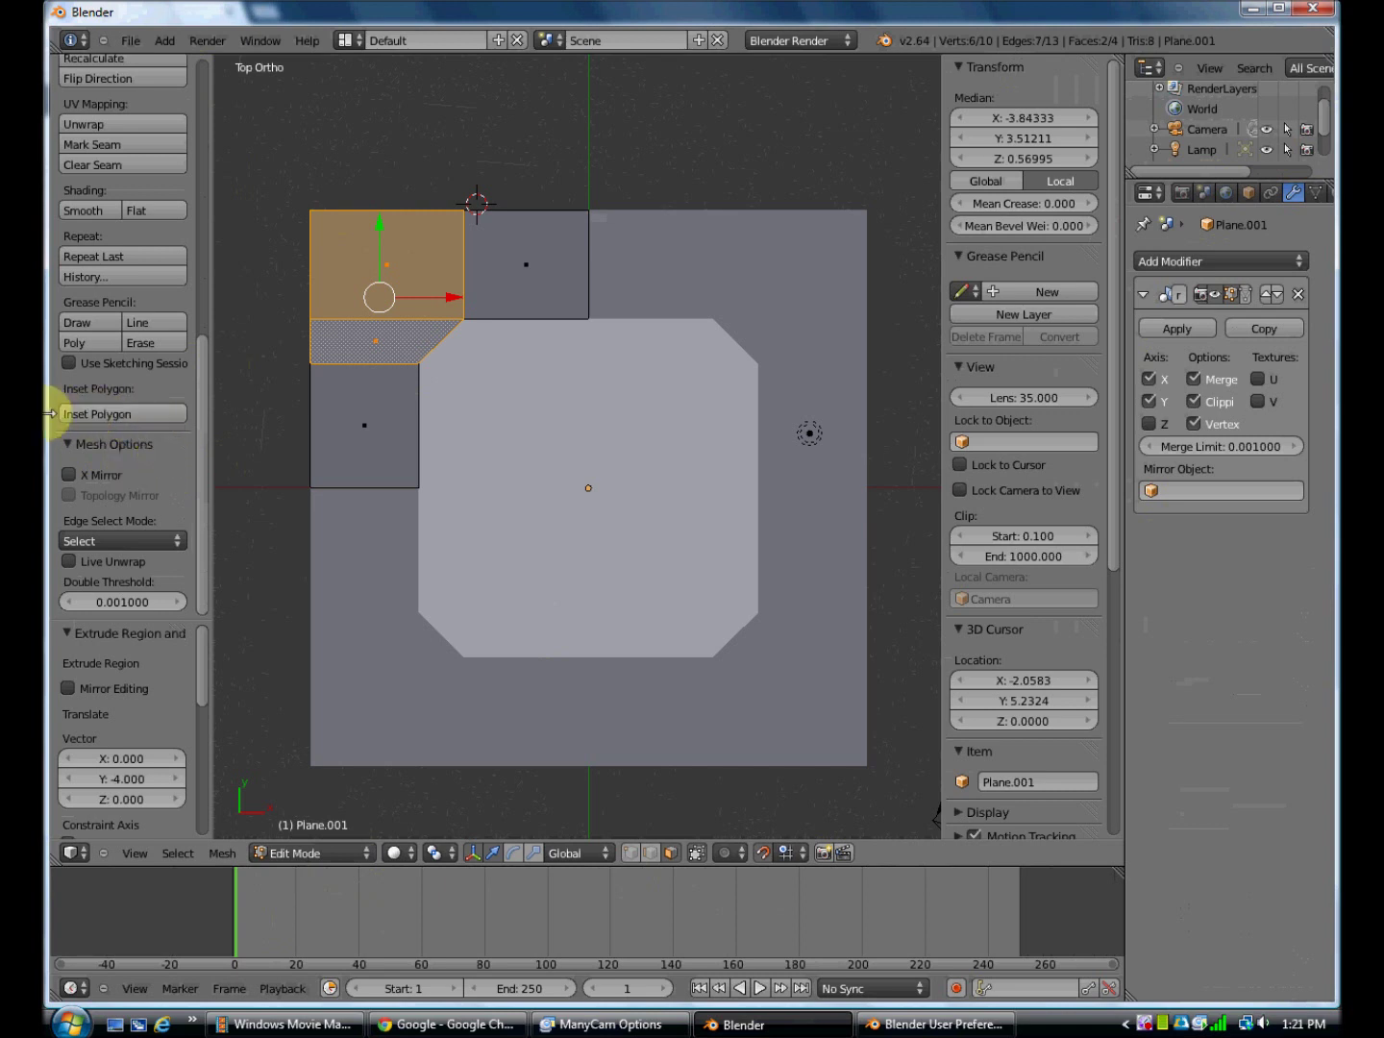
{"action": "left_click", "coordinate": [145, 416]}
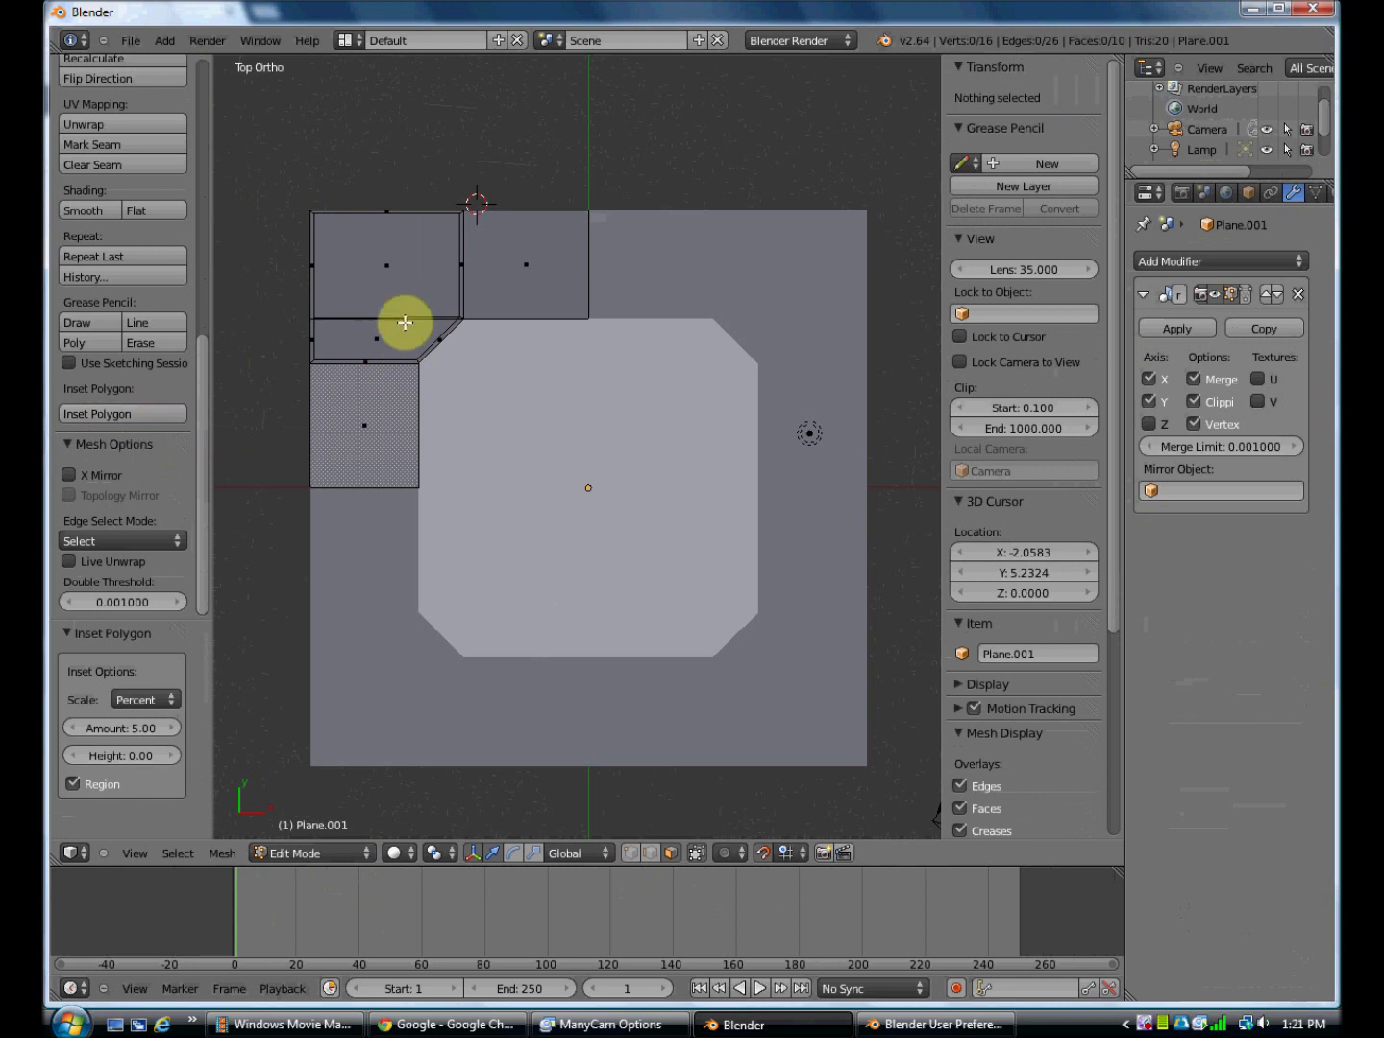
Select the two inner faces of the corner inset and scale them to 0.9
{"action": "scroll", "coordinate": [363, 295], "scroll_direction": "up", "scroll_amount": 1}
{"action": "scroll", "coordinate": [362, 294], "scroll_direction": "up", "scroll_amount": 4}
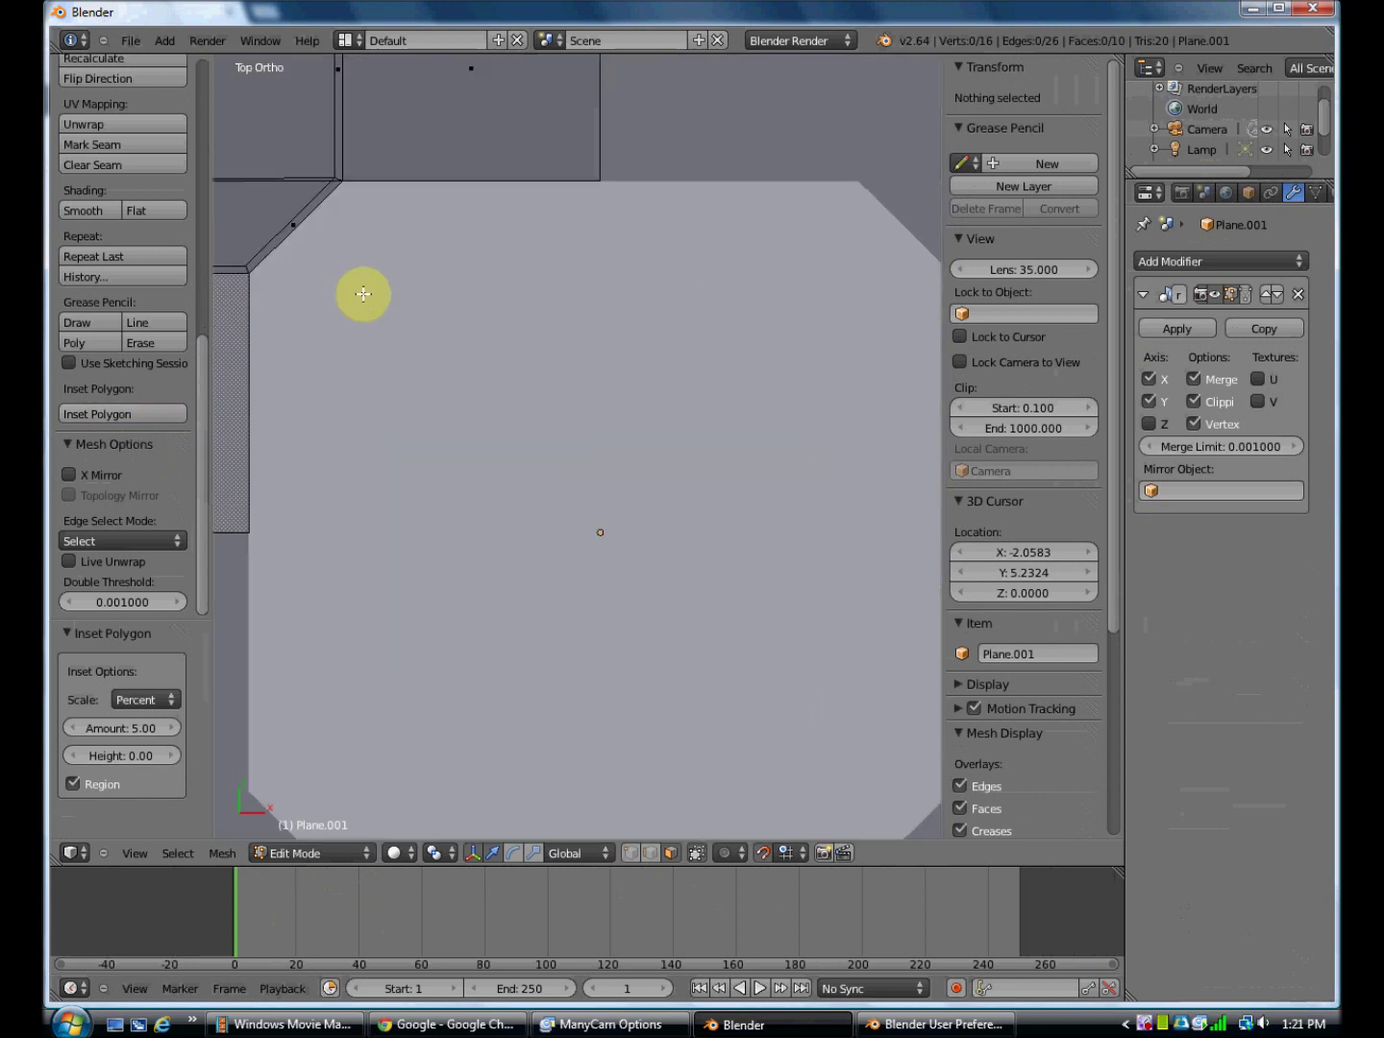
{"action": "scroll", "coordinate": [408, 302], "scroll_direction": "down", "scroll_amount": 2}
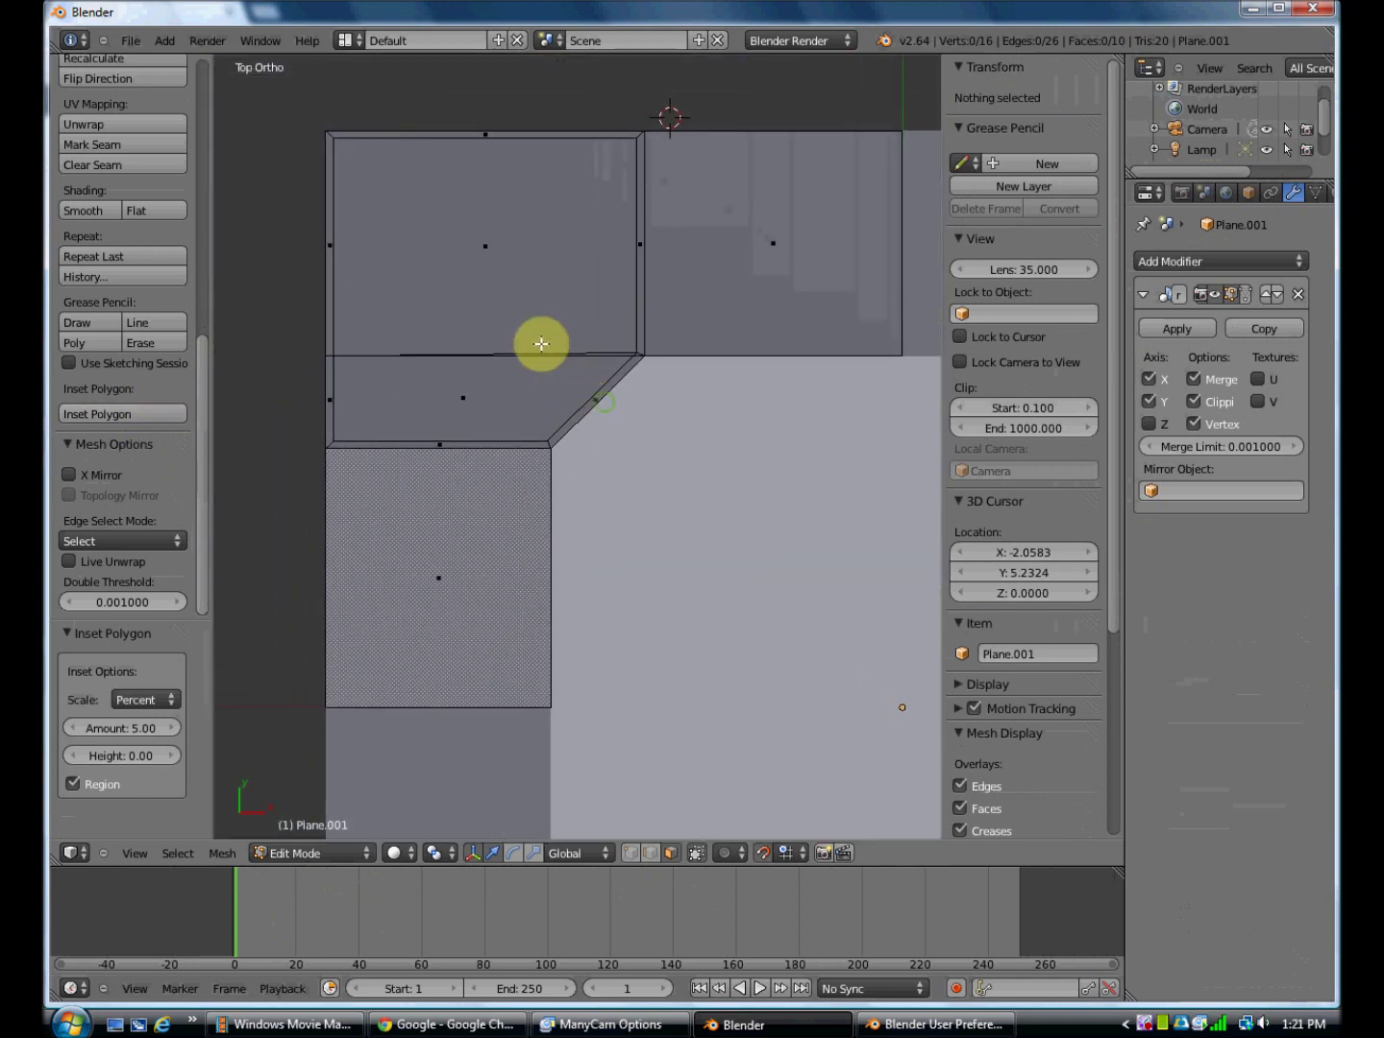
{"action": "right_click", "coordinate": [432, 298]}
{"action": "right_click", "coordinate": [407, 403], "text": "shift"}
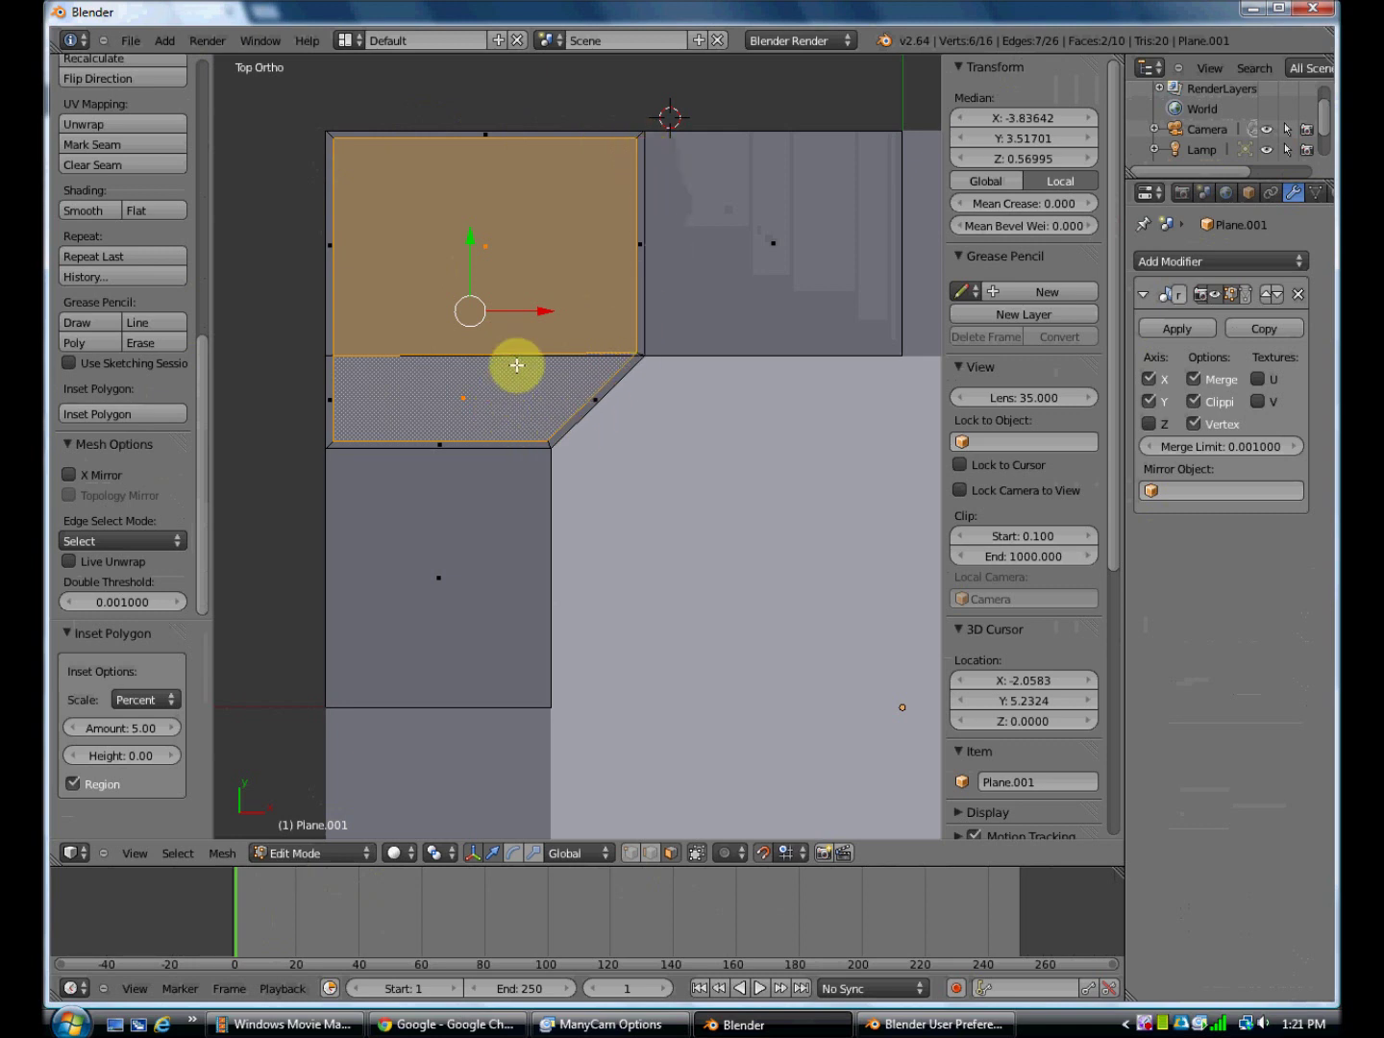
{"action": "key", "text": "s"}
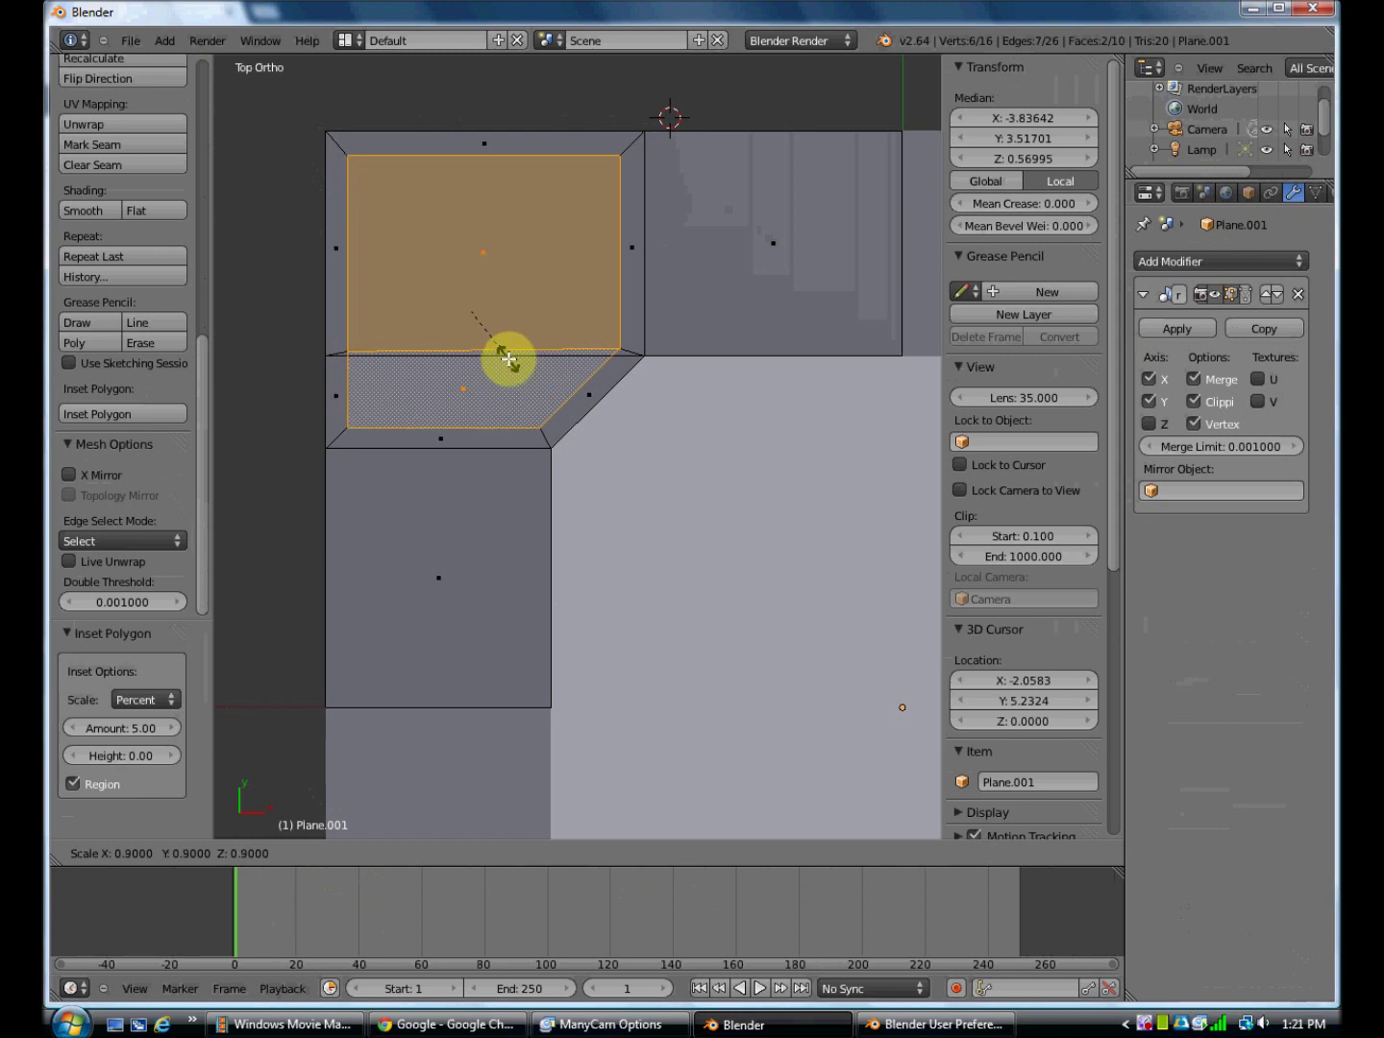
{"action": "left_click", "coordinate": [509, 358]}
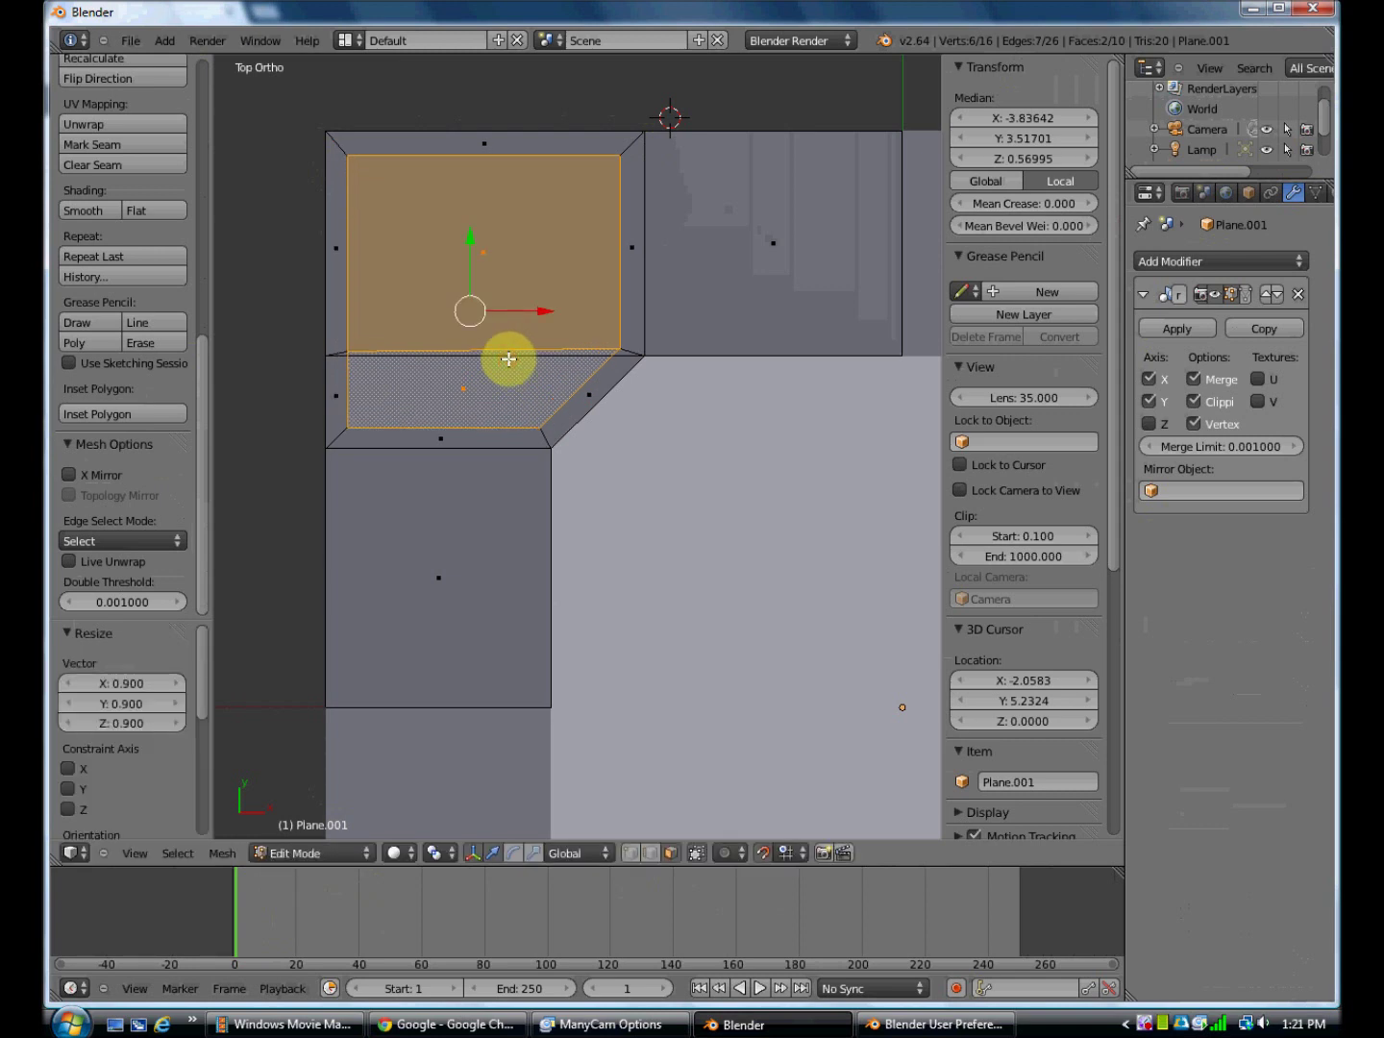
Raise the two inner corner faces 0.2 along Z in the right side view and check the mirrored corners from above
{"action": "key", "text": "KP_3"}
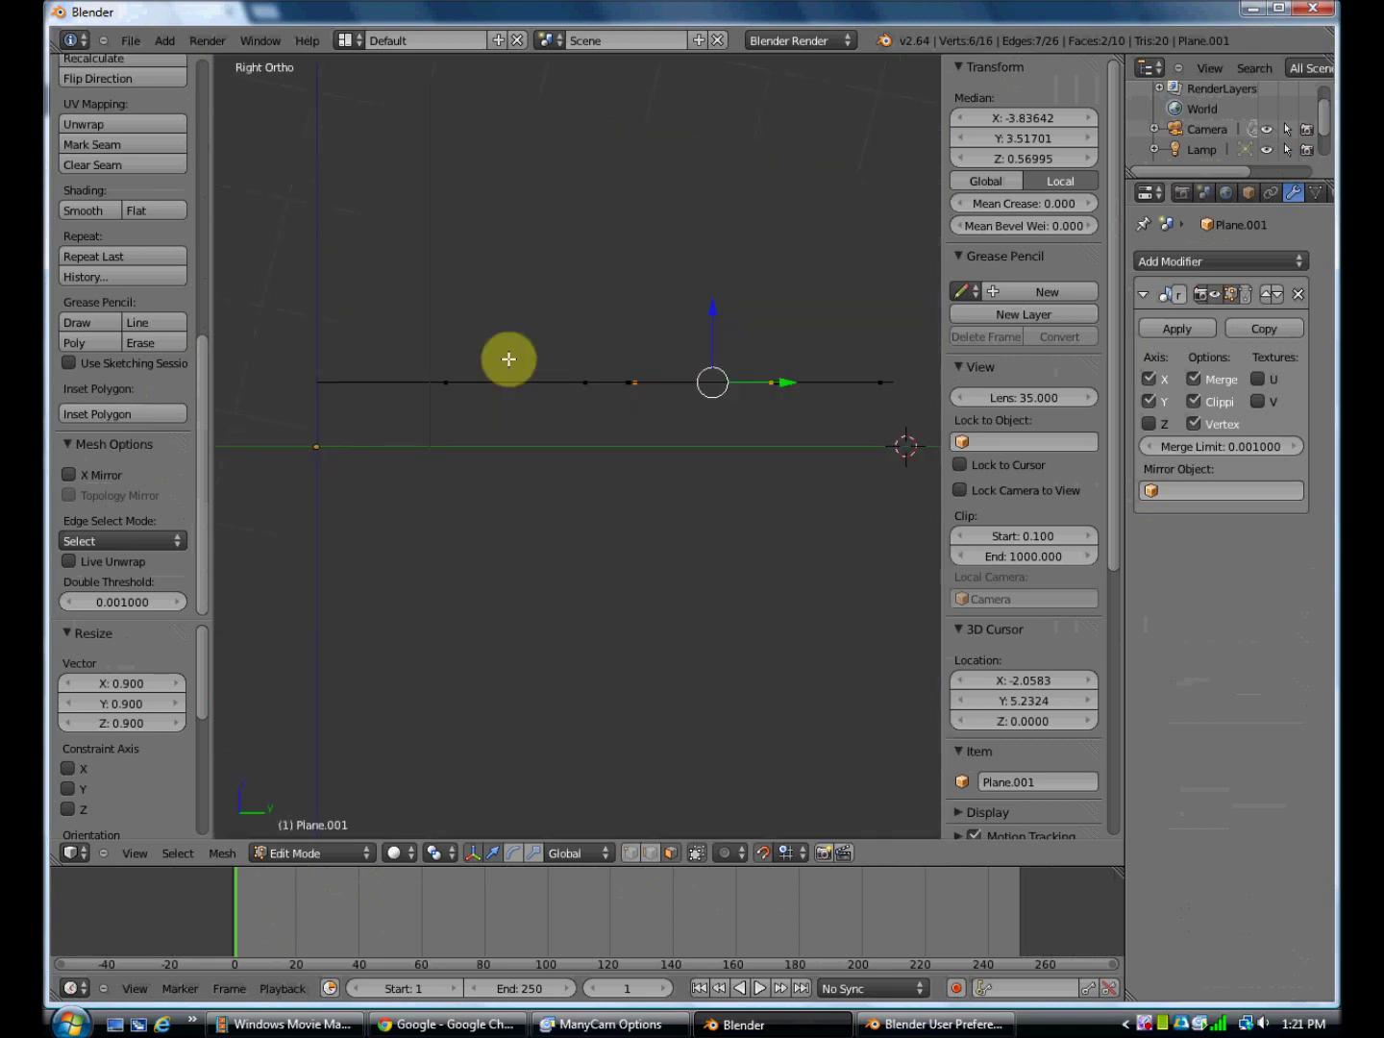
{"action": "key", "text": "g"}
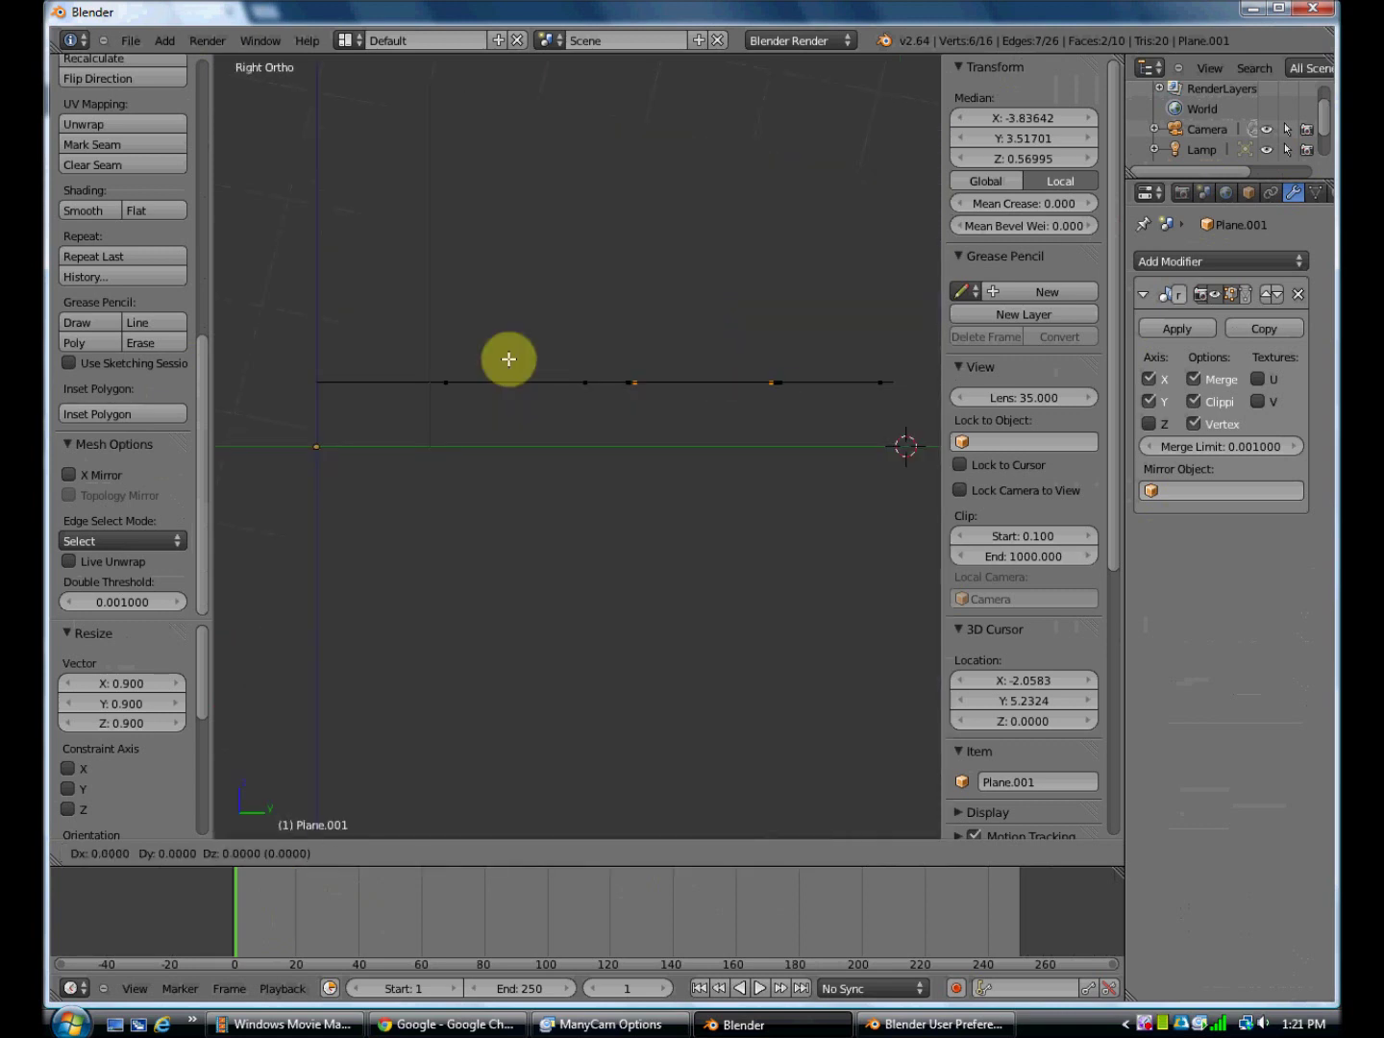
{"action": "key", "text": "z"}
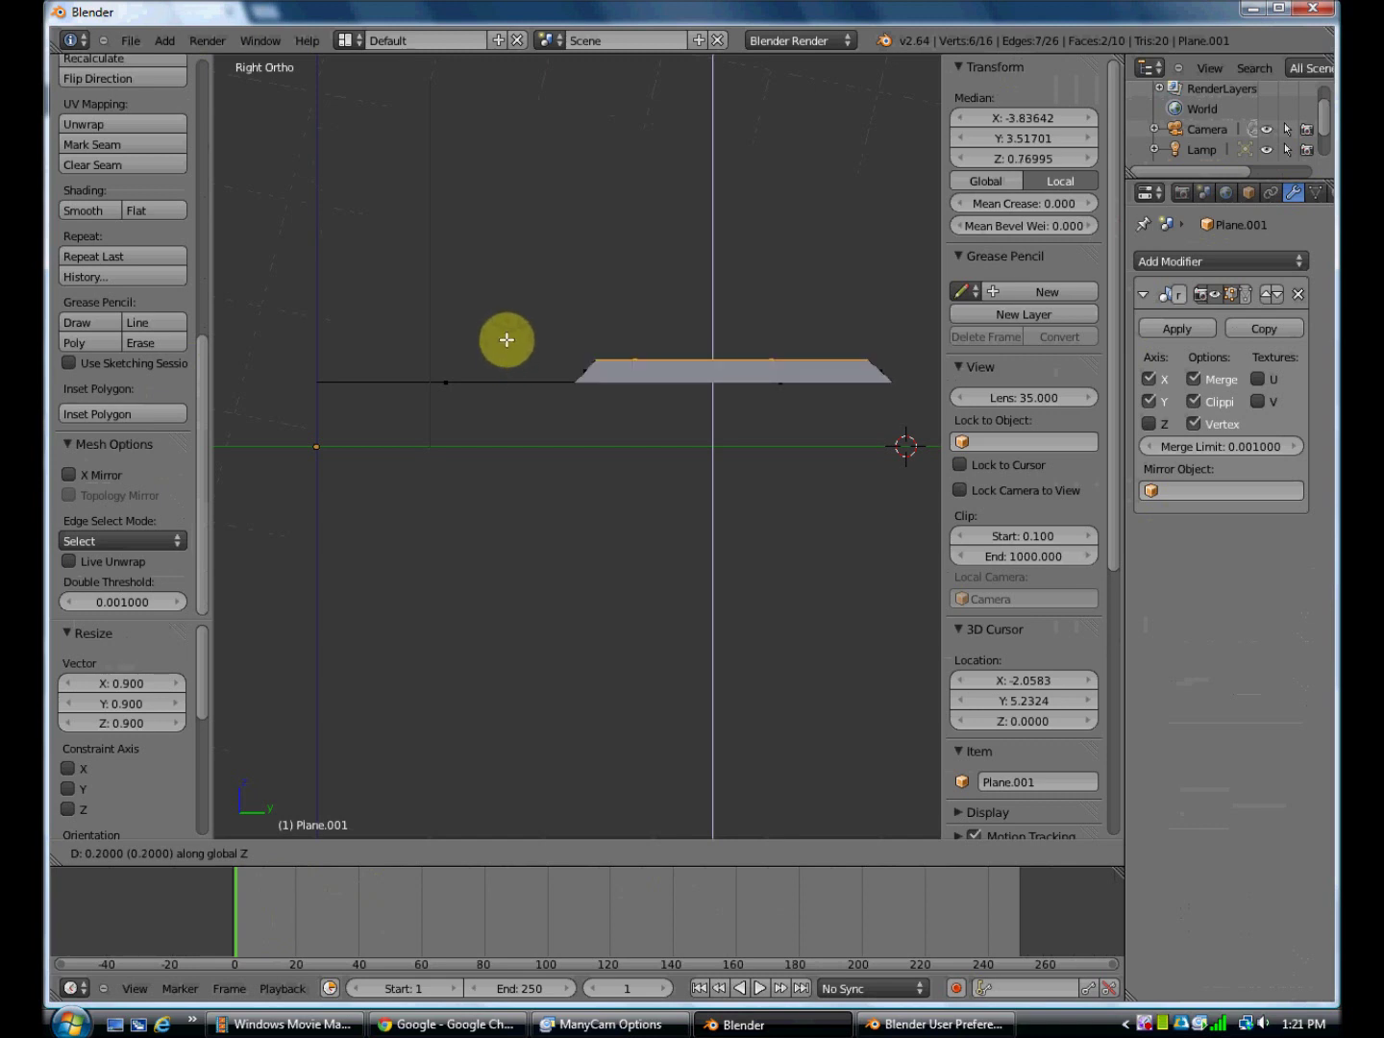
{"action": "left_click", "coordinate": [505, 340]}
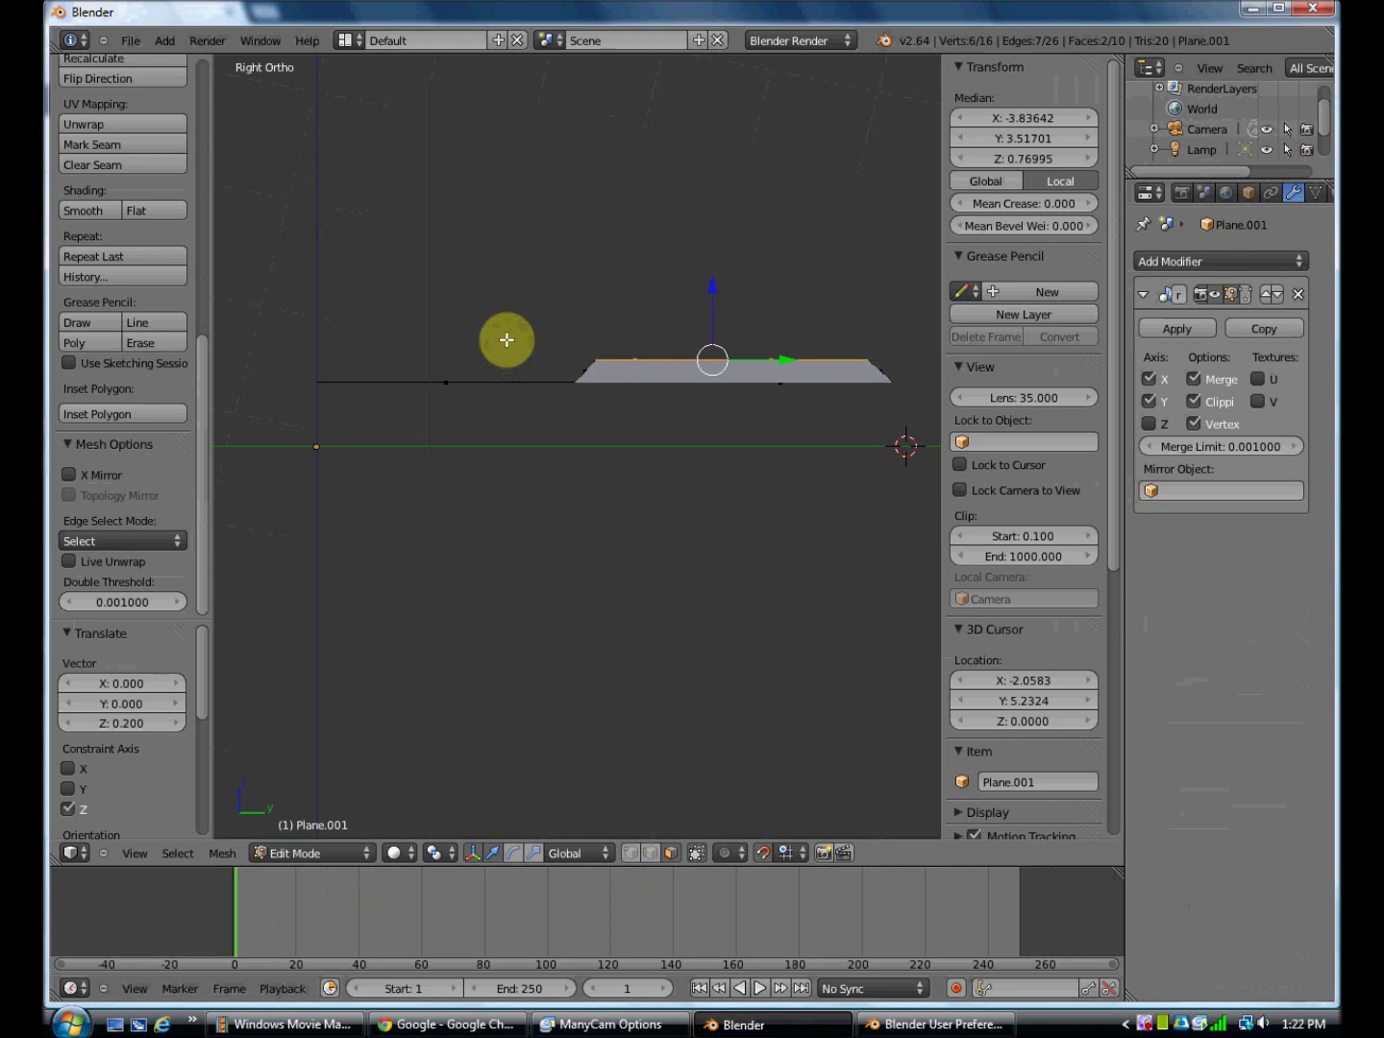
{"action": "key", "text": "KP_7"}
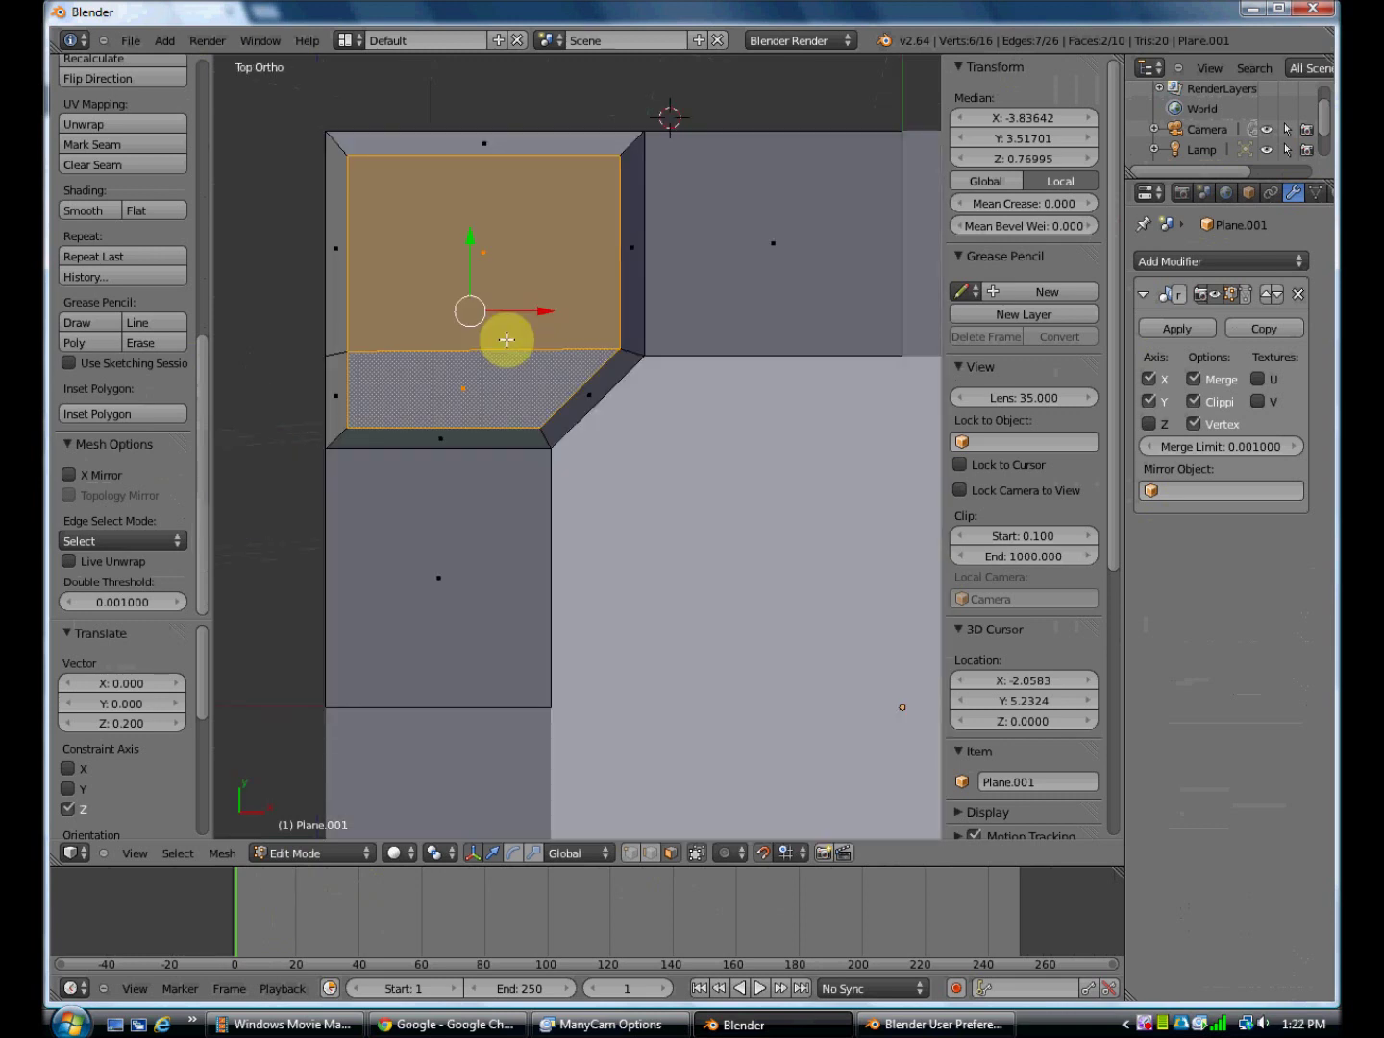
{"action": "scroll", "coordinate": [506, 341], "scroll_direction": "down", "scroll_amount": 3}
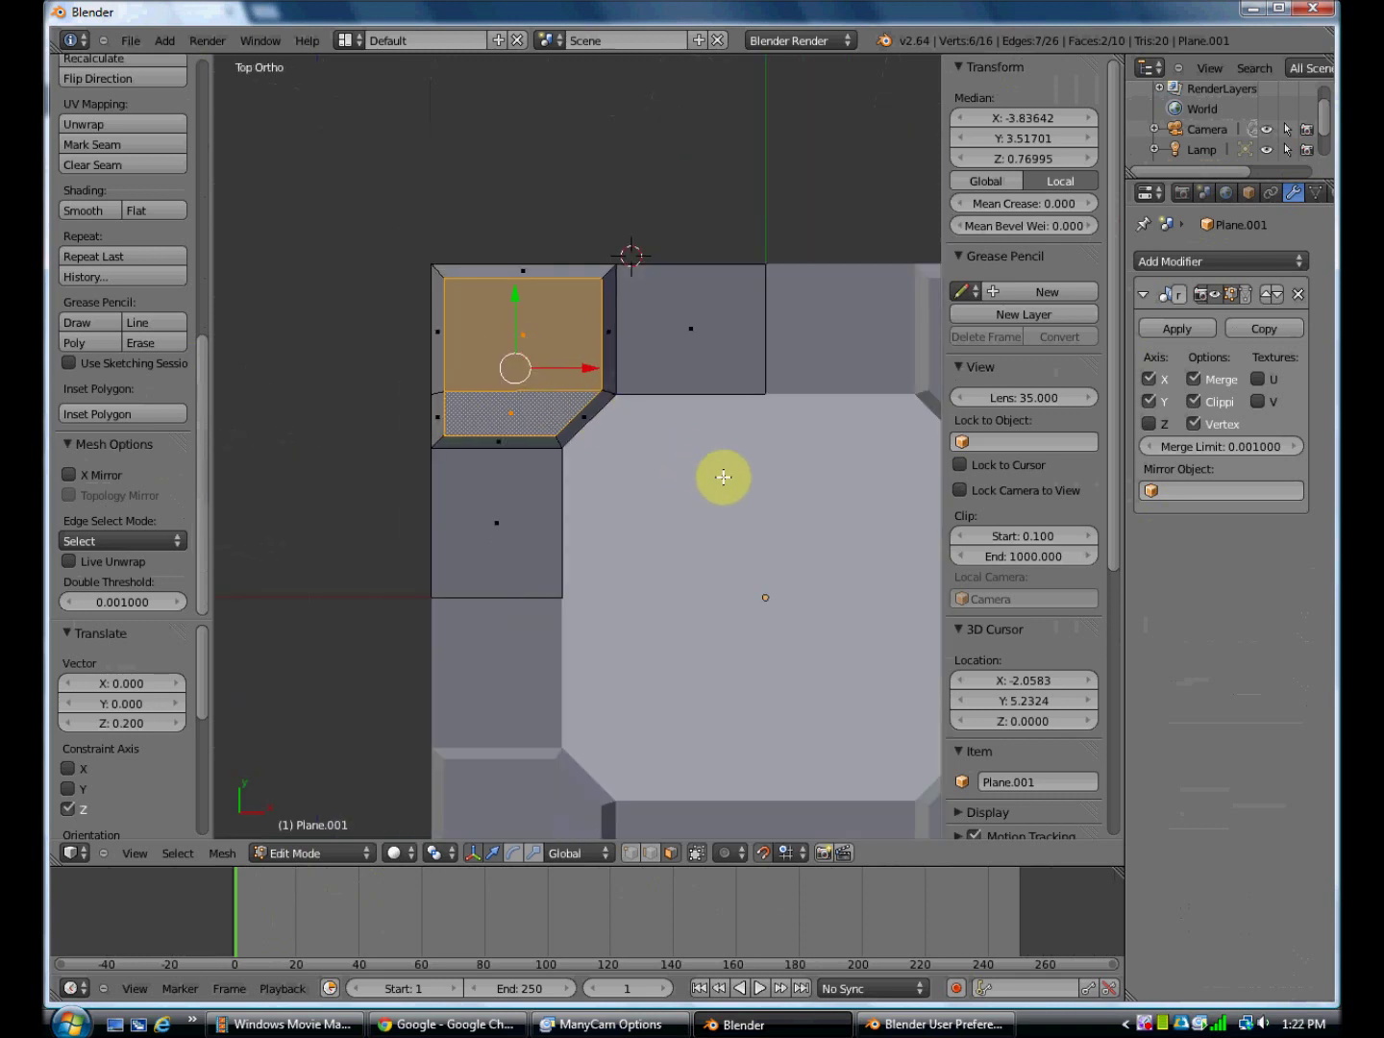
{"action": "scroll", "coordinate": [725, 477], "scroll_direction": "down", "scroll_amount": 1}
{"action": "middle_click_drag", "start_coordinate": [741, 481], "coordinate": [590, 385], "text": "shift"}
{"action": "middle_click_drag", "start_coordinate": [662, 489], "coordinate": [665, 438]}
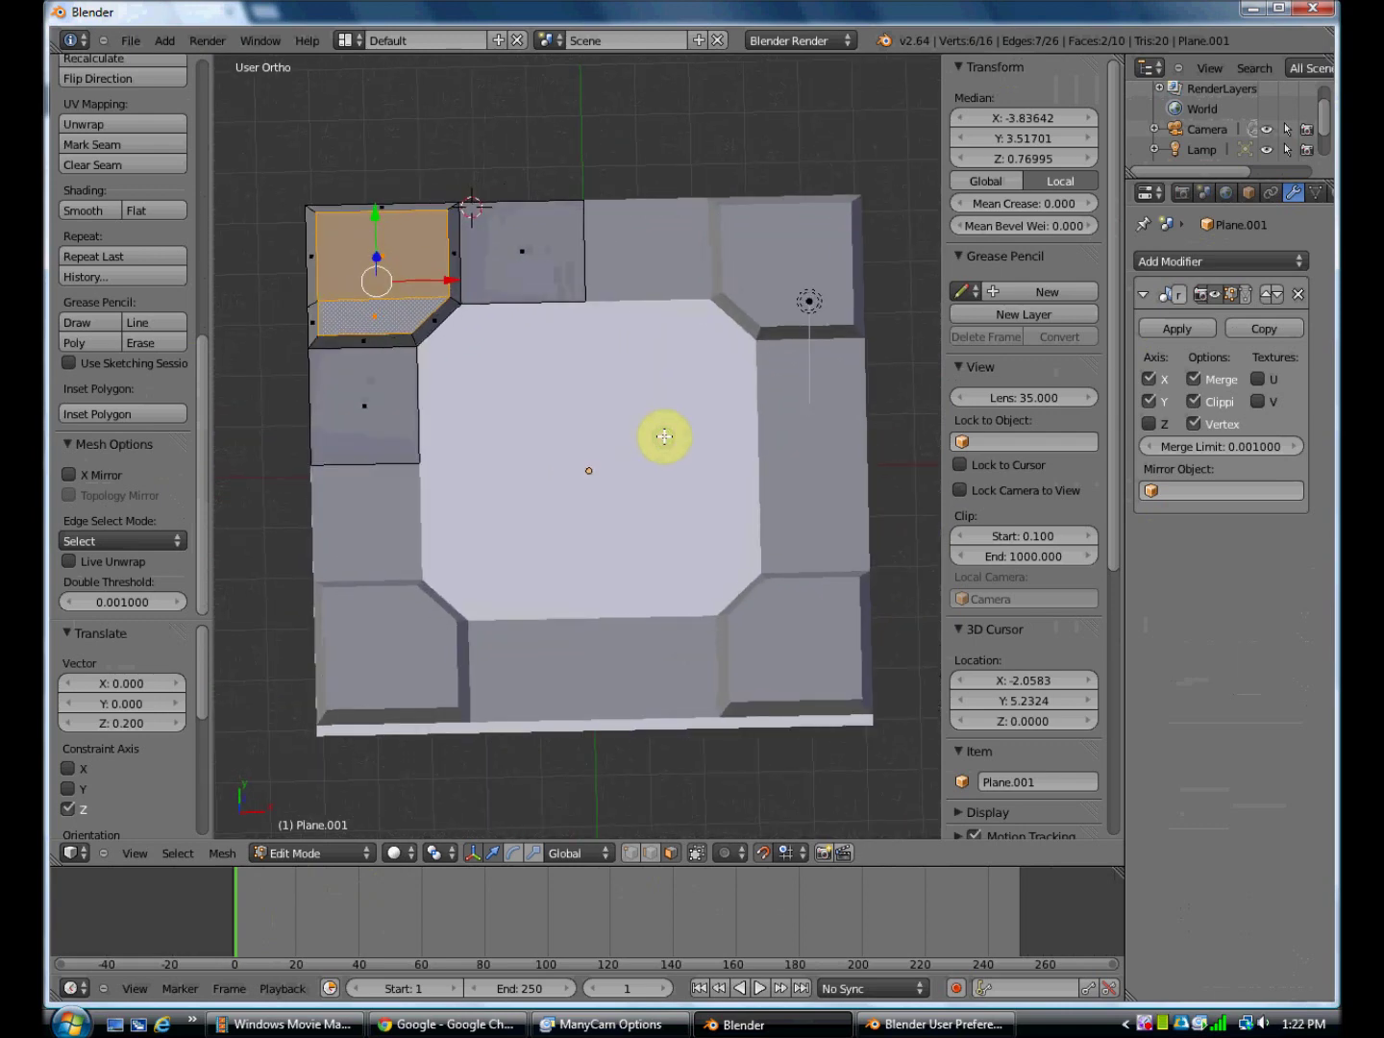
{"action": "key", "text": "KP_7"}
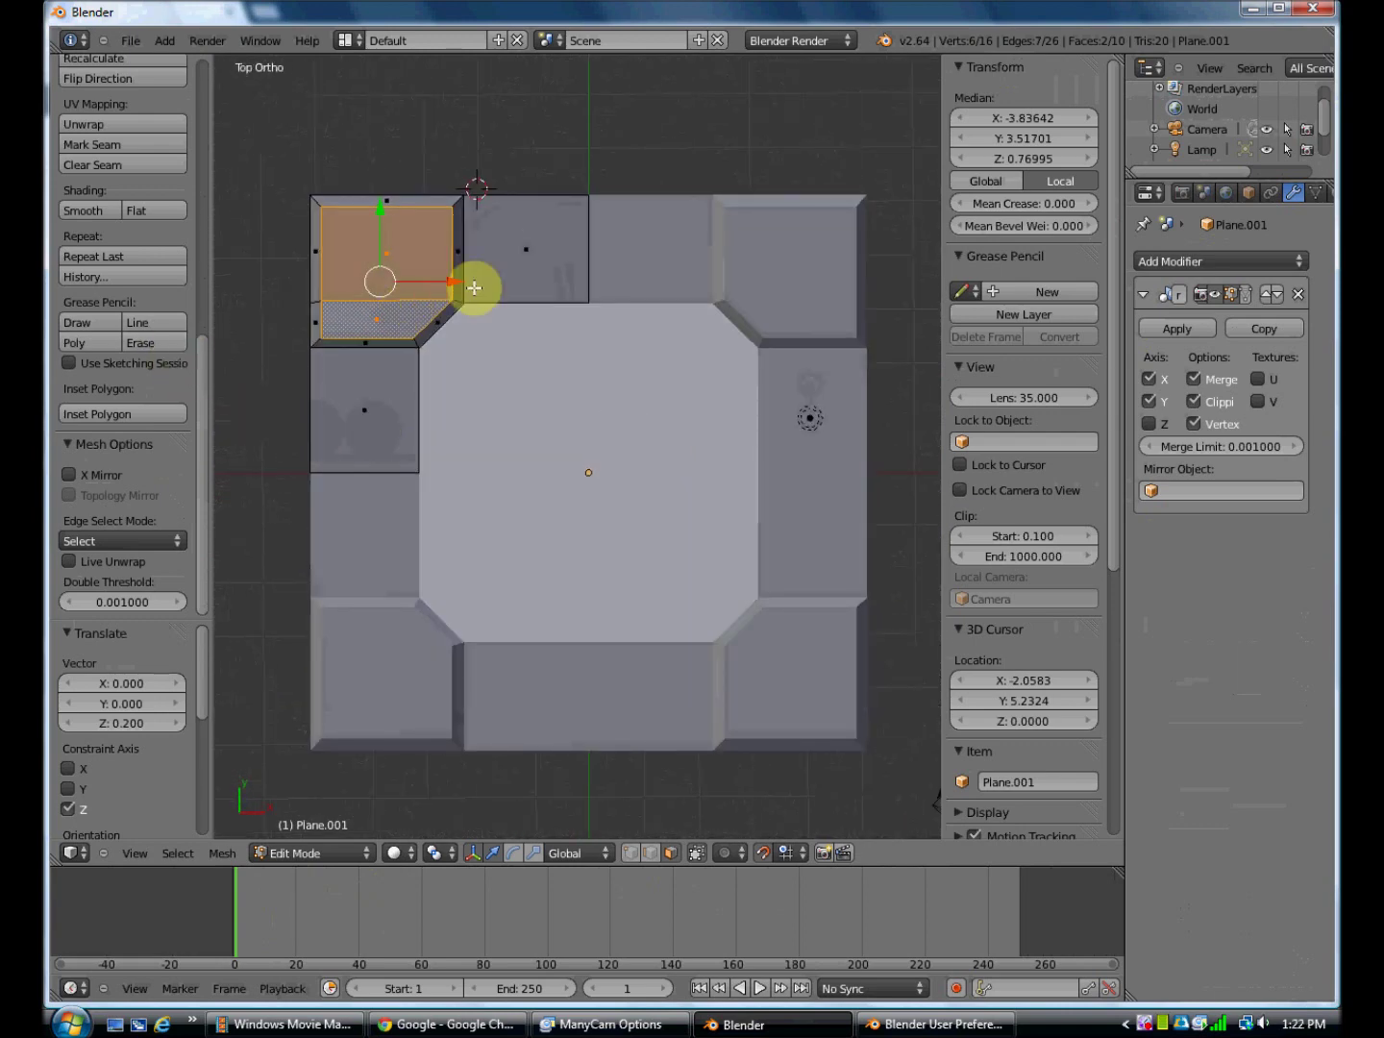
Inset the face right of the raised corner with Inset Polygon at 5 percent and scale the inner face to 0.8
{"action": "right_click", "coordinate": [531, 234]}
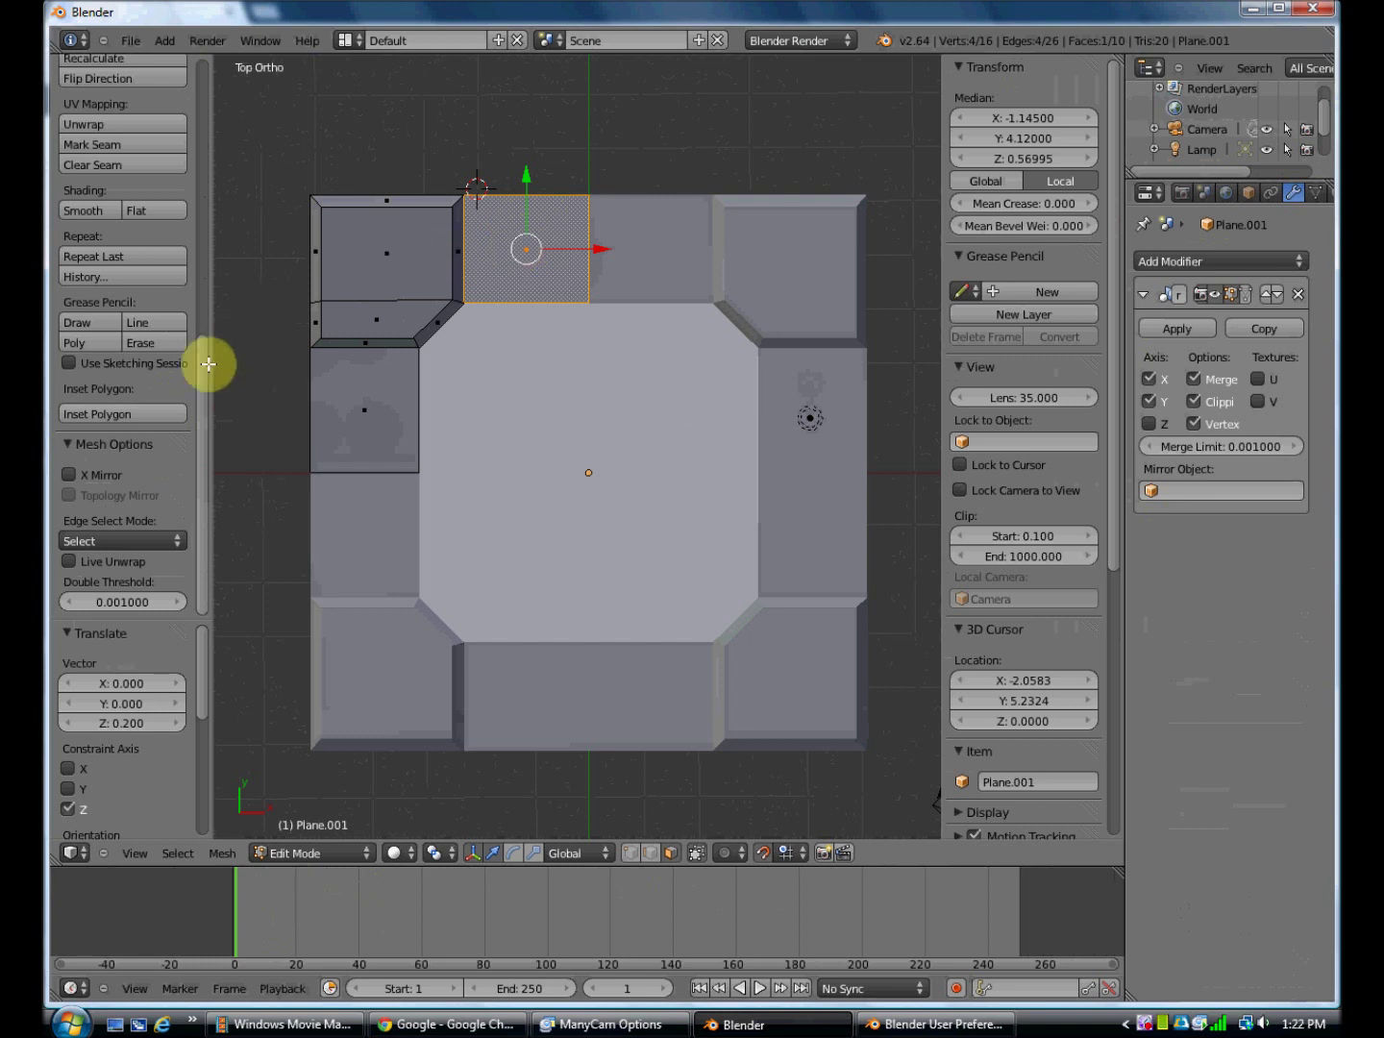
{"action": "left_click", "coordinate": [133, 416]}
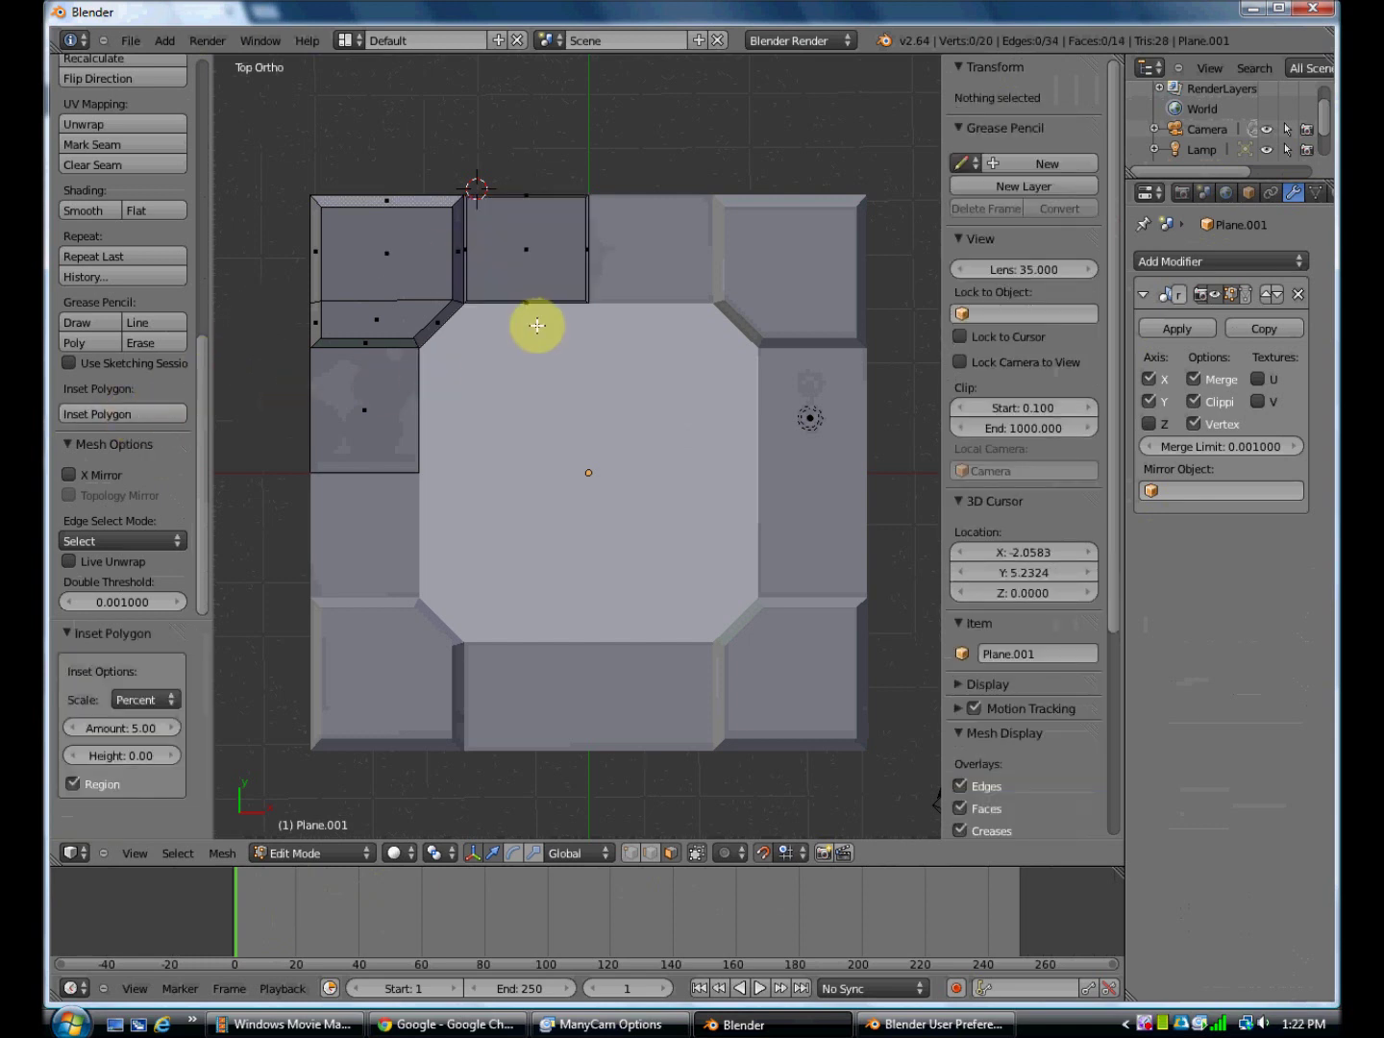
{"action": "scroll", "coordinate": [538, 320], "scroll_direction": "up", "scroll_amount": 1}
{"action": "right_click", "coordinate": [528, 186]}
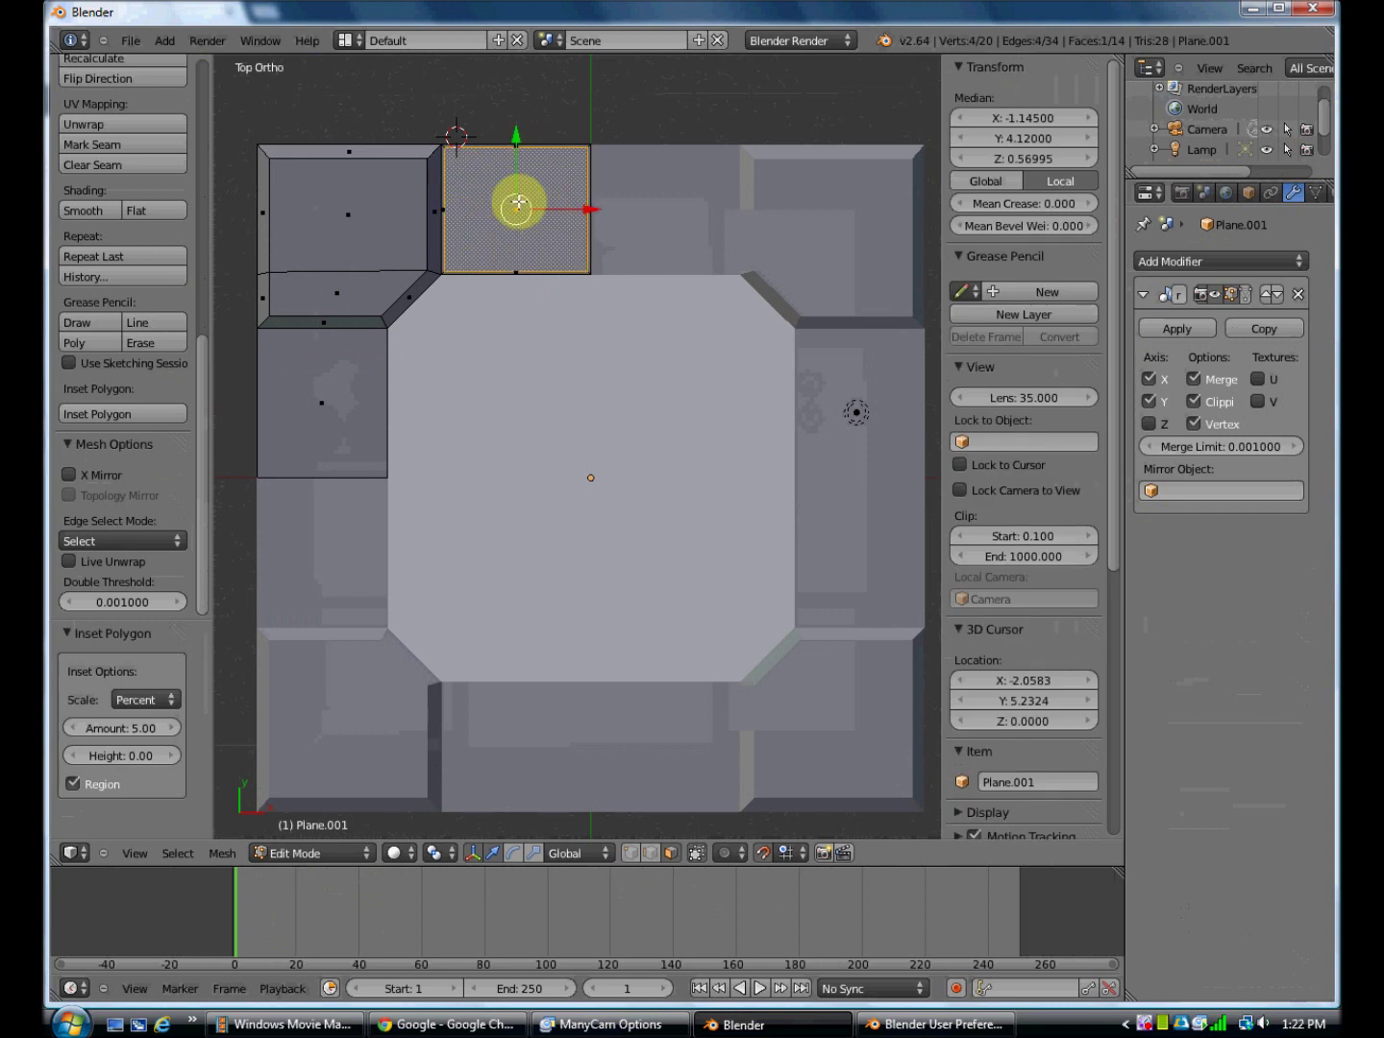
{"action": "key", "text": "s"}
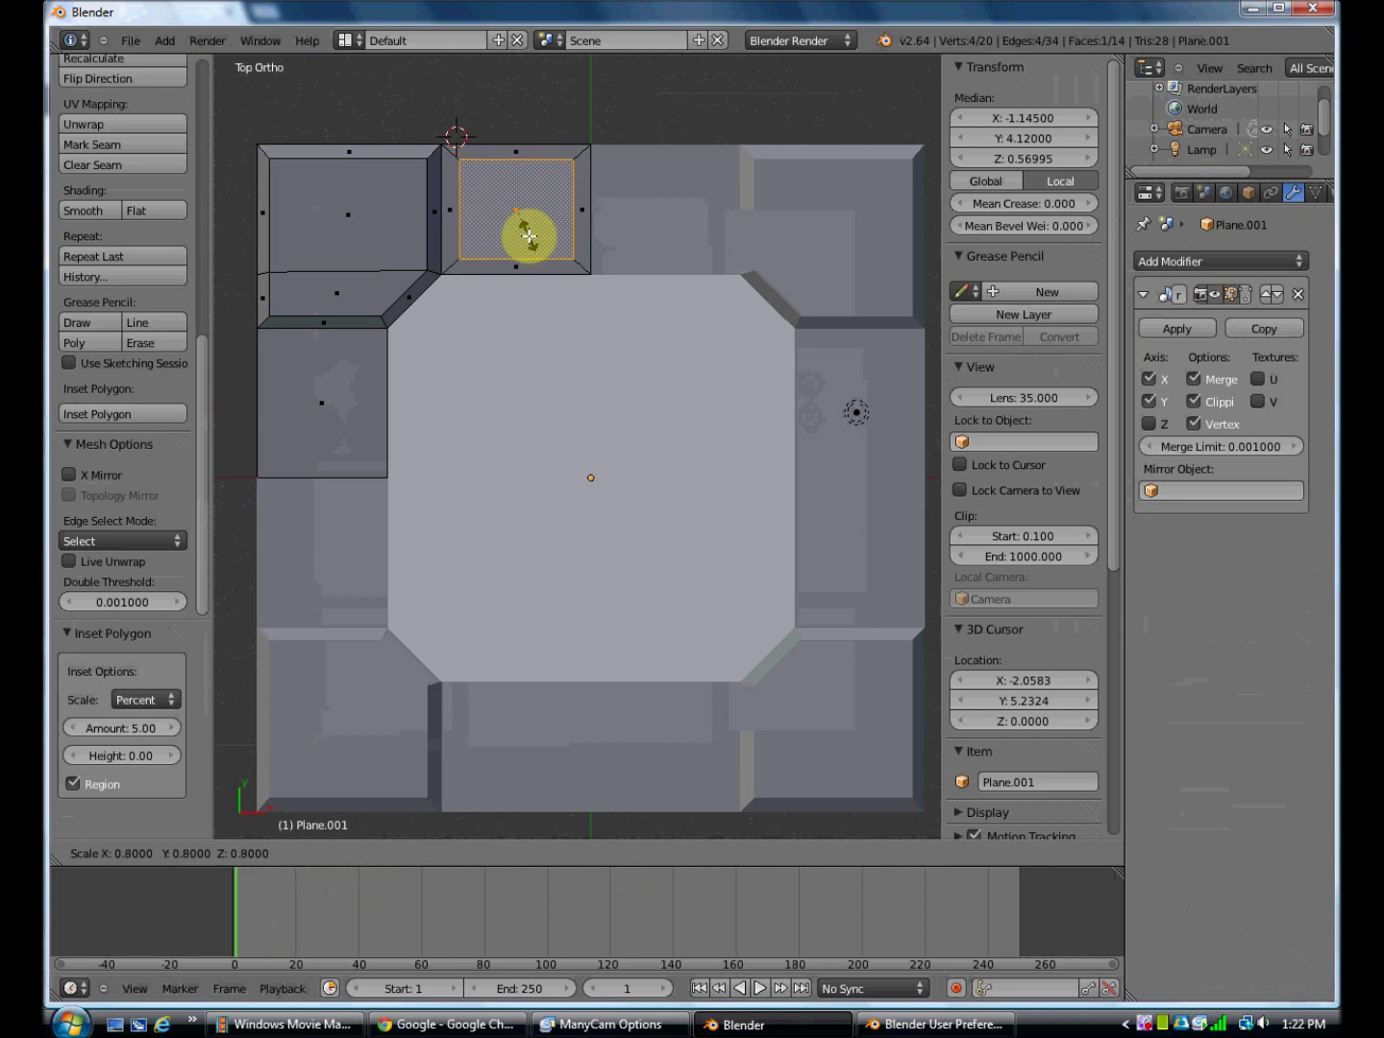
{"action": "left_click", "coordinate": [528, 235]}
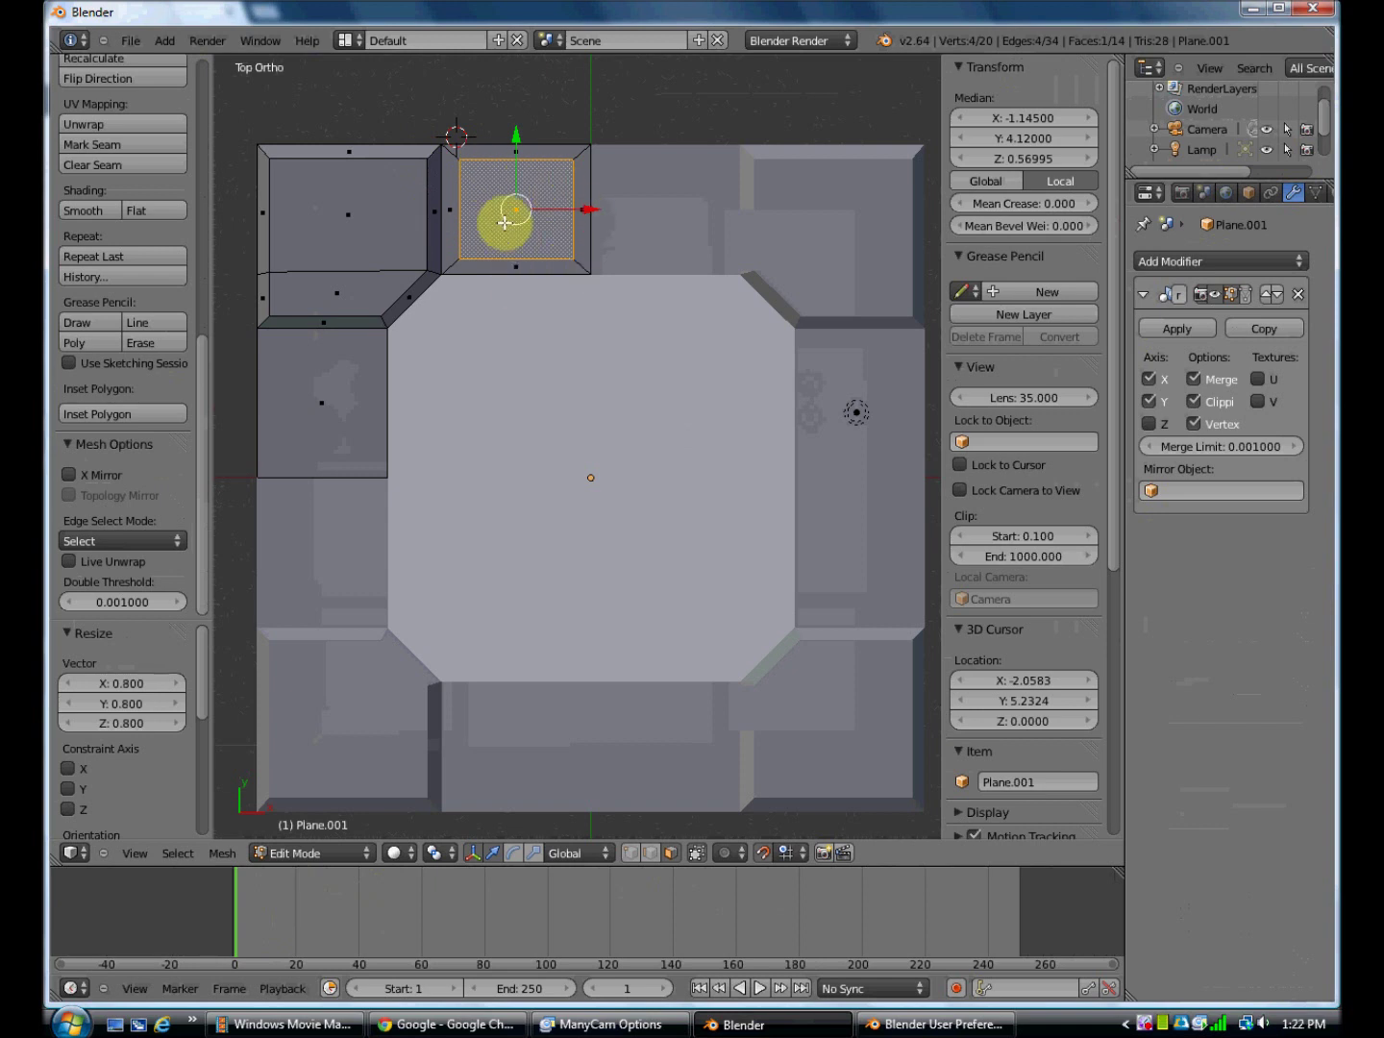
Raise the inner face of the upper side panel 0.2 along Z in the front view and return to the top view
{"action": "key", "text": "KP_3"}
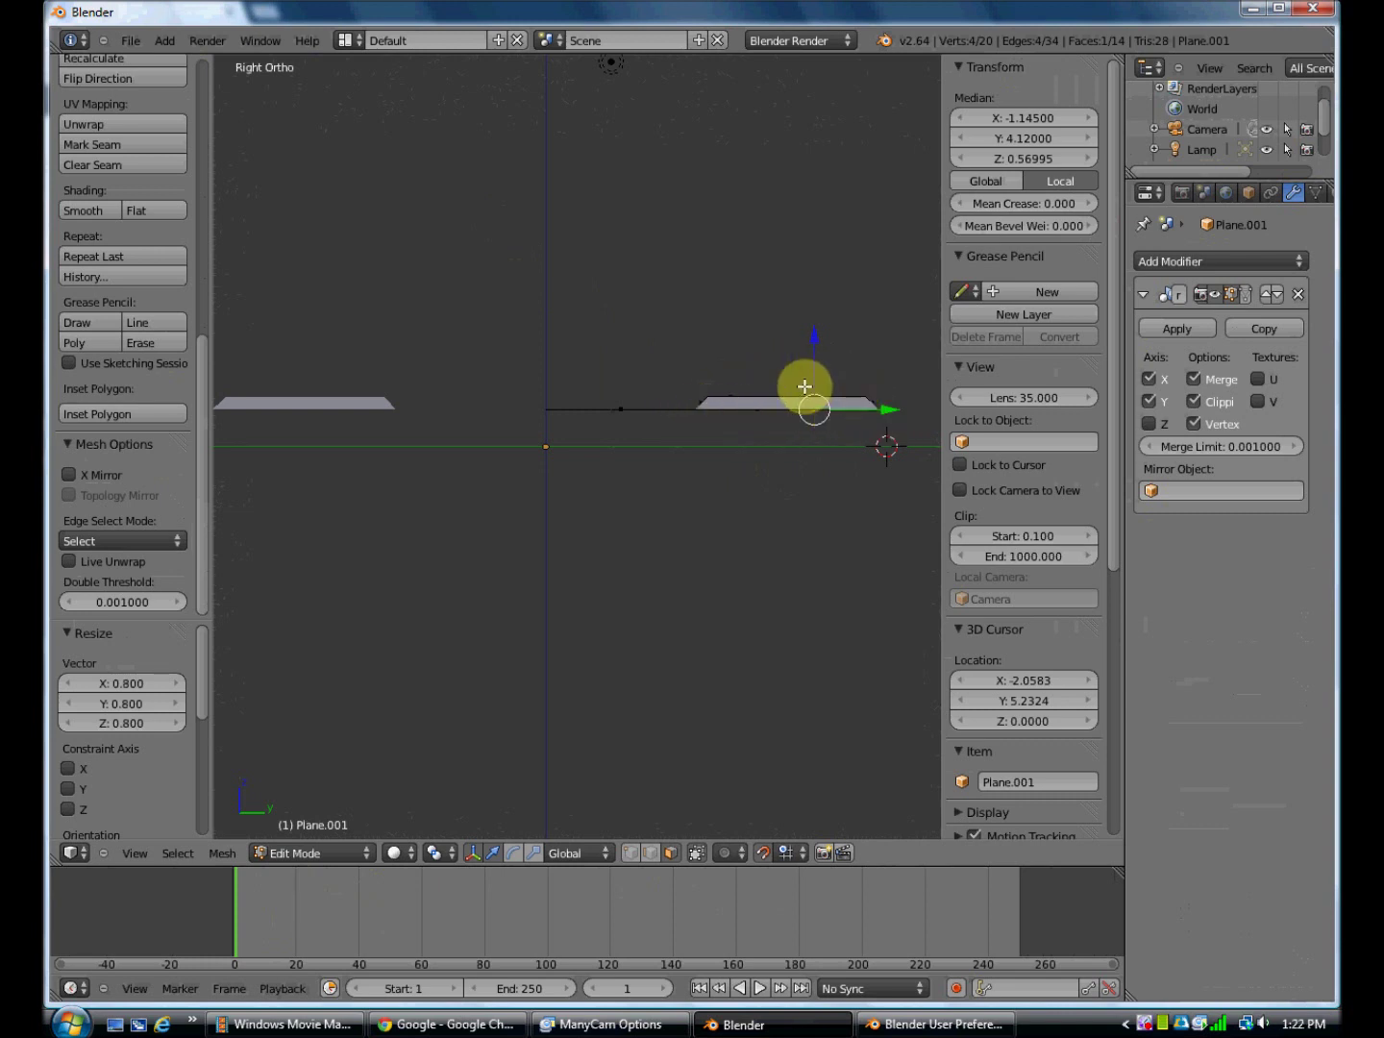
{"action": "key", "text": "KP_1"}
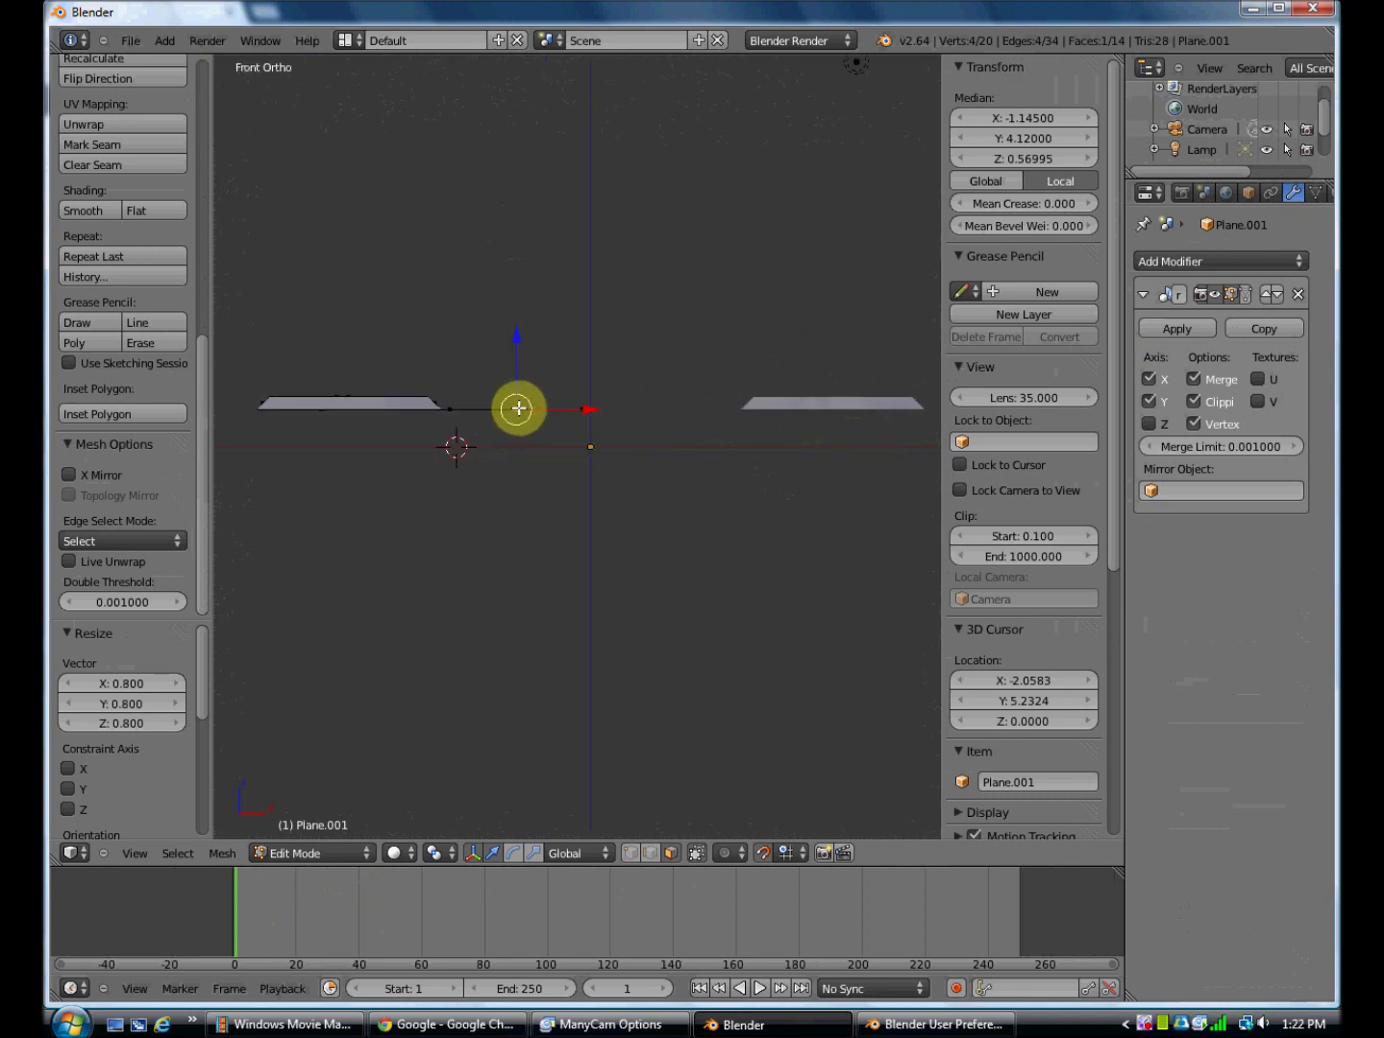
{"action": "left_click", "coordinate": [523, 411]}
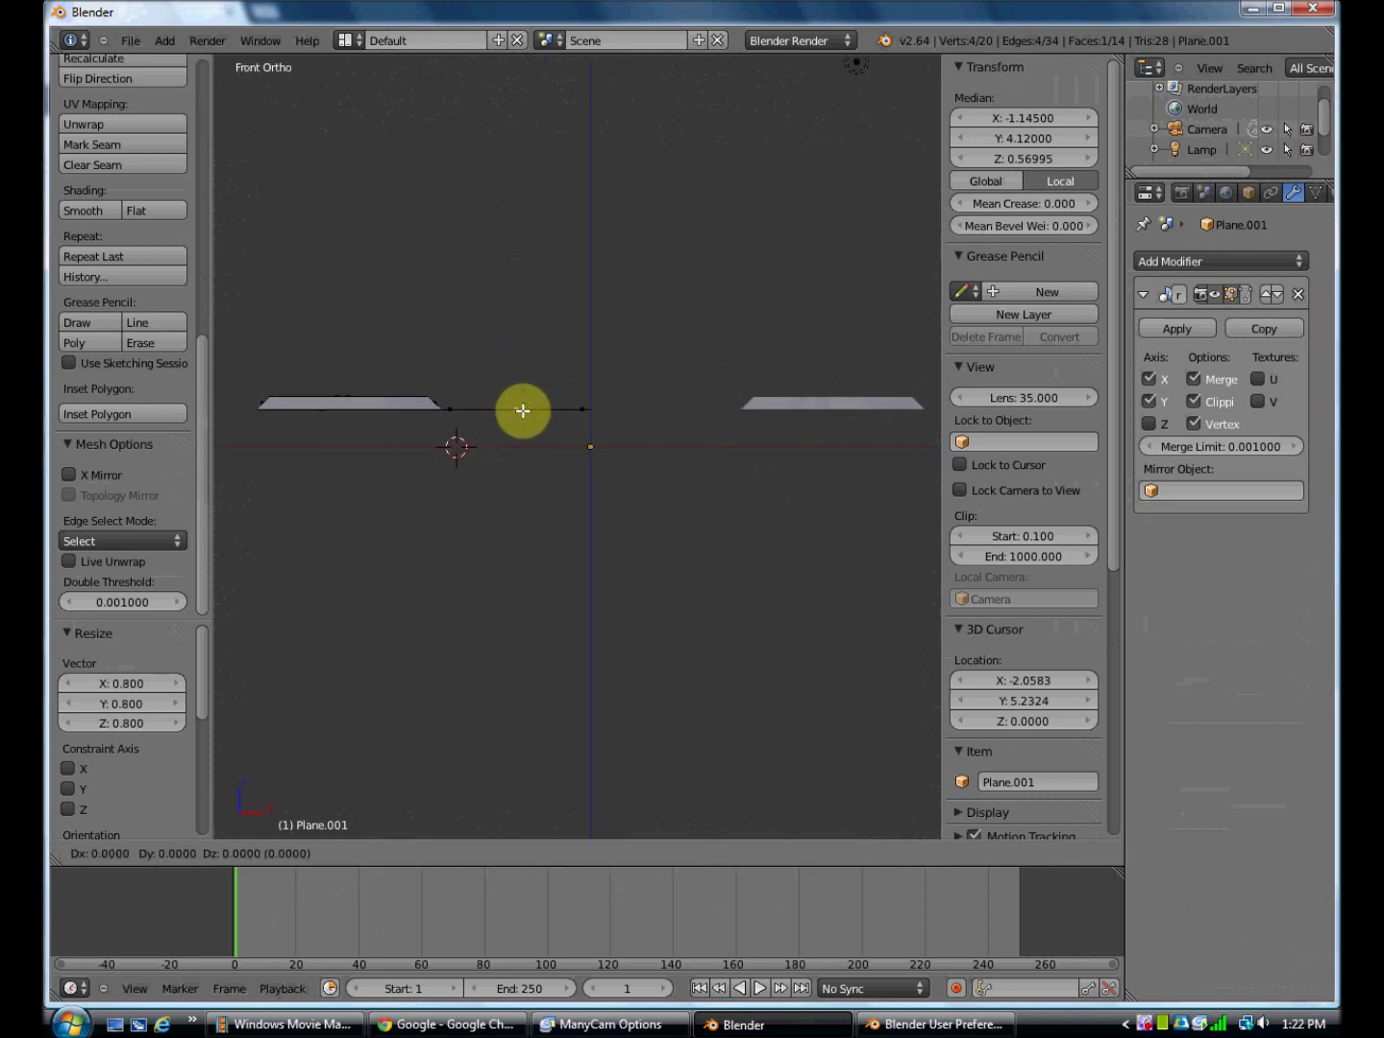
{"action": "key", "text": "z"}
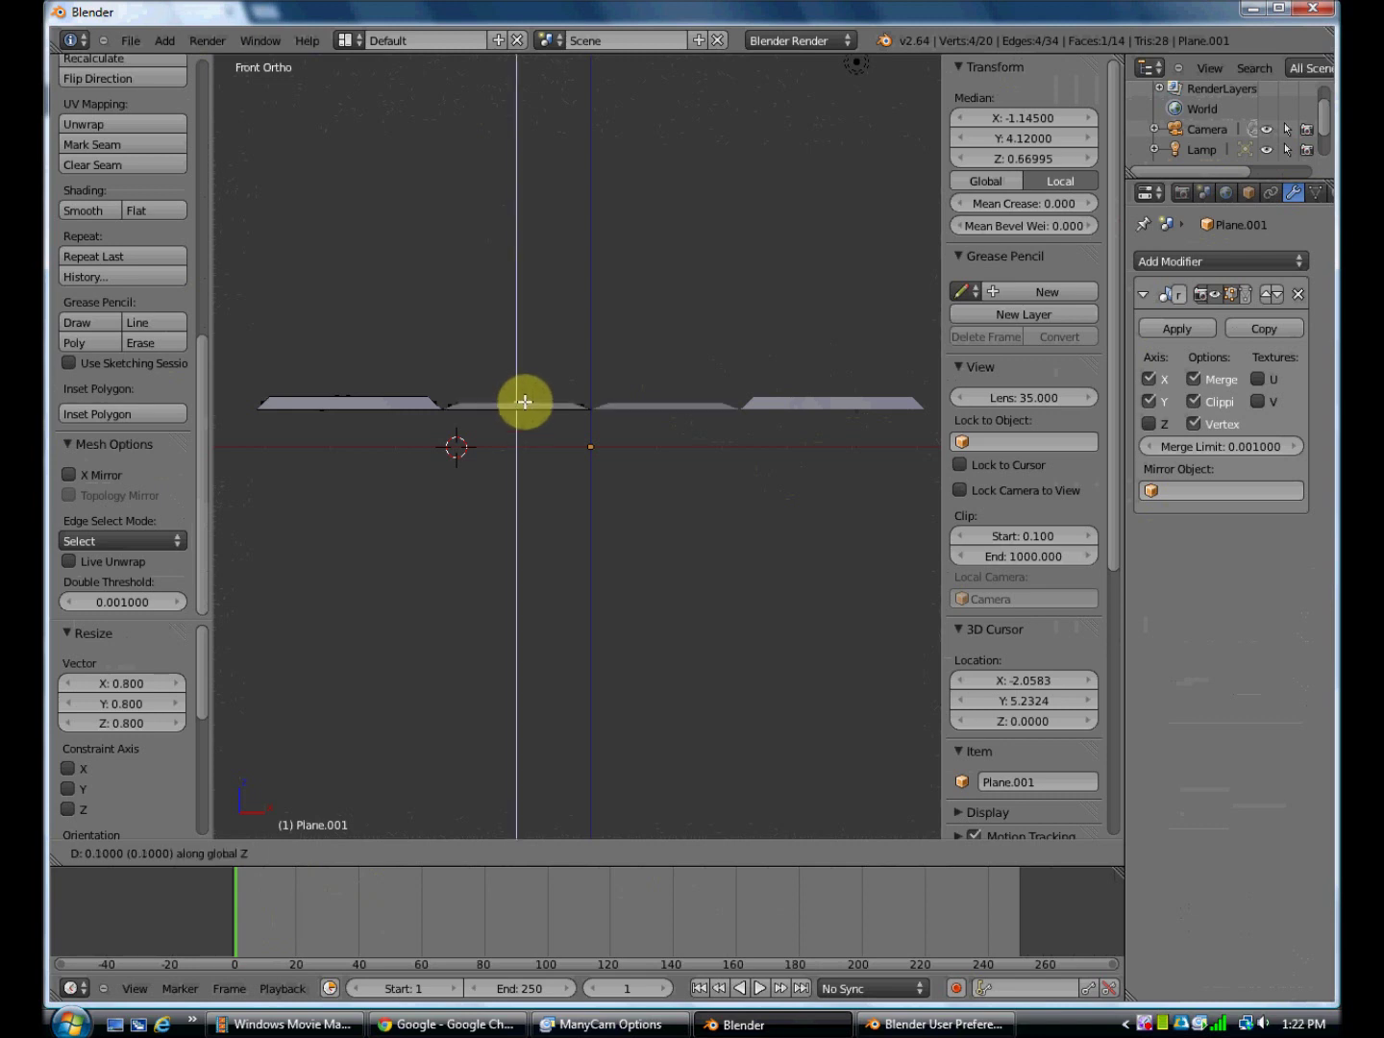
{"action": "left_click", "coordinate": [525, 397]}
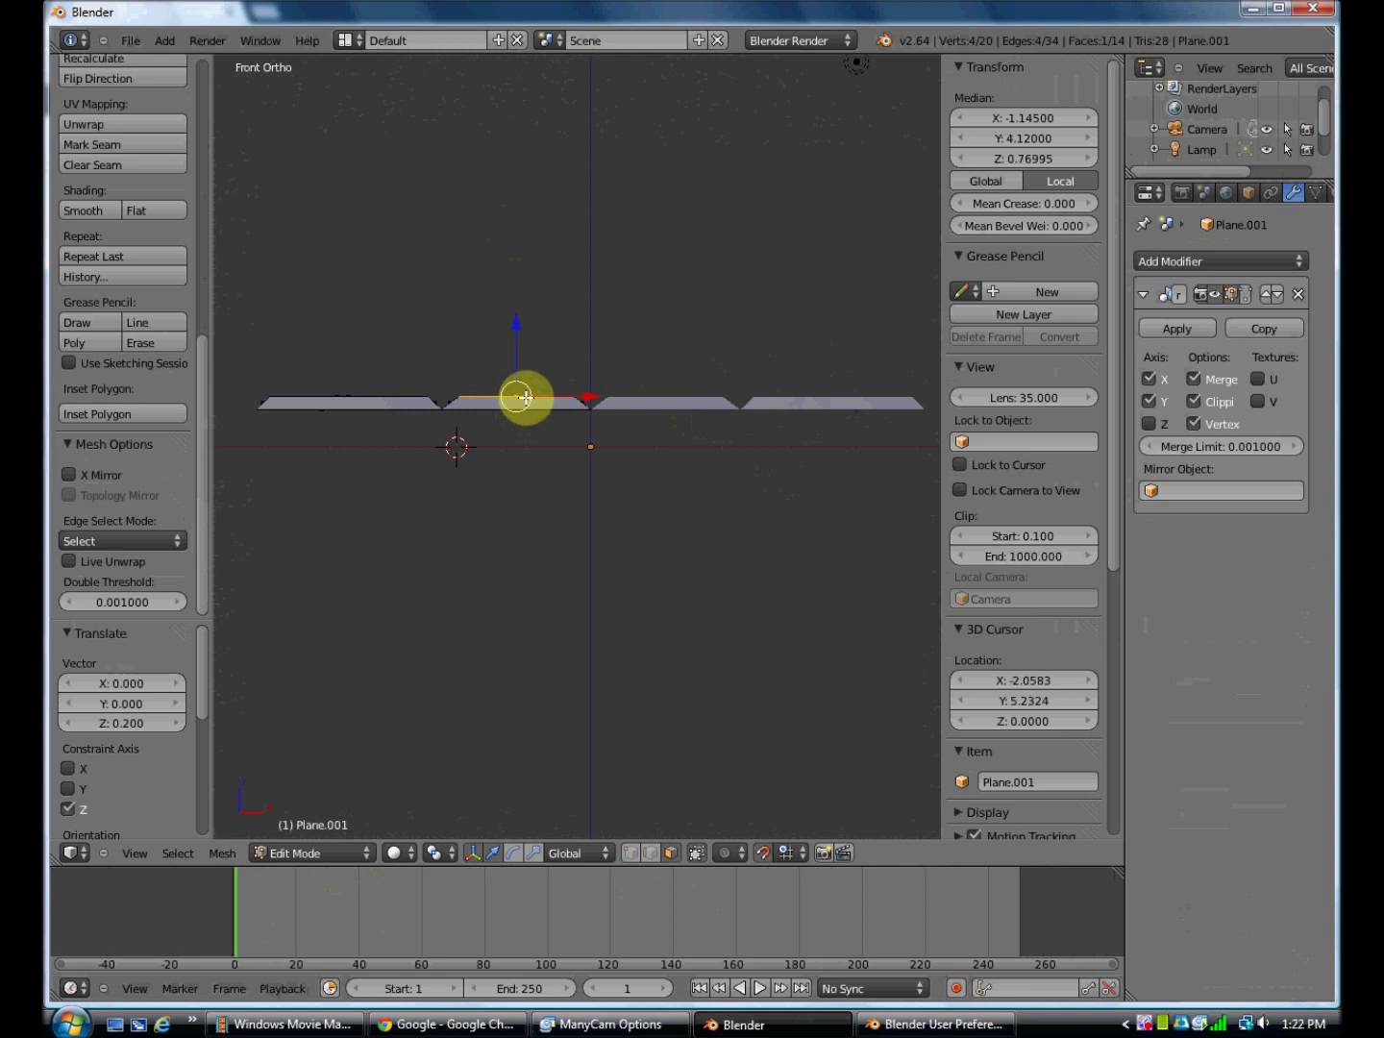
{"action": "key", "text": "KP_7"}
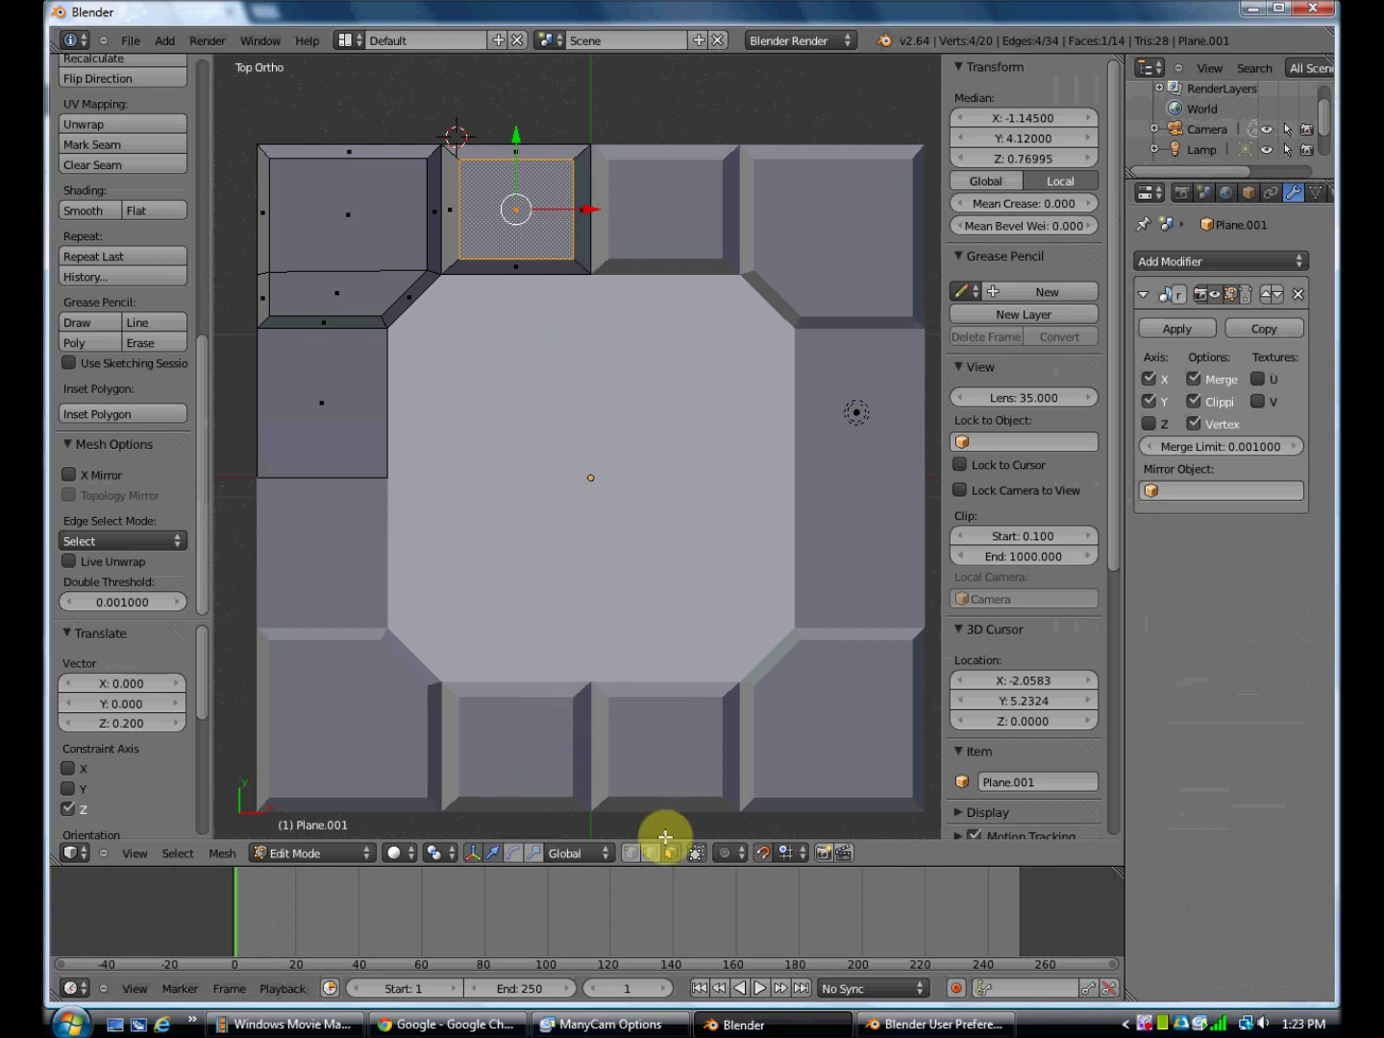
Delete the sloped bevel face of the upper side panel that borders the vertical mirror centre line
{"action": "right_click", "coordinate": [583, 190]}
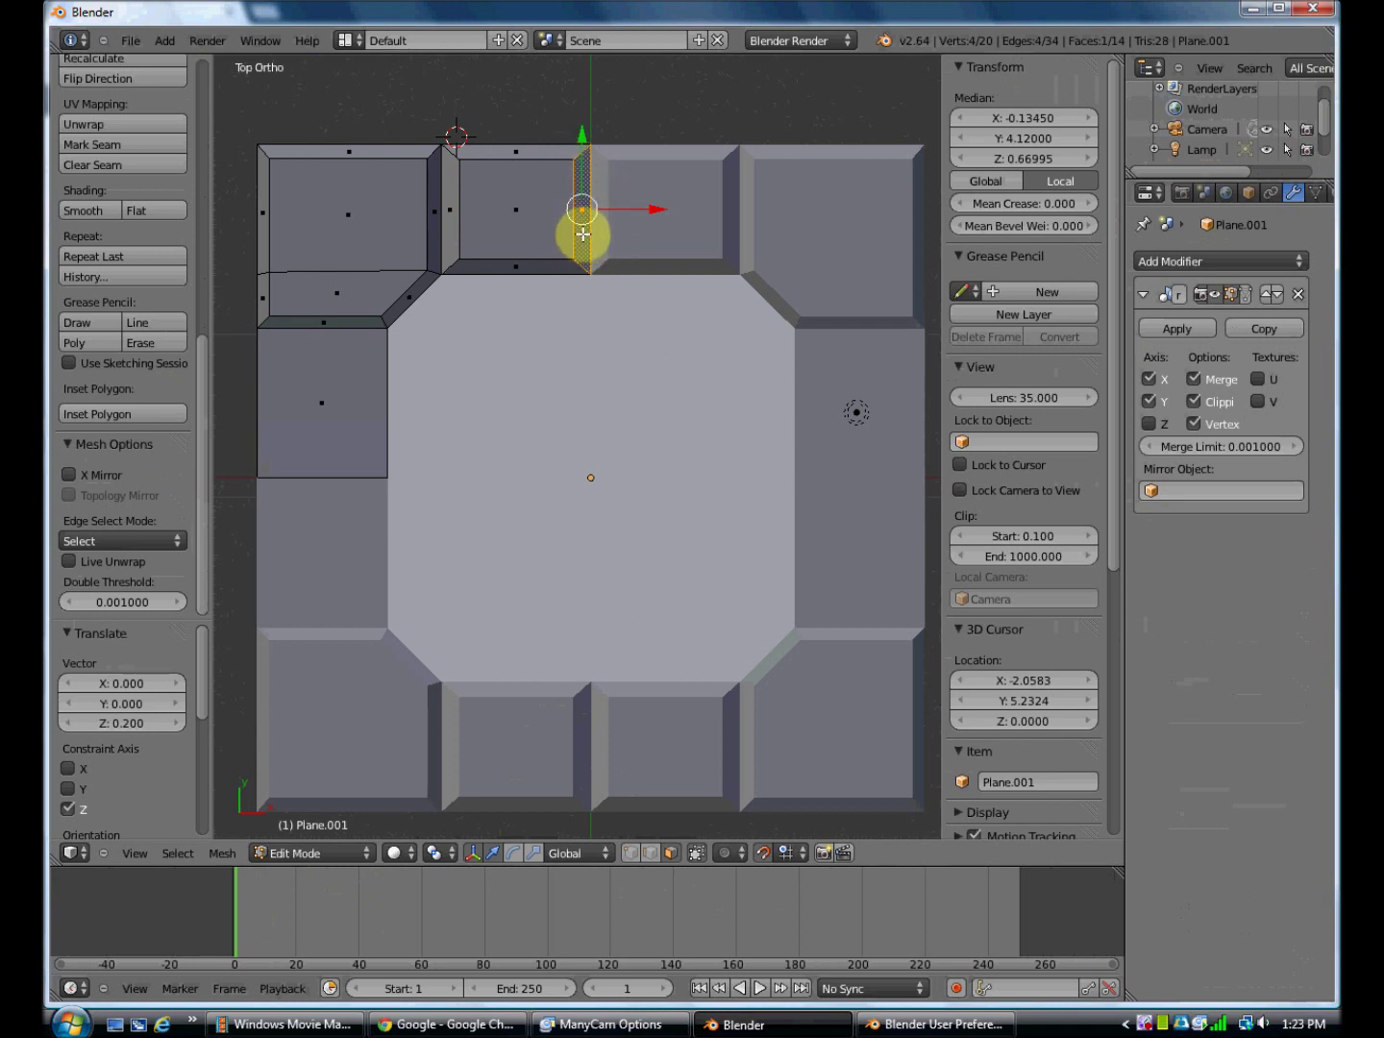
{"action": "key", "text": "x"}
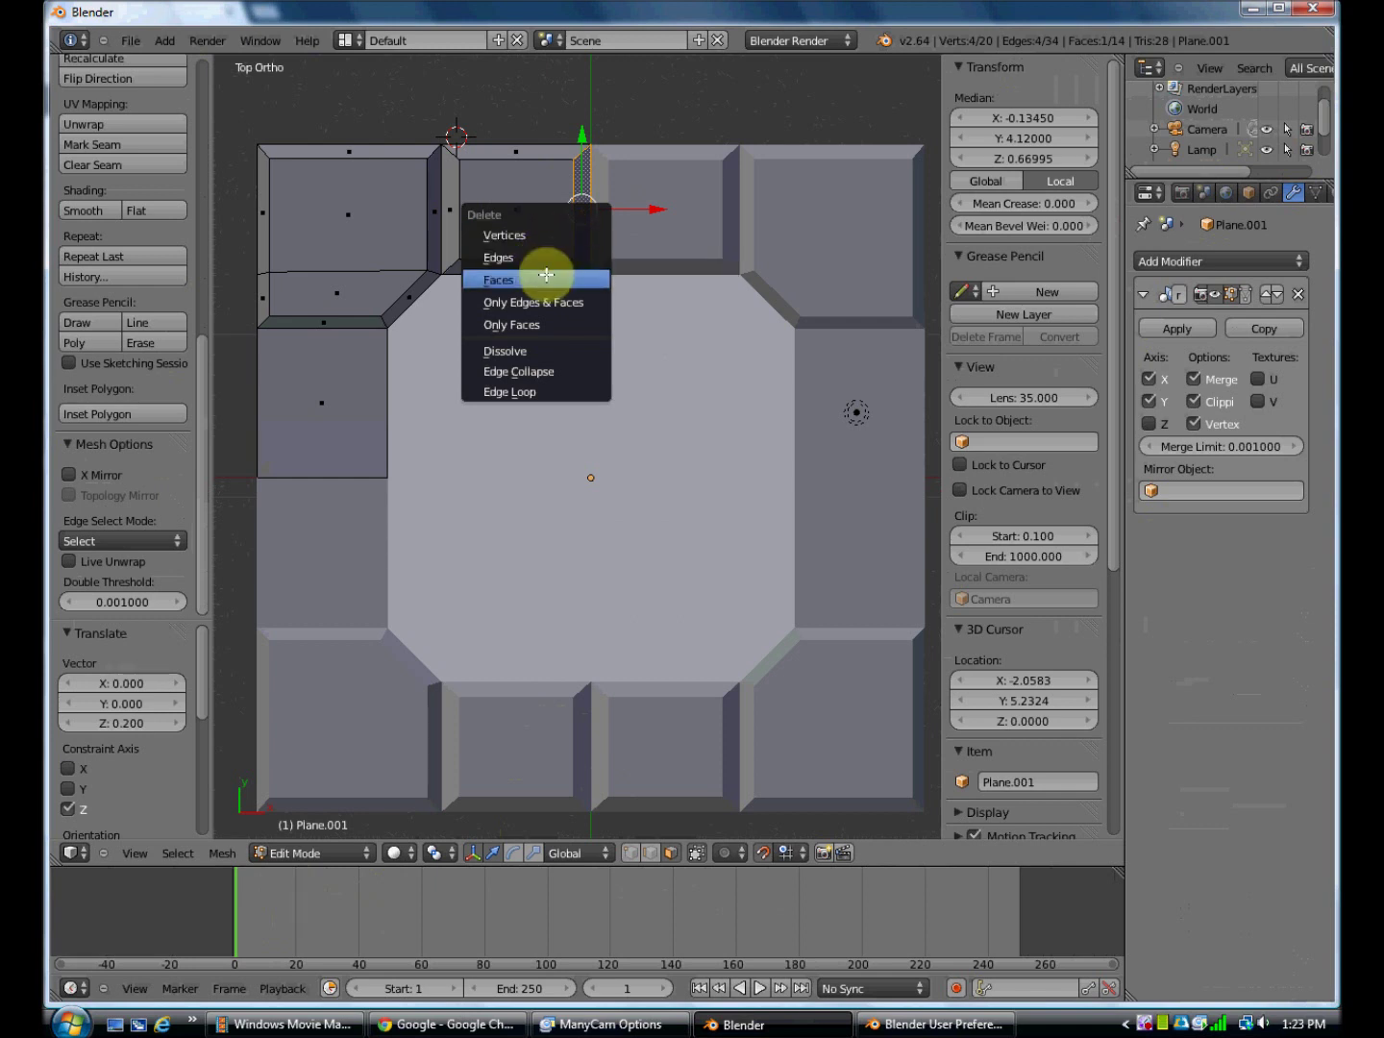
{"action": "left_click", "coordinate": [488, 278]}
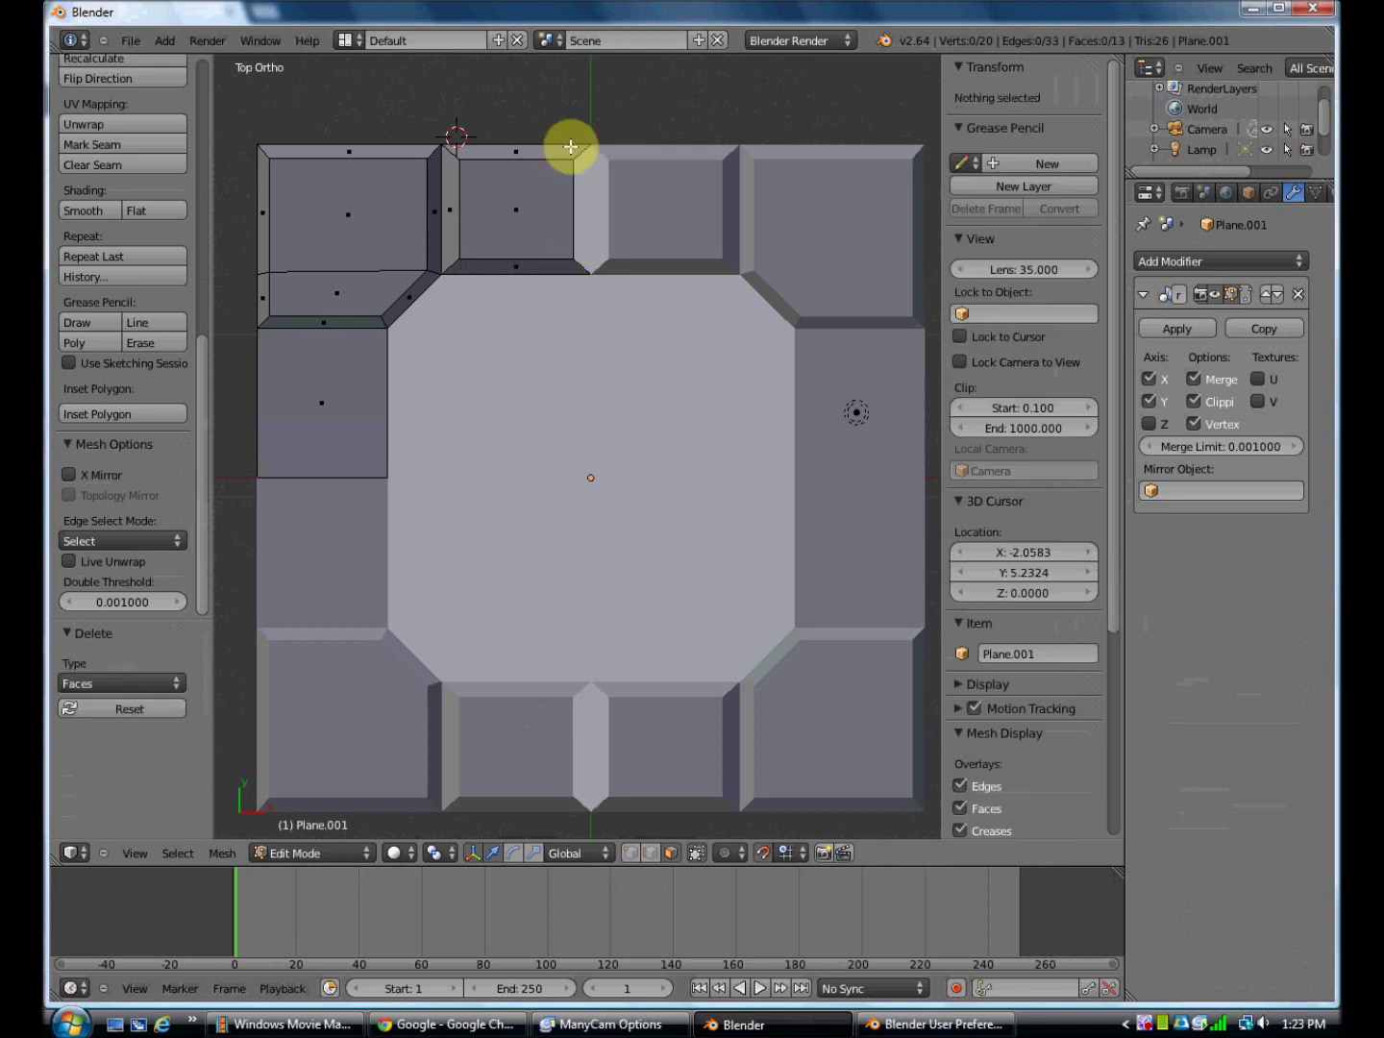
Move the raised panel's open edge 0.8 along X in edge selection, clipped at the mirror centre line, and inspect the joined panel
{"action": "left_click", "coordinate": [645, 851]}
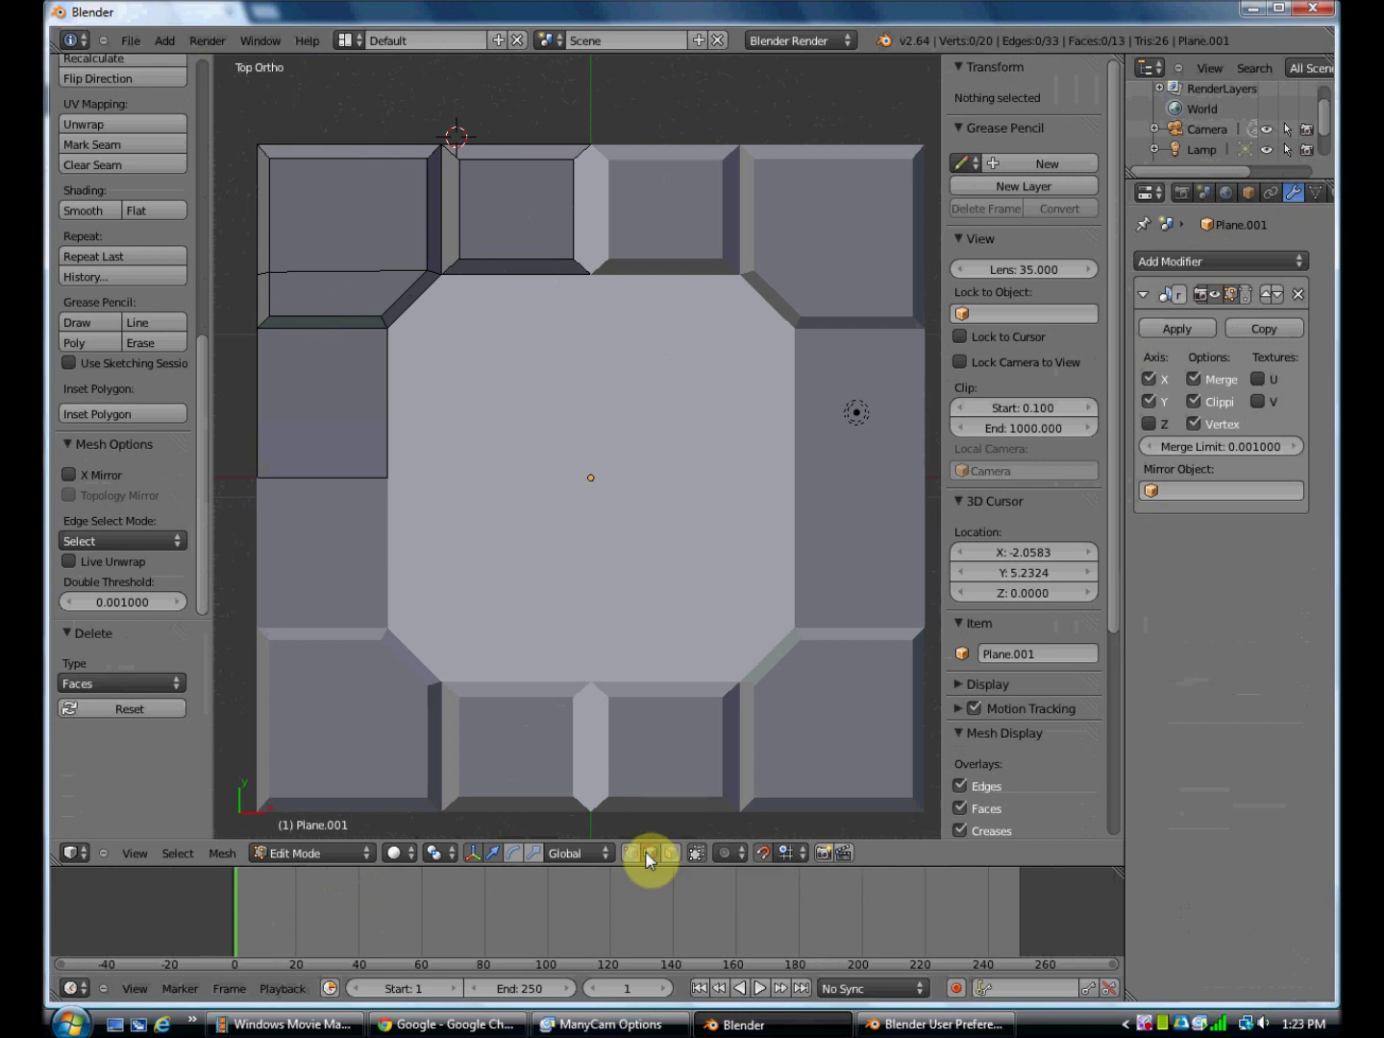
{"action": "right_click", "coordinate": [575, 203]}
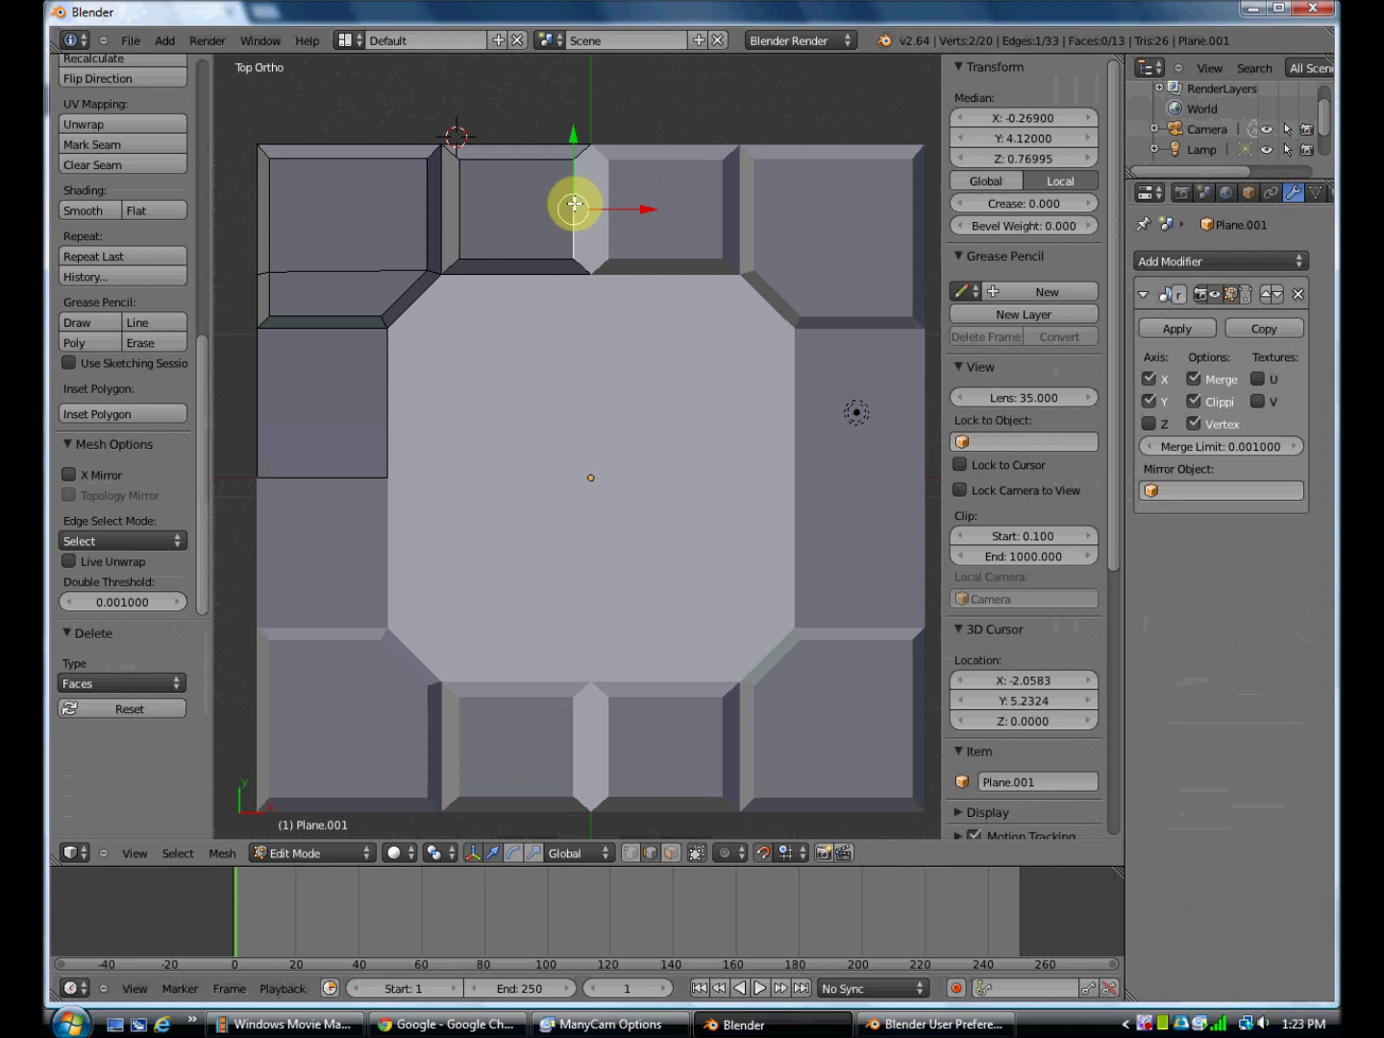
{"action": "key", "text": "g"}
{"action": "key", "text": "x"}
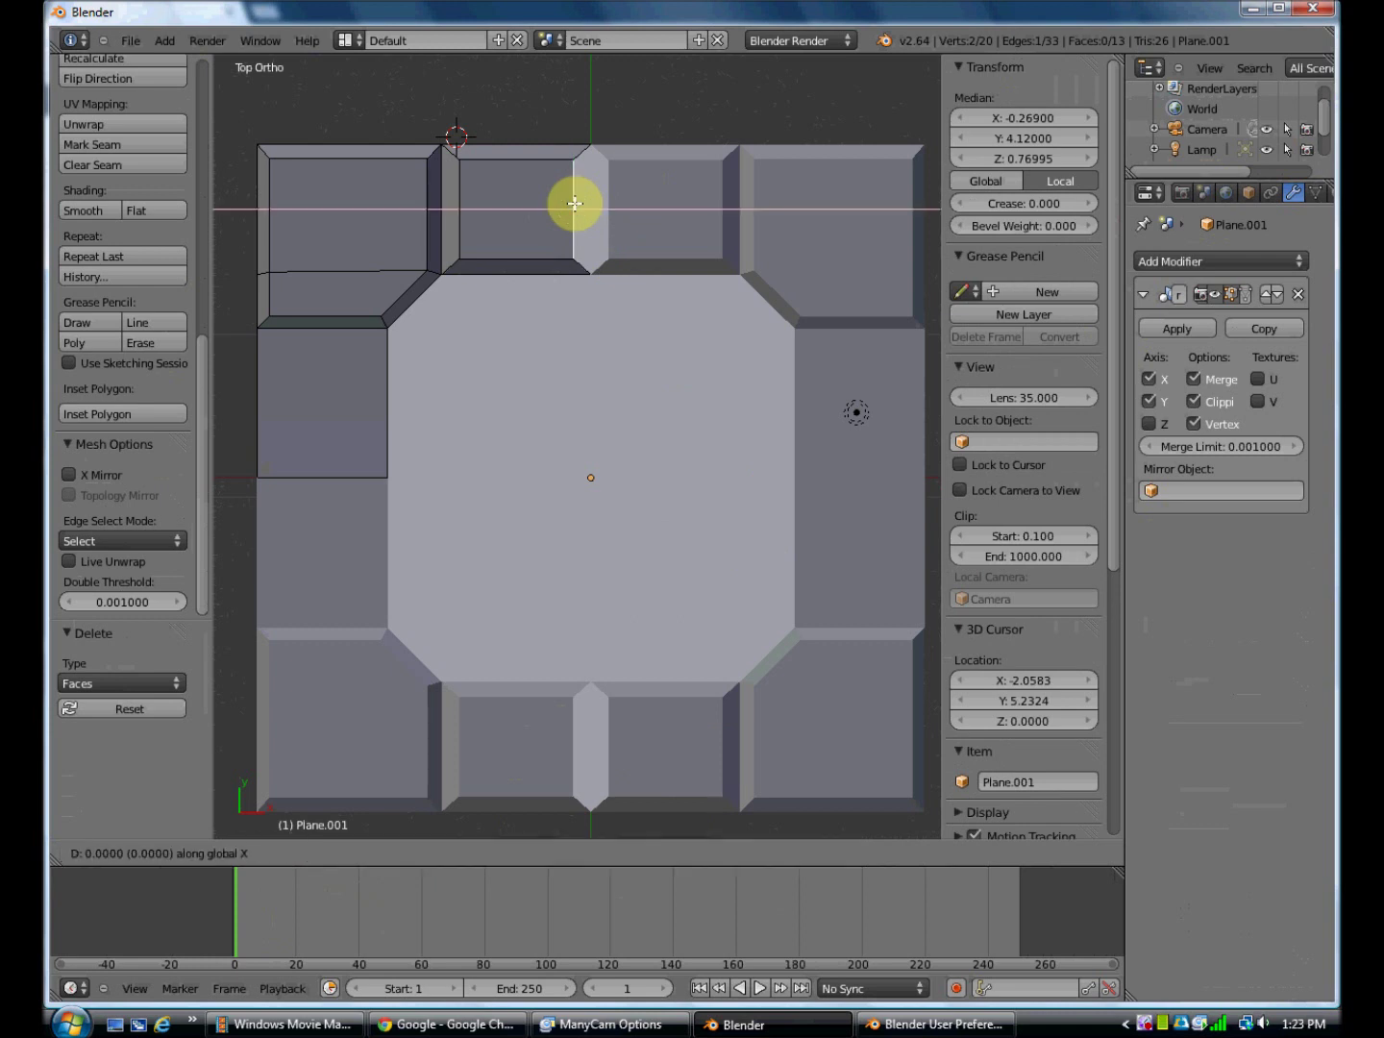
{"action": "left_click", "coordinate": [625, 208]}
{"action": "middle_click_drag", "start_coordinate": [618, 300], "coordinate": [644, 360]}
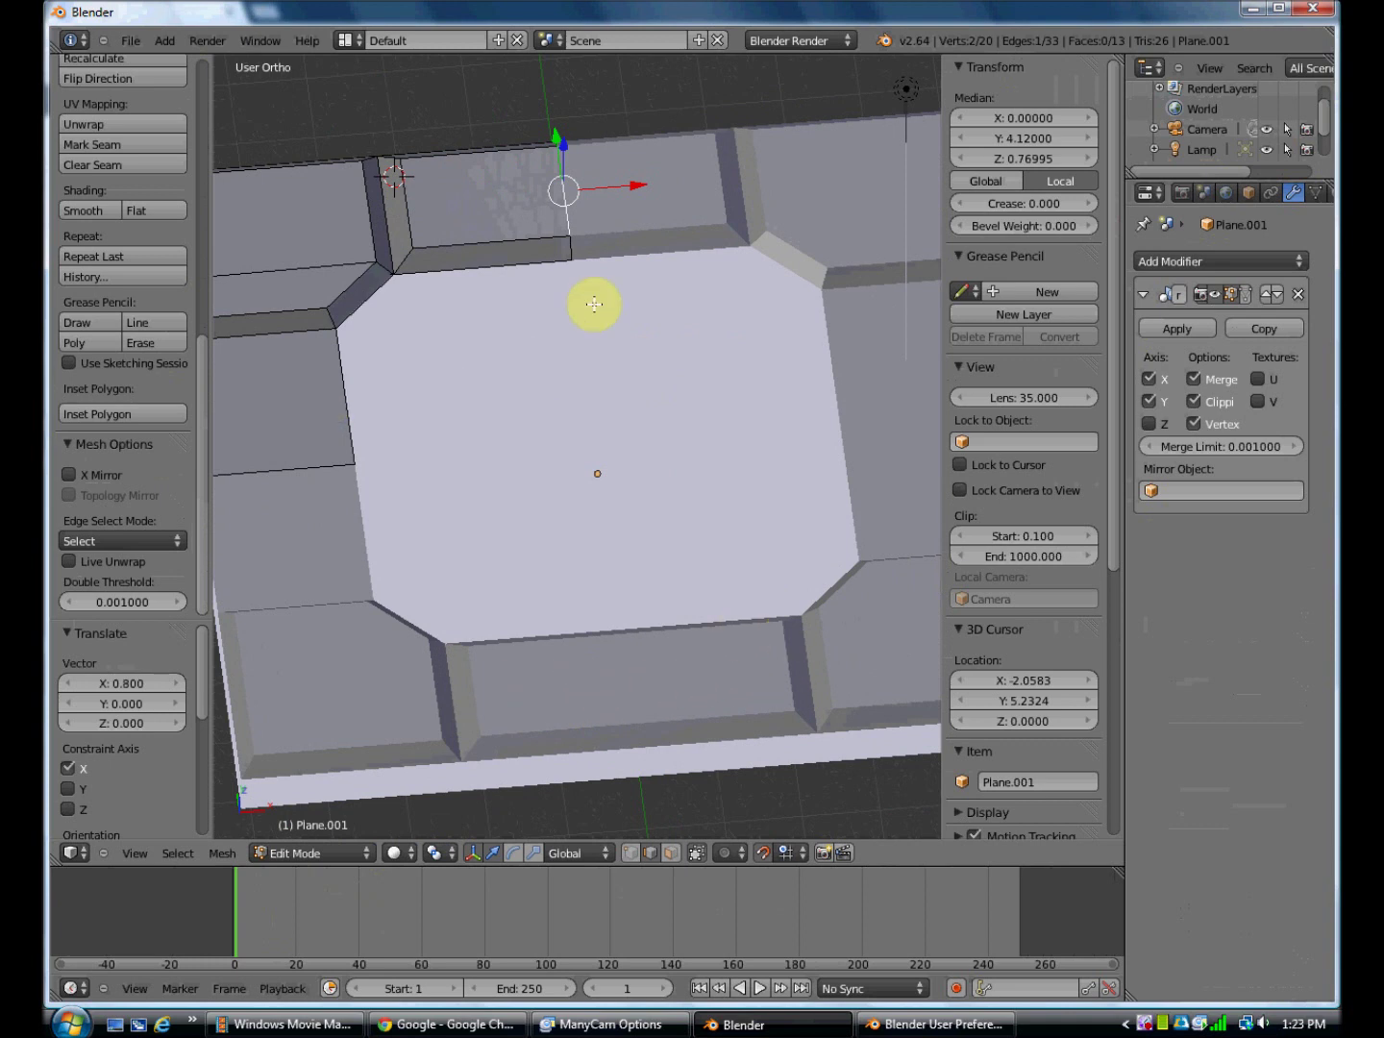
Select the flat face below the raised corner in face selection and inset it with Inset Polygon at 5 percent
{"action": "key", "text": "KP_7"}
{"action": "middle_click_drag", "start_coordinate": [379, 371], "coordinate": [532, 331], "text": "shift"}
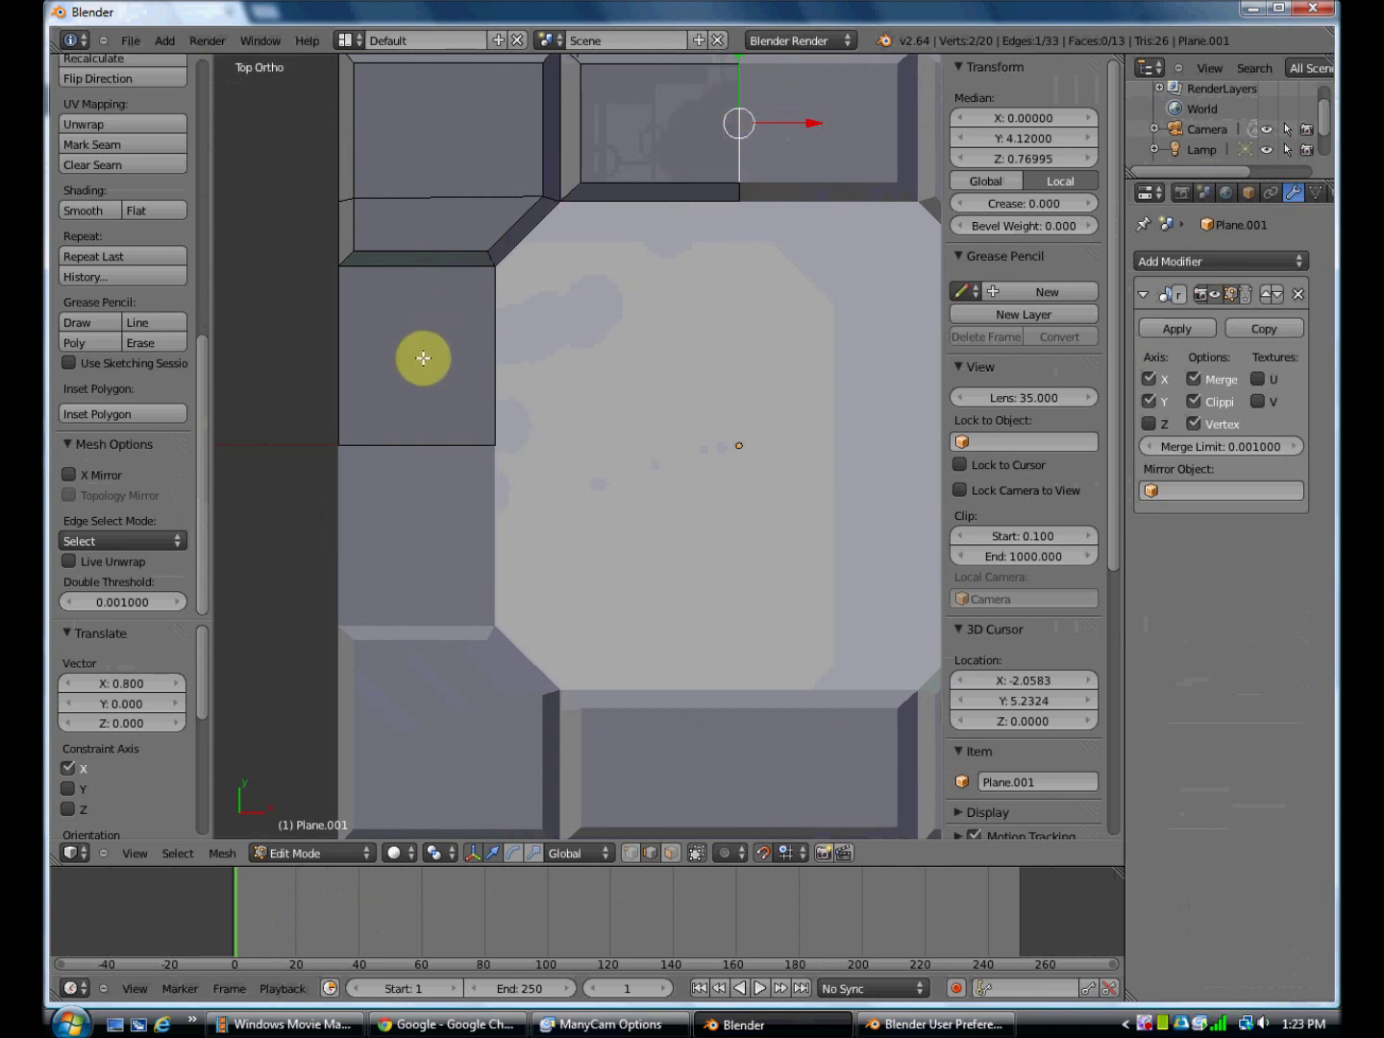
{"action": "left_click", "coordinate": [670, 853]}
{"action": "right_click", "coordinate": [428, 323]}
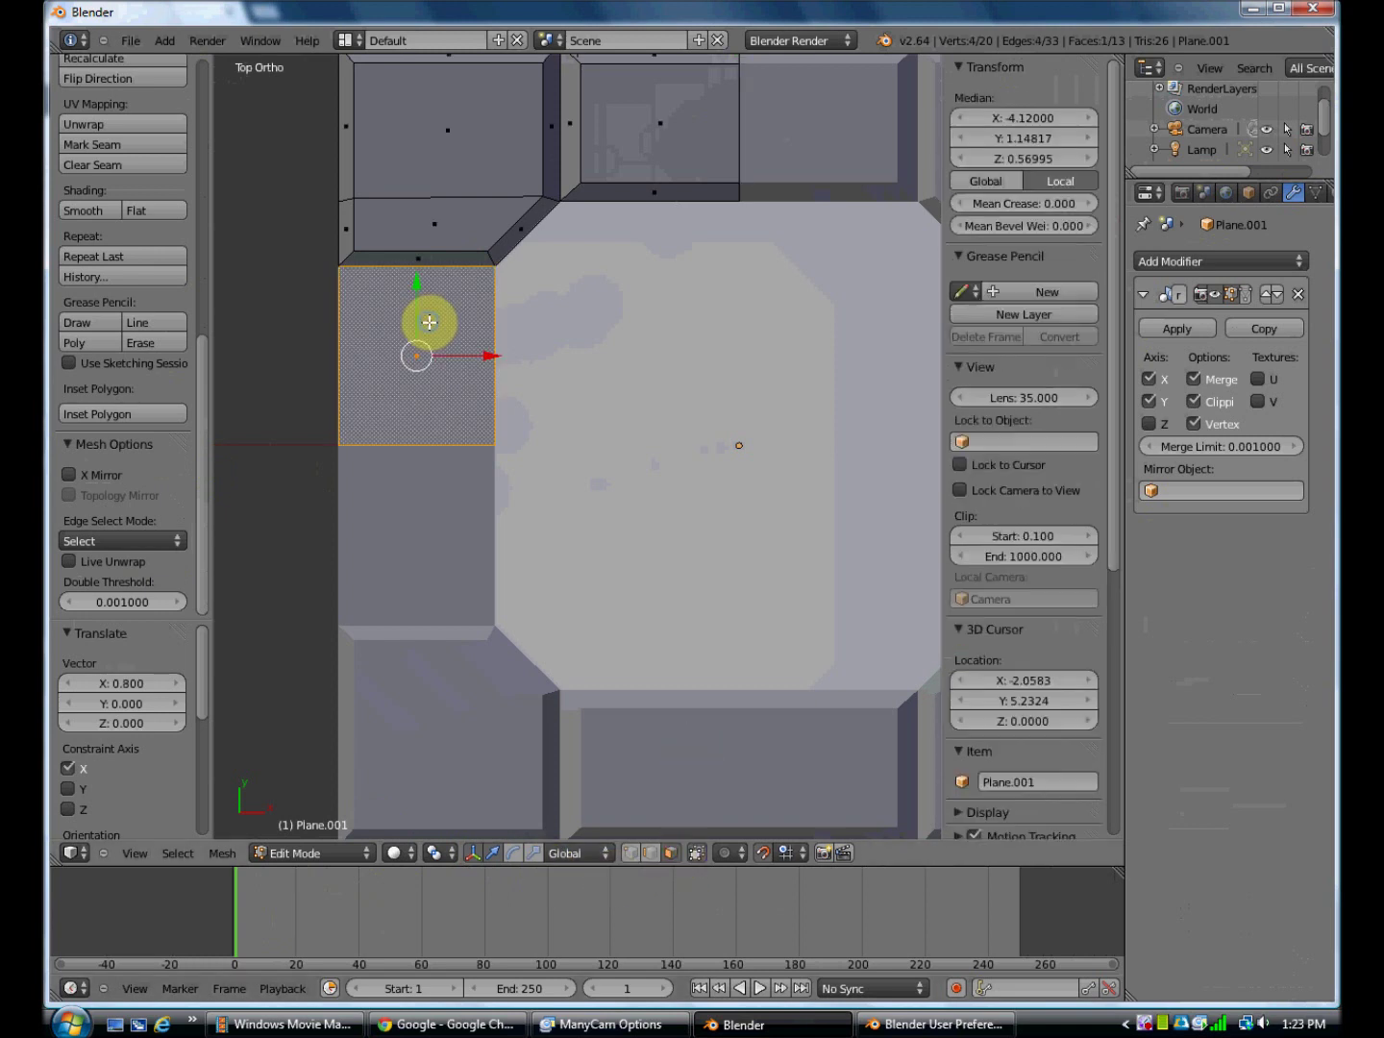
{"action": "left_click", "coordinate": [137, 414]}
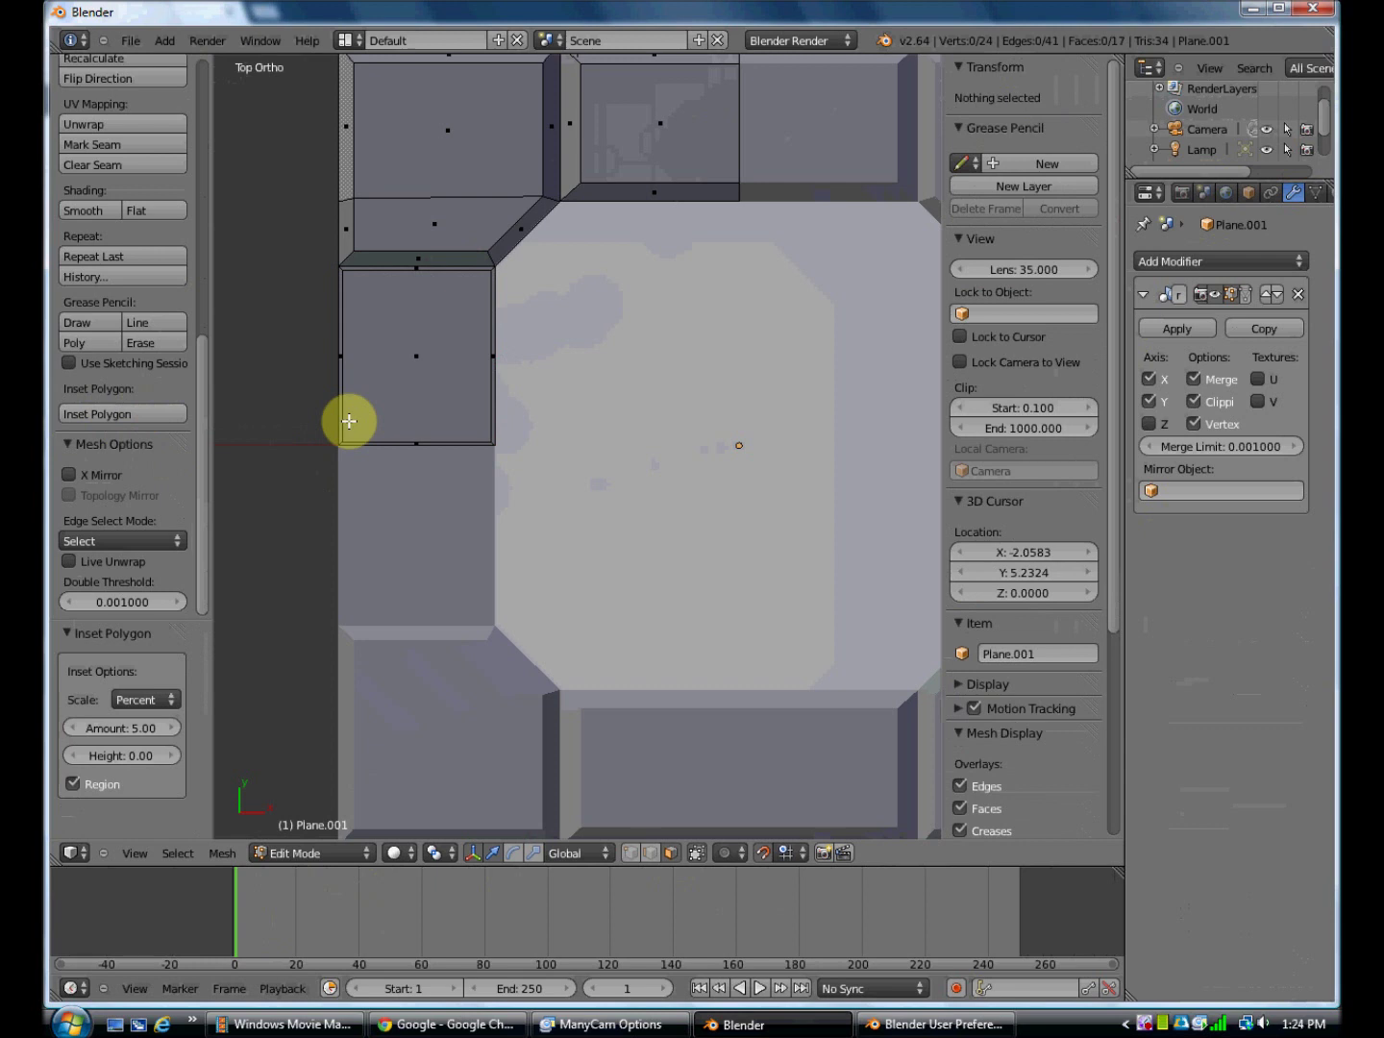
Scale the inner face of the new inset below the corner to 0.8
{"action": "right_click", "coordinate": [444, 393]}
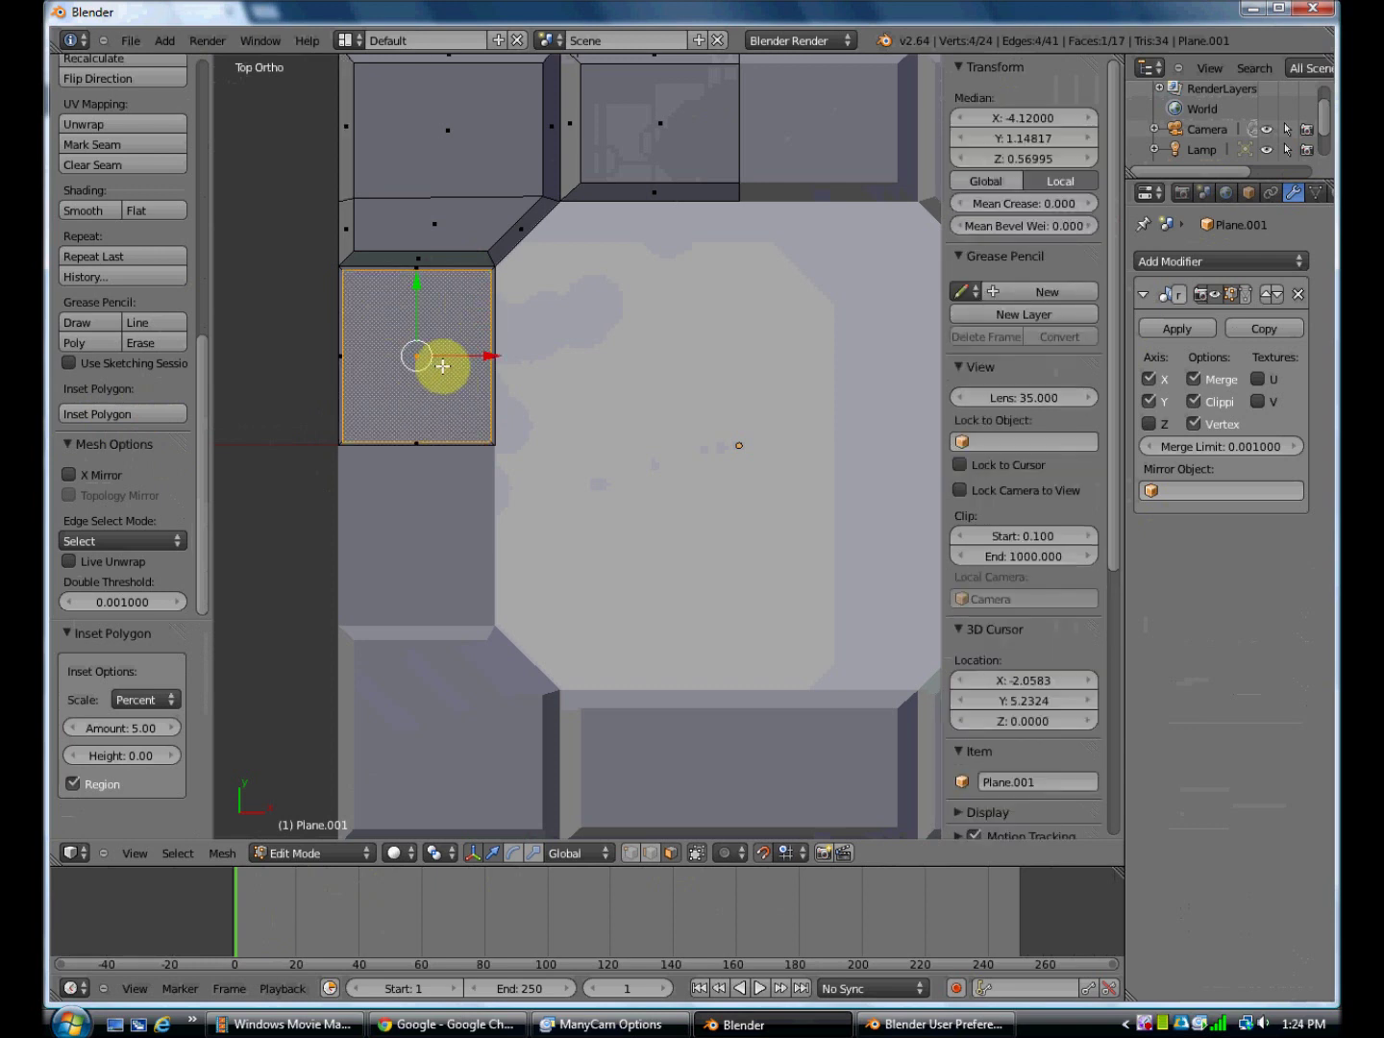
{"action": "key", "text": "s"}
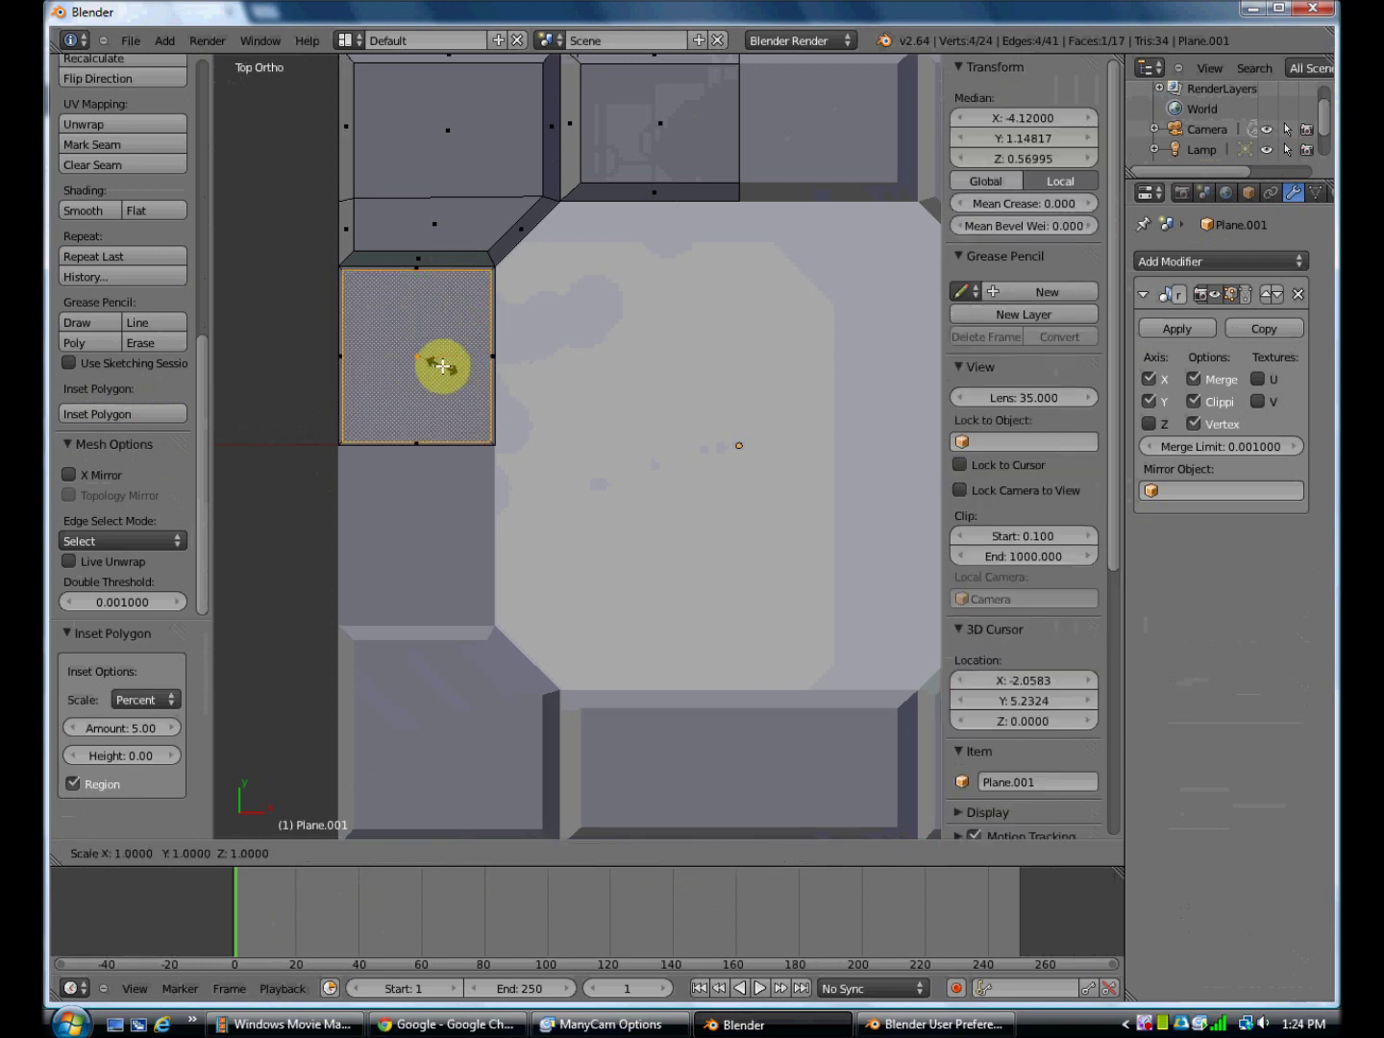
{"action": "type", "text": "0.9"}
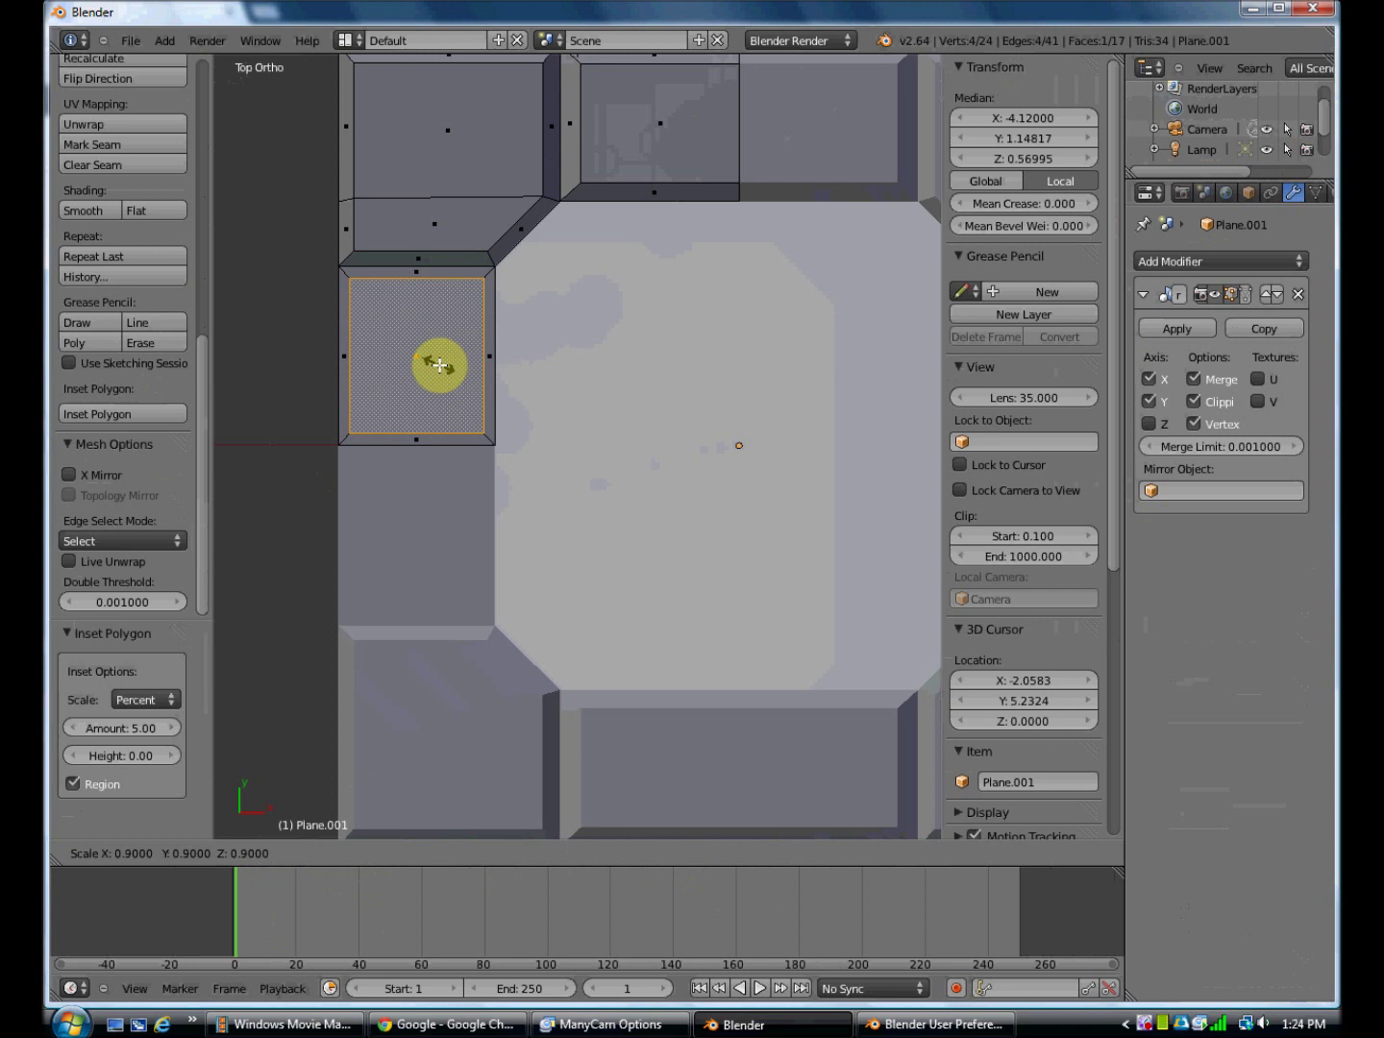
{"action": "key", "text": "BackSpace"}
{"action": "type", "text": "8"}
{"action": "key", "text": "Return"}
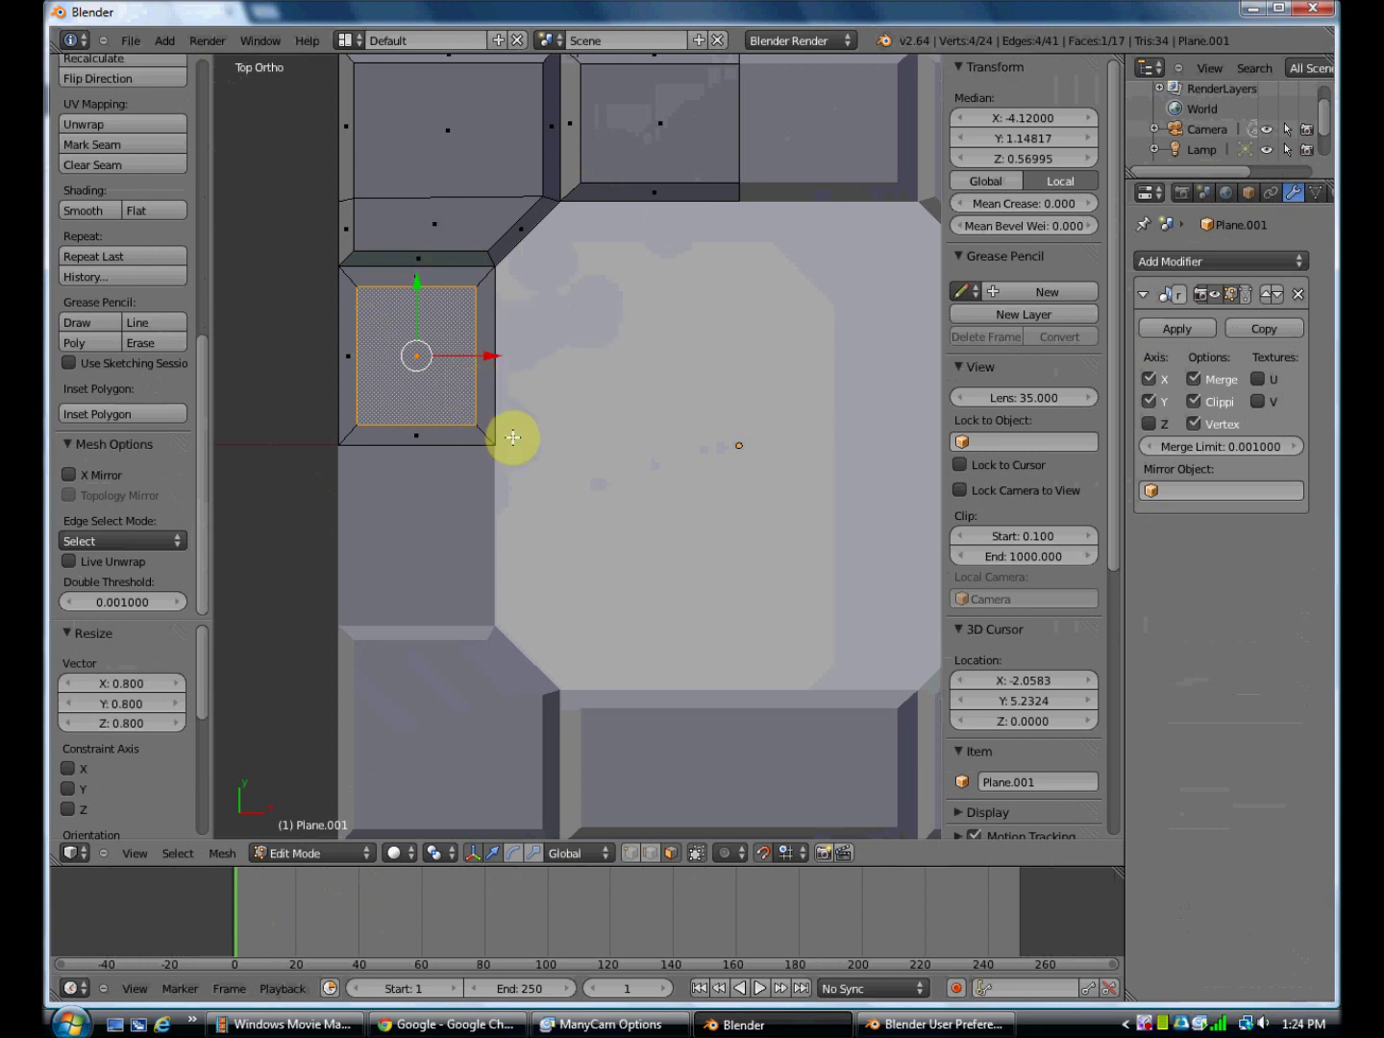
Raise the inner face below the corner 0.2 along Z in the right side view and return to the top view
{"action": "key", "text": "KP_3"}
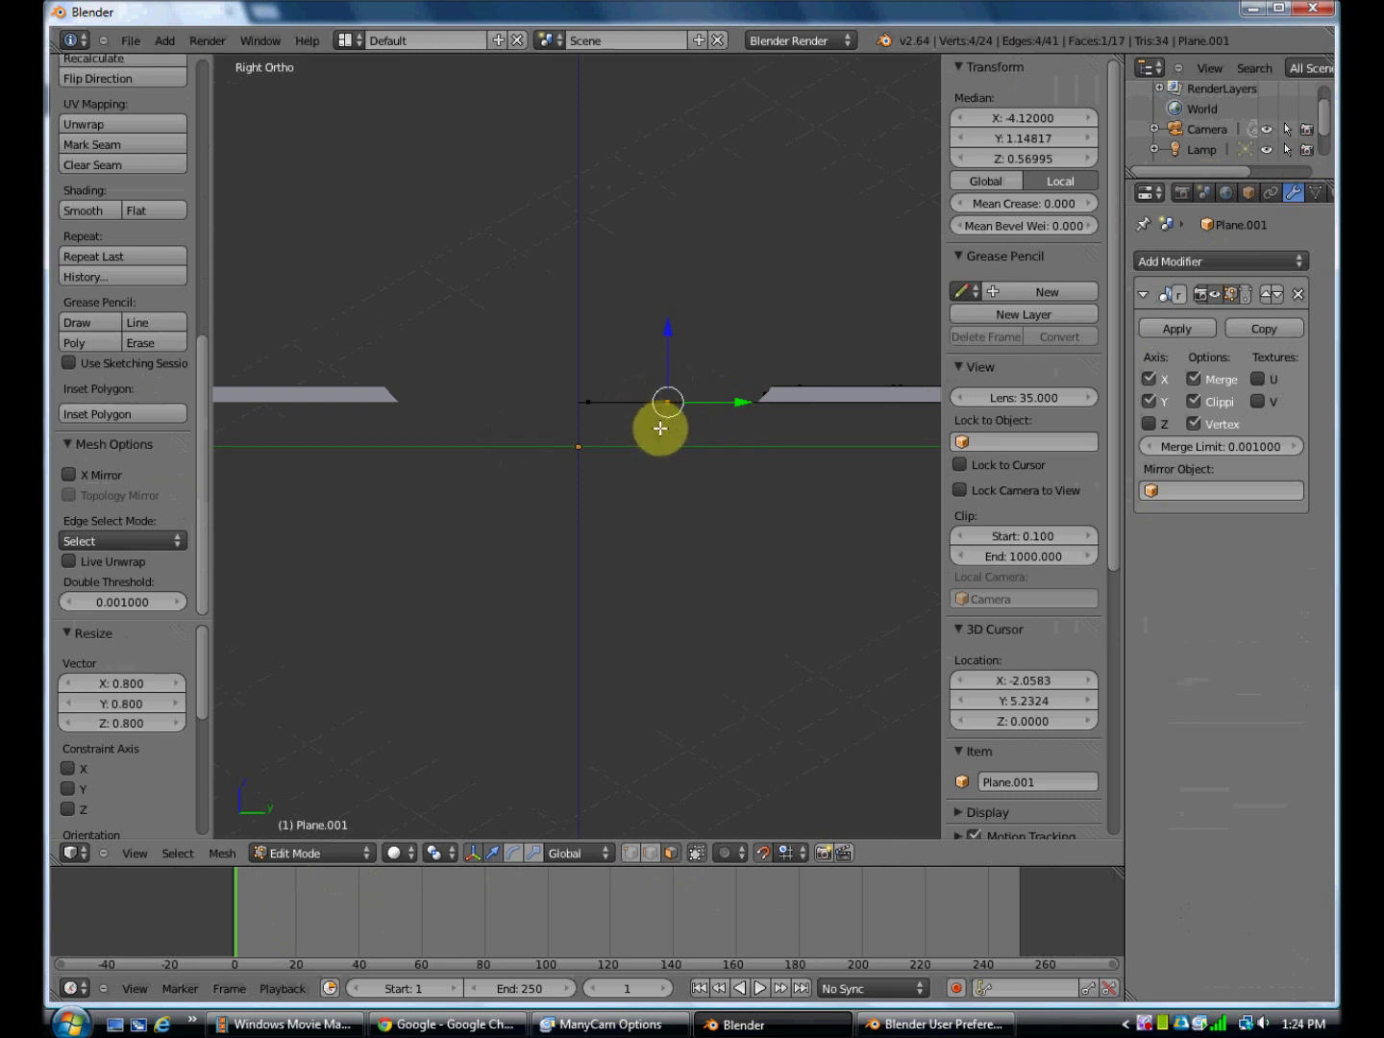
{"action": "key", "text": "g"}
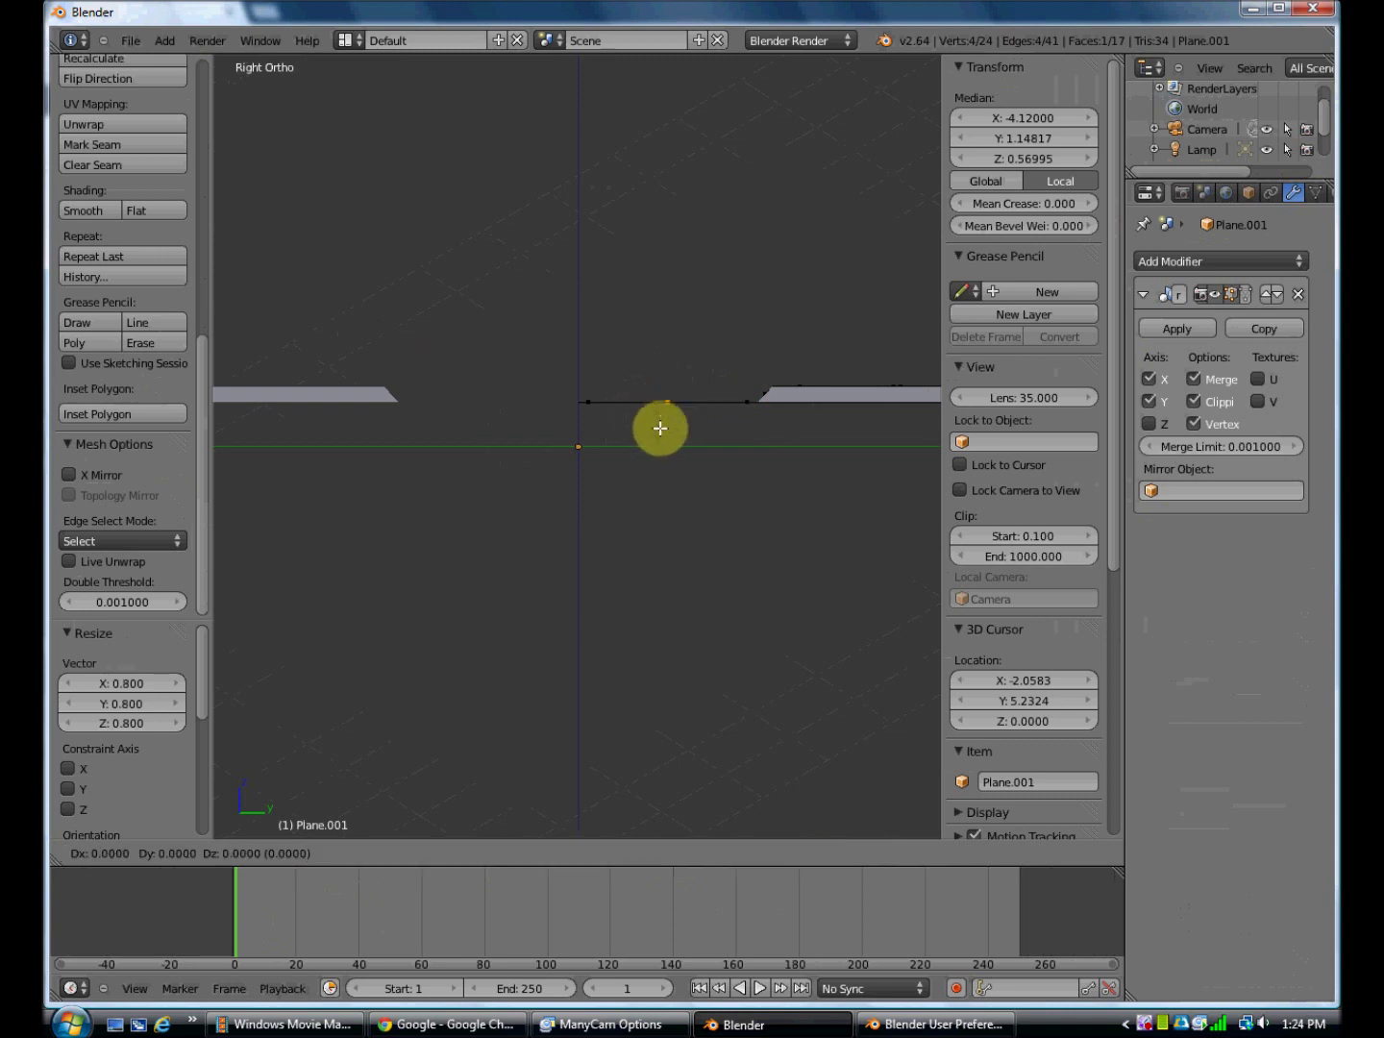
{"action": "key", "text": "z"}
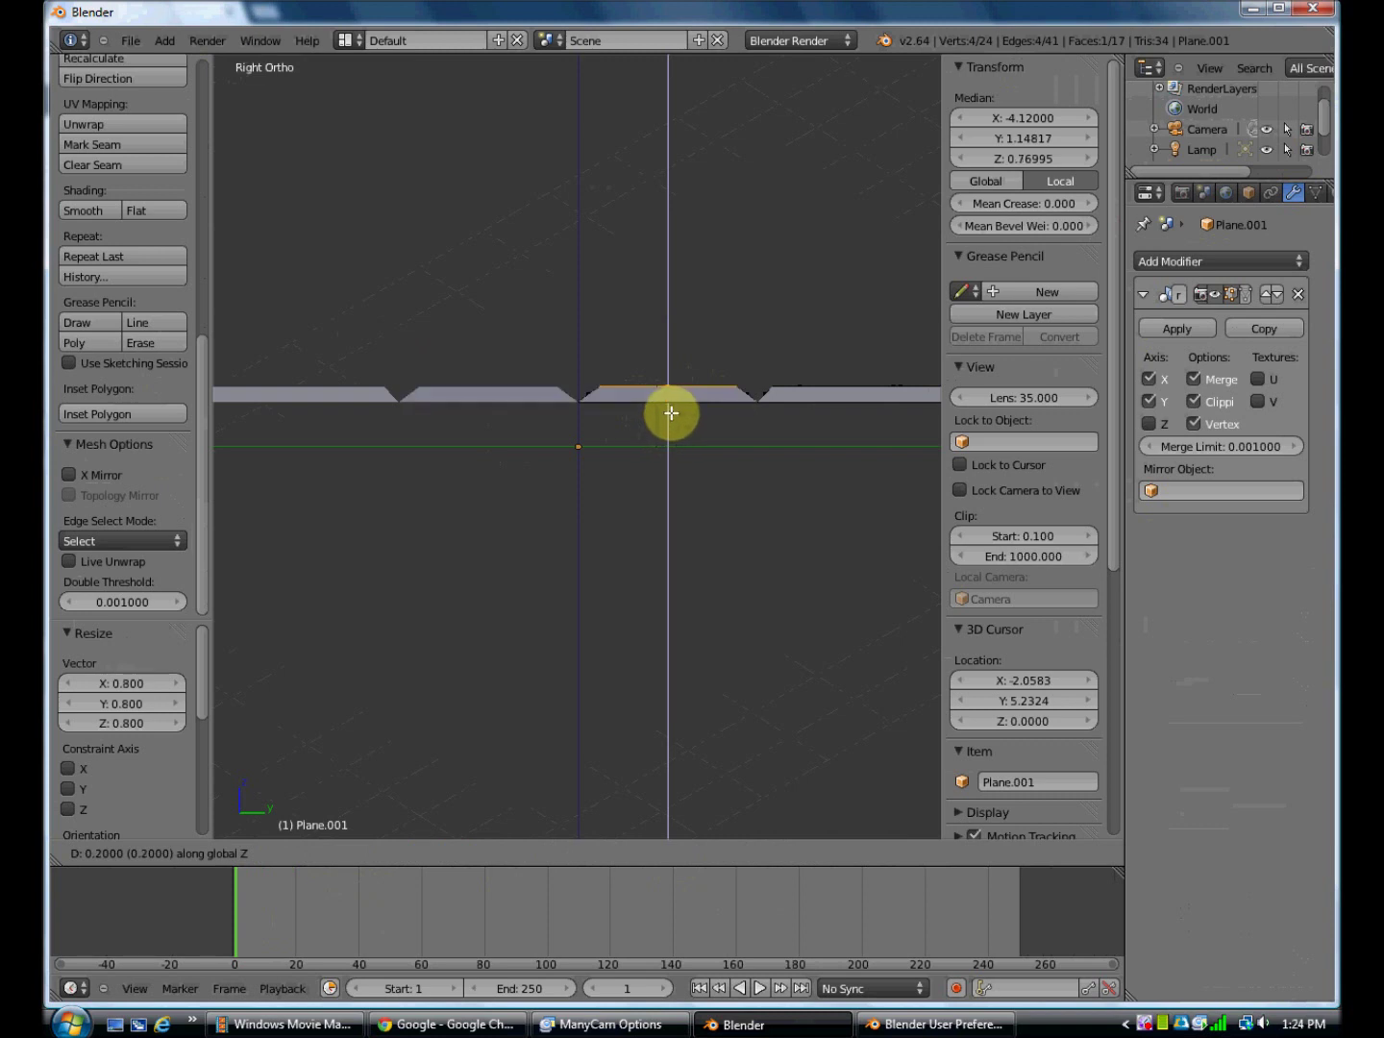
{"action": "left_click", "coordinate": [669, 410]}
{"action": "key", "text": "KP_7"}
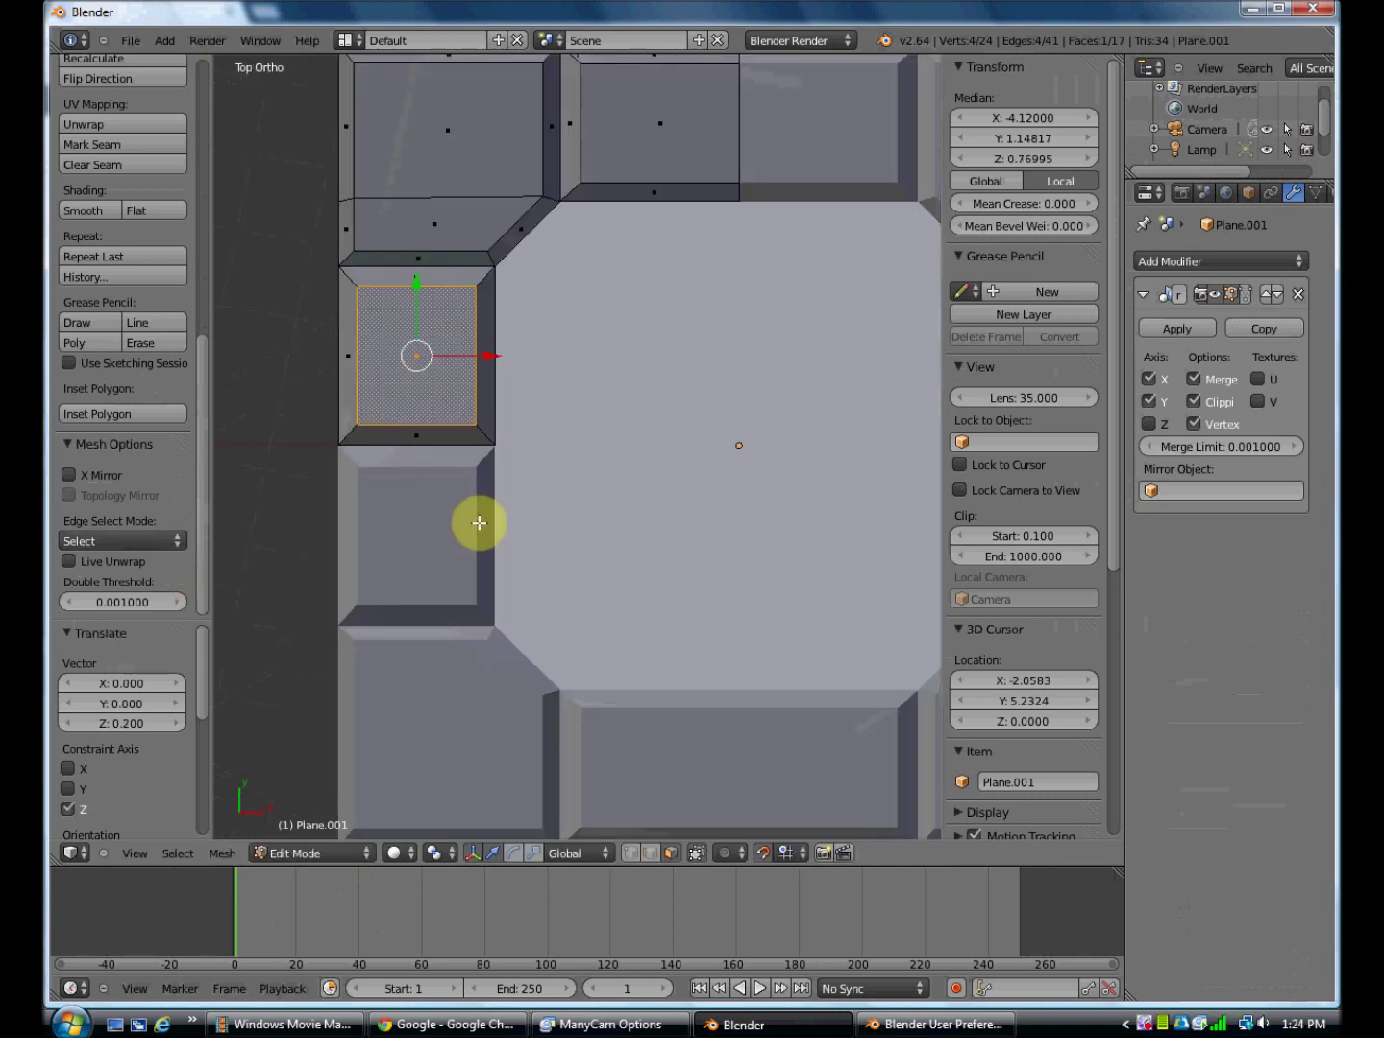
Delete the sloped bevel face of the panel below the corner that borders the horizontal mirror centre line
{"action": "right_click", "coordinate": [381, 437]}
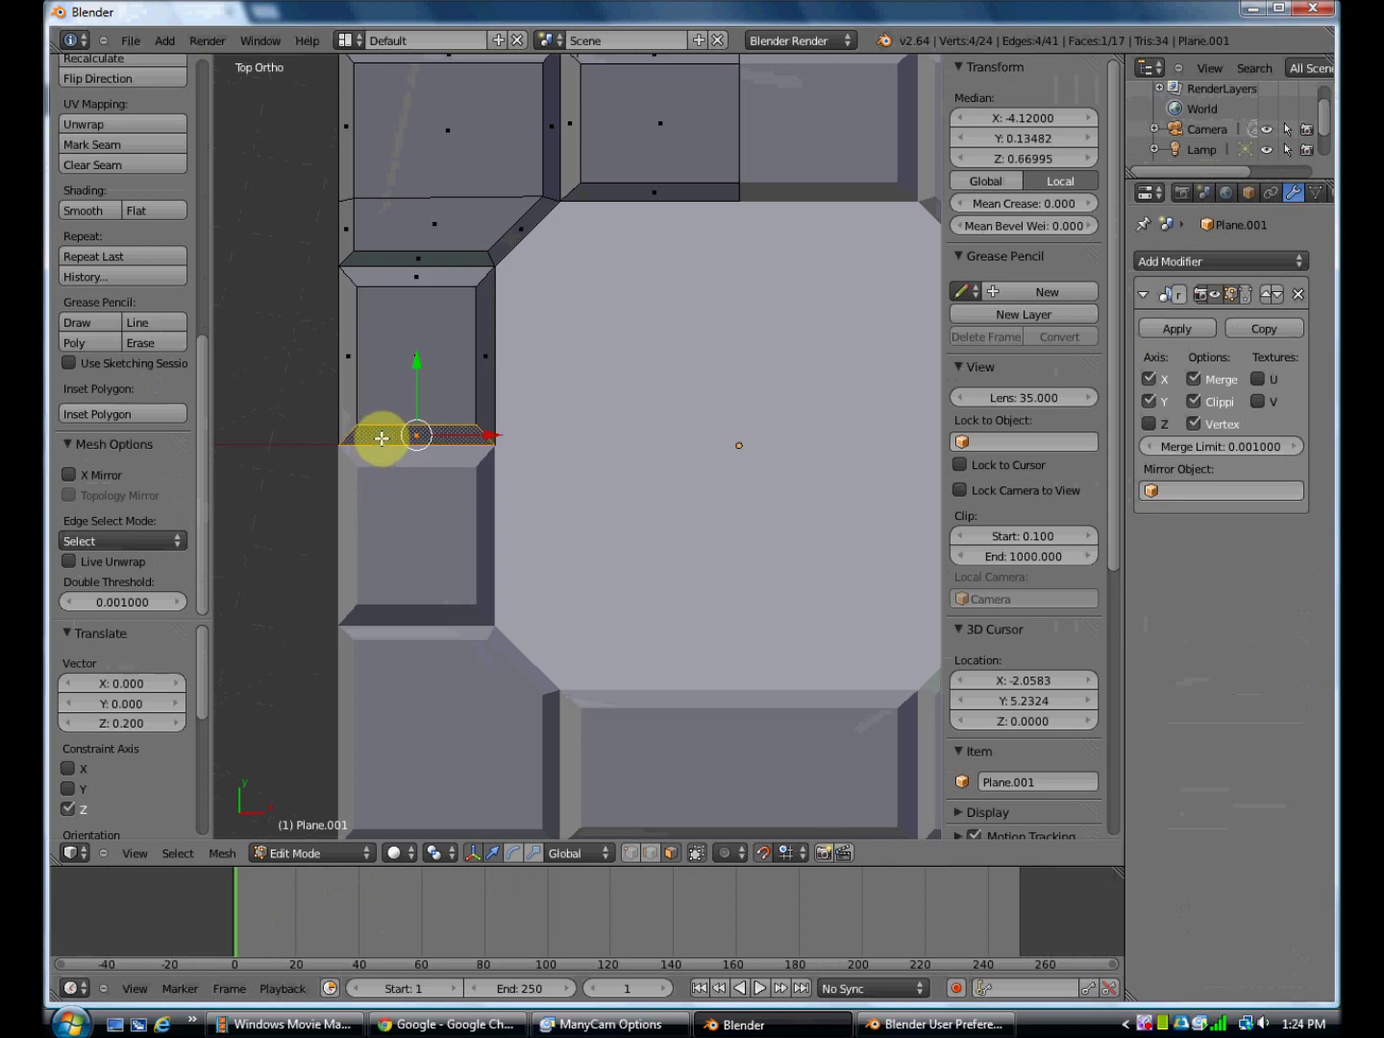
{"action": "key", "text": "x"}
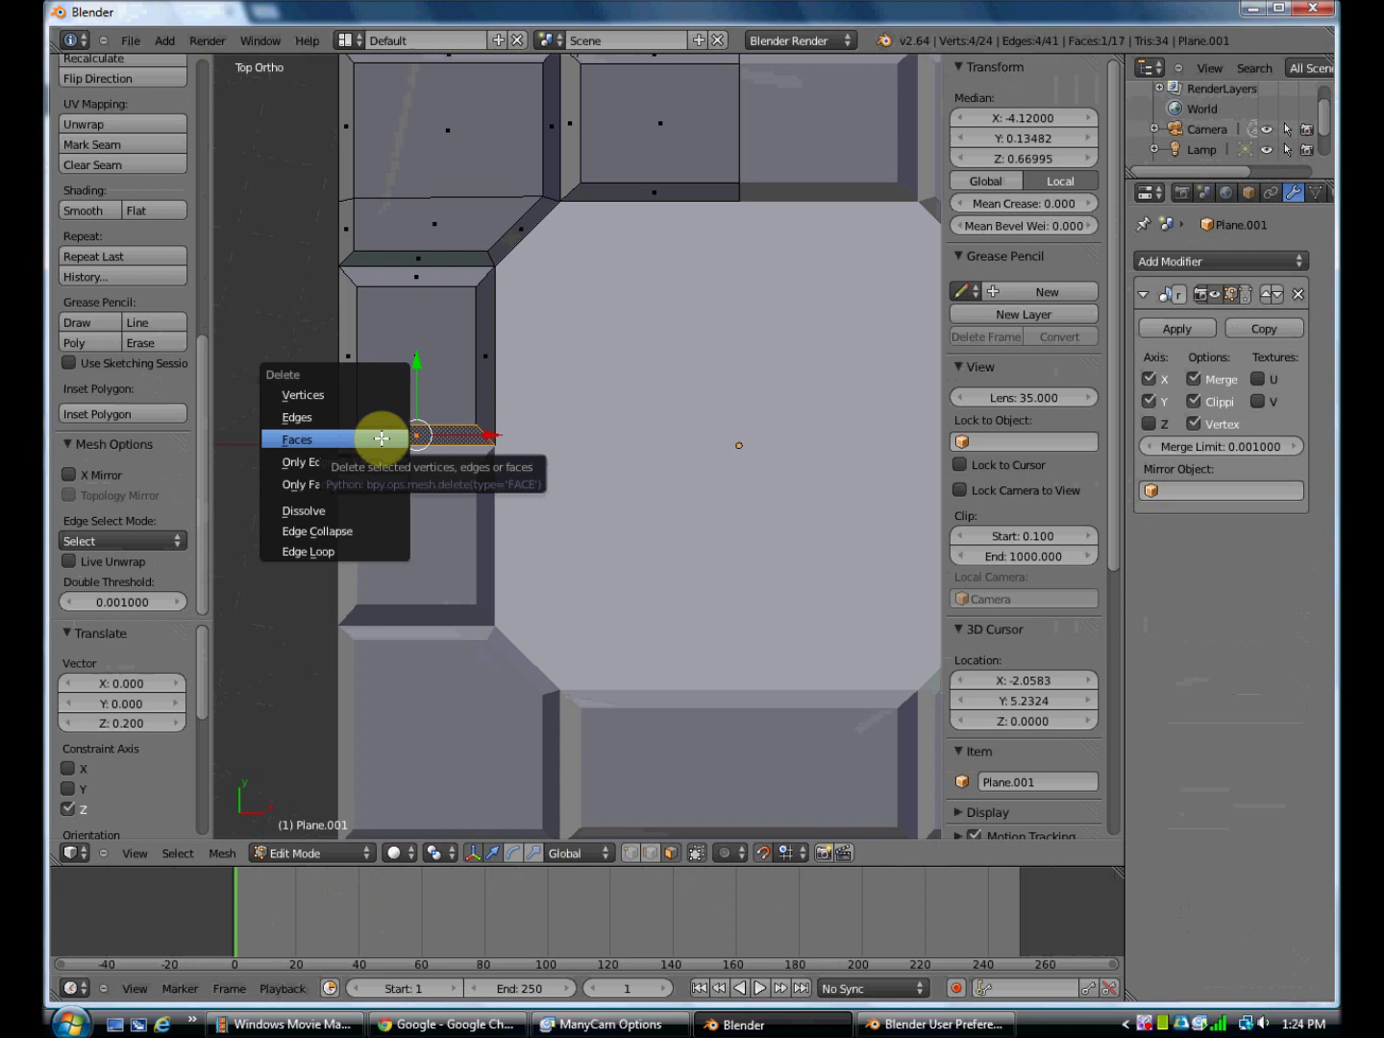
{"action": "left_click", "coordinate": [381, 438]}
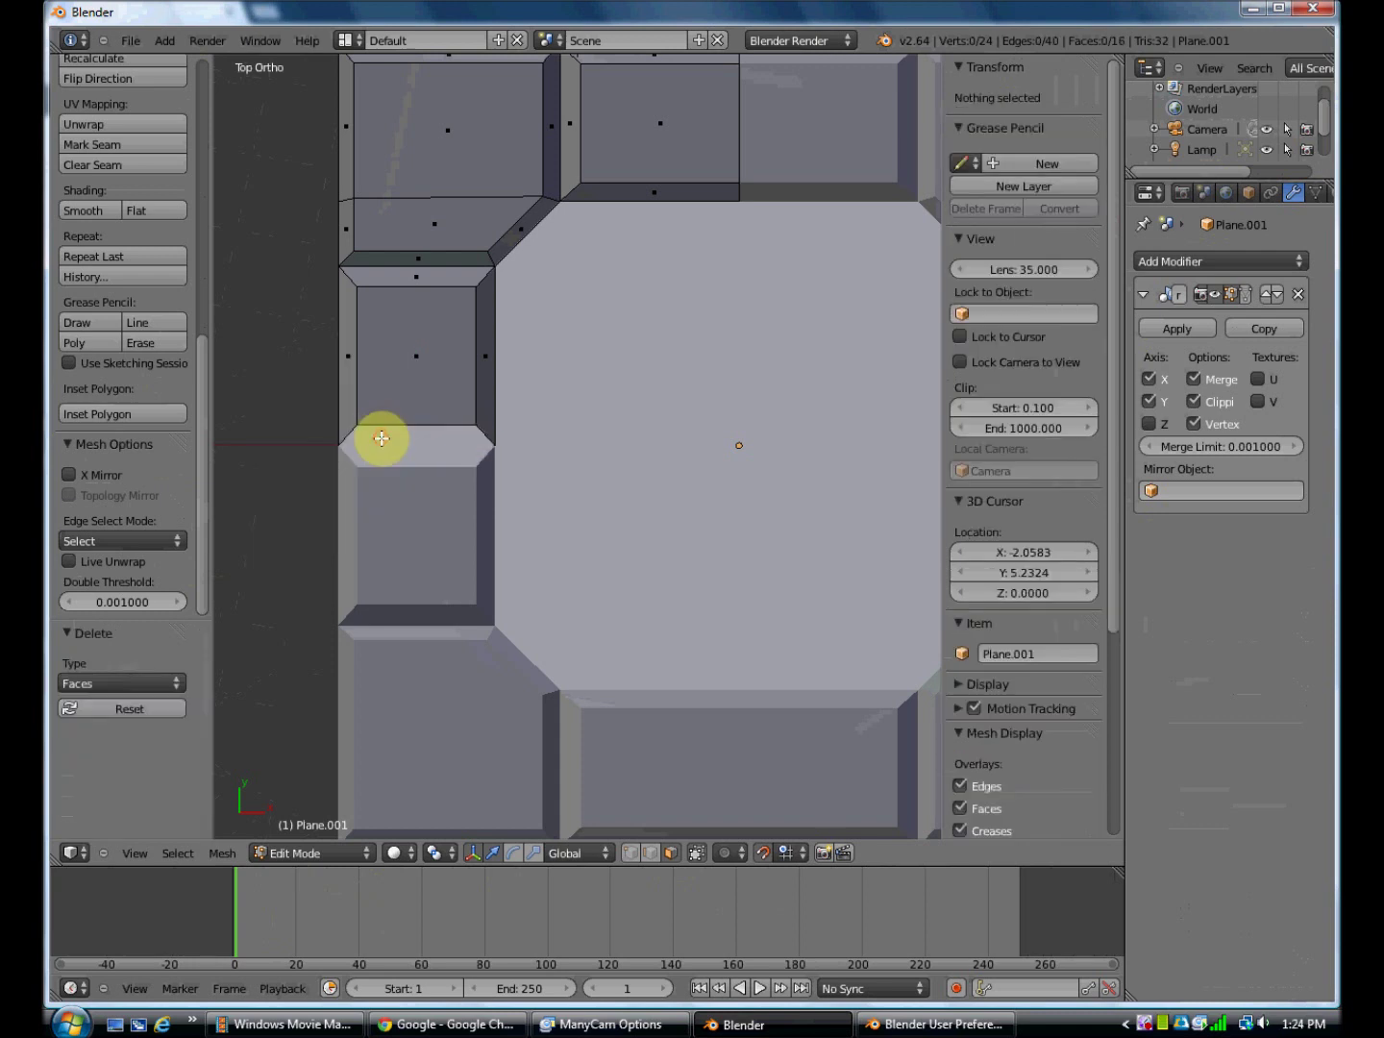
Select the open raised edge of the panel below the corner in edge selection and move it 0.5 along negative Y onto the mirror line
{"action": "left_click", "coordinate": [650, 853]}
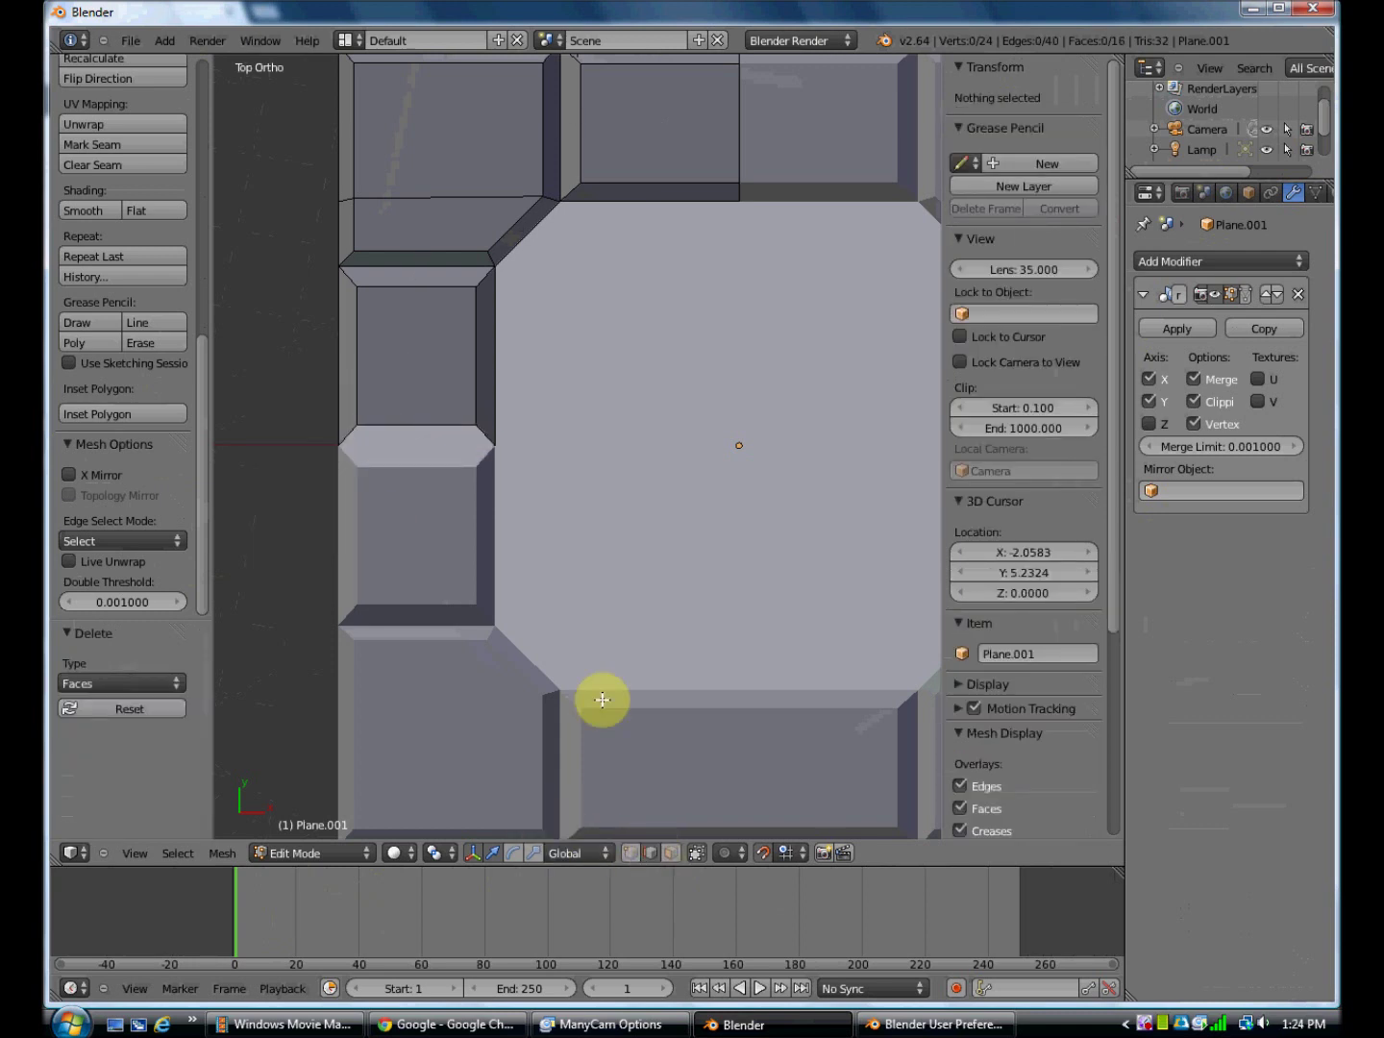
{"action": "left_click", "coordinate": [429, 425]}
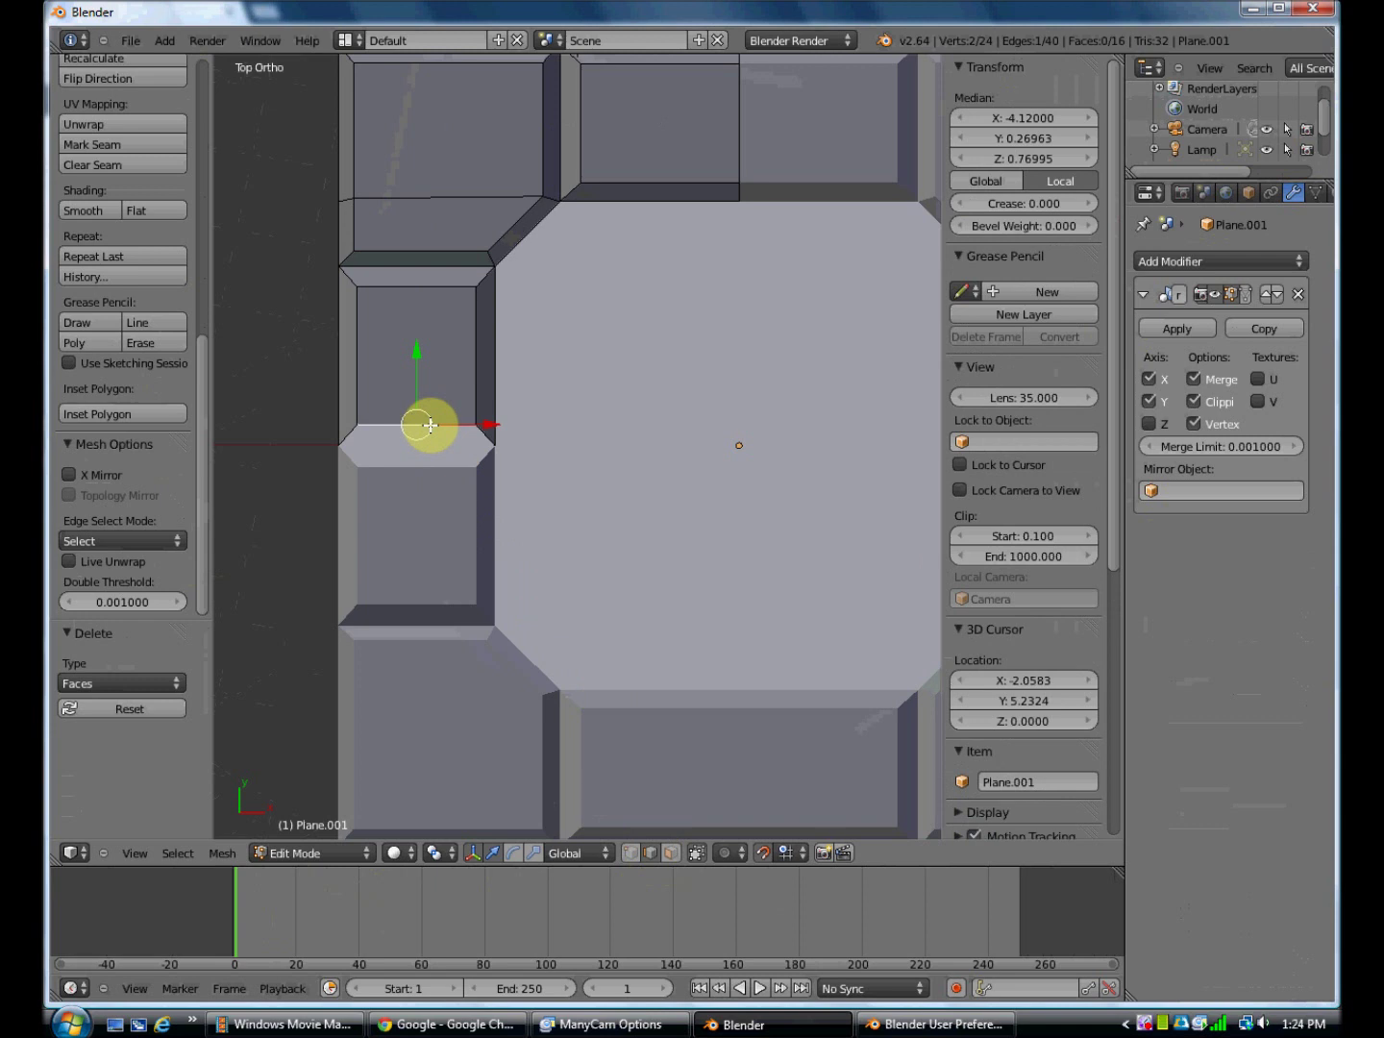
{"action": "key", "text": "g"}
{"action": "key", "text": "y"}
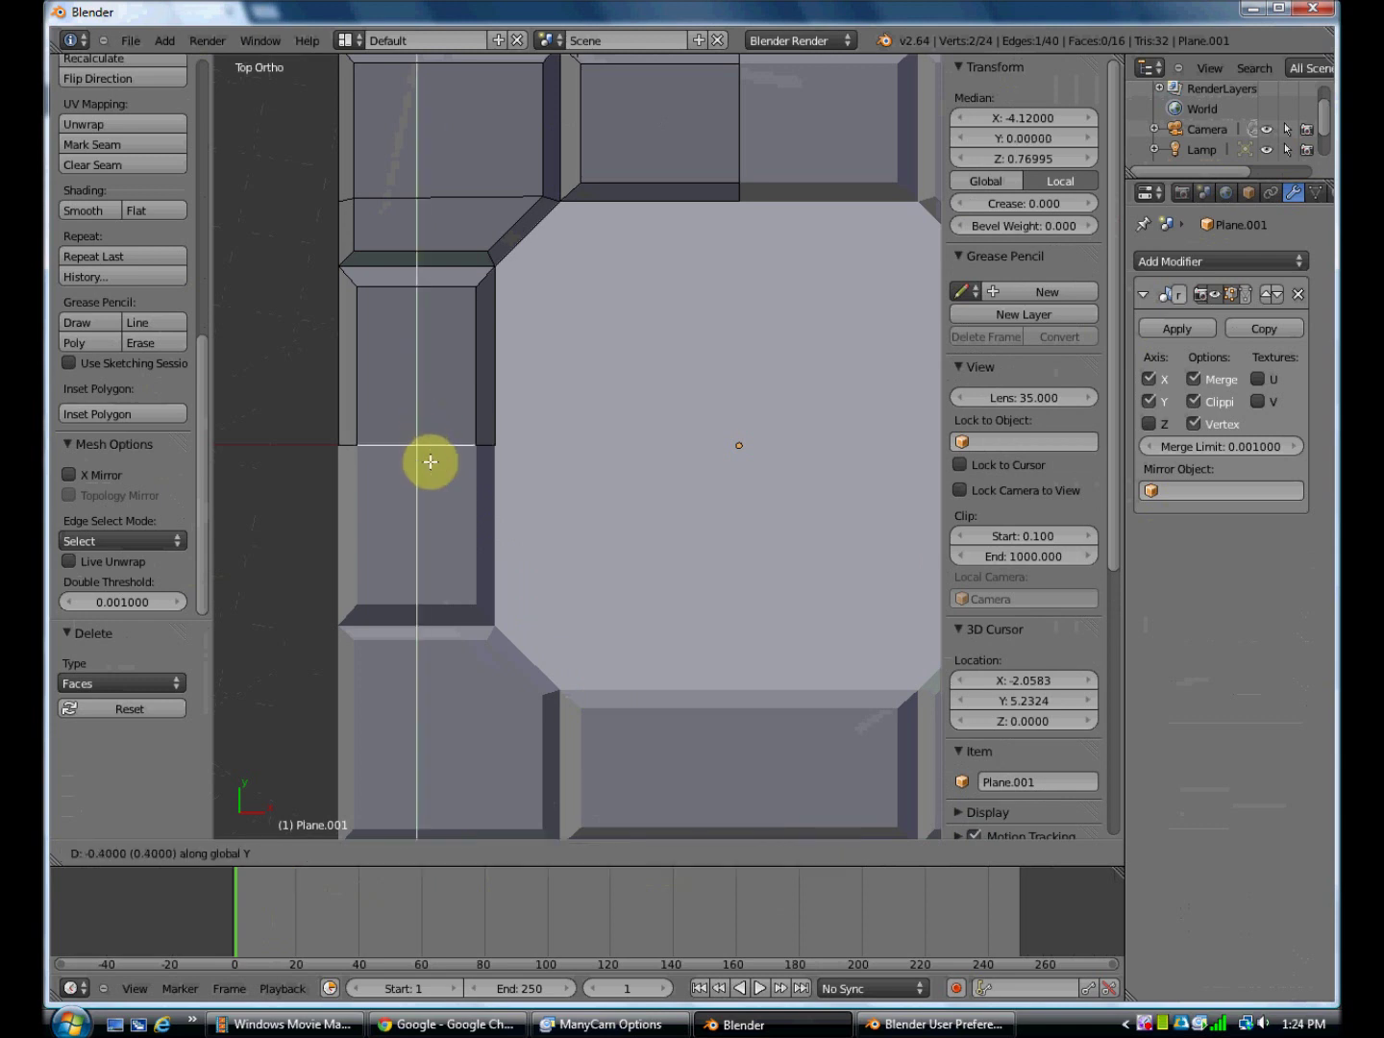
{"action": "left_click", "coordinate": [430, 460]}
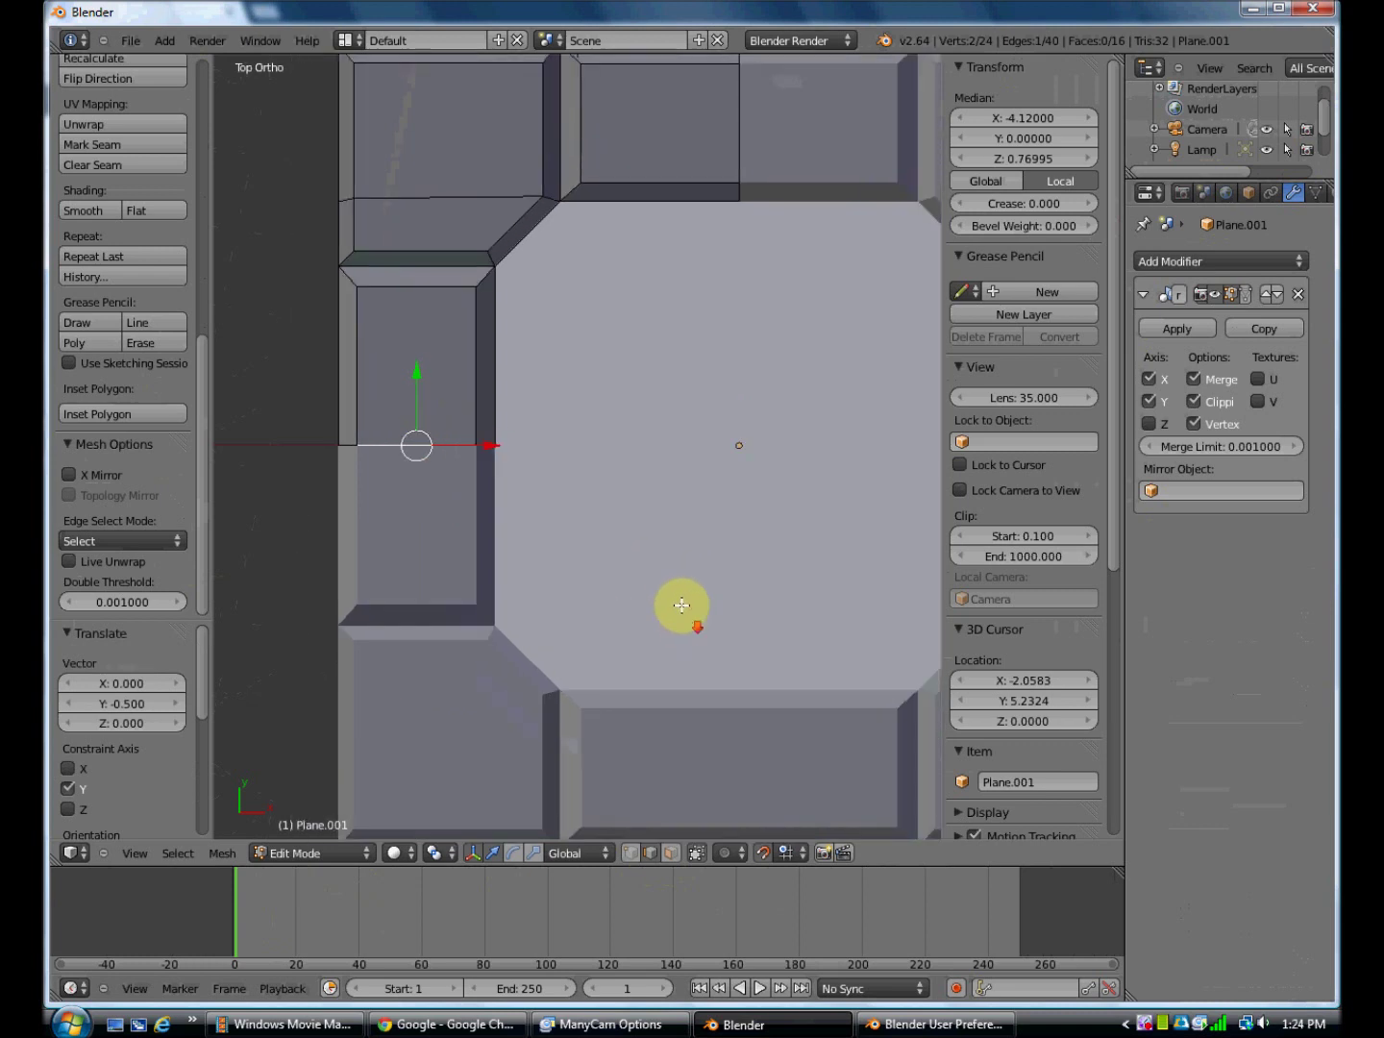
Examine the whole mirrored frame in Object Mode from the top view, and return to Edit Mode
{"action": "scroll", "coordinate": [684, 576], "scroll_direction": "down", "scroll_amount": 2}
{"action": "middle_click_drag", "start_coordinate": [707, 489], "coordinate": [565, 544], "text": "shift"}
{"action": "left_click", "coordinate": [326, 845]}
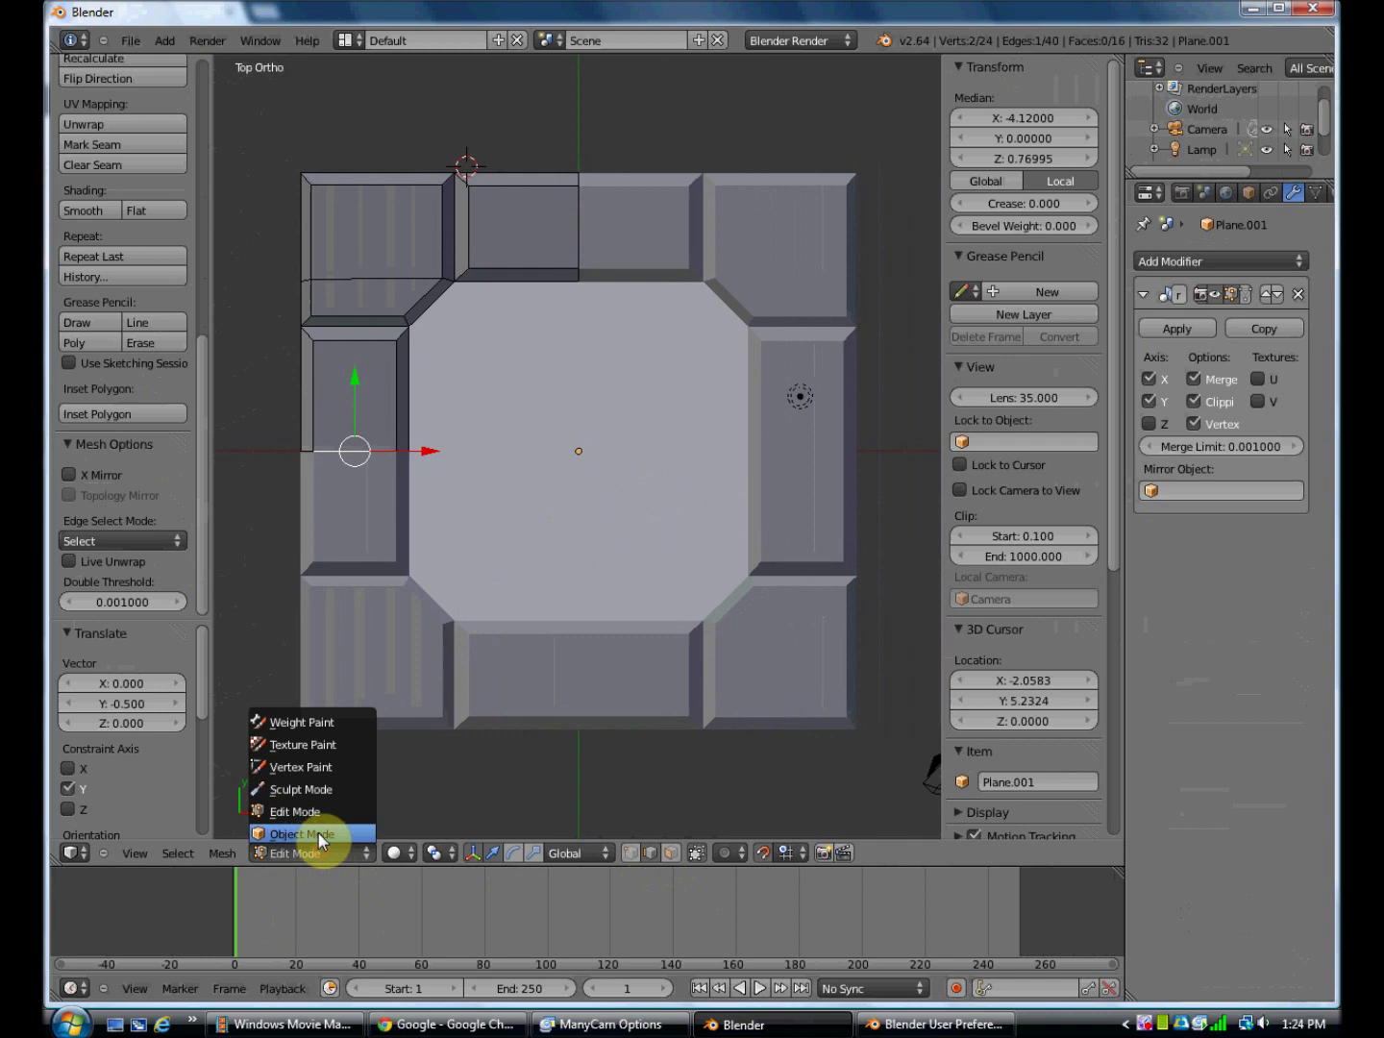
{"action": "left_click", "coordinate": [317, 833]}
{"action": "middle_click_drag", "start_coordinate": [626, 567], "coordinate": [593, 507]}
{"action": "key", "text": "KP_7"}
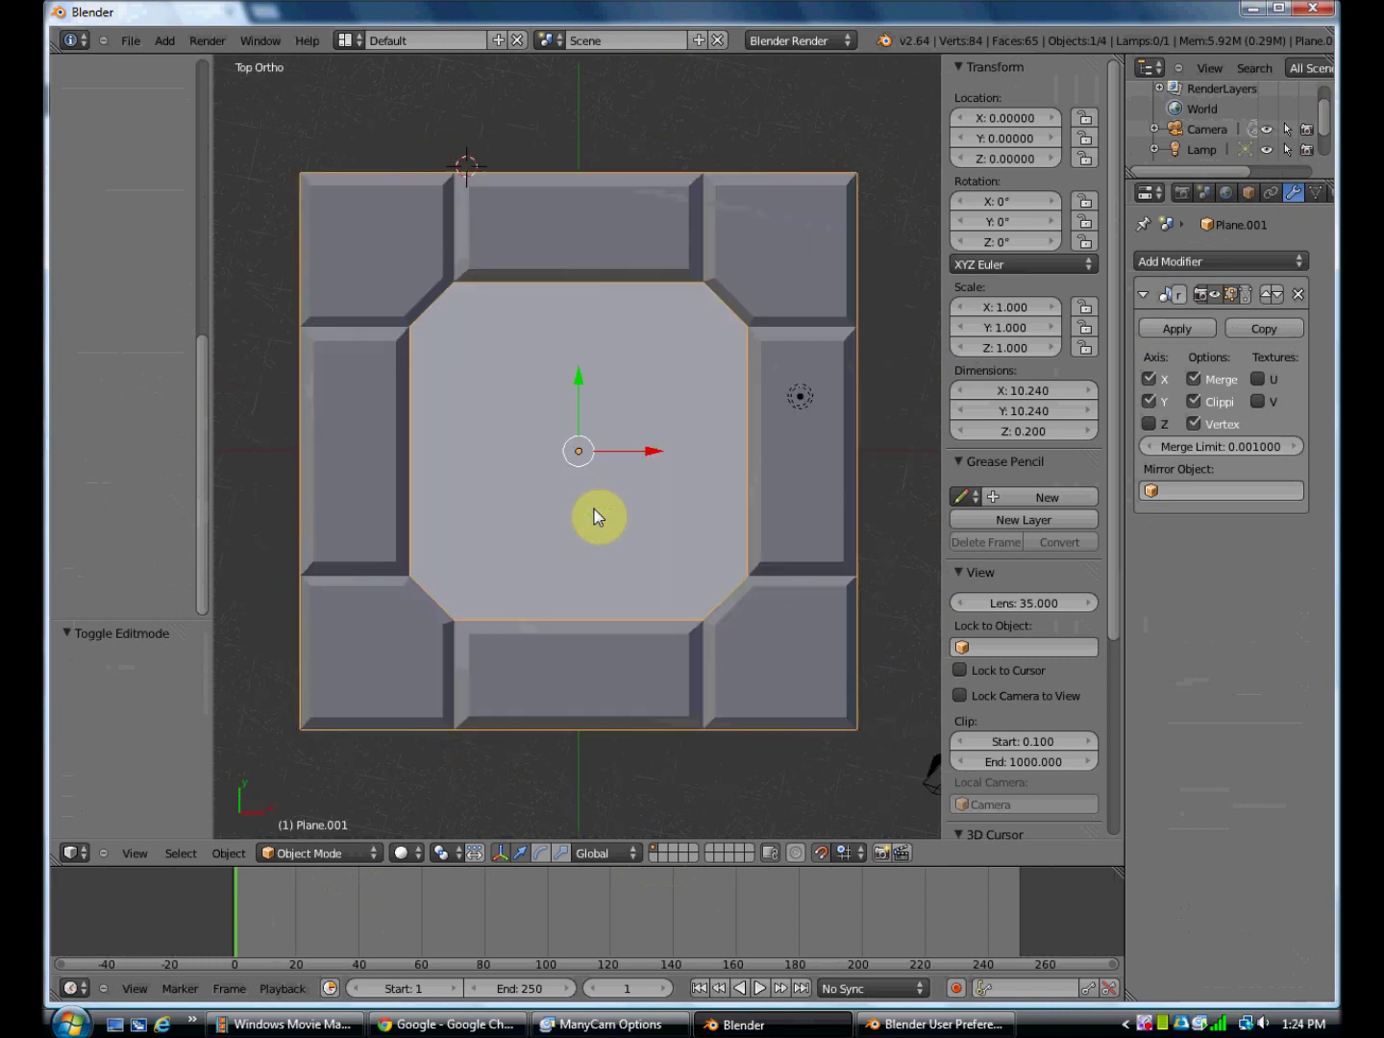
{"action": "left_click", "coordinate": [292, 851]}
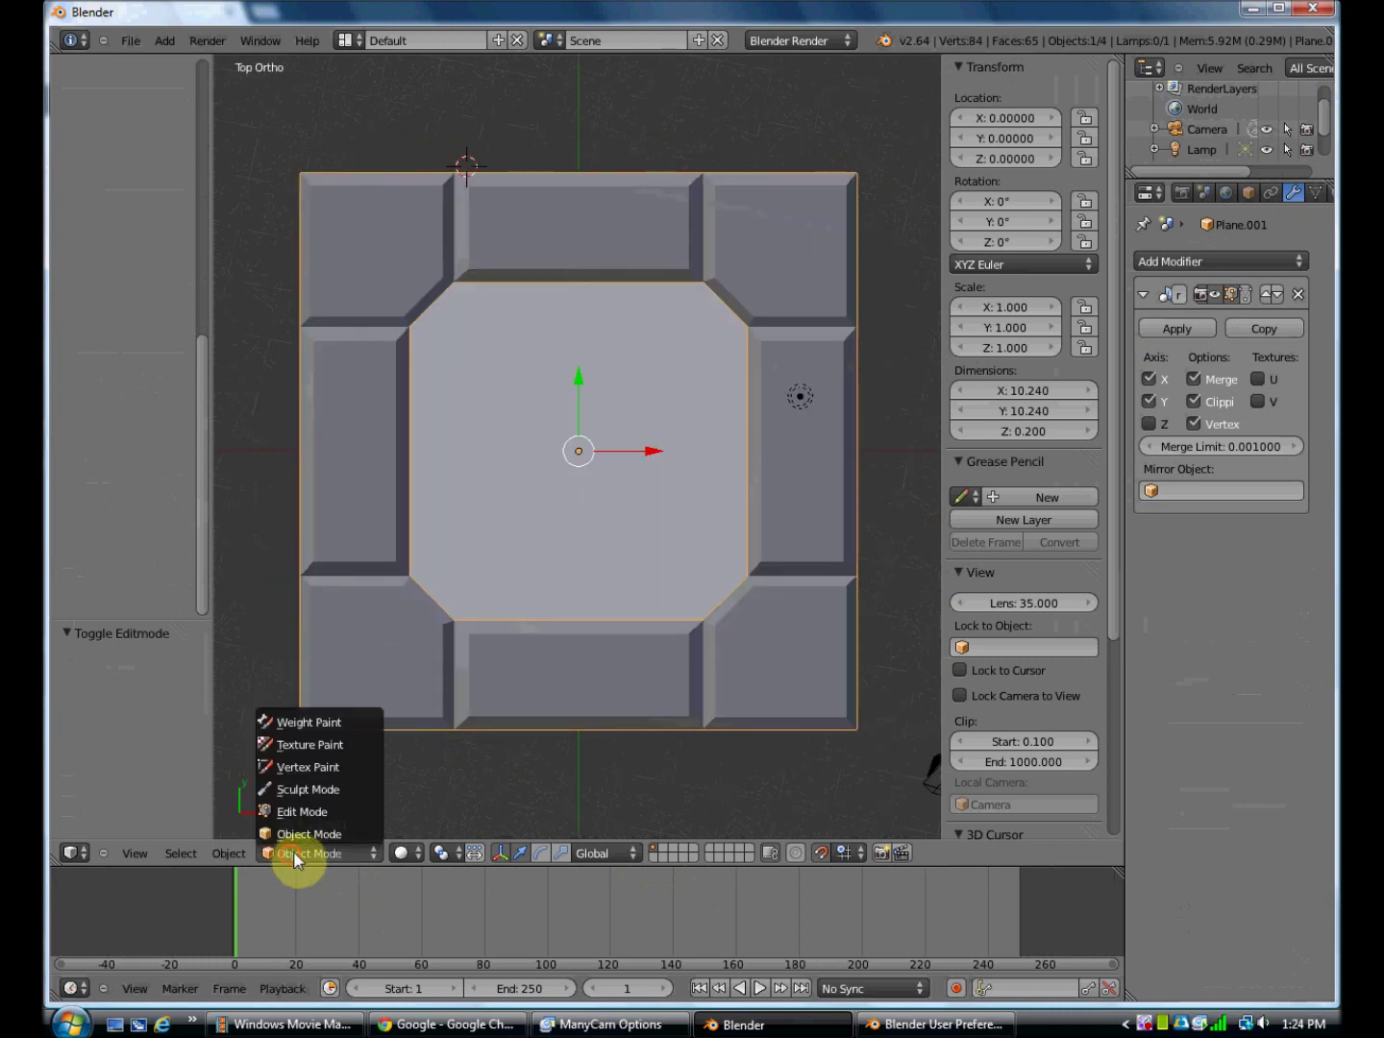
{"action": "left_click", "coordinate": [334, 813]}
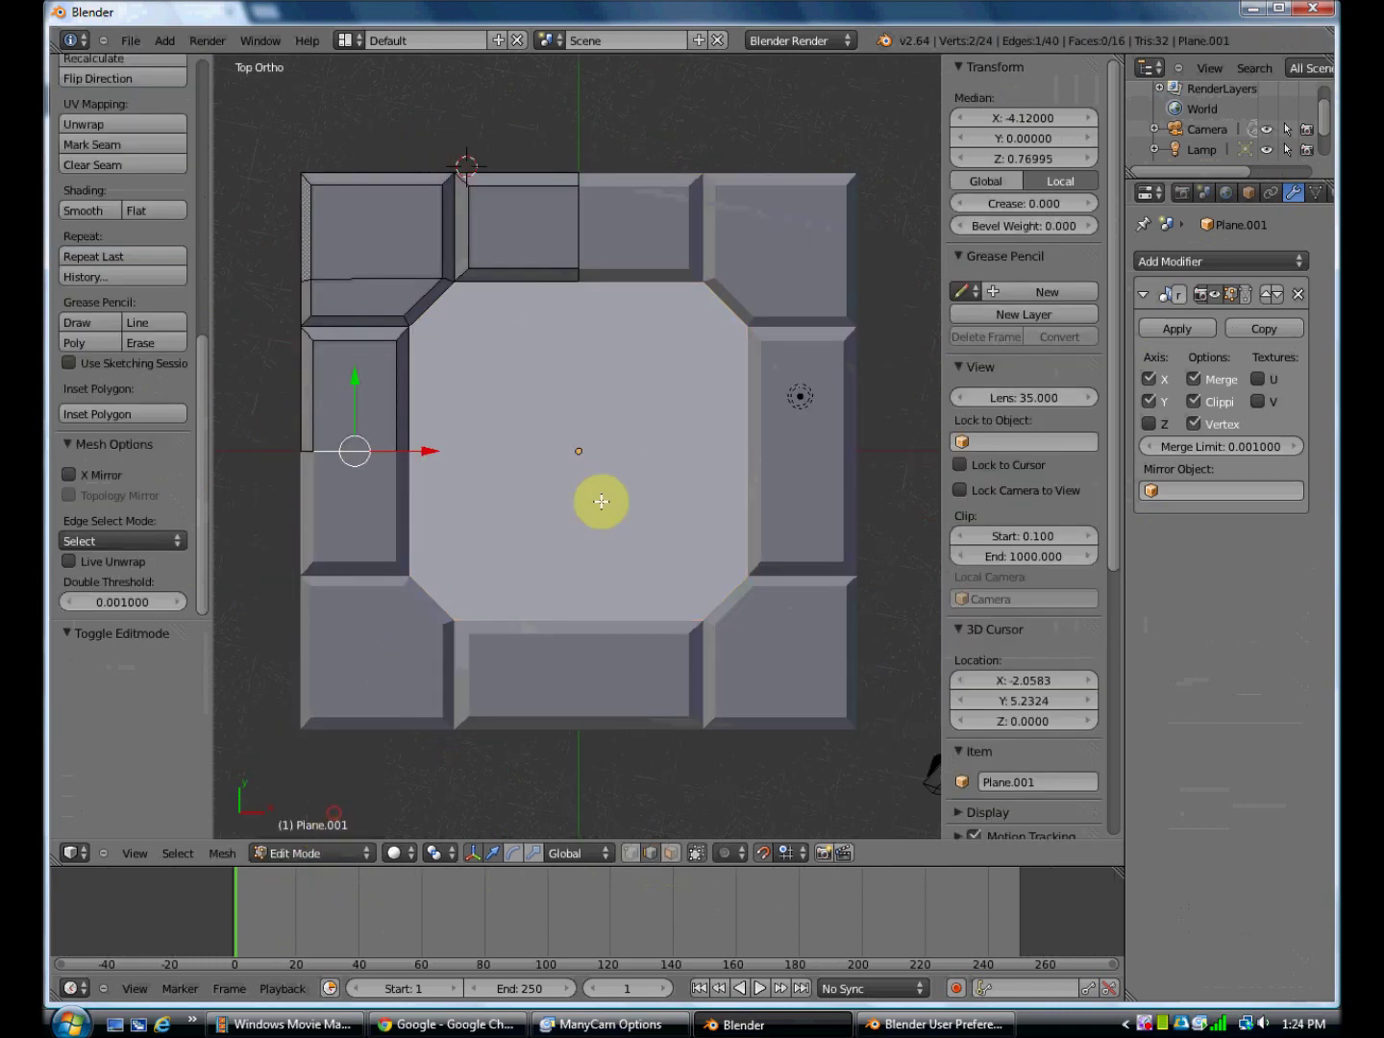
Select the three edges bordering the central opening in edge selection and fill them with a face
{"action": "left_click", "coordinate": [650, 854]}
{"action": "right_click", "coordinate": [412, 379]}
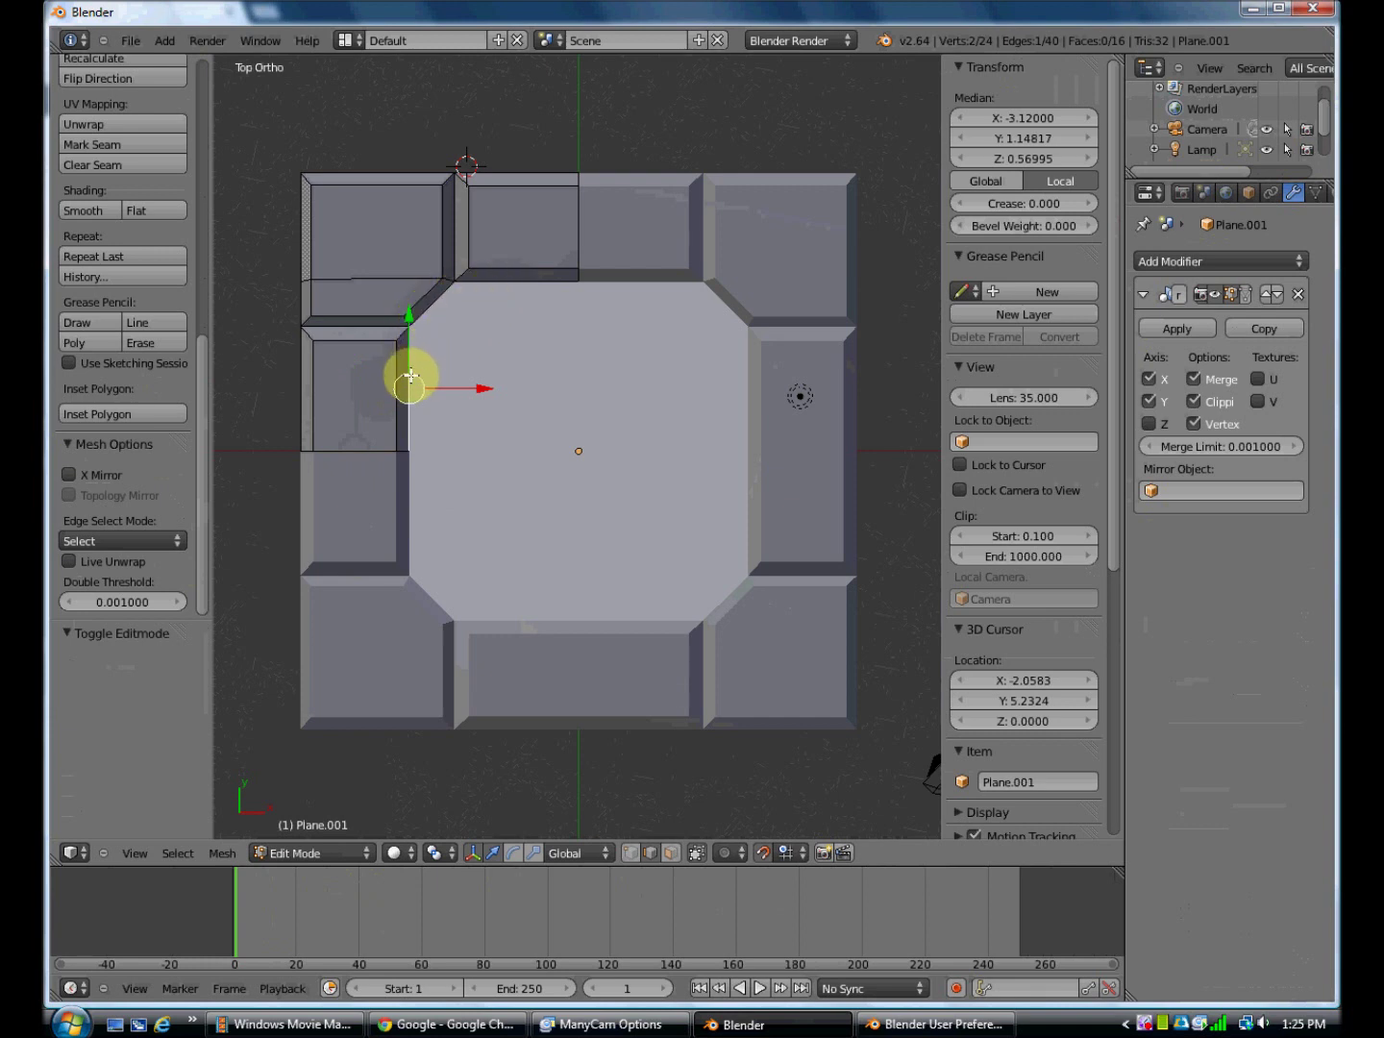
{"action": "right_click", "coordinate": [428, 308], "text": "shift"}
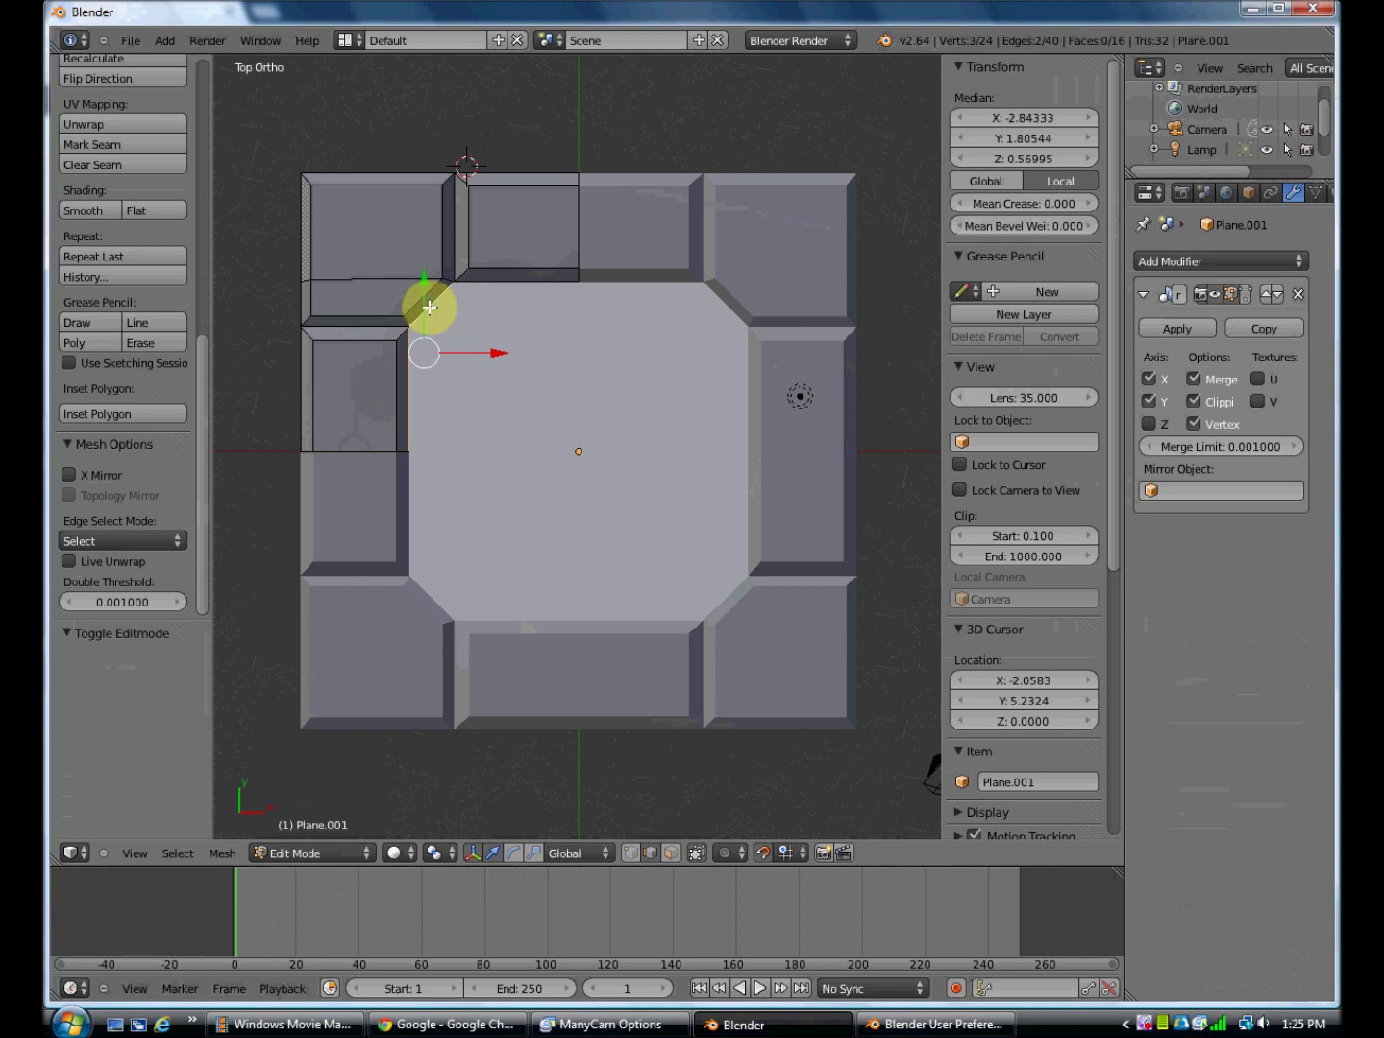
{"action": "right_click", "coordinate": [506, 281], "text": "shift"}
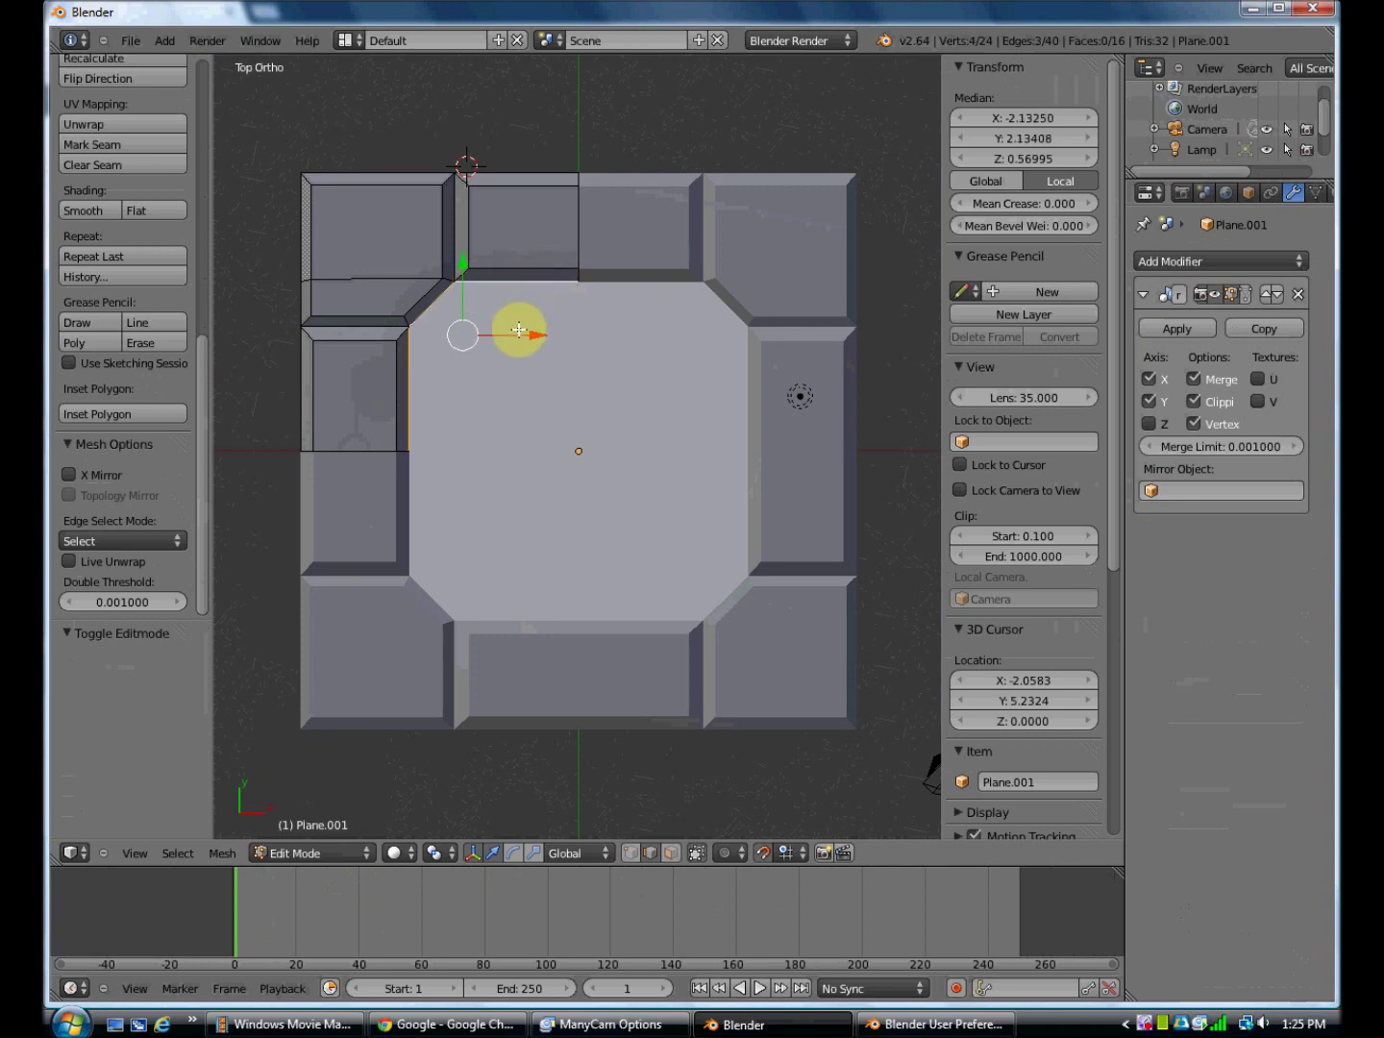
{"action": "key", "text": "f"}
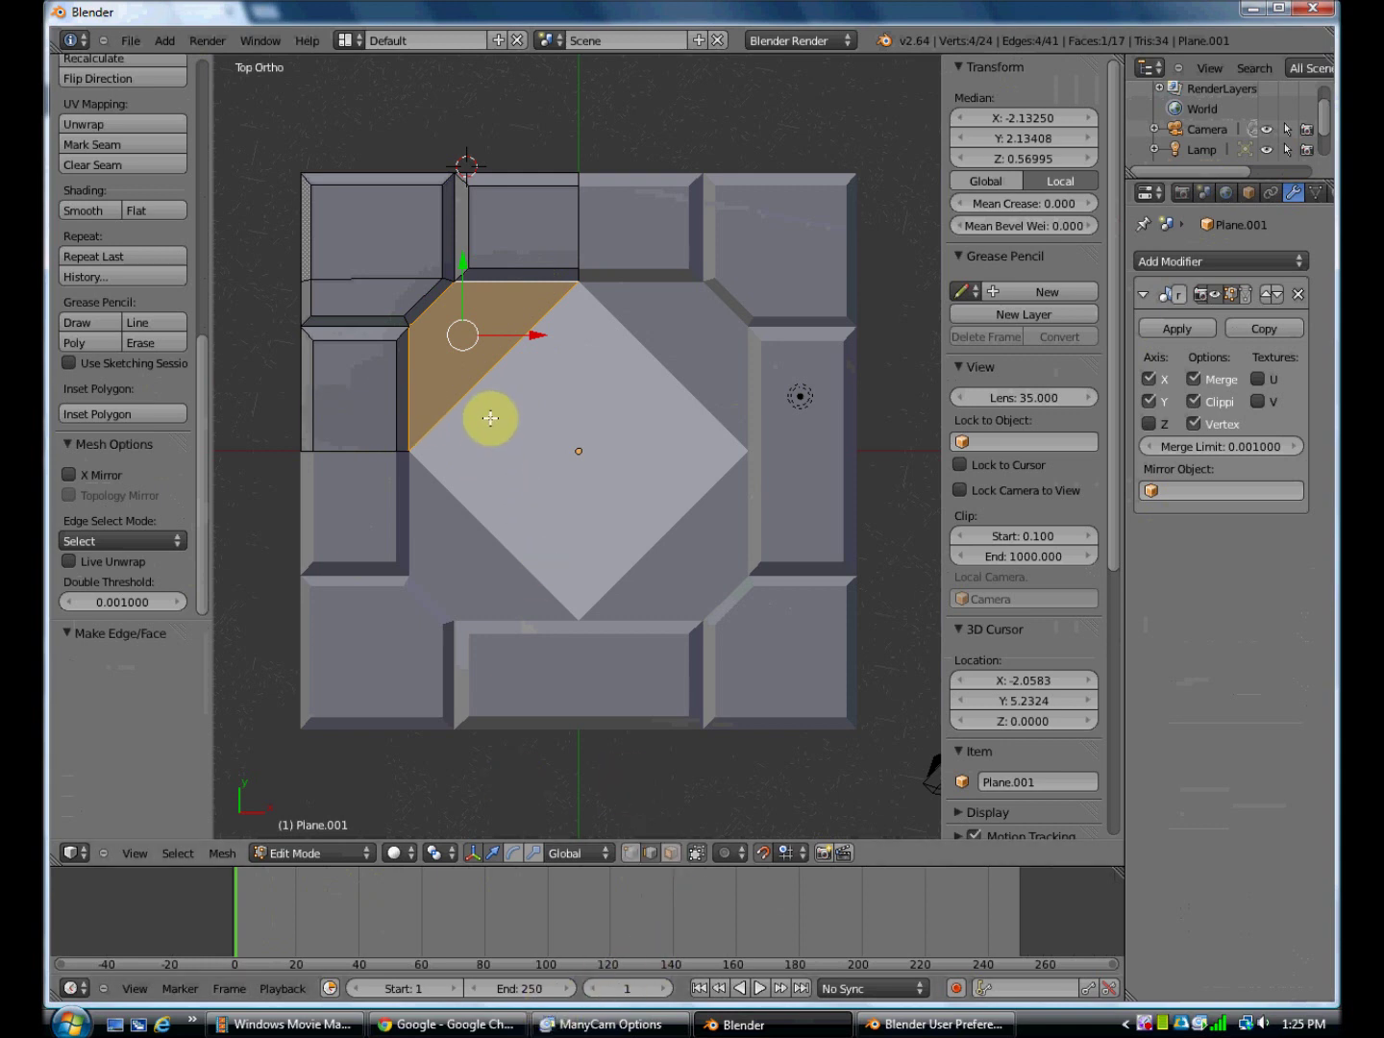
Extrude the new face's diagonal edge by X 3 and Y -4 to the mirror centre, filling the central opening
{"action": "right_click", "coordinate": [488, 374]}
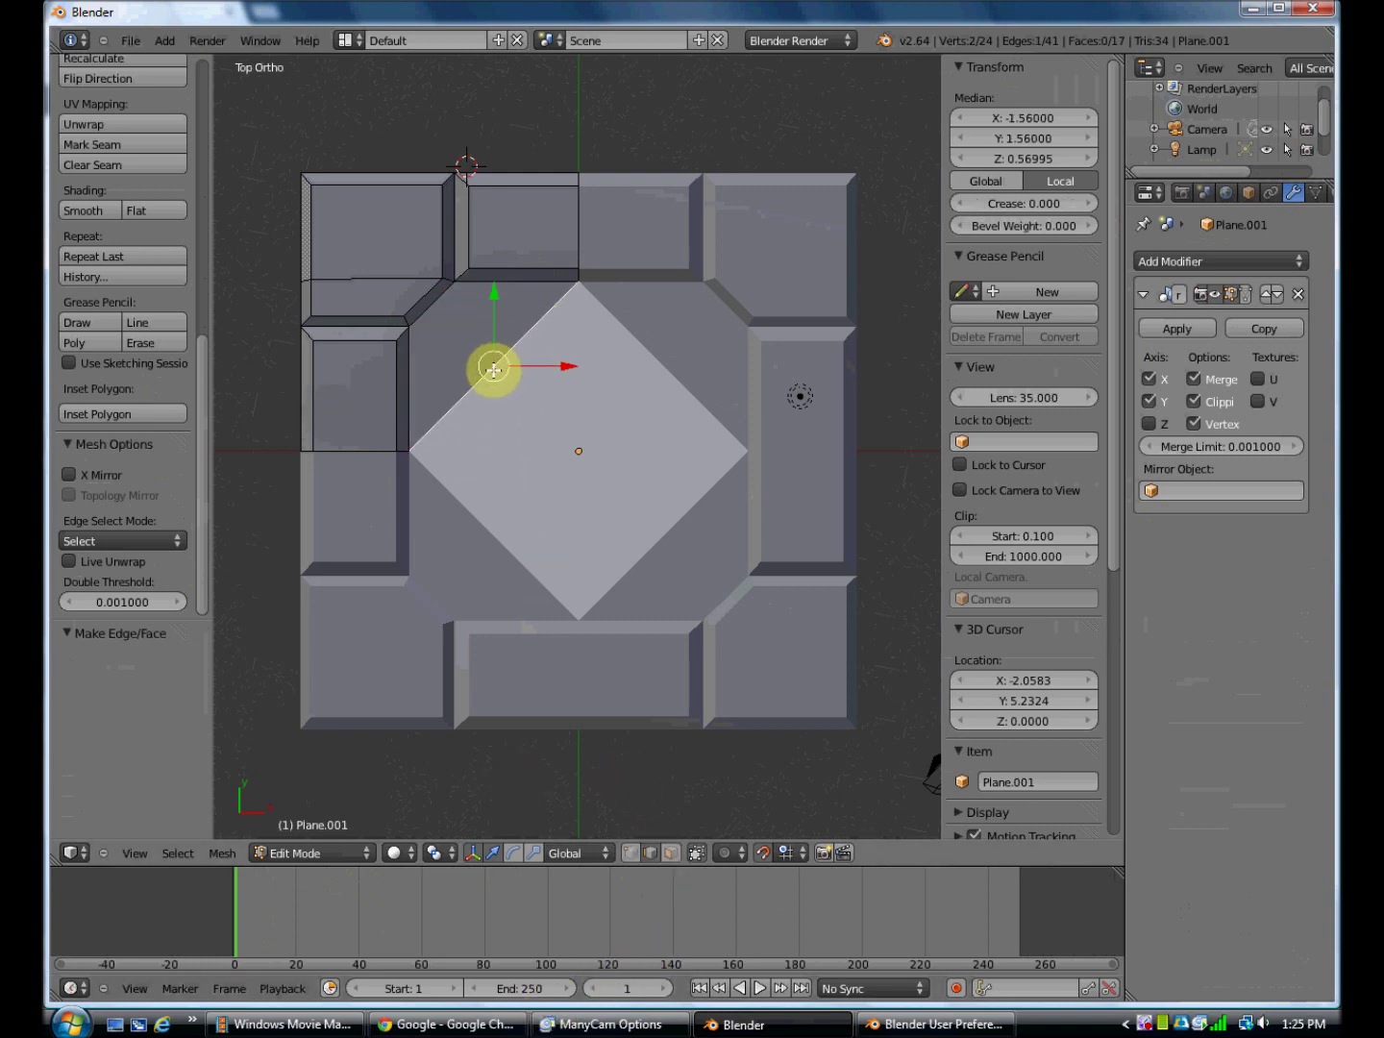
{"action": "key", "text": "e"}
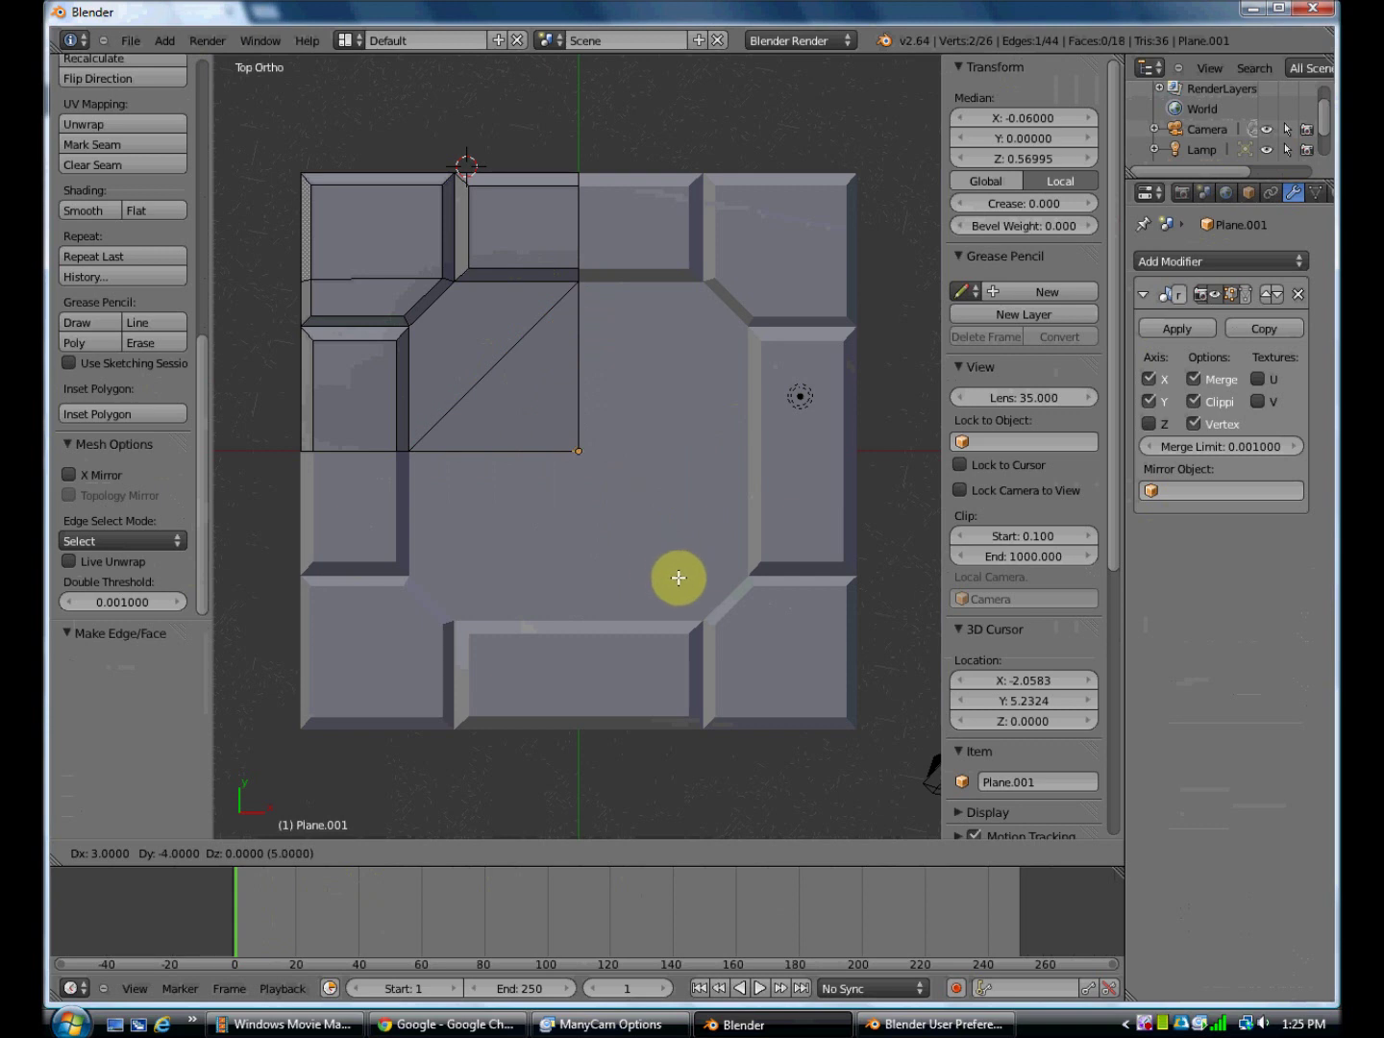
{"action": "left_click", "coordinate": [682, 581]}
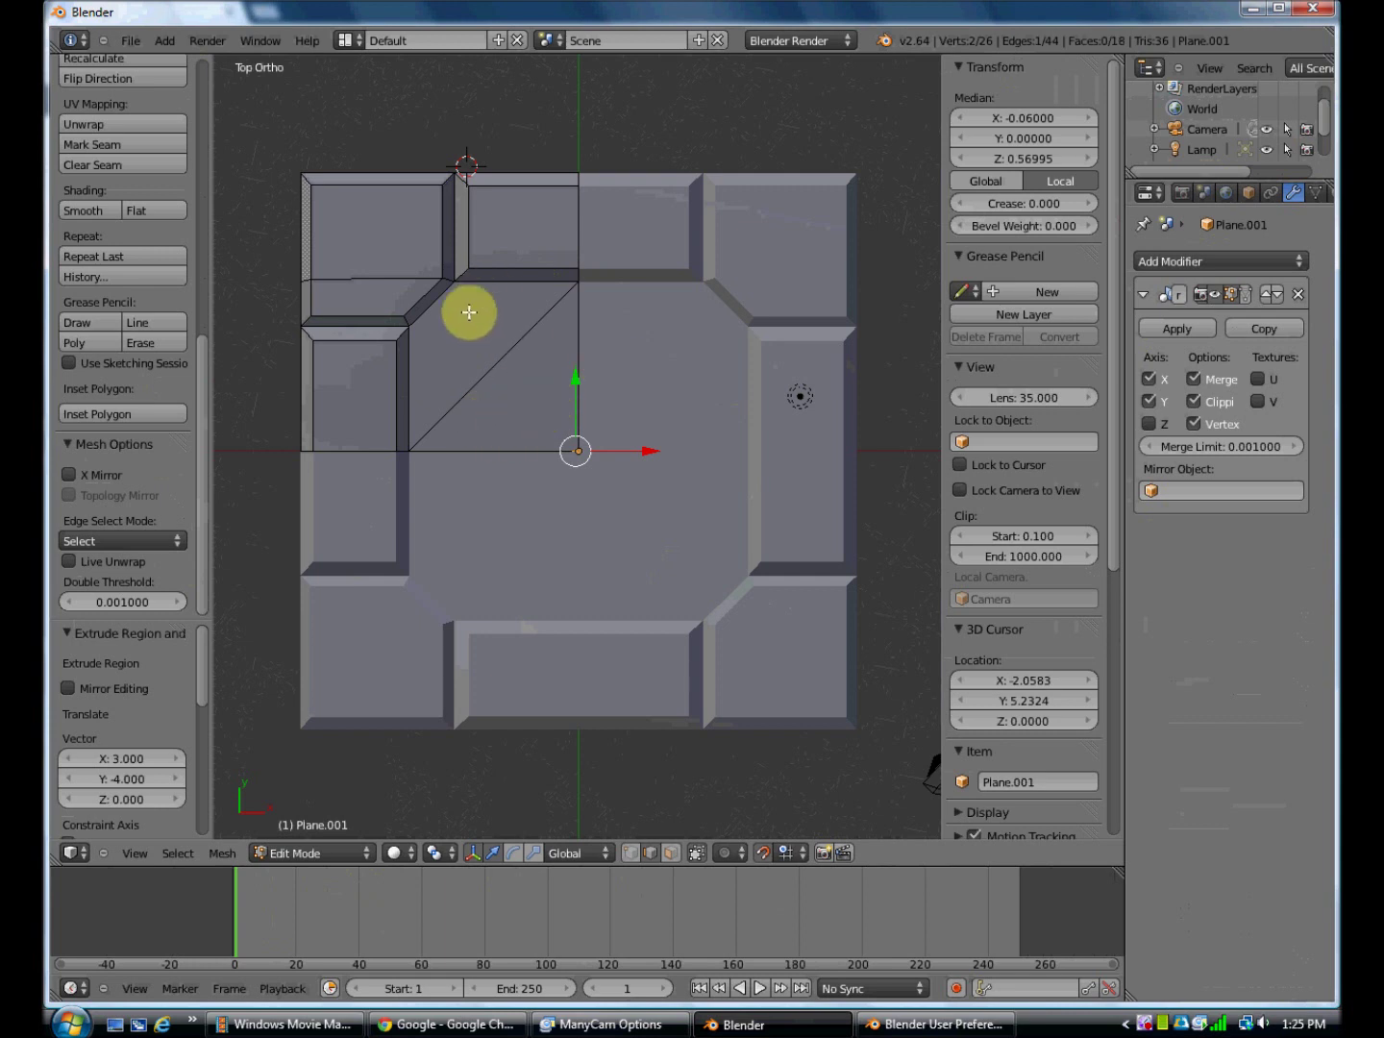
Select both central faces in face selection and inset them as one region with Inset Polygon at 5 percent
{"action": "left_click", "coordinate": [671, 853]}
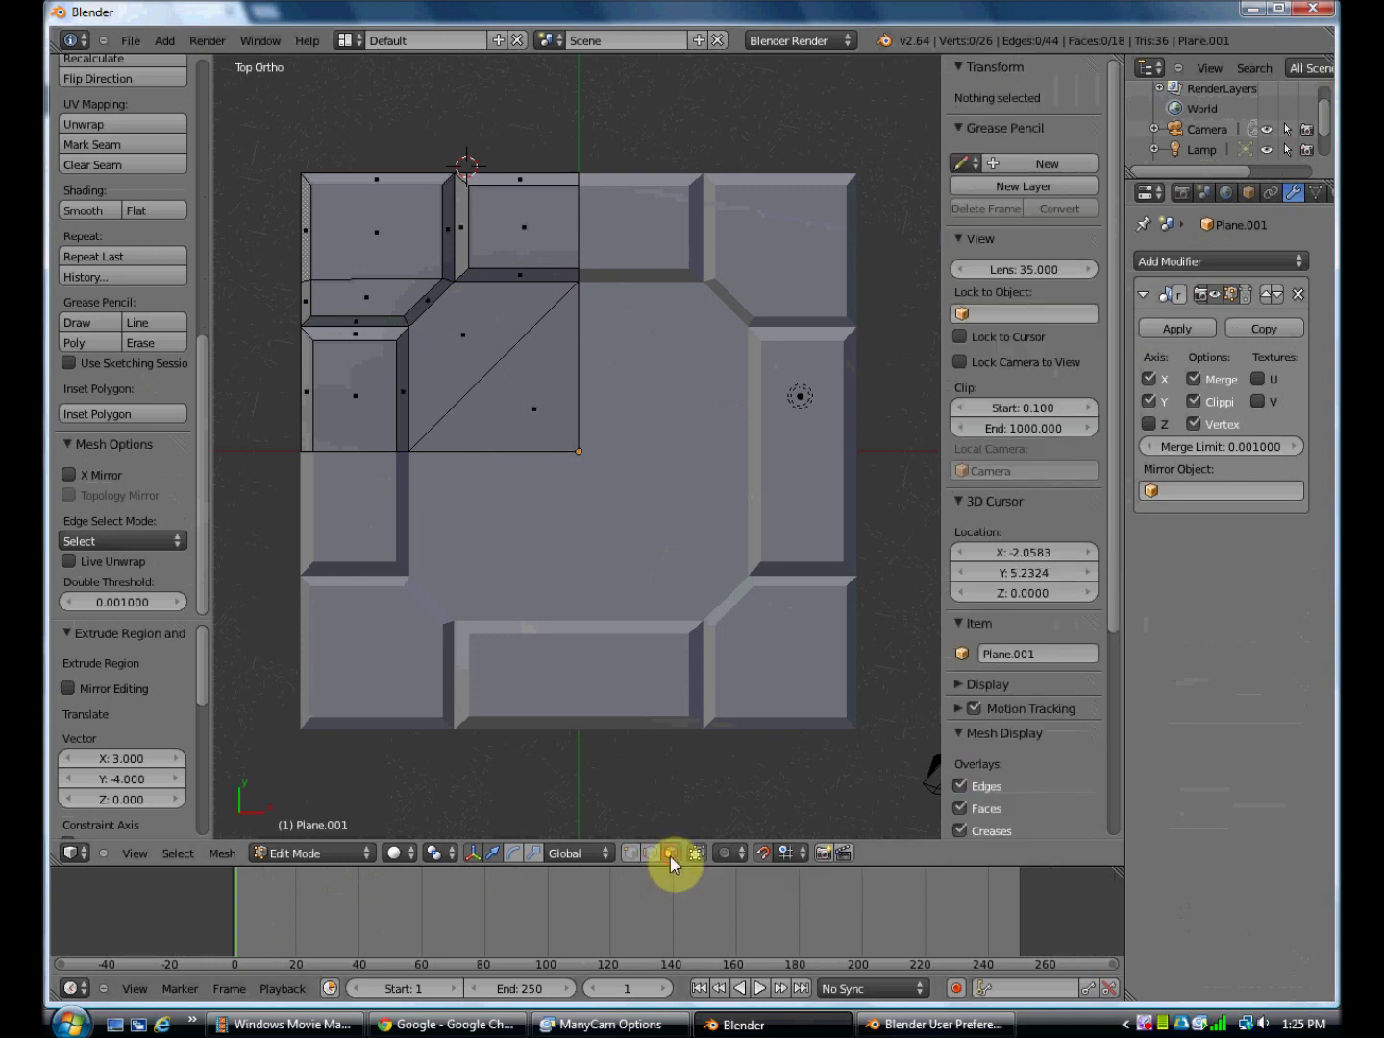
{"action": "right_click", "coordinate": [509, 331]}
{"action": "right_click", "coordinate": [543, 369]}
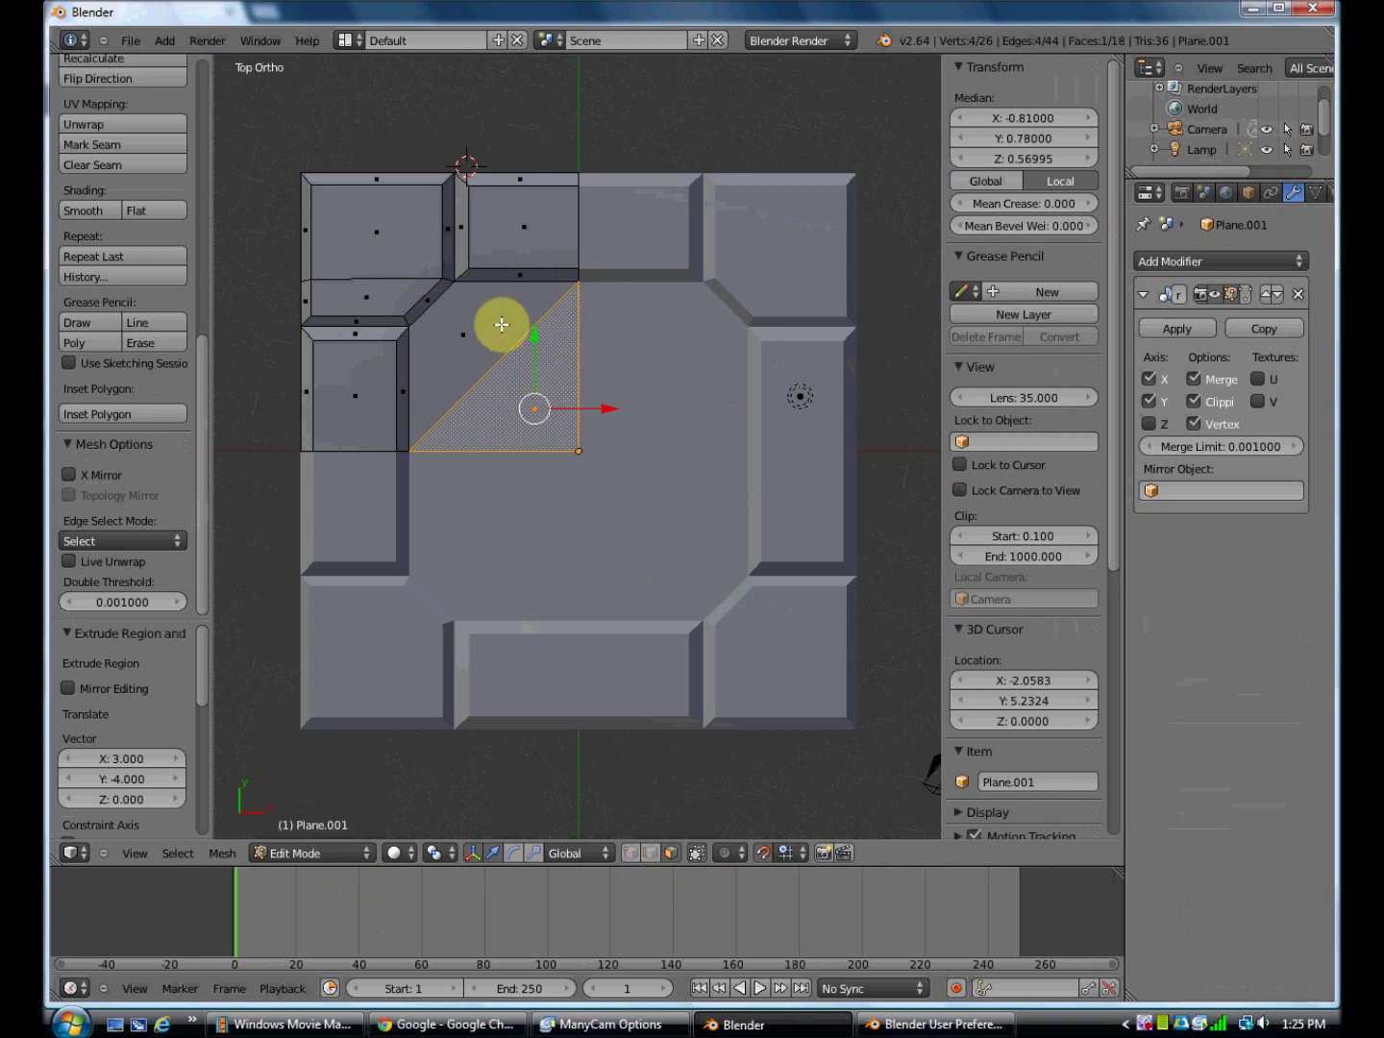
{"action": "right_click", "coordinate": [500, 325], "text": "shift"}
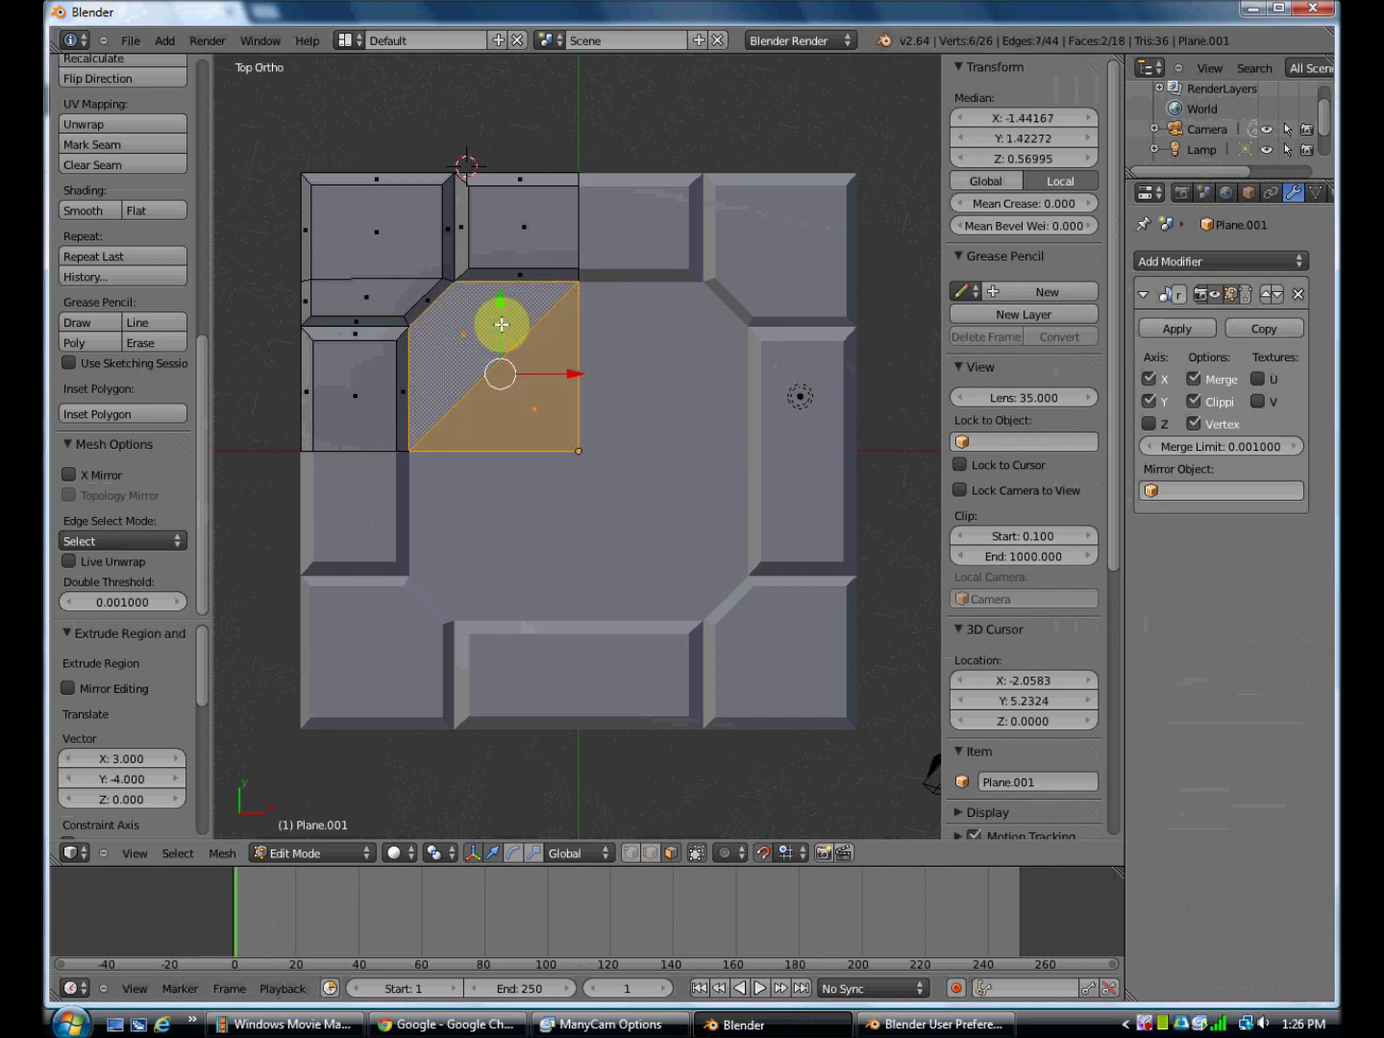
{"action": "left_click", "coordinate": [146, 417]}
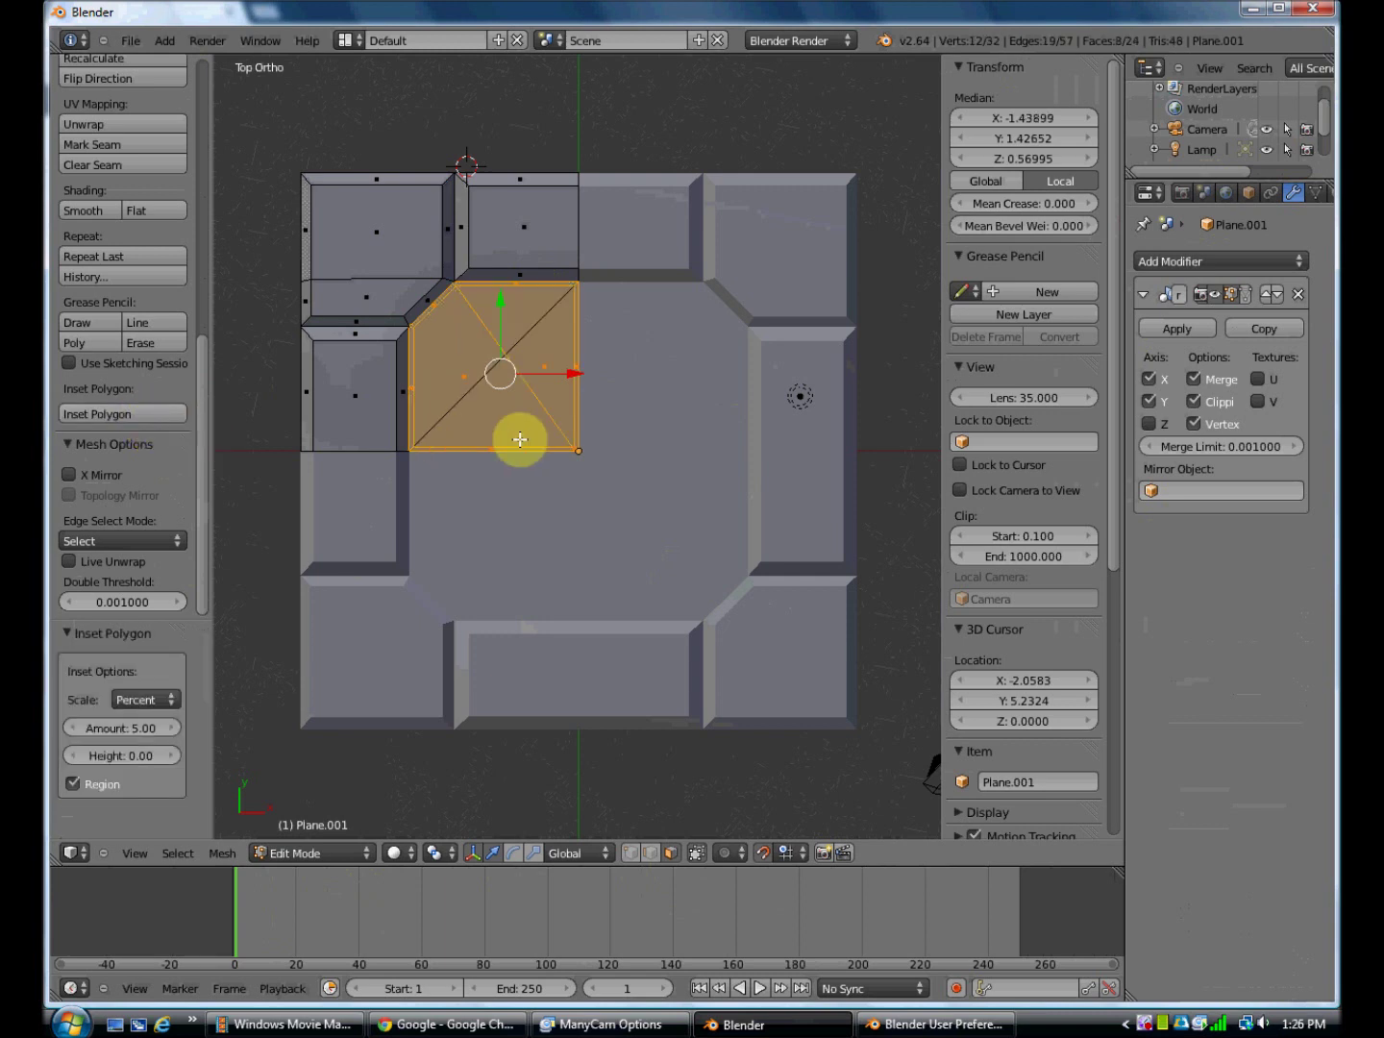
Select the two inner faces of the central inset, raise them 0.2 along Z in the right side view and return to the top view
{"action": "scroll", "coordinate": [531, 413], "scroll_direction": "down", "scroll_amount": 1}
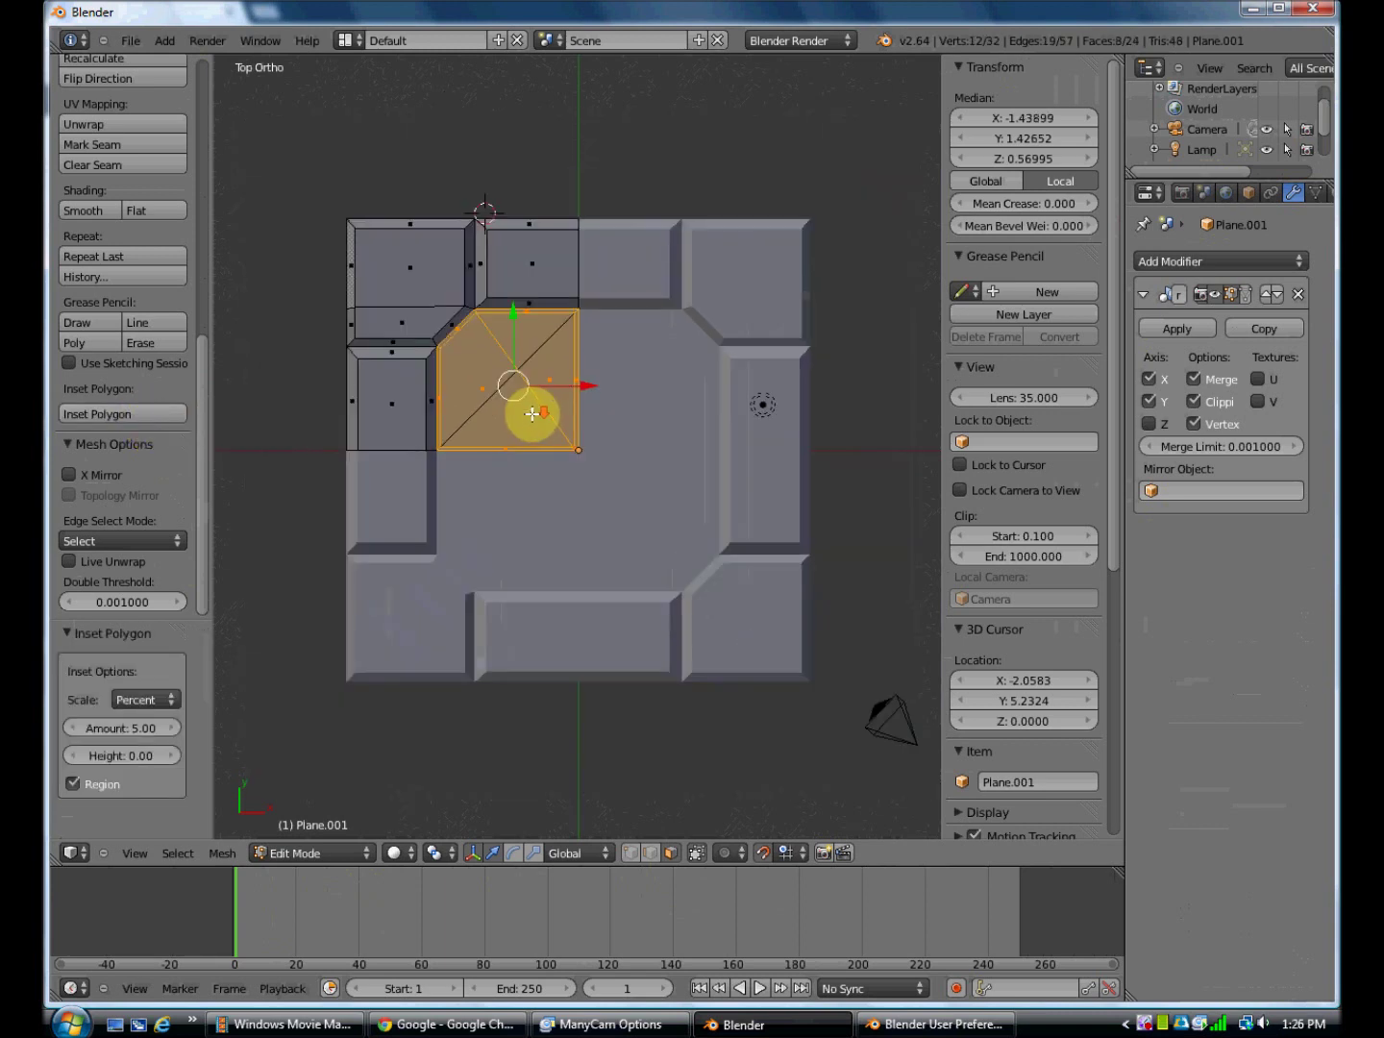
{"action": "scroll", "coordinate": [533, 413], "scroll_direction": "up", "scroll_amount": 1}
{"action": "scroll", "coordinate": [532, 413], "scroll_direction": "up", "scroll_amount": 1}
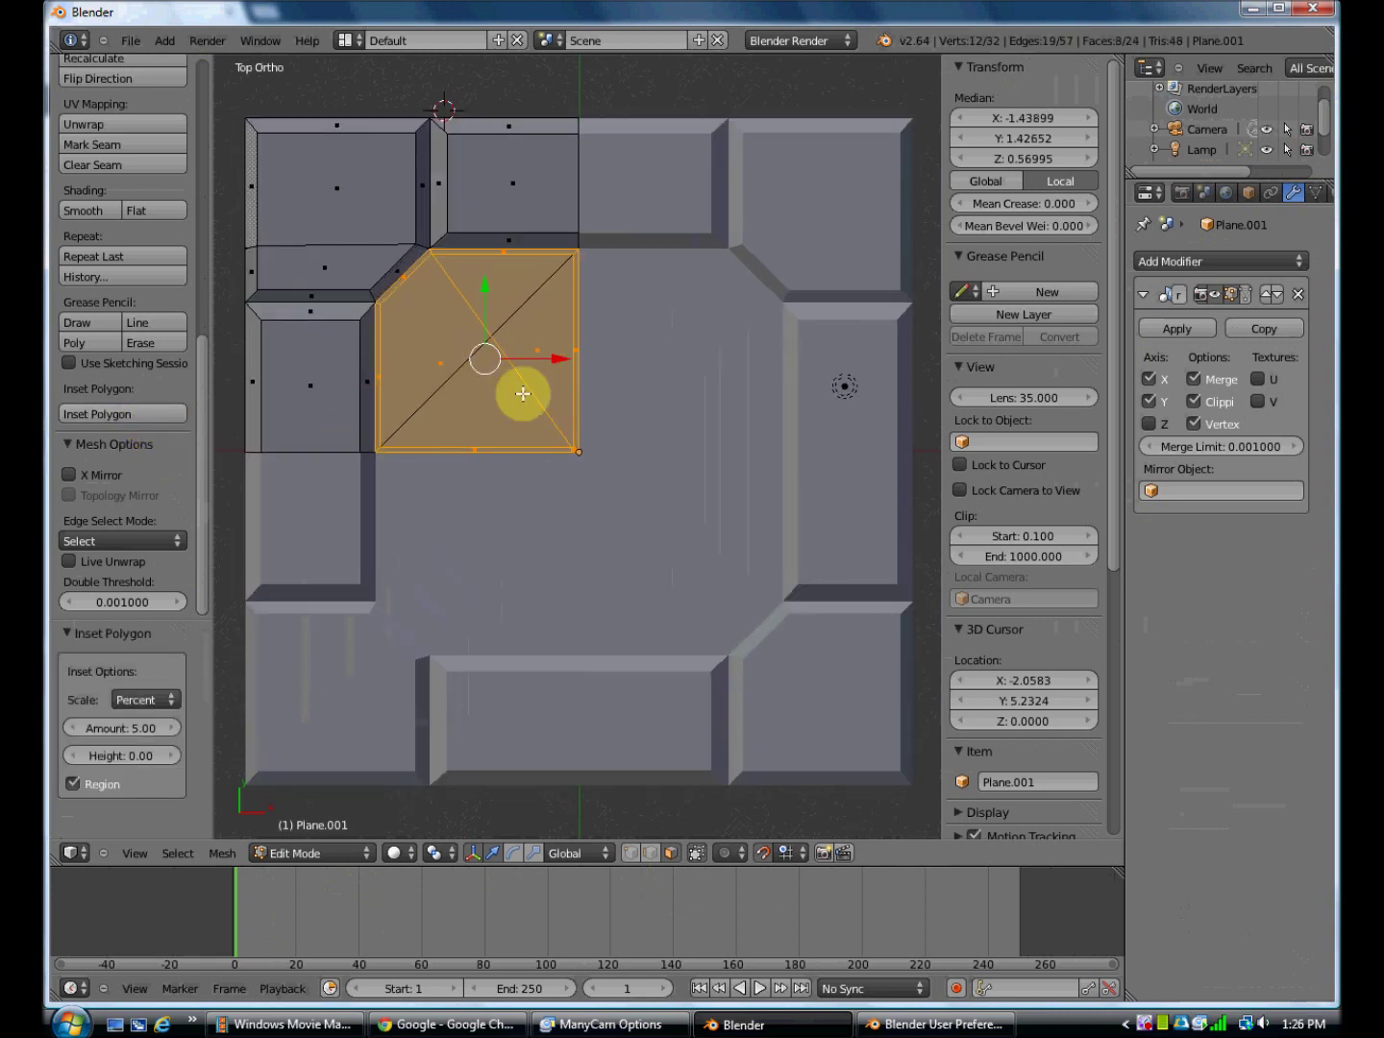
{"action": "right_click", "coordinate": [427, 352]}
{"action": "right_click", "coordinate": [491, 288], "text": "shift"}
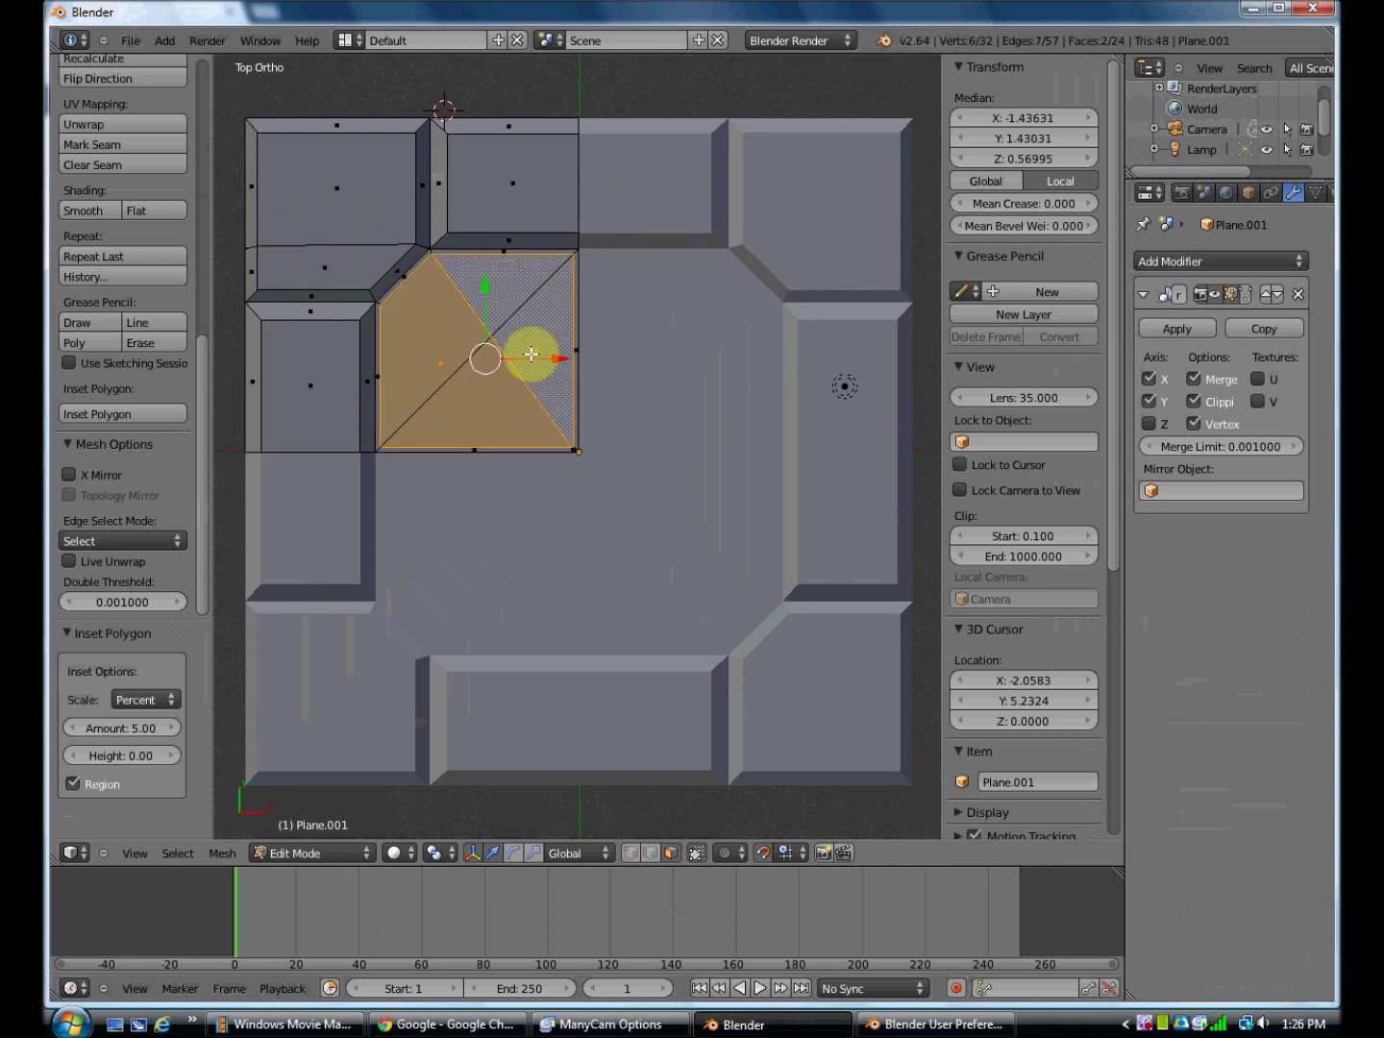
{"action": "key", "text": "KP_3"}
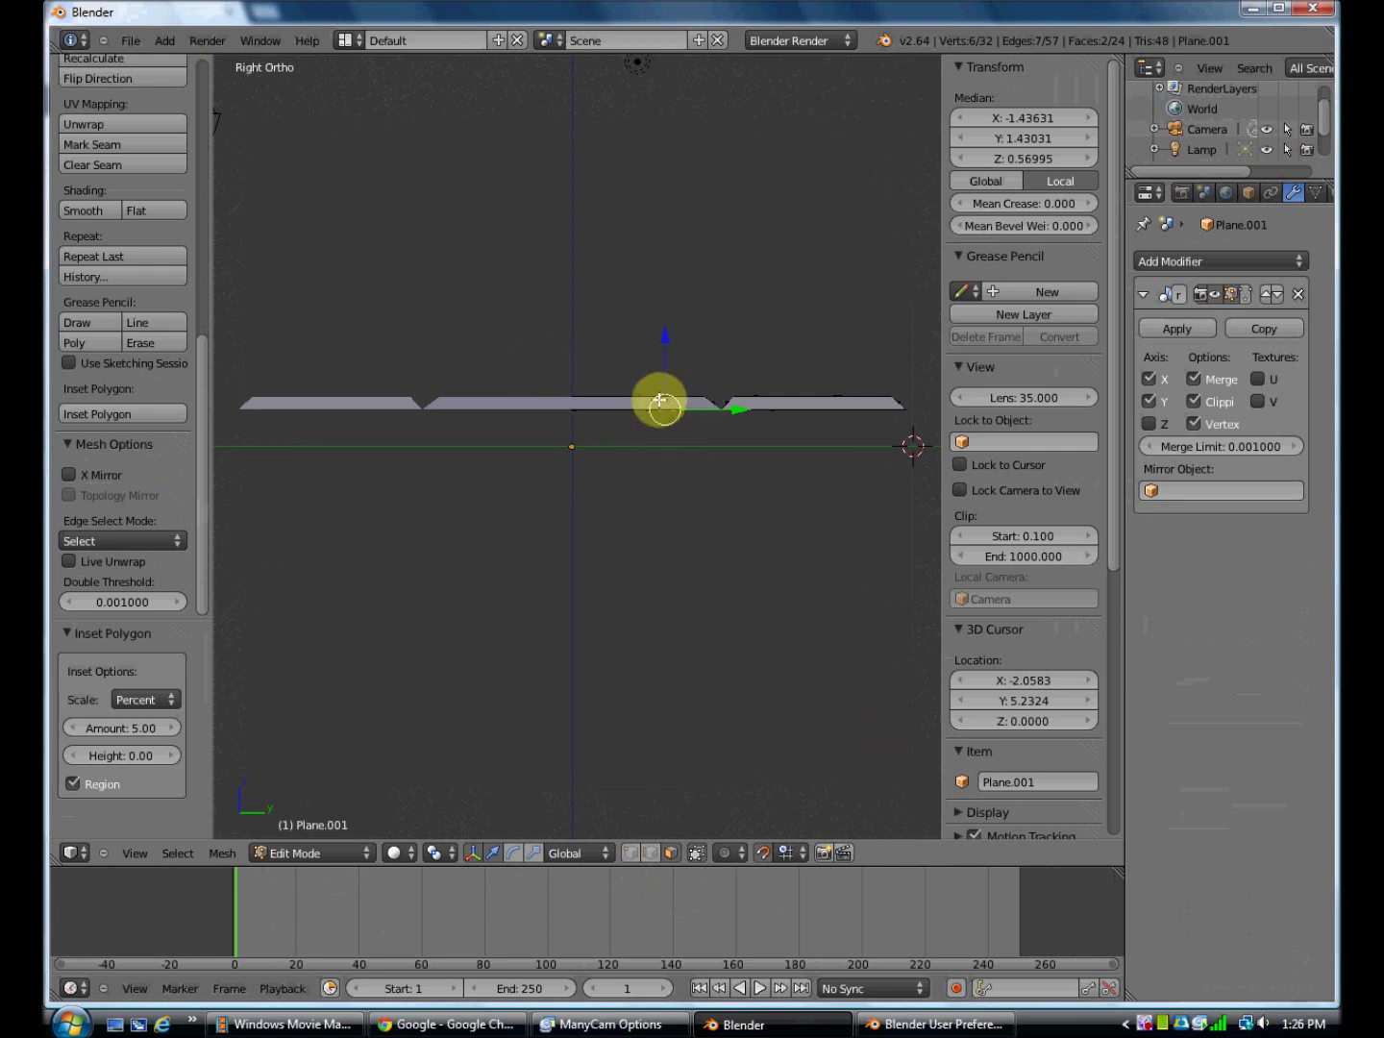
{"action": "key", "text": "KP_1"}
{"action": "key", "text": "KP_3"}
{"action": "key", "text": "KP_1"}
{"action": "key", "text": "KP_3"}
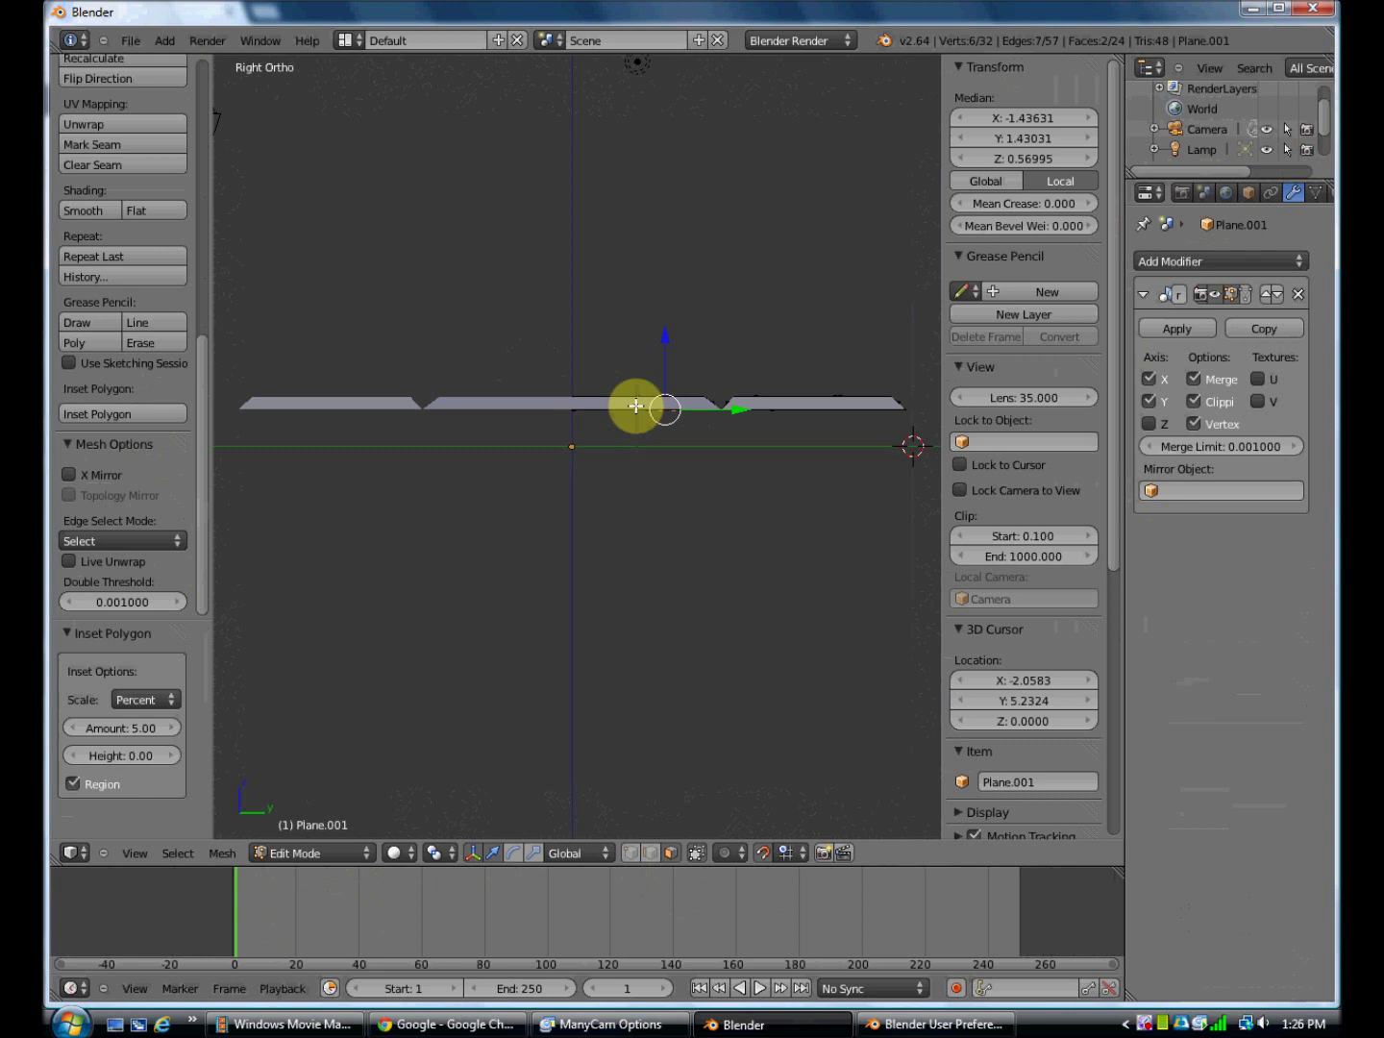
{"action": "key", "text": "g"}
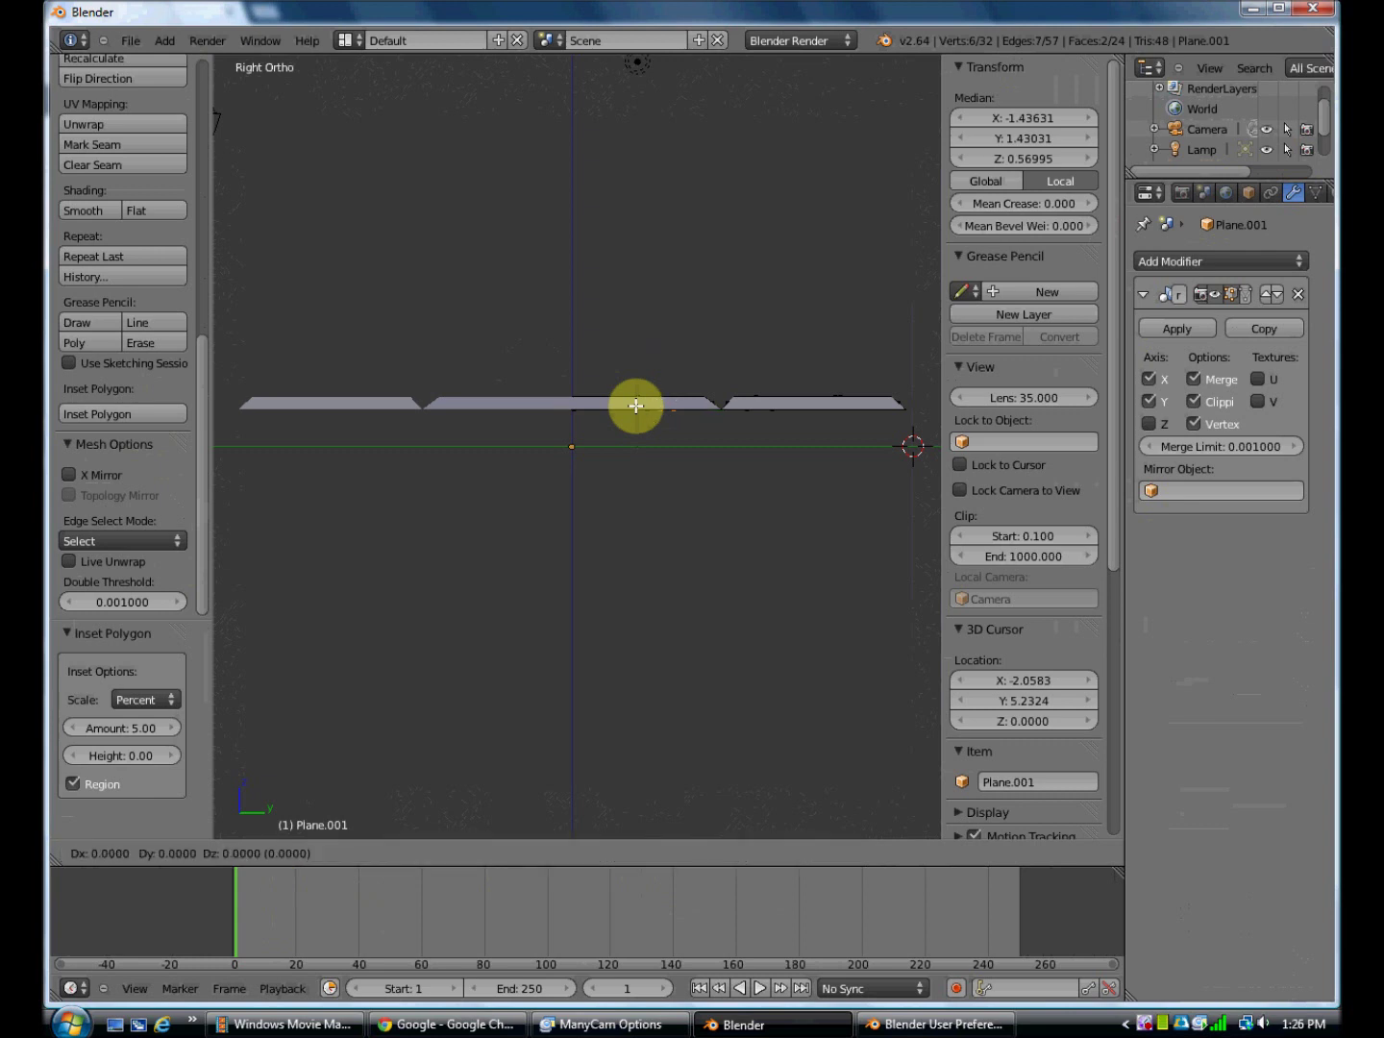
{"action": "key", "text": "z"}
{"action": "type", "text": "0.2"}
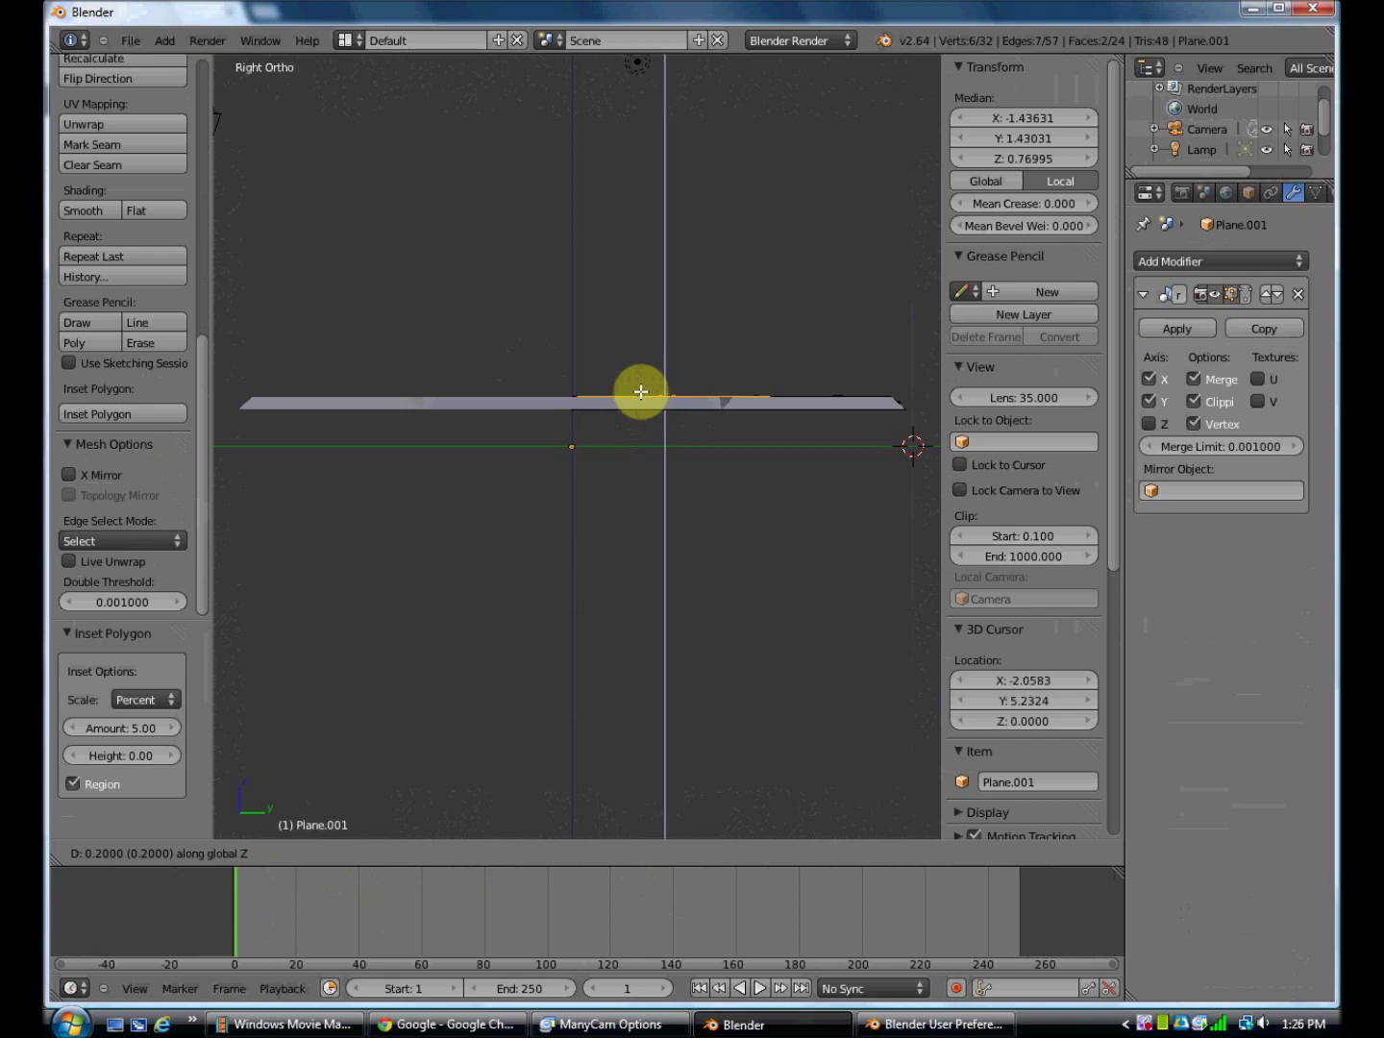
{"action": "key", "text": "Return"}
{"action": "key", "text": "KP_7"}
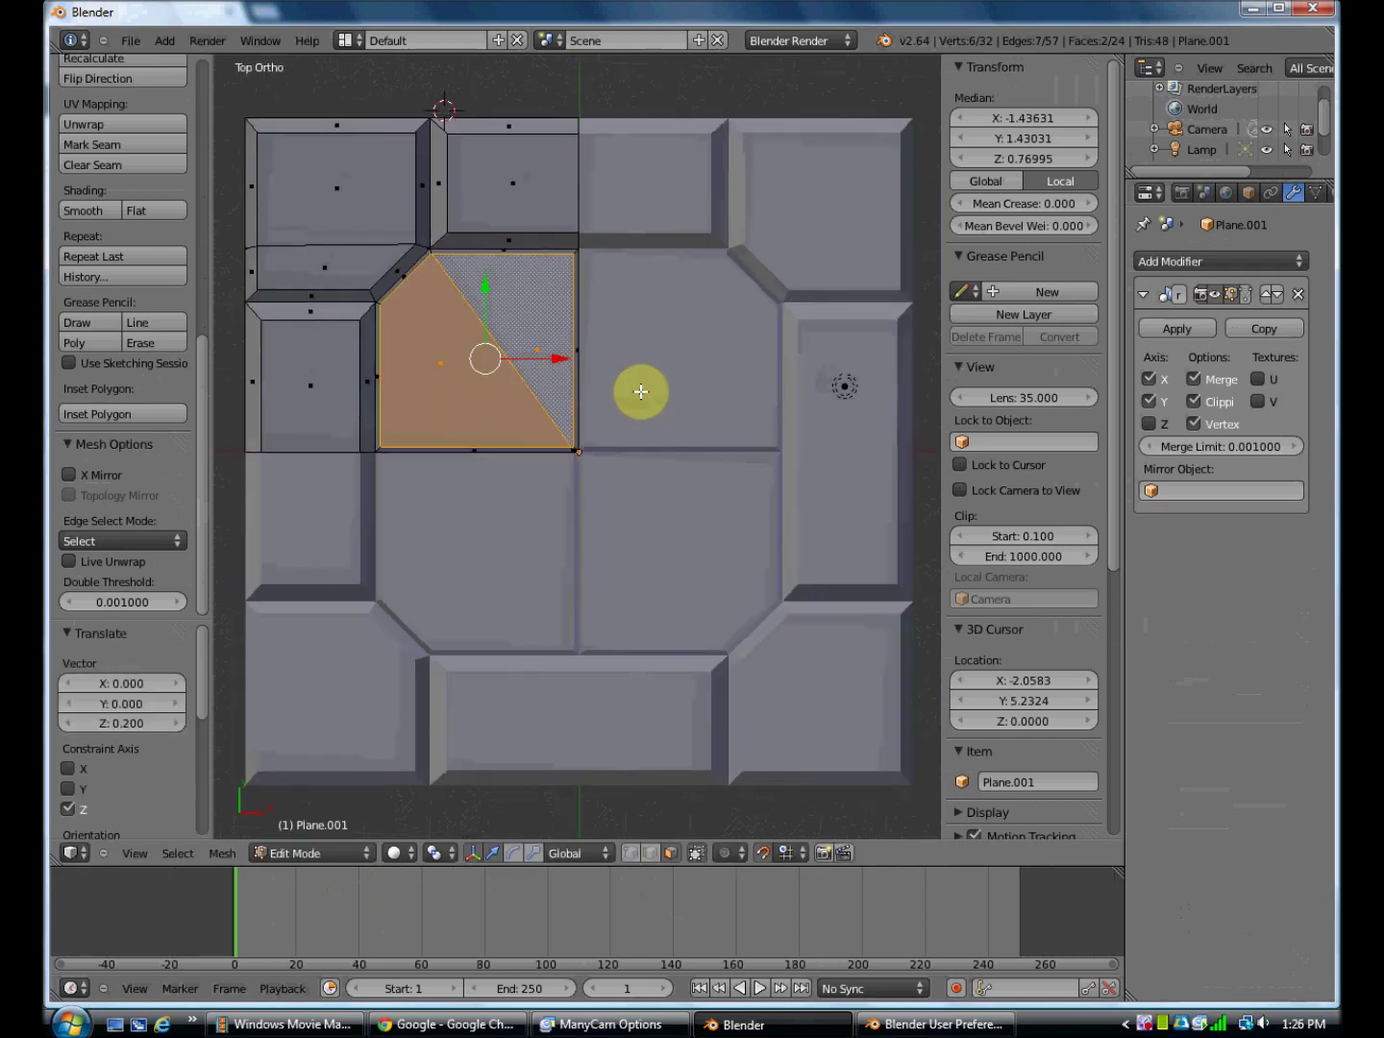
Delete the two narrow bevel faces of the central panel that run along the horizontal and vertical mirror centre lines
{"action": "scroll", "coordinate": [519, 452], "scroll_direction": "up", "scroll_amount": 2}
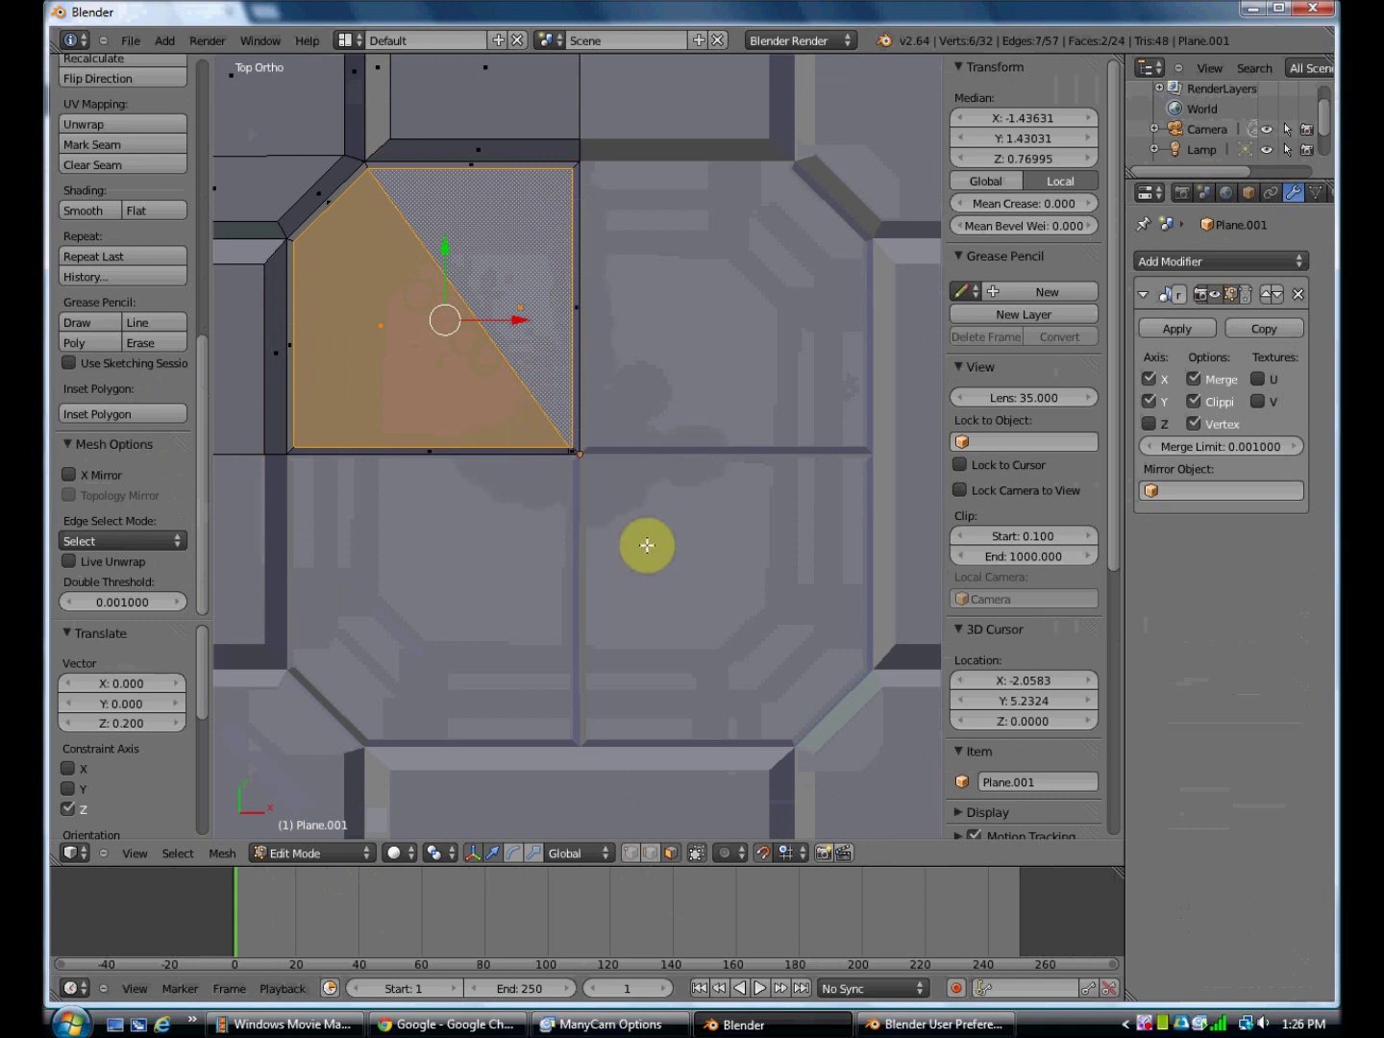
{"action": "right_click", "coordinate": [505, 450]}
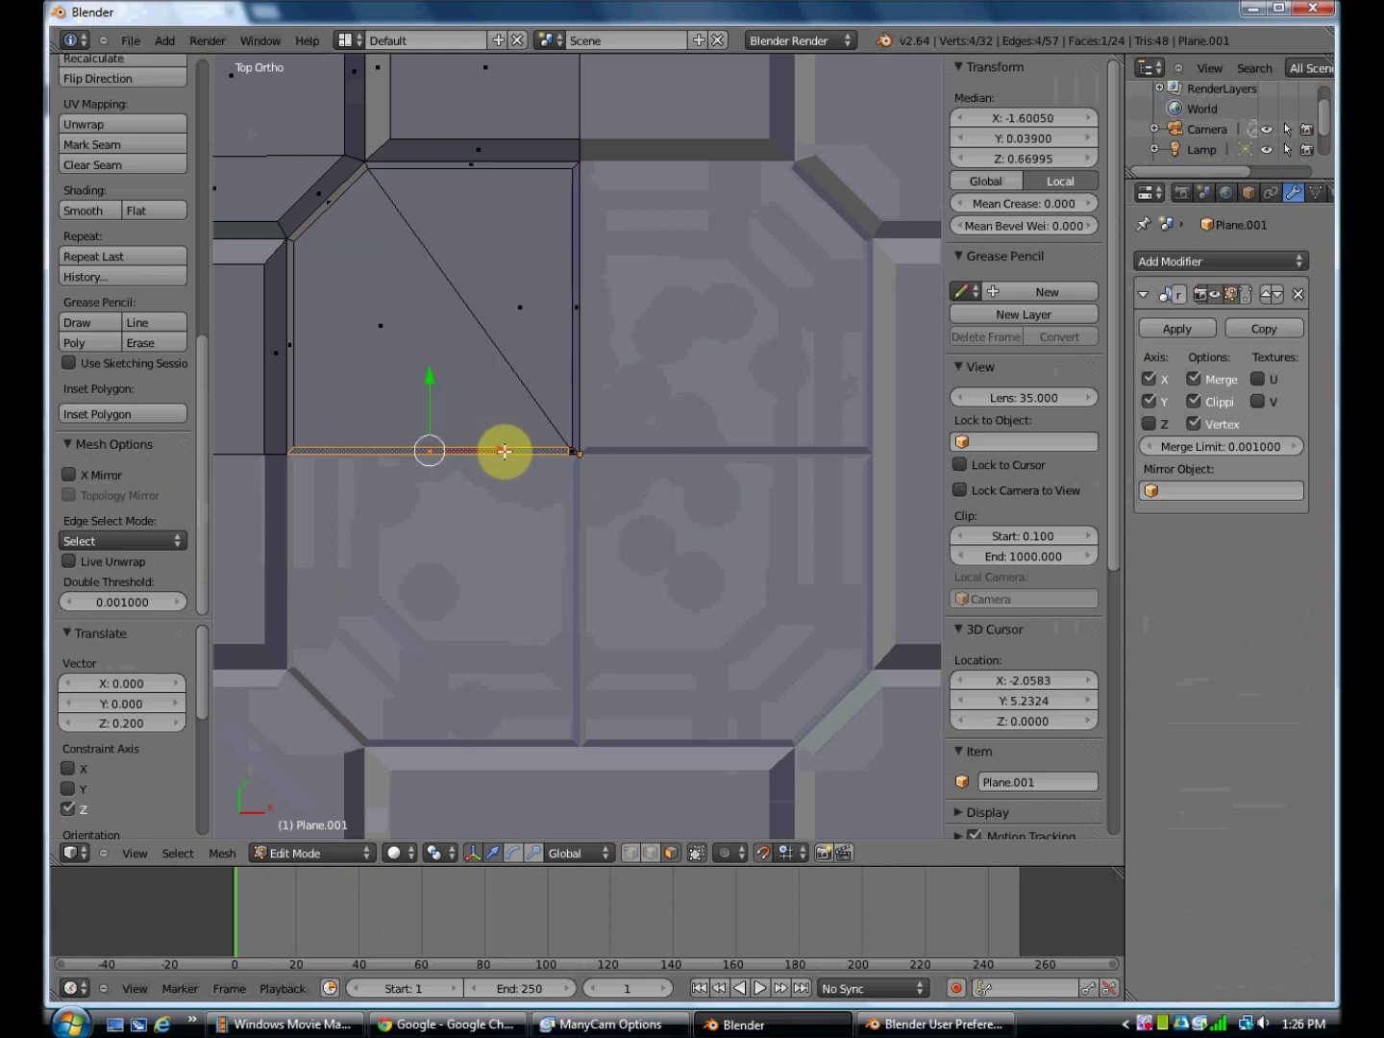
{"action": "key", "text": "x"}
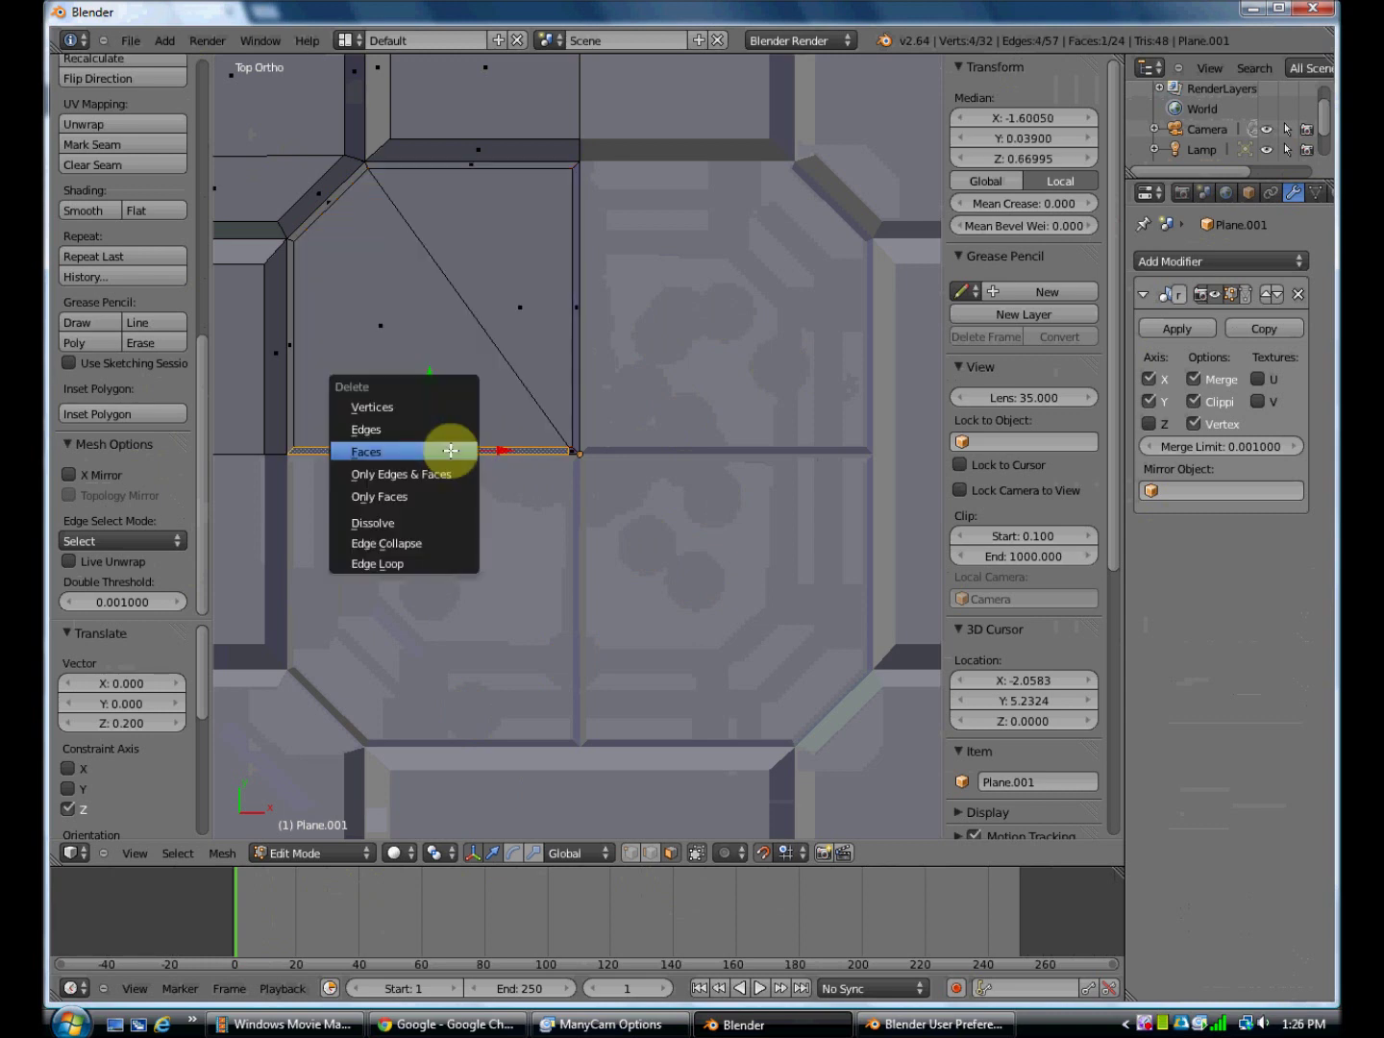
{"action": "left_click", "coordinate": [448, 452]}
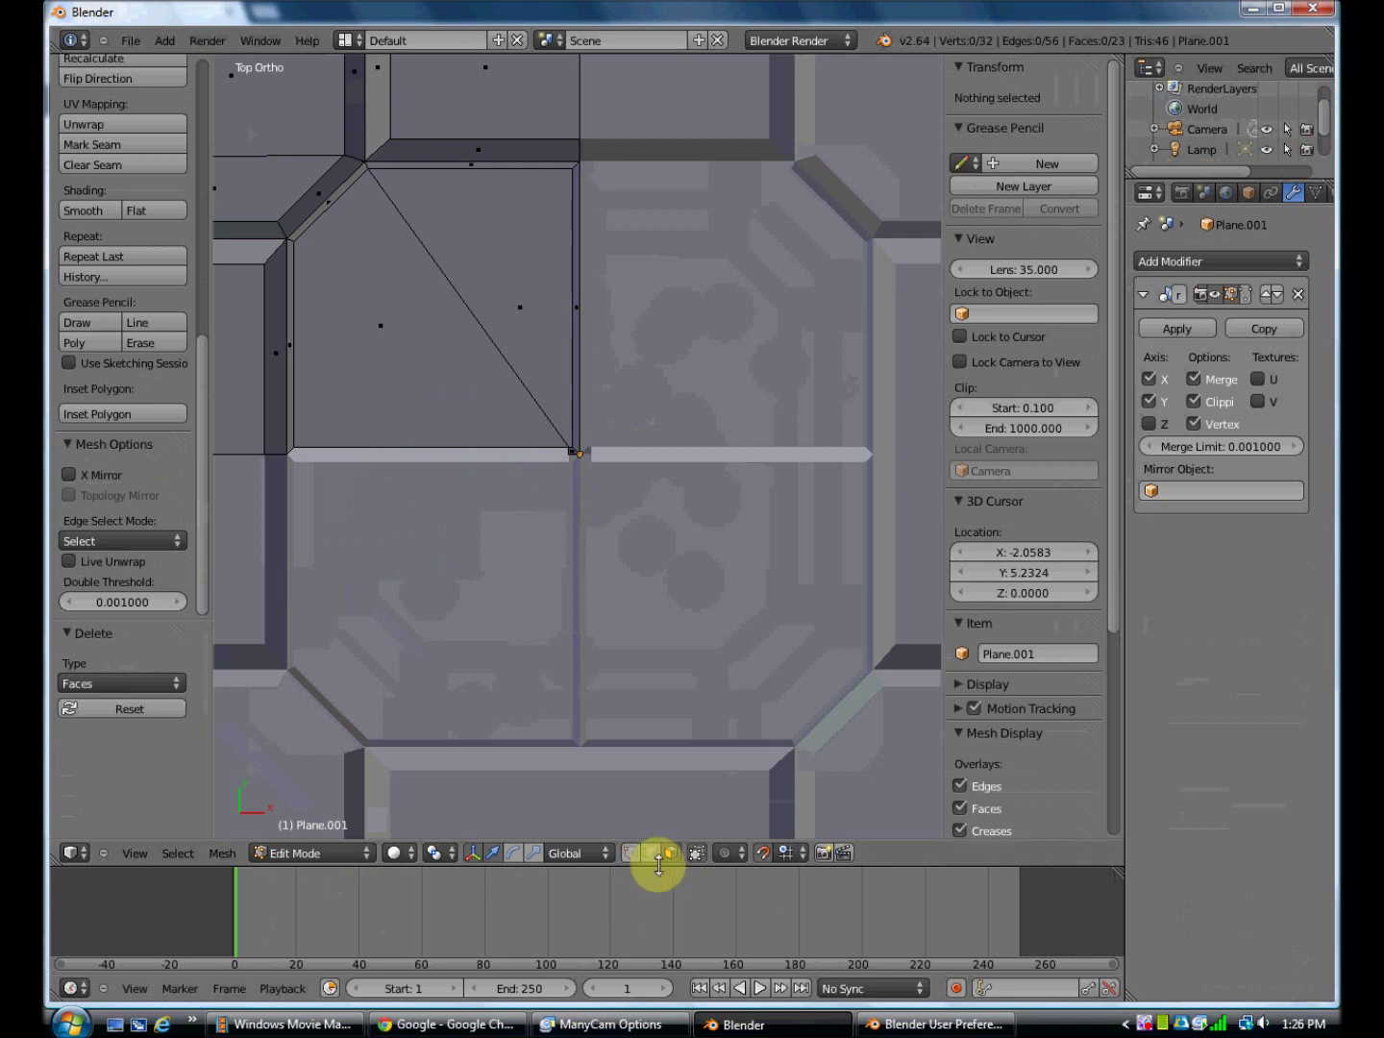
{"action": "right_click", "coordinate": [577, 394]}
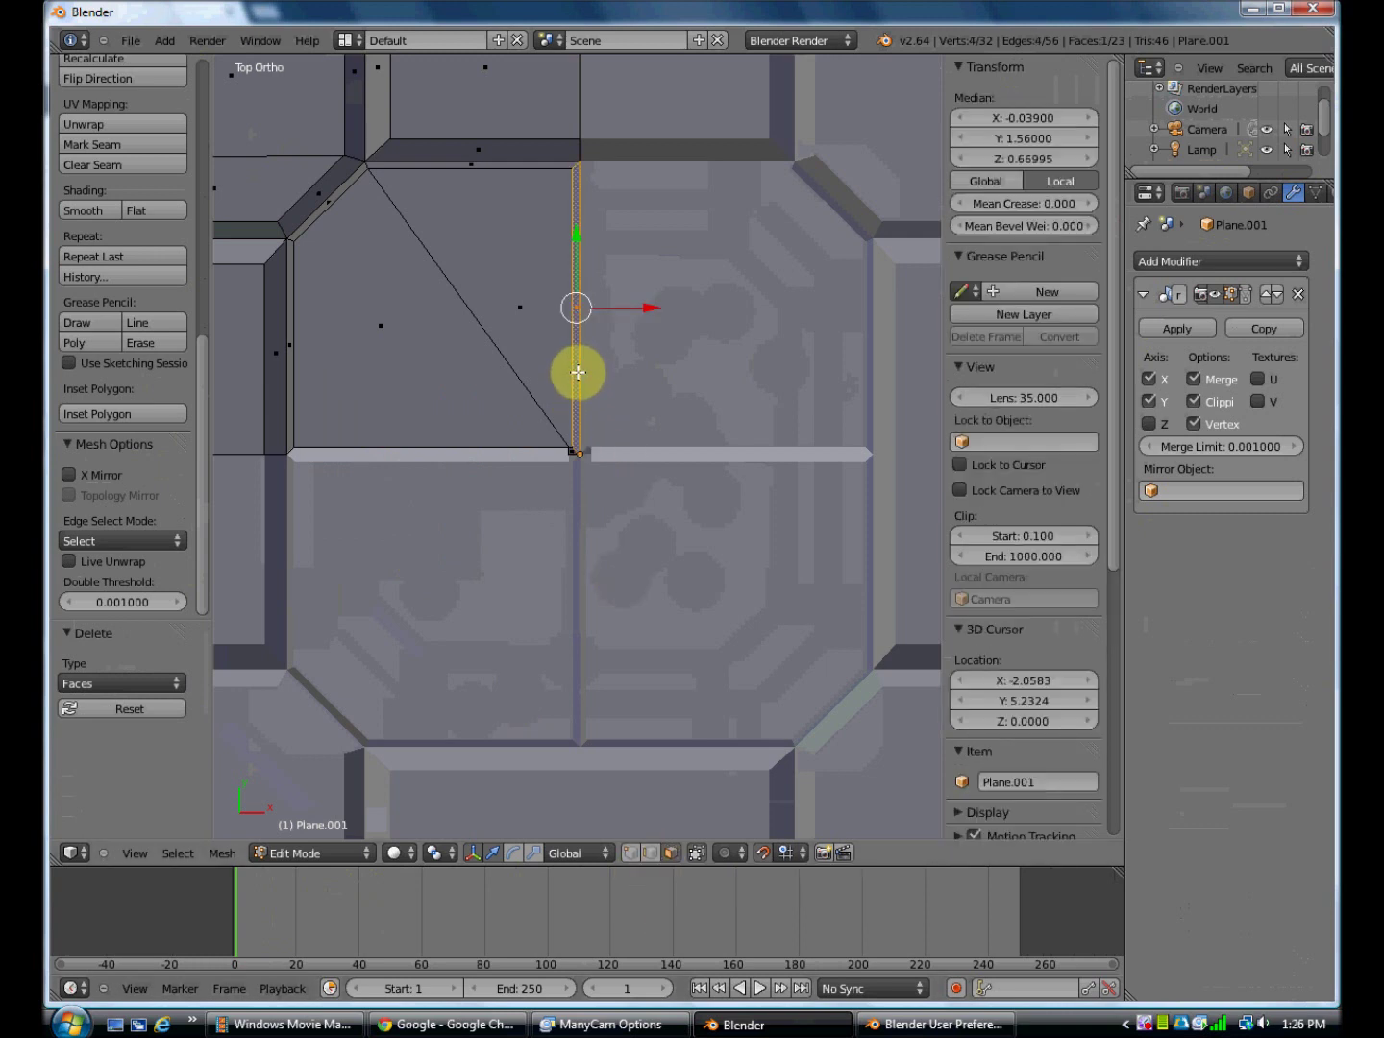
{"action": "key", "text": "x"}
{"action": "left_click", "coordinate": [566, 371]}
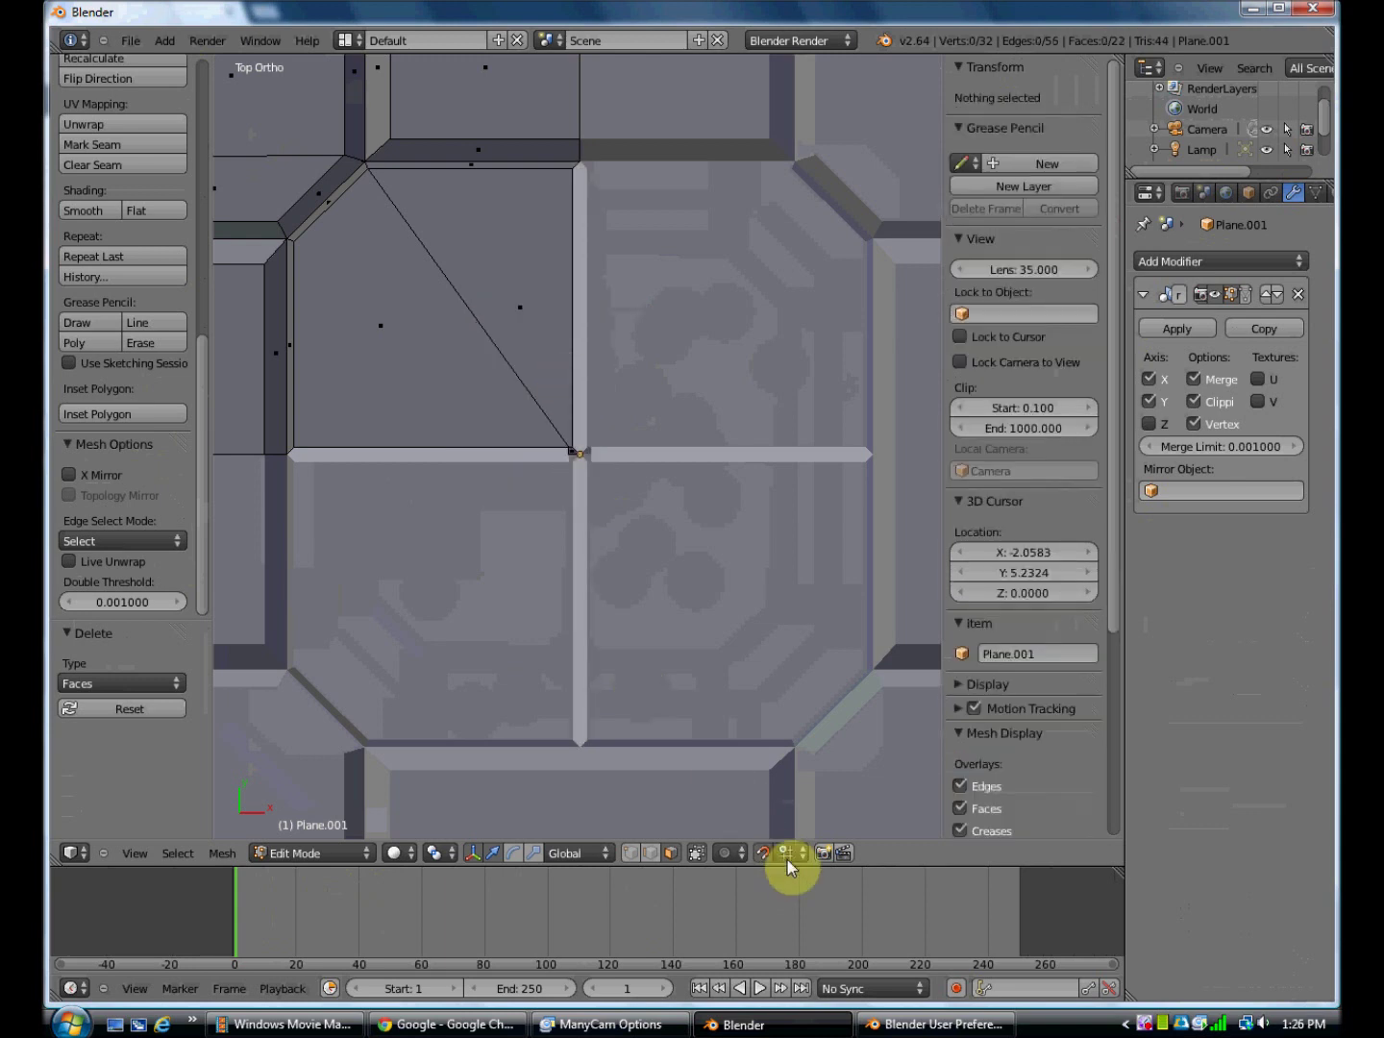
In edge selection, move the central panel's inner horizontal edge -0.2 along Y onto the mirror line
{"action": "left_click", "coordinate": [650, 851]}
{"action": "right_click", "coordinate": [448, 445]}
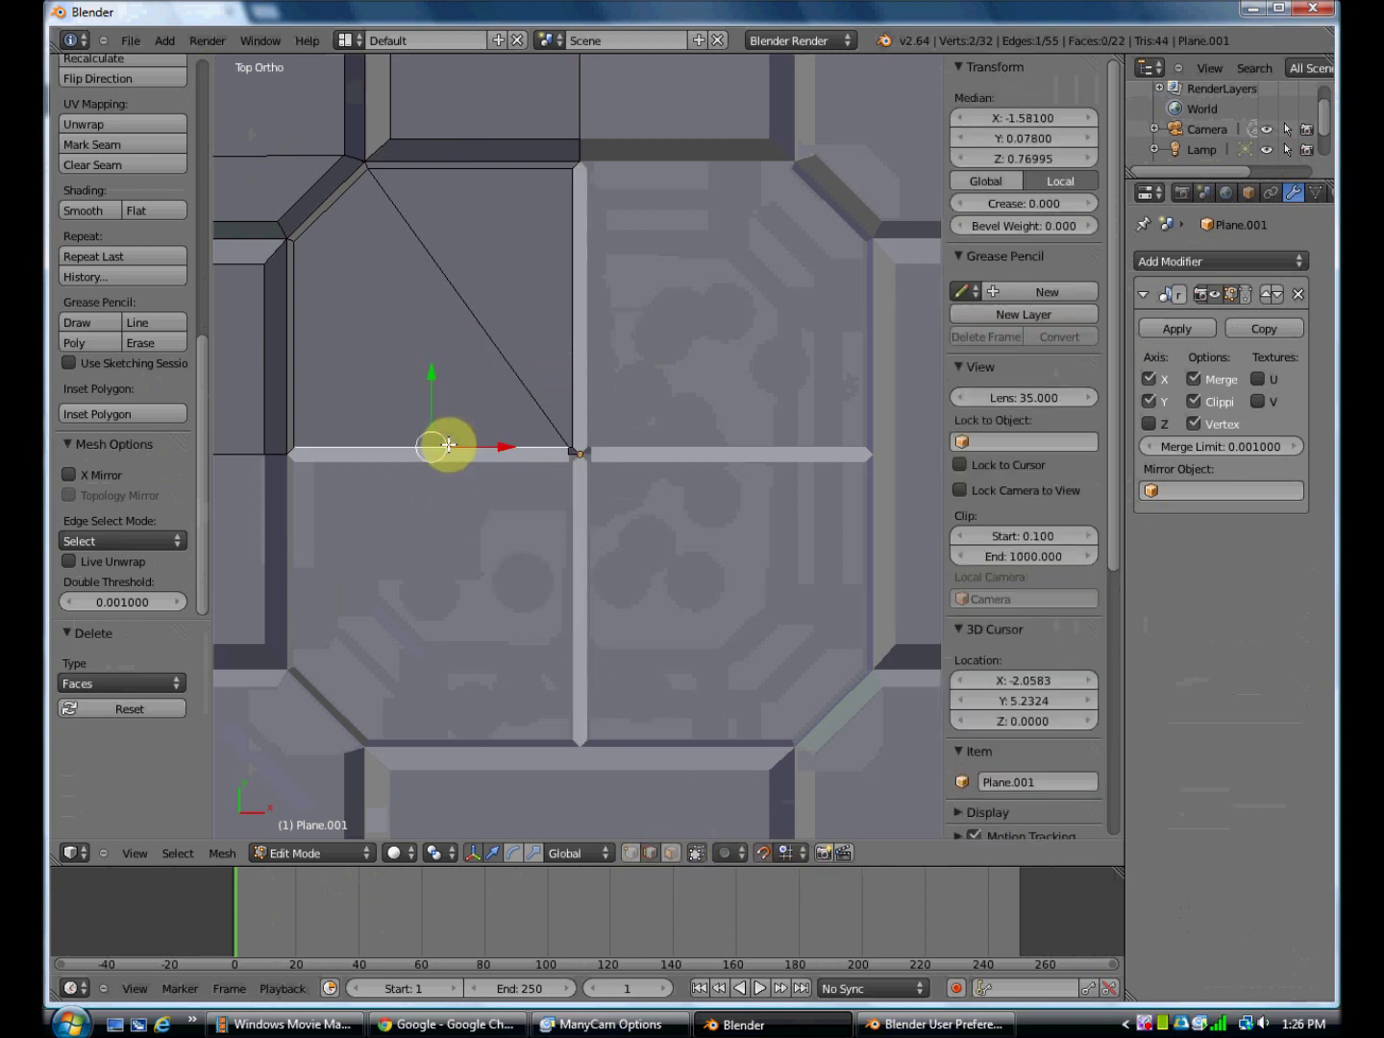
{"action": "key", "text": "g"}
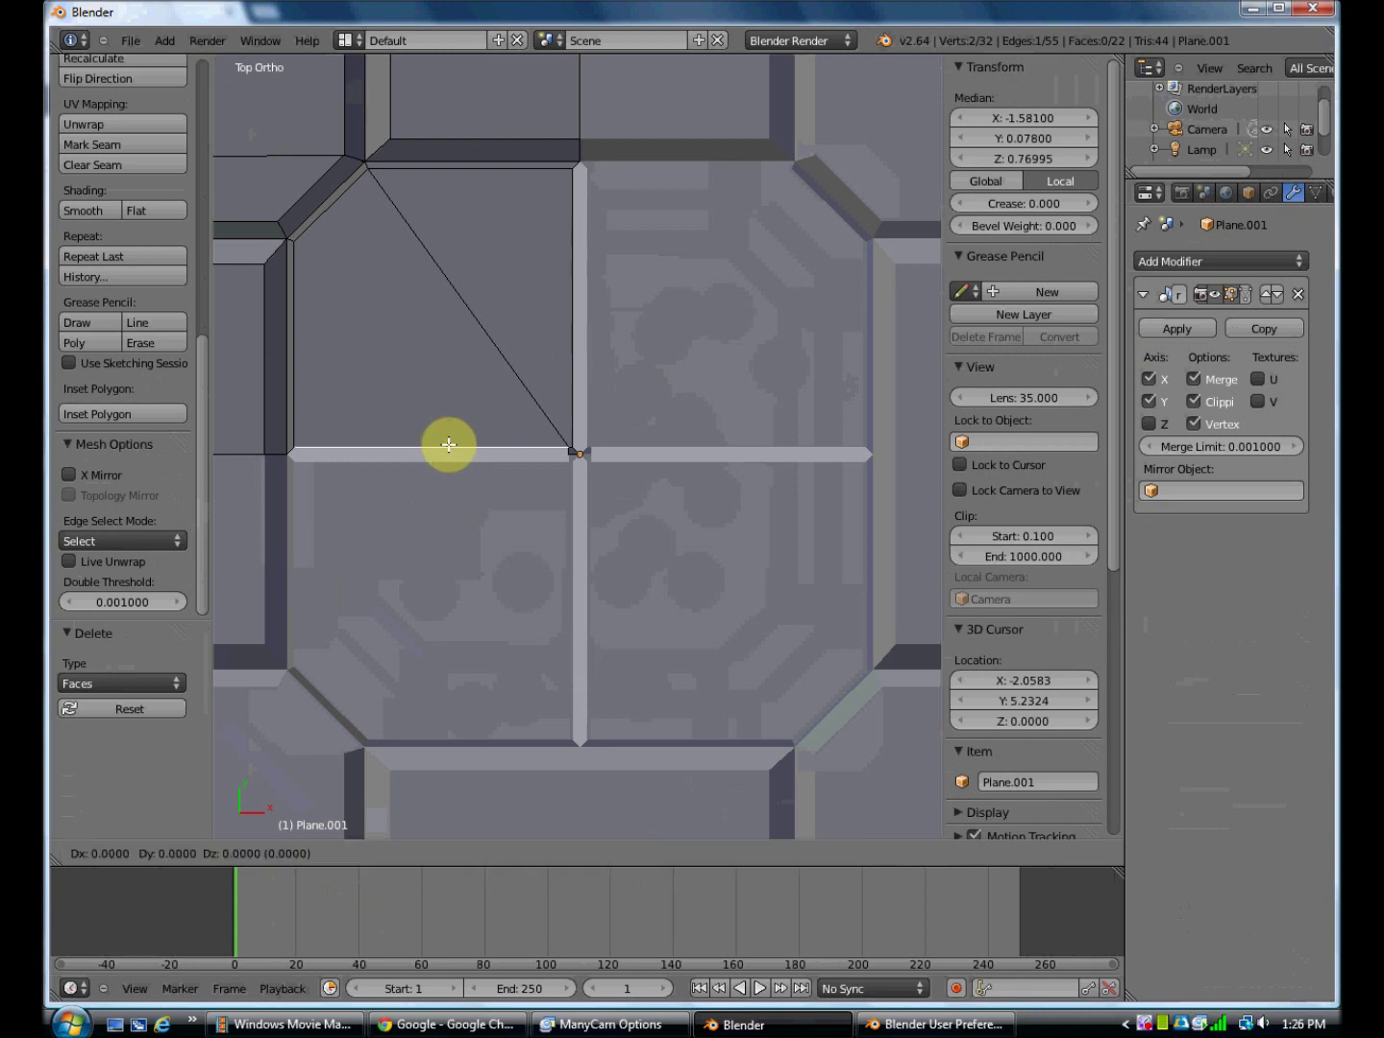
{"action": "key", "text": "y"}
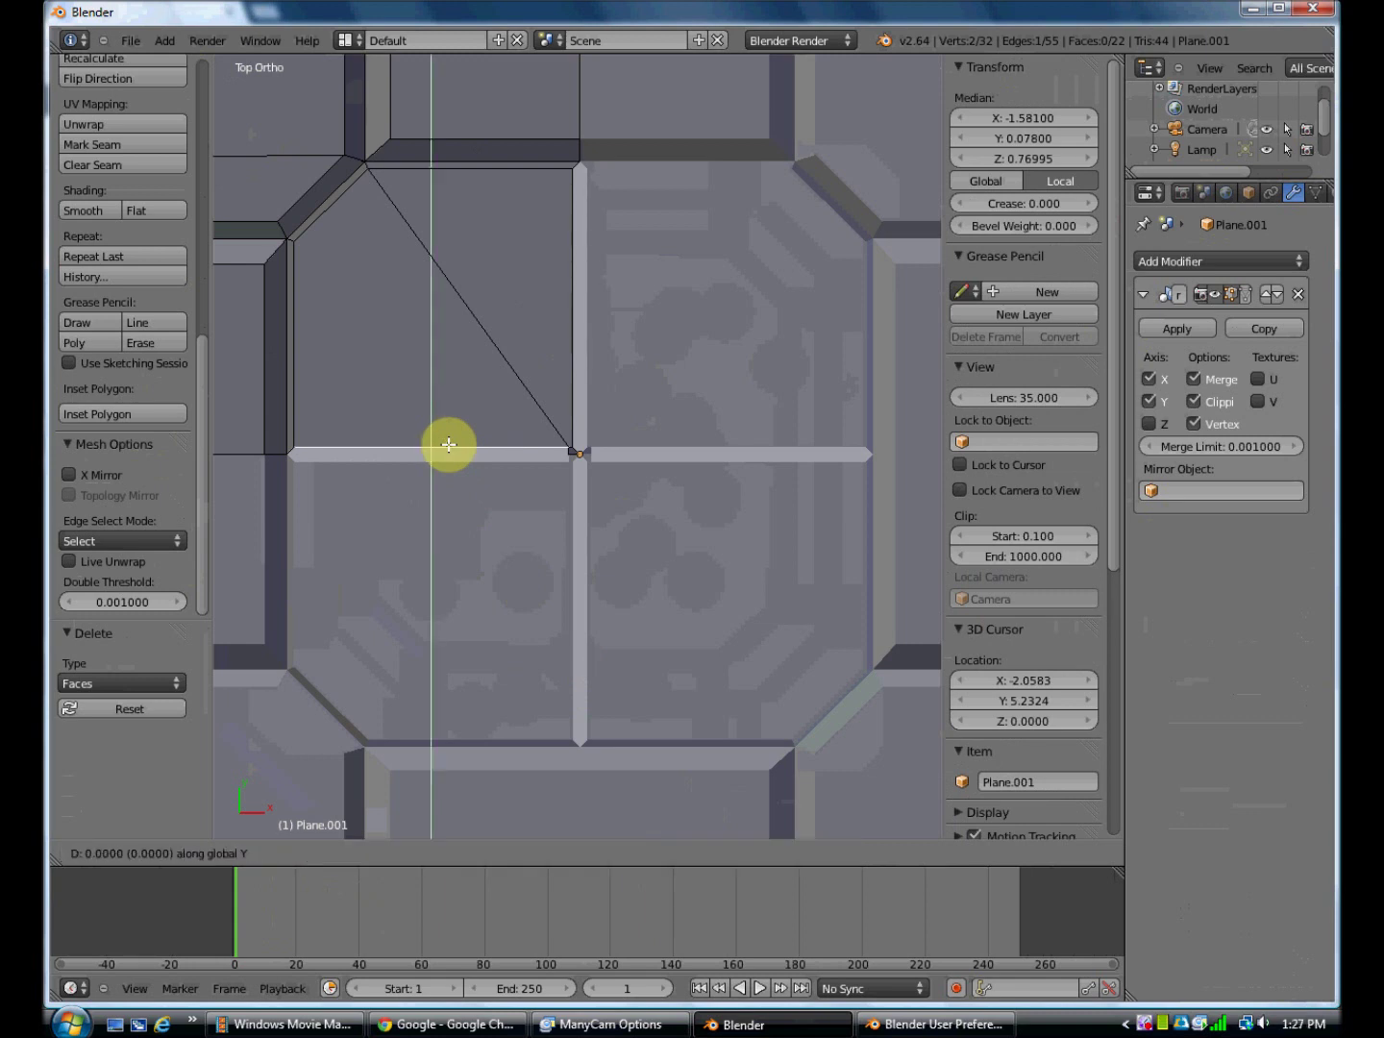
{"action": "left_click", "coordinate": [442, 465]}
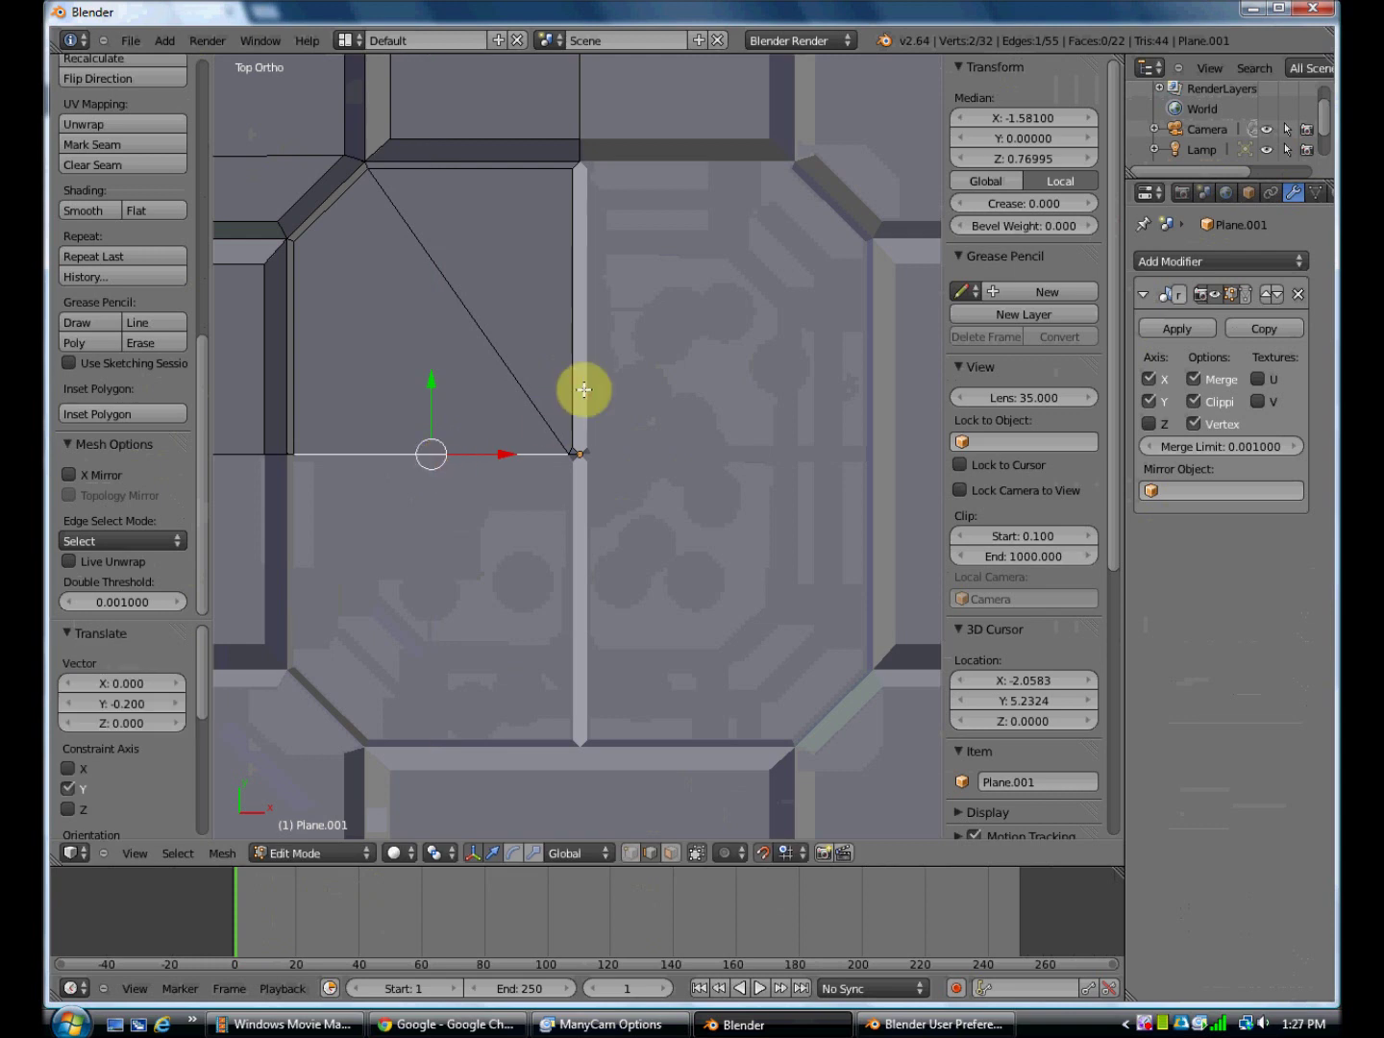
Move the central panel's inner vertical edge 1 unit along X so it clips onto the mirror line
{"action": "right_click", "coordinate": [574, 374]}
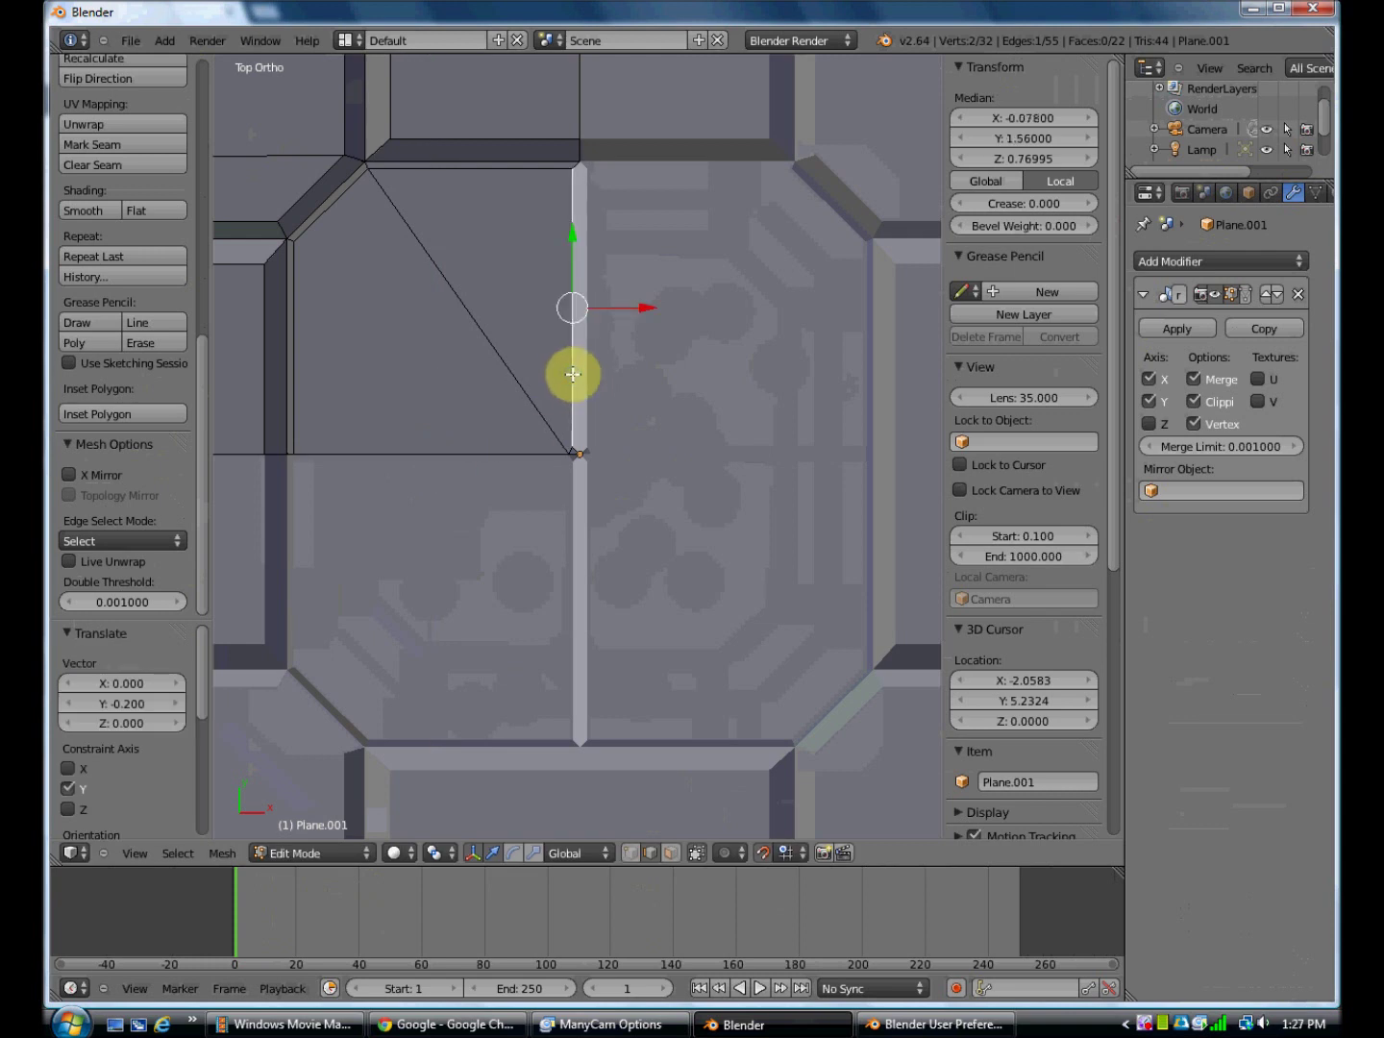
{"action": "key", "text": "x"}
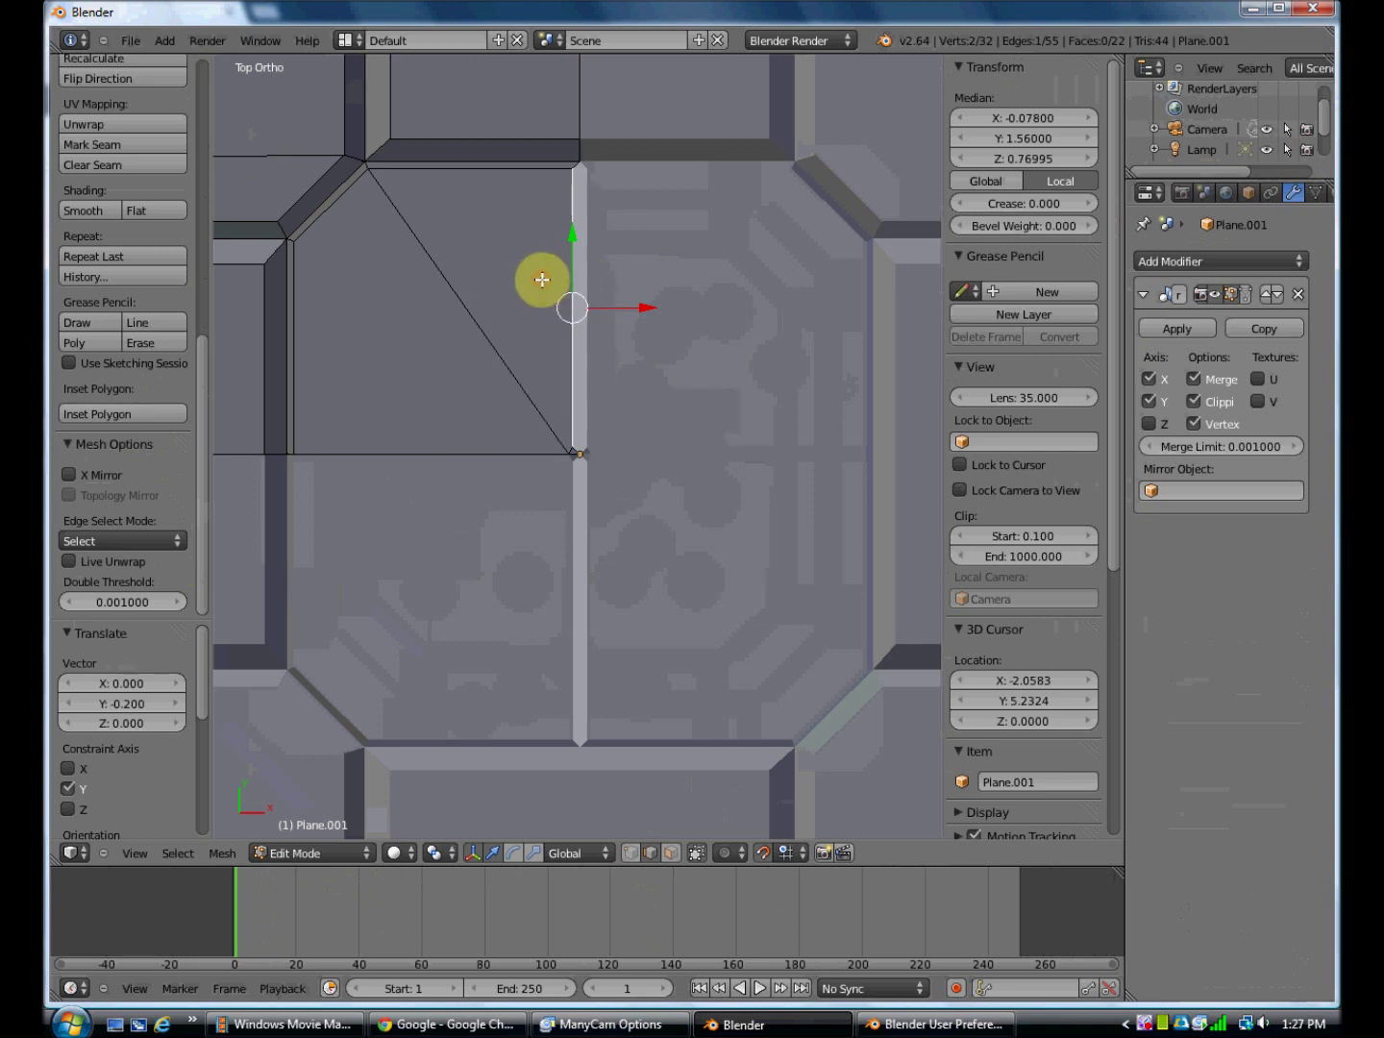
{"action": "key", "text": "g"}
{"action": "key", "text": "x"}
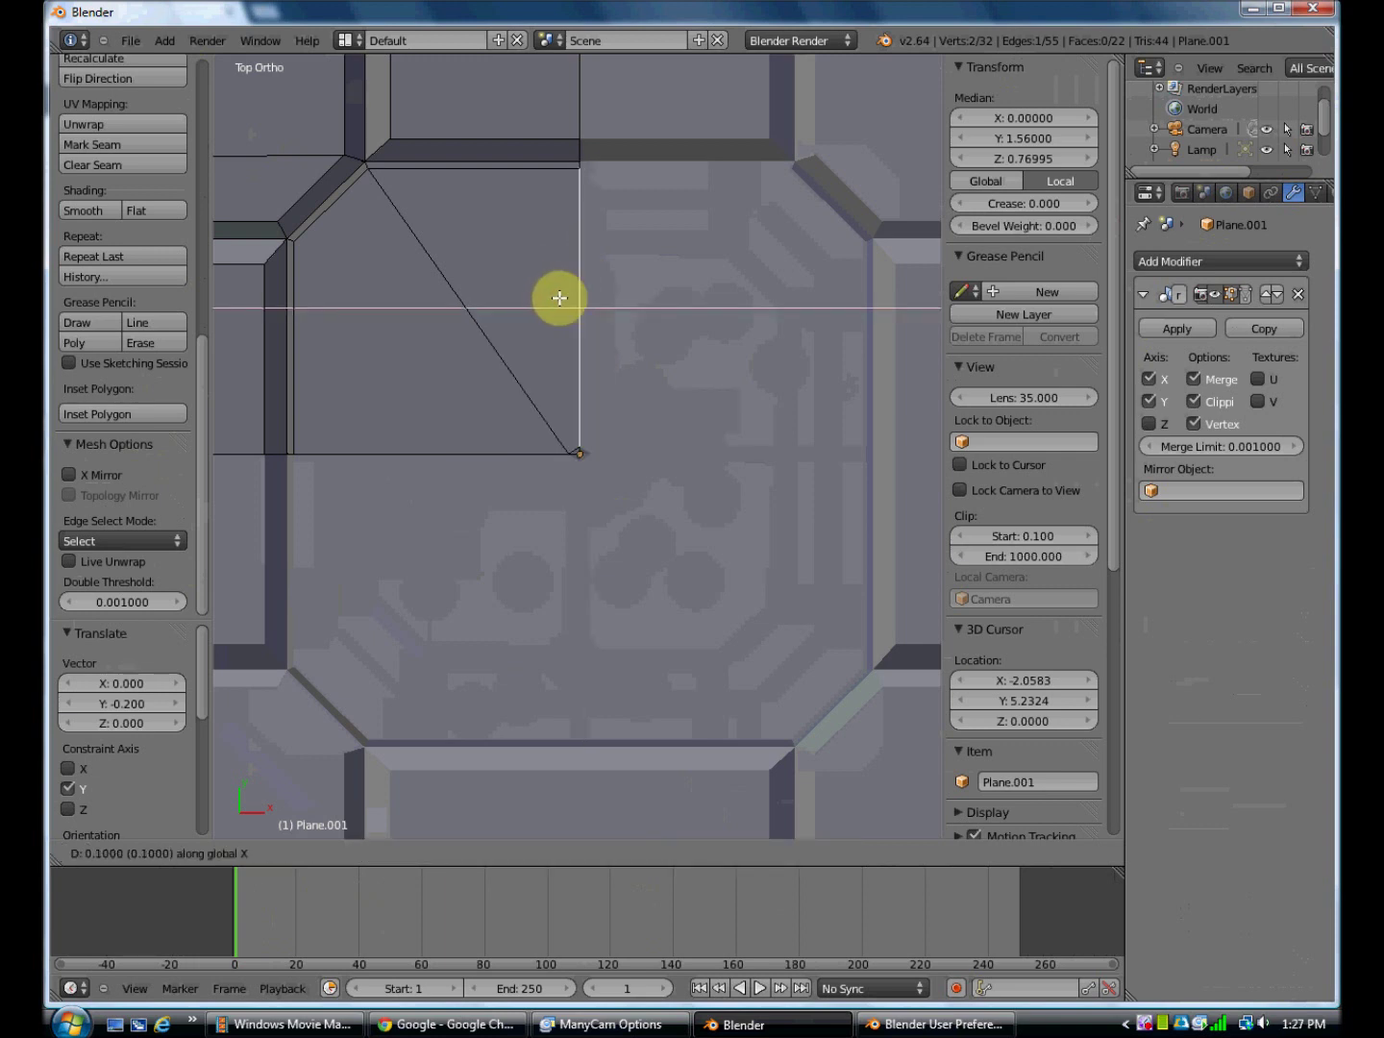
{"action": "left_click", "coordinate": [644, 296]}
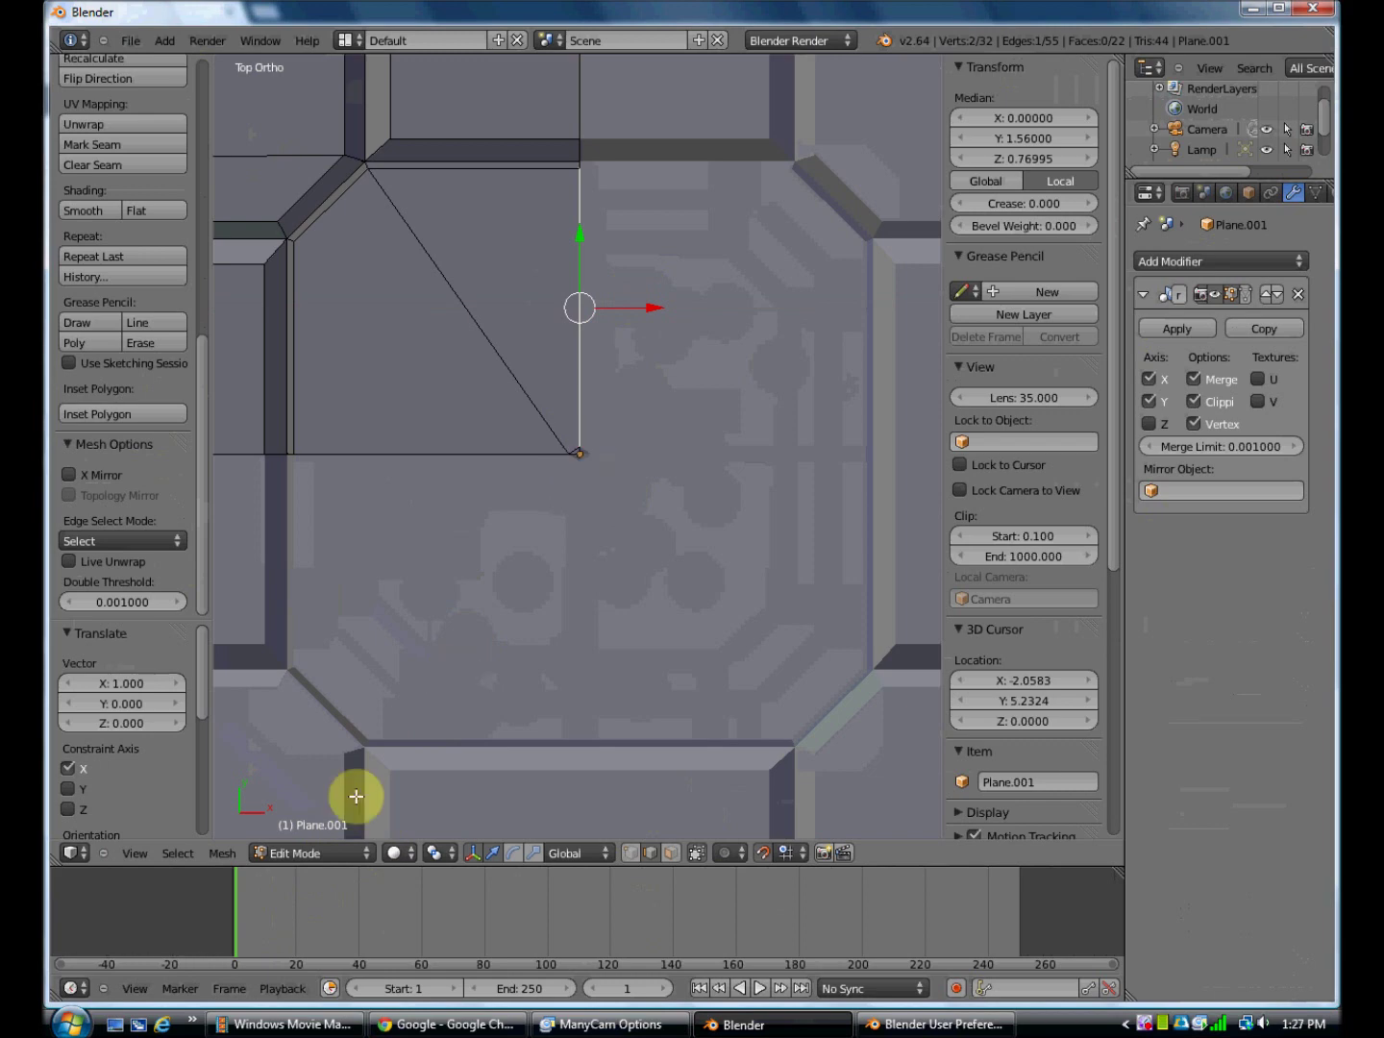
Switch to Object Mode and examine the tile at an angle, from above and up close at the mirror centre
{"action": "left_click", "coordinate": [296, 862]}
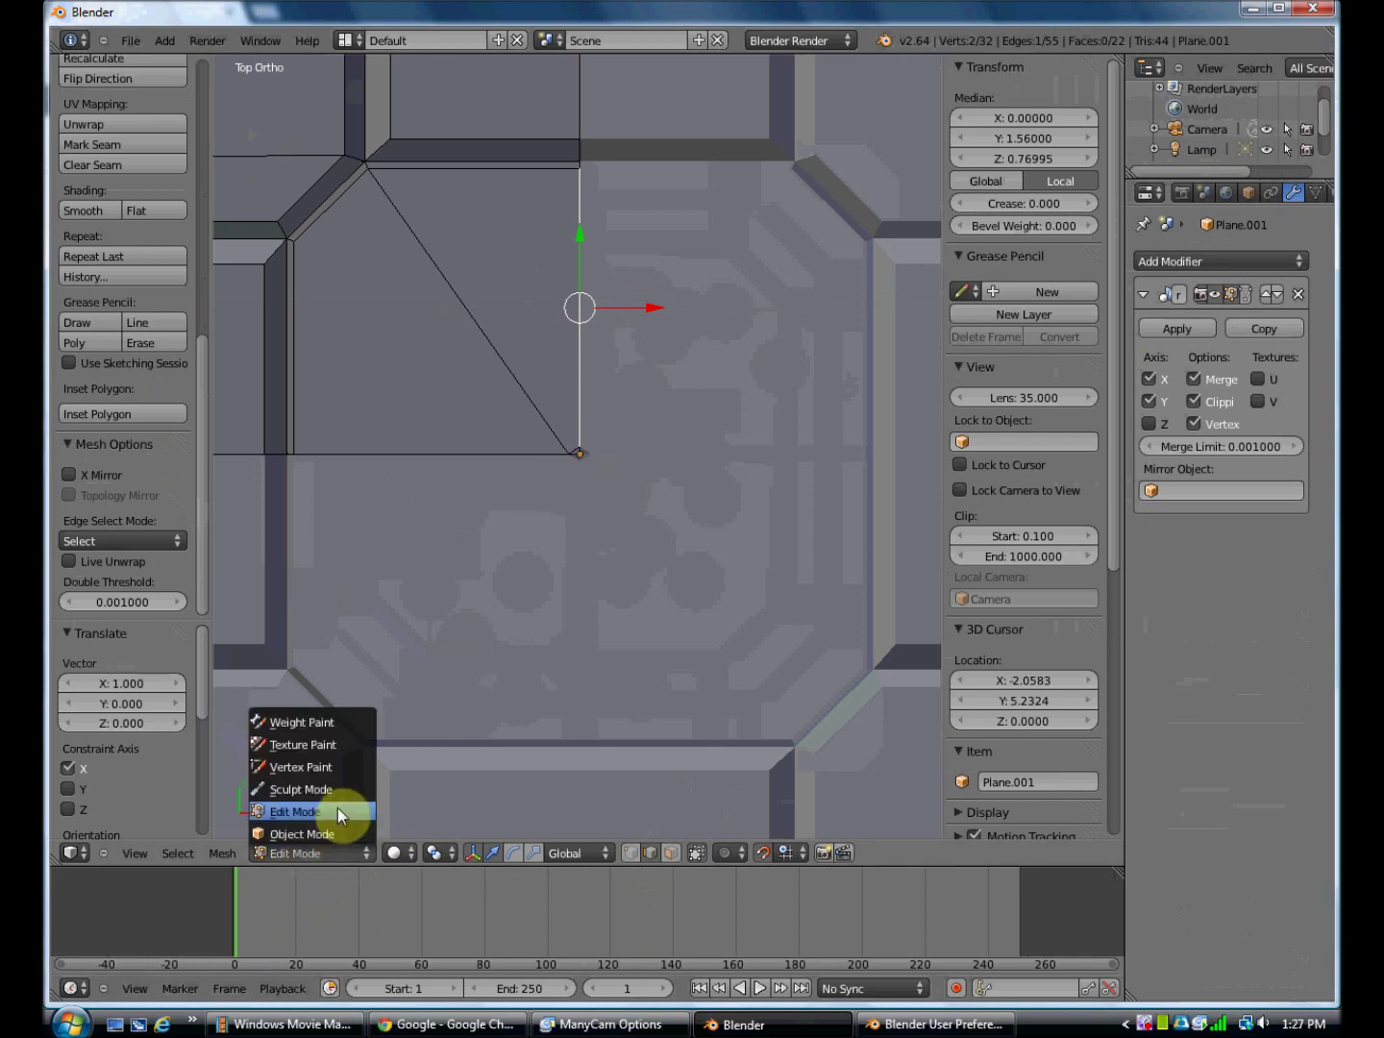
{"action": "left_click", "coordinate": [334, 834]}
{"action": "scroll", "coordinate": [659, 555], "scroll_direction": "down", "scroll_amount": 2}
{"action": "scroll", "coordinate": [662, 595], "scroll_direction": "up", "scroll_amount": 1}
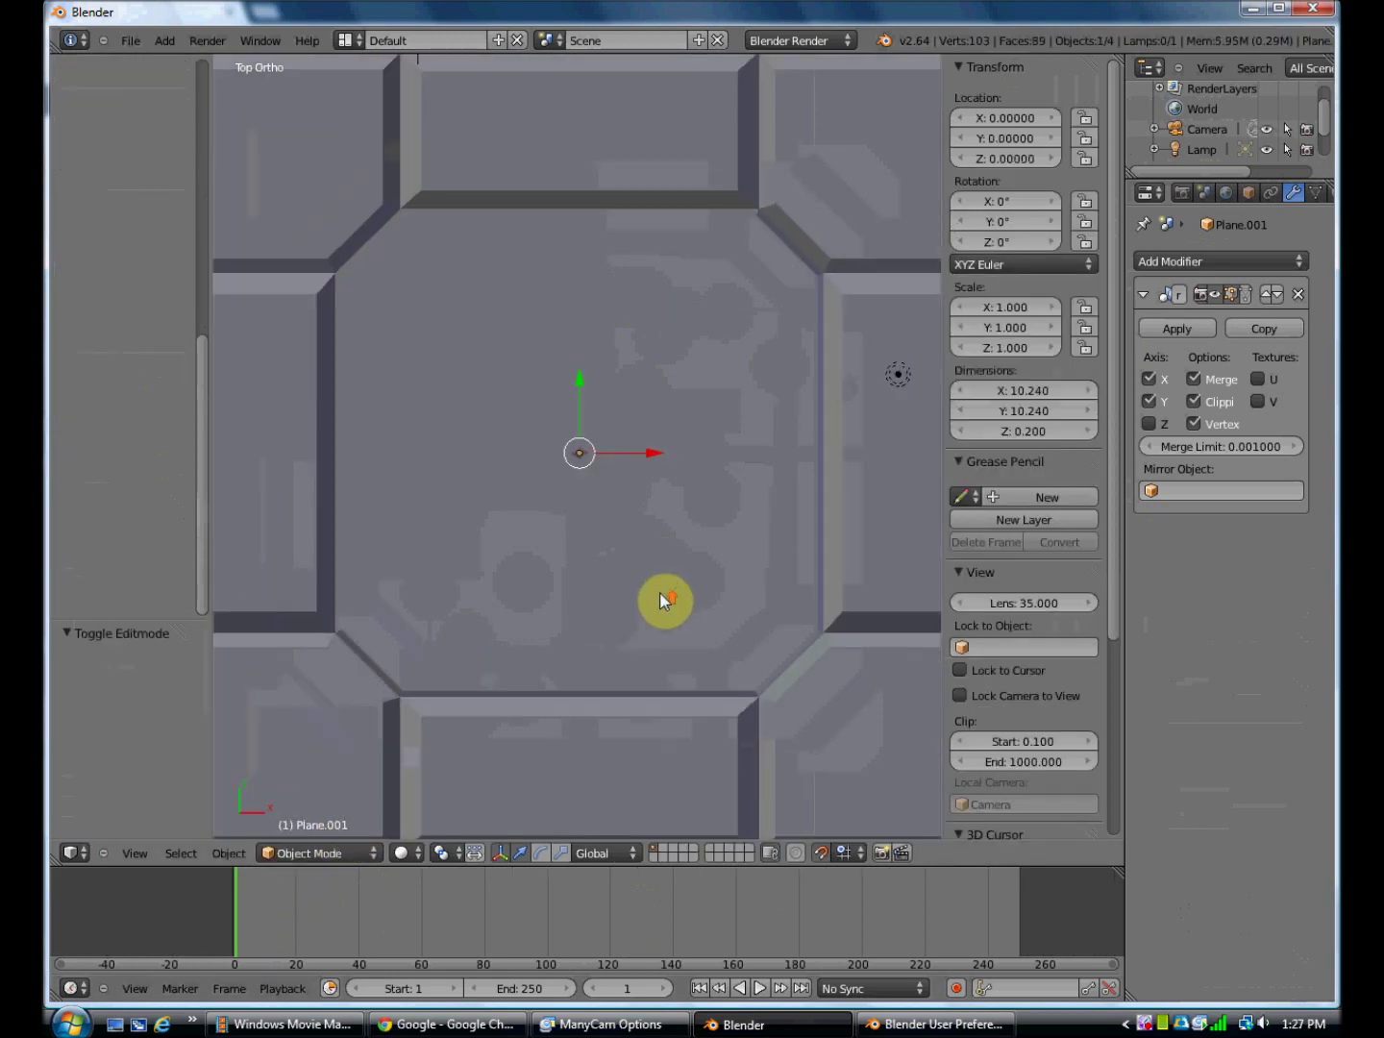
{"action": "scroll", "coordinate": [666, 587], "scroll_direction": "down", "scroll_amount": 2}
{"action": "middle_click_drag", "start_coordinate": [667, 586], "coordinate": [666, 494]}
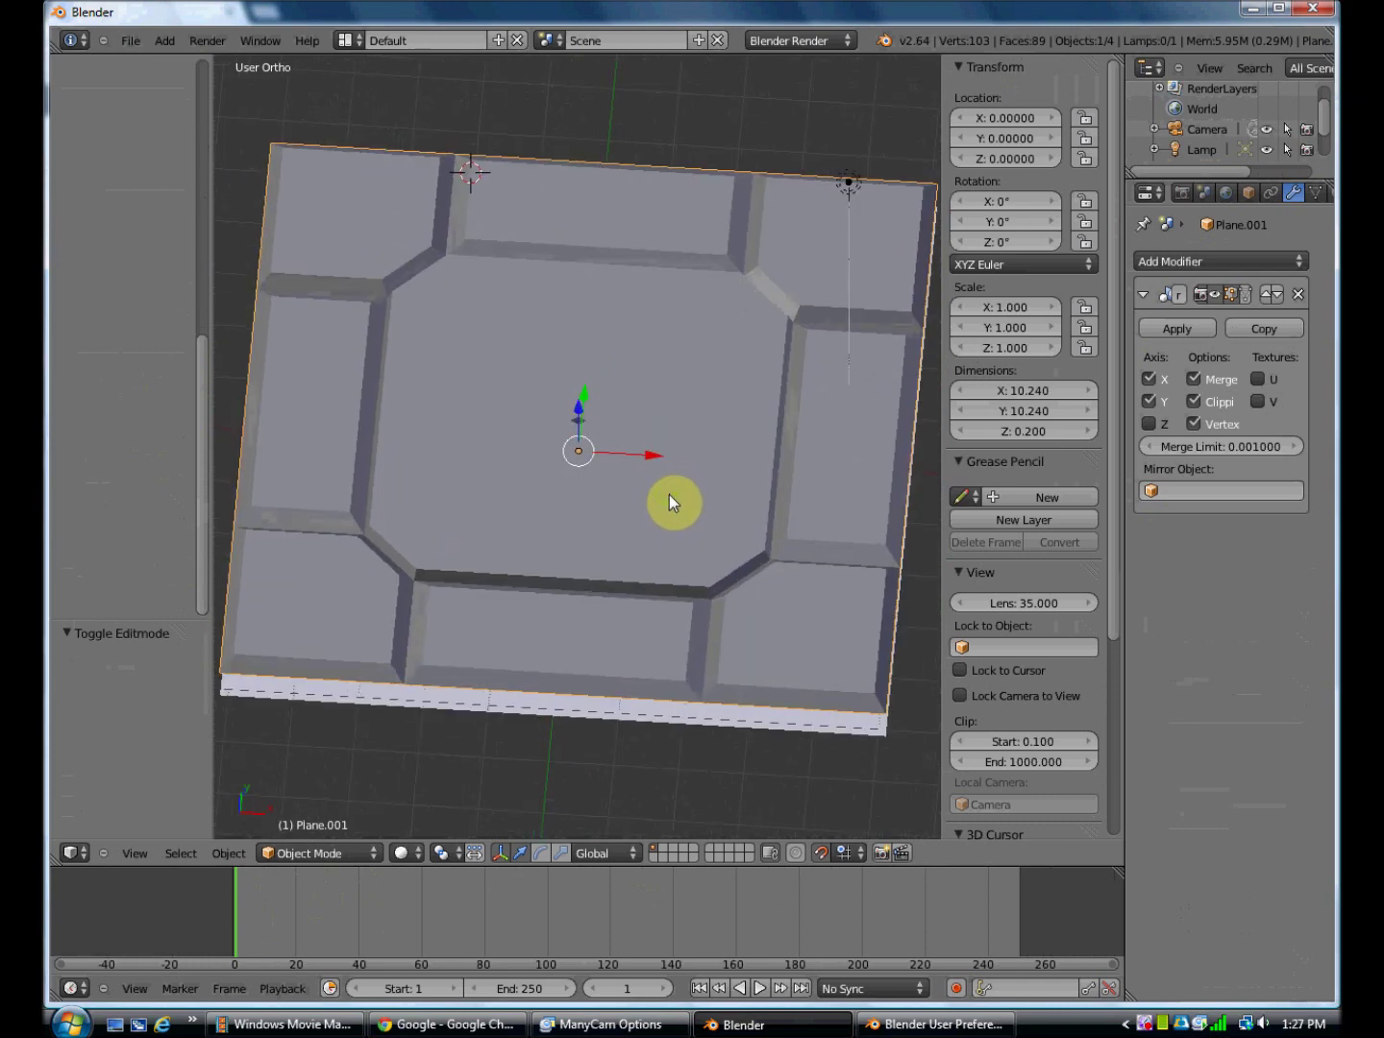
{"action": "key", "text": "KP_7"}
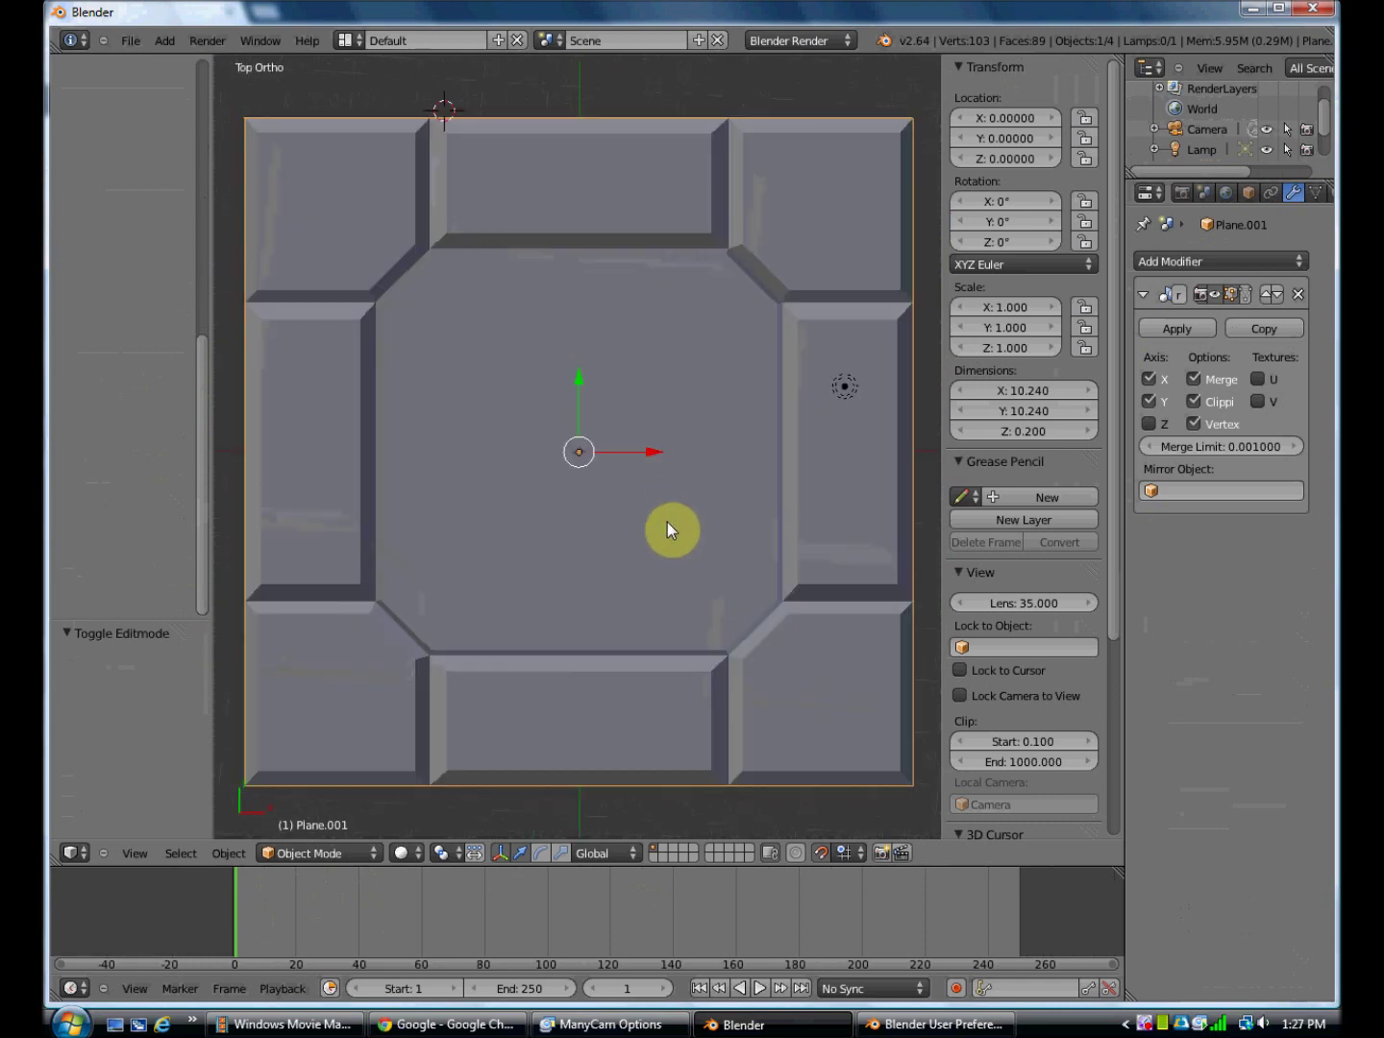
{"action": "scroll", "coordinate": [667, 534], "scroll_direction": "up", "scroll_amount": 8}
{"action": "scroll", "coordinate": [668, 535], "scroll_direction": "down", "scroll_amount": 5}
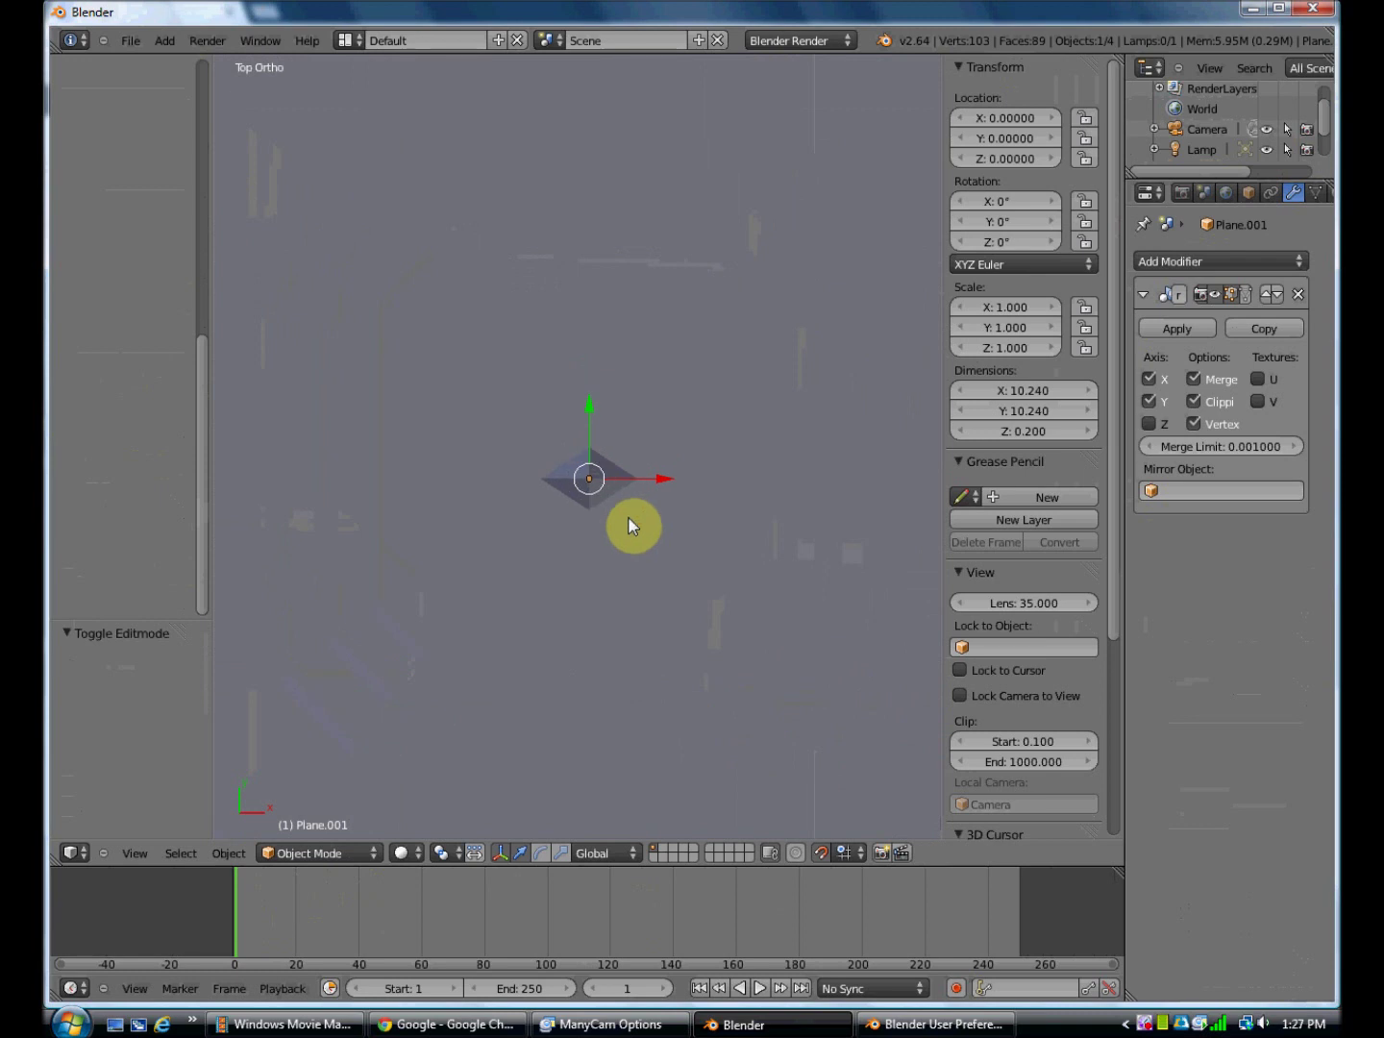
In Edit Mode, move the short diagonal edge at the mirror centre by X 0.3 and Y -0.1 to close the small diamond-shaped hole
{"action": "left_click", "coordinate": [320, 854]}
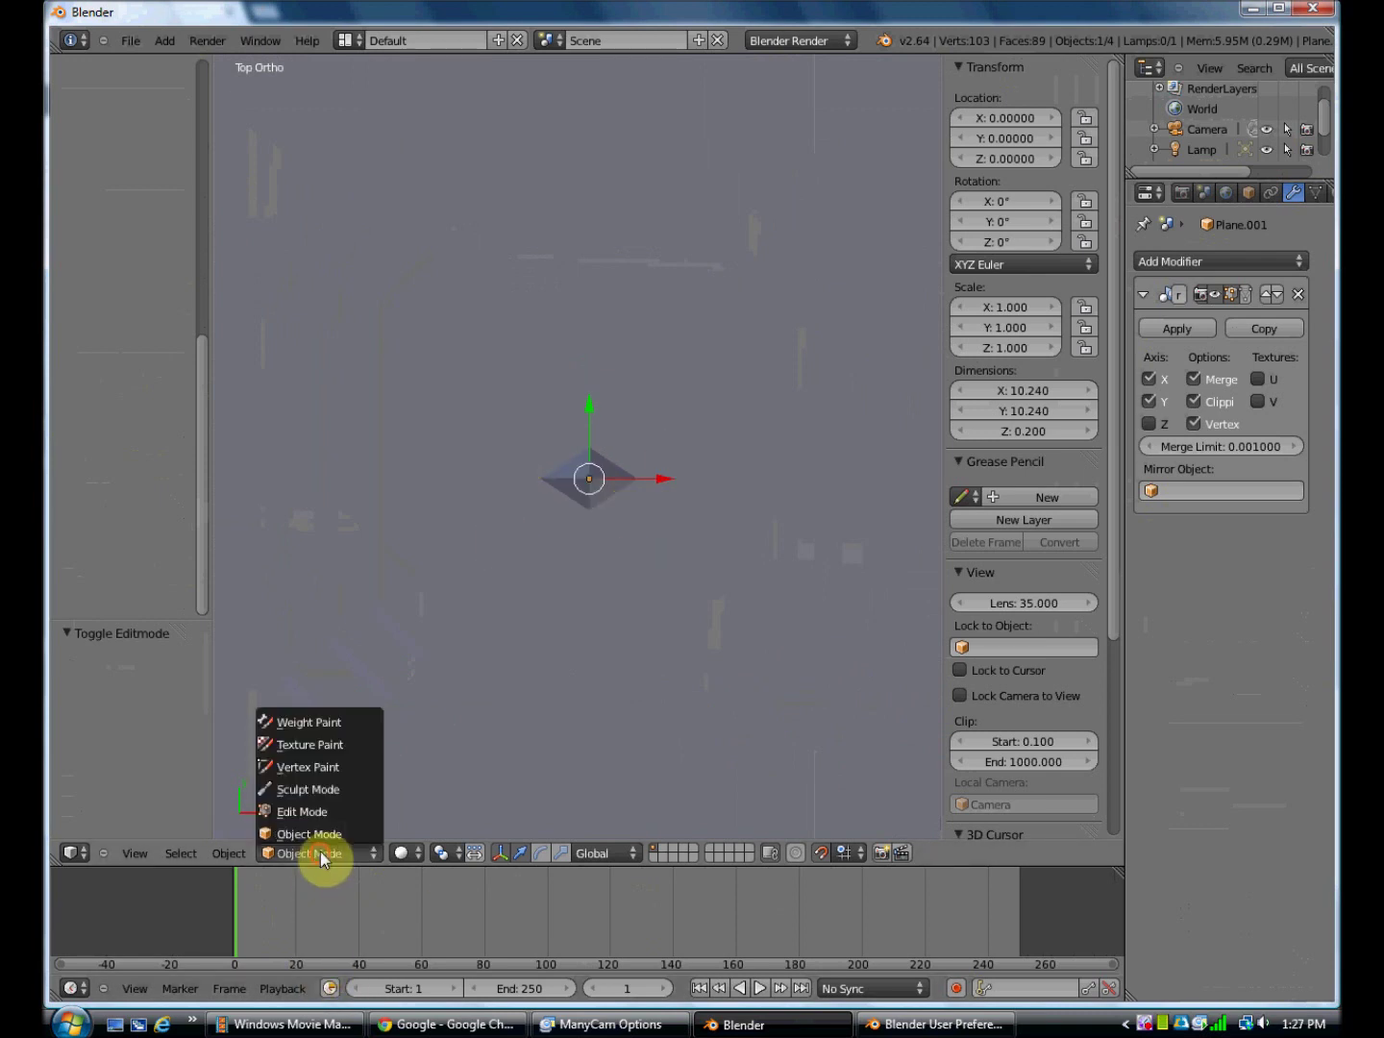
{"action": "left_click", "coordinate": [325, 811]}
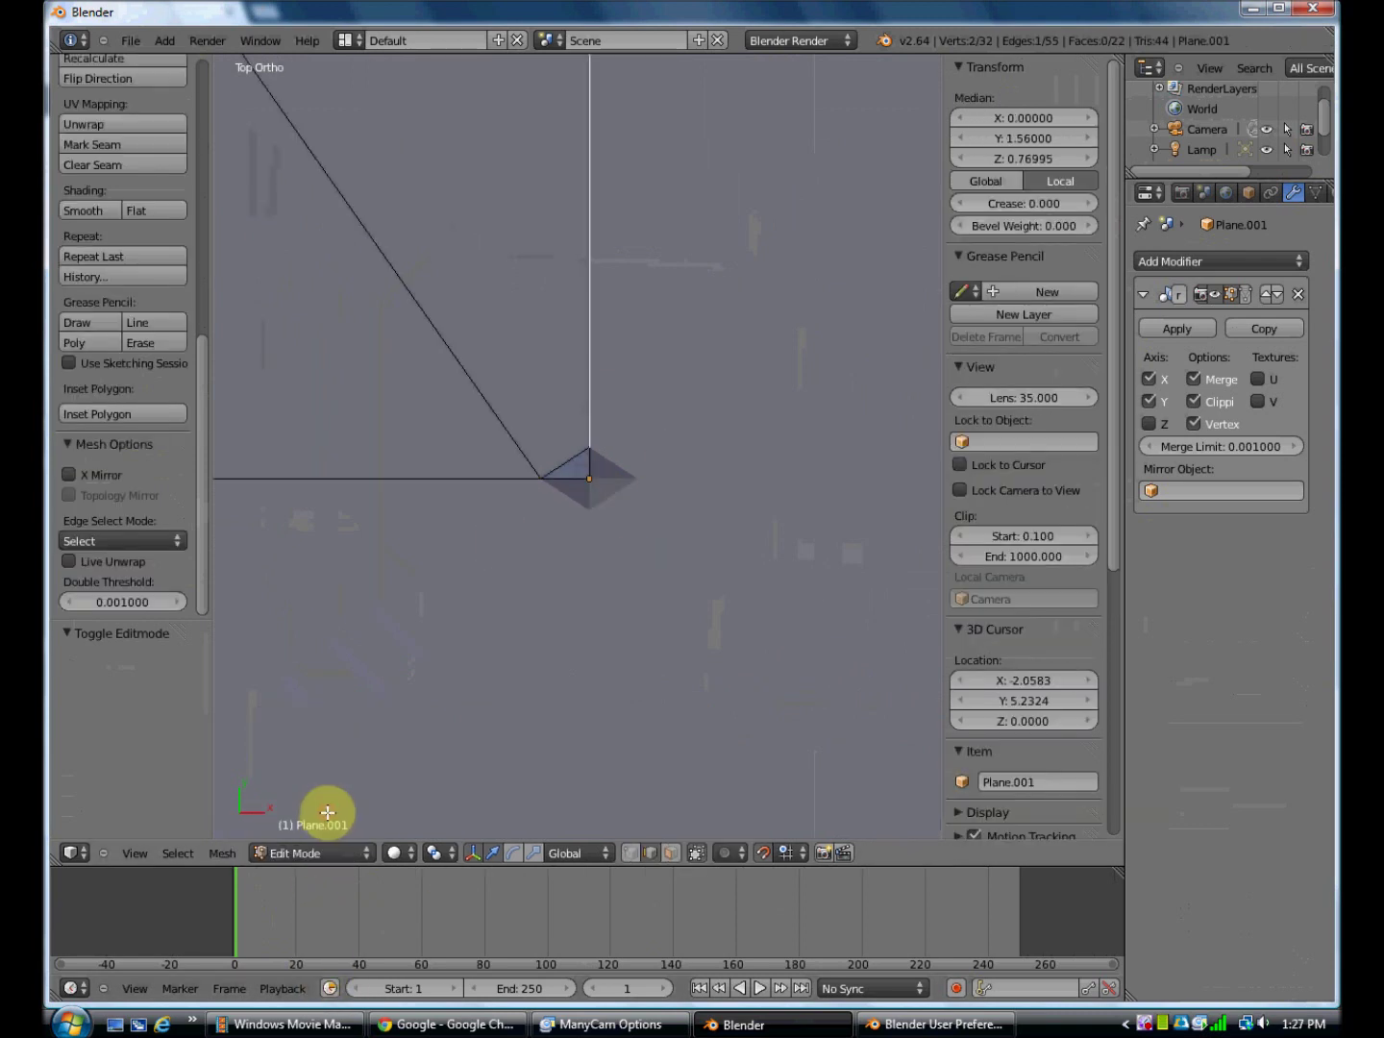
{"action": "right_click", "coordinate": [569, 463]}
{"action": "key", "text": "g"}
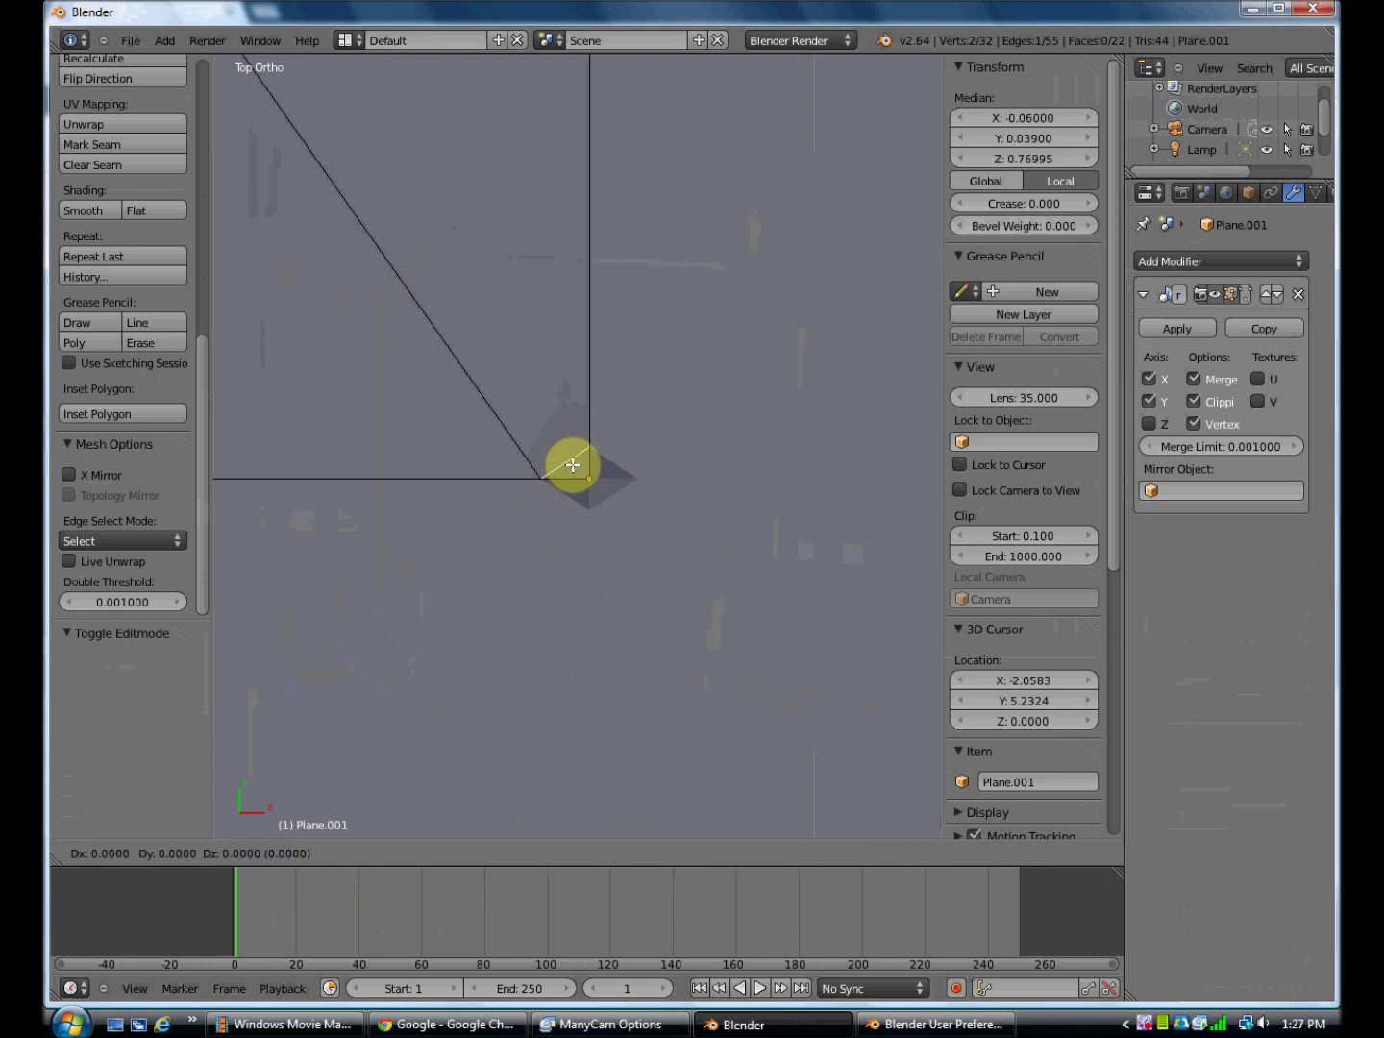
{"action": "left_click", "coordinate": [678, 512]}
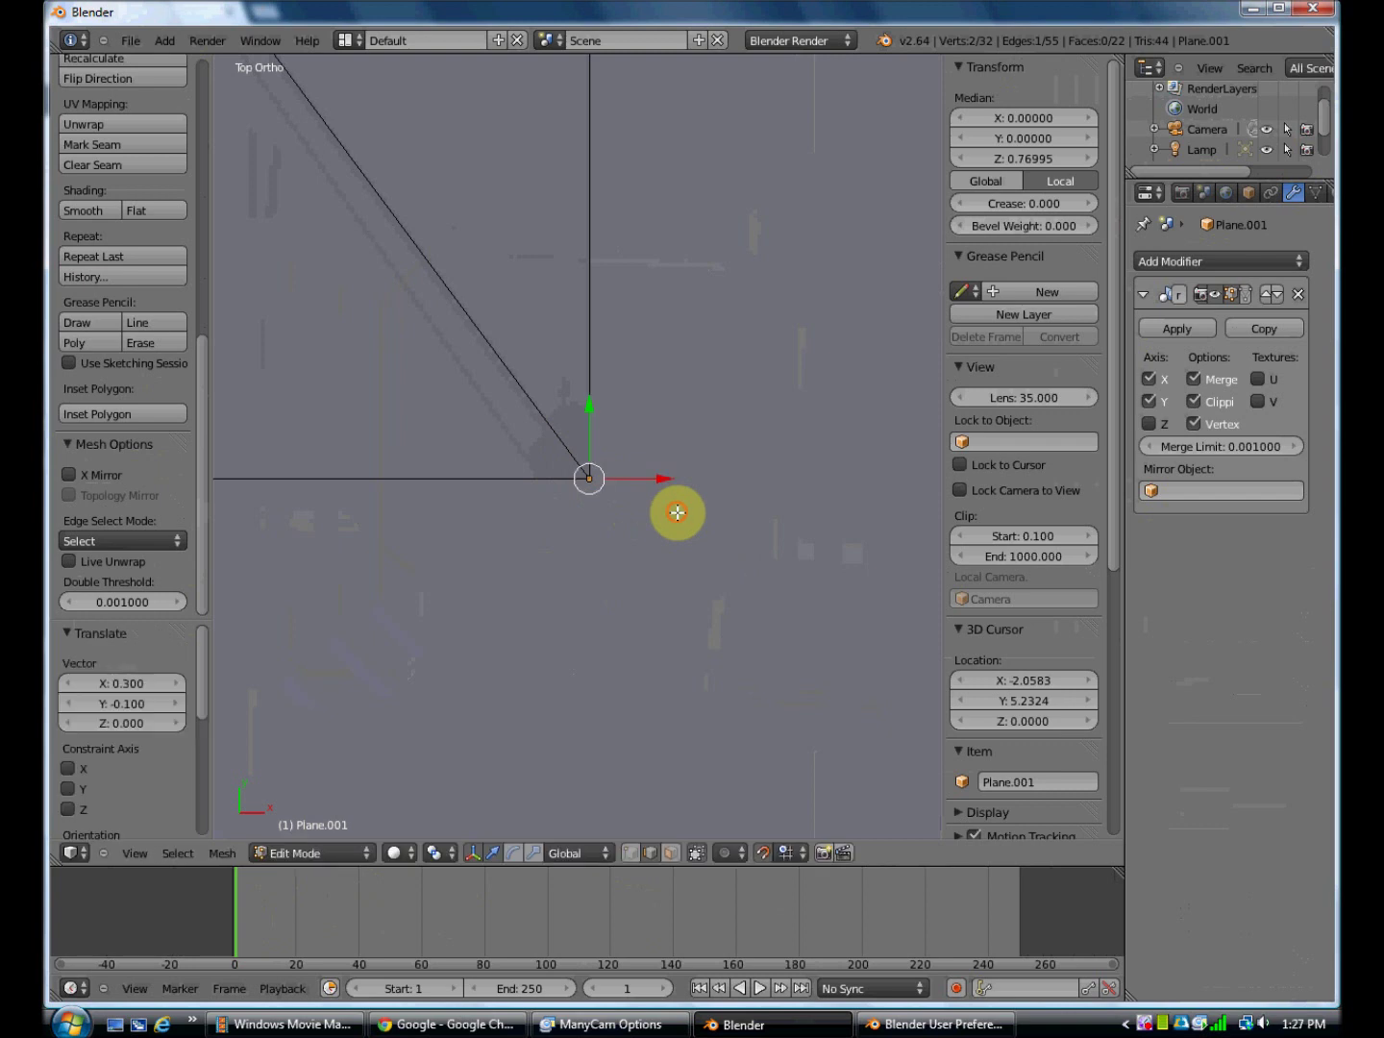
{"action": "scroll", "coordinate": [637, 443], "scroll_direction": "down", "scroll_amount": 1}
{"action": "scroll", "coordinate": [638, 444], "scroll_direction": "up", "scroll_amount": 2}
{"action": "left_click", "coordinate": [639, 443]}
{"action": "scroll", "coordinate": [689, 395], "scroll_direction": "down", "scroll_amount": 7}
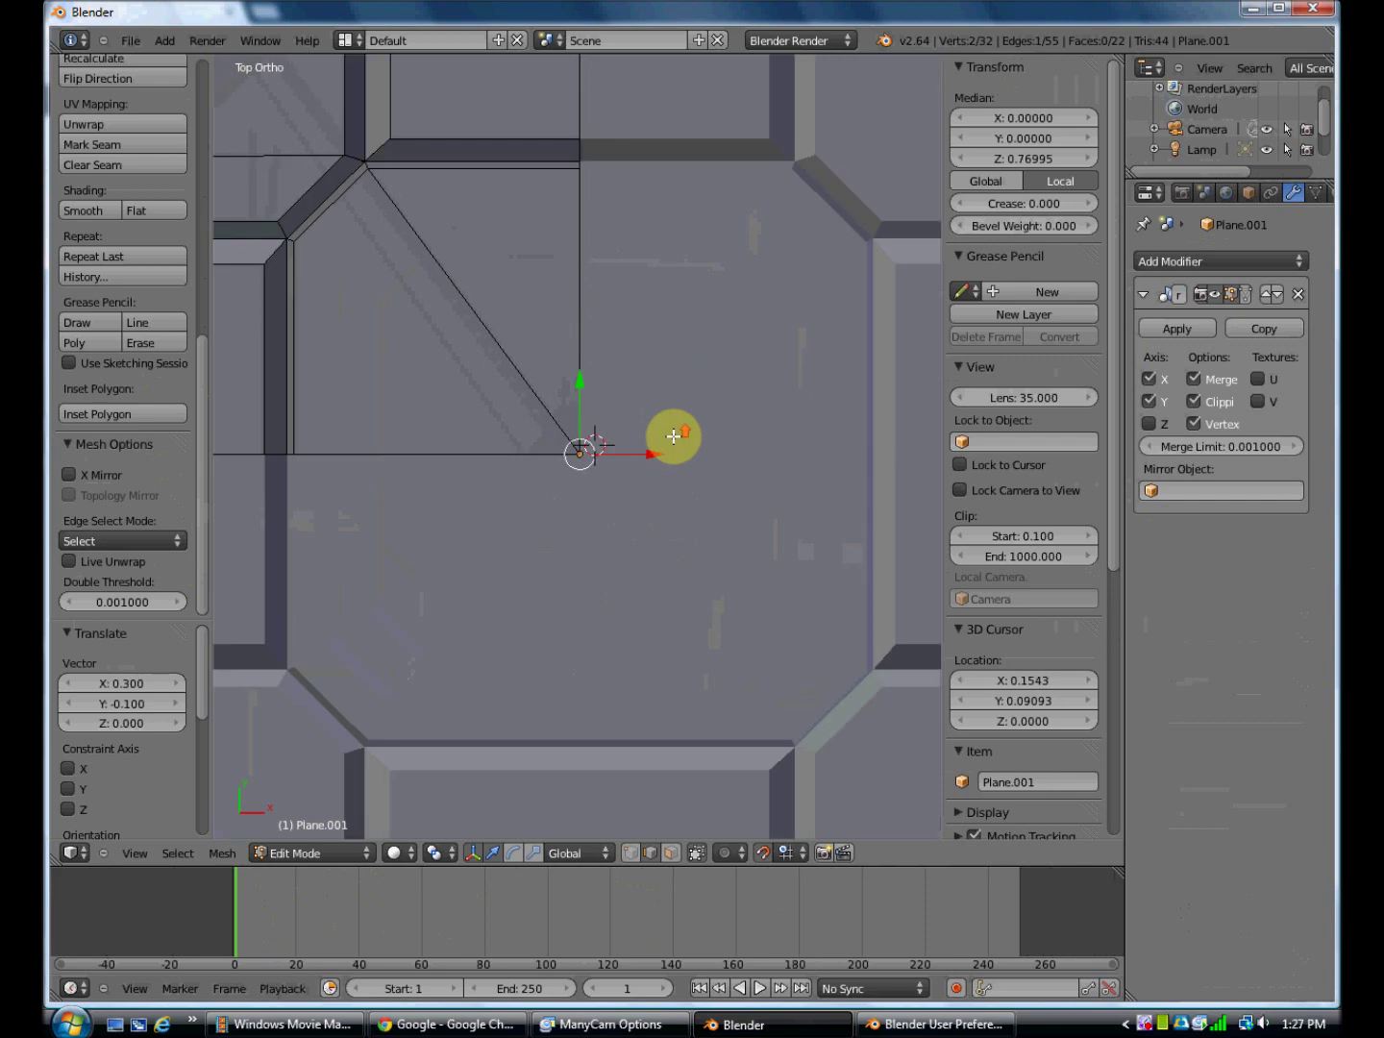
{"action": "scroll", "coordinate": [672, 437], "scroll_direction": "down", "scroll_amount": 1}
{"action": "scroll", "coordinate": [669, 435], "scroll_direction": "down", "scroll_amount": 1}
In Object Mode, select the flat base plane and raise it 1 unit along Z above the tile
{"action": "middle_click_drag", "start_coordinate": [684, 449], "coordinate": [550, 350]}
{"action": "left_click", "coordinate": [306, 854]}
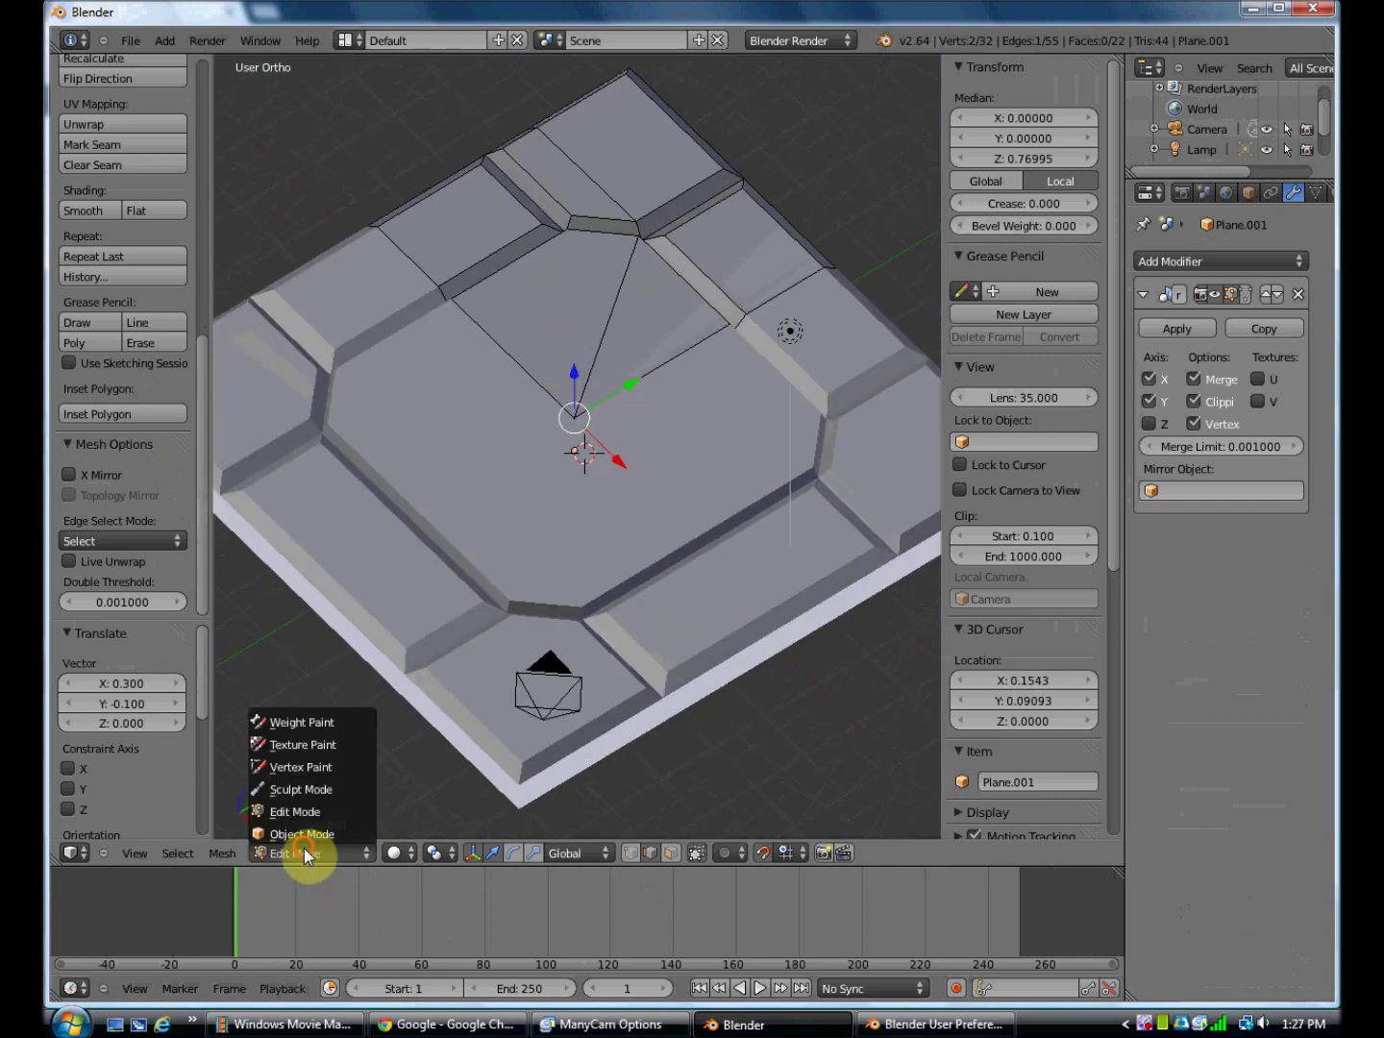
{"action": "left_click", "coordinate": [313, 835]}
{"action": "middle_click_drag", "start_coordinate": [595, 500], "coordinate": [647, 449]}
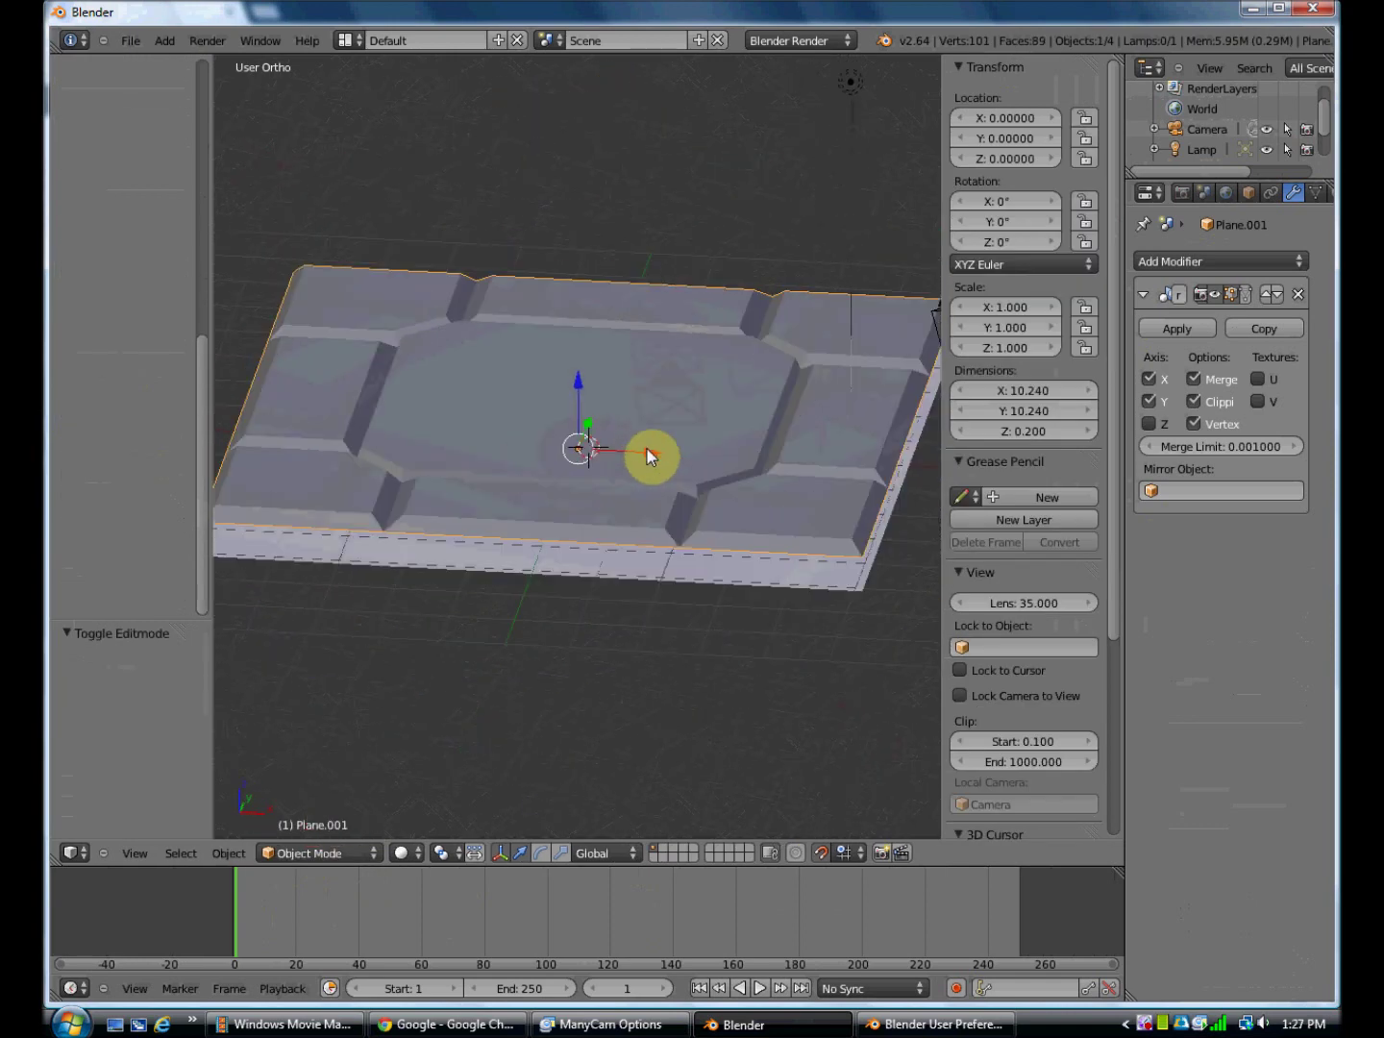
{"action": "right_click", "coordinate": [596, 569]}
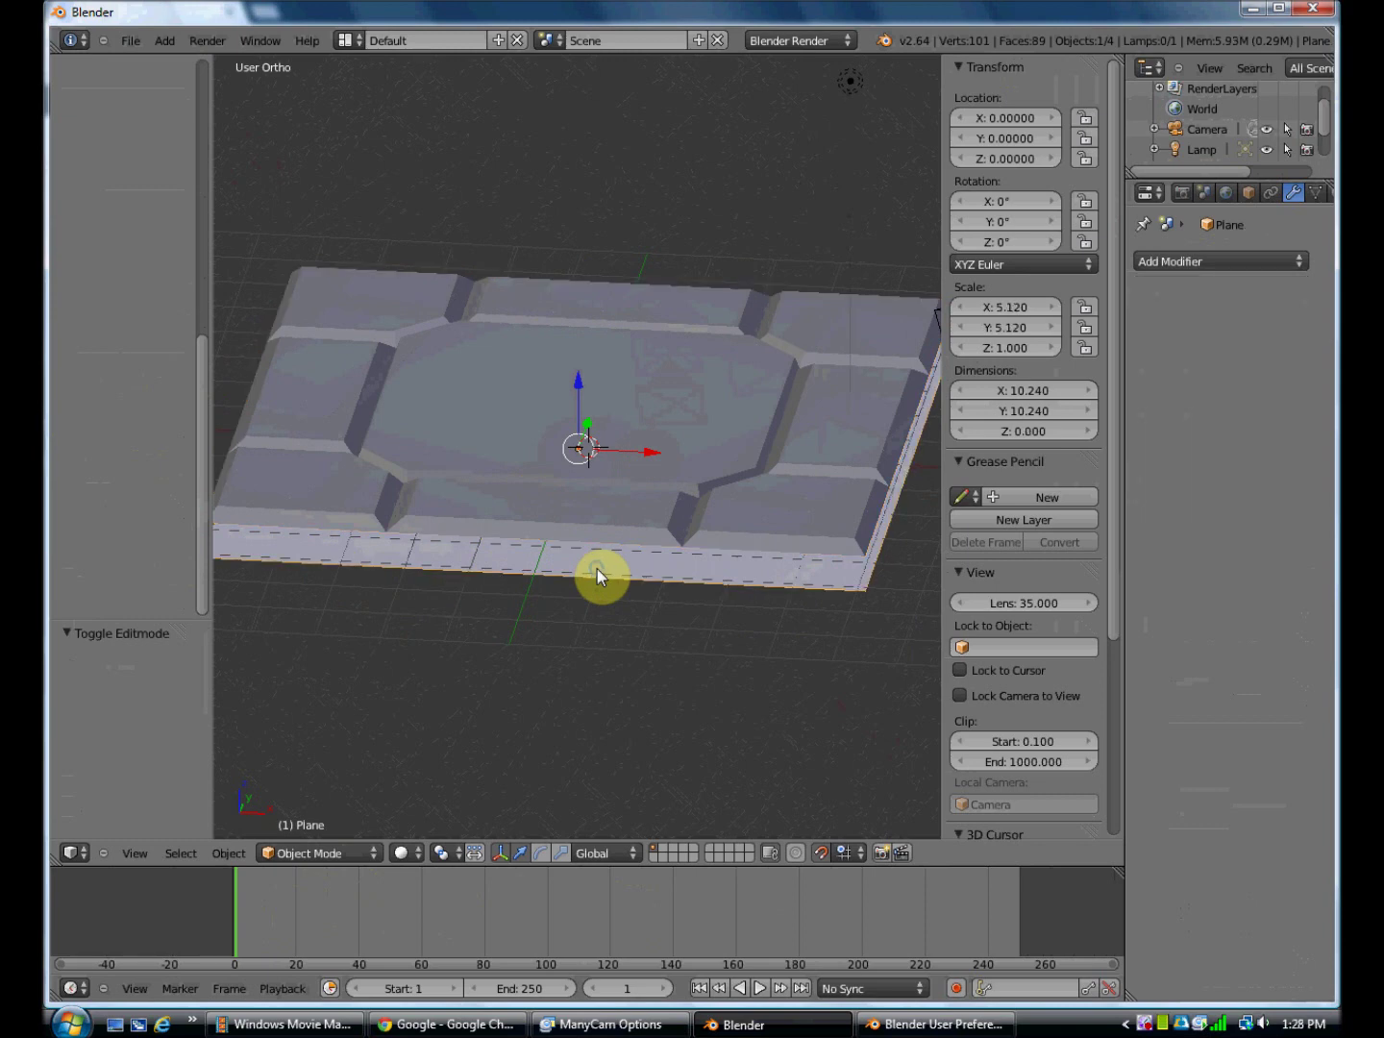
{"action": "middle_click_drag", "start_coordinate": [650, 609], "coordinate": [652, 559]}
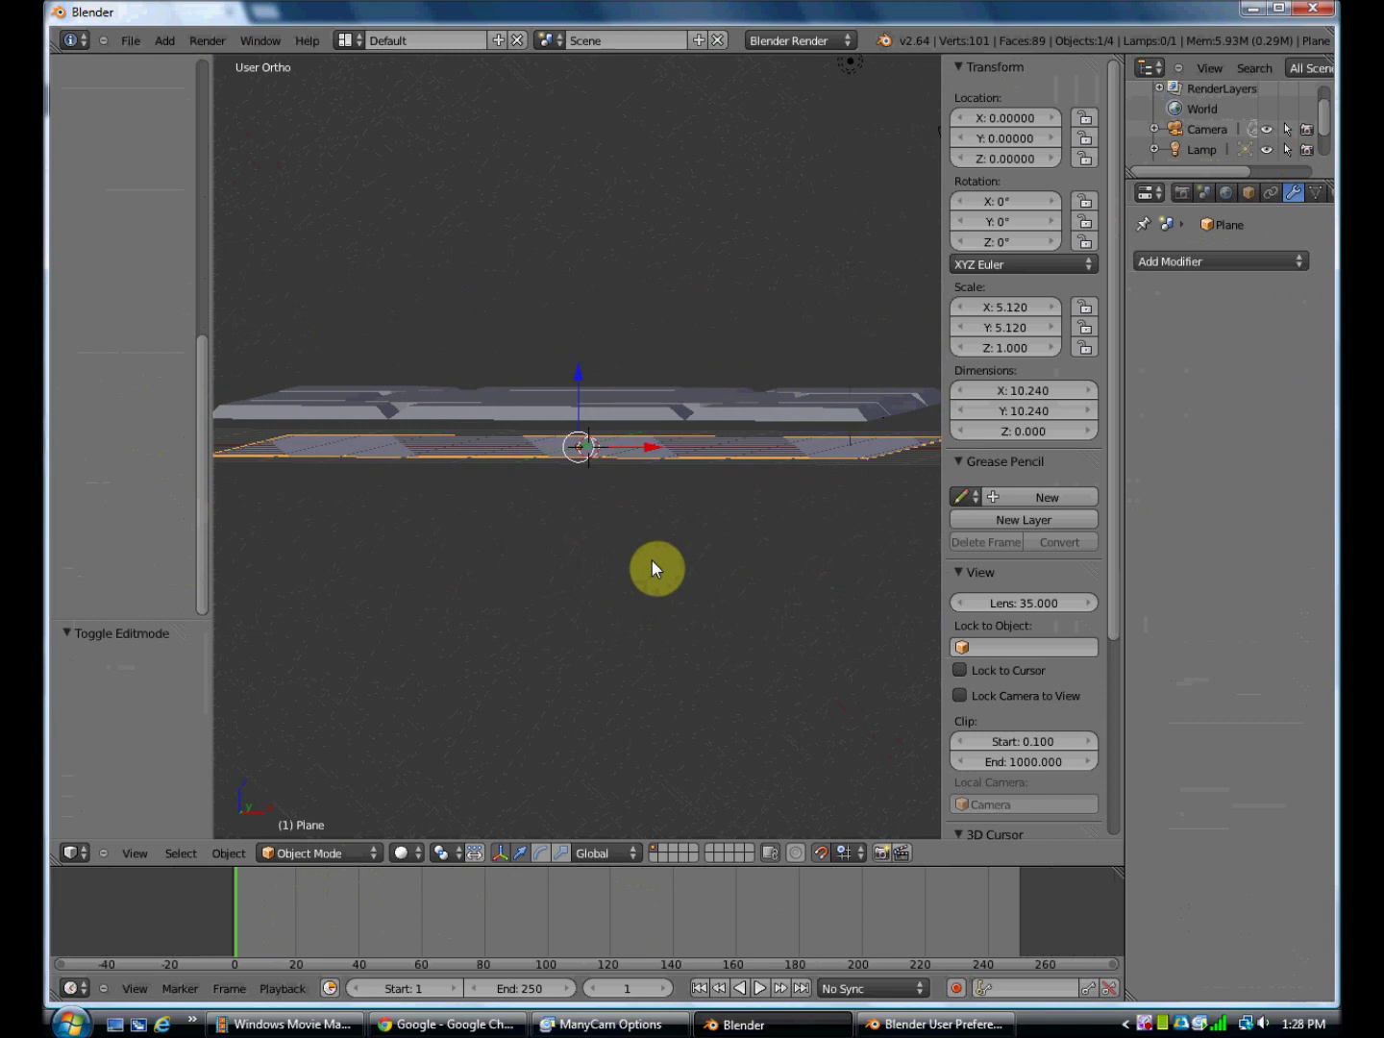
{"action": "key", "text": "KP_3"}
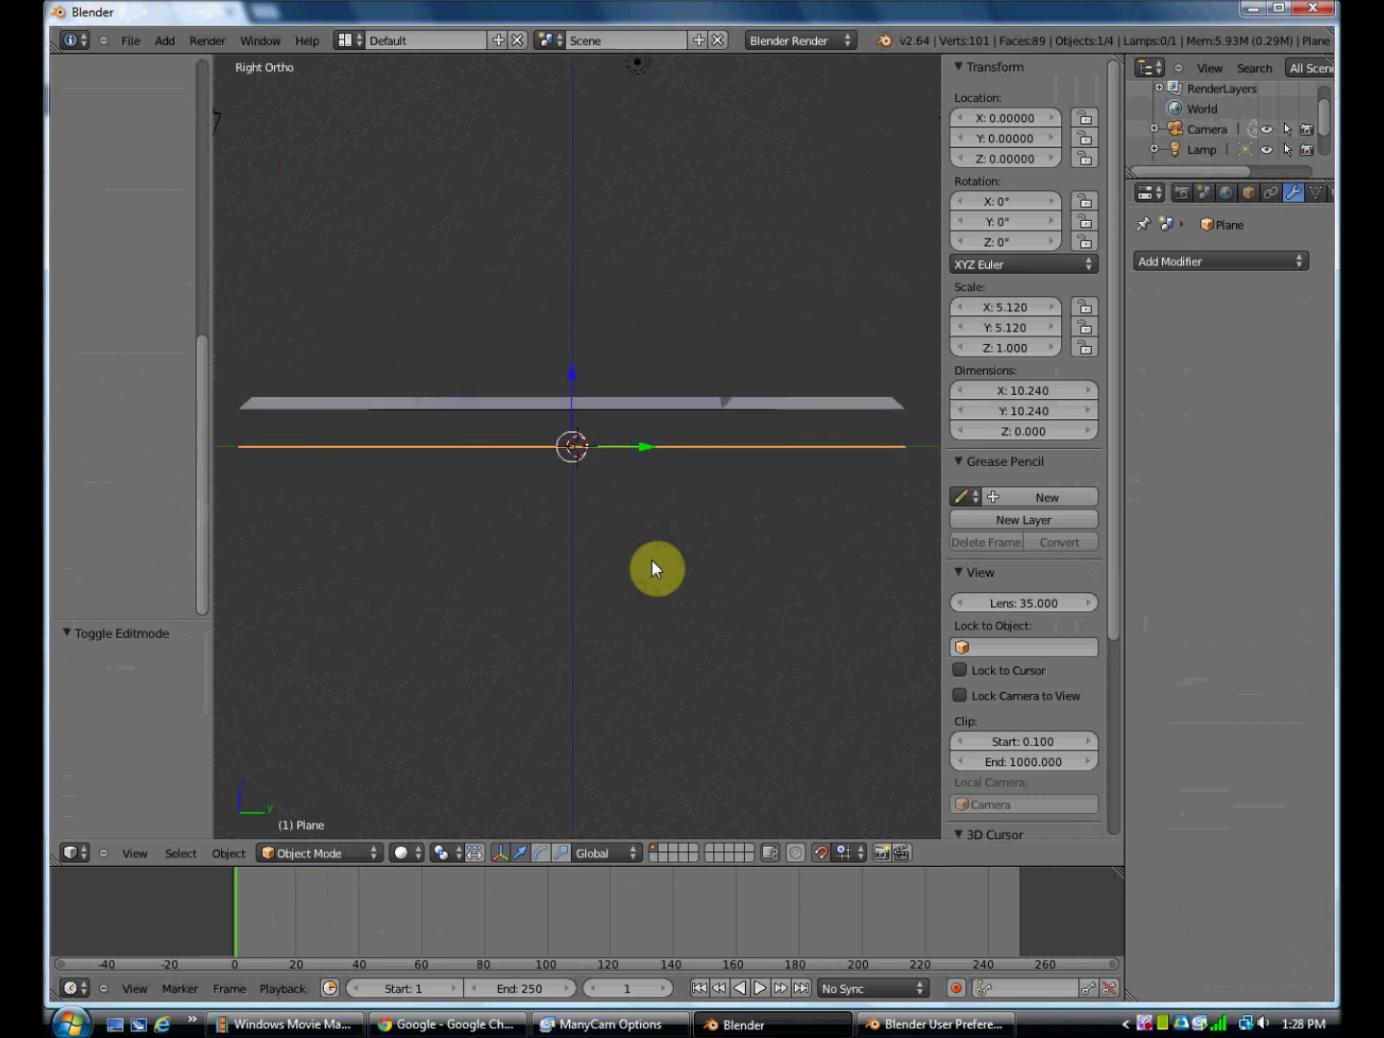
{"action": "key", "text": "g"}
{"action": "key", "text": "z"}
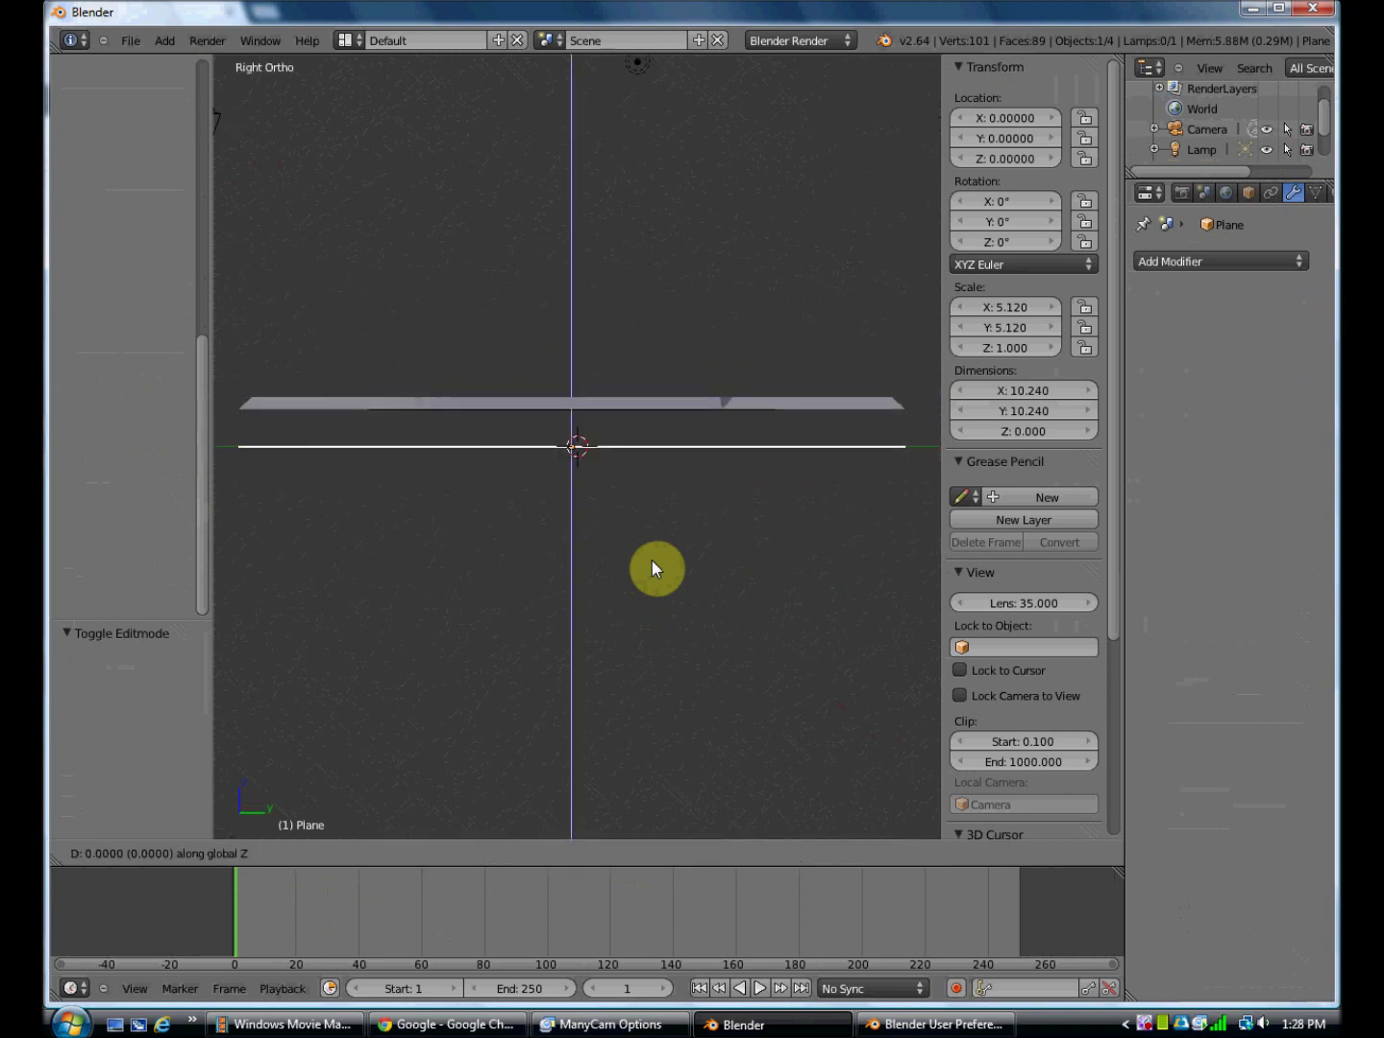
{"action": "left_click", "coordinate": [645, 497]}
{"action": "middle_click_drag", "start_coordinate": [537, 485], "coordinate": [649, 489]}
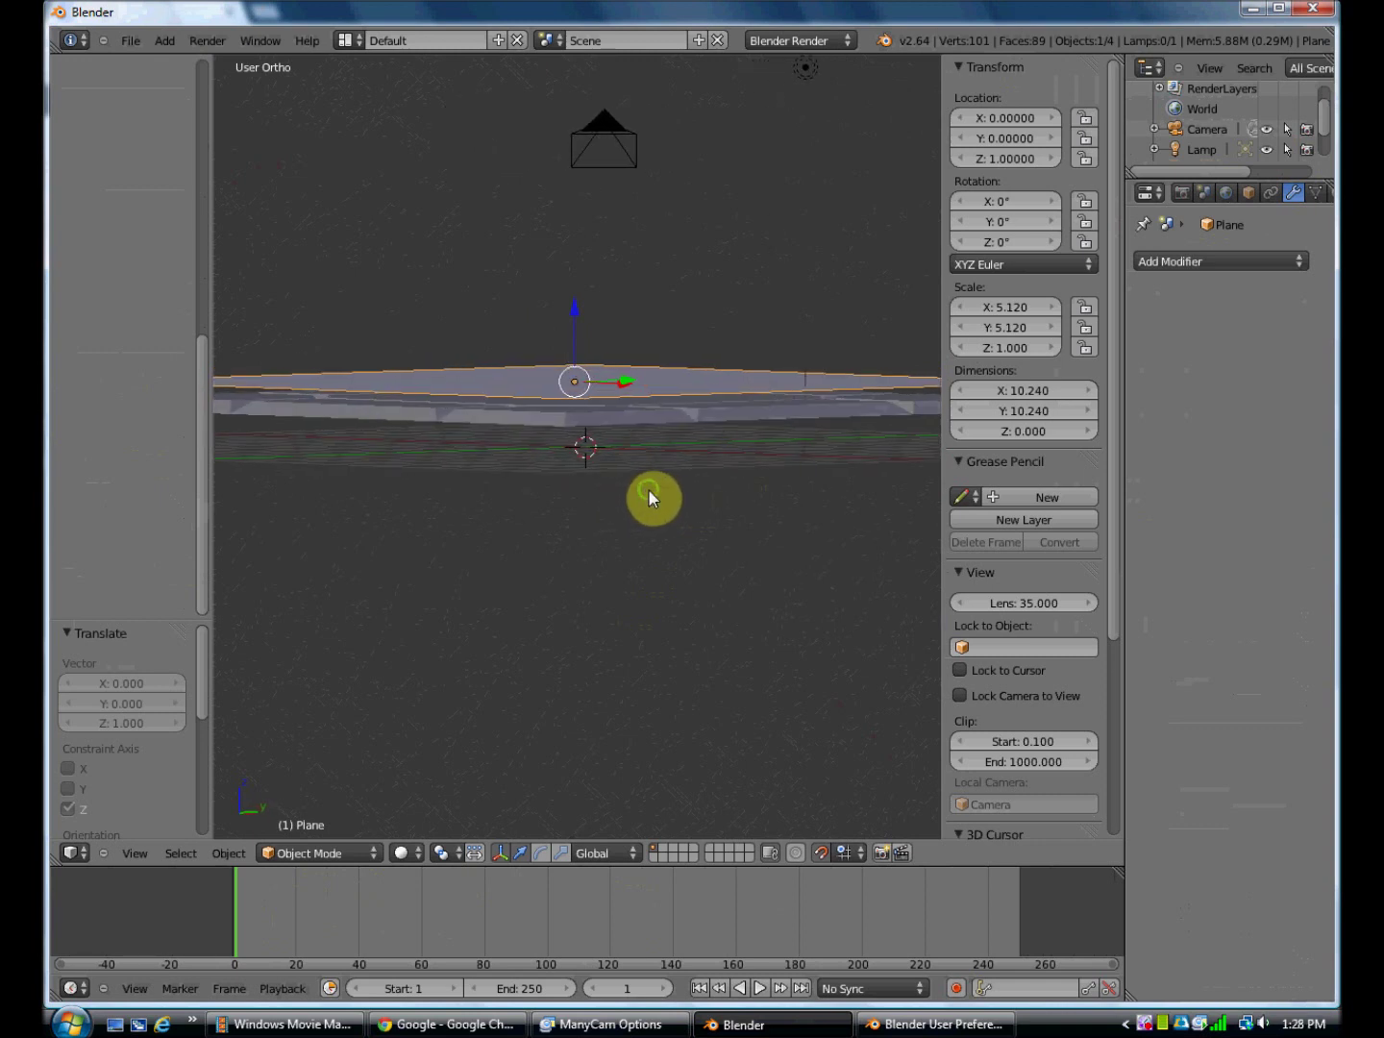
Put the raised plane in Edit Mode and split the 3D view into two side-by-side areas
{"action": "left_click", "coordinate": [305, 853]}
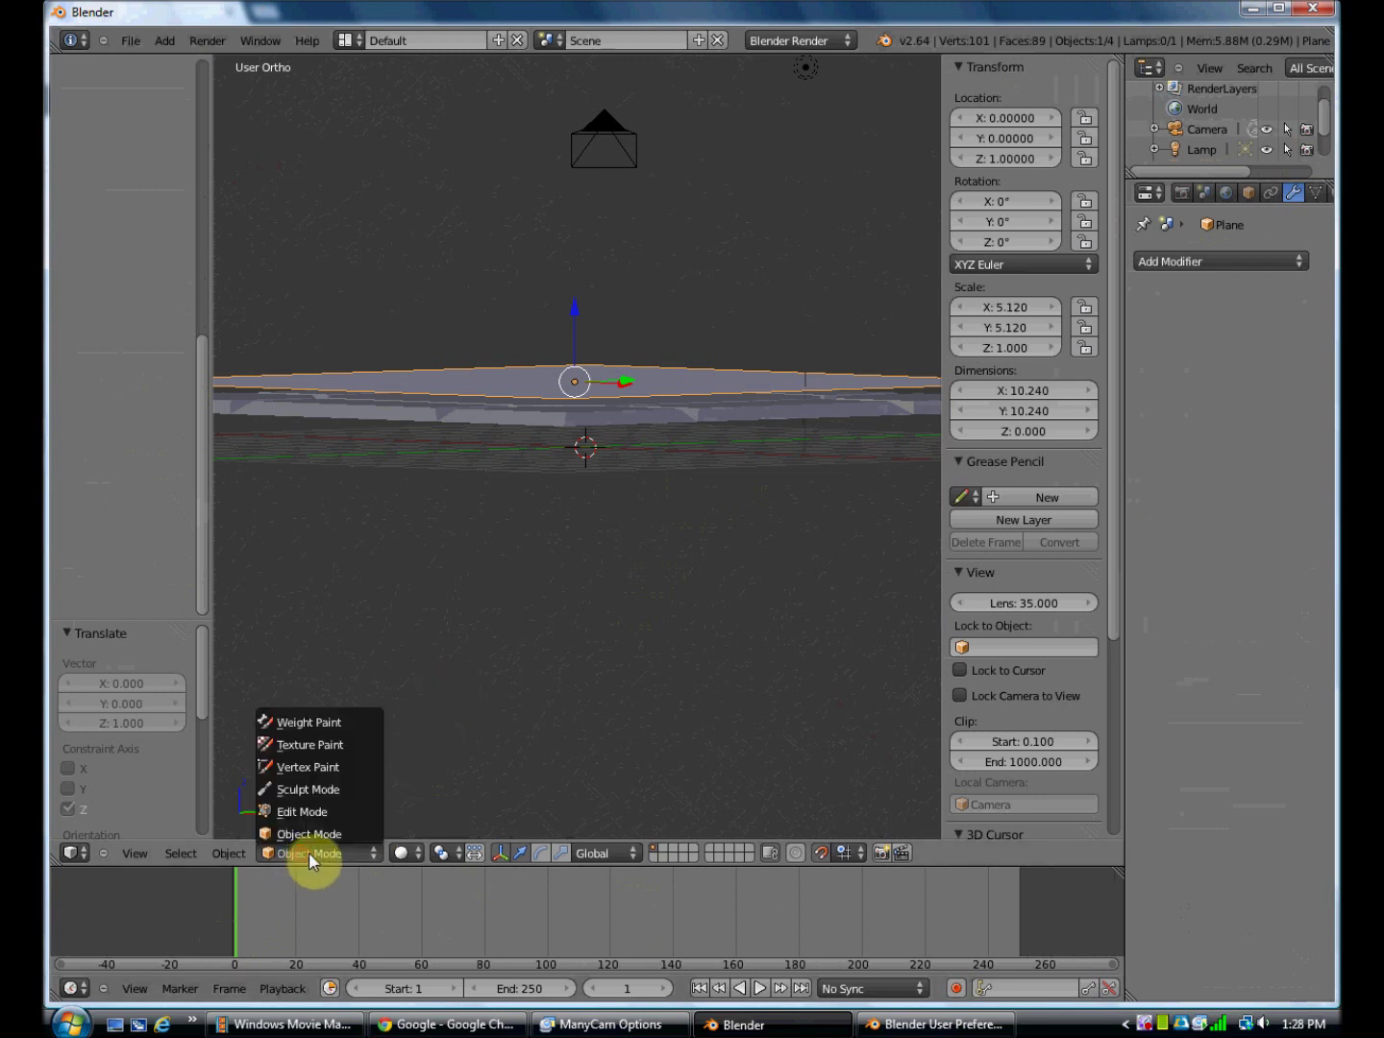
{"action": "left_click", "coordinate": [353, 811]}
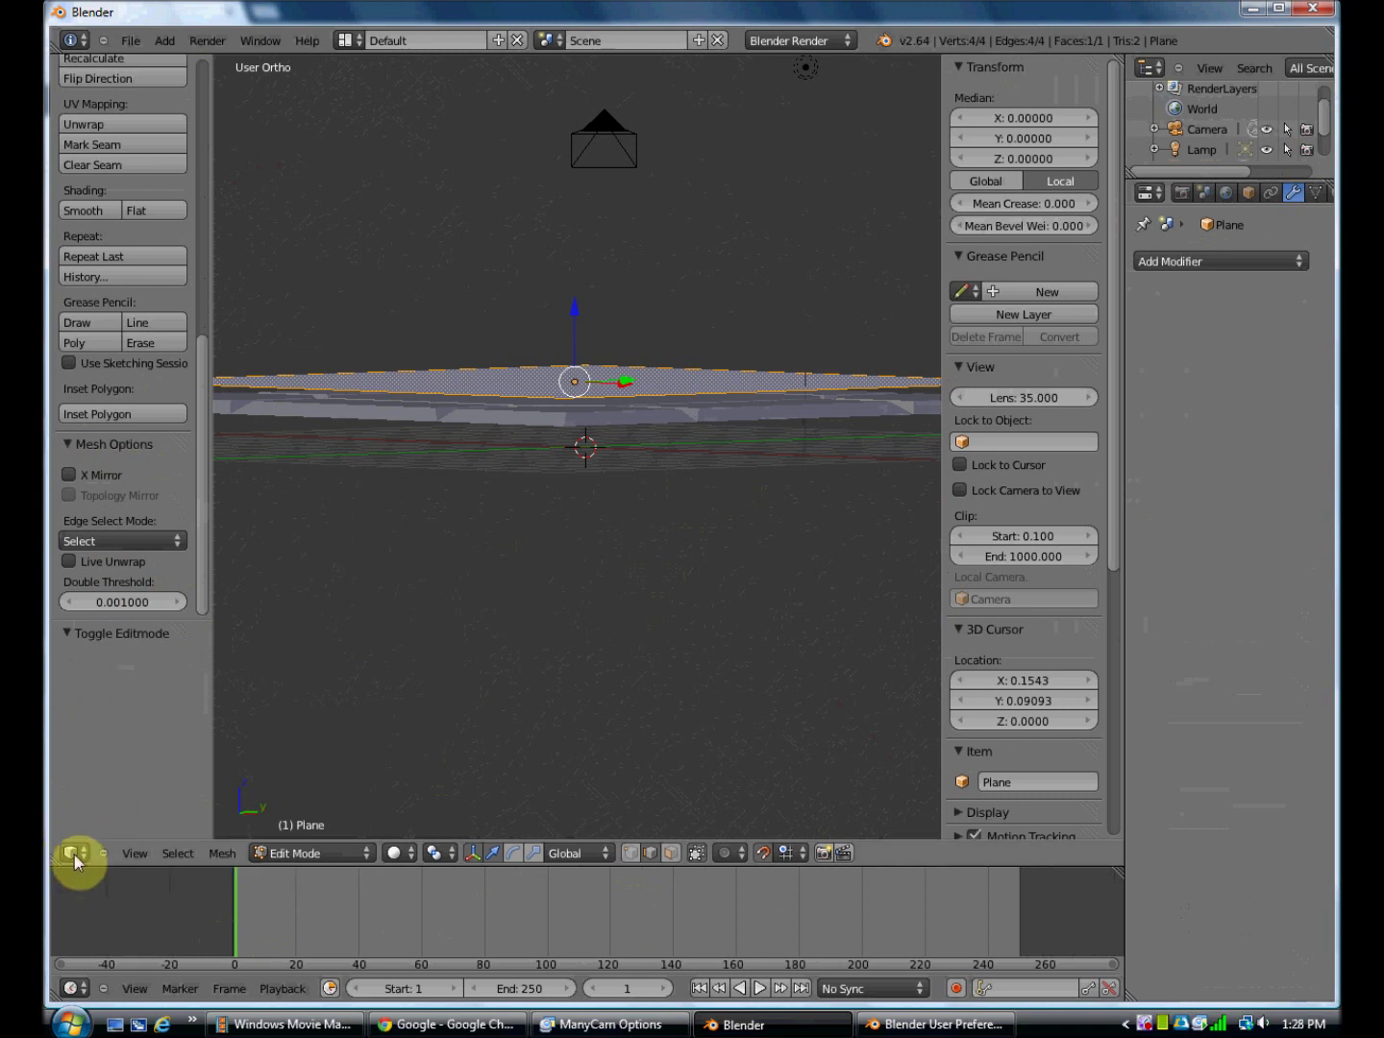
{"action": "left_click_drag", "start_coordinate": [53, 858], "coordinate": [356, 830]}
{"action": "left_click_drag", "start_coordinate": [517, 740], "coordinate": [368, 760]}
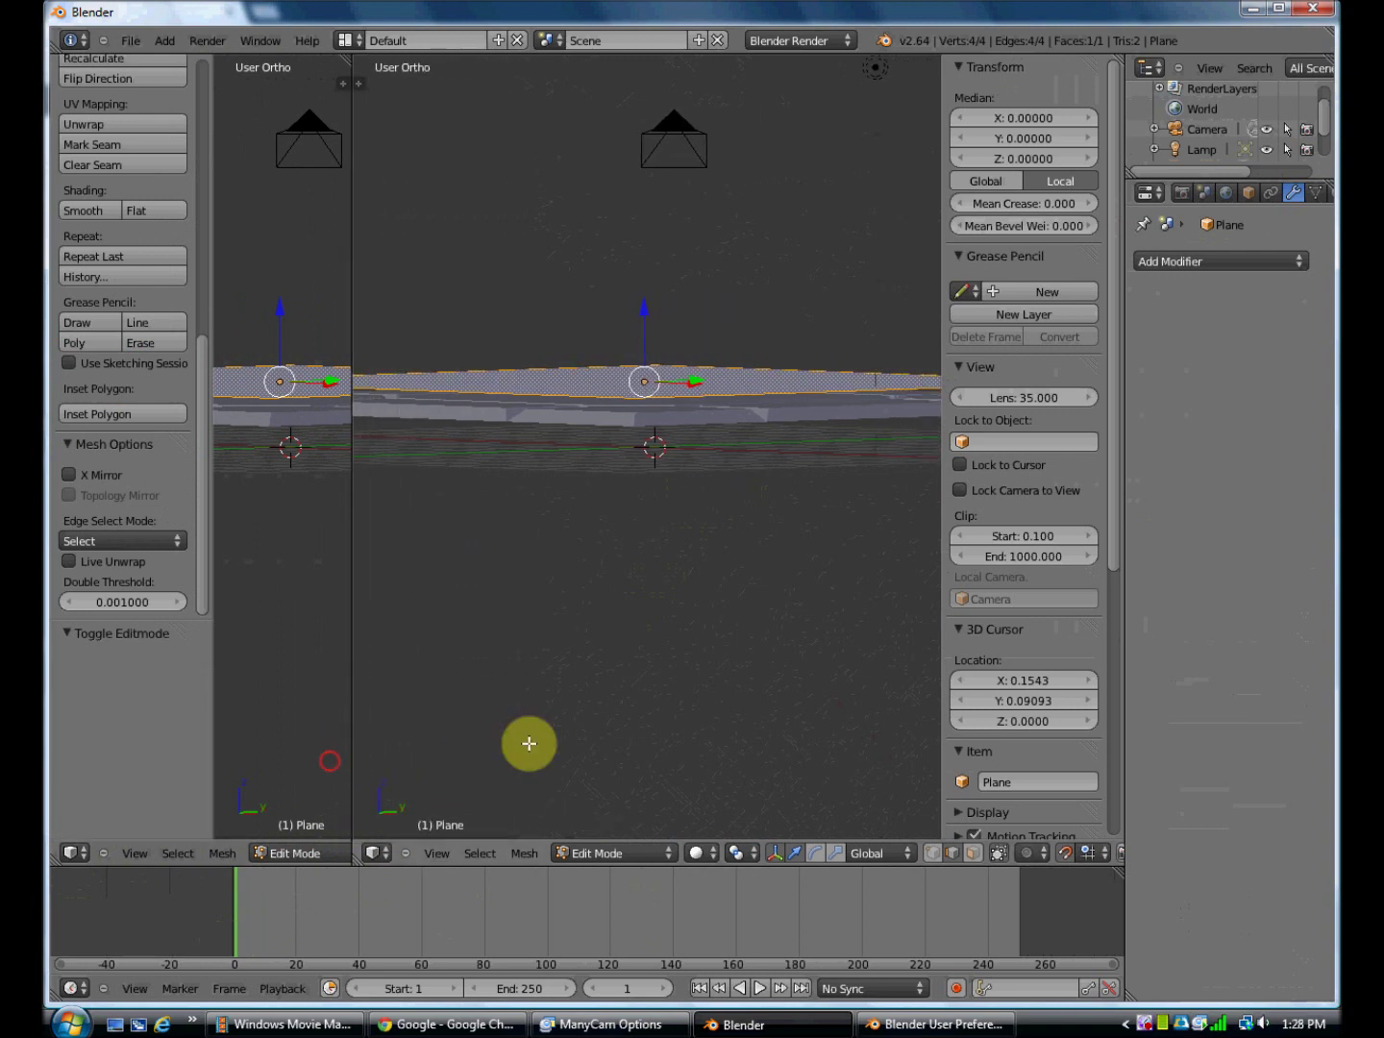
Collapse the tool shelf and properties sidebars in both 3D views and widen the narrower view
{"action": "left_click_drag", "start_coordinate": [942, 667], "coordinate": [1129, 673]}
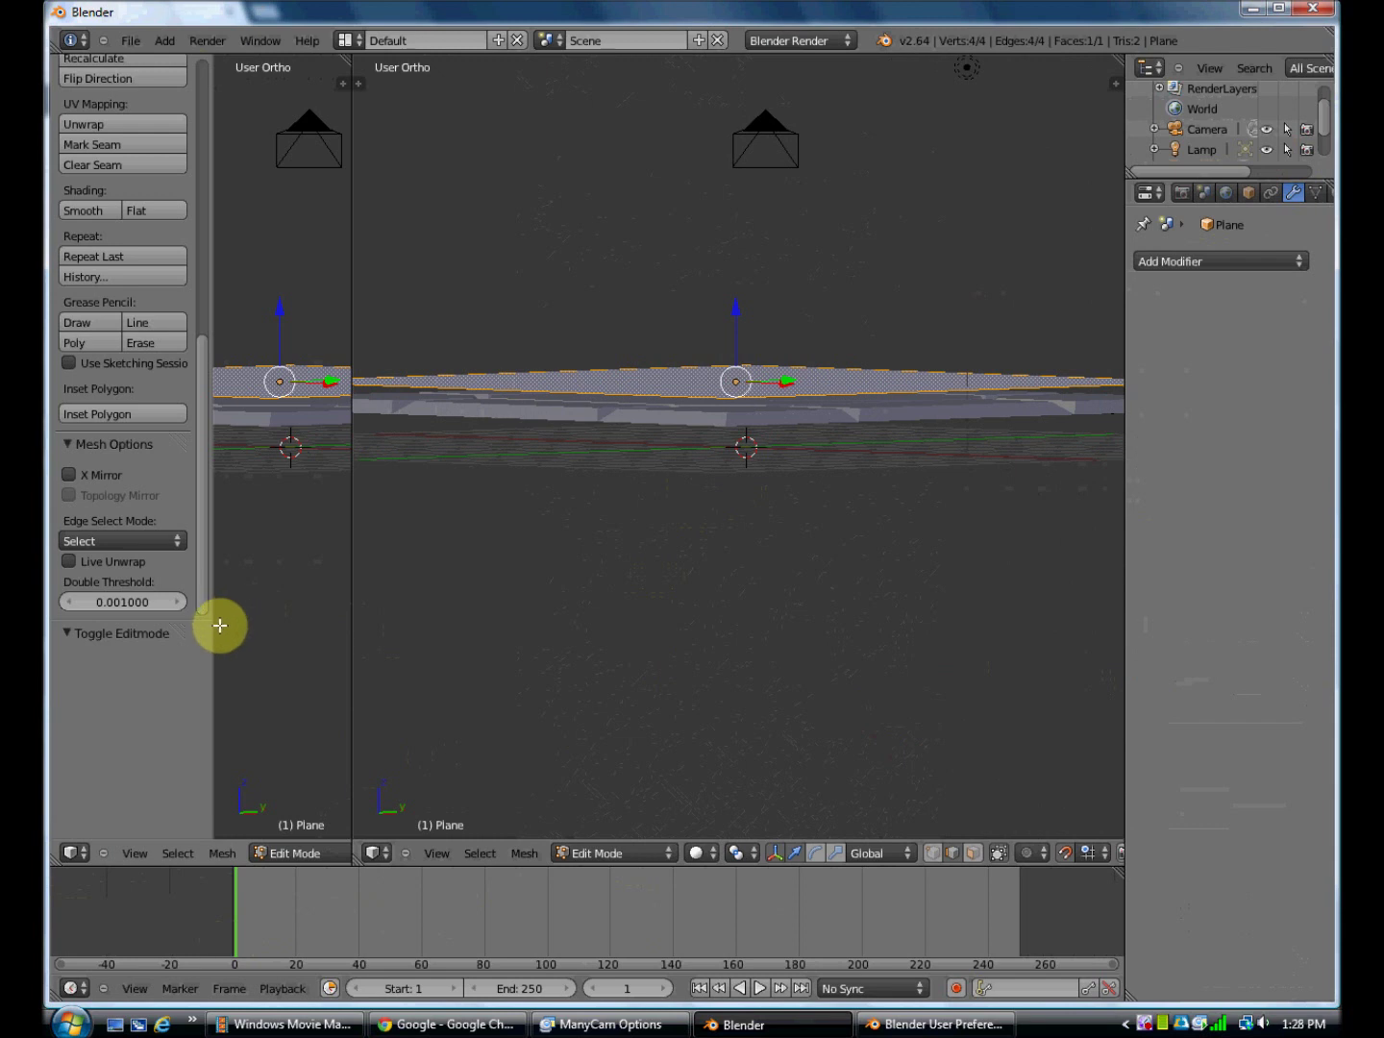
{"action": "left_click_drag", "start_coordinate": [204, 630], "coordinate": [47, 655]}
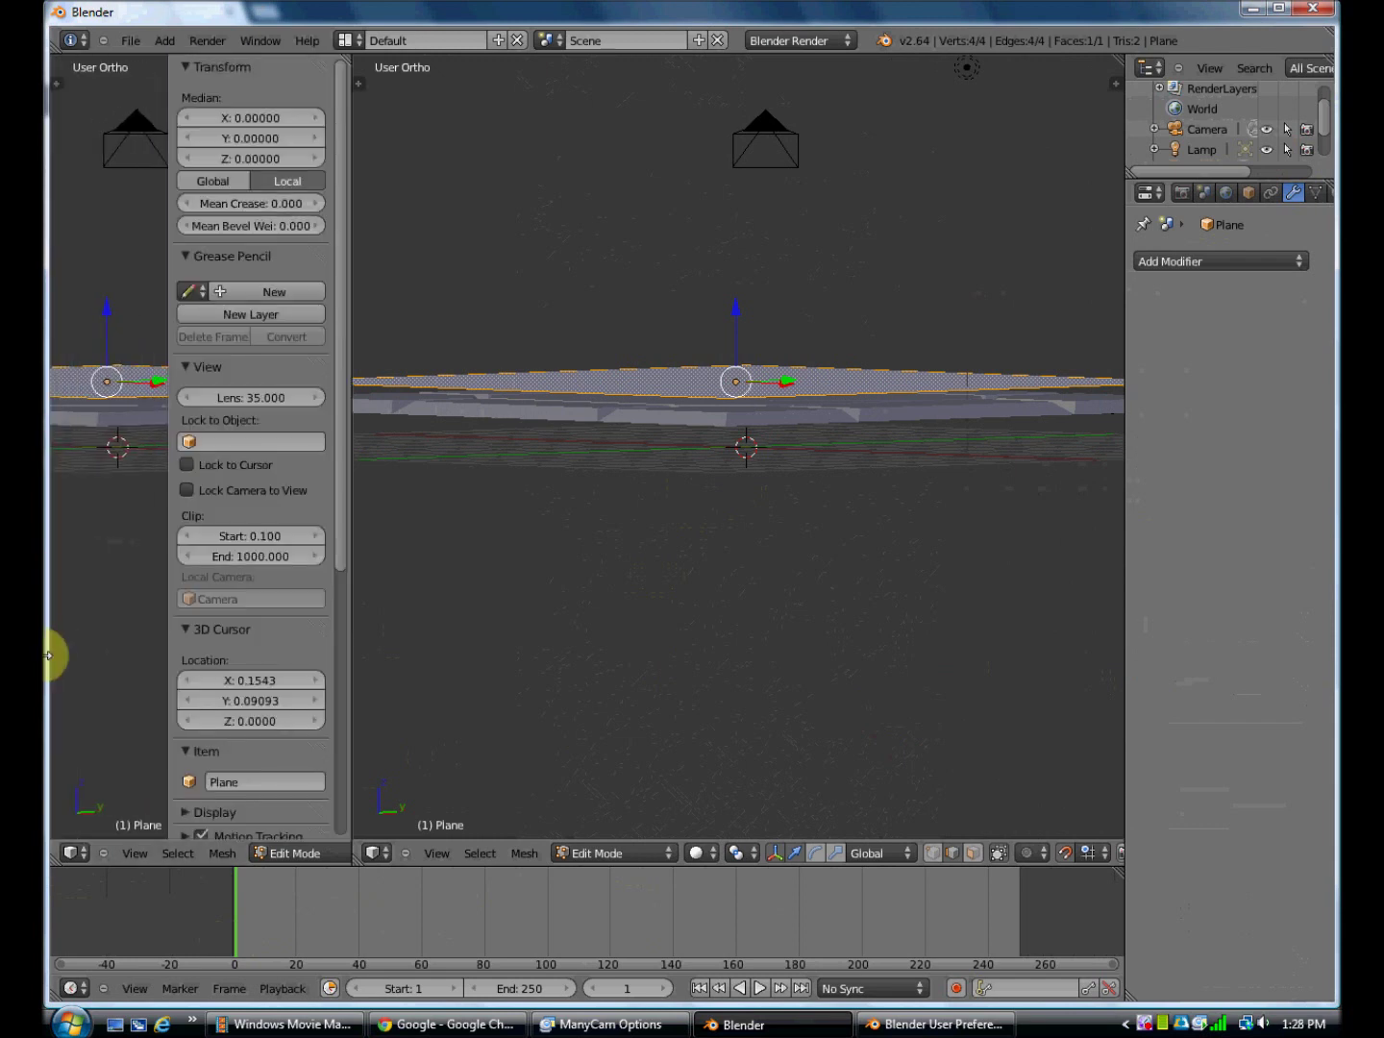
{"action": "left_click_drag", "start_coordinate": [173, 643], "coordinate": [345, 672]}
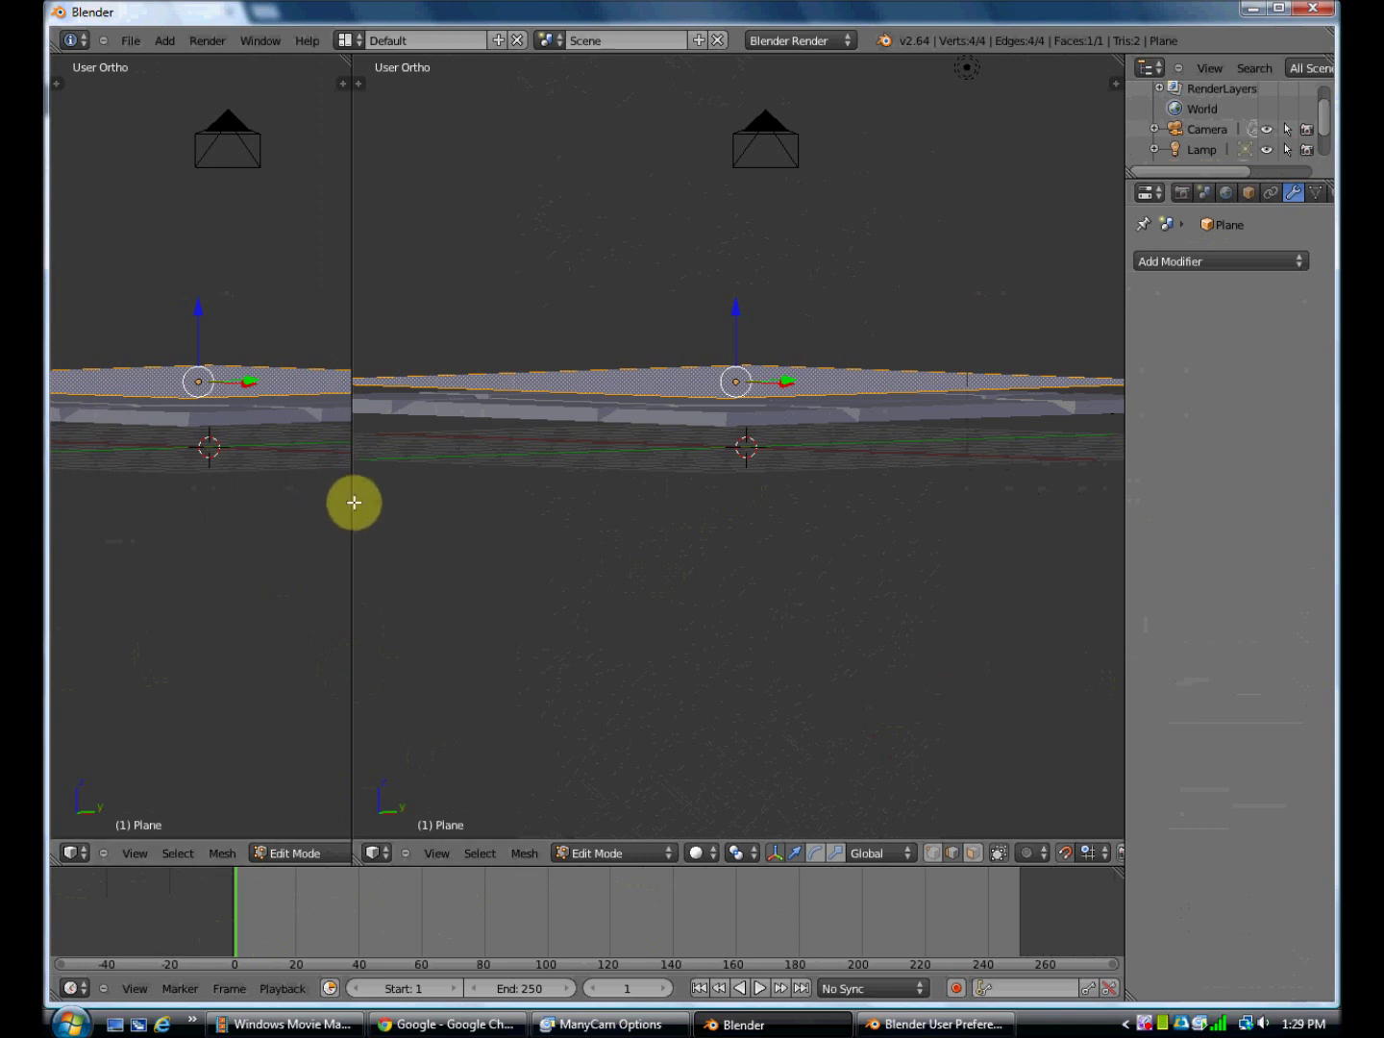
{"action": "left_click_drag", "start_coordinate": [351, 500], "coordinate": [442, 512]}
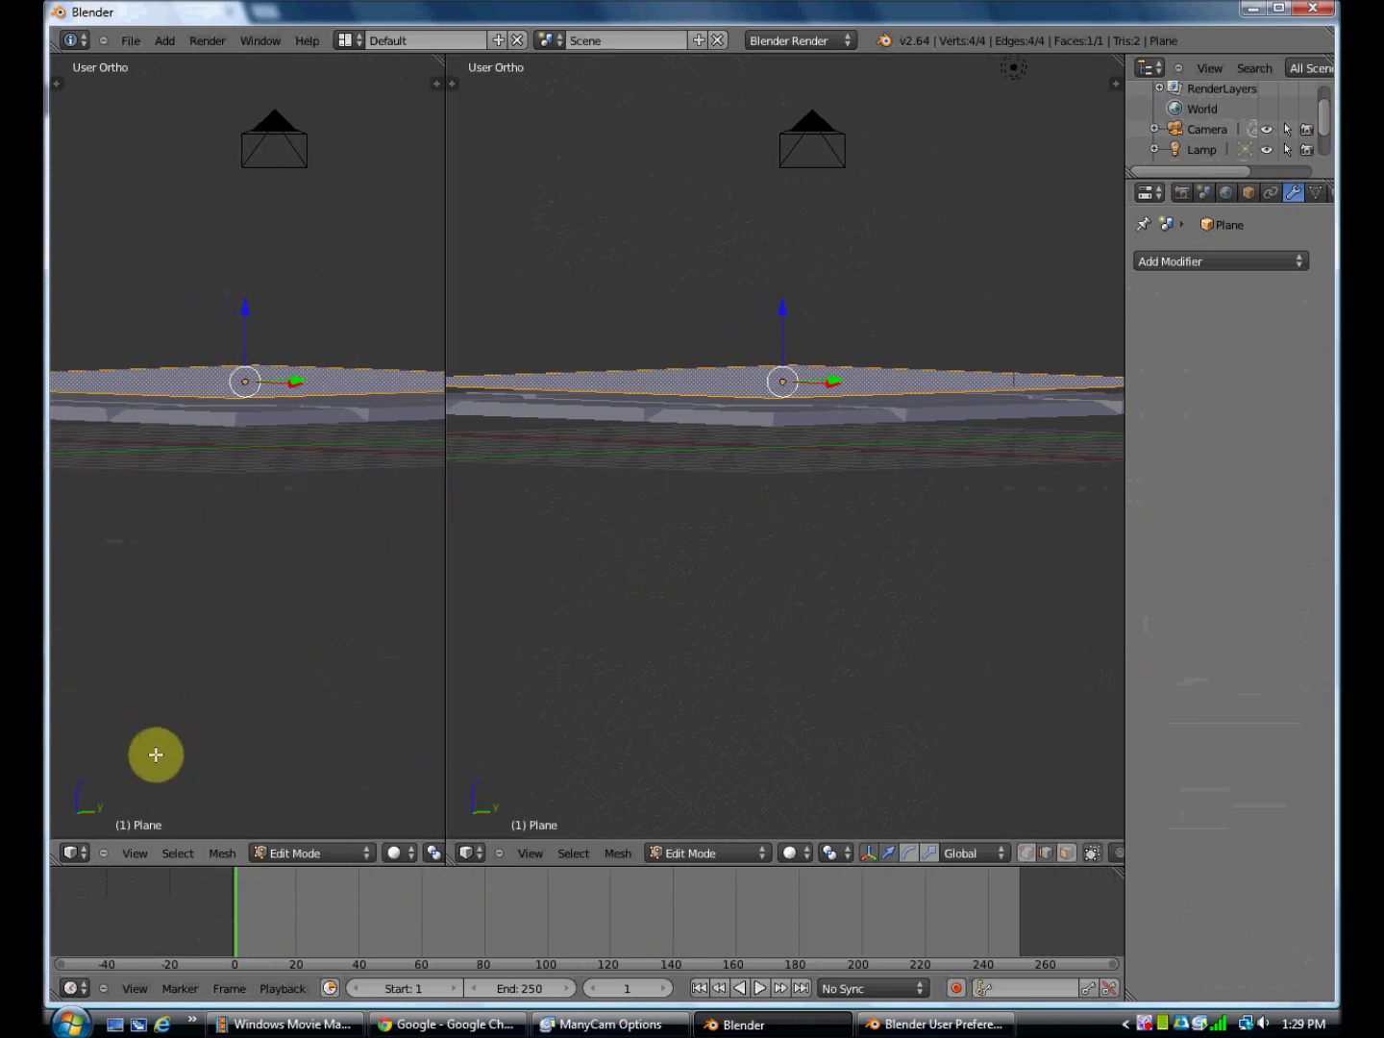
Change the narrower 3D view into a UV/Image Editor
{"action": "left_click", "coordinate": [77, 852]}
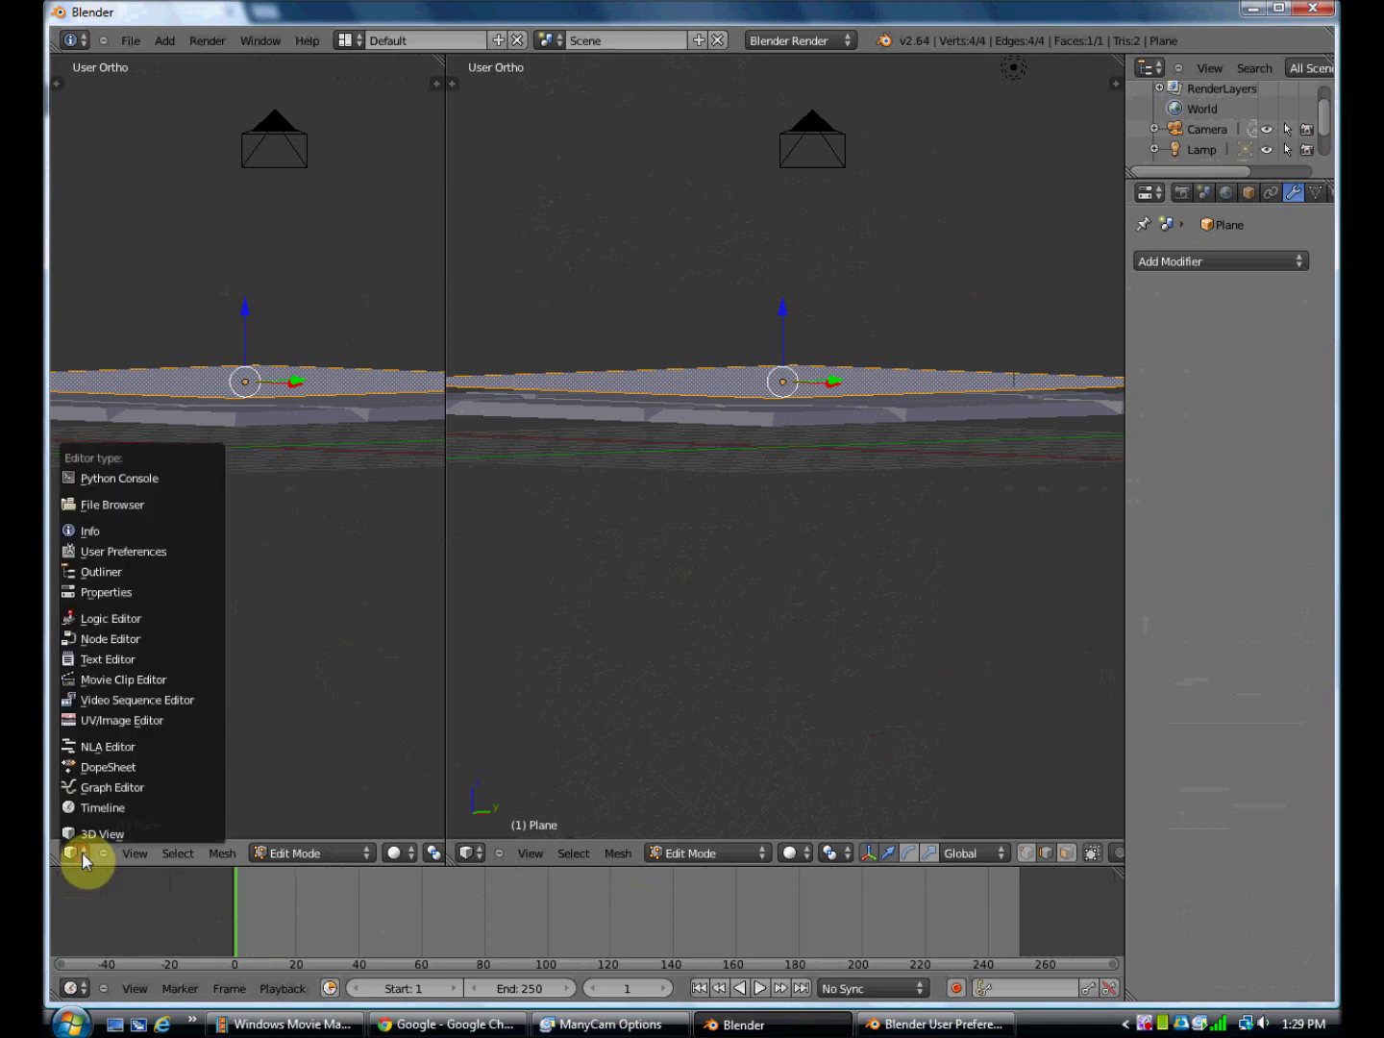
{"action": "left_click", "coordinate": [142, 727]}
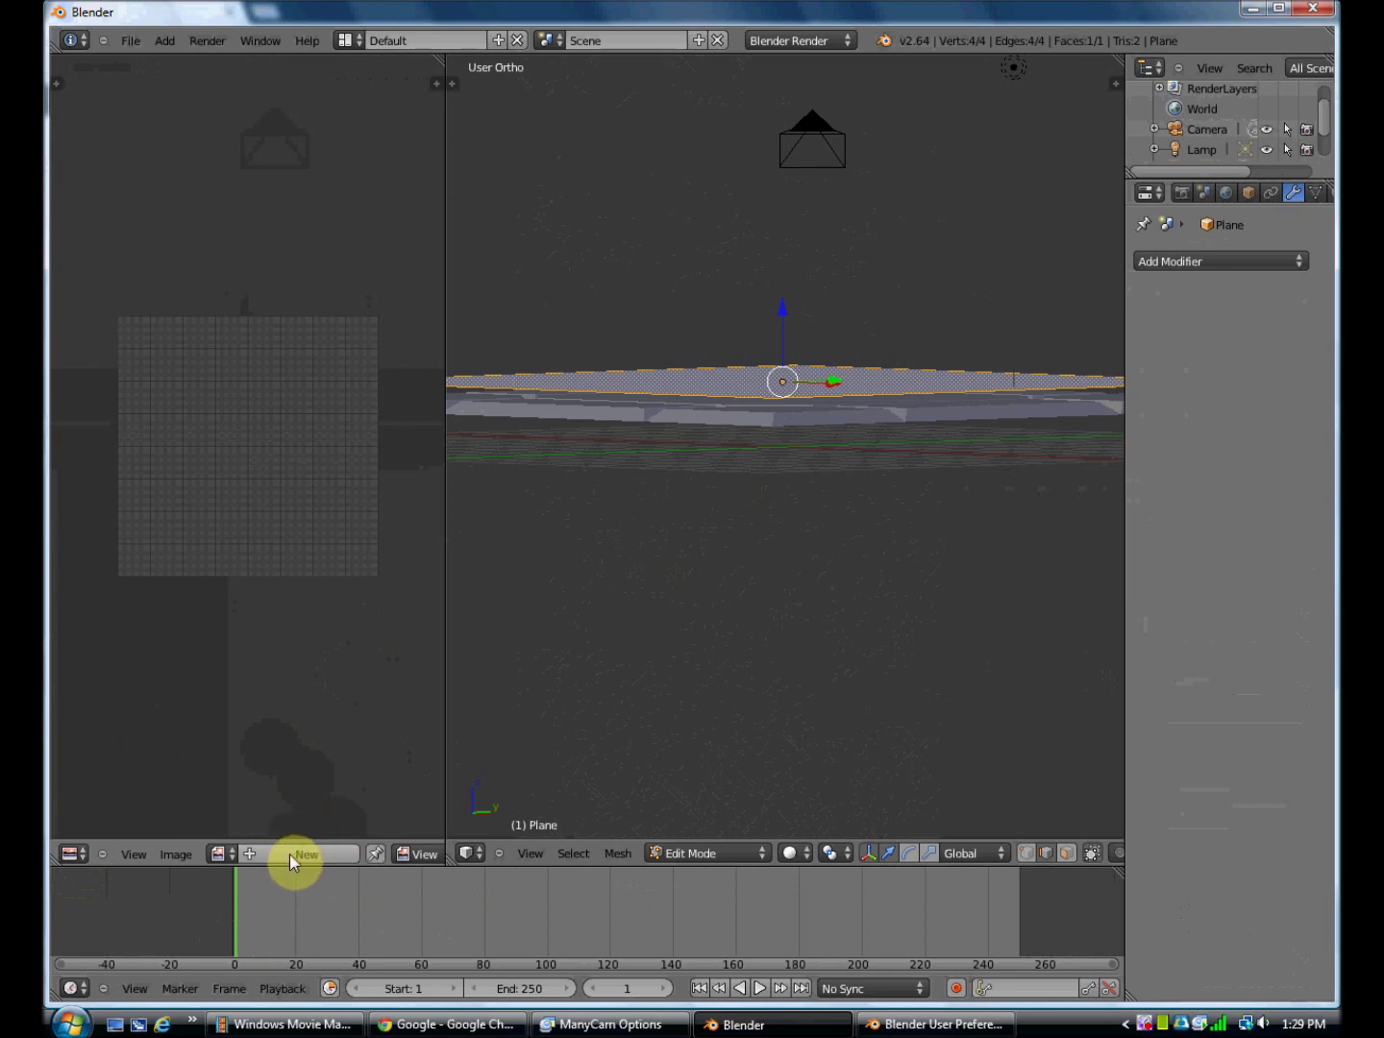
{"action": "left_click", "coordinate": [723, 300]}
{"action": "key", "text": "KP_7"}
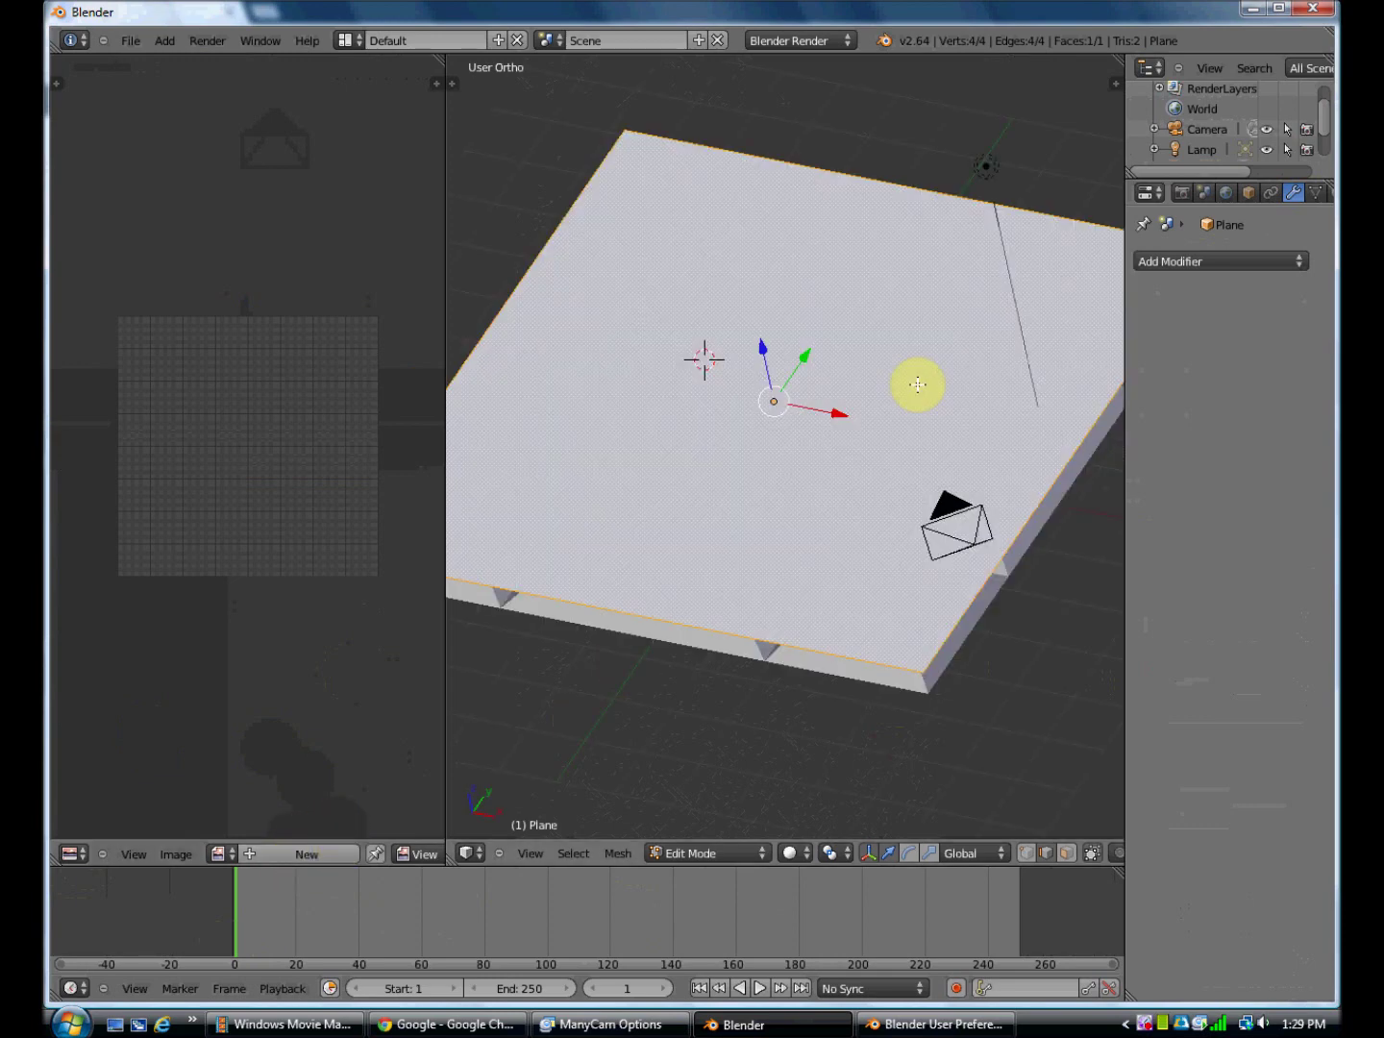
Unwrap the raised plane's mesh with the standard Unwrap UV mapping
{"action": "scroll", "coordinate": [966, 462], "scroll_direction": "down", "scroll_amount": 3}
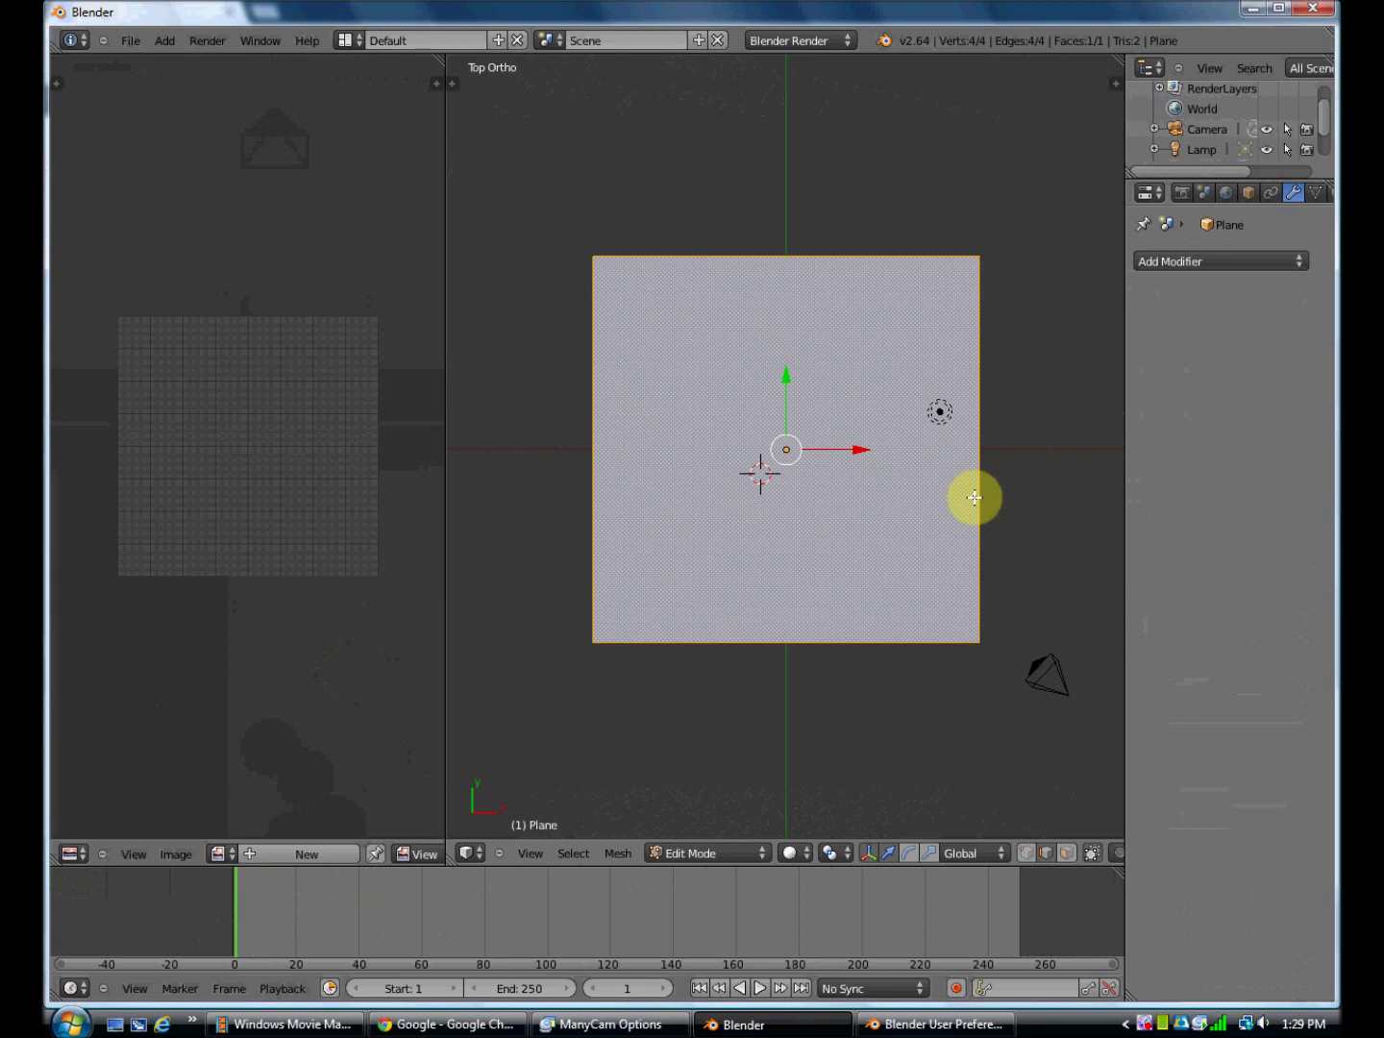
{"action": "middle_click_drag", "start_coordinate": [976, 624], "coordinate": [925, 475]}
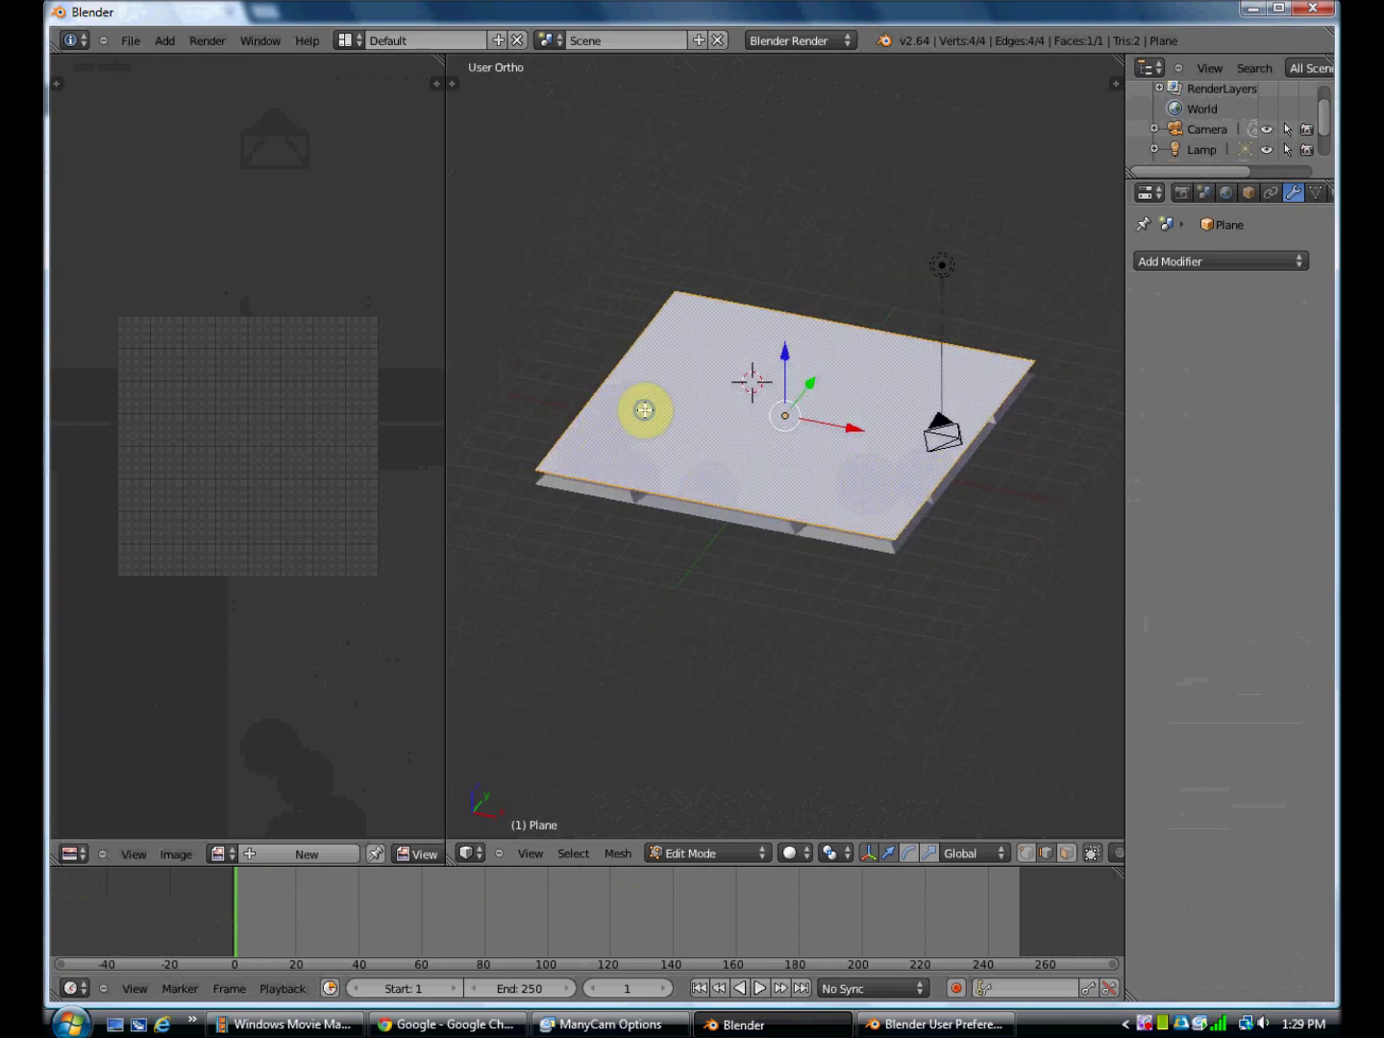
{"action": "left_click", "coordinate": [164, 40]}
{"action": "left_click", "coordinate": [634, 202]}
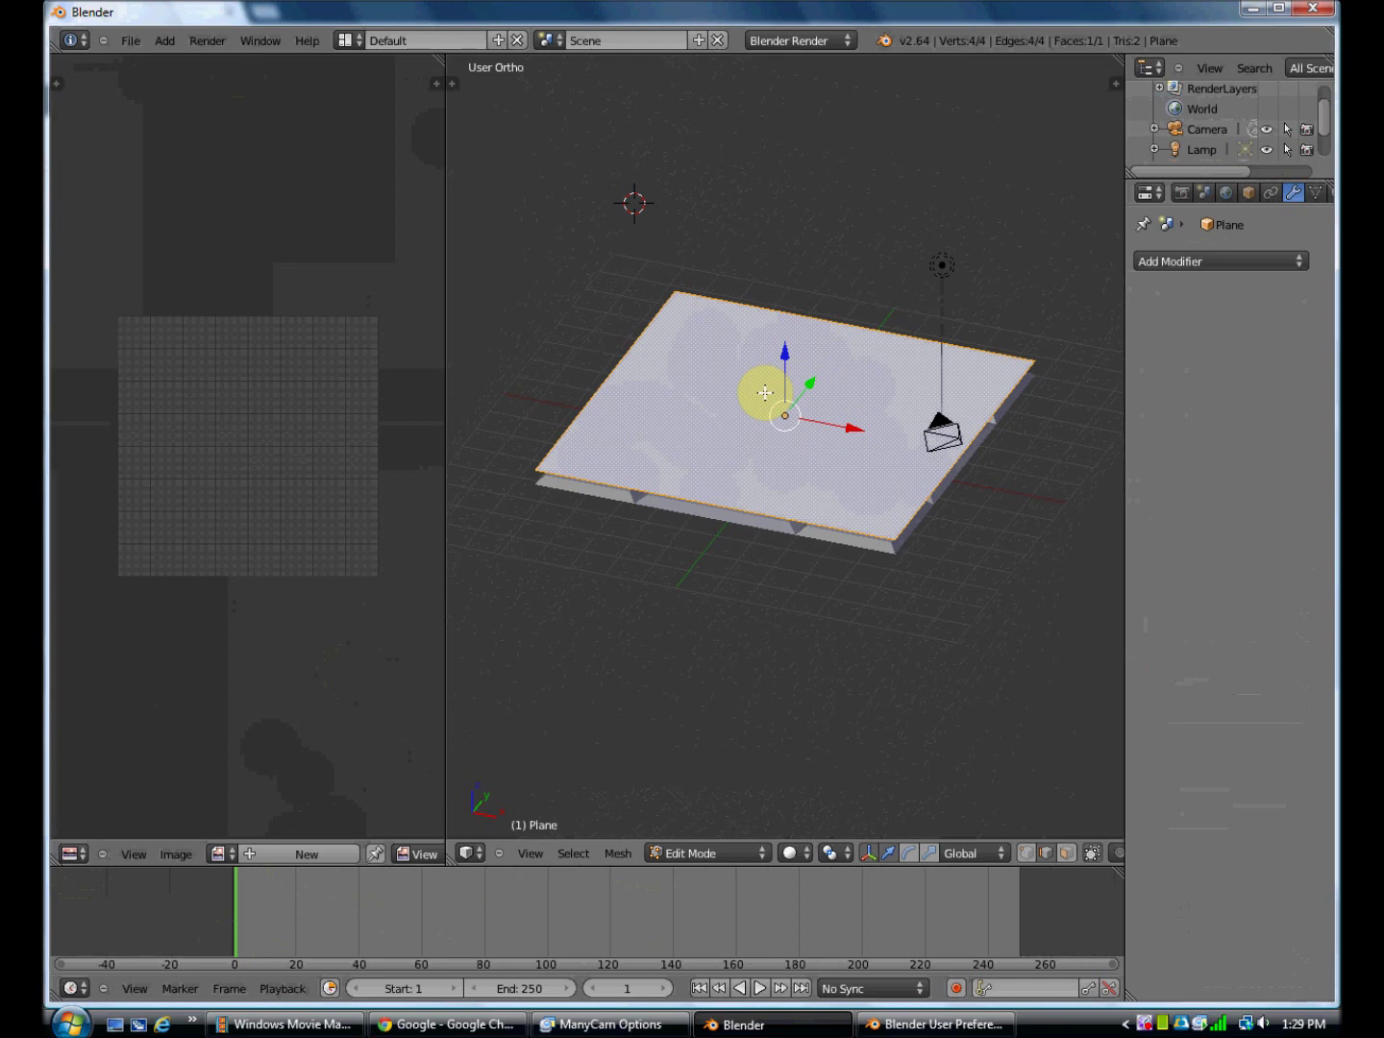
{"action": "key", "text": "u"}
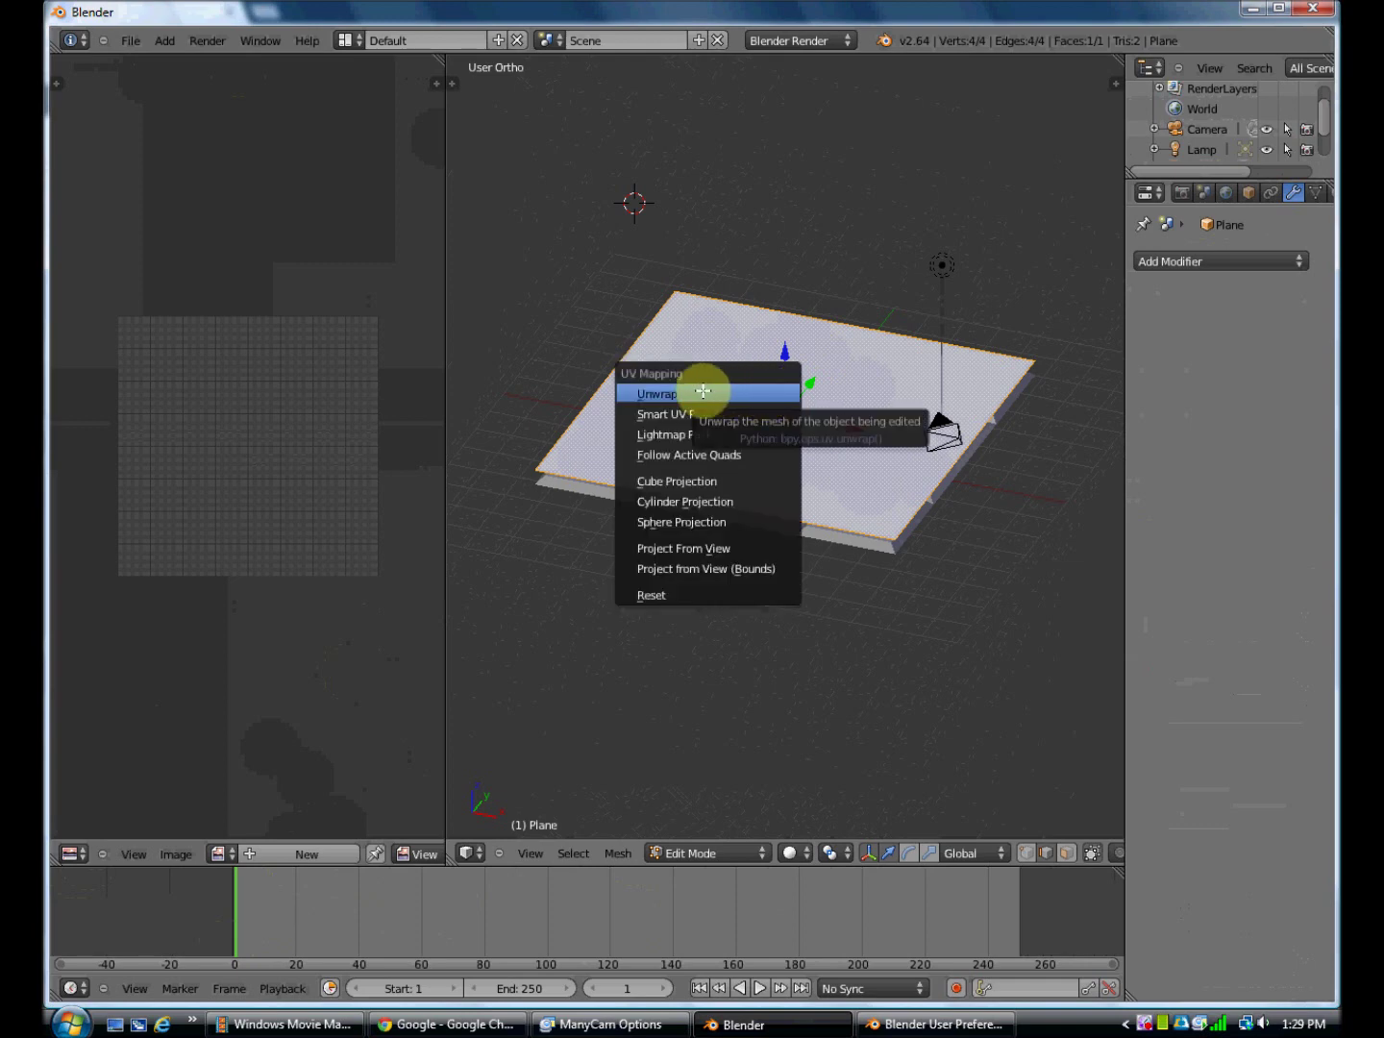
{"action": "left_click", "coordinate": [692, 393]}
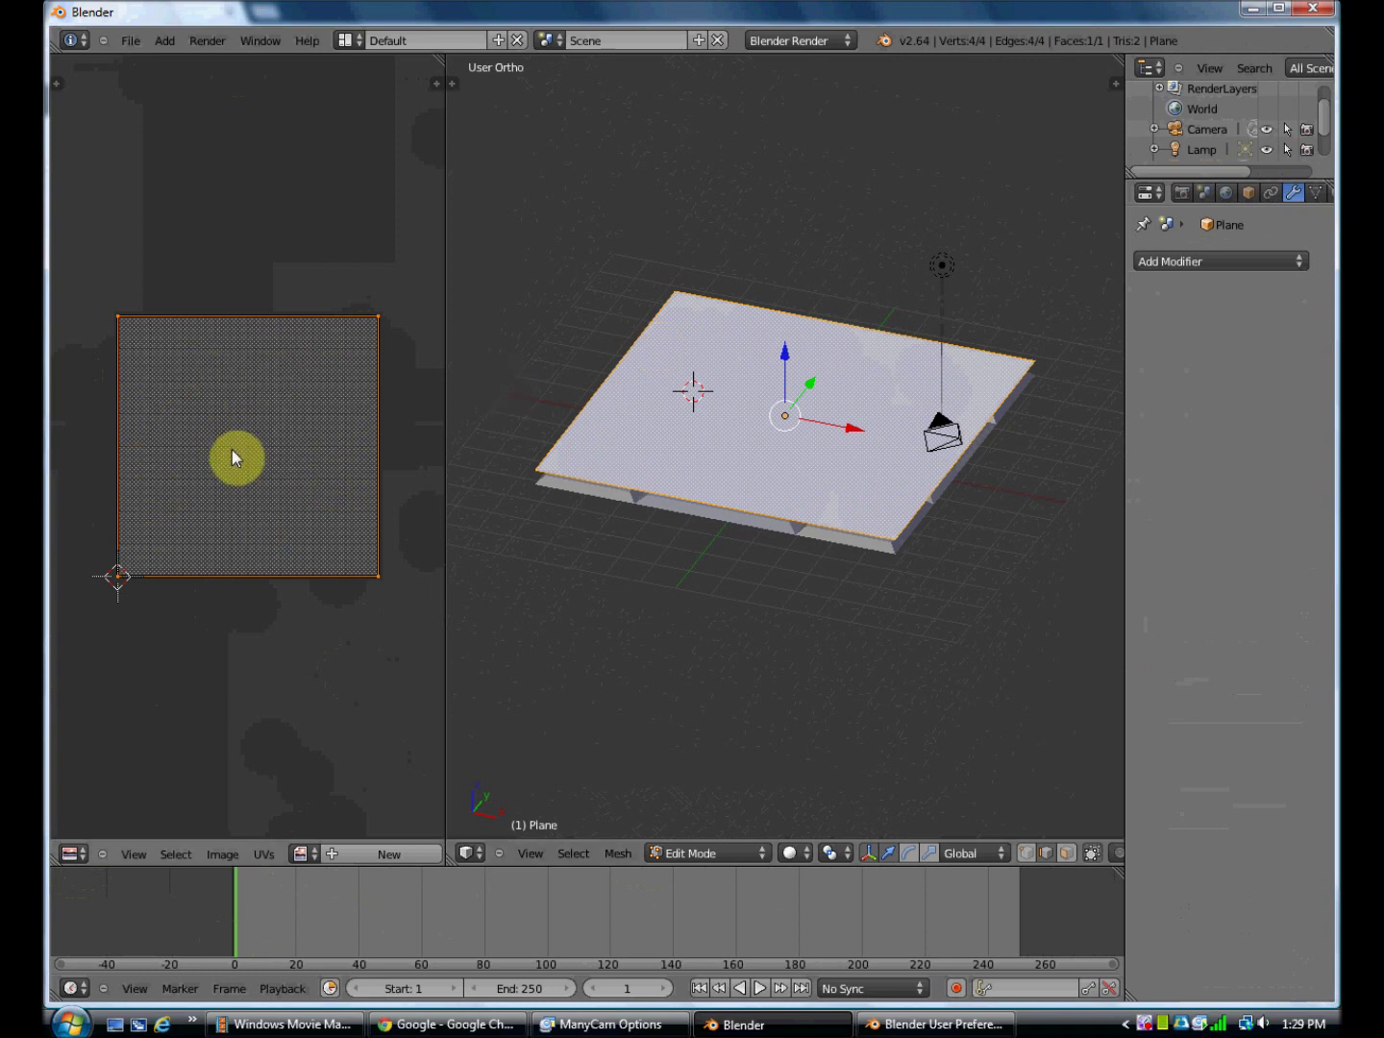
Create a new blank black image 512 by 512 pixels for the plane's UV layout
{"action": "left_click", "coordinate": [277, 636]}
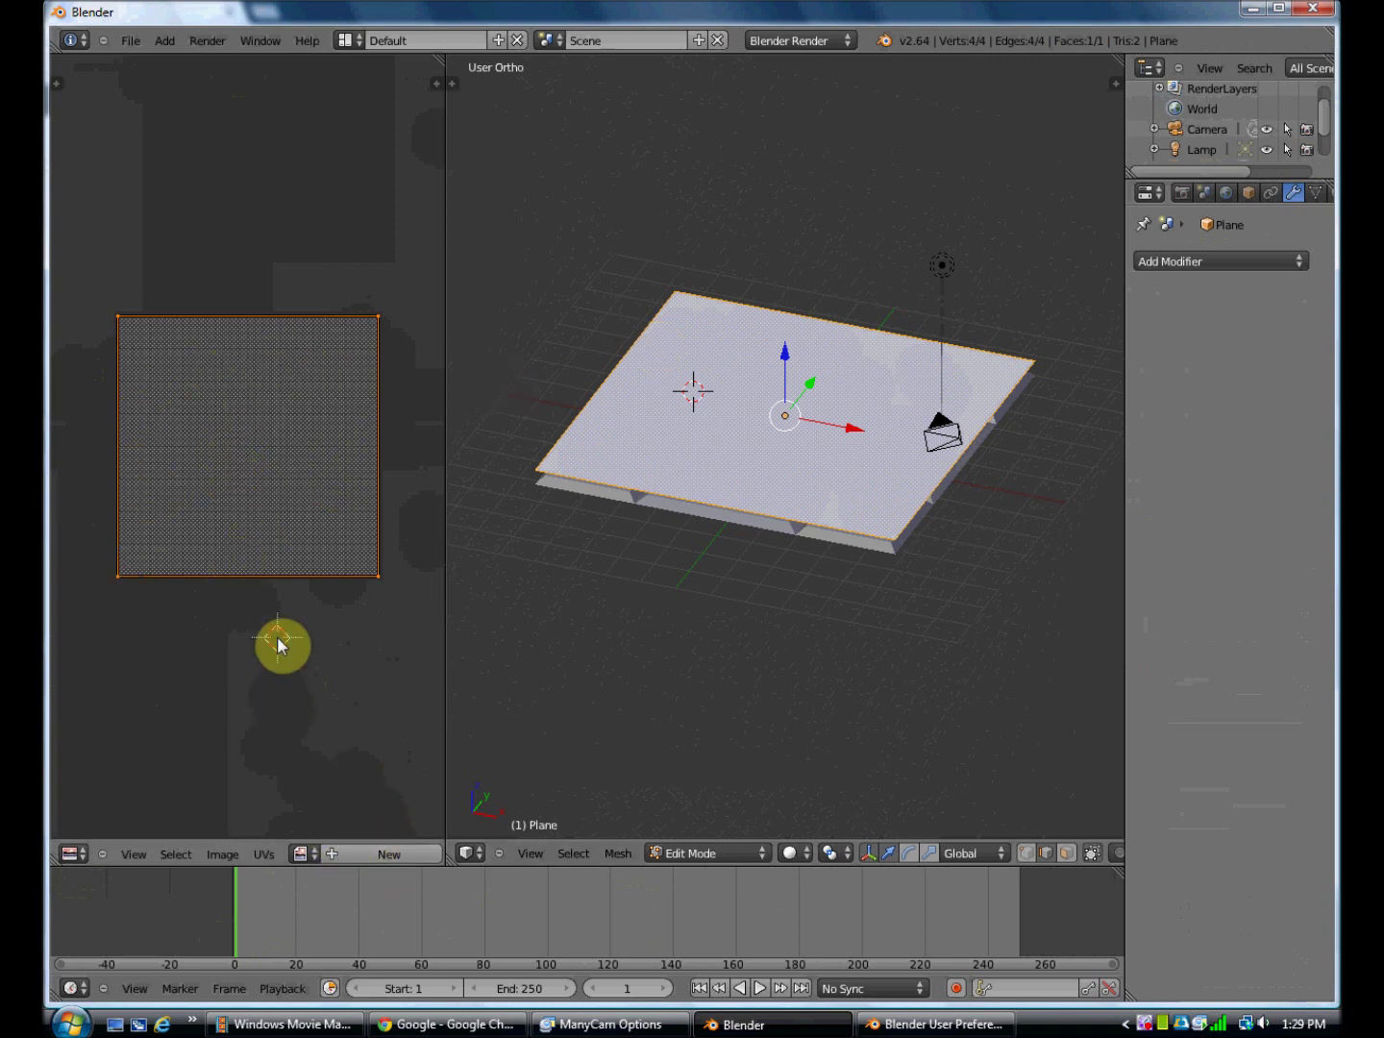
{"action": "left_click", "coordinate": [357, 857]}
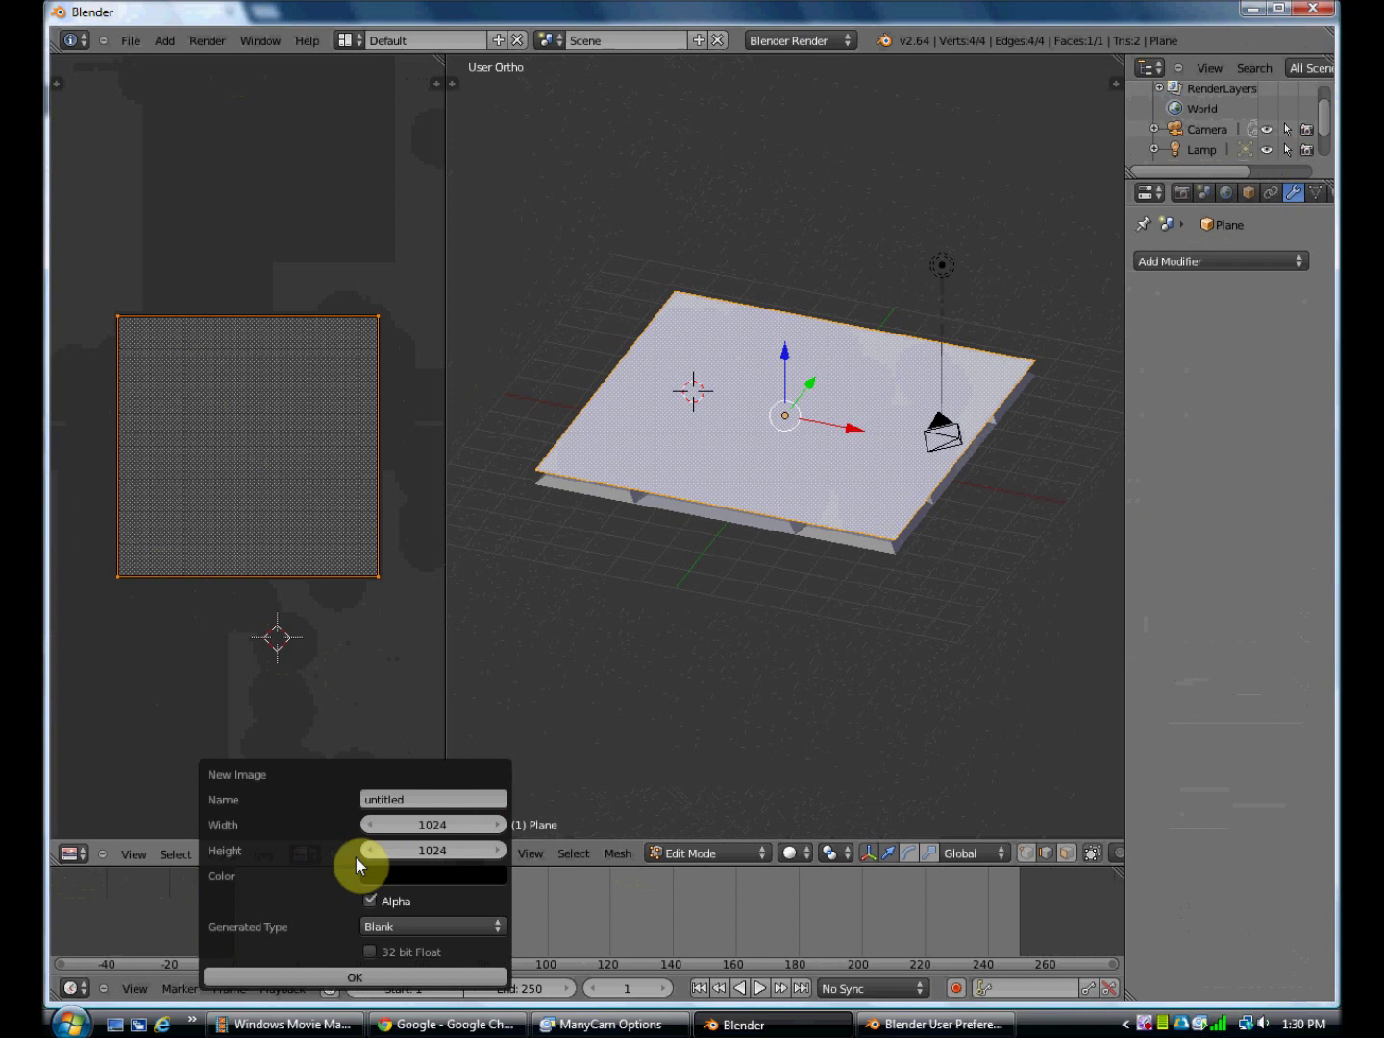
{"action": "left_click", "coordinate": [426, 827]}
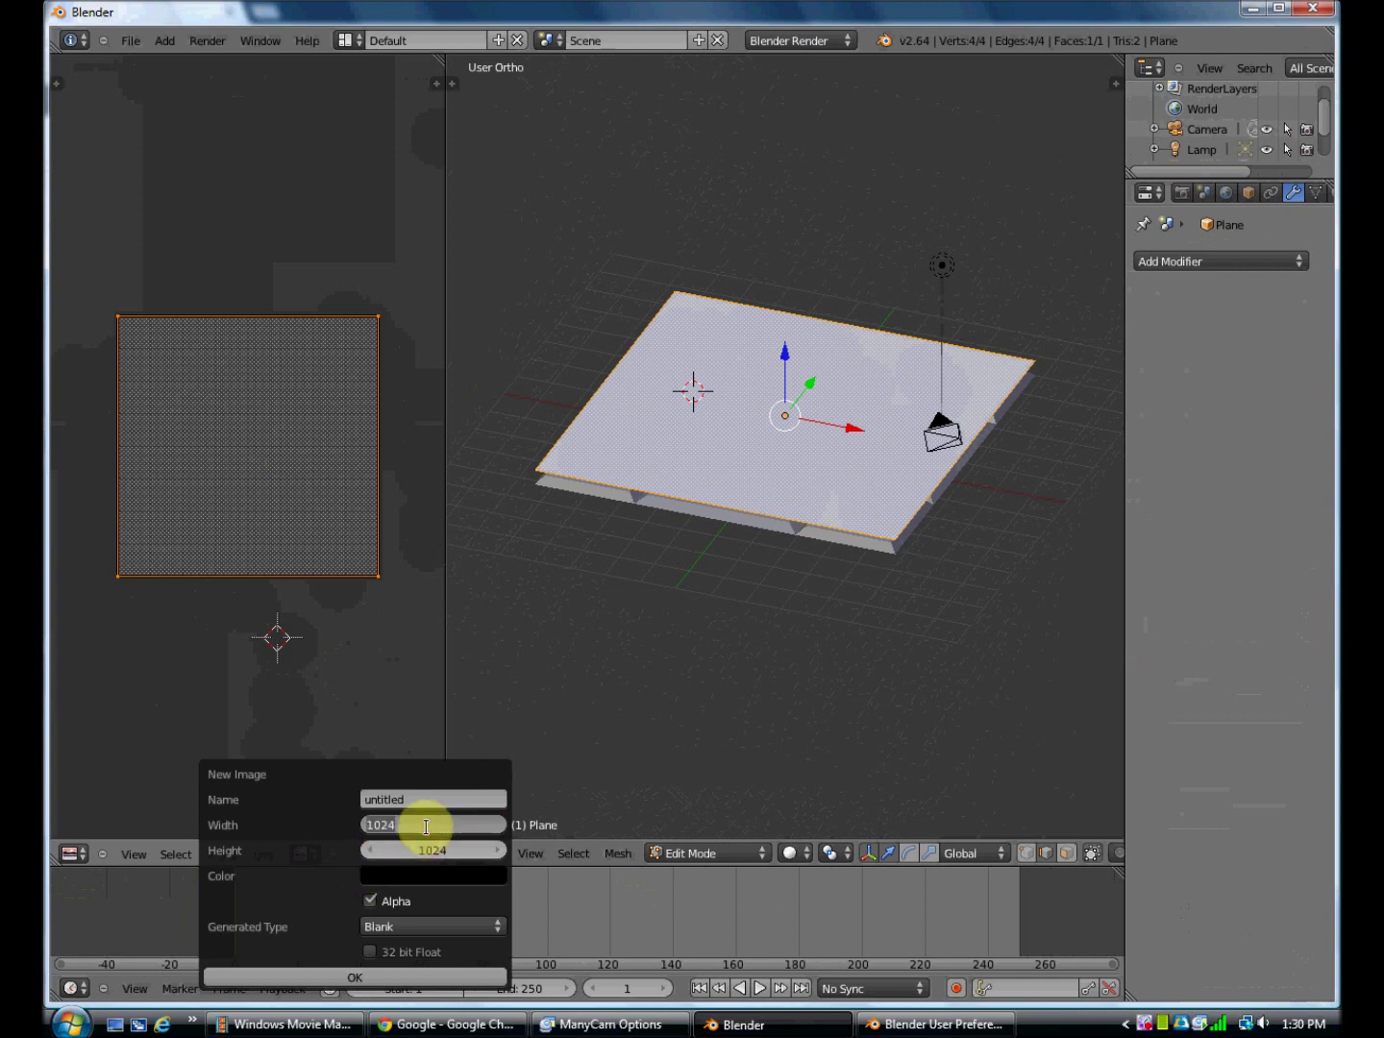
{"action": "type", "text": "512"}
{"action": "key", "text": "Return"}
{"action": "left_click", "coordinate": [429, 849]}
{"action": "type", "text": "51"}
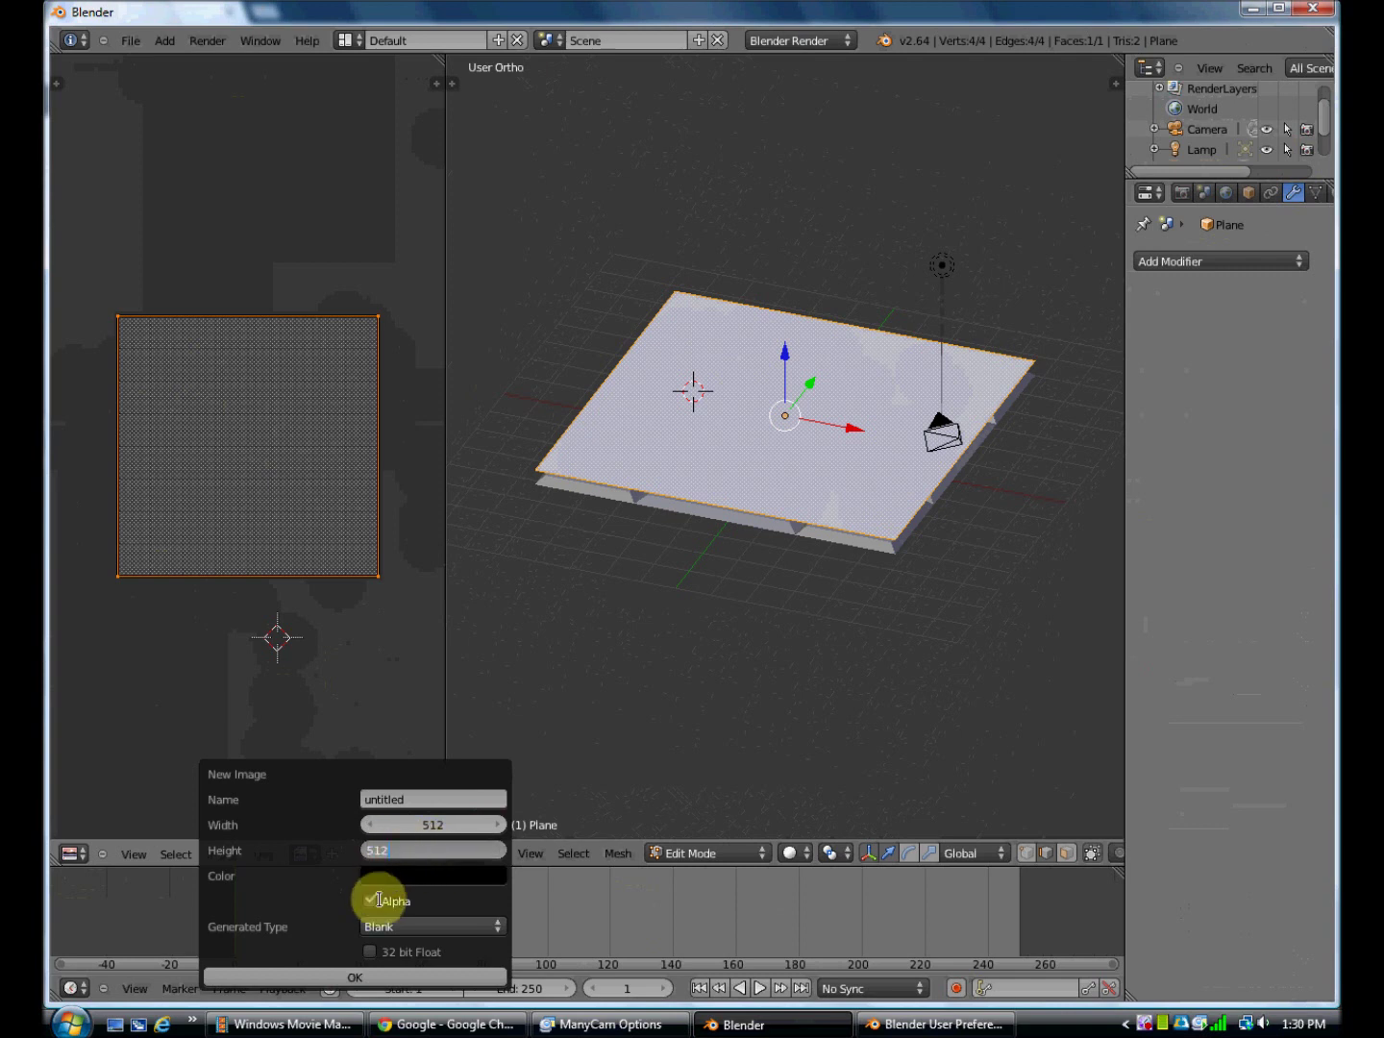
{"action": "left_click", "coordinate": [355, 977]}
{"action": "scroll", "coordinate": [282, 695], "scroll_direction": "down", "scroll_amount": 3}
{"action": "mouse_move", "coordinate": [305, 687]}
{"action": "middle_mouse_down"}
{"action": "mouse_move", "coordinate": [270, 592]}
{"action": "mouse_move", "coordinate": [305, 675]}
{"action": "middle_mouse_up"}
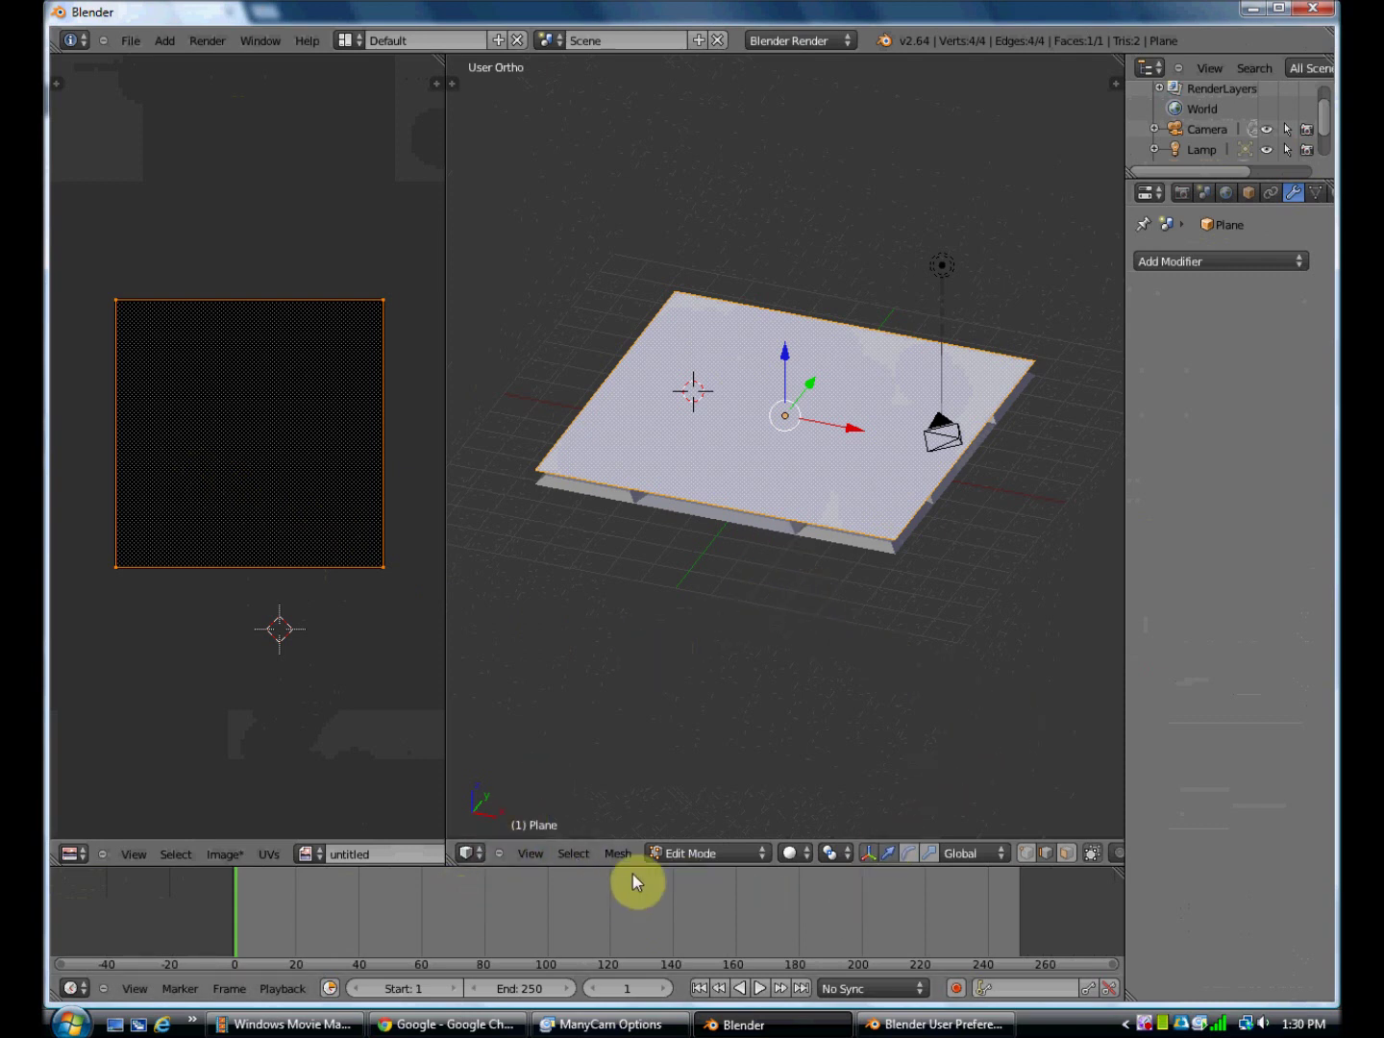
Return to Object Mode and select the bevelled tile, adding the raised plane to the selection as the active object
{"action": "left_click", "coordinate": [816, 658]}
{"action": "left_click", "coordinate": [702, 852]}
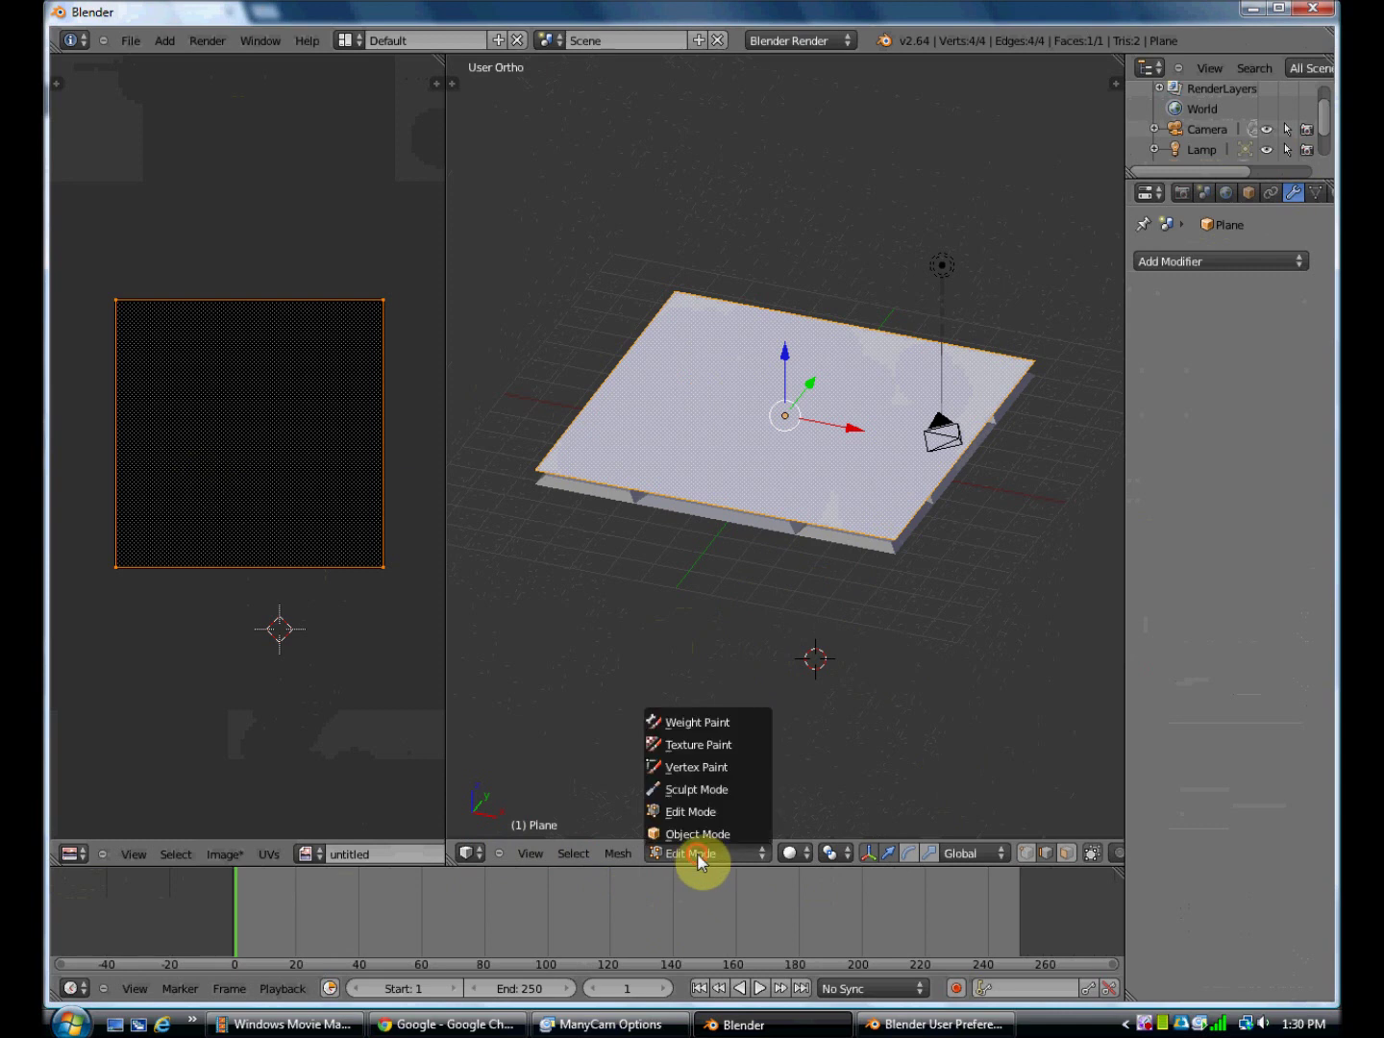
{"action": "left_click", "coordinate": [697, 835]}
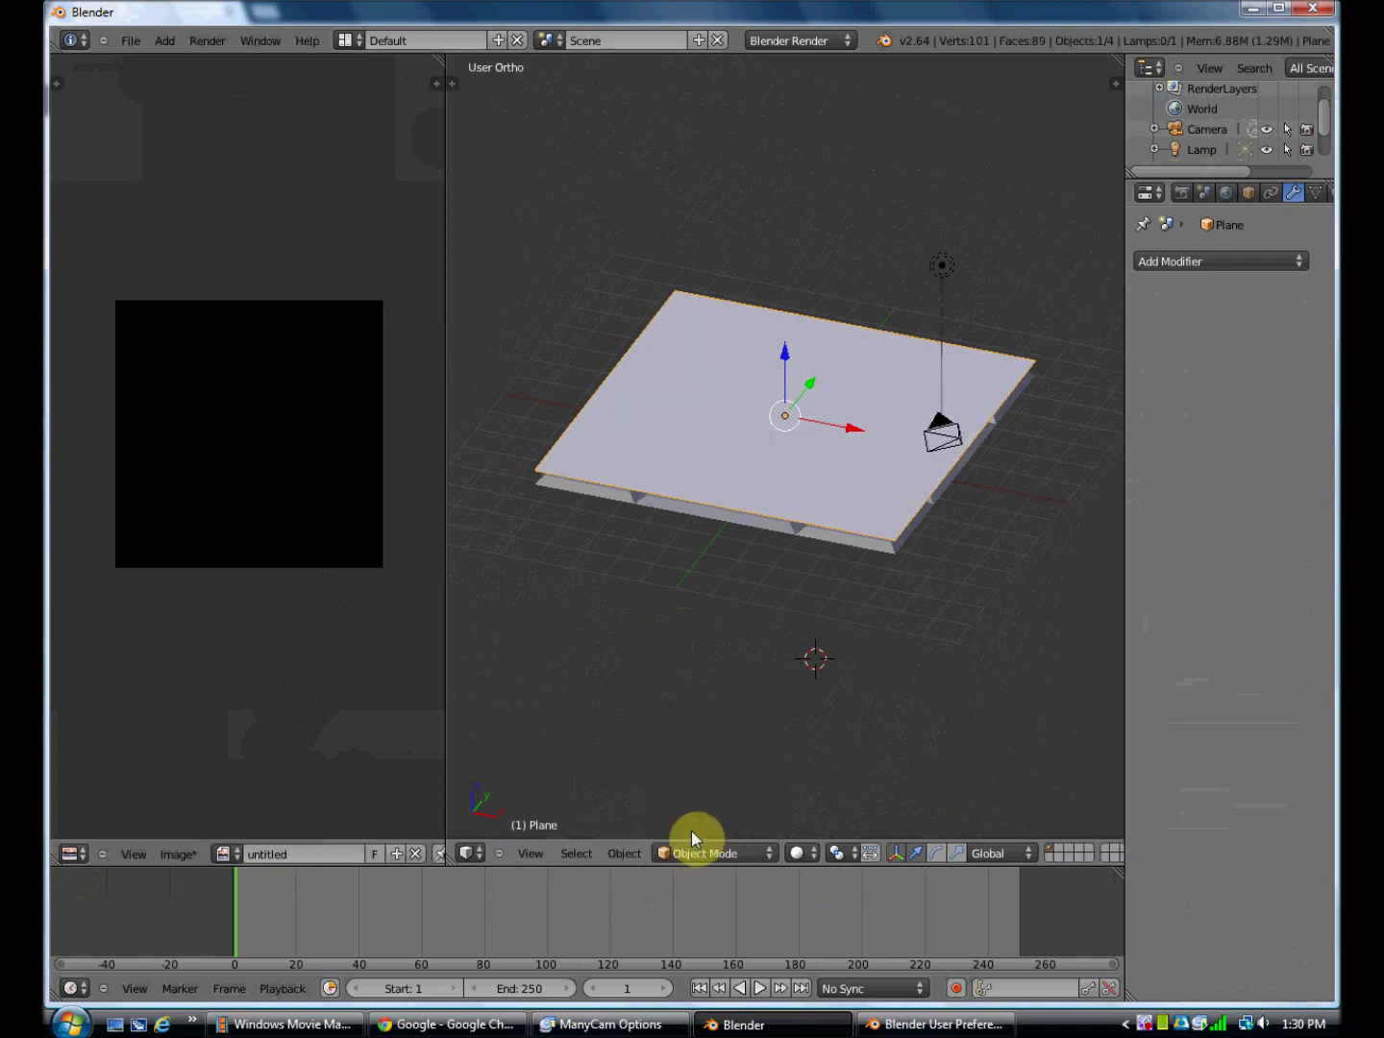
{"action": "right_click", "coordinate": [748, 519]}
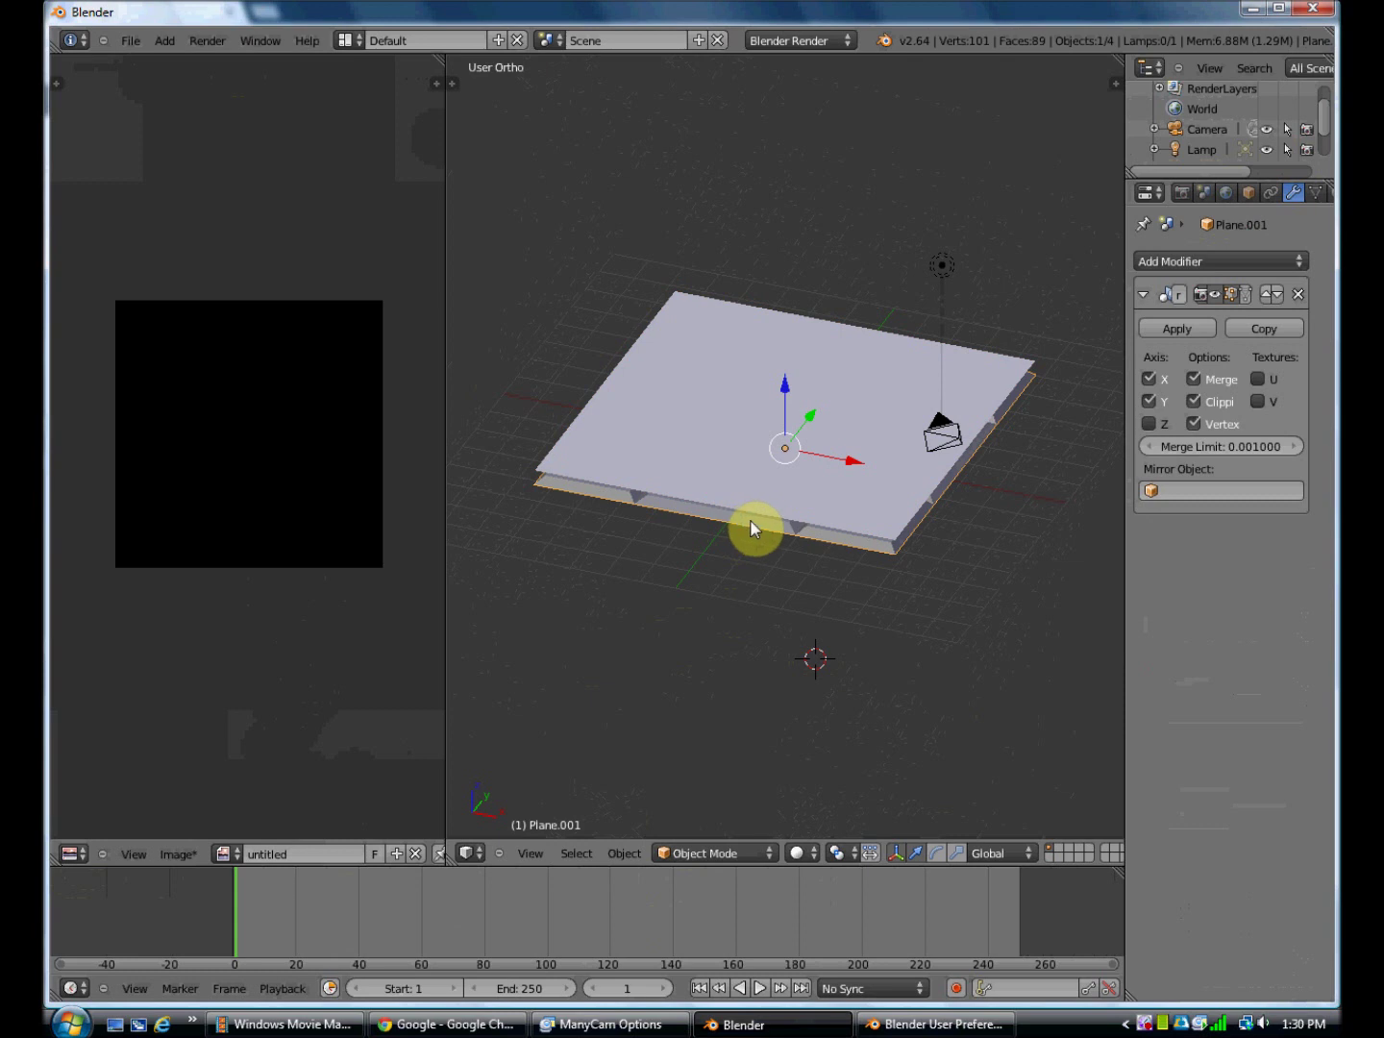
{"action": "right_click", "coordinate": [687, 448], "text": "shift"}
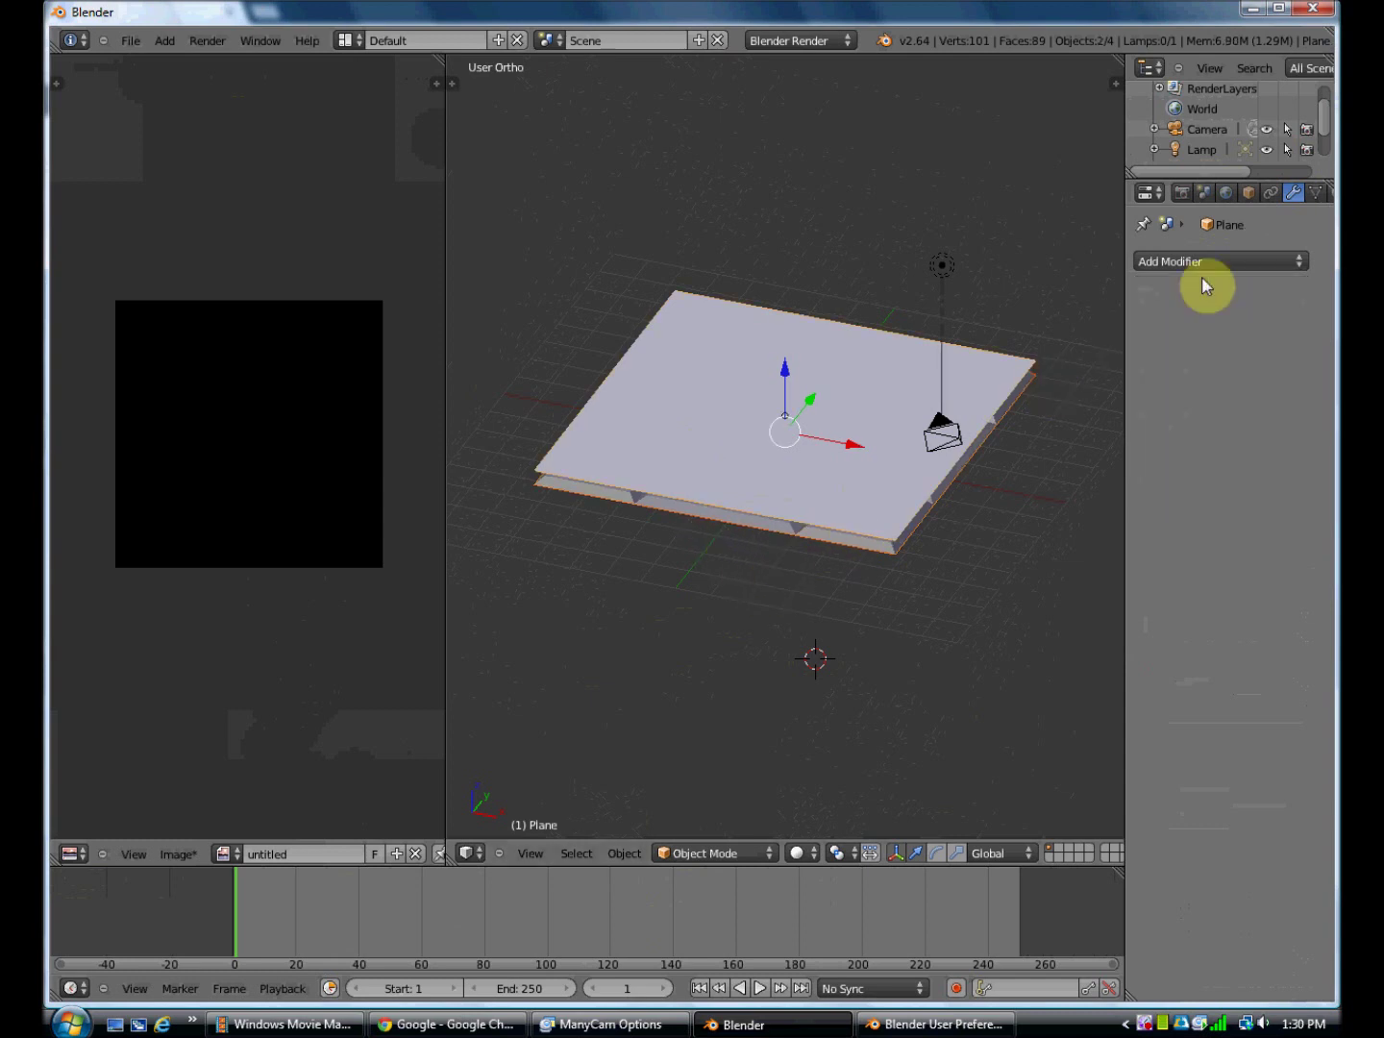
{"action": "middle_click_drag", "start_coordinate": [881, 569], "coordinate": [845, 509]}
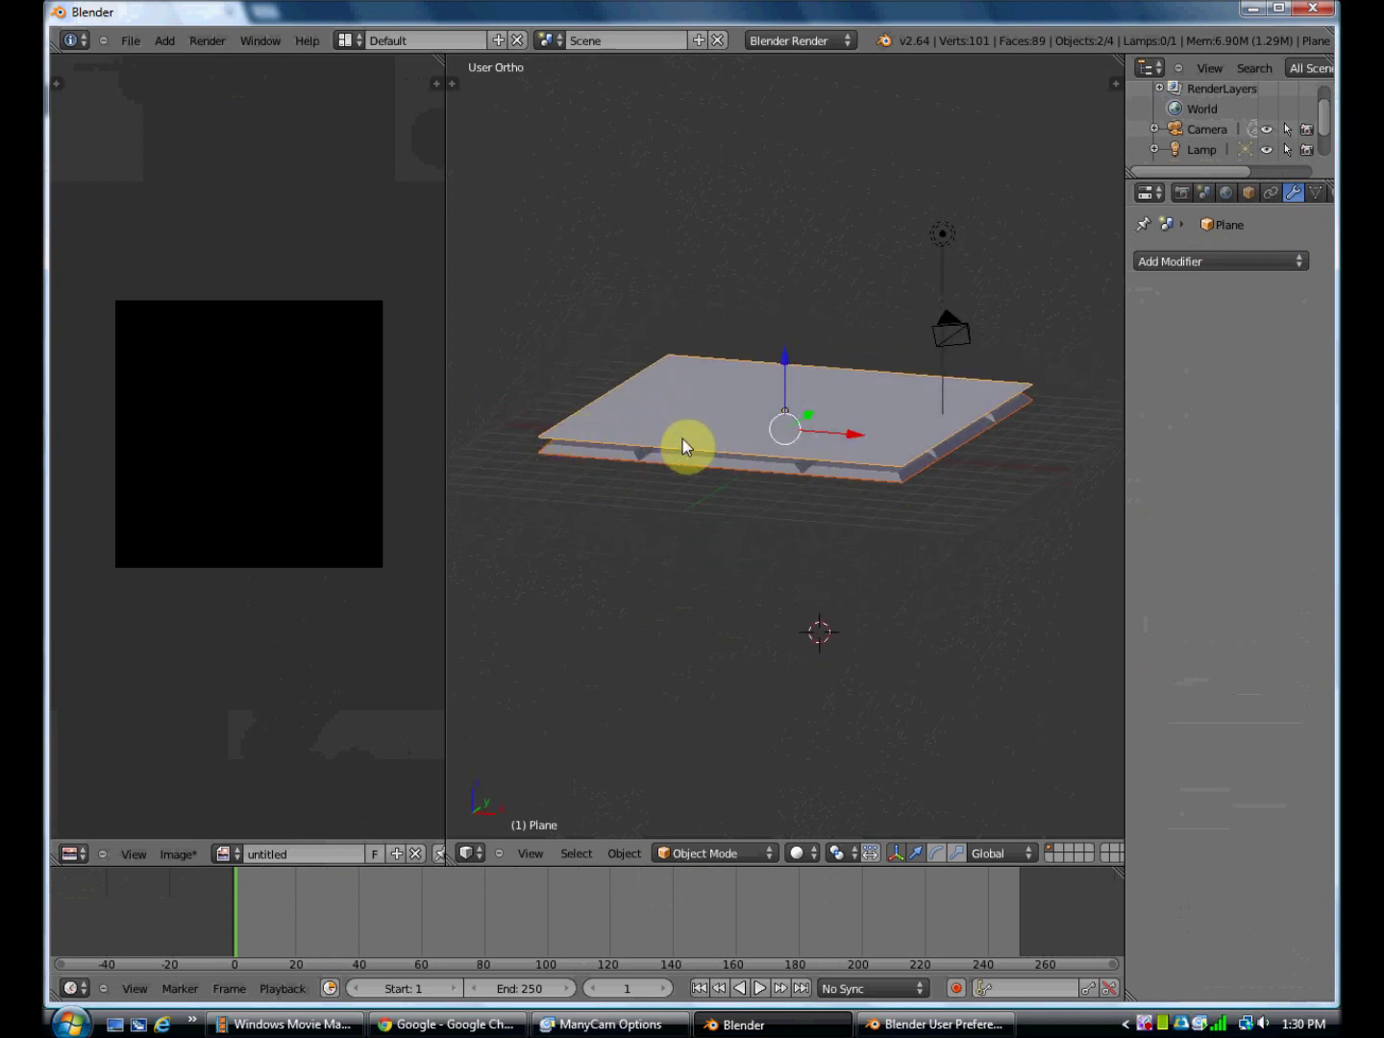
In the render settings, widen the properties area and set the bake mode to Normals with Tangent normal space
{"action": "left_click", "coordinate": [1186, 192]}
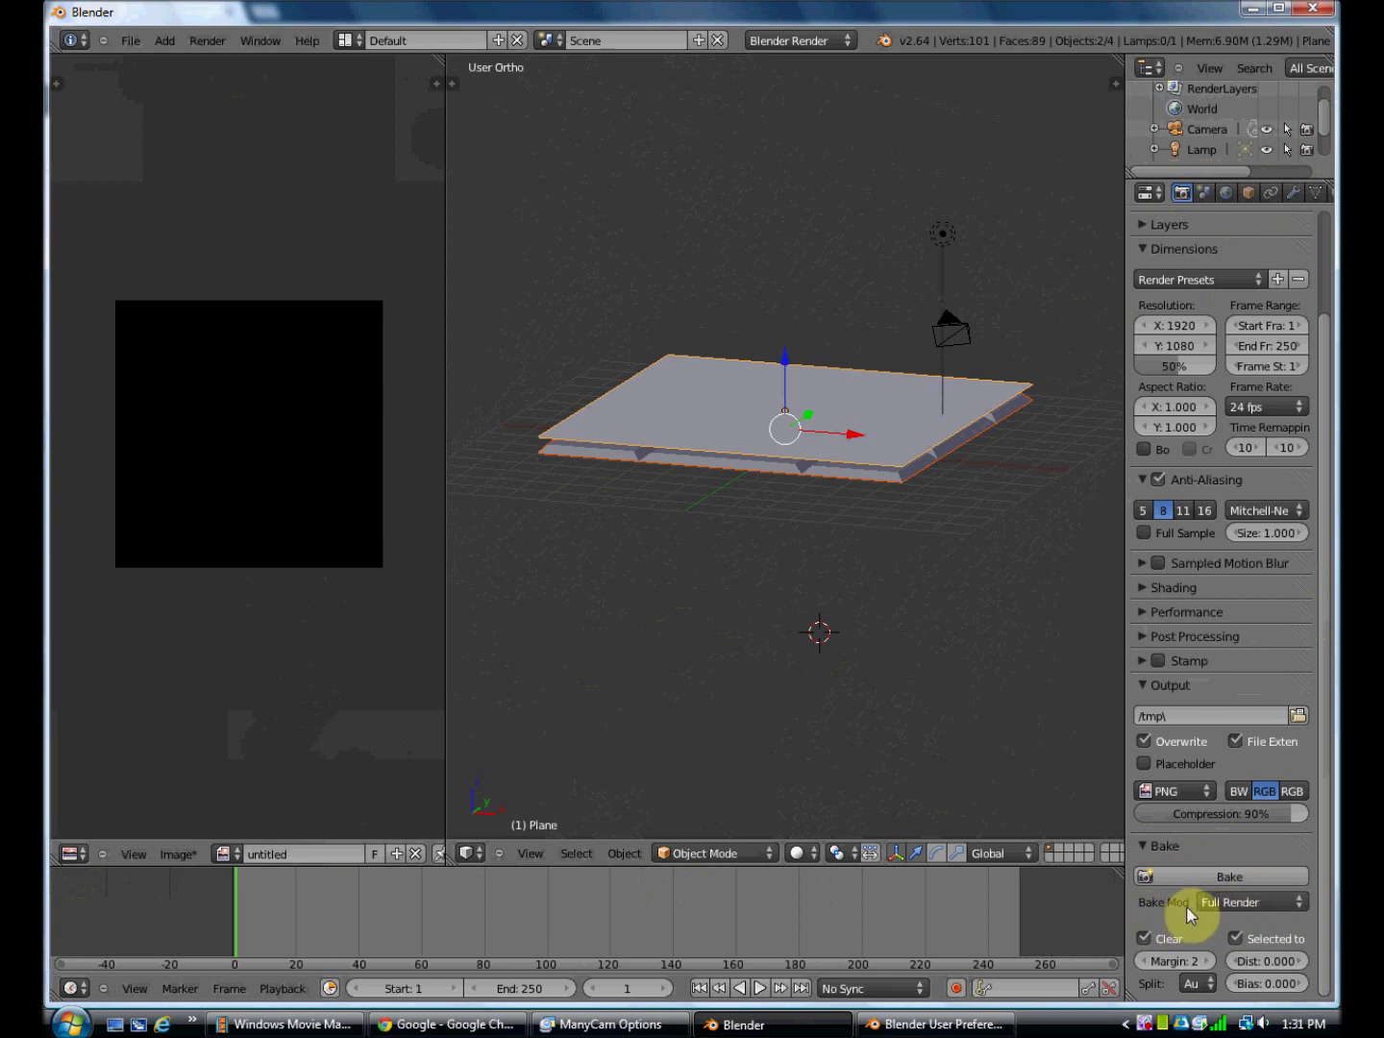
{"action": "left_click_drag", "start_coordinate": [1127, 908], "coordinate": [1093, 913]}
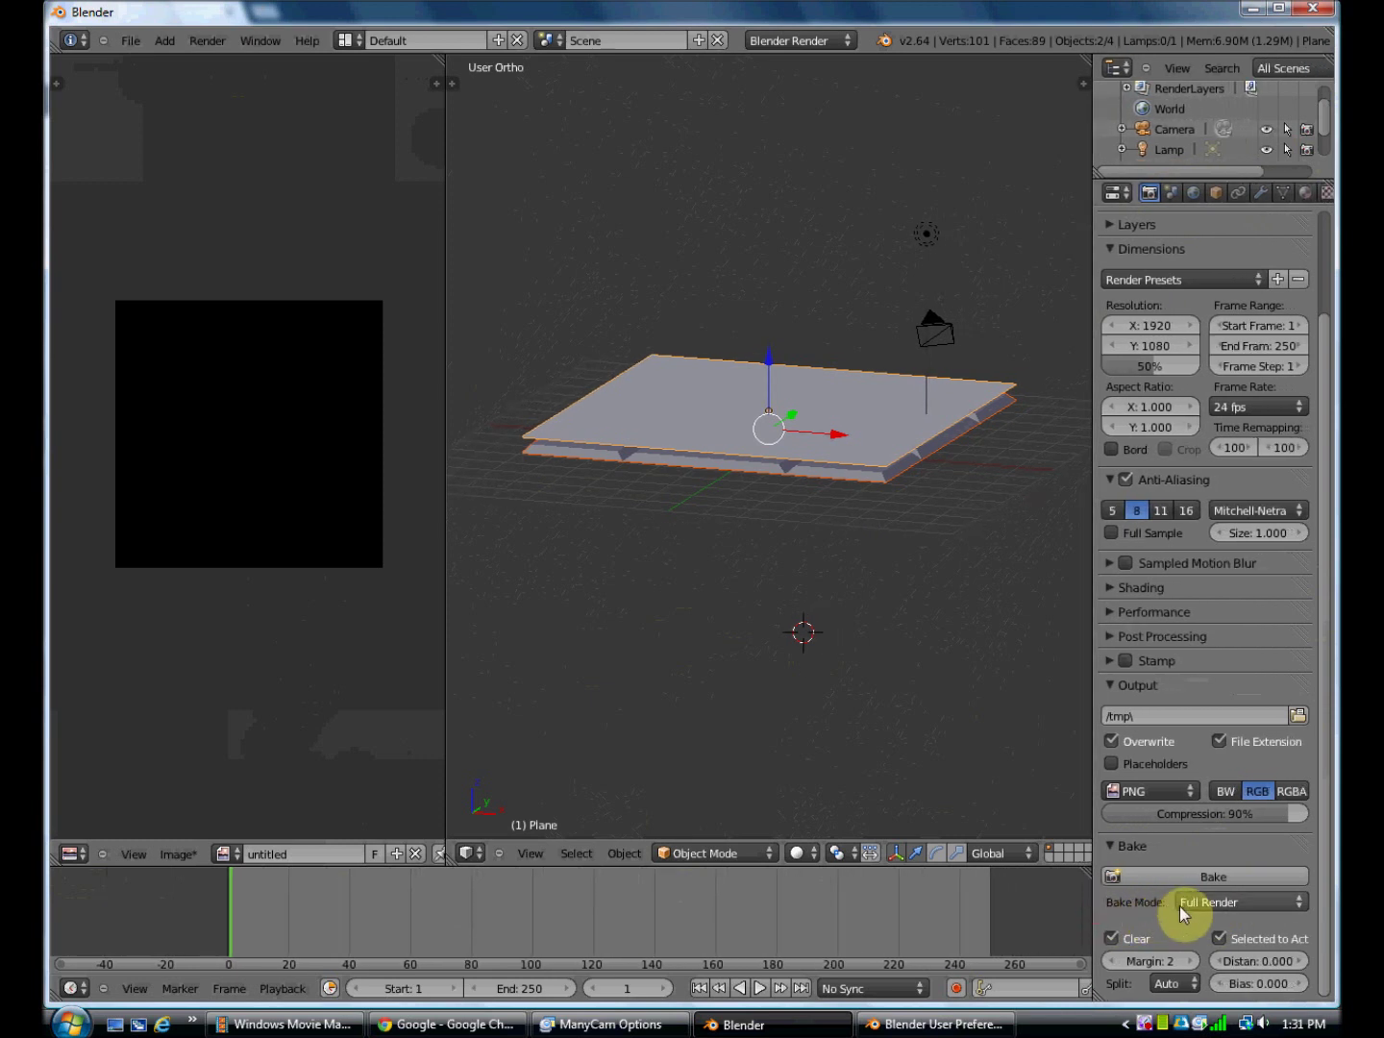
{"action": "left_click", "coordinate": [1230, 903]}
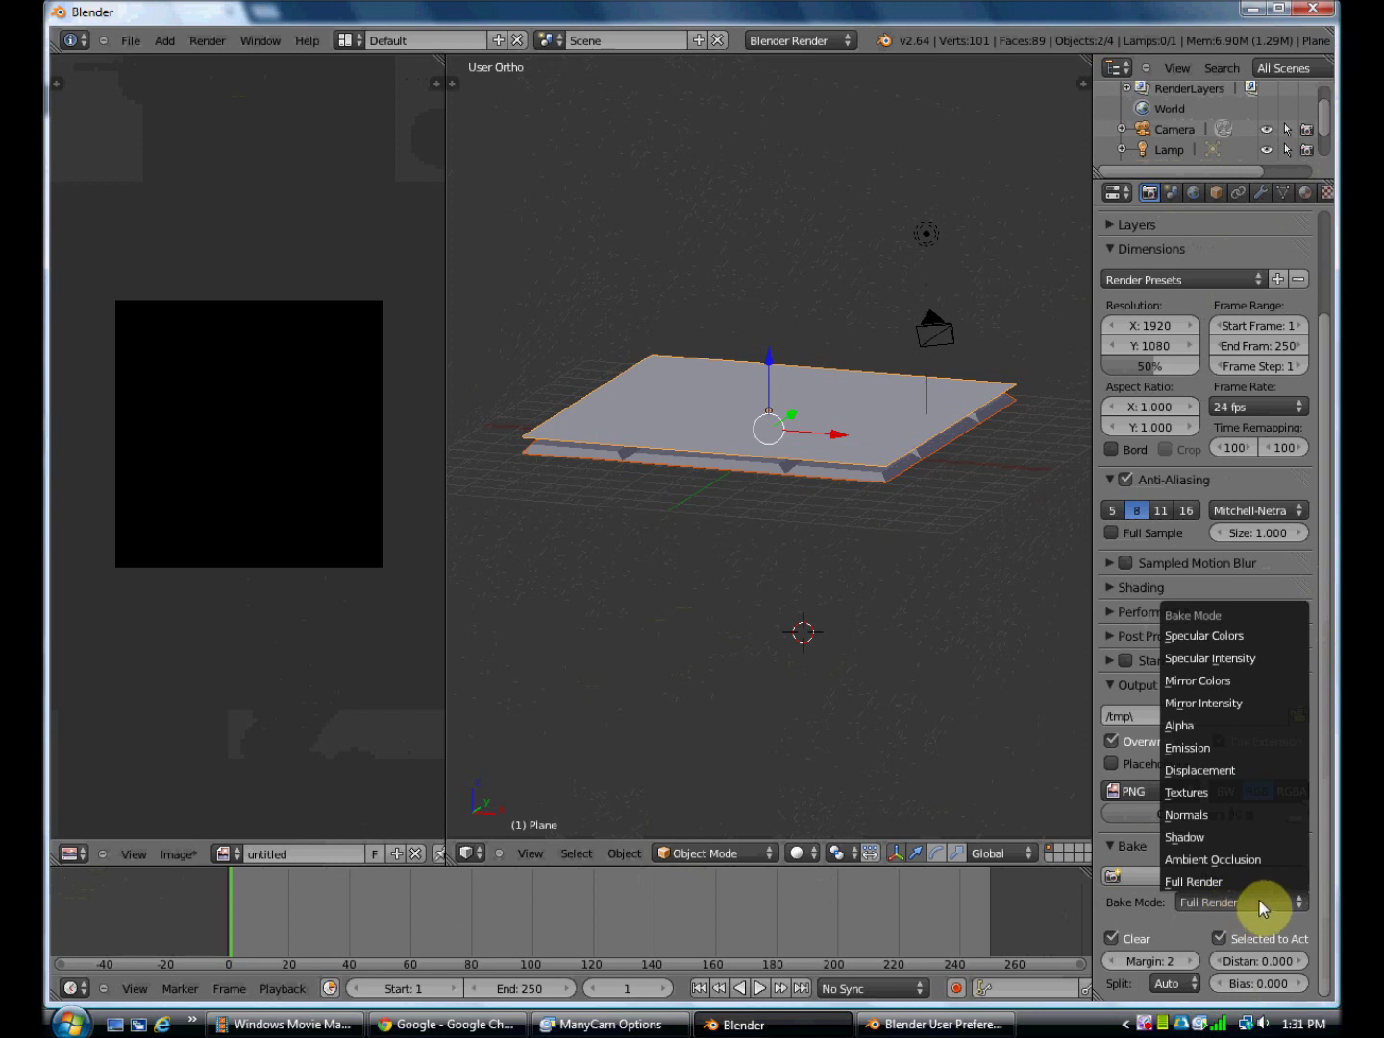
{"action": "left_click", "coordinate": [1227, 817]}
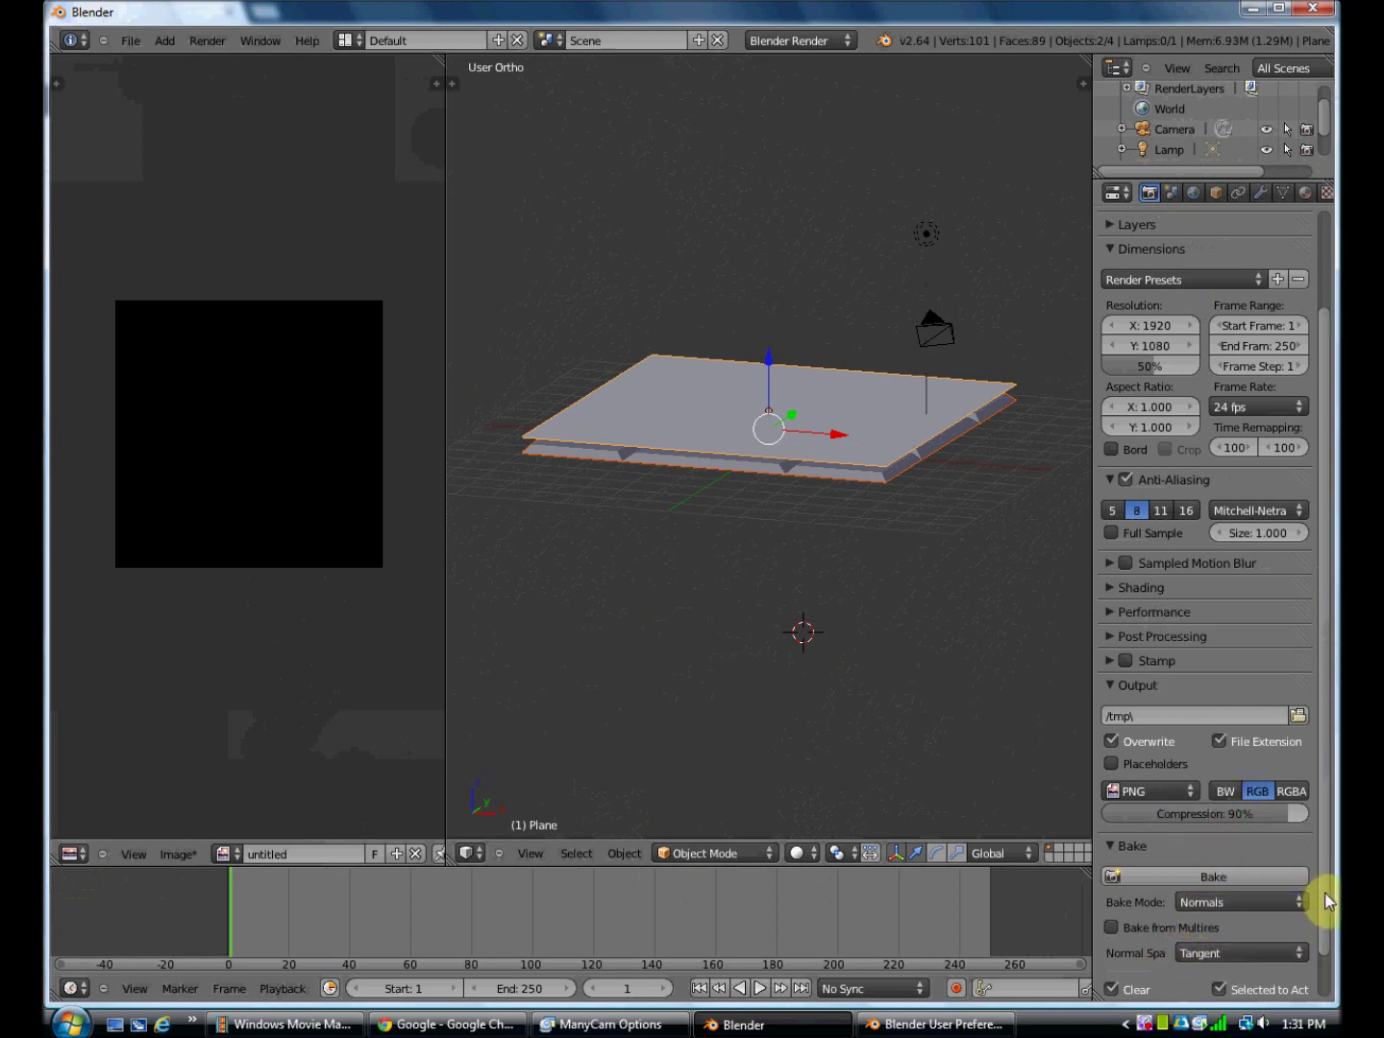
{"action": "scroll", "coordinate": [1328, 904], "scroll_direction": "down", "scroll_amount": 2}
{"action": "left_click_drag", "start_coordinate": [1092, 914], "coordinate": [1009, 924]}
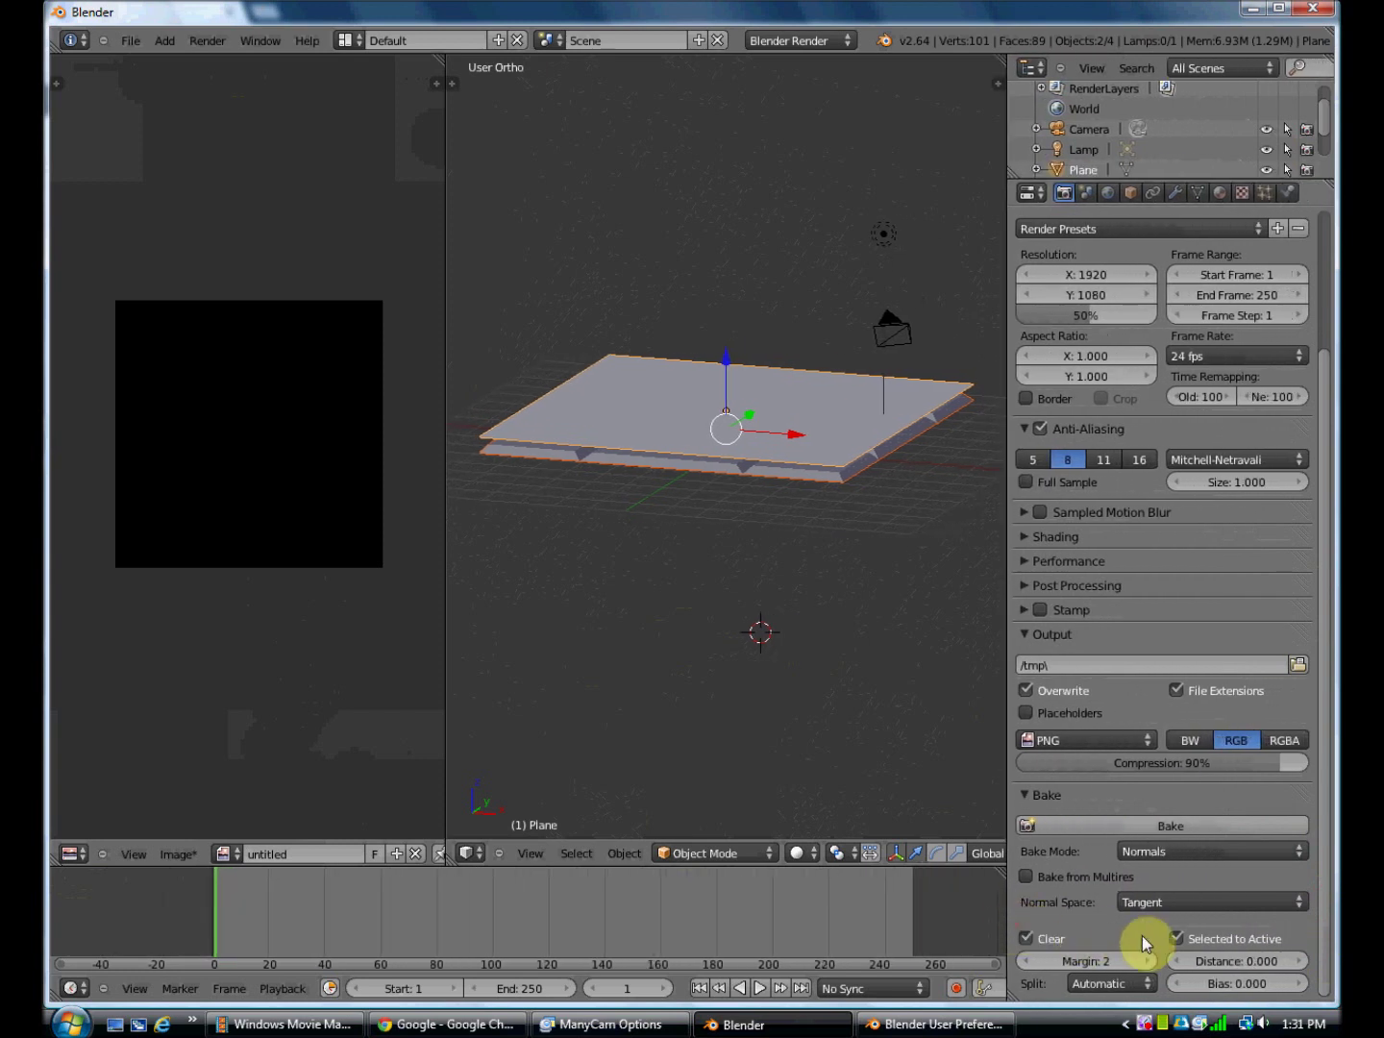
{"action": "left_click", "coordinate": [1182, 899]}
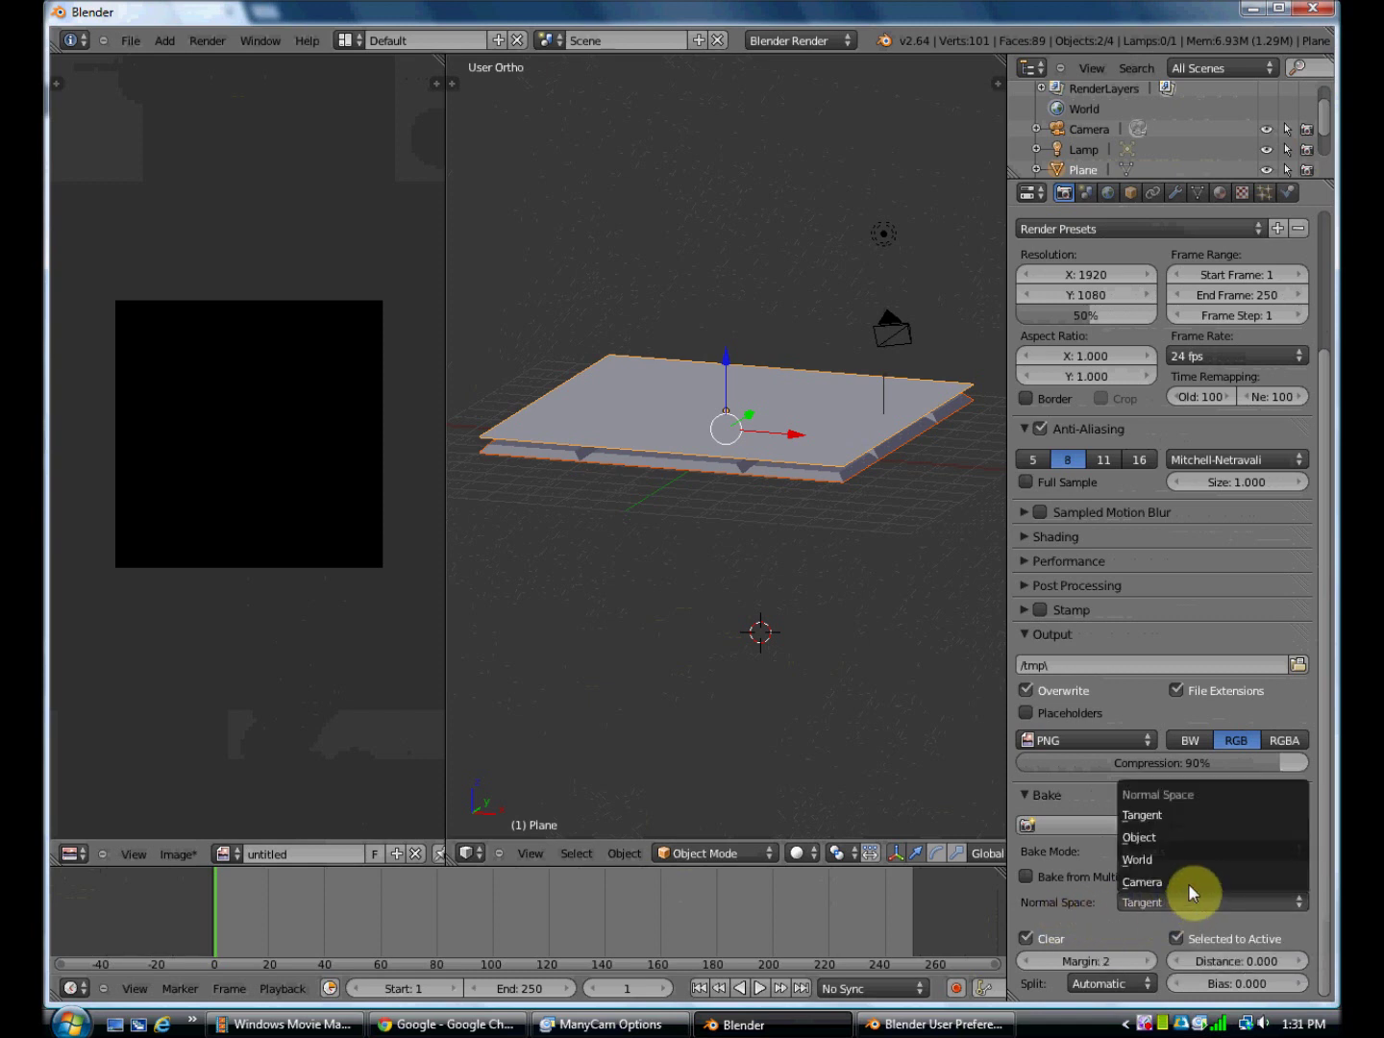
{"action": "left_click", "coordinate": [1193, 815]}
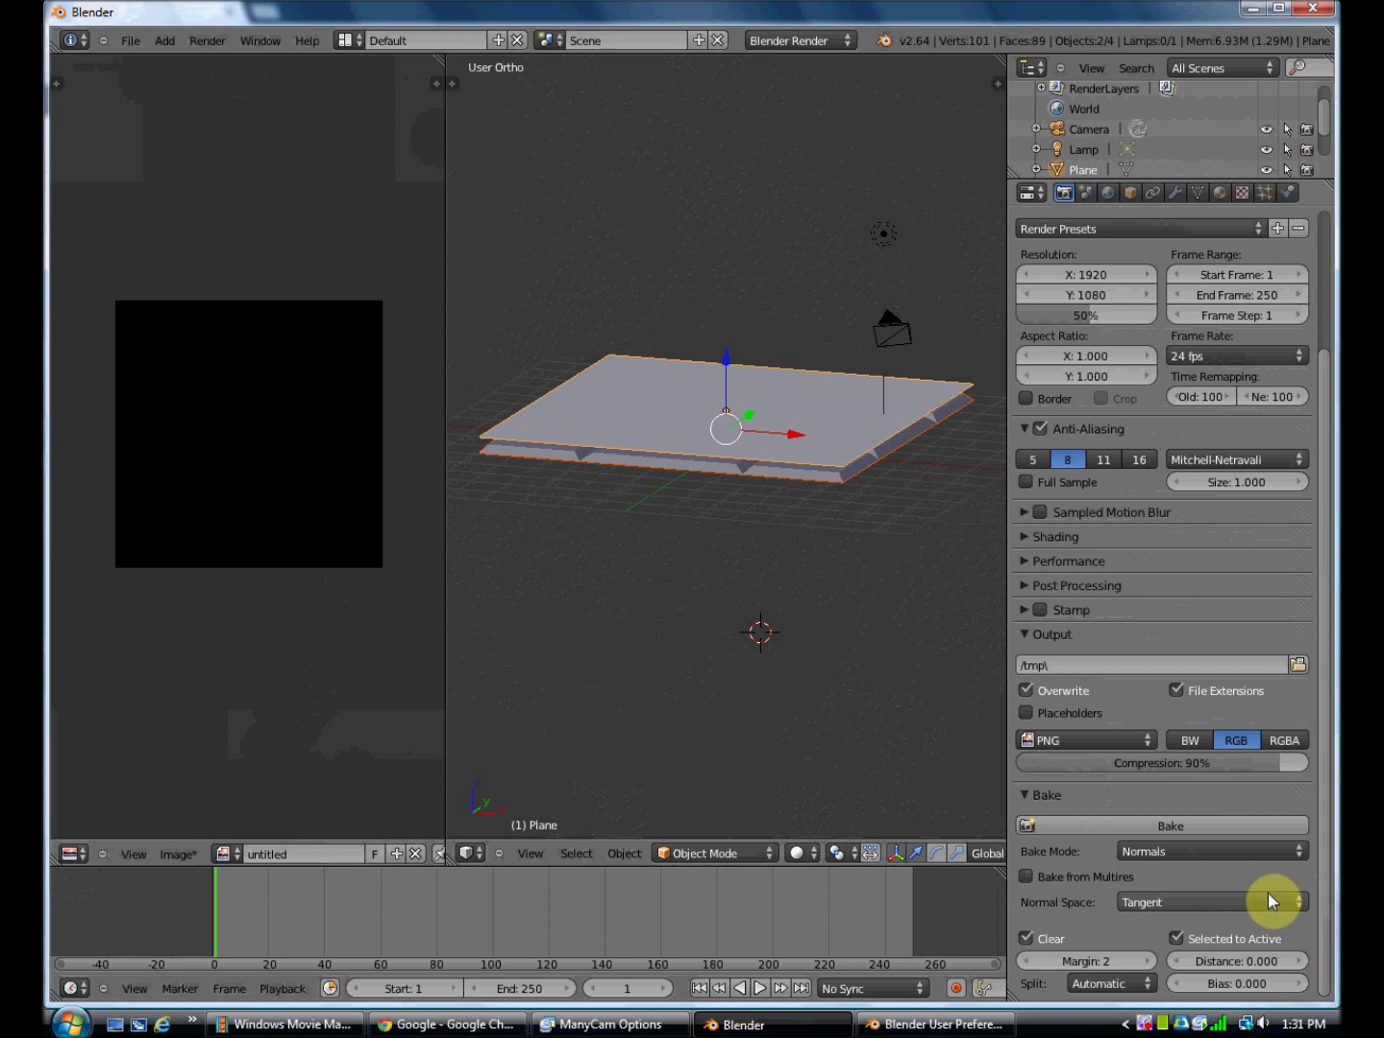
Bake the tile's normals onto the raised plane's image and inspect the resulting normal map
{"action": "left_click", "coordinate": [1057, 823]}
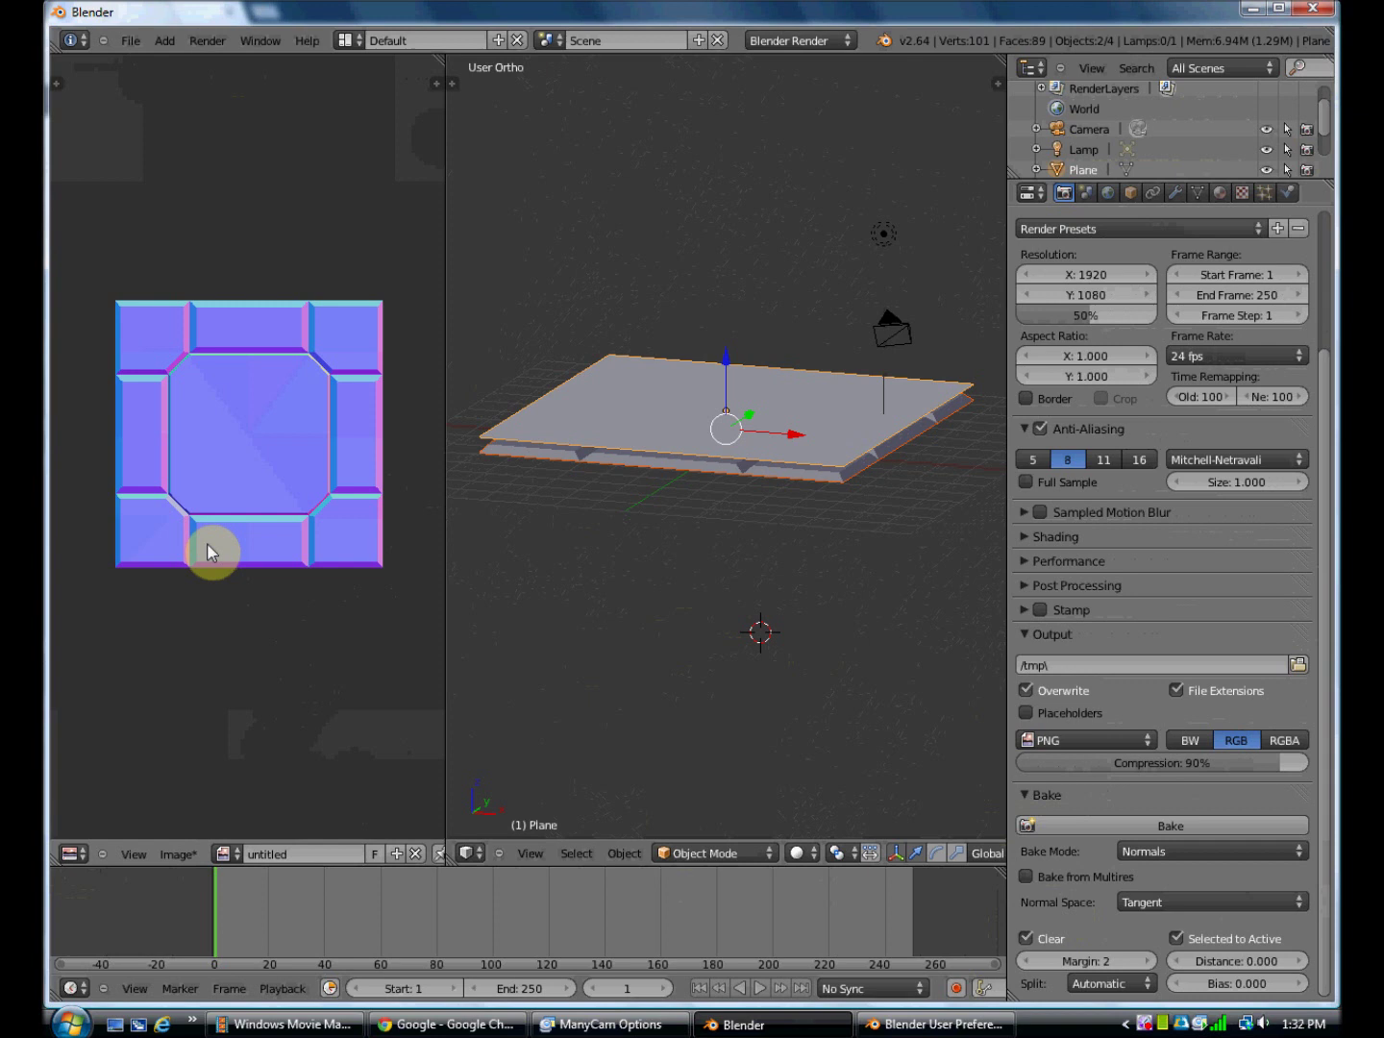
{"action": "scroll", "coordinate": [211, 552], "scroll_direction": "up", "scroll_amount": 2}
{"action": "scroll", "coordinate": [211, 553], "scroll_direction": "down", "scroll_amount": 1}
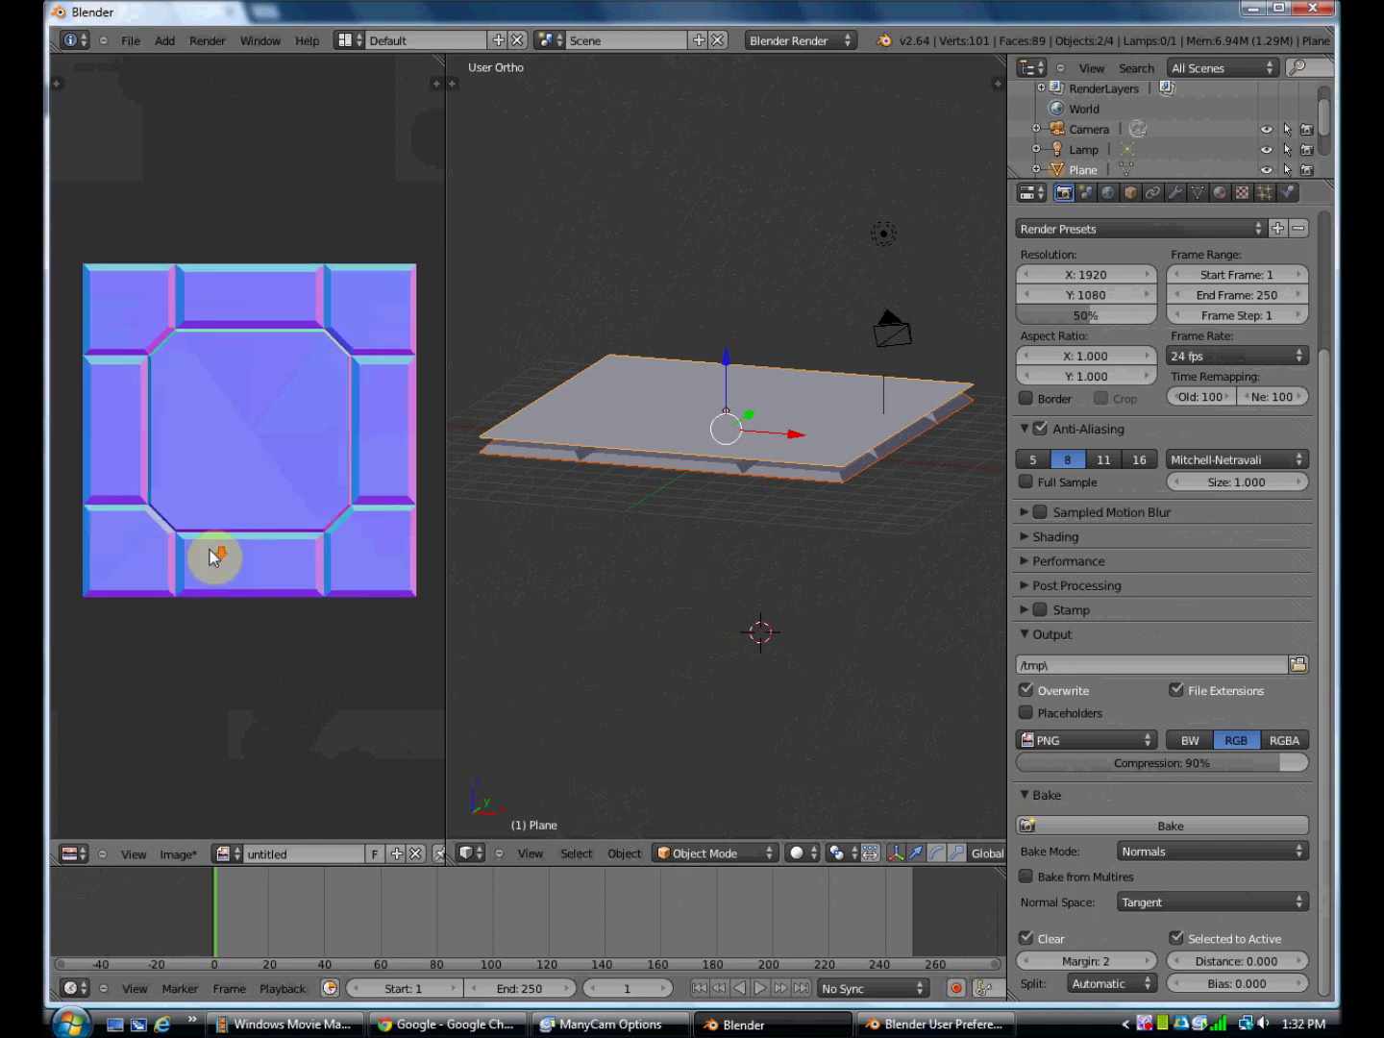
Start saving the baked image as a new file and browse to C:\Program Files\LucasArts\ZED
{"action": "left_click", "coordinate": [186, 851]}
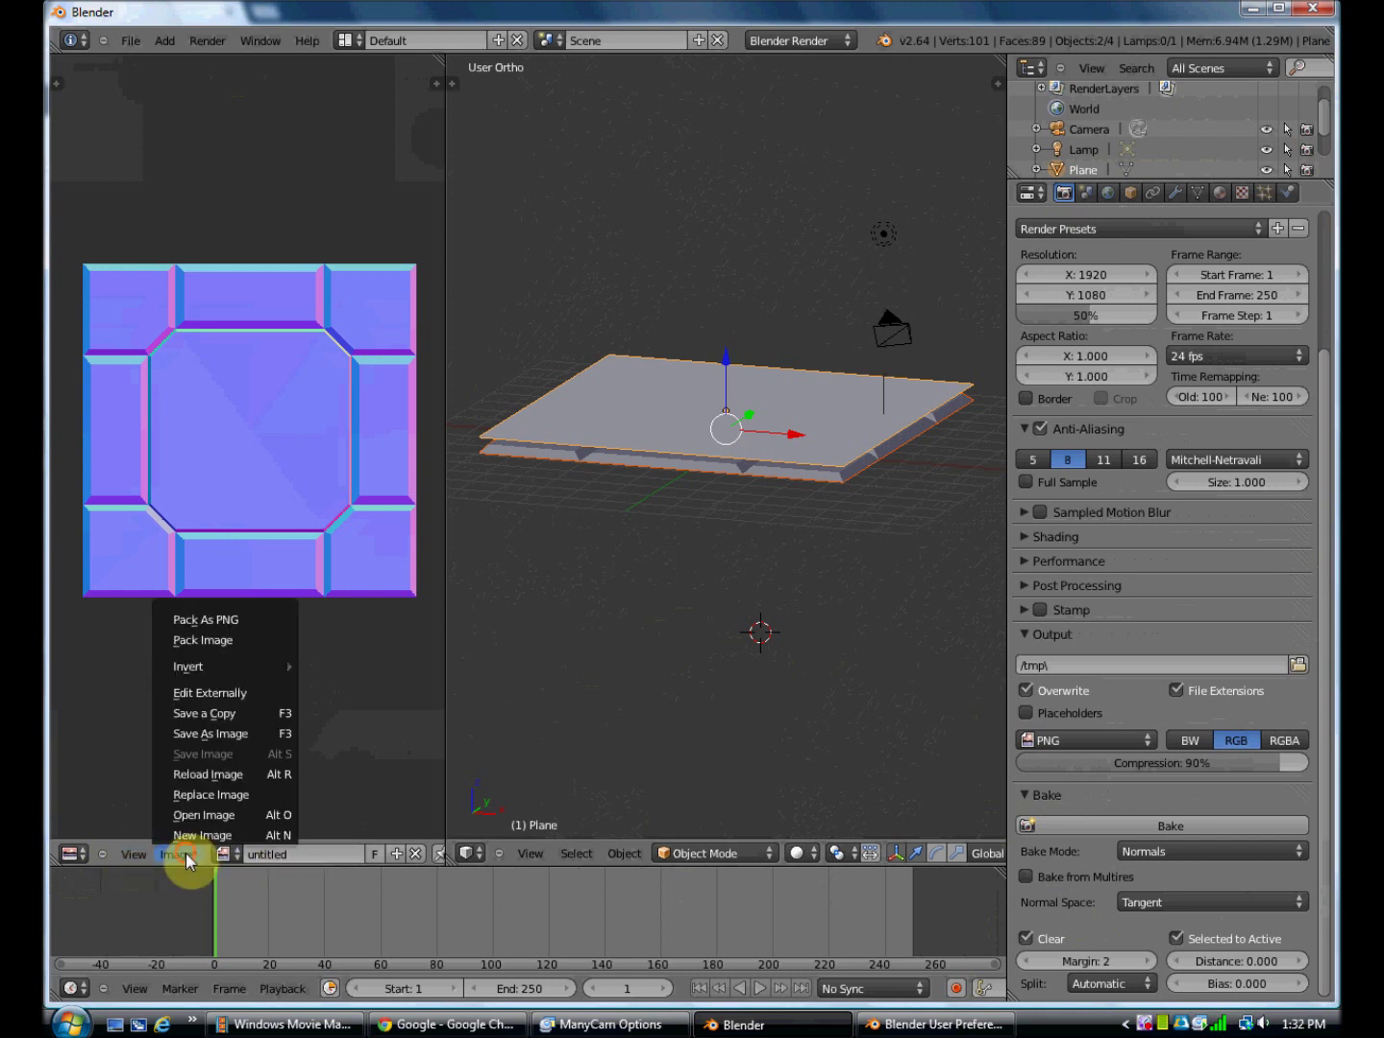
{"action": "left_click", "coordinate": [259, 733]}
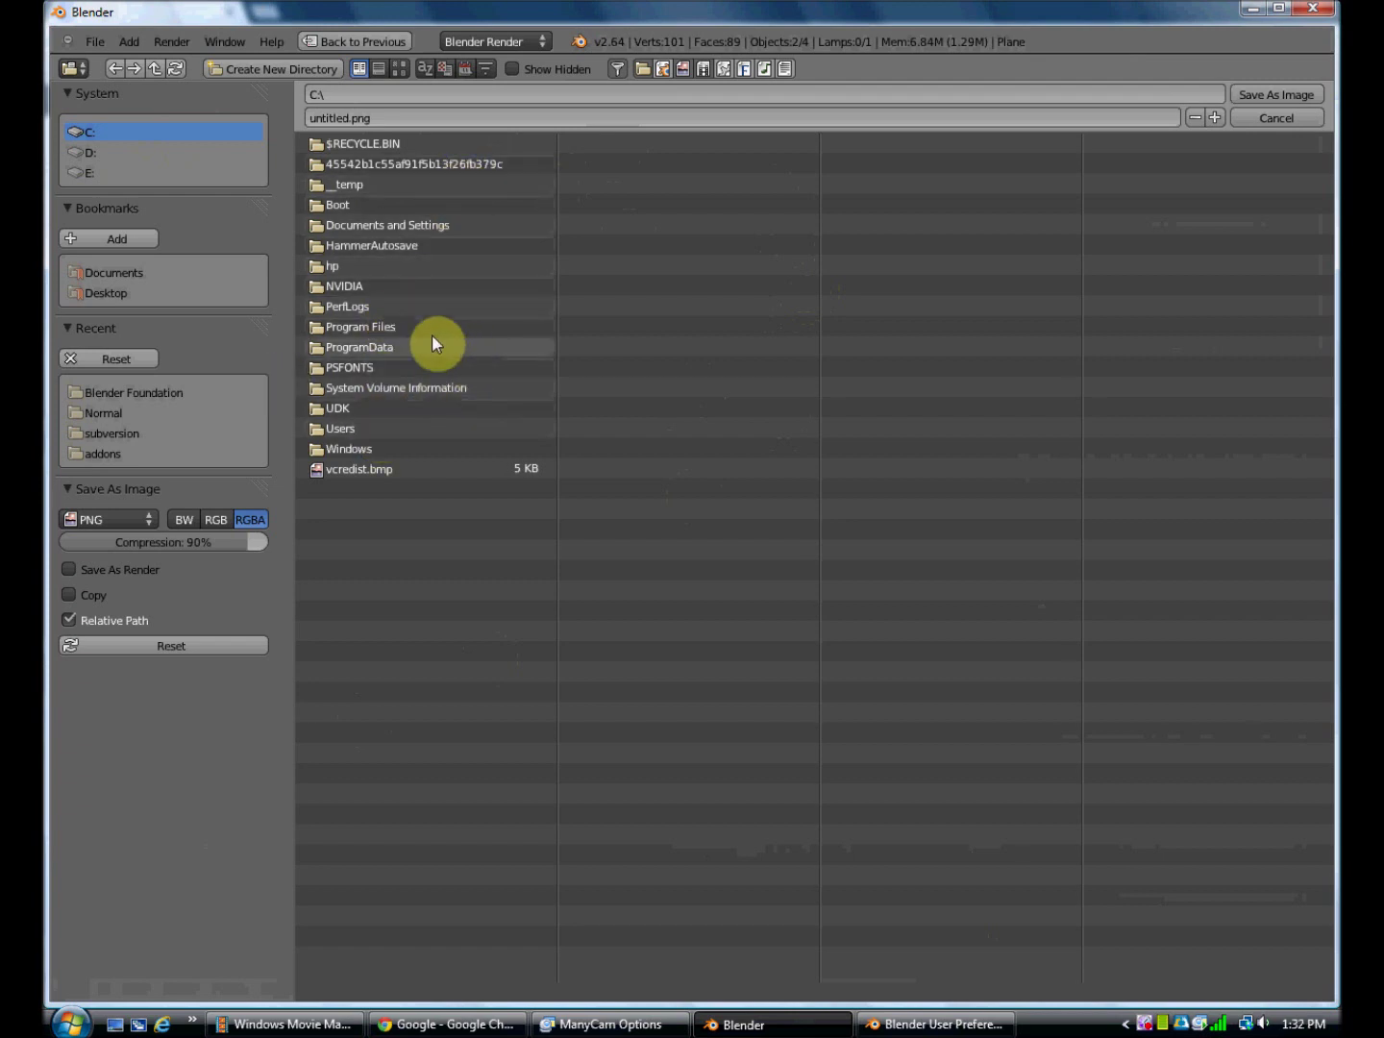
{"action": "left_click", "coordinate": [382, 329]}
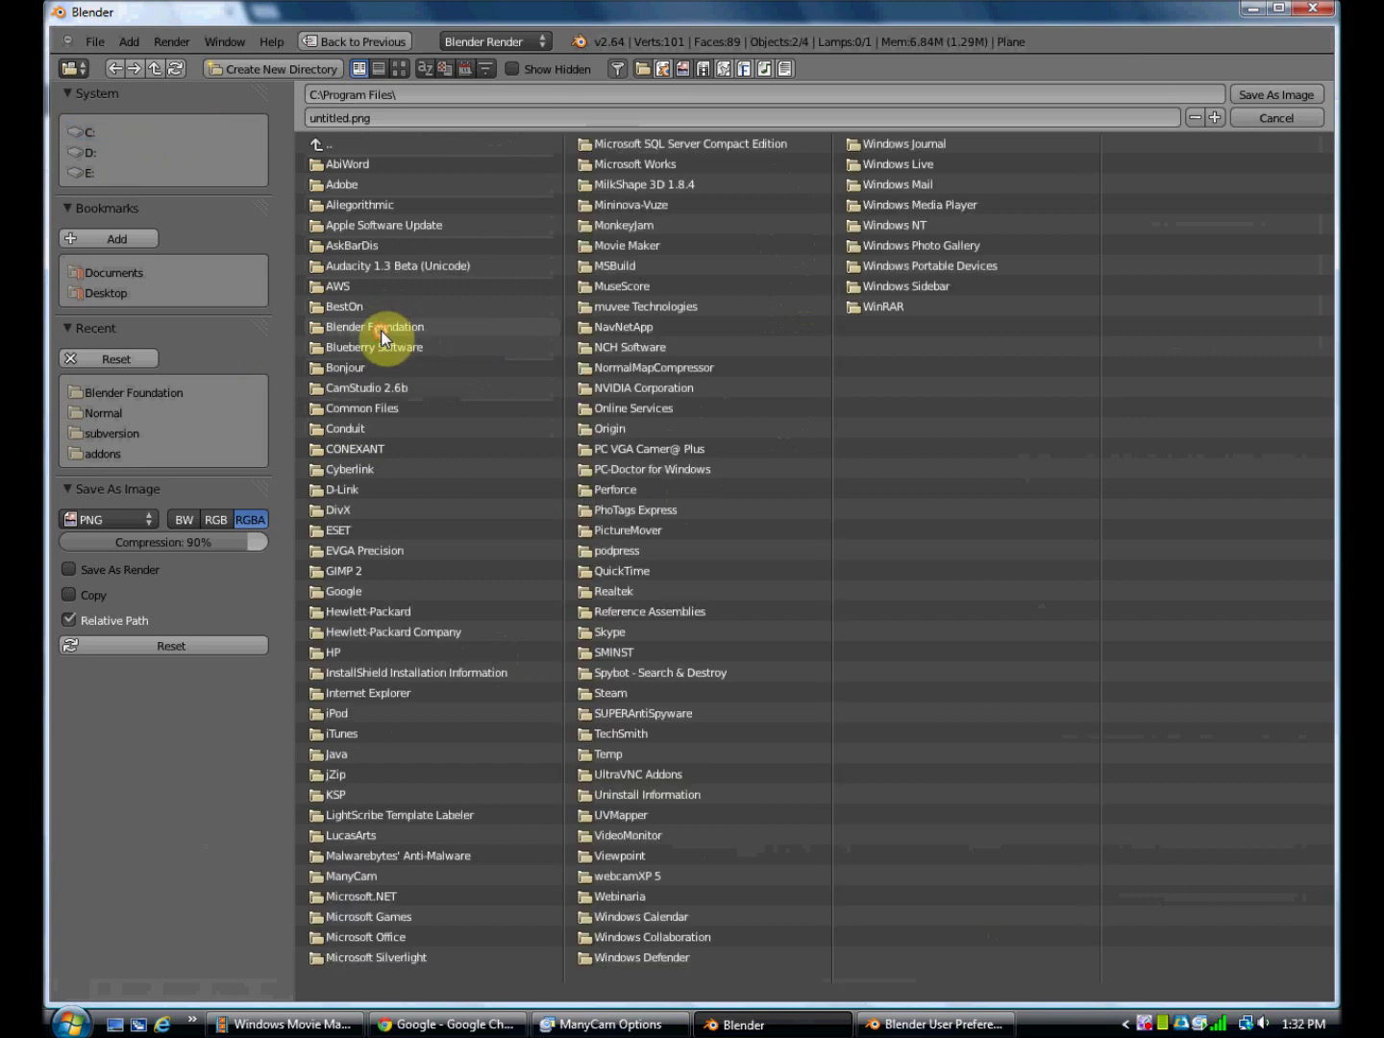
{"action": "left_click", "coordinate": [330, 835]}
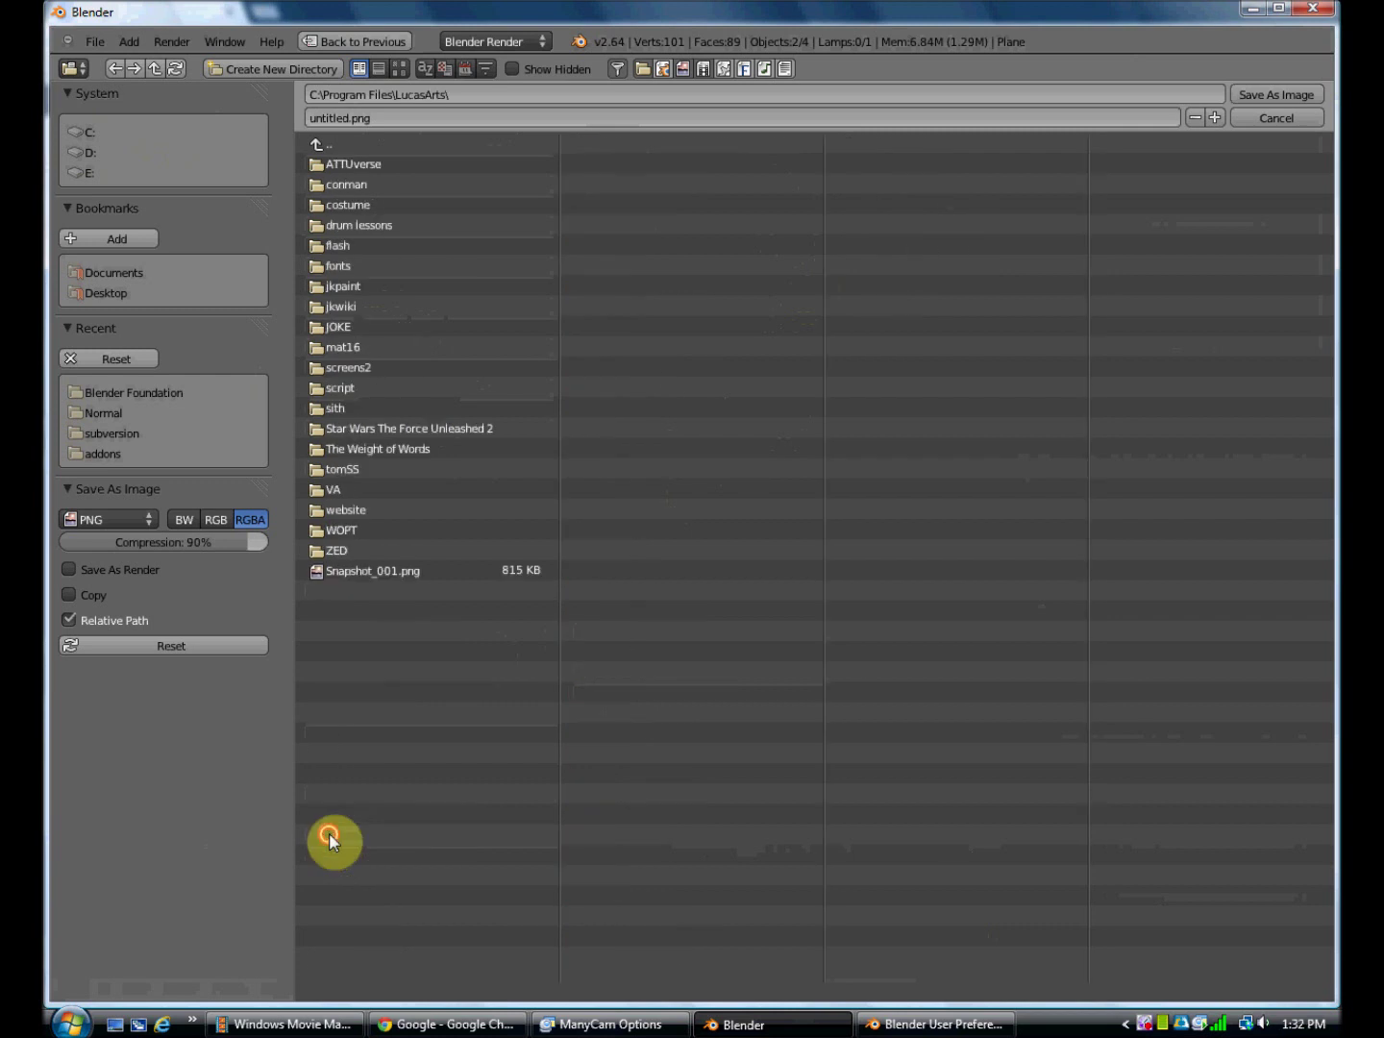
{"action": "left_click", "coordinate": [335, 549]}
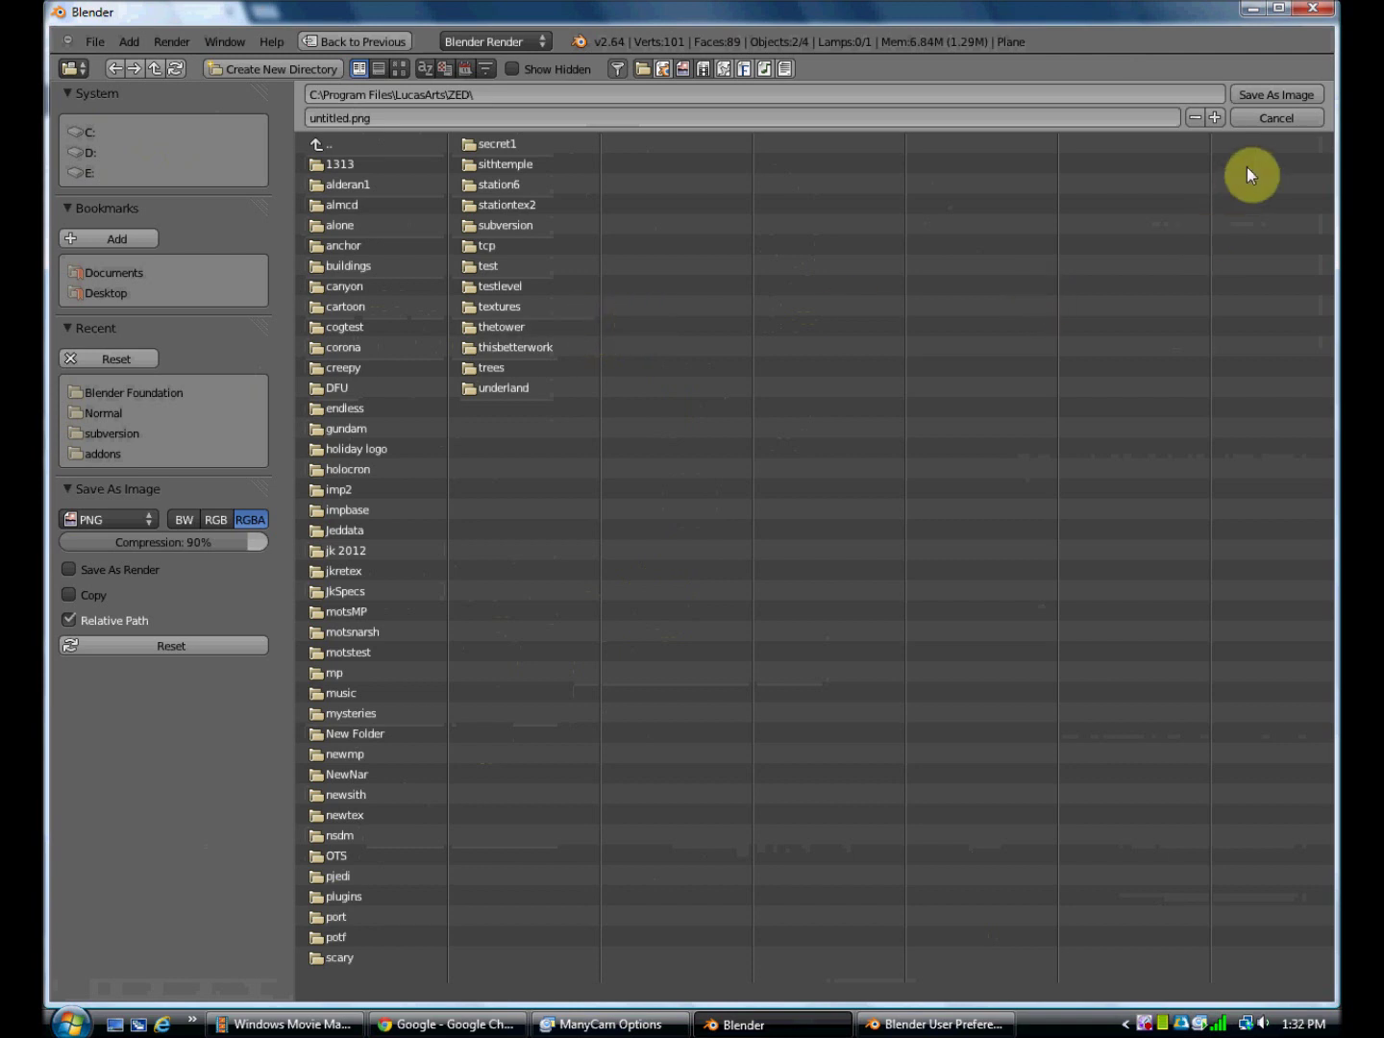
Create a new directory named texturetutorial inside the ZED folder
{"action": "left_click", "coordinate": [280, 74]}
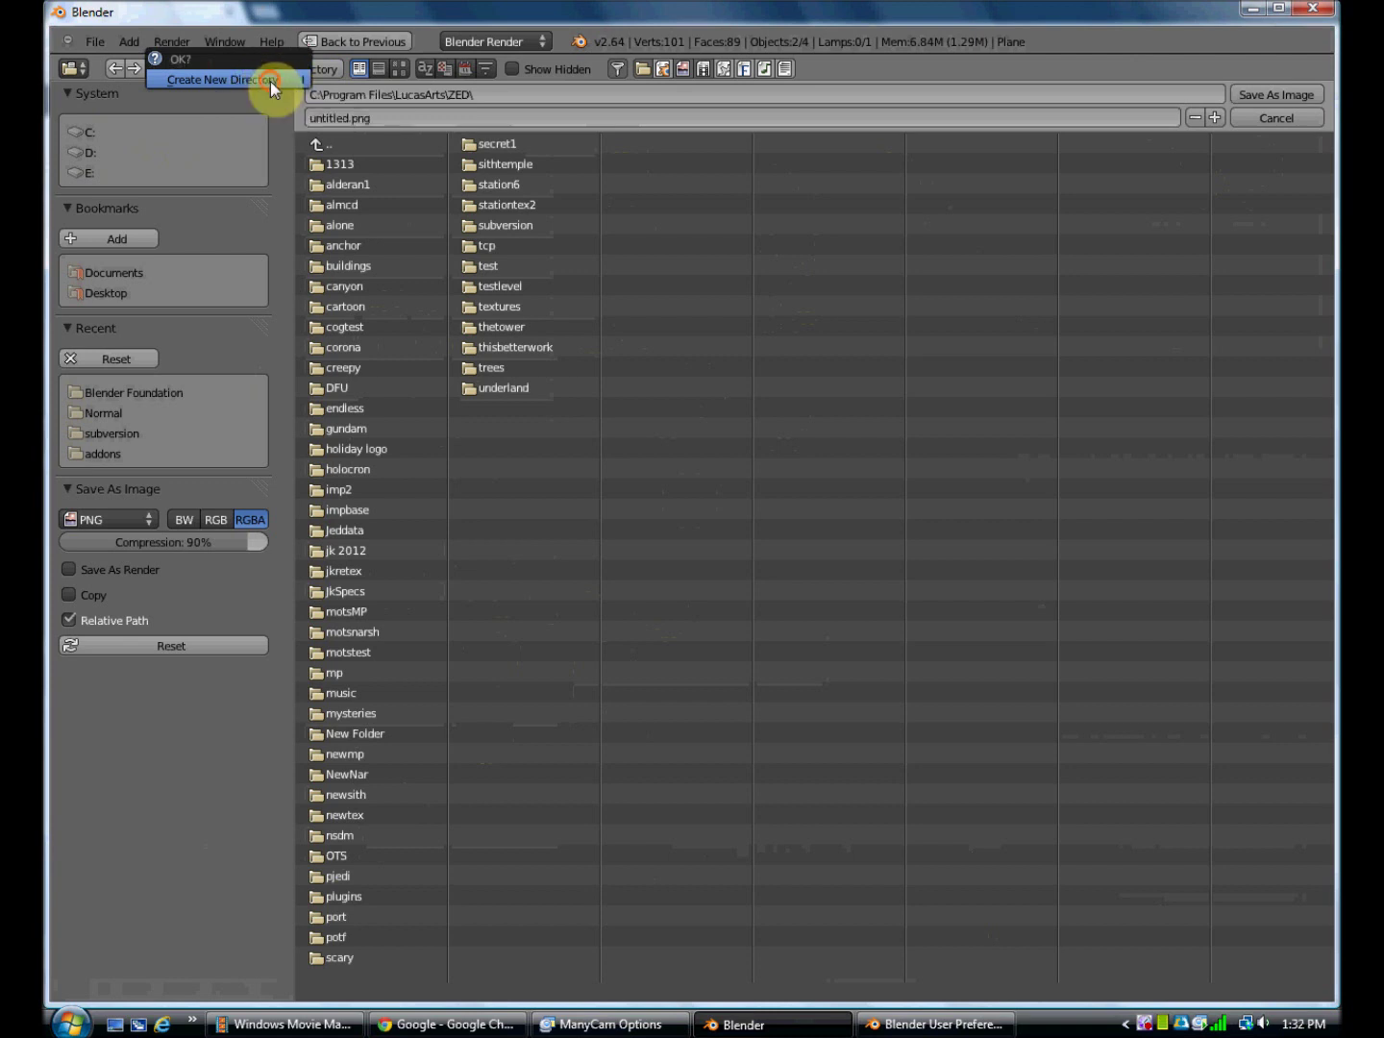
{"action": "left_click", "coordinate": [269, 80]}
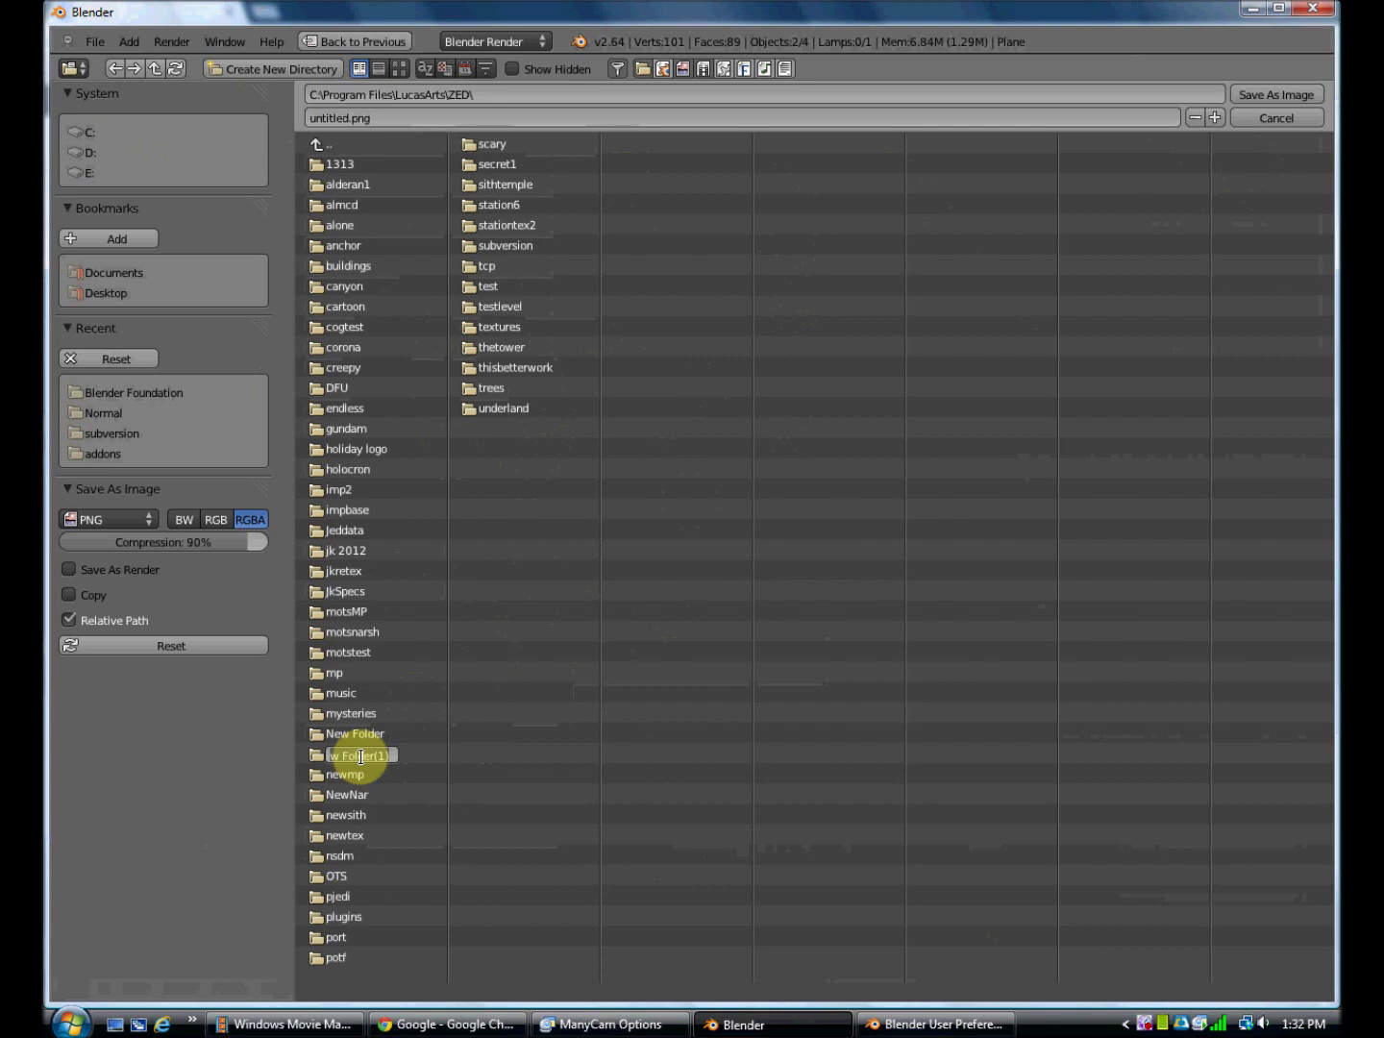
{"action": "type", "text": "te"}
{"action": "type", "text": "xtu"}
{"action": "type", "text": "re_tutorial"}
{"action": "key", "text": "Return"}
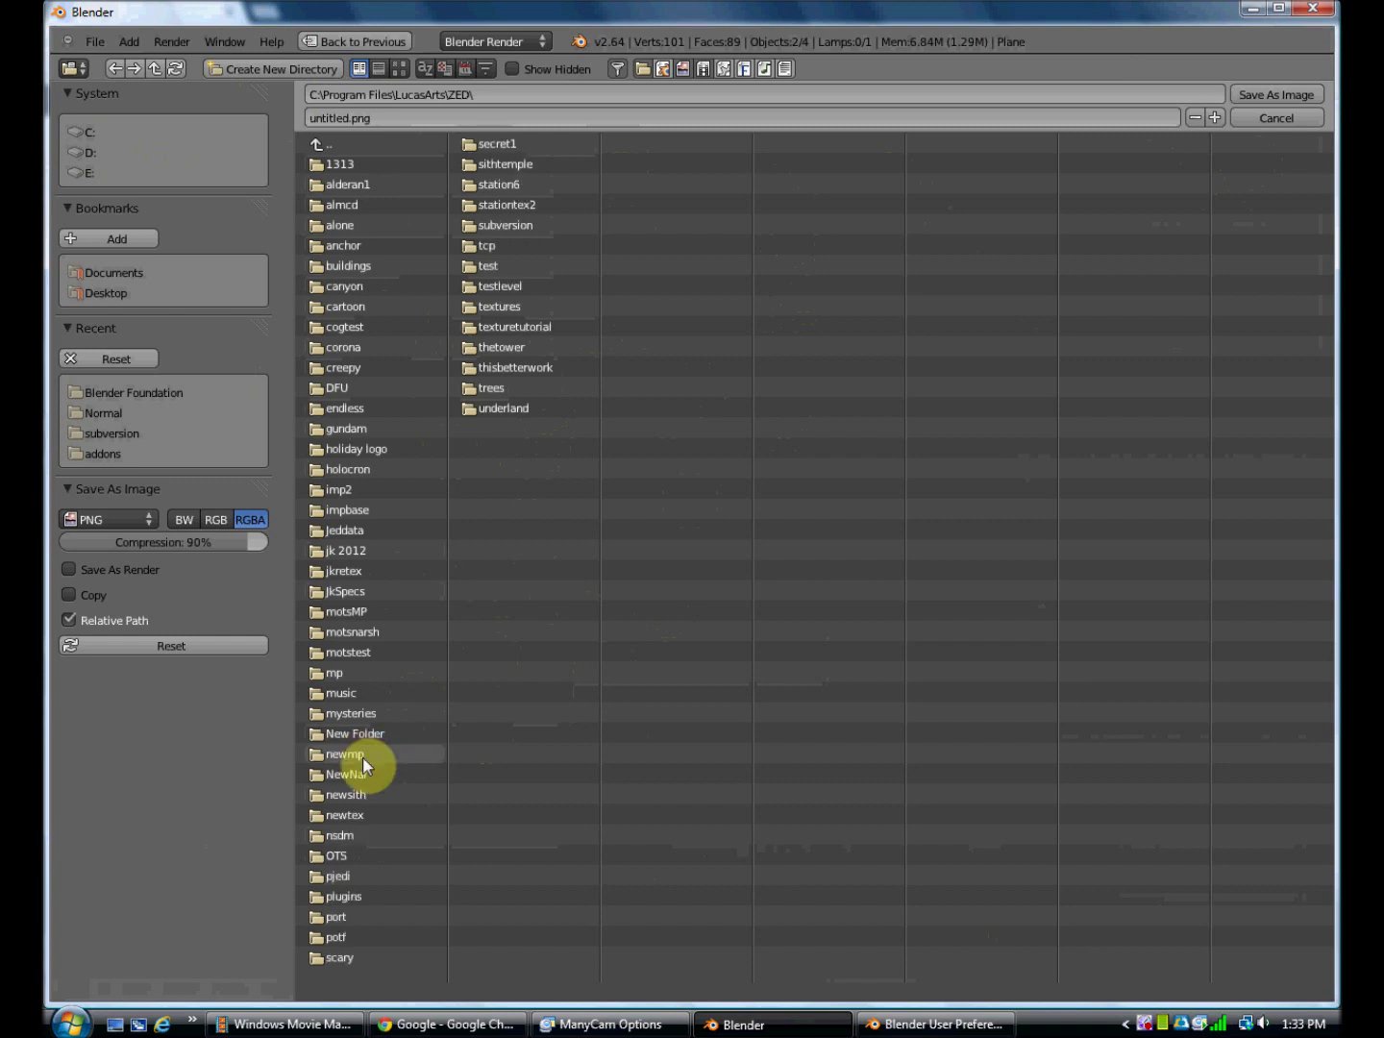
Save the baked normal map as textureNormal.png in the texturetutorial folder
{"action": "left_click", "coordinate": [541, 329]}
{"action": "left_click", "coordinate": [348, 120]}
{"action": "left_click_drag", "start_coordinate": [349, 117], "coordinate": [284, 121]}
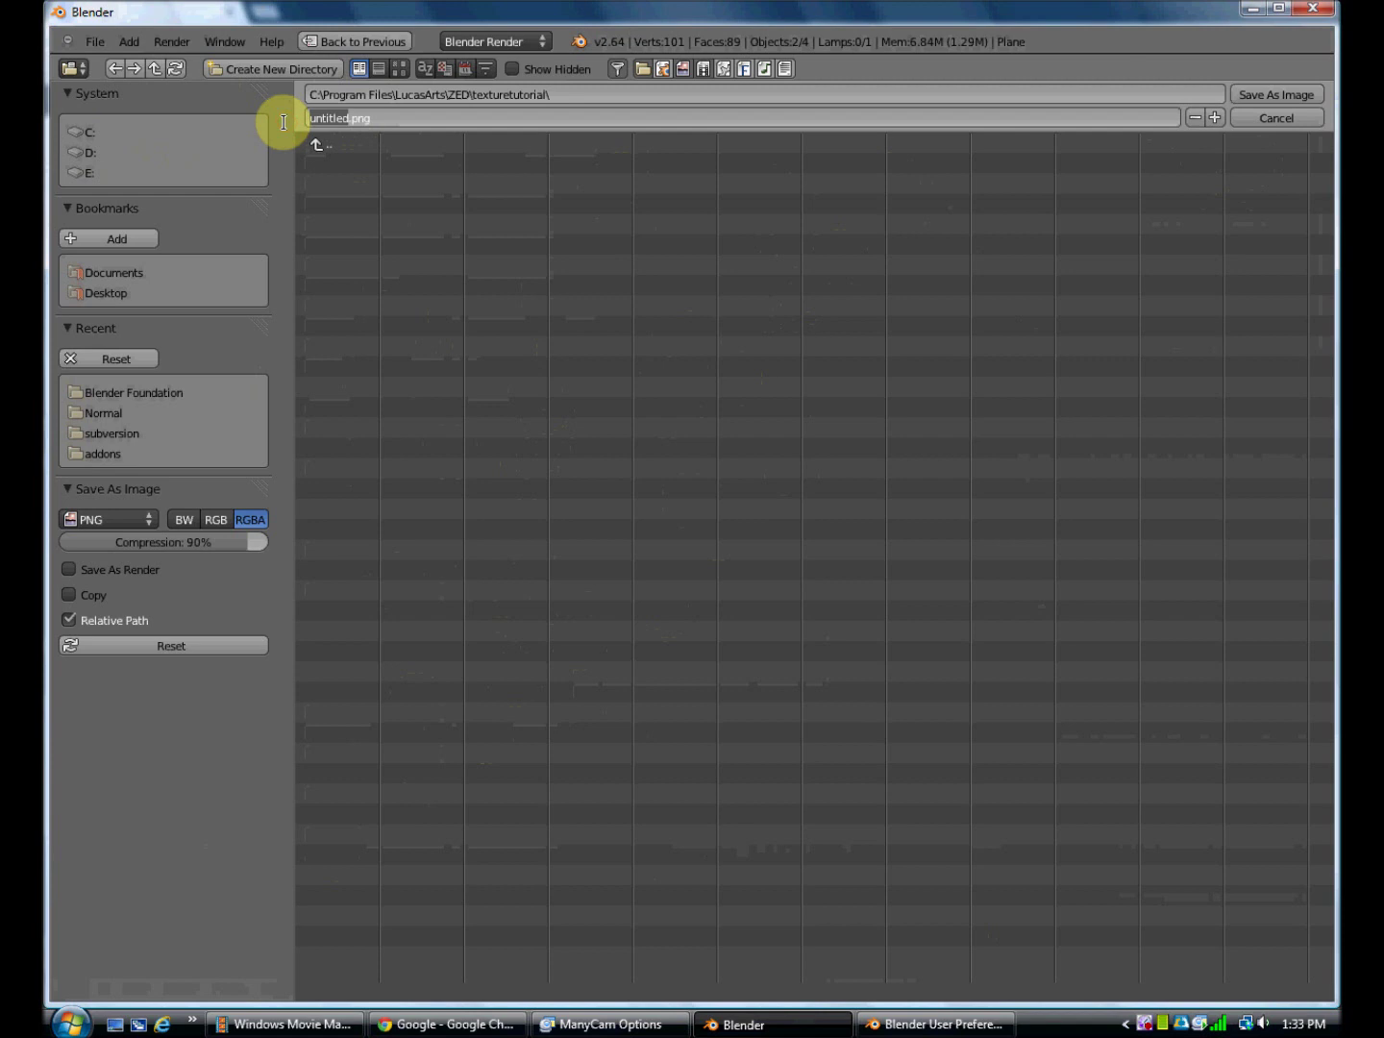
{"action": "type", "text": "textureNormal"}
{"action": "left_click", "coordinate": [1276, 97]}
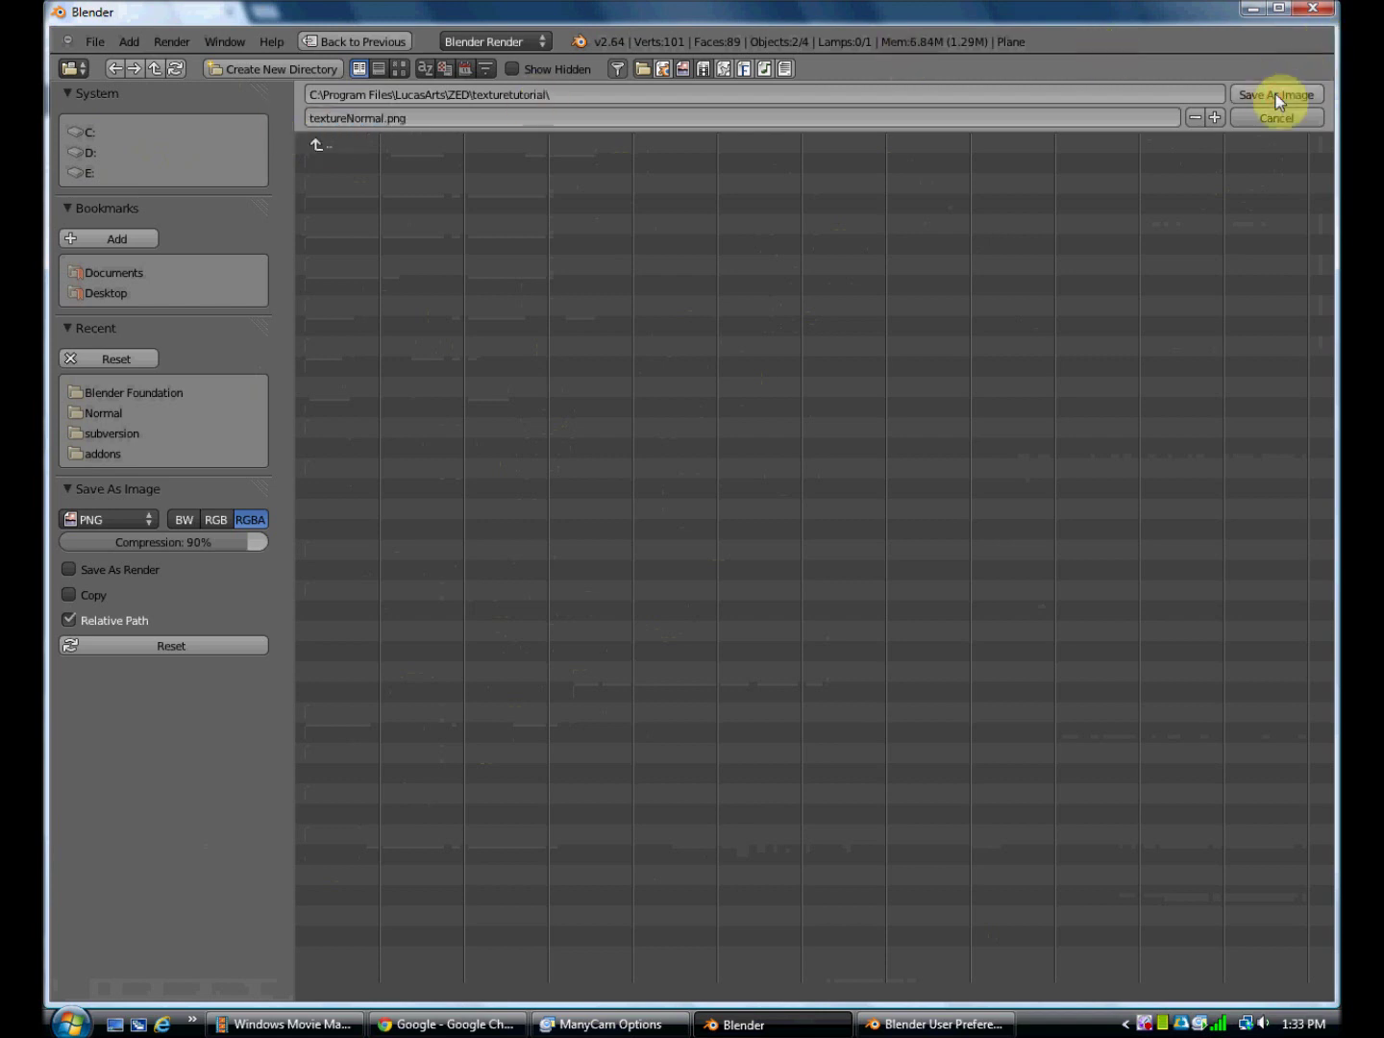
{"action": "left_click", "coordinate": [1276, 97]}
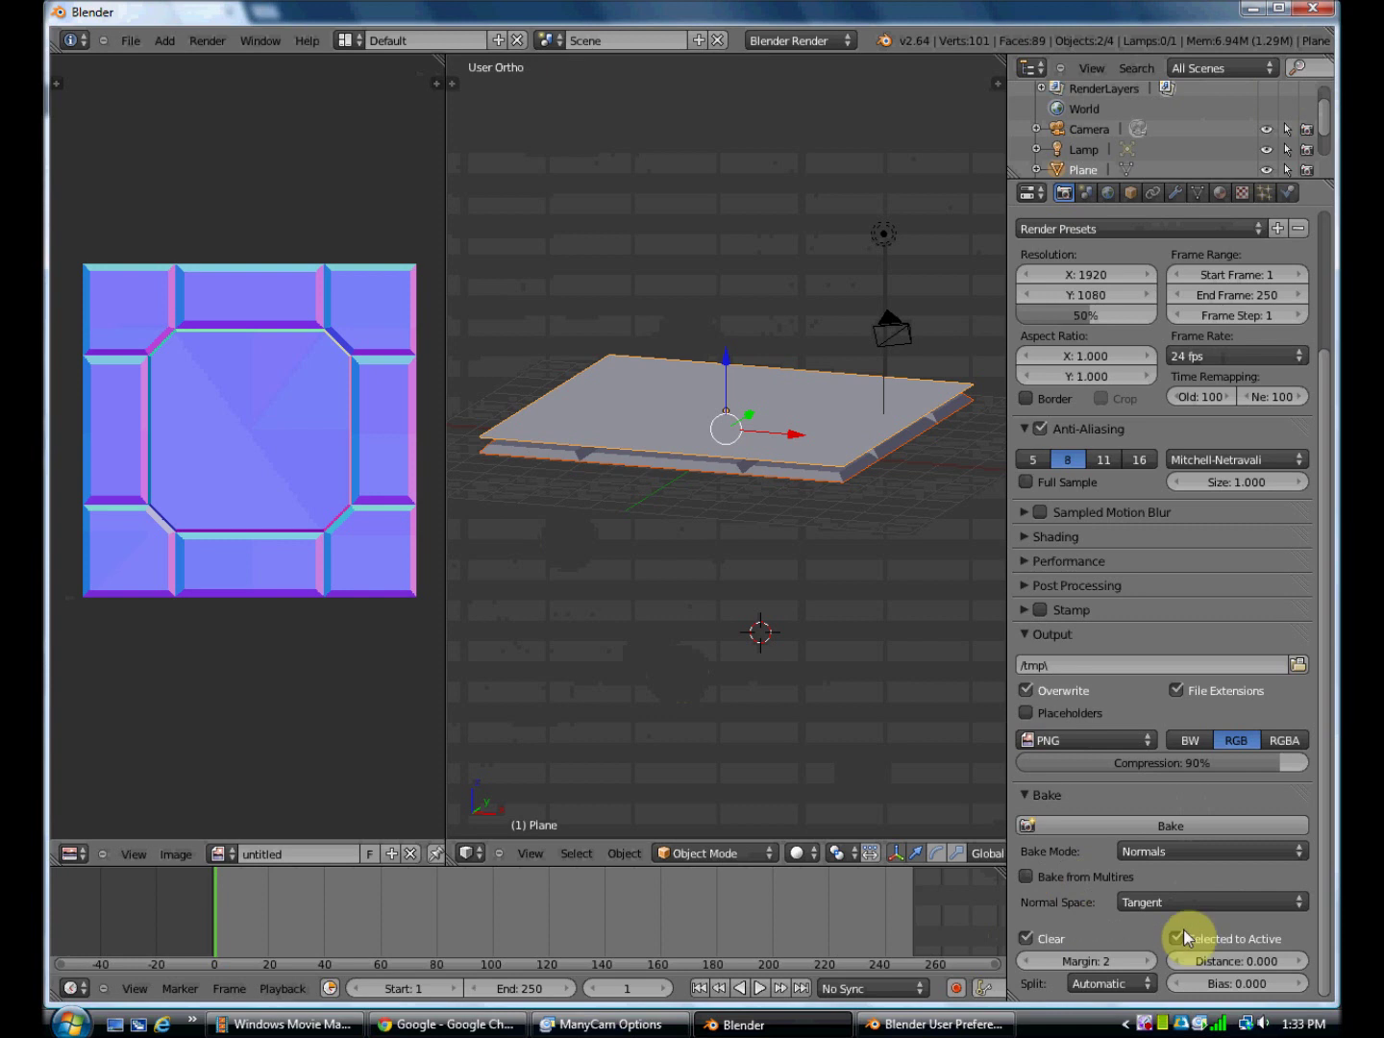
Switch the bake mode to Ambient Occlusion and bake the tile's occlusion onto the raised plane's image
{"action": "left_click", "coordinate": [1208, 852]}
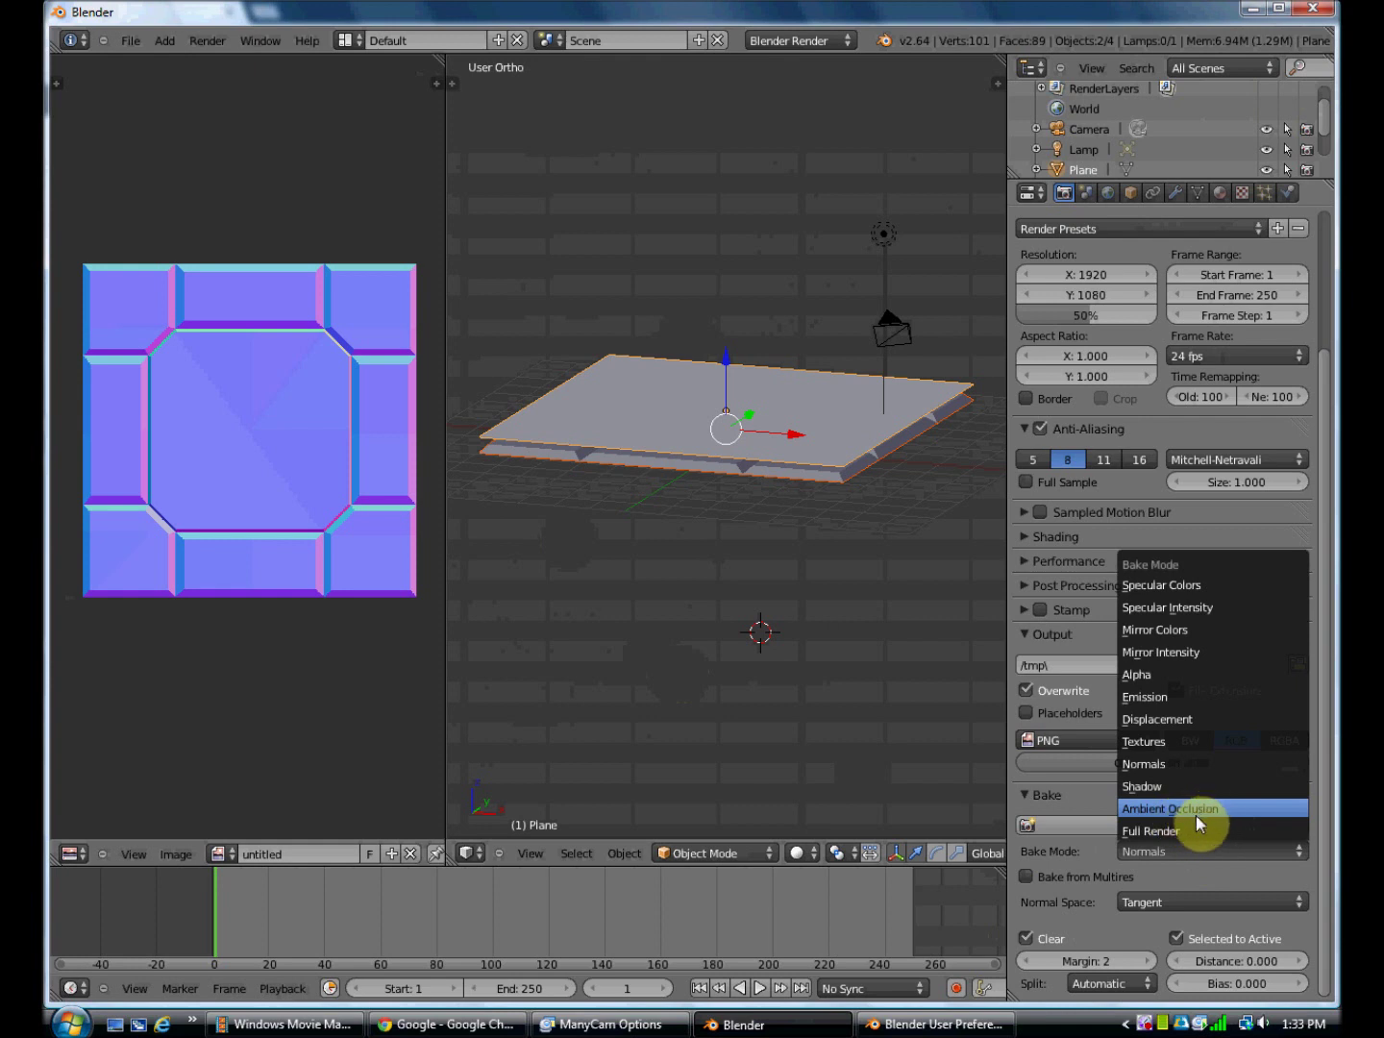
{"action": "left_click", "coordinate": [1200, 808]}
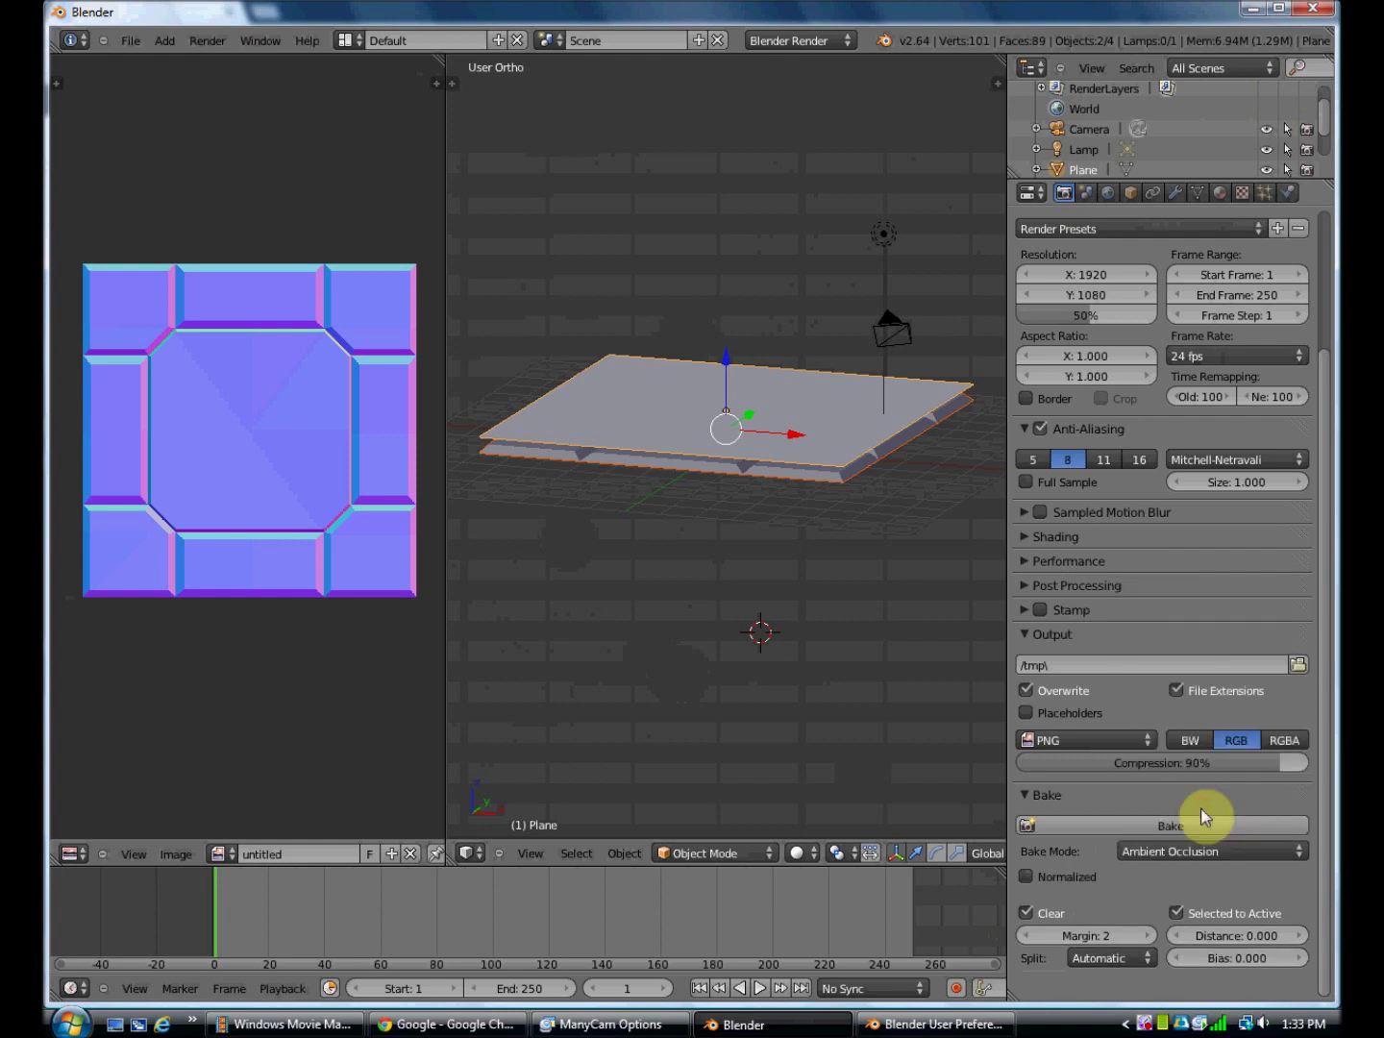
{"action": "left_click", "coordinate": [1125, 830]}
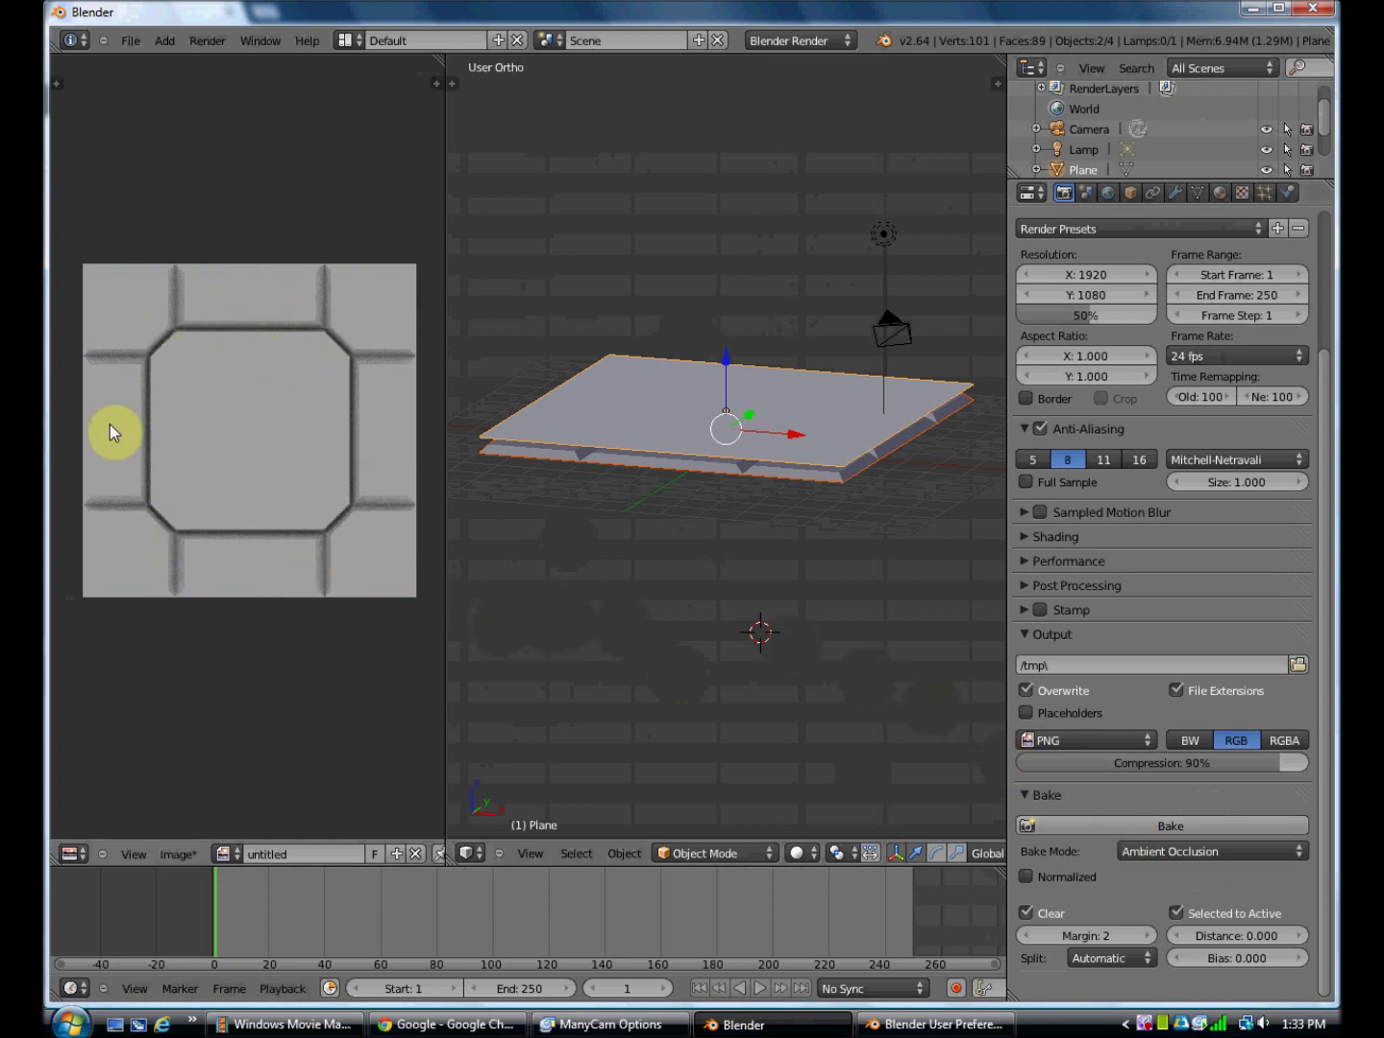
Save the baked ambient occlusion image as textureAO.png in the texturetutorial folder
{"action": "left_click", "coordinate": [175, 855]}
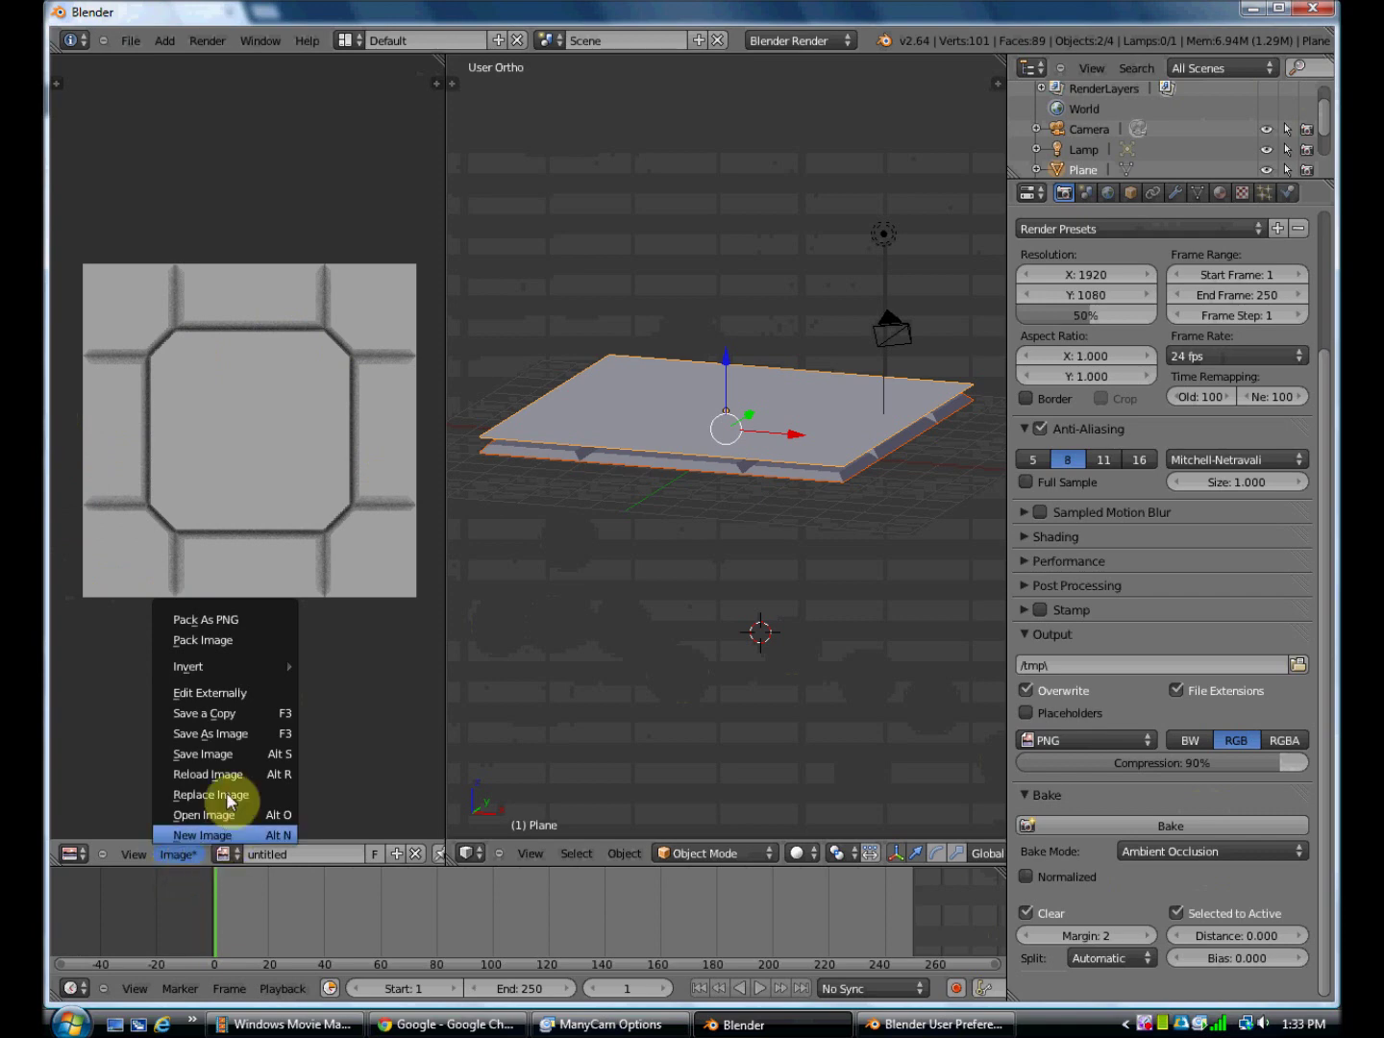
{"action": "left_click", "coordinate": [240, 733]}
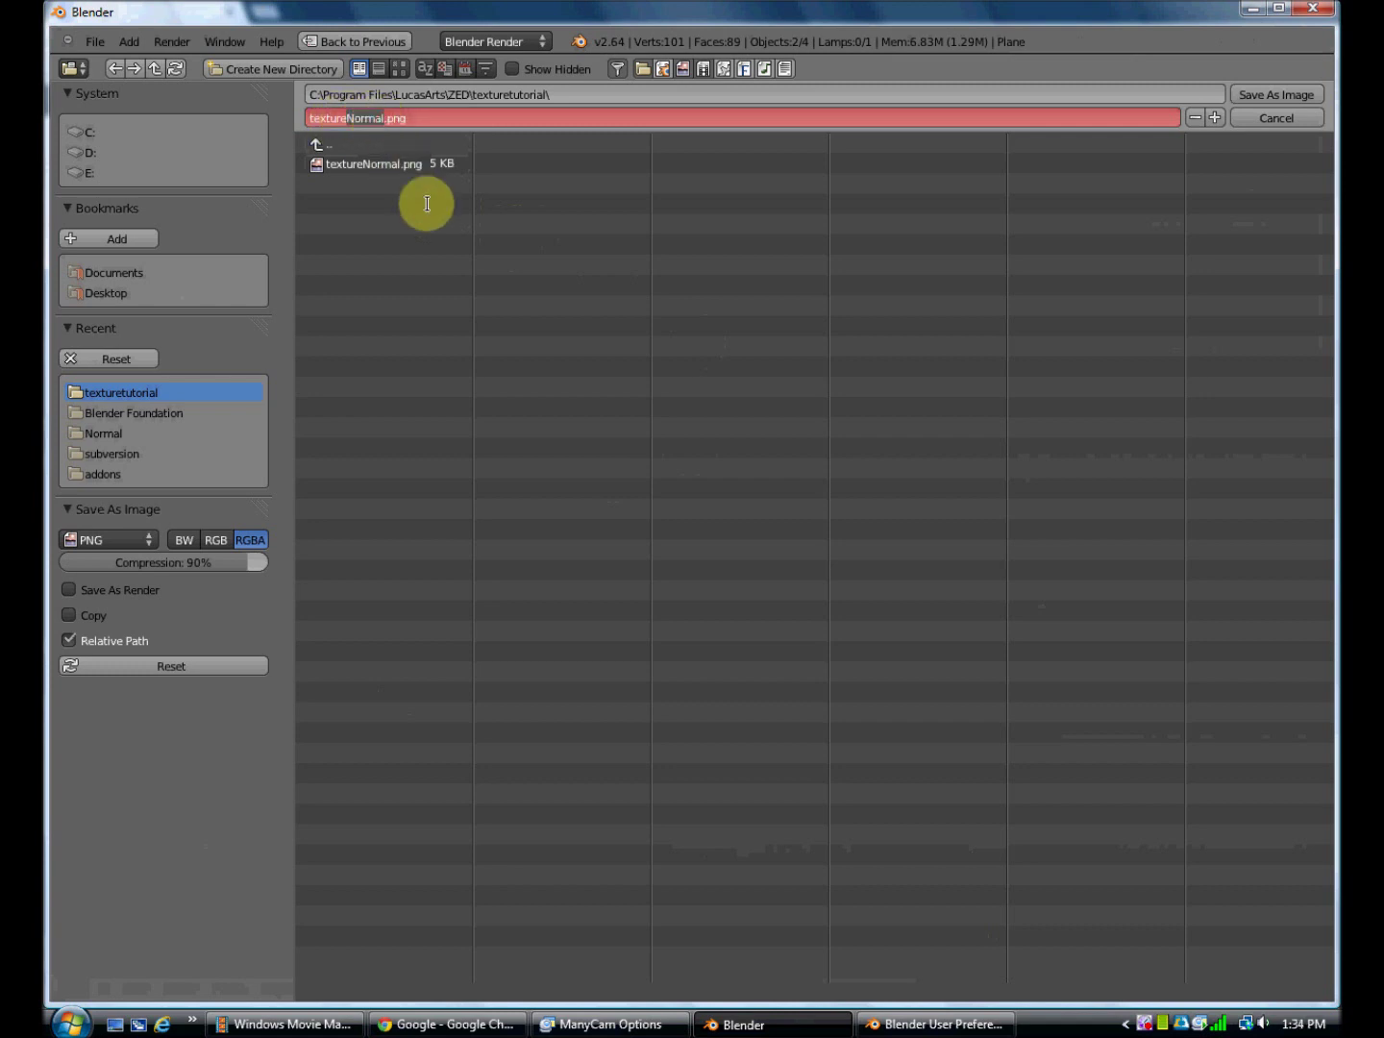
{"action": "type", "text": "AO"}
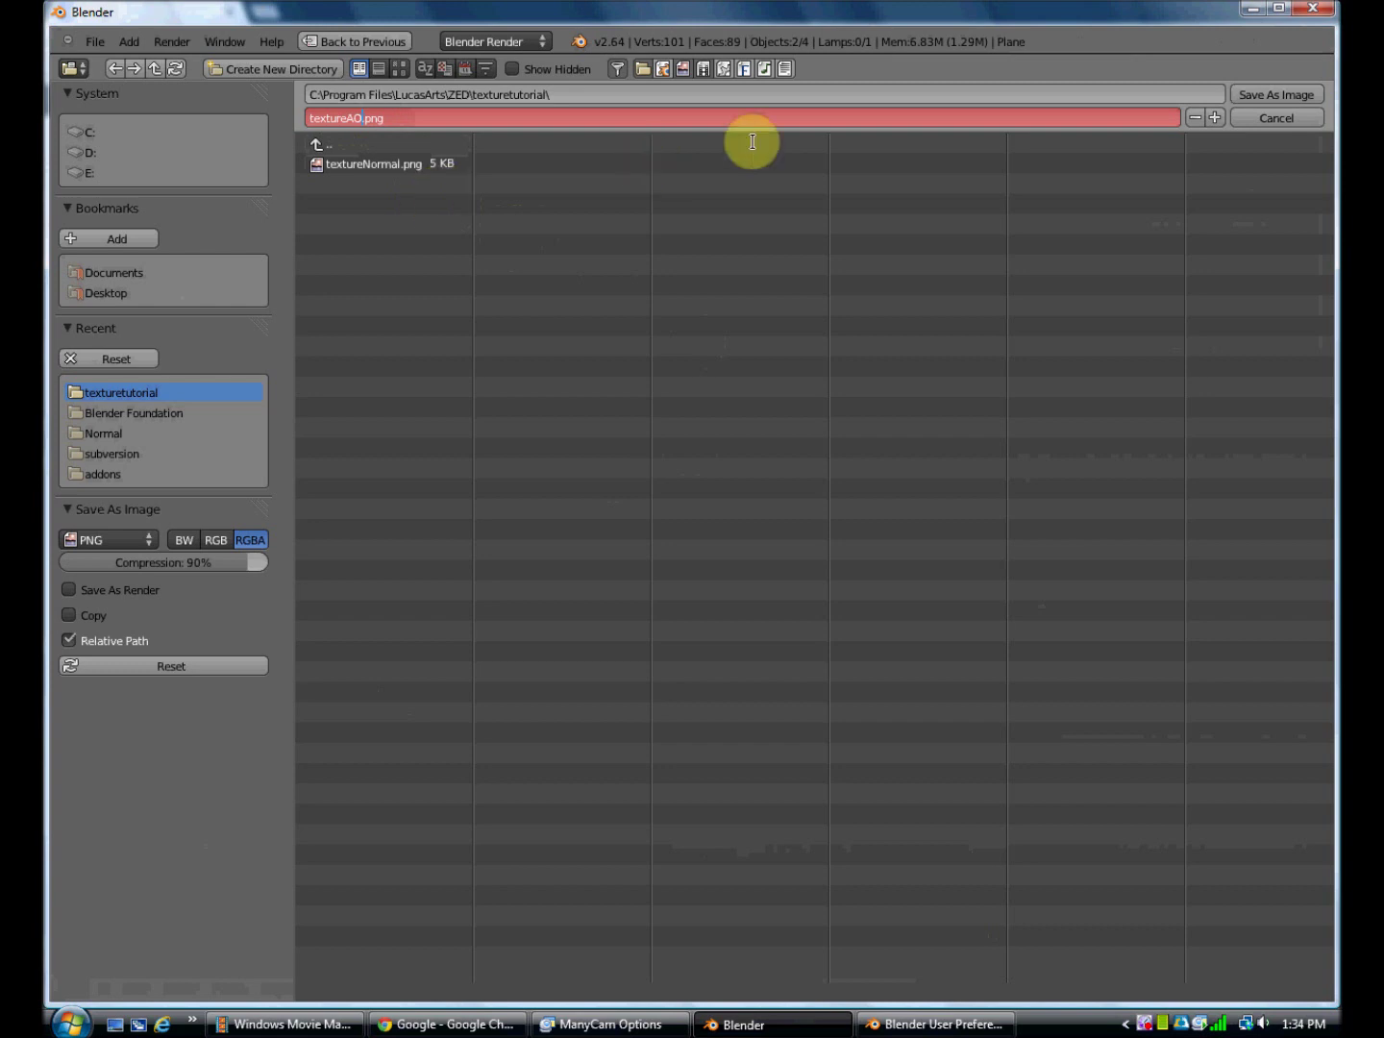
{"action": "left_click", "coordinate": [1275, 96]}
{"action": "left_click", "coordinate": [1275, 96]}
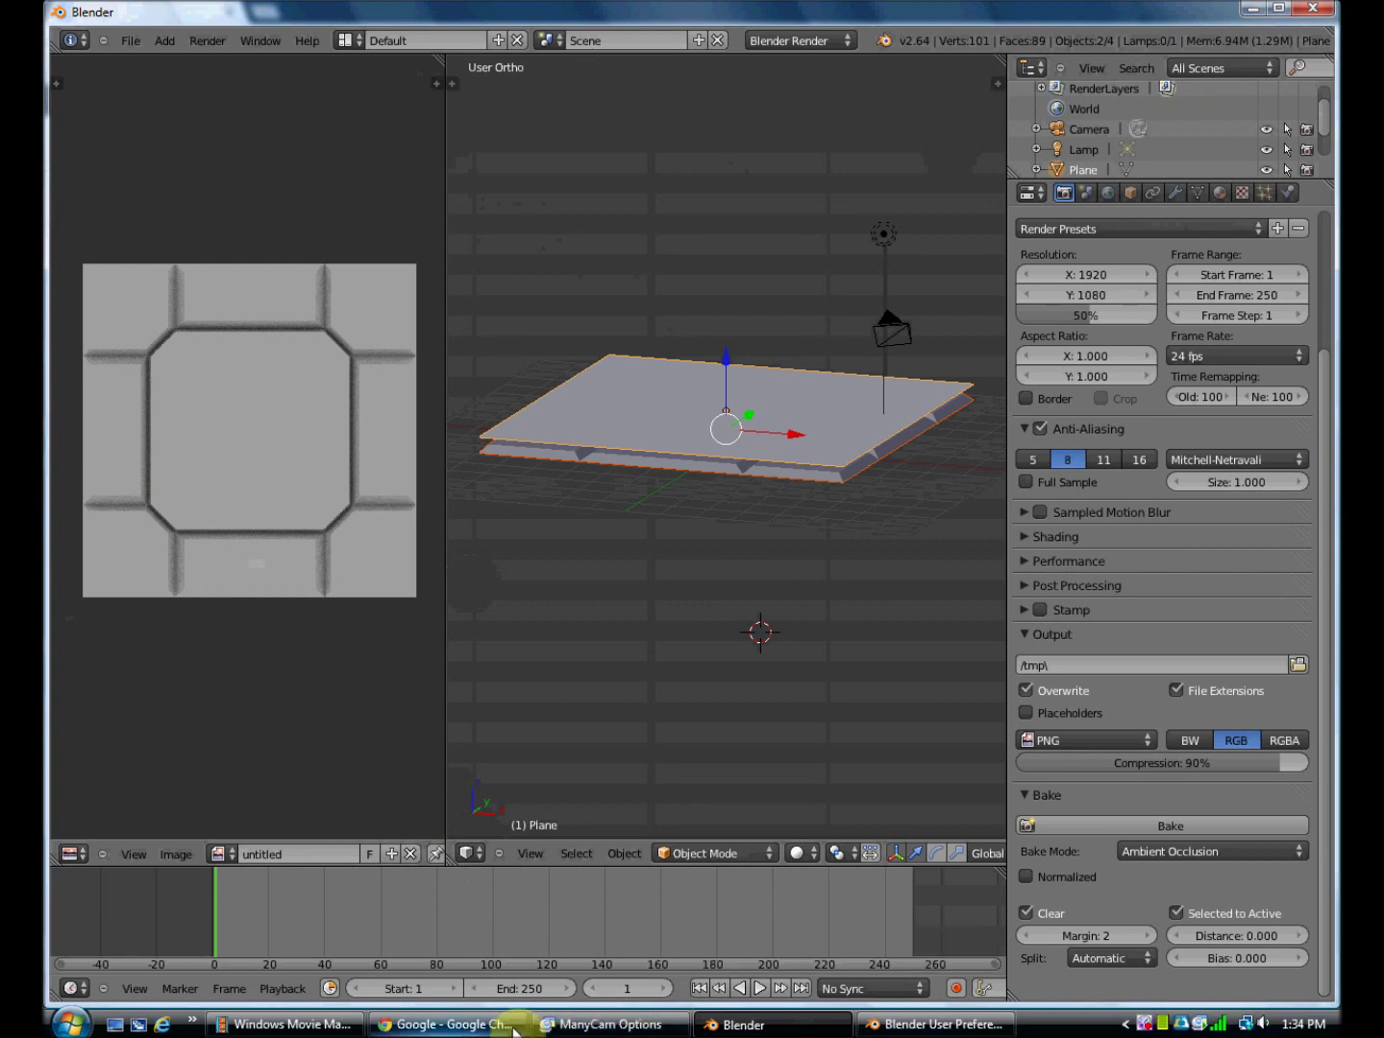
Minimize the Blender window to reveal the other open windows behind it
{"action": "mouse_move", "coordinate": [597, 1033]}
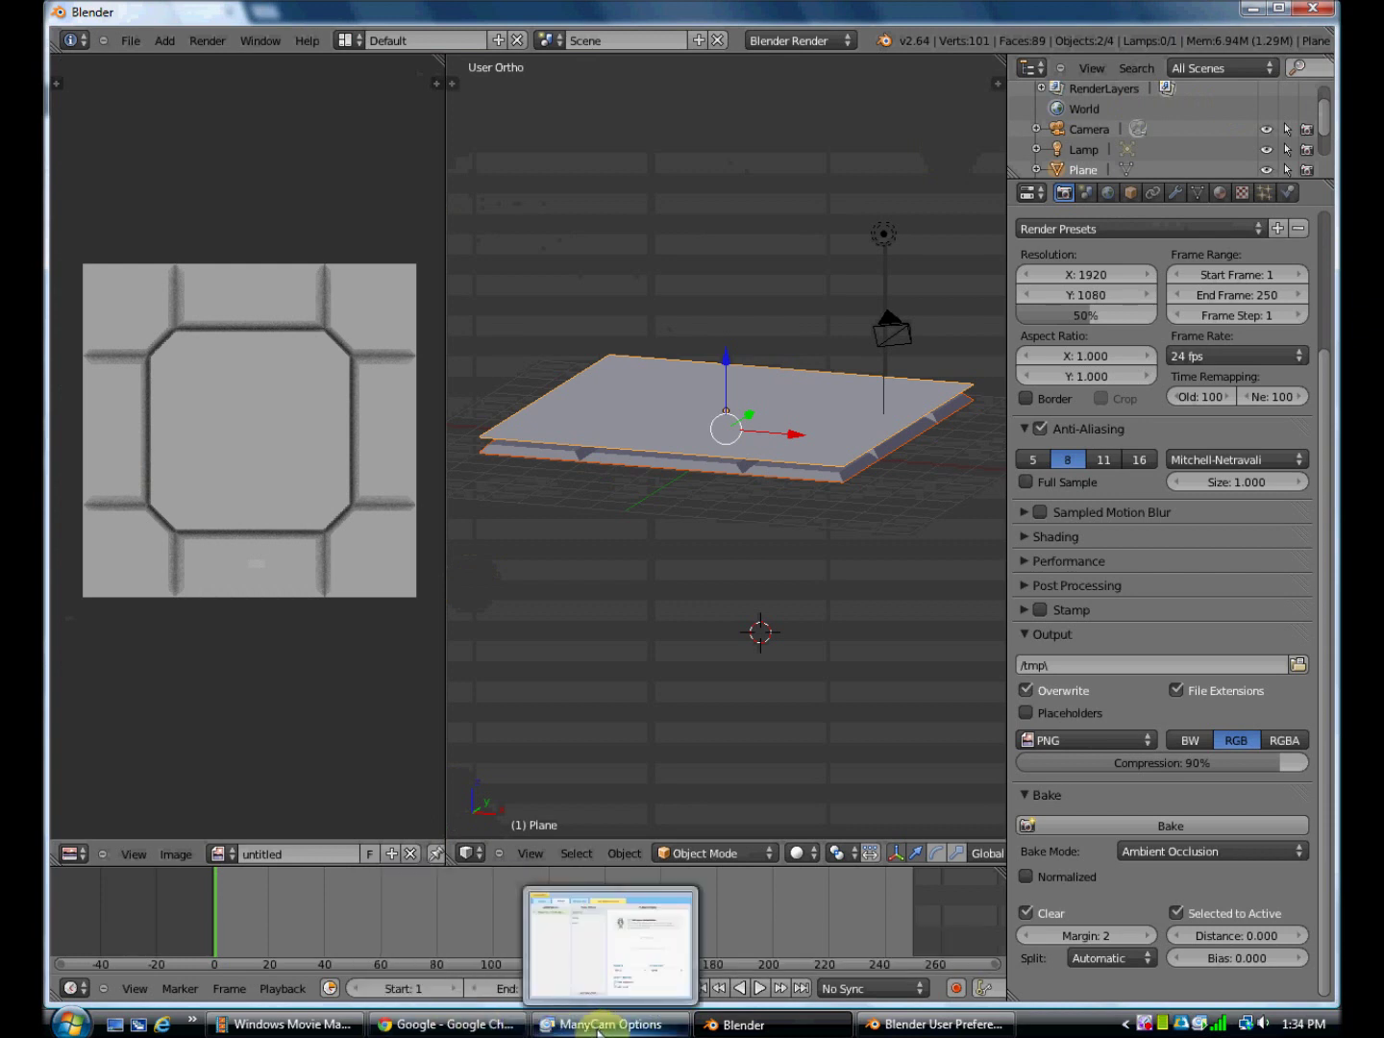
{"action": "left_click", "coordinate": [1252, 17]}
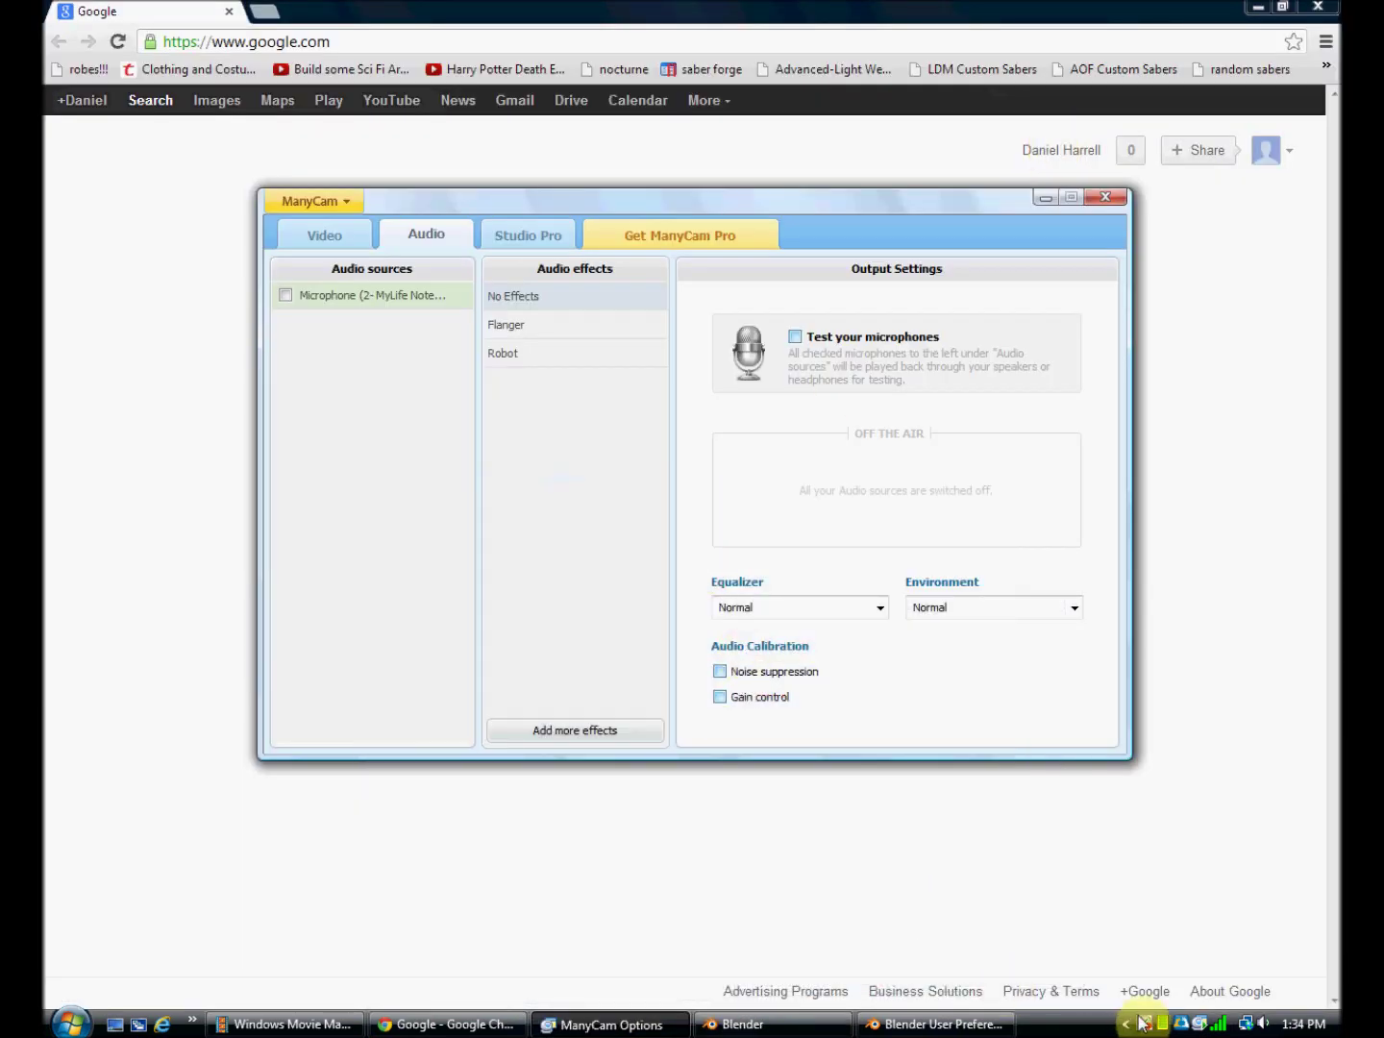